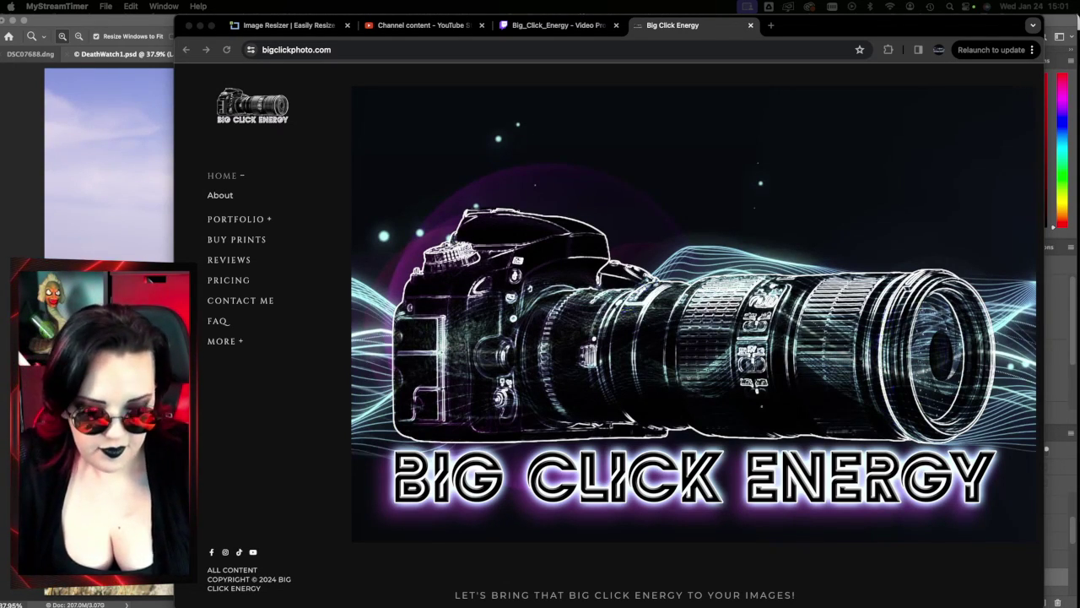
# Step: Minimise the browser window and bring up the DSC07710.dng document in Photoshop
pyautogui.press('XF86AudioLowerVolume')
pyautogui.press('XF86AudioLowerVolume')
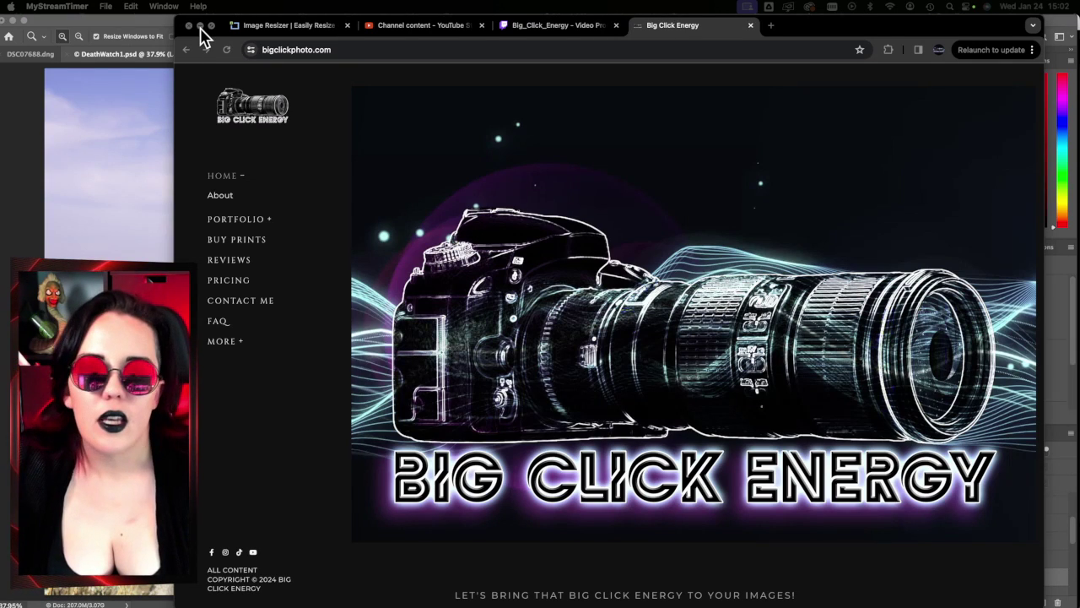
pyautogui.click(200, 25)
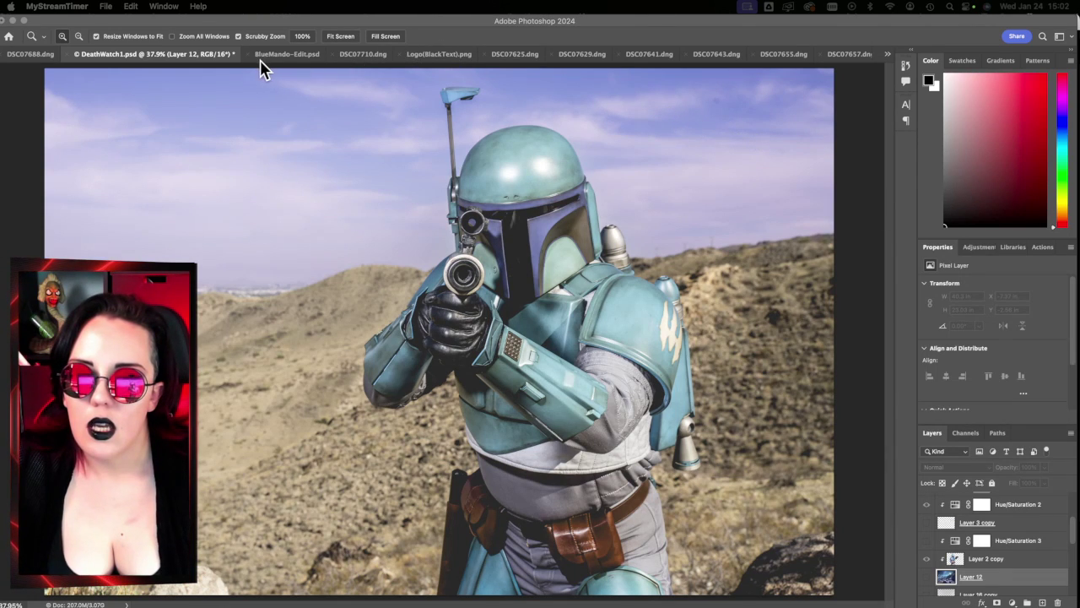
pyautogui.click(363, 59)
pyautogui.click(363, 56)
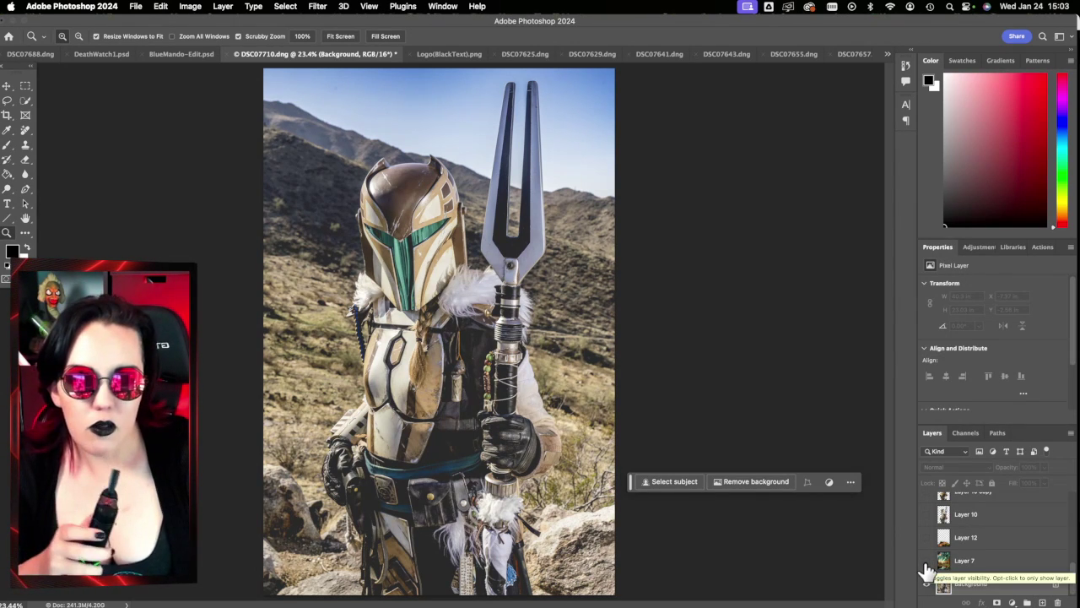
# Step: Show Layer 7, the green space-and-forest background above the original photo, and select that layer
pyautogui.click(927, 560)
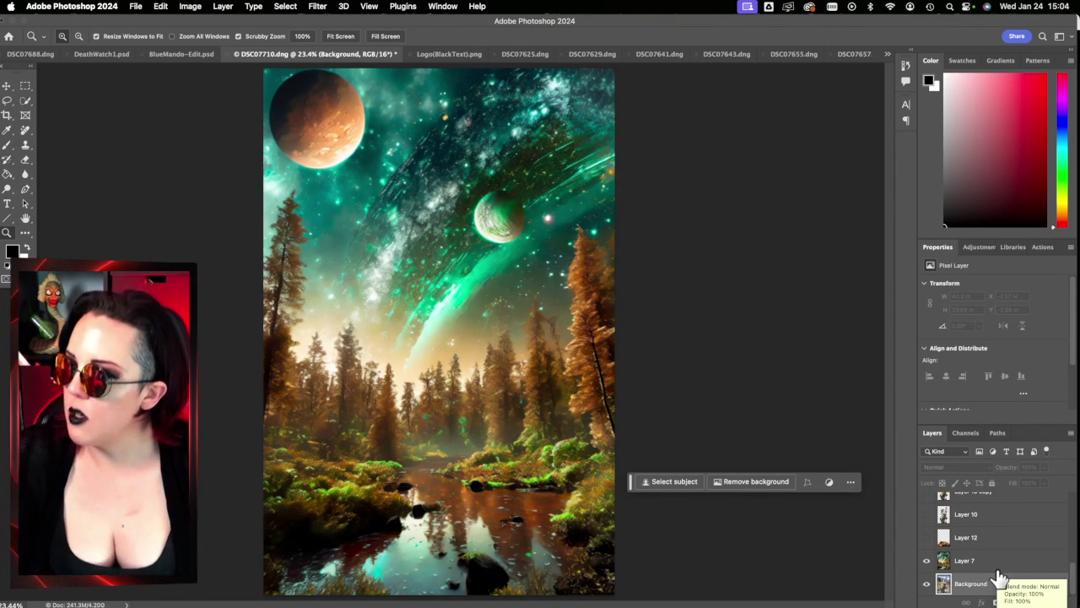
pyautogui.scroll(1, 998, 579)
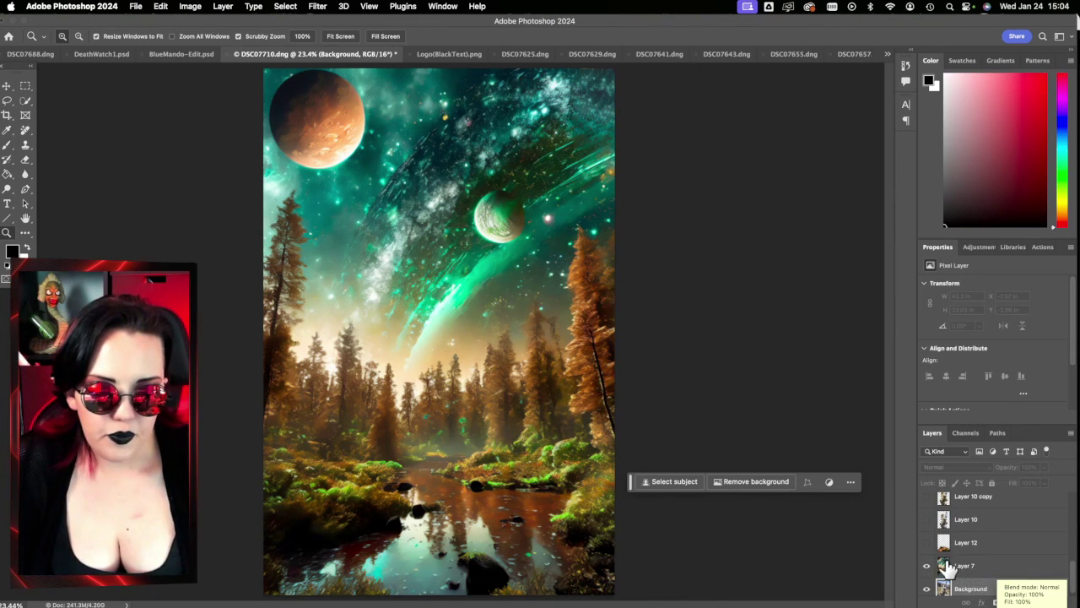
pyautogui.click(1002, 554)
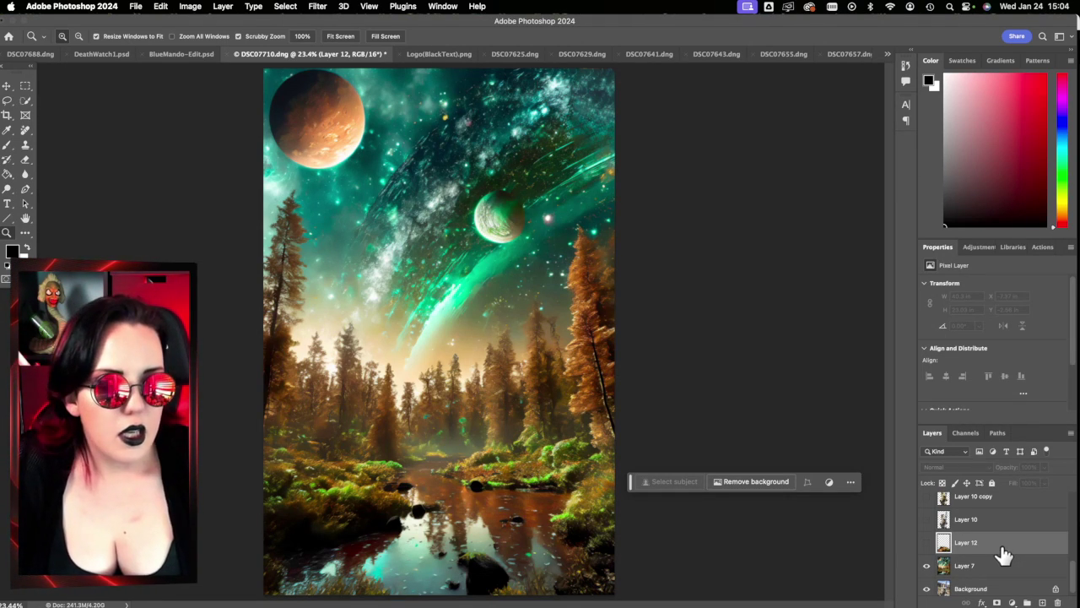
pyautogui.click(967, 571)
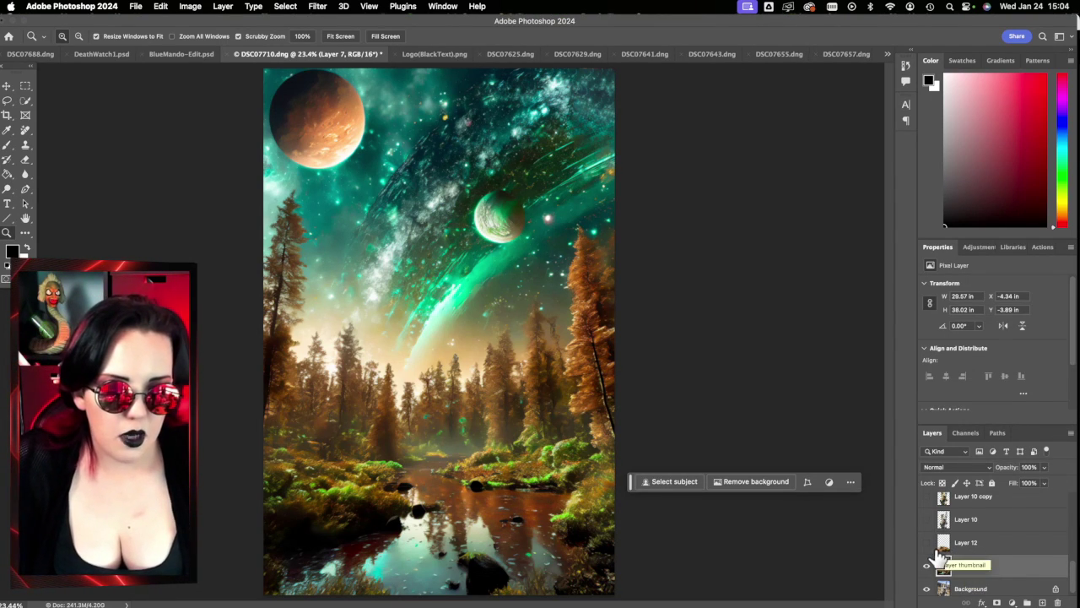
# Step: Toggle Layer 12, the mossy foreground path, off and on to compare, leaving it visible
pyautogui.click(927, 543)
pyautogui.click(988, 549)
pyautogui.click(927, 543)
pyautogui.click(926, 543)
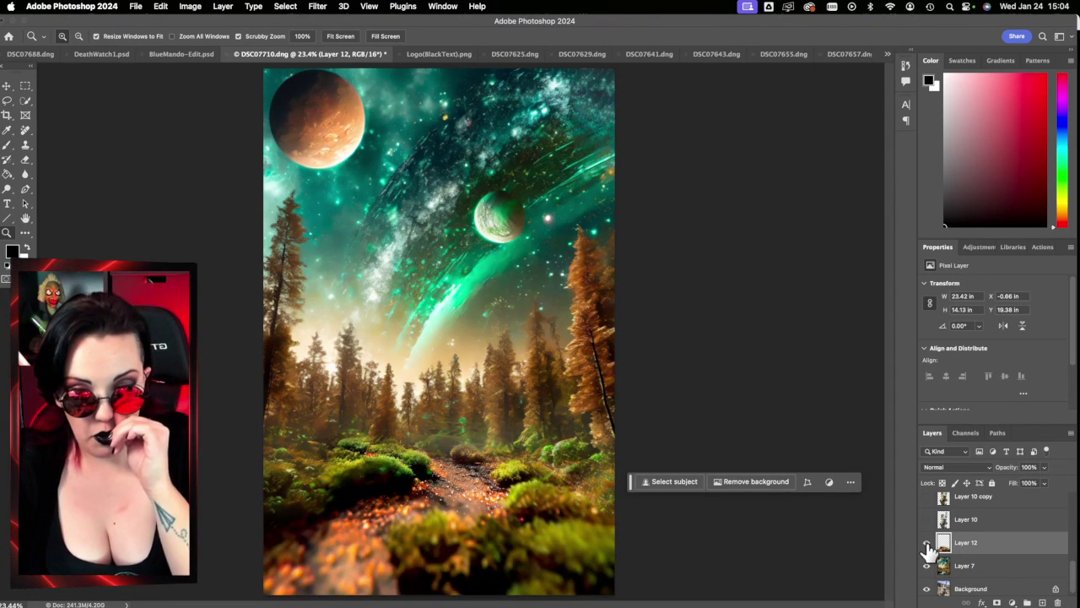
pyautogui.click(926, 543)
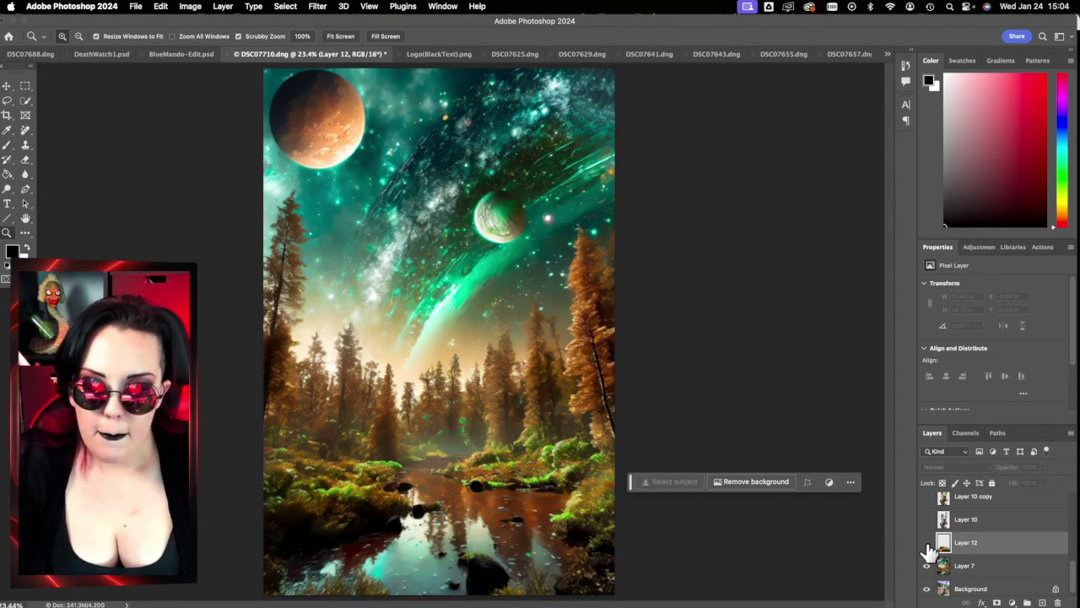
pyautogui.click(926, 542)
pyautogui.click(926, 543)
pyautogui.click(926, 543)
# Step: Show the cut-out subject on Layer 10 and its duplicate Layer 10 copy, and select Layer 10 copy
pyautogui.click(962, 519)
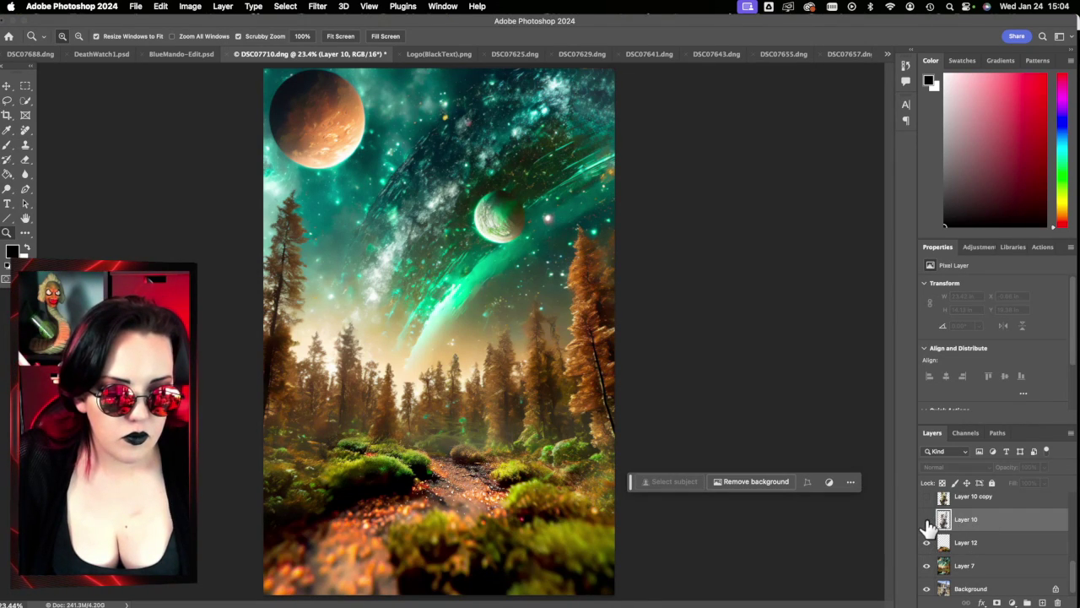
pyautogui.click(926, 519)
pyautogui.scroll(3, 1003, 535)
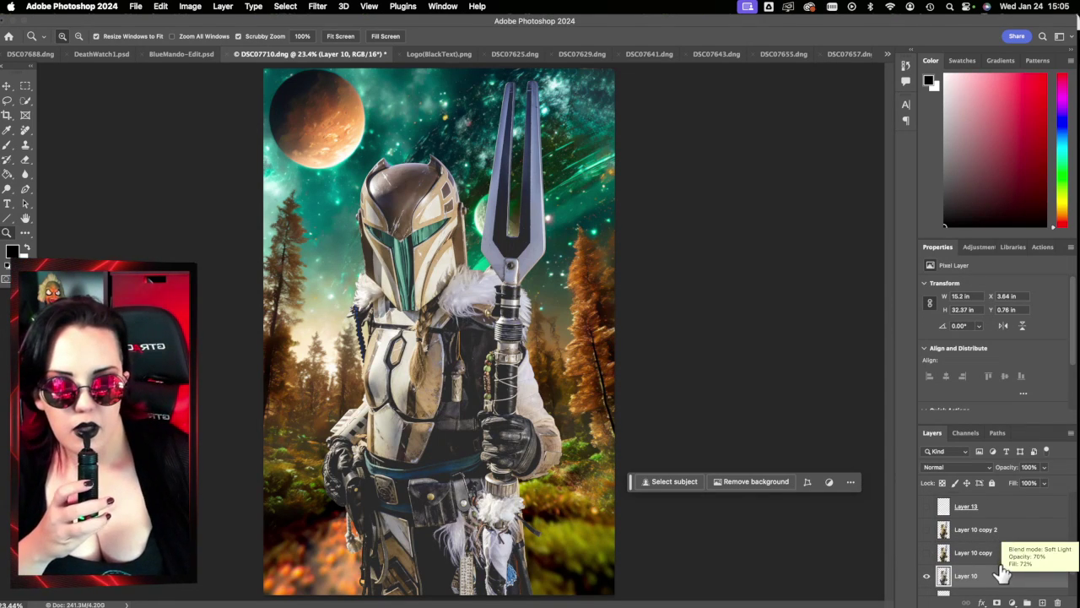
pyautogui.click(926, 553)
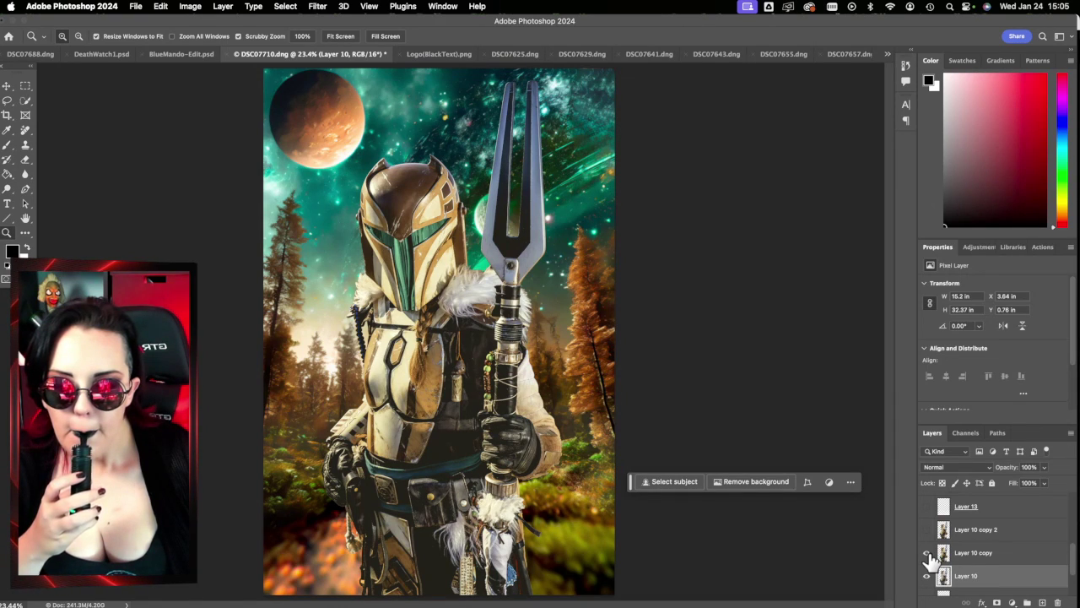
pyautogui.click(1000, 555)
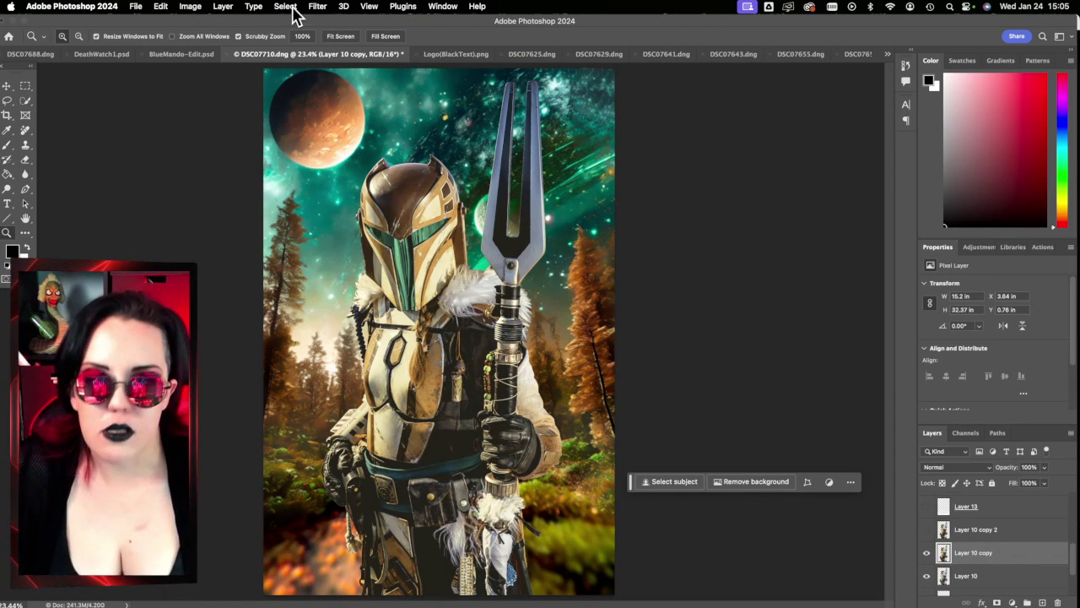
# Step: View the reference layer choices of the Harmonization neural filter for Layer 10 copy, and close the filter without applying it
pyautogui.click(317, 7)
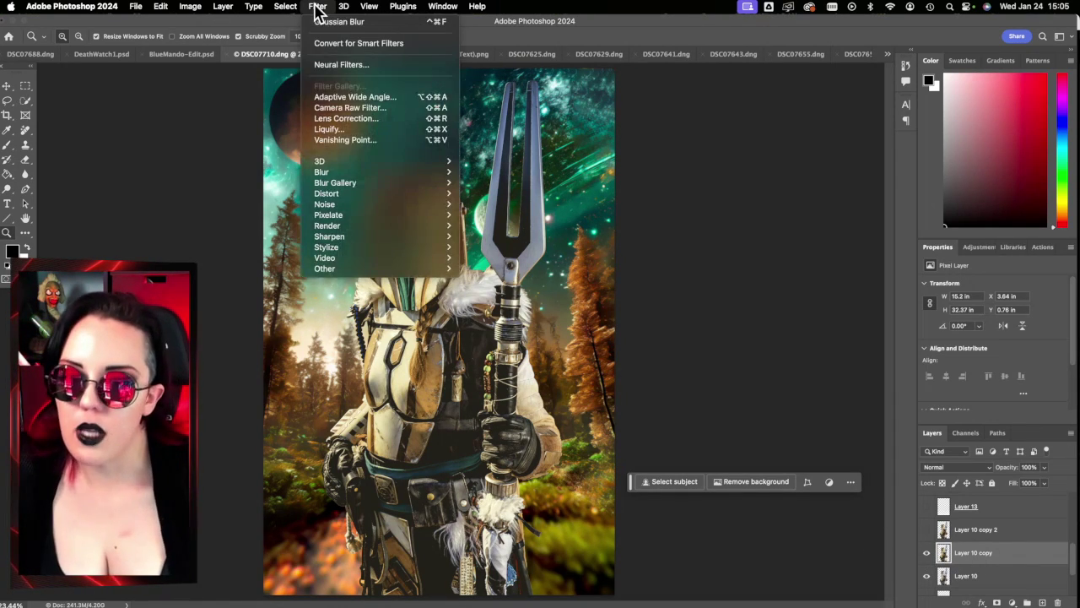
pyautogui.click(356, 64)
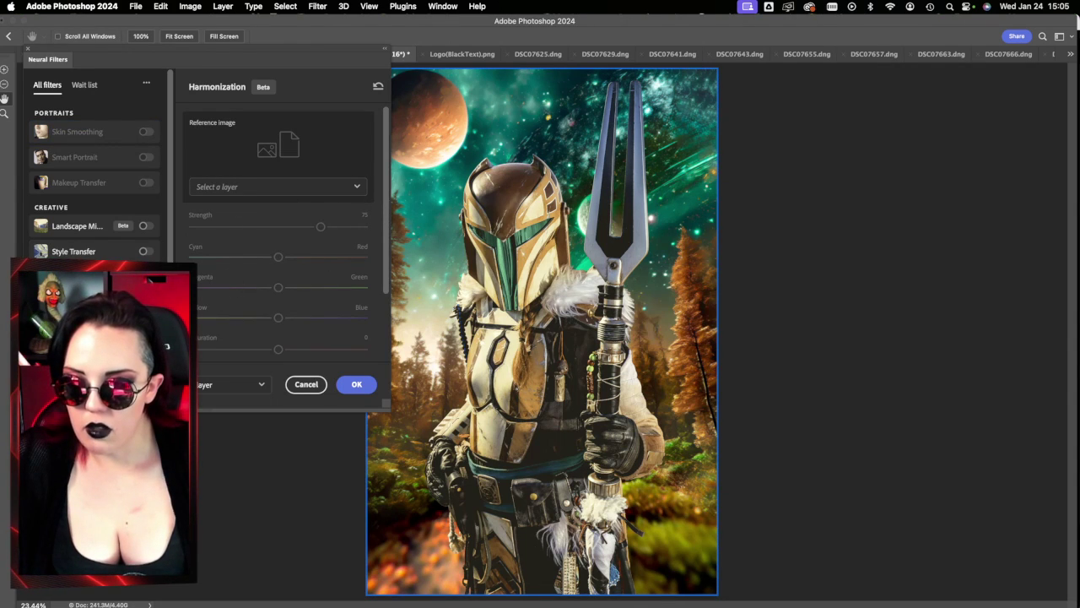
pyautogui.click(335, 187)
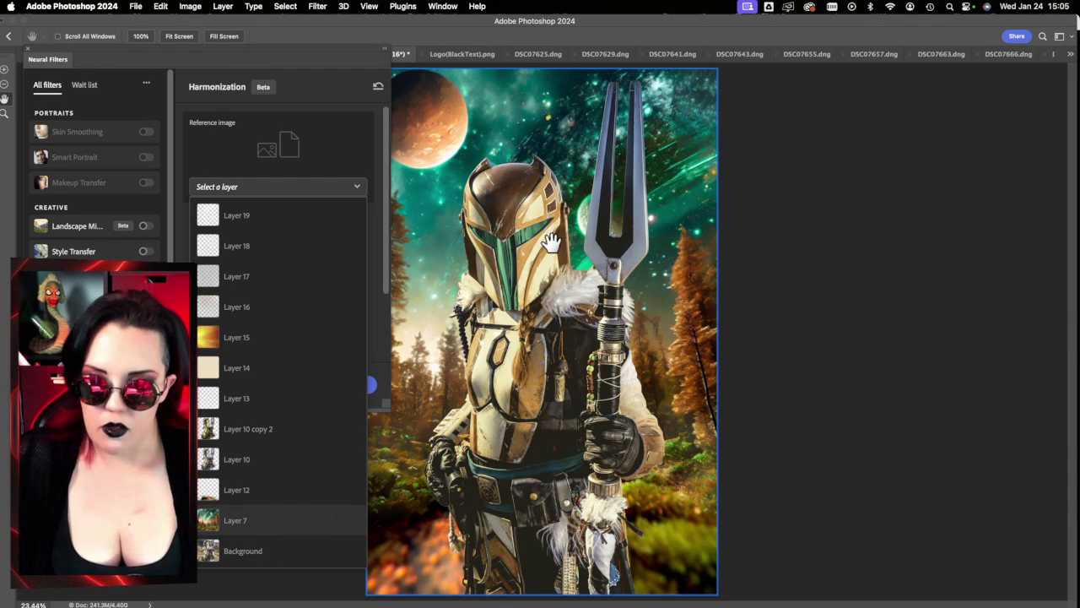
pyautogui.click(377, 244)
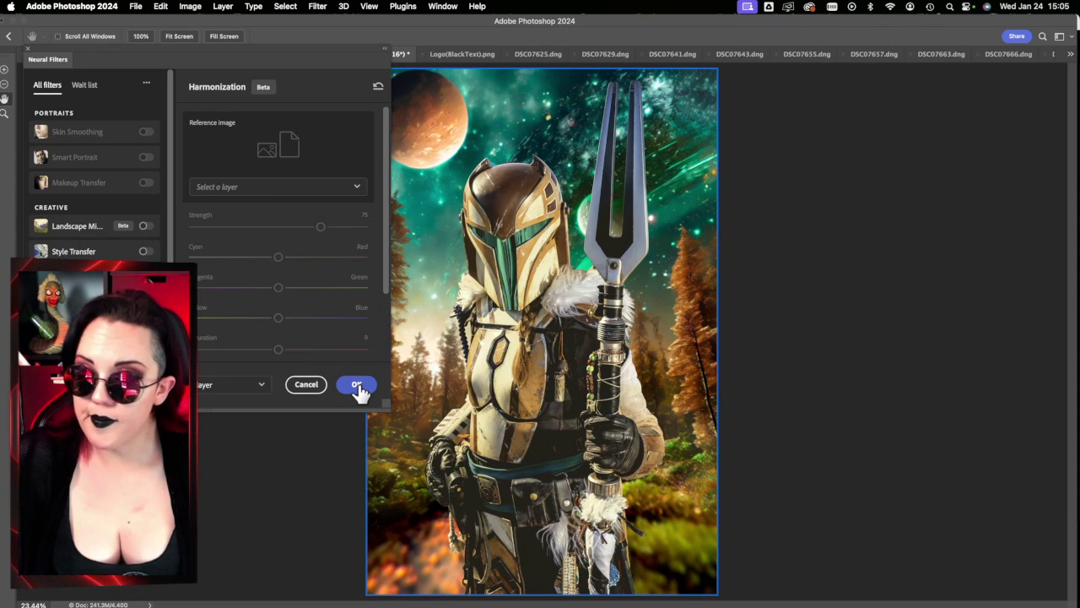
pyautogui.click(306, 384)
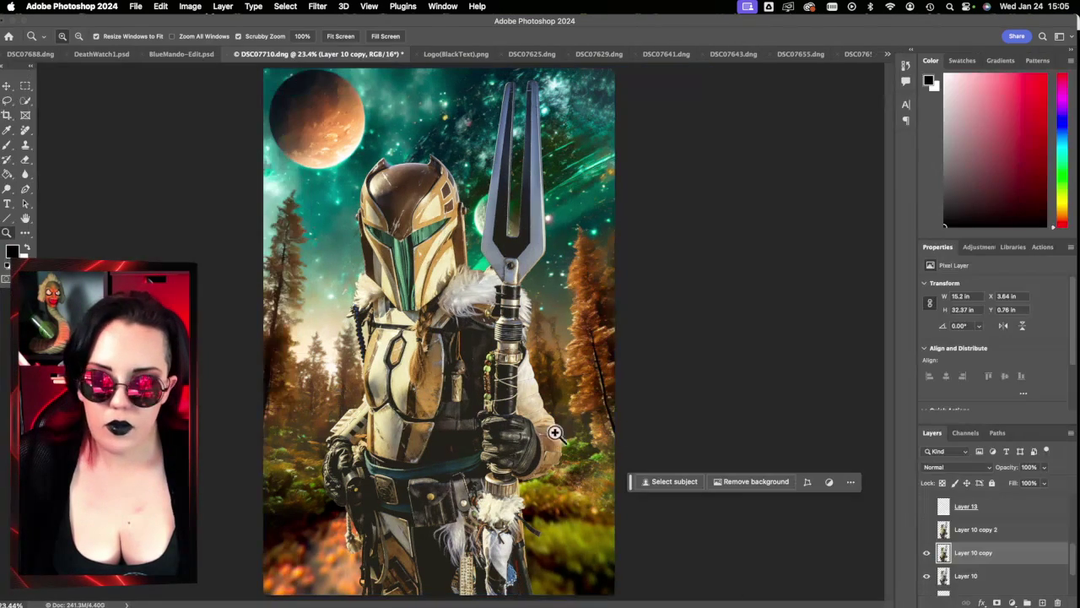
# Step: Show Layer 10 copy 2 and the fog on Layer 13, and select Layer 13
pyautogui.click(927, 529)
pyautogui.click(996, 533)
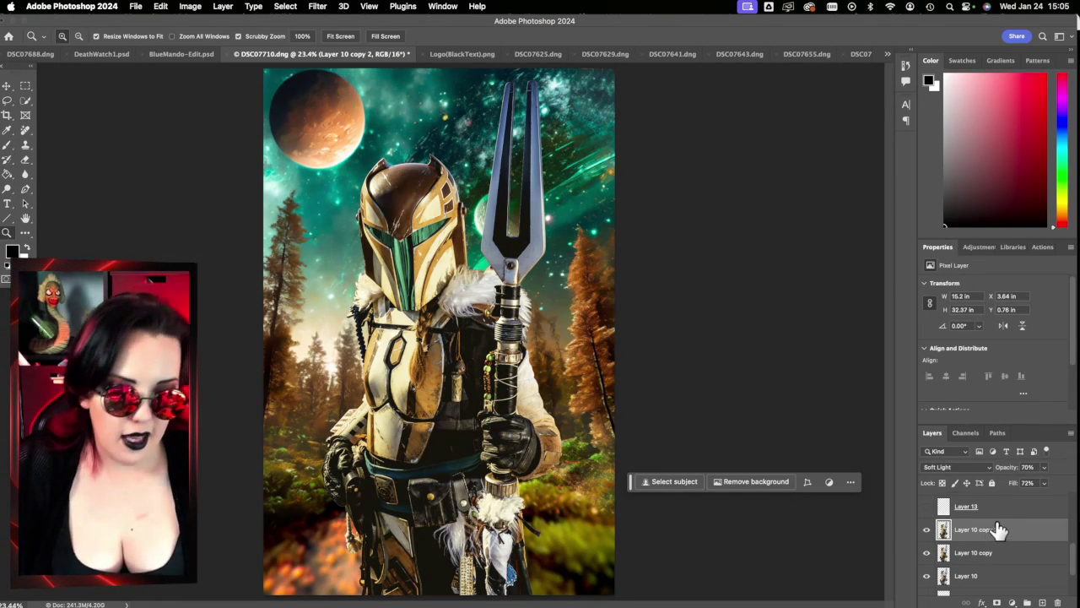
pyautogui.click(989, 509)
pyautogui.click(927, 506)
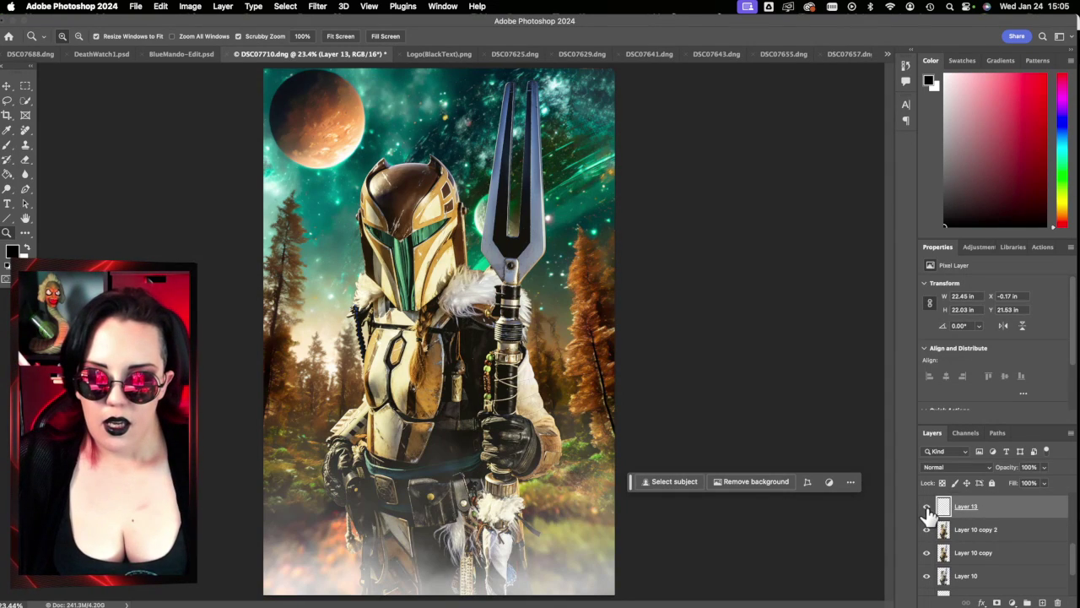
# Step: Show Layer 14, Layer 15, the Hue/Saturation 1 adjustment and Layer 16 above the fog layer
pyautogui.scroll(3, 949, 531)
pyautogui.click(926, 557)
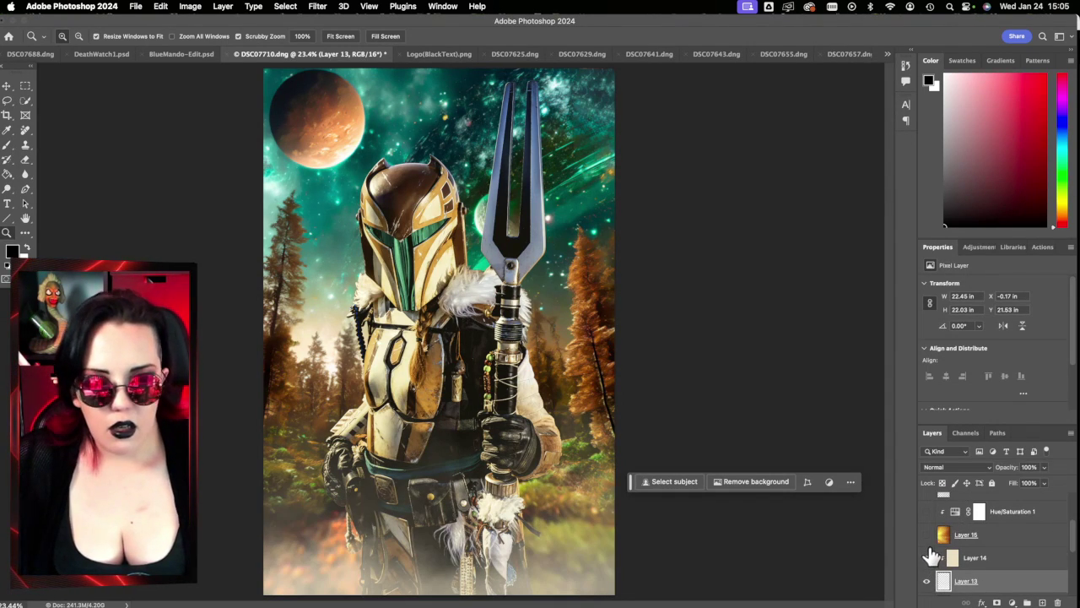
pyautogui.click(927, 534)
pyautogui.scroll(1, 929, 544)
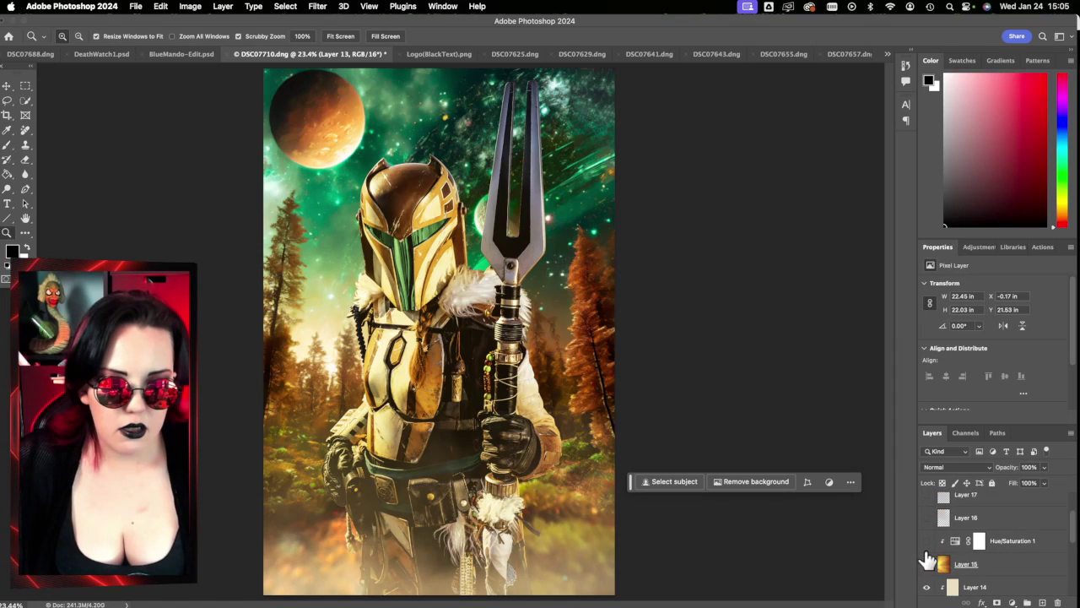
pyautogui.click(927, 517)
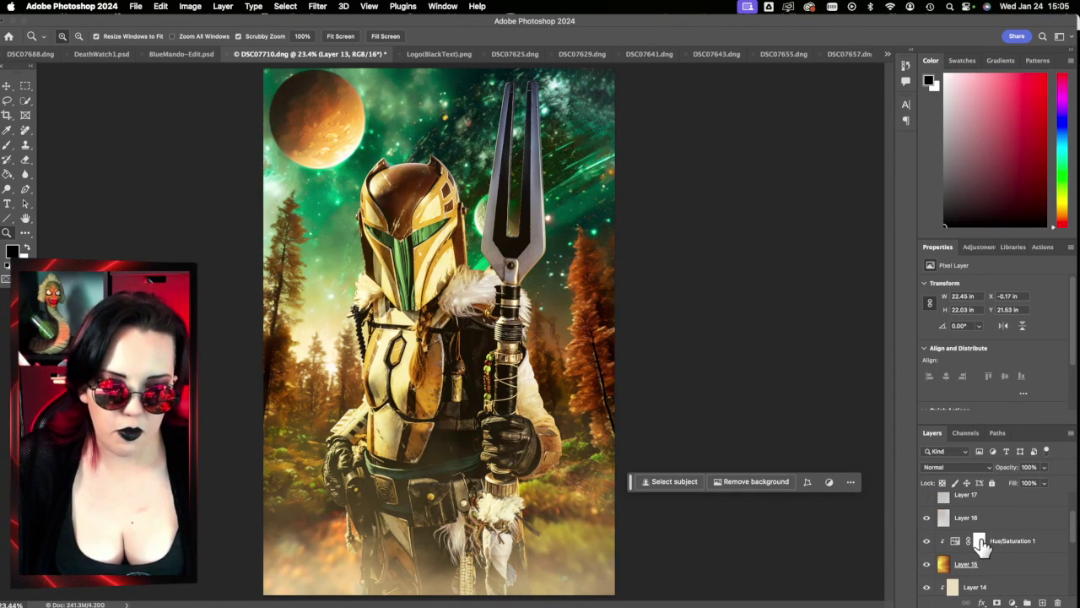
# Step: Show Layer 17, Layer 18 and Layer 19 to complete the composite
pyautogui.scroll(1, 928, 532)
pyautogui.click(927, 520)
pyautogui.click(926, 497)
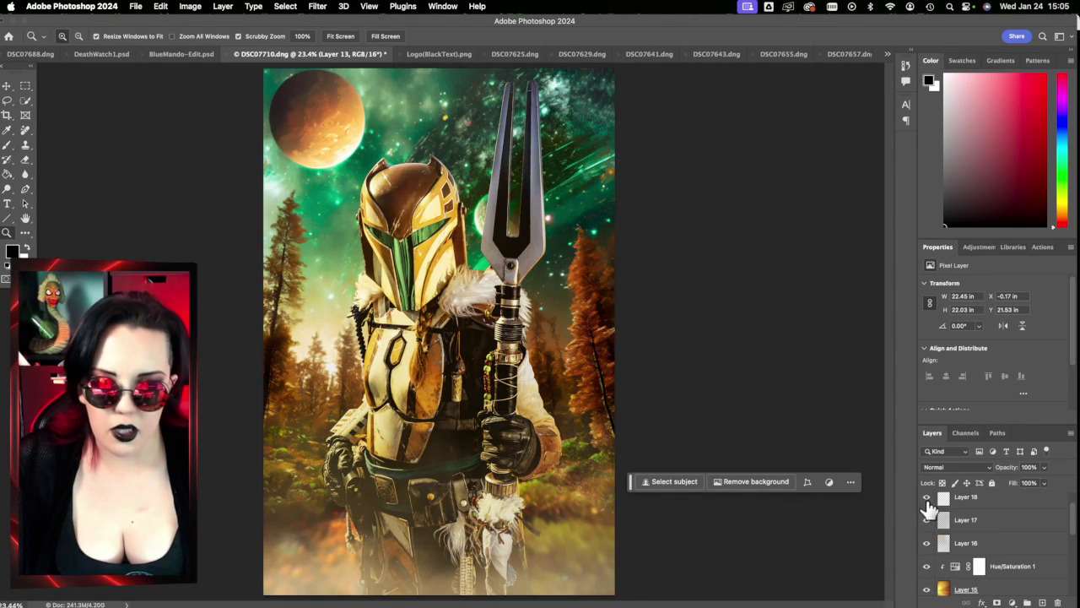
pyautogui.scroll(1, 984, 538)
pyautogui.scroll(1, 983, 538)
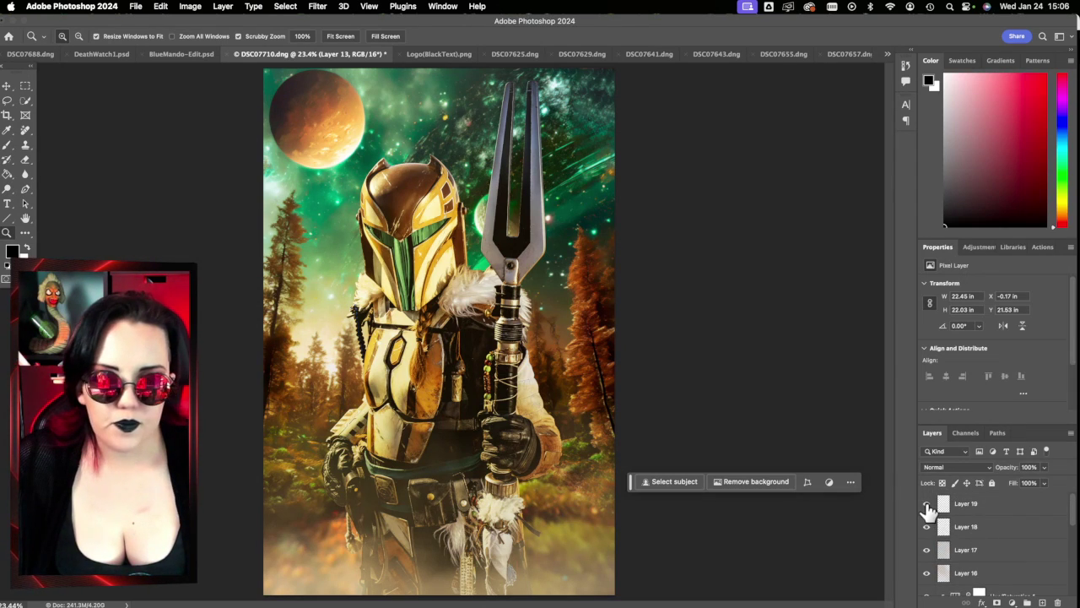
pyautogui.click(927, 504)
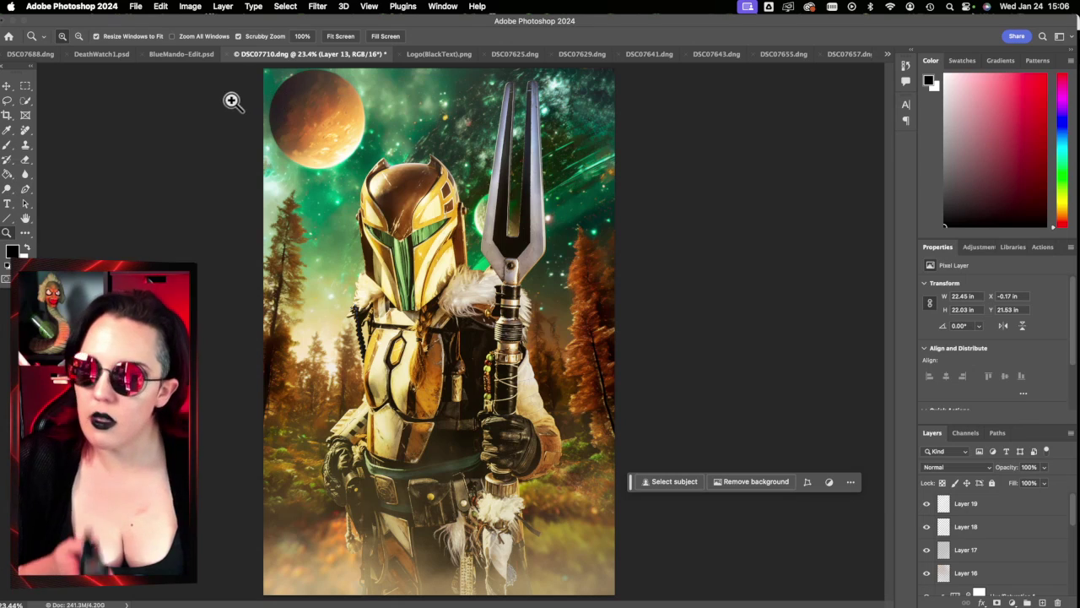
# Step: Close the DSC07710.dng document
pyautogui.click(236, 54)
pyautogui.click(575, 245)
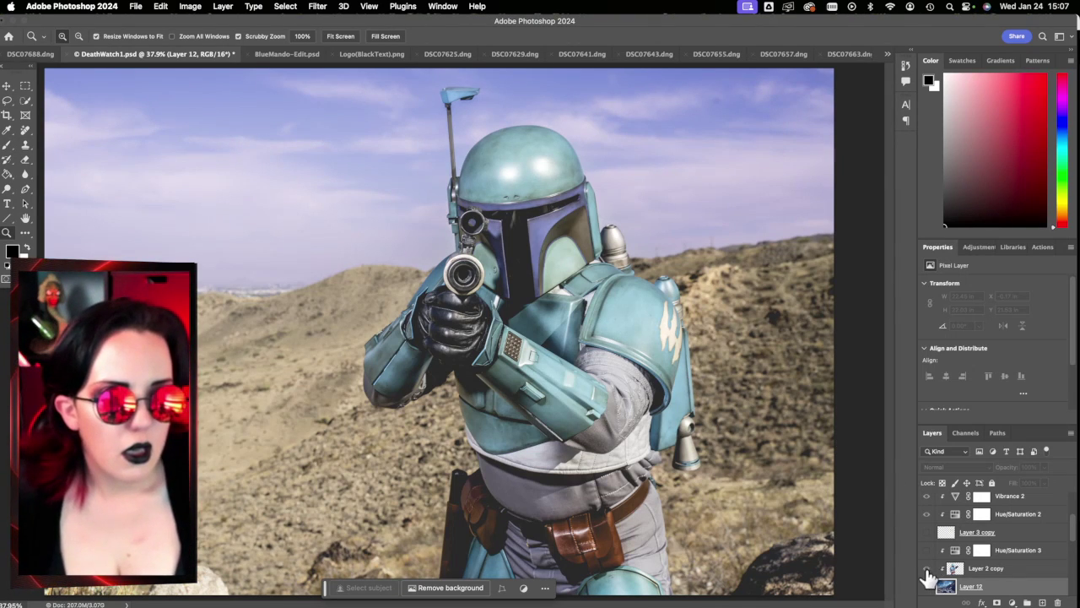
# Step: Look through the layer stack of DeathWatch1.psd down to the Background layer
pyautogui.scroll(3, 928, 575)
pyautogui.scroll(-10, 971, 574)
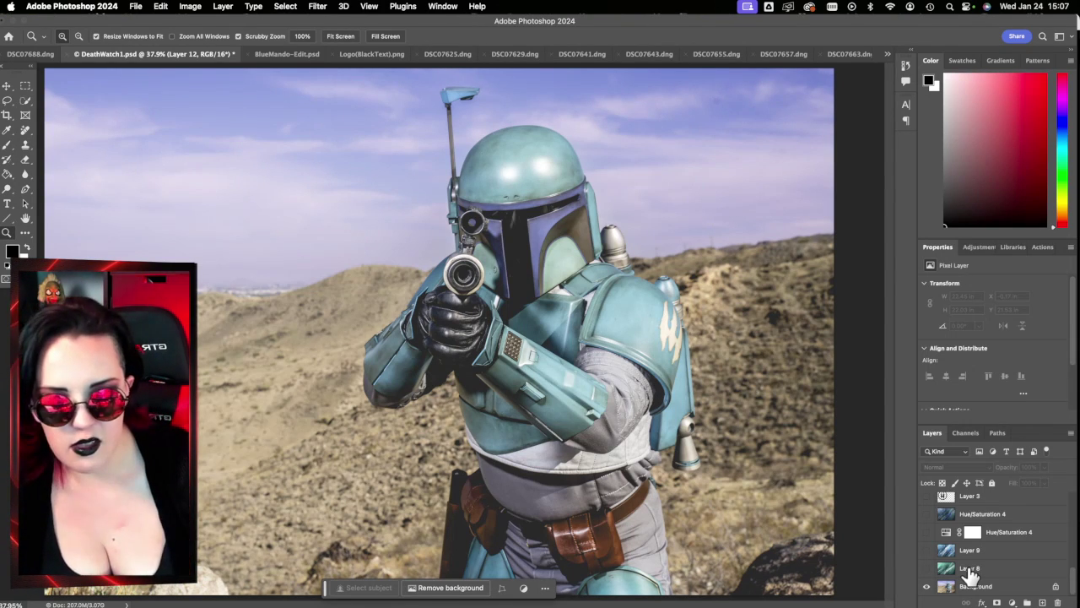
pyautogui.scroll(5, 1019, 554)
pyautogui.scroll(-5, 1019, 554)
pyautogui.scroll(3, 1020, 555)
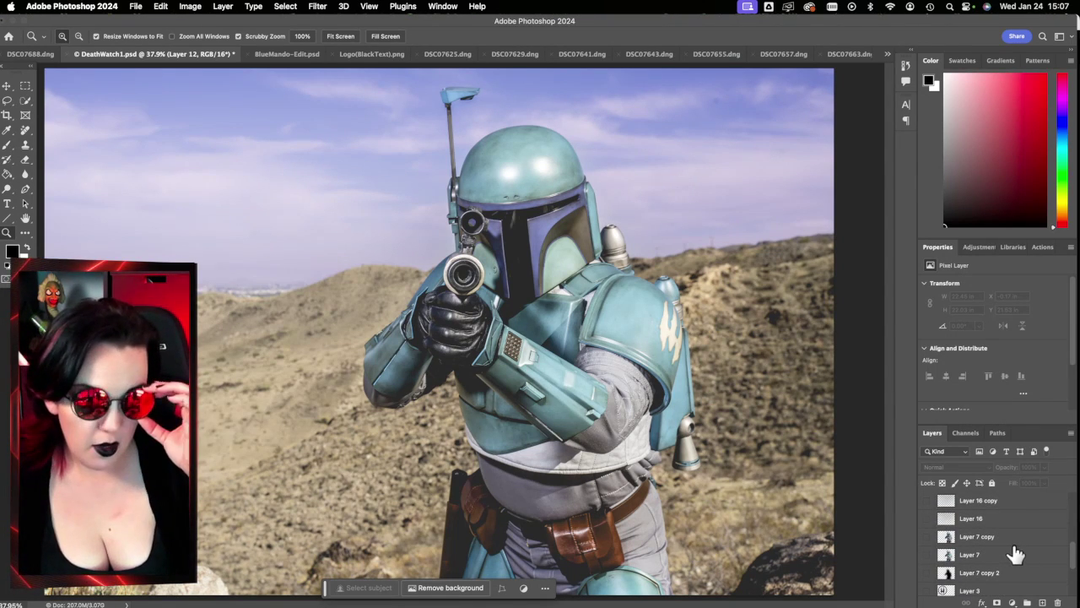
pyautogui.scroll(-3, 1012, 554)
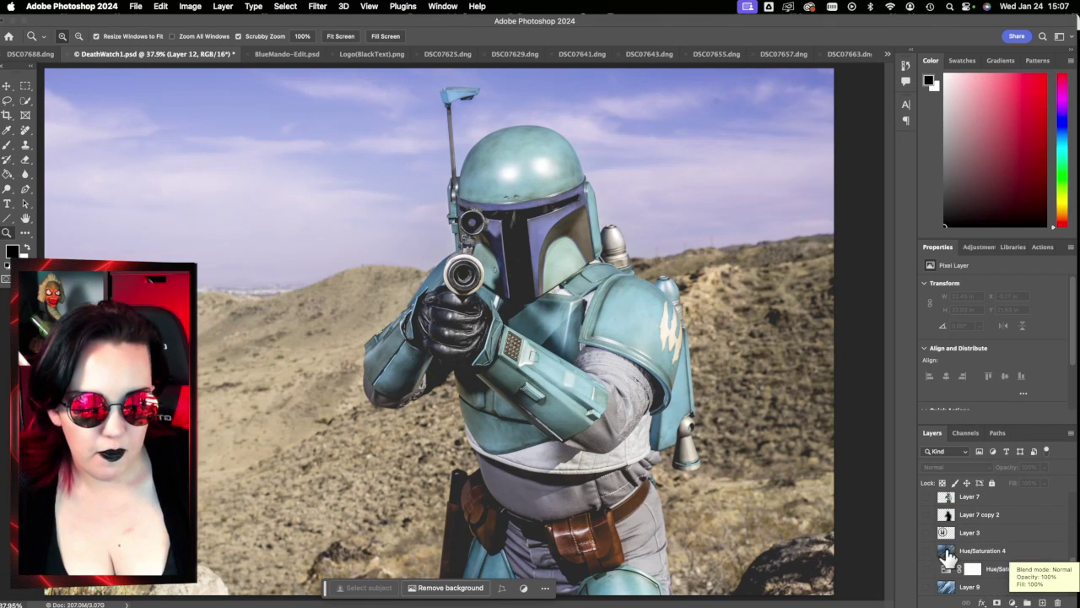
pyautogui.scroll(-2, 947, 561)
pyautogui.scroll(1, 929, 570)
pyautogui.scroll(-5, 928, 553)
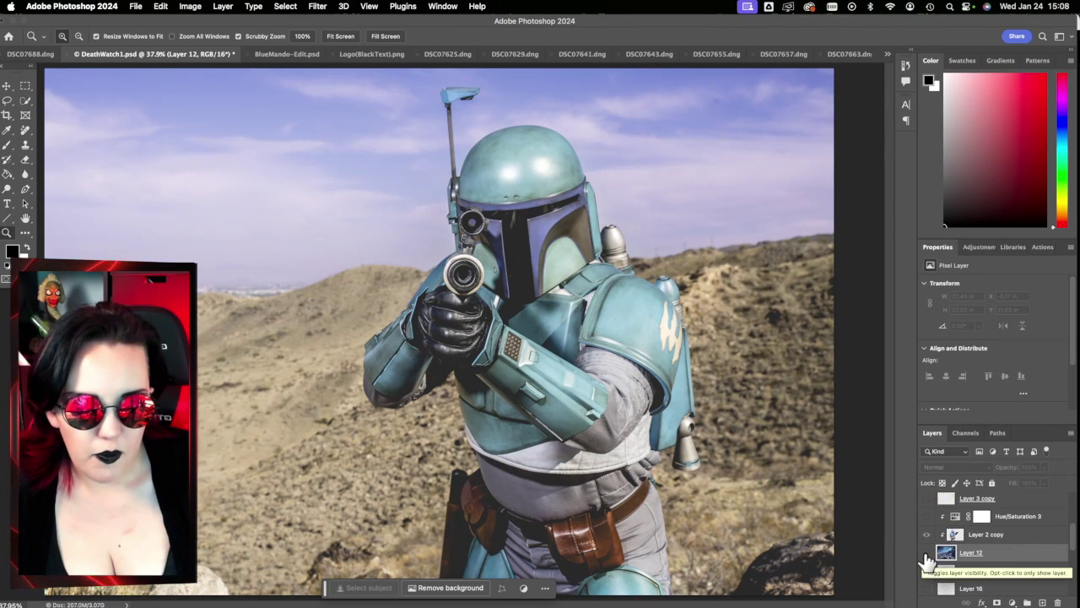
# Step: Show Layer 12 with the moonscape, the Hue/Saturation 3 adjustment and the blaster beam on Layer 3 copy
pyautogui.click(927, 553)
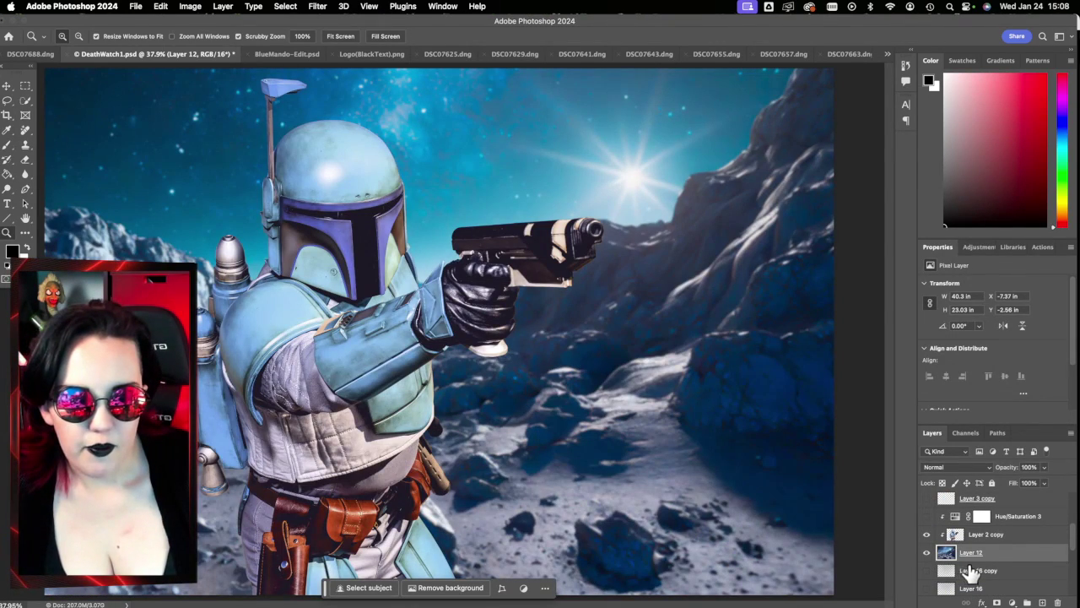
pyautogui.scroll(3, 1000, 571)
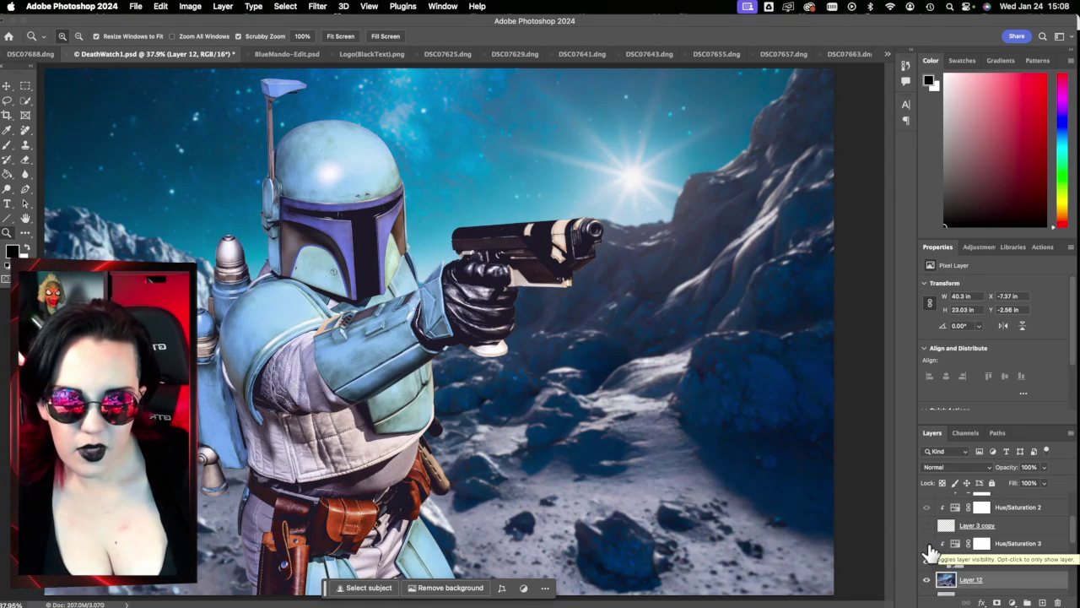
pyautogui.click(926, 544)
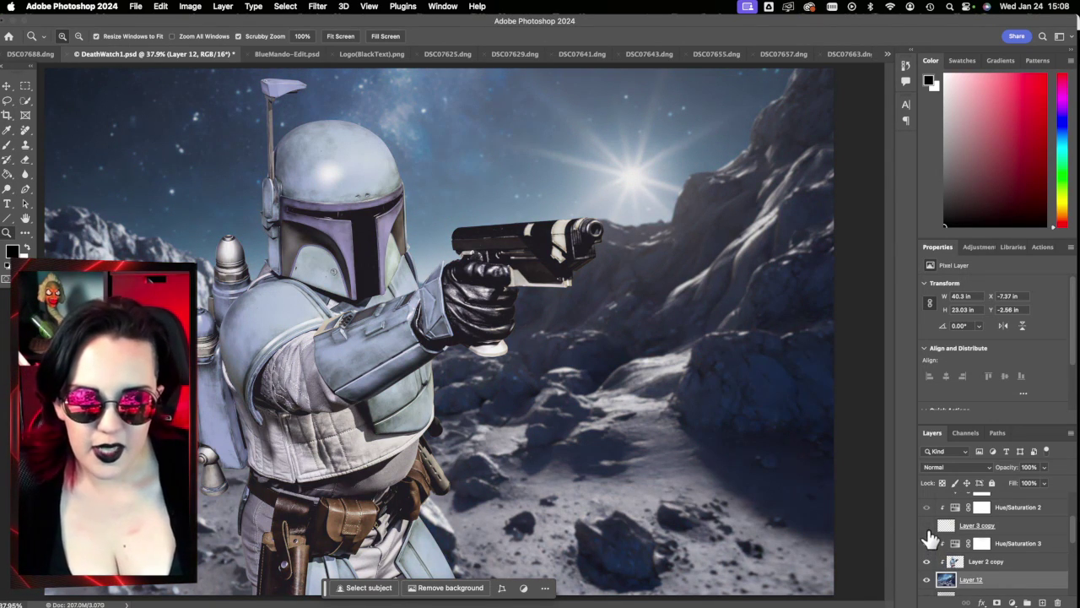
pyautogui.click(926, 525)
pyautogui.scroll(2, 966, 540)
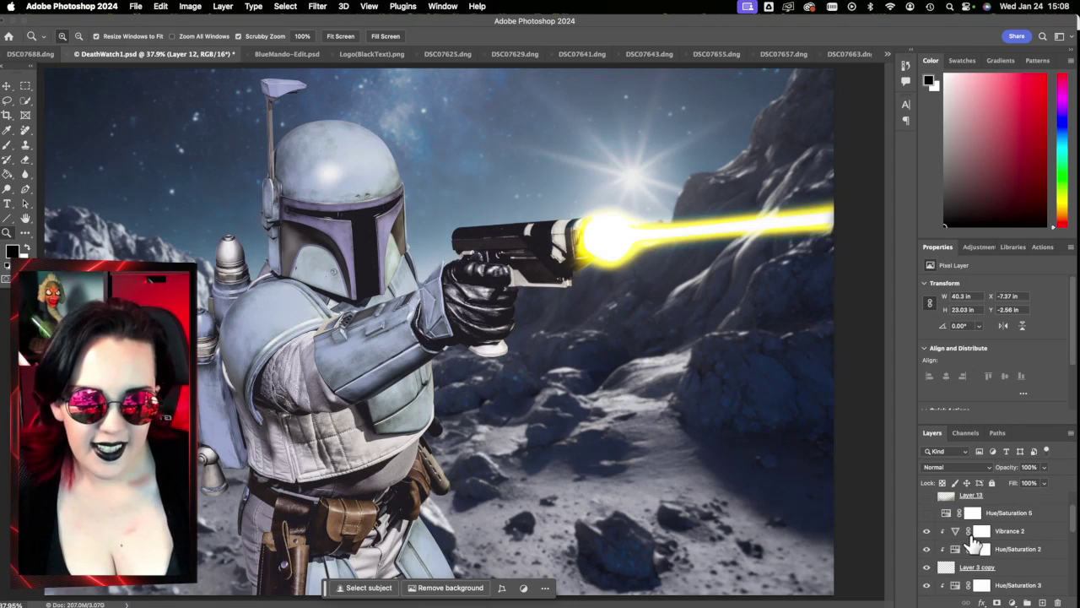
# Step: Show the Hue/Saturation 5 adjustment, the fog on Layer 13 and Layer 14 to complete the moonscape composite
pyautogui.scroll(2, 936, 550)
pyautogui.click(927, 554)
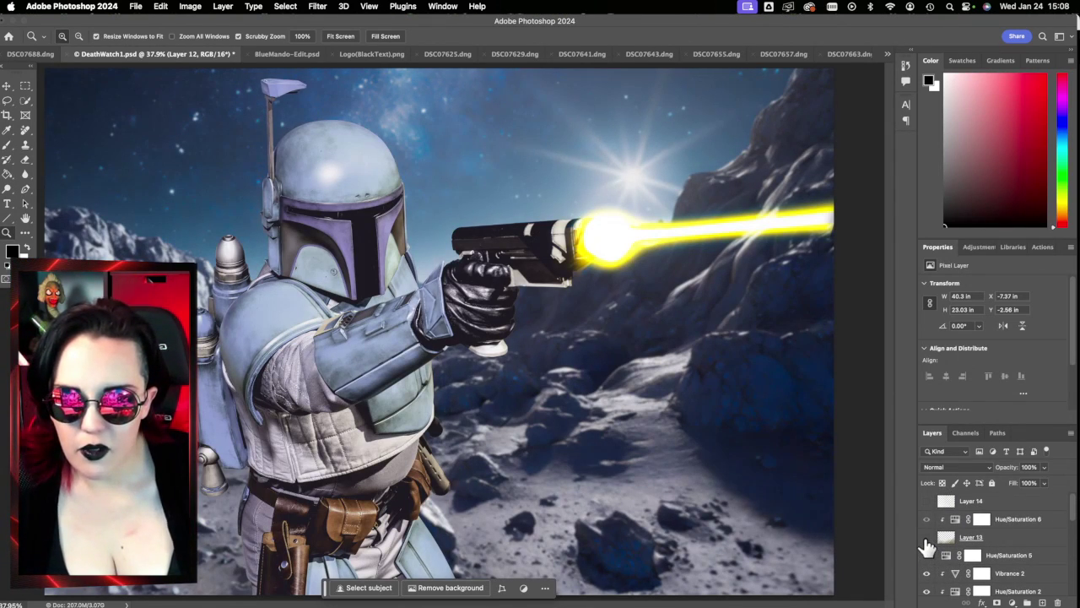
pyautogui.click(927, 538)
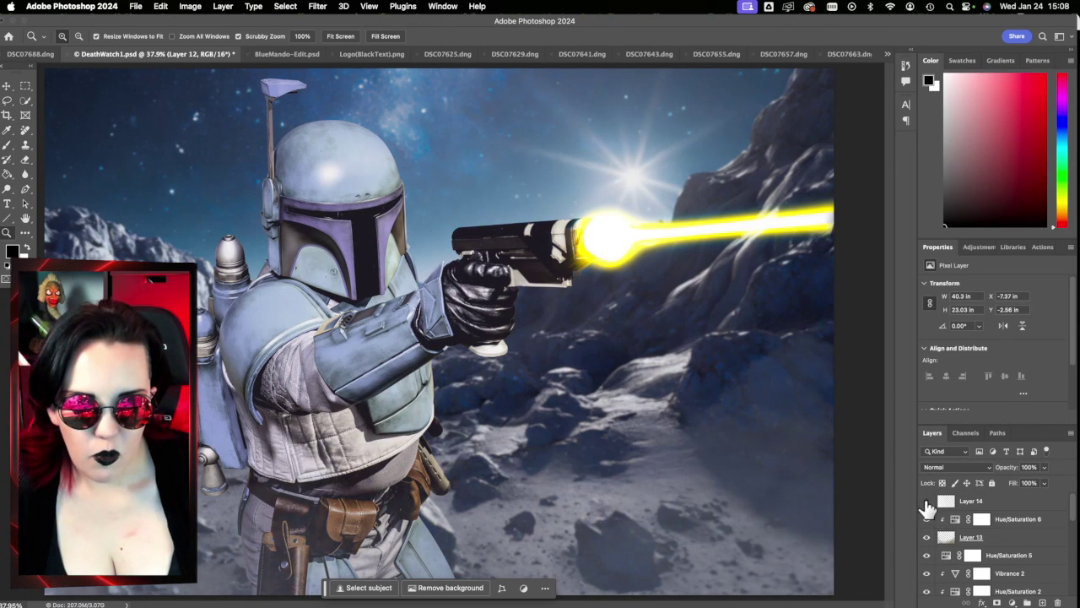
pyautogui.click(927, 502)
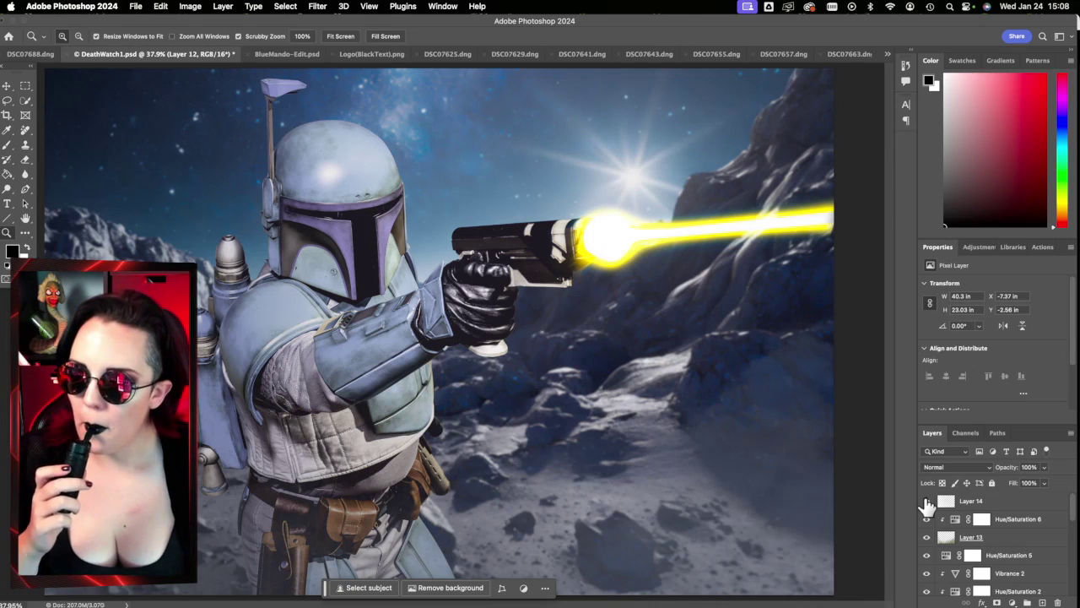
# Step: Hide every layer from Layer 14 down to Layer 12 so only the original desert photo on Background shows
pyautogui.scroll(-5, 959, 571)
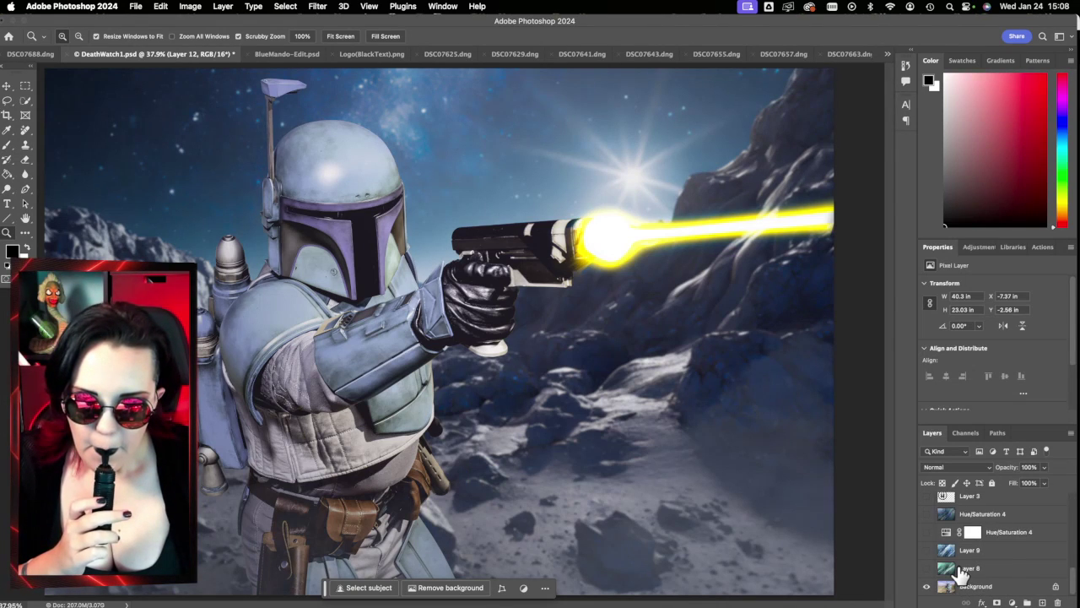
pyautogui.scroll(5, 973, 576)
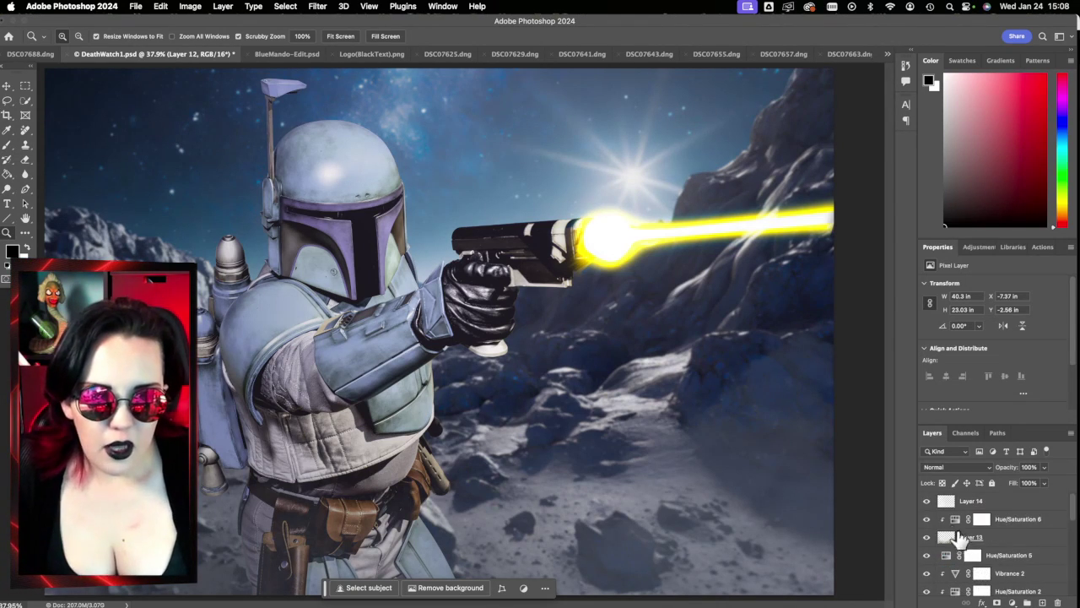
pyautogui.moveTo(930, 509); pyautogui.dragTo(927, 592)
pyautogui.scroll(-1, 944, 564)
pyautogui.scroll(-2, 929, 583)
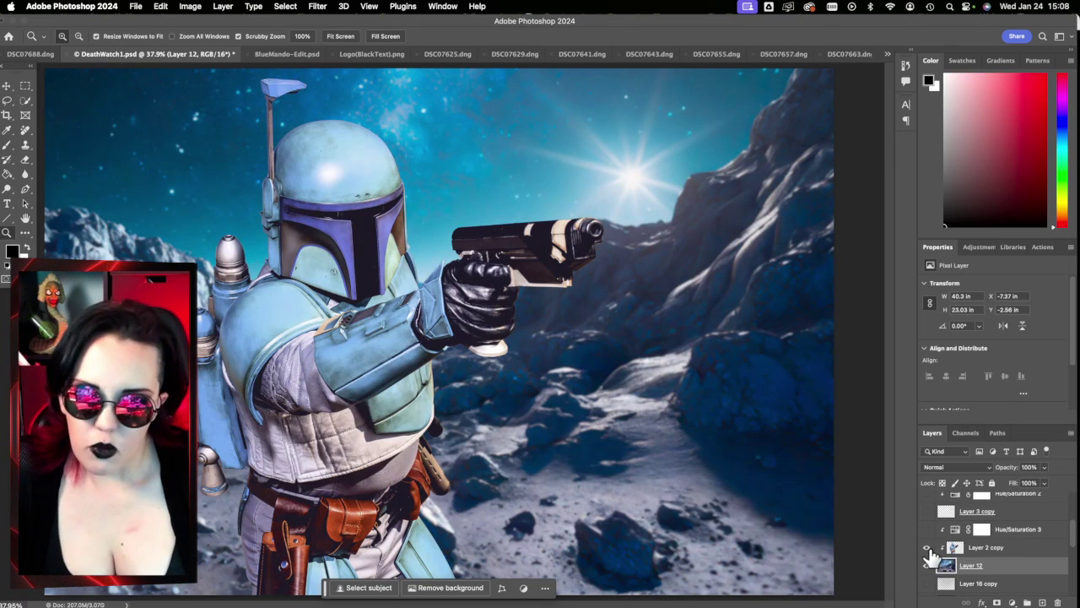
pyautogui.click(930, 565)
pyautogui.click(929, 567)
pyautogui.scroll(-3, 994, 553)
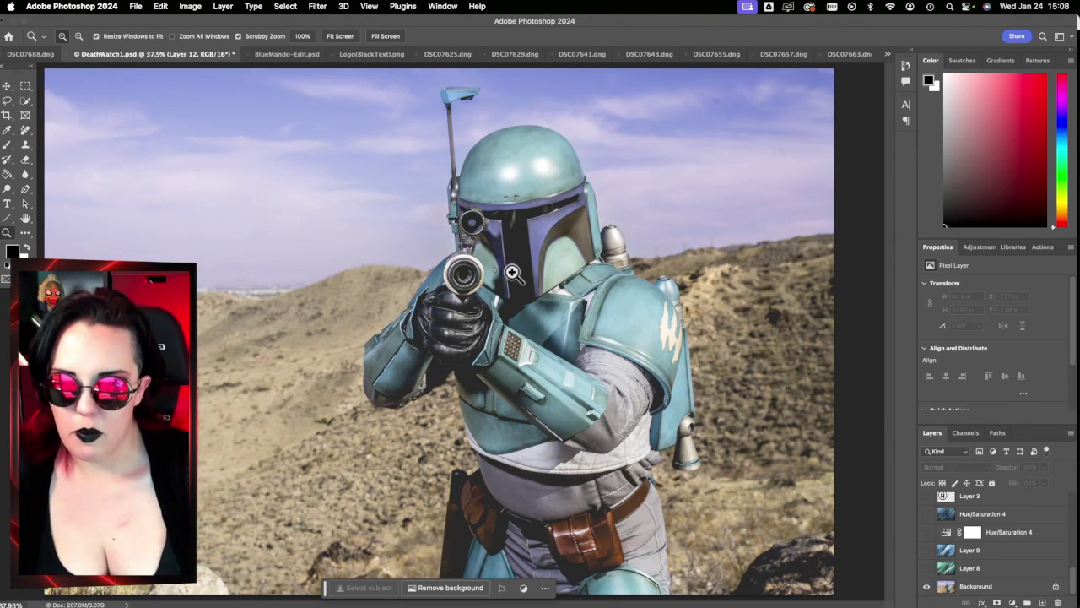
# Step: Show the marble textures on Layer 8 and Layer 9, both Hue/Saturation 4 layers and the emblem on Layer 3
pyautogui.click(926, 569)
pyautogui.click(926, 550)
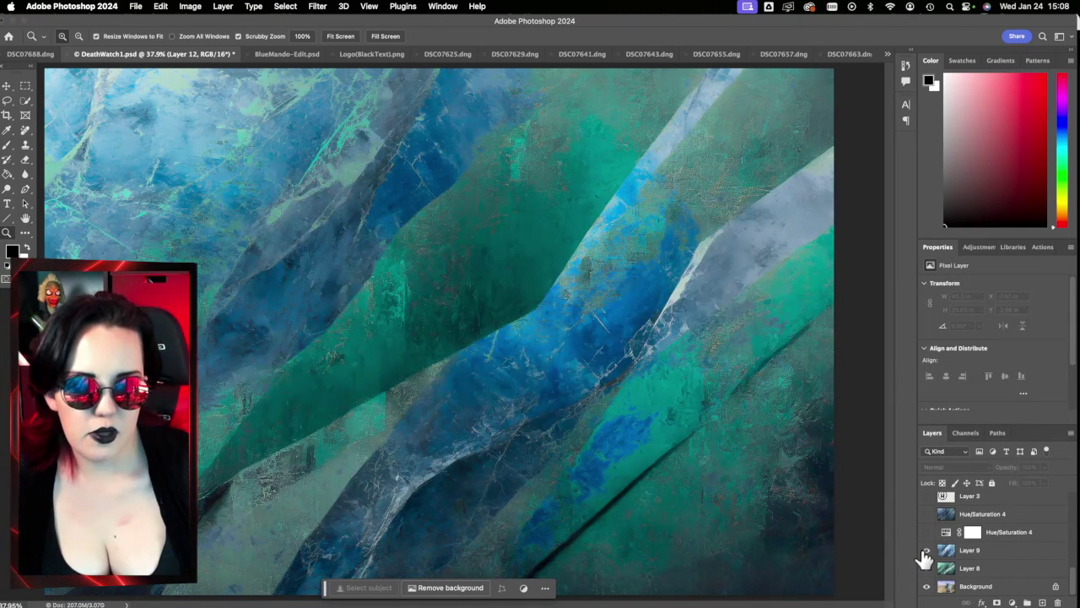
pyautogui.click(927, 535)
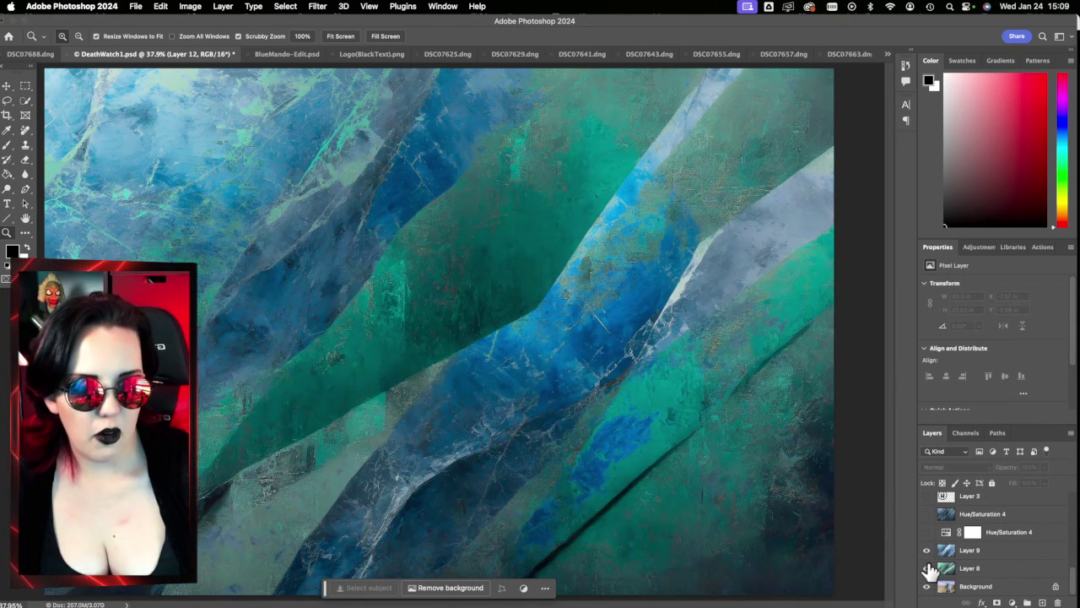
pyautogui.click(927, 535)
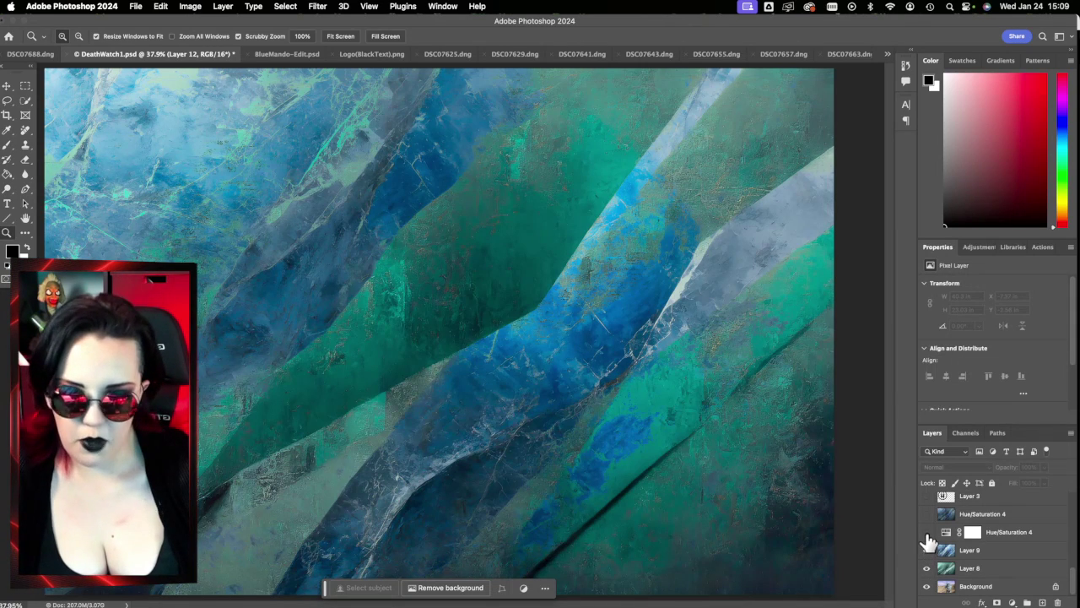
pyautogui.click(926, 533)
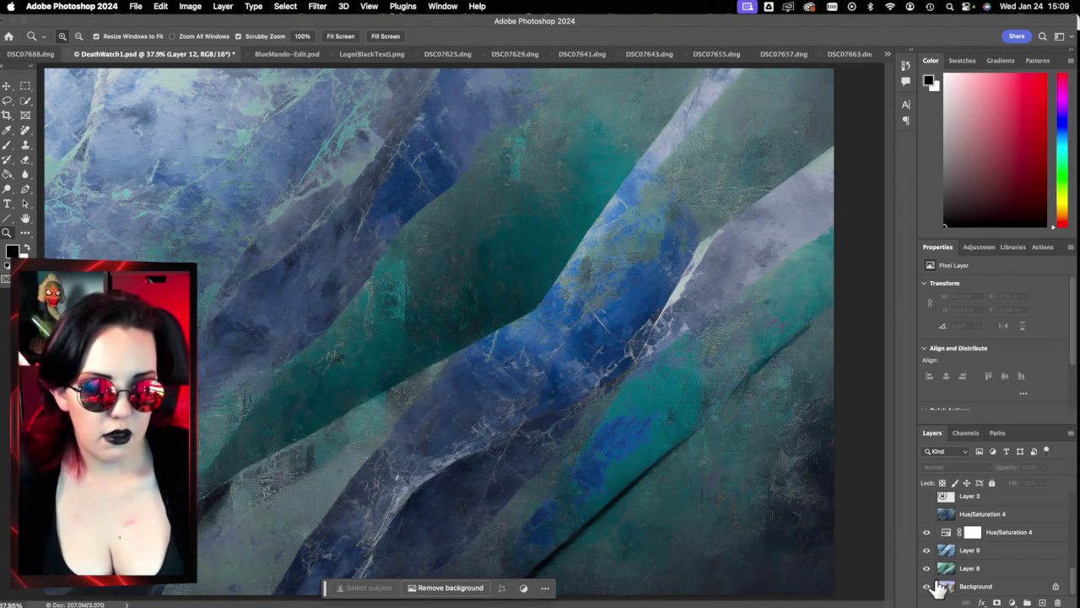
pyautogui.click(927, 498)
# Step: Show the armoured subject on Layer 7 and Layer 7 copy and its shadow on Layer 7 copy 2, checking the shadow's effect
pyautogui.scroll(2, 981, 546)
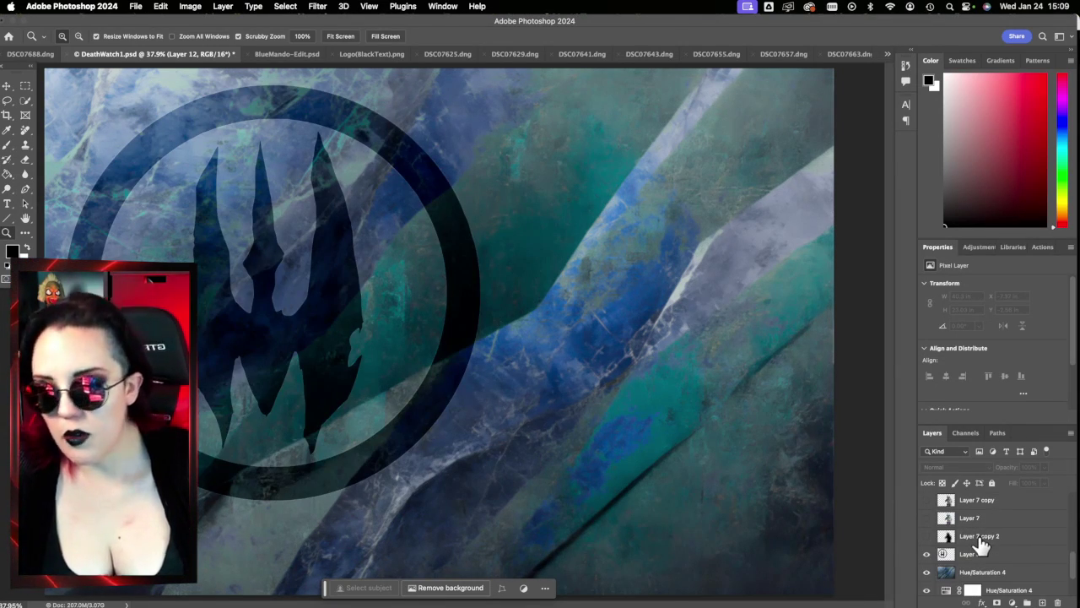
pyautogui.click(927, 537)
pyautogui.click(926, 517)
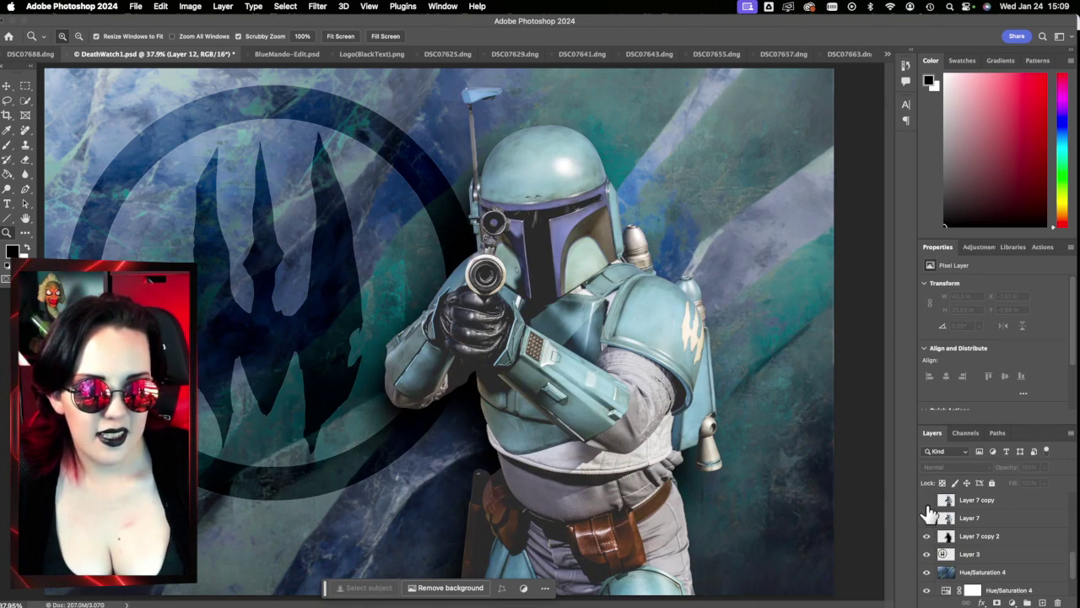
pyautogui.click(926, 499)
pyautogui.scroll(2, 962, 528)
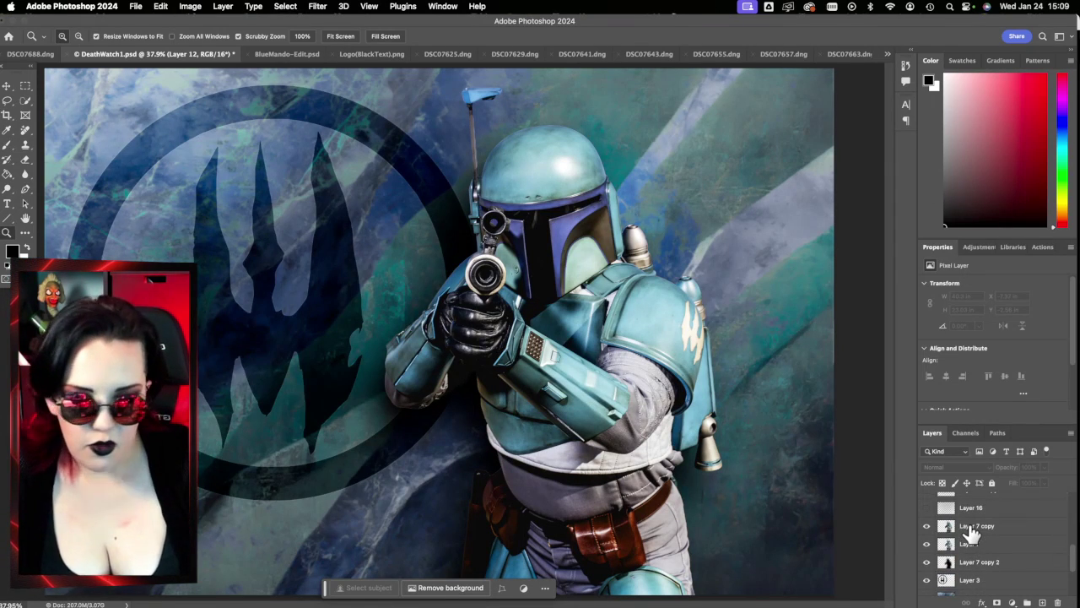
pyautogui.click(927, 562)
pyautogui.click(928, 563)
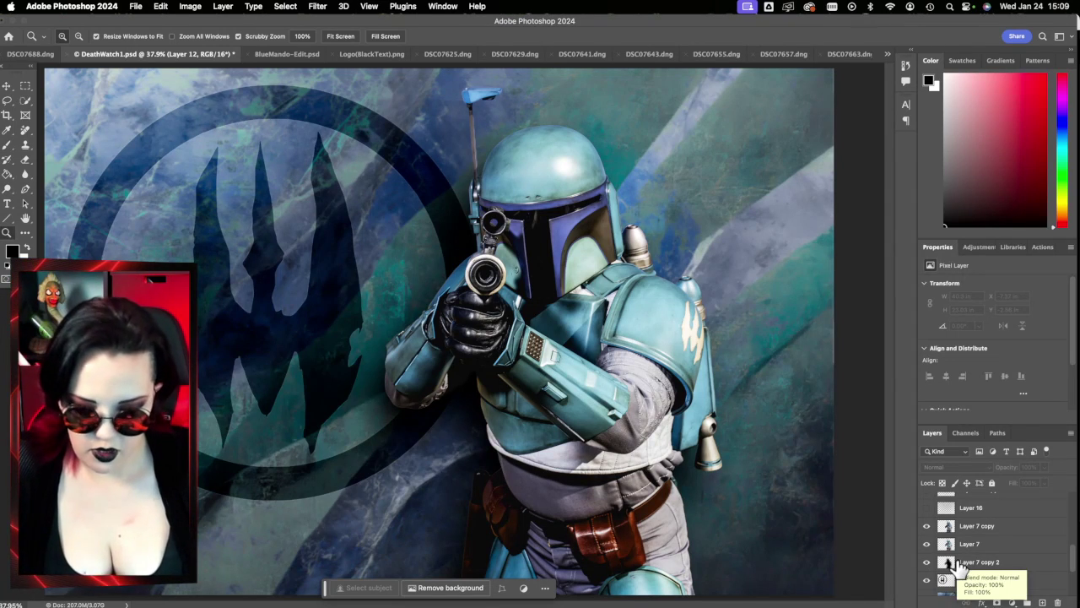
# Step: Try a Gaussian Blur with a radius of 170.7 pixels on Layer 7 copy 2 and undo it
pyautogui.click(960, 569)
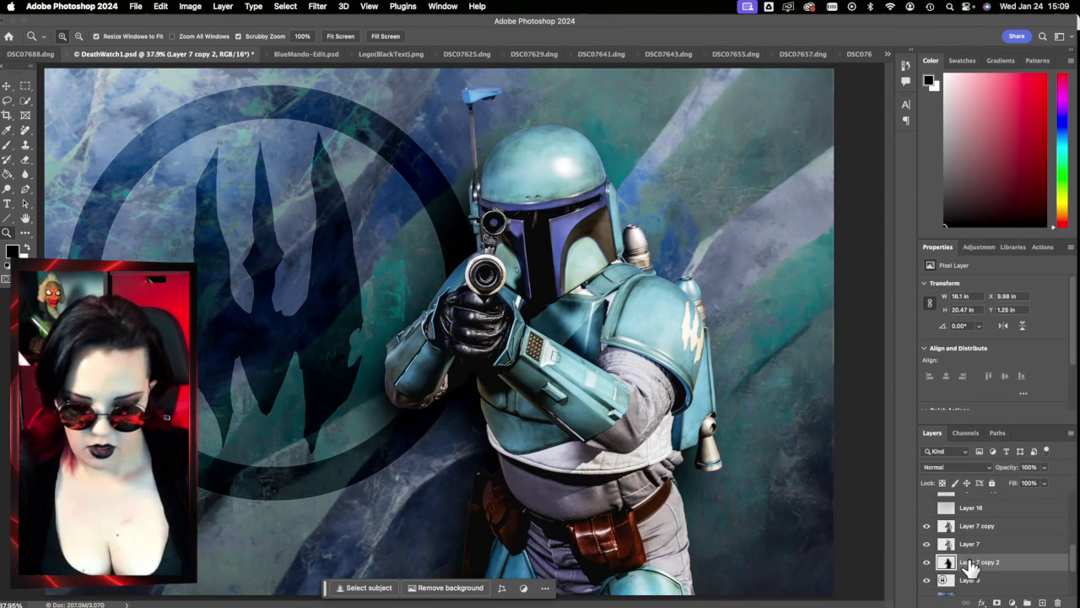
pyautogui.press('super+alt+f')
pyautogui.moveTo(728, 320); pyautogui.dragTo(730, 319)
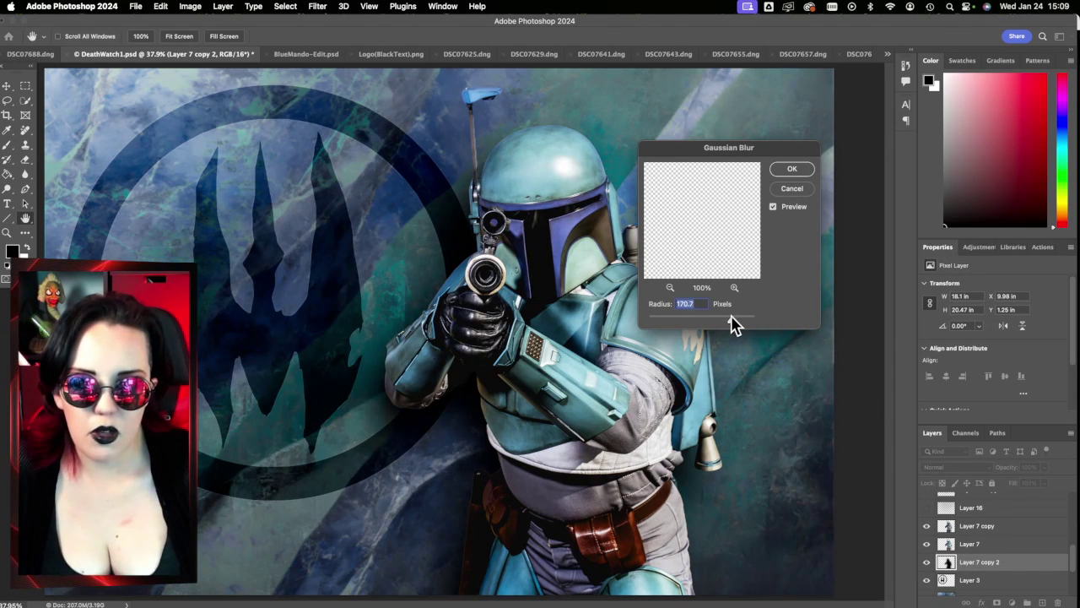
pyautogui.click(800, 173)
pyautogui.press('z')
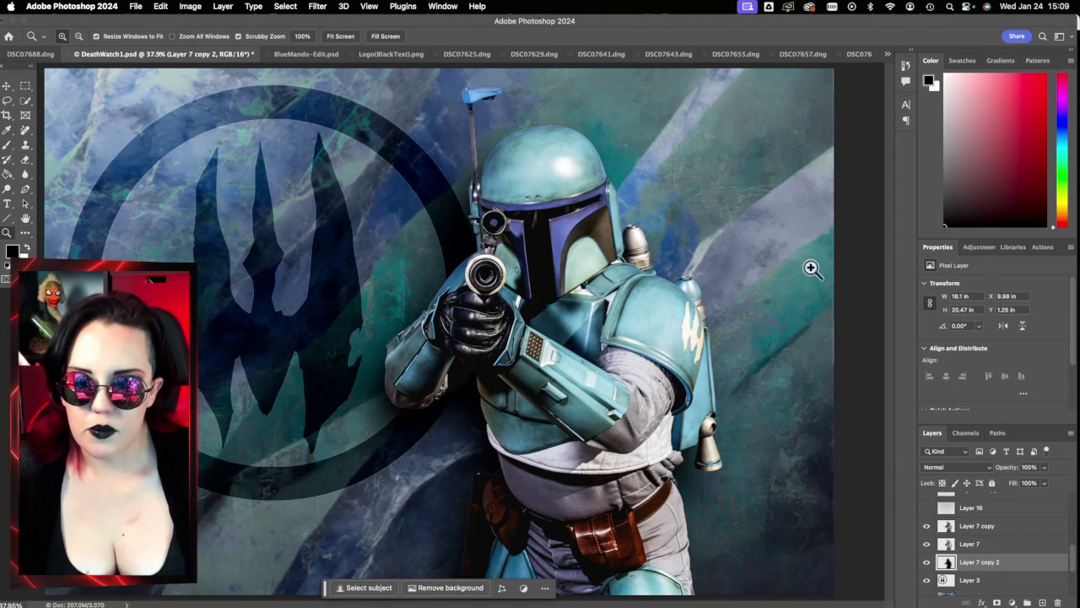
# Step: Try a Drop Shadow layer style on Layer 7 and discard it
pyautogui.click(972, 545)
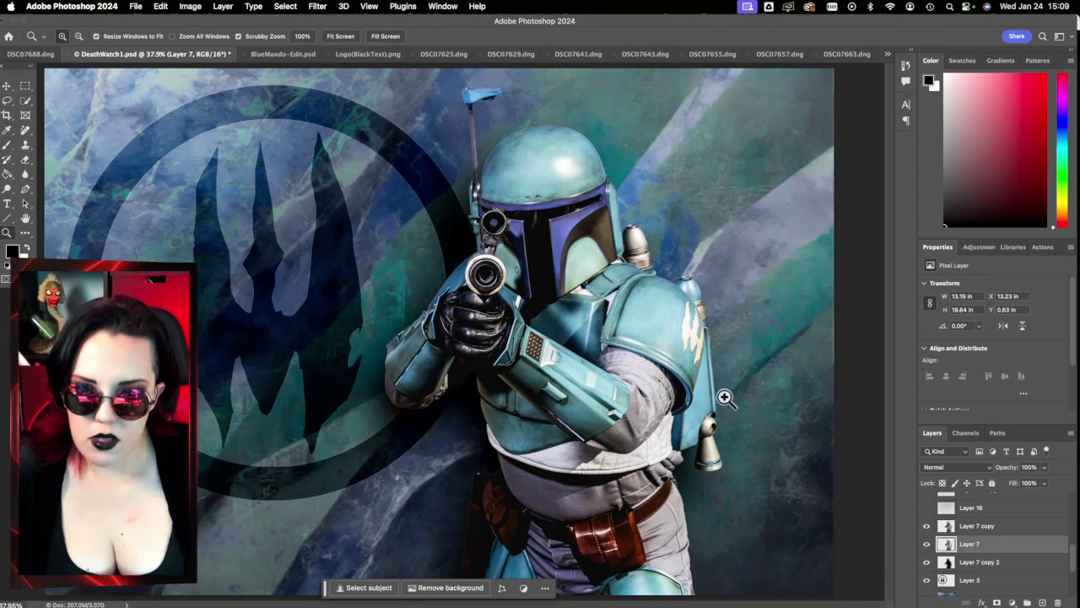
pyautogui.doubleClick(993, 548)
pyautogui.click(663, 252)
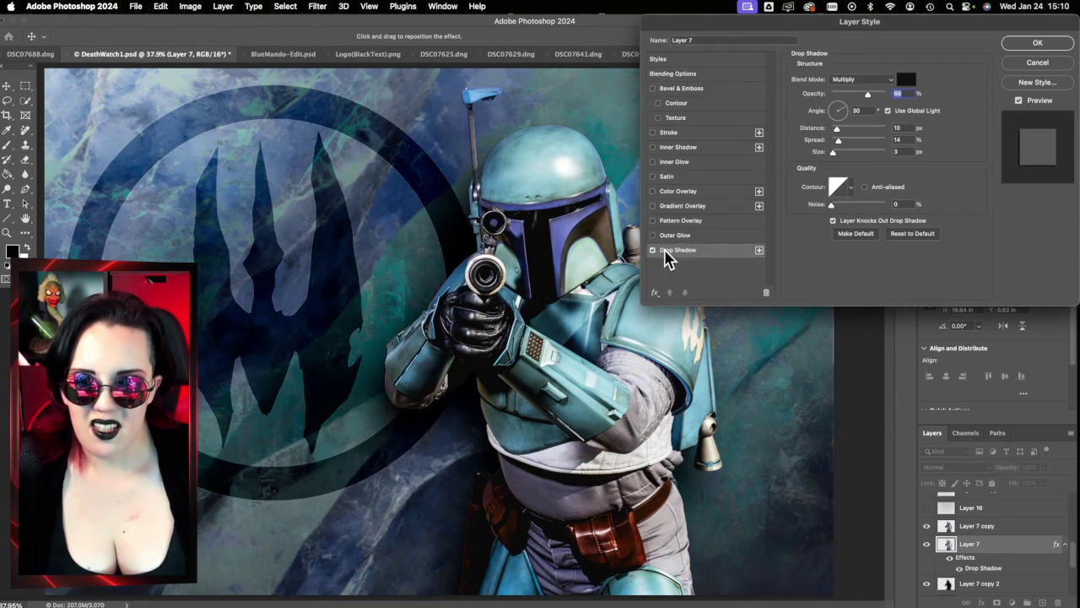
pyautogui.click(1049, 65)
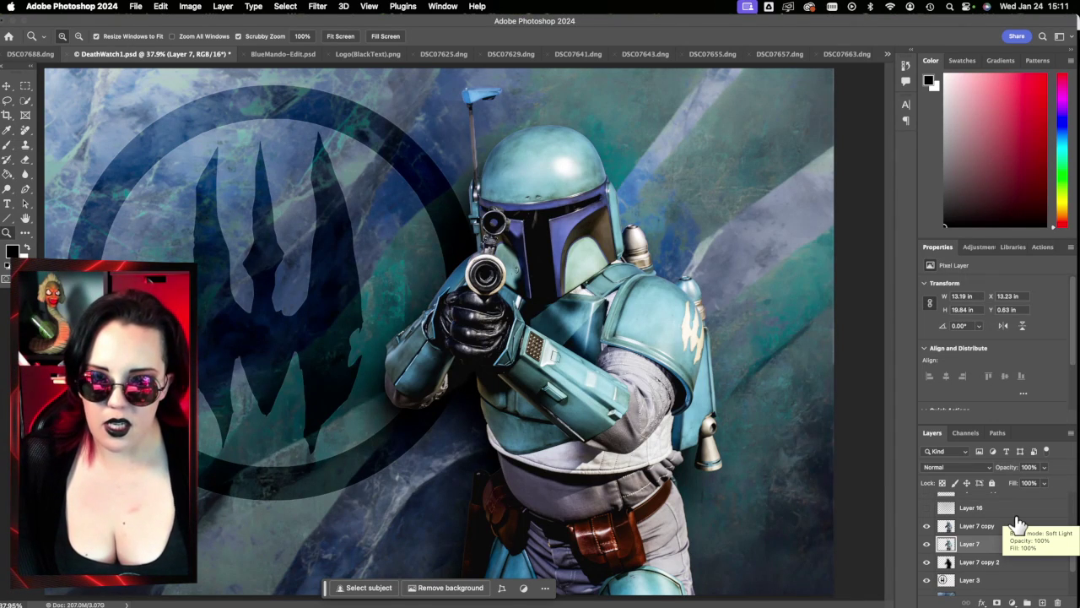
# Step: Show Layer 16 and Layer 16 copy above the armoured subject
pyautogui.moveTo(1077, 506)
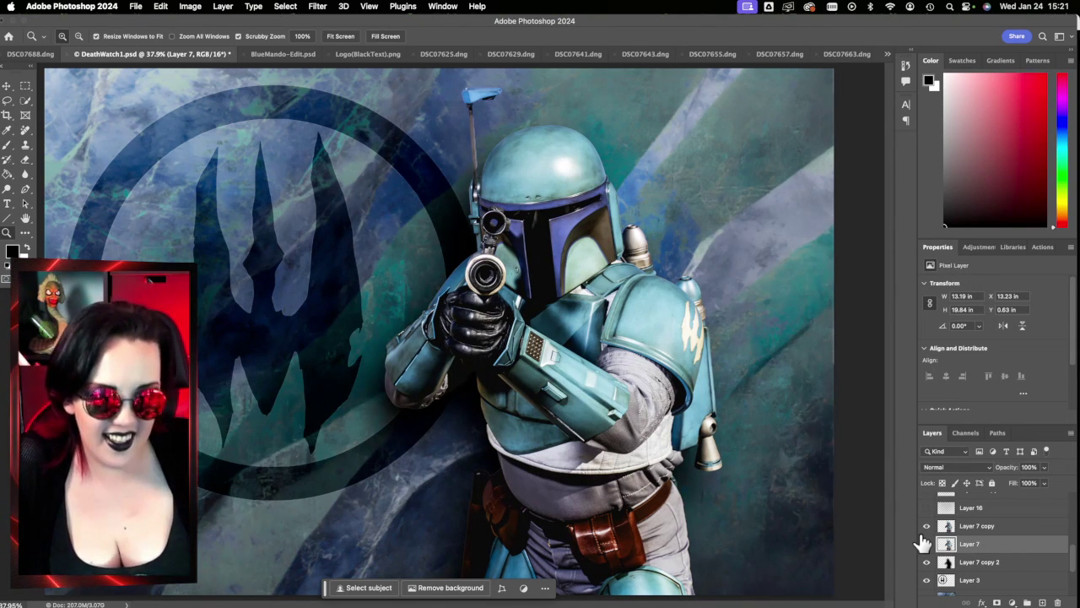
pyautogui.scroll(3, 962, 540)
pyautogui.scroll(-2, 965, 540)
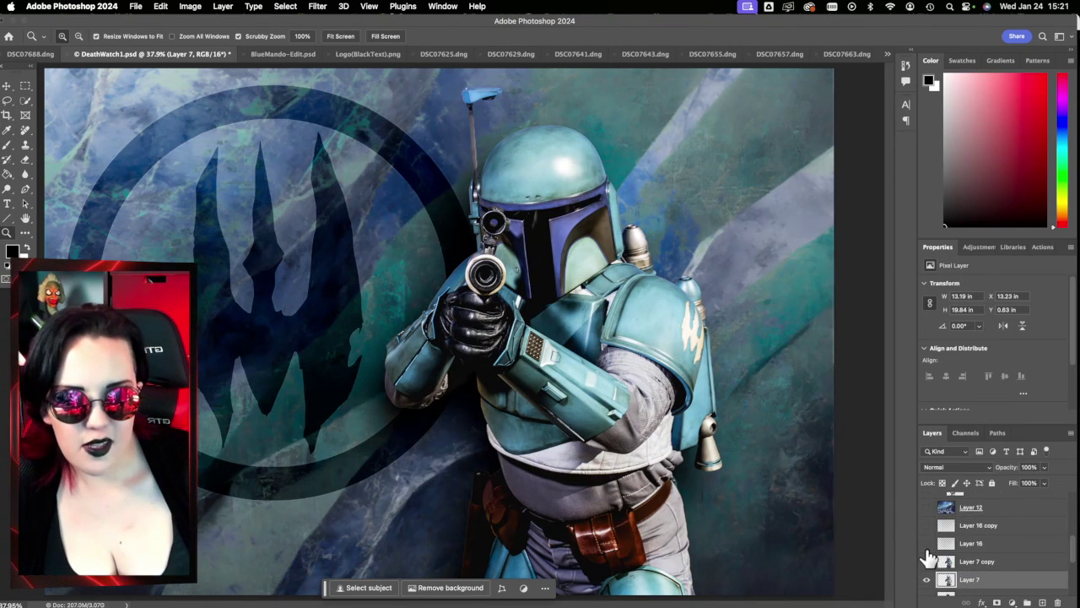
pyautogui.moveTo(926, 561); pyautogui.dragTo(925, 543)
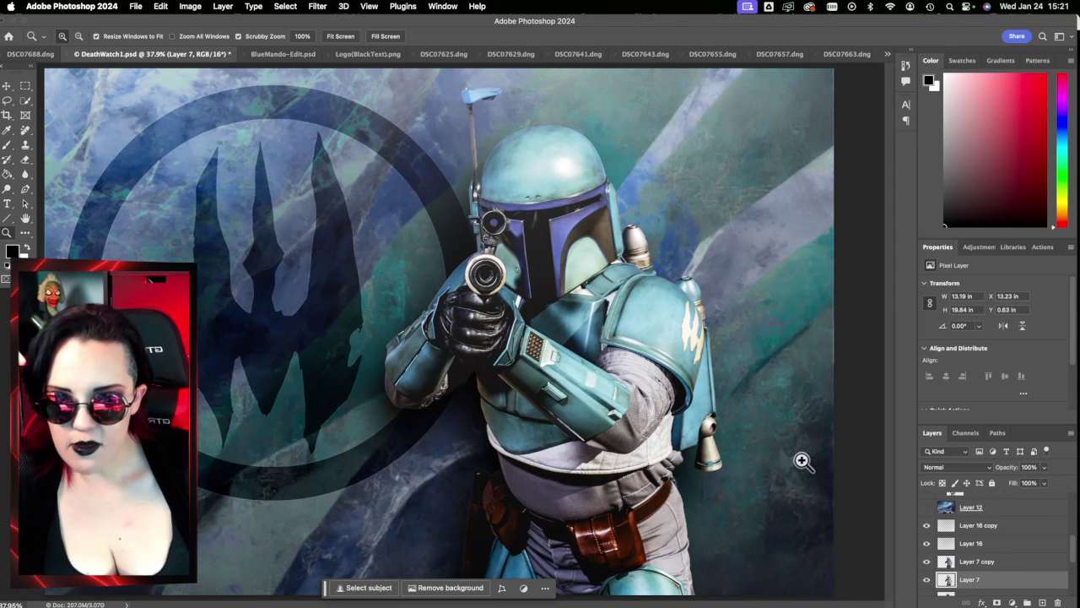
# Step: Switch to Lightroom Classic and view the finished DeathWatch0.1.jpg and the original photo DSC07680.dng
pyautogui.moveTo(1075, 414)
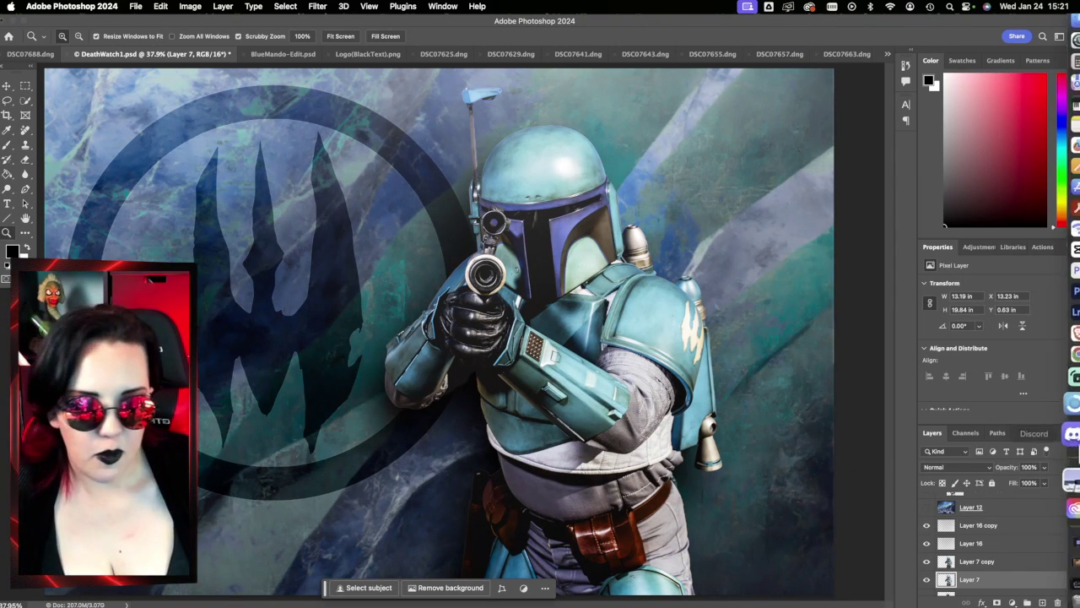
pyautogui.click(1062, 334)
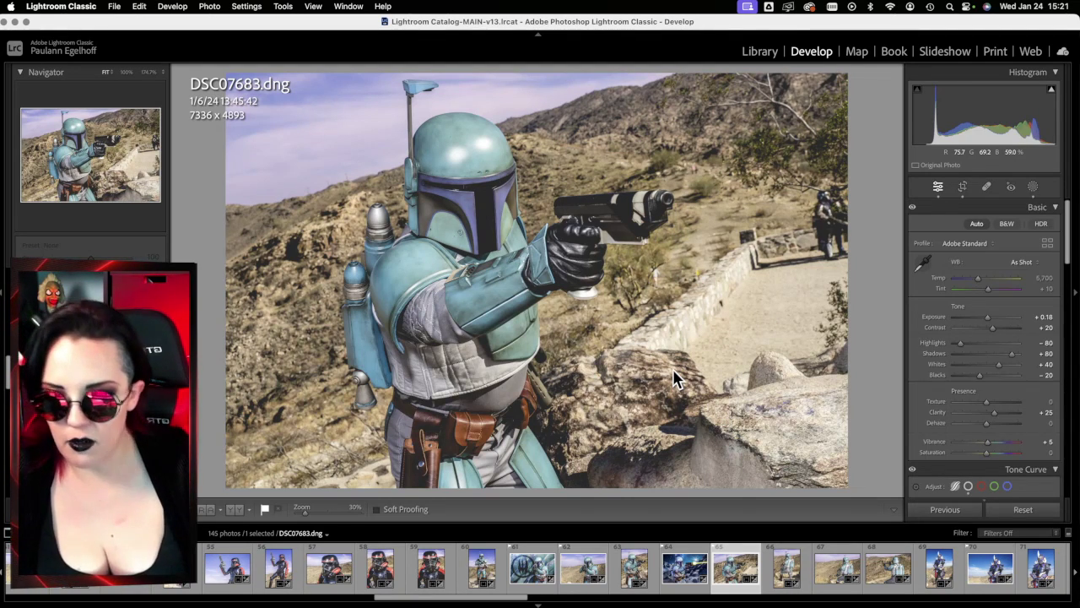
pyautogui.click(679, 584)
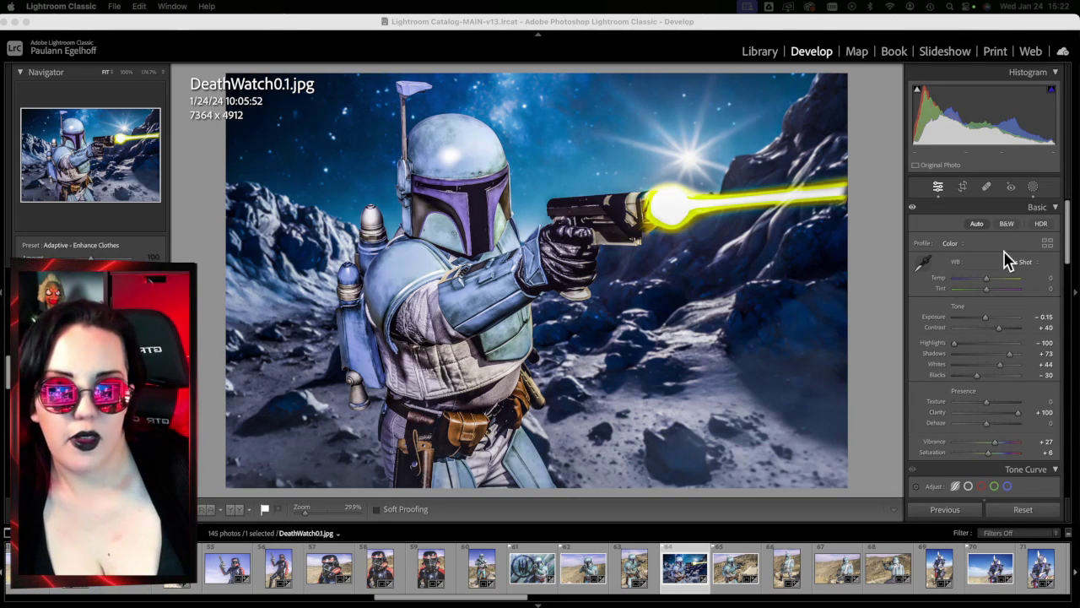
pyautogui.click(583, 587)
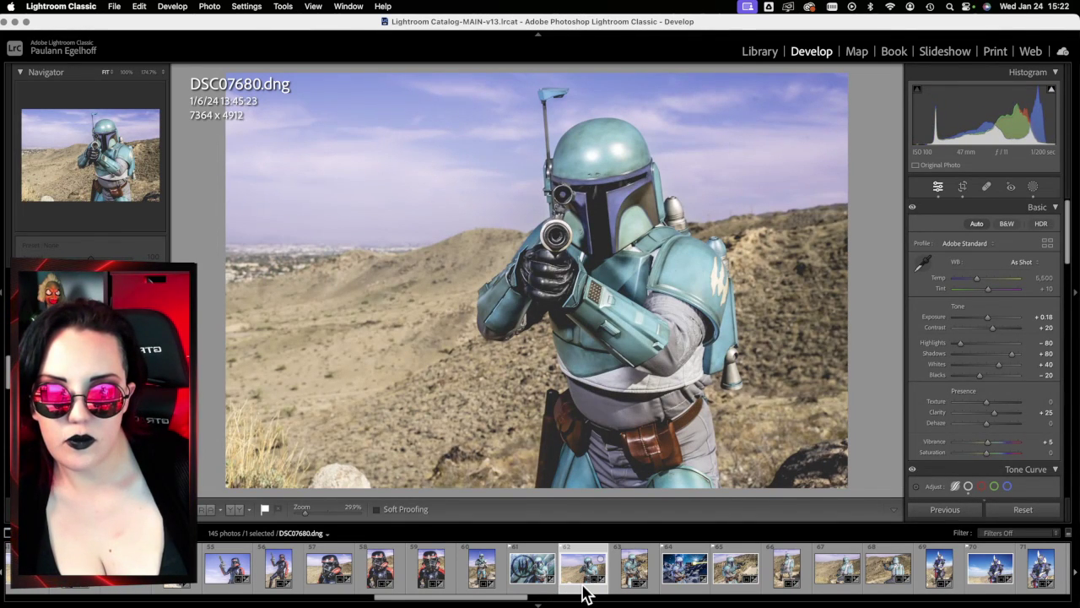
# Step: Apply the Film Landscape preset to DeathWatch2.jpg and view the original DSC07680.dng for comparison
pyautogui.press('Left')
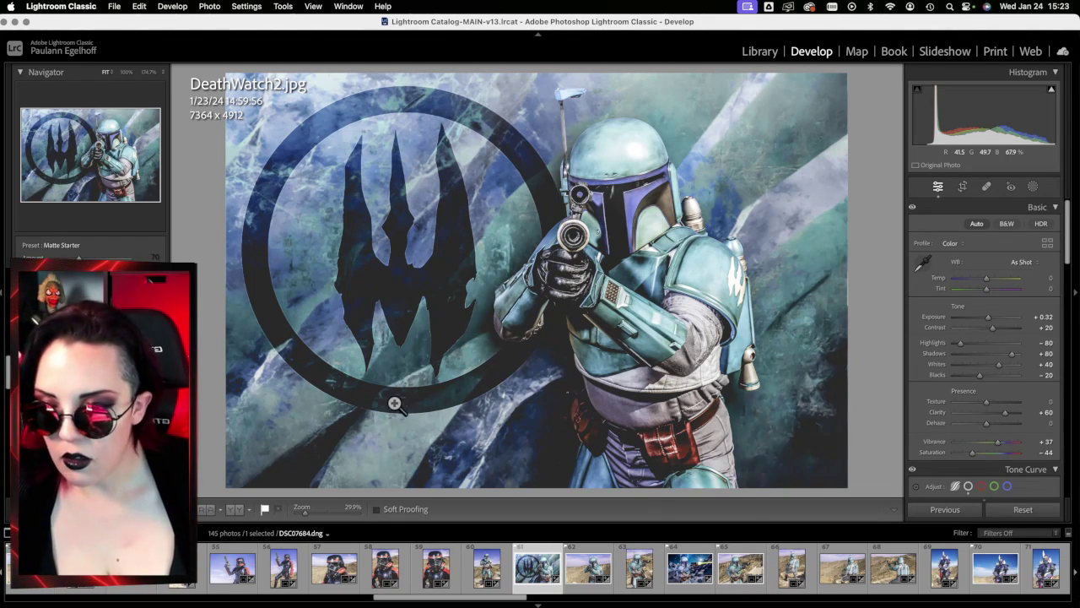
pyautogui.hotkey('shift', 'w')
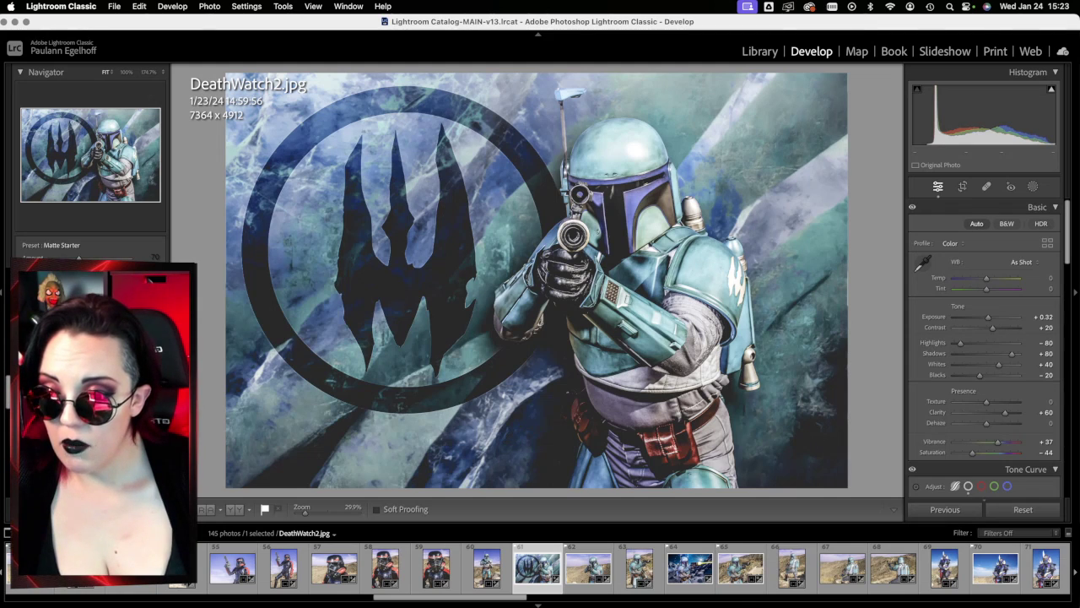
pyautogui.press('v')
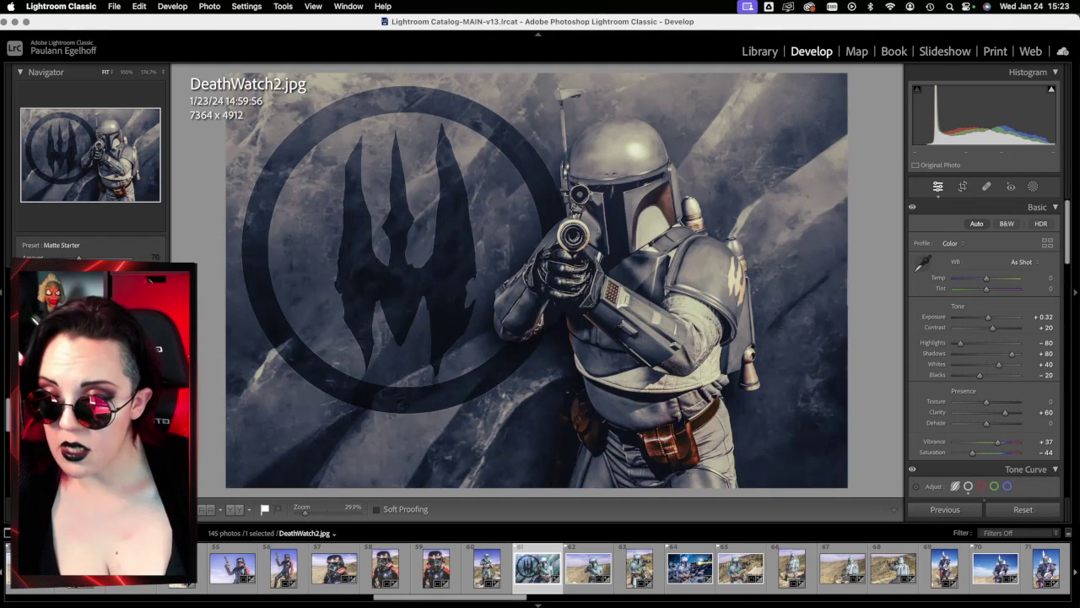
pyautogui.press('v')
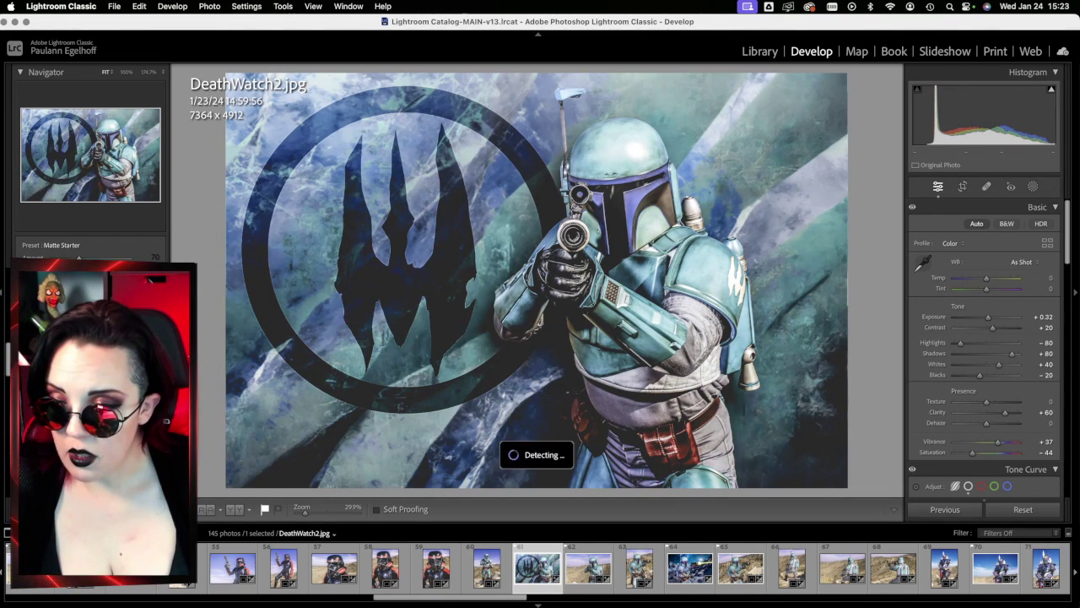
pyautogui.scroll(2, 91, 380)
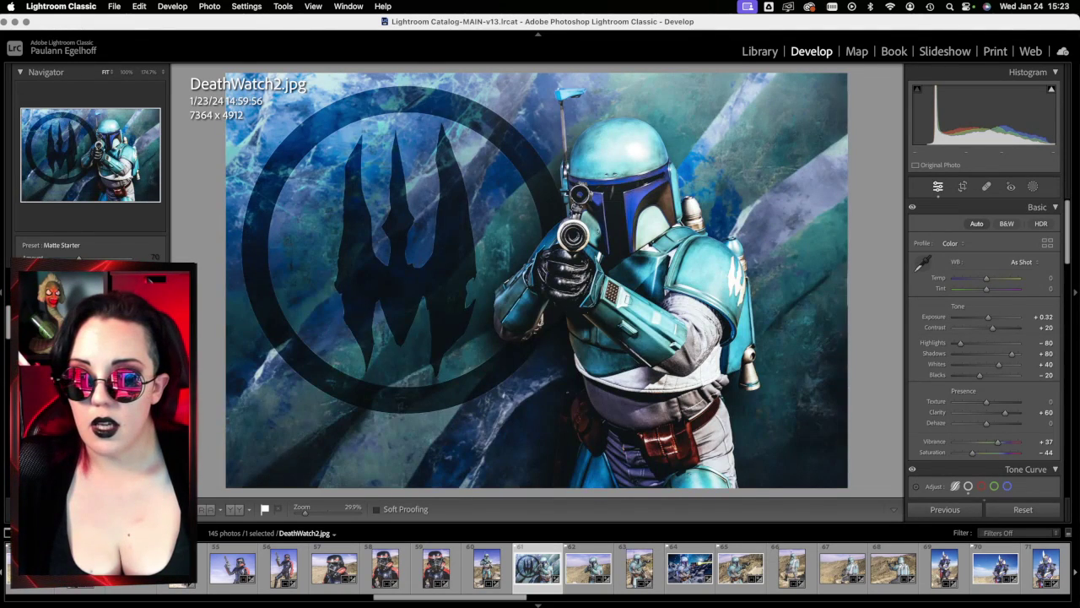
pyautogui.click(93, 380)
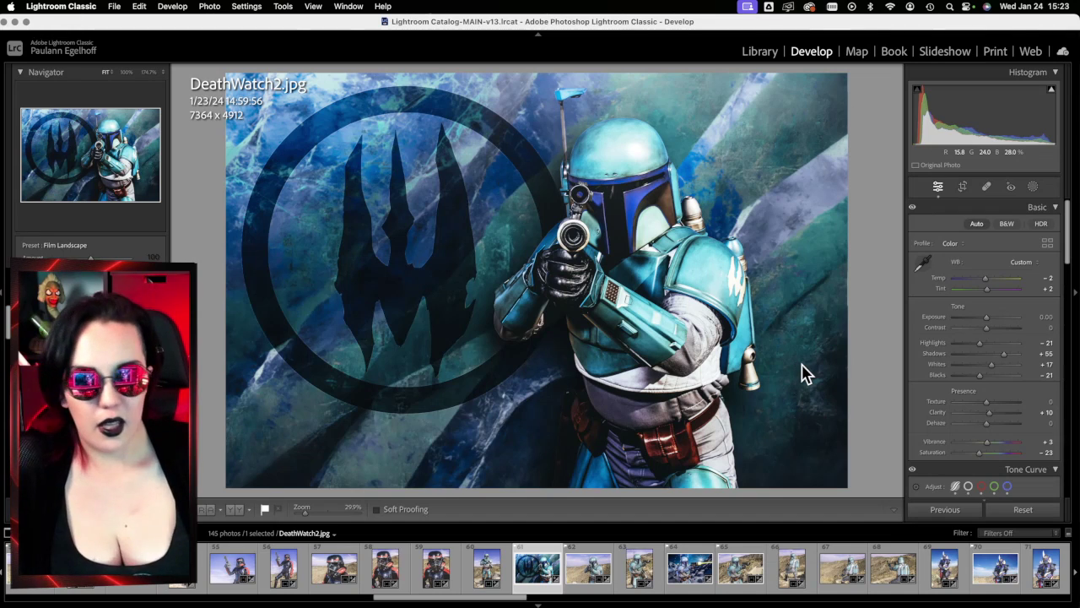
pyautogui.click(578, 584)
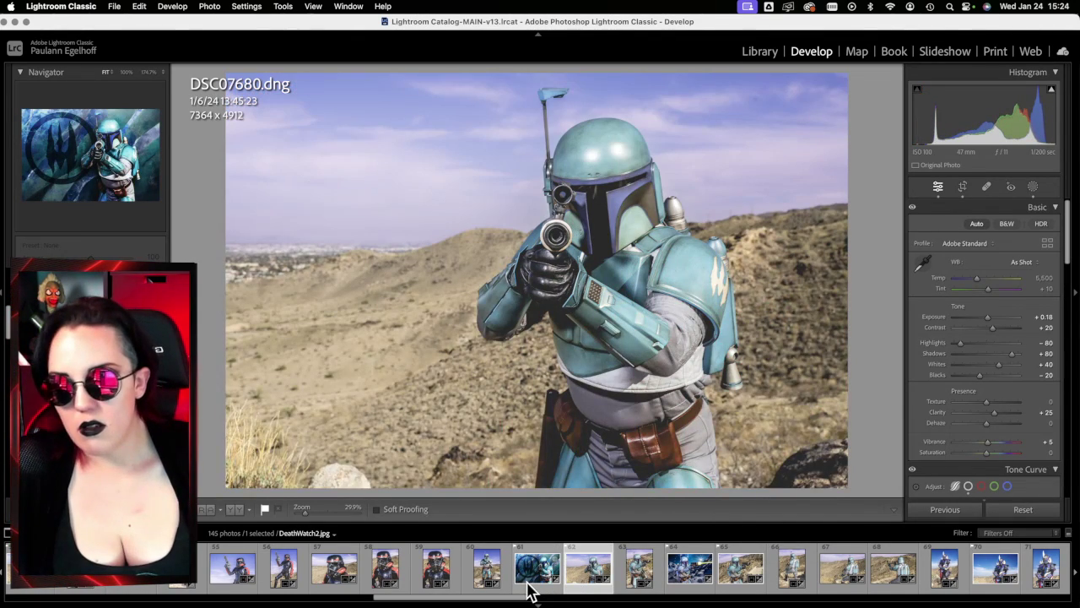
# Step: Return to DeathWatch2.jpg and look through the filmstrip for the other edited composites
pyautogui.click(530, 586)
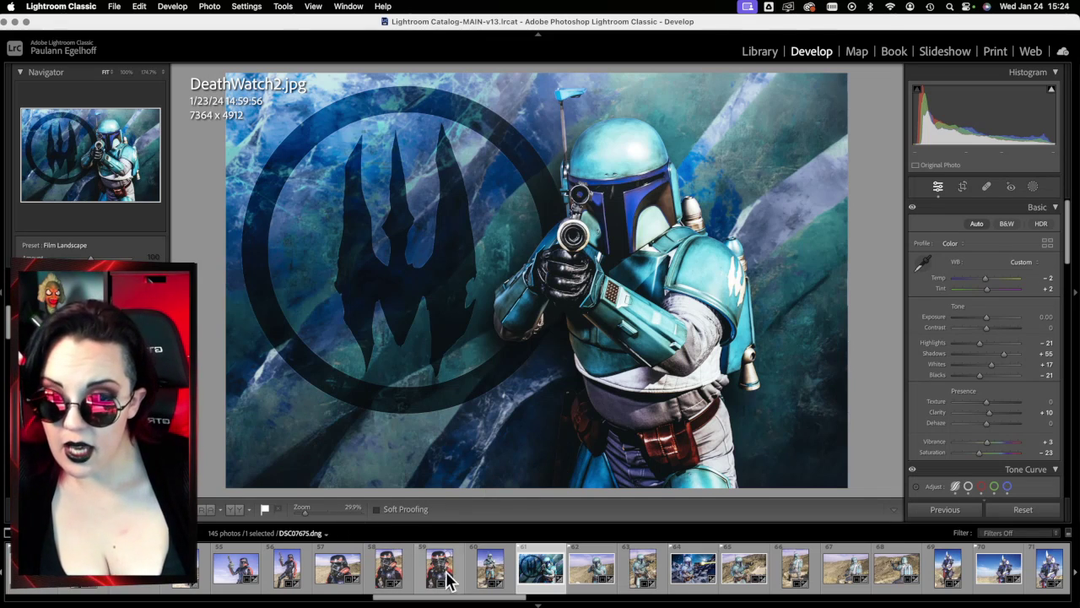
pyautogui.hscroll(-8, 566, 574)
pyautogui.hscroll(-20, 557, 574)
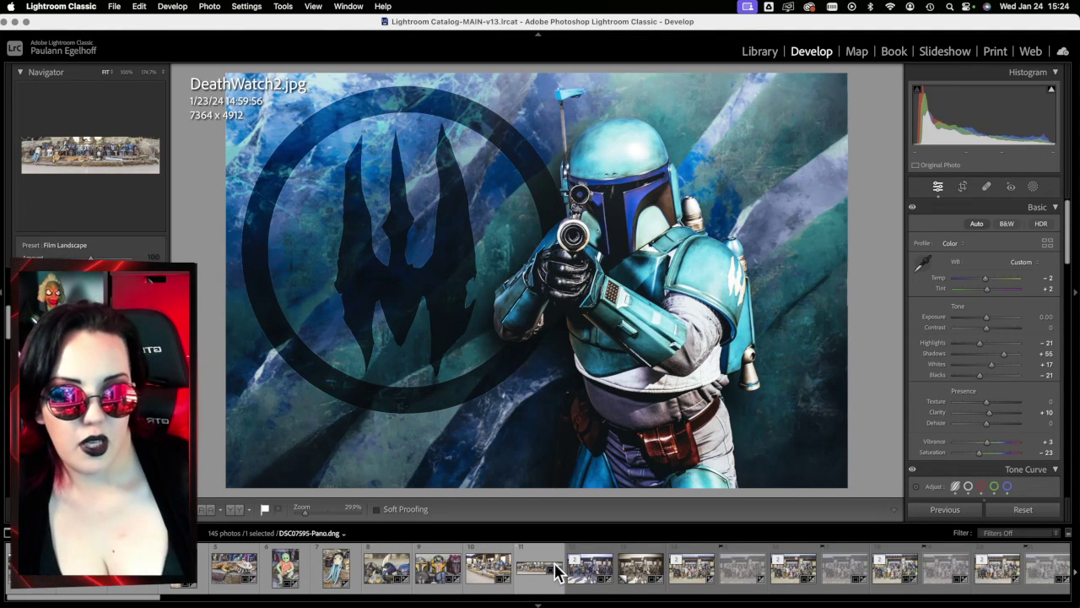
pyautogui.hscroll(10, 556, 574)
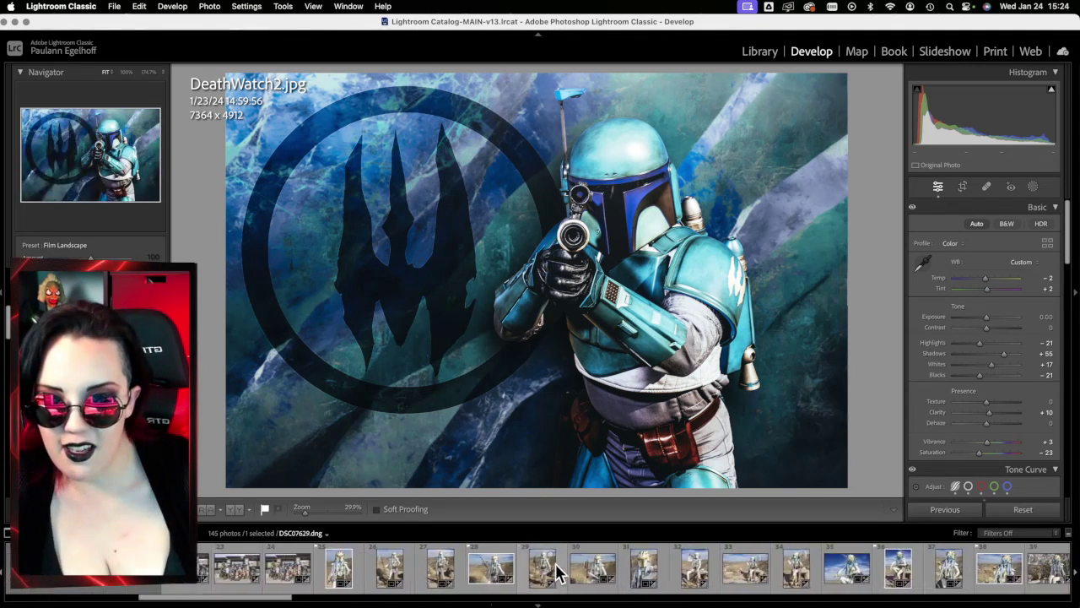
pyautogui.hscroll(2, 555, 574)
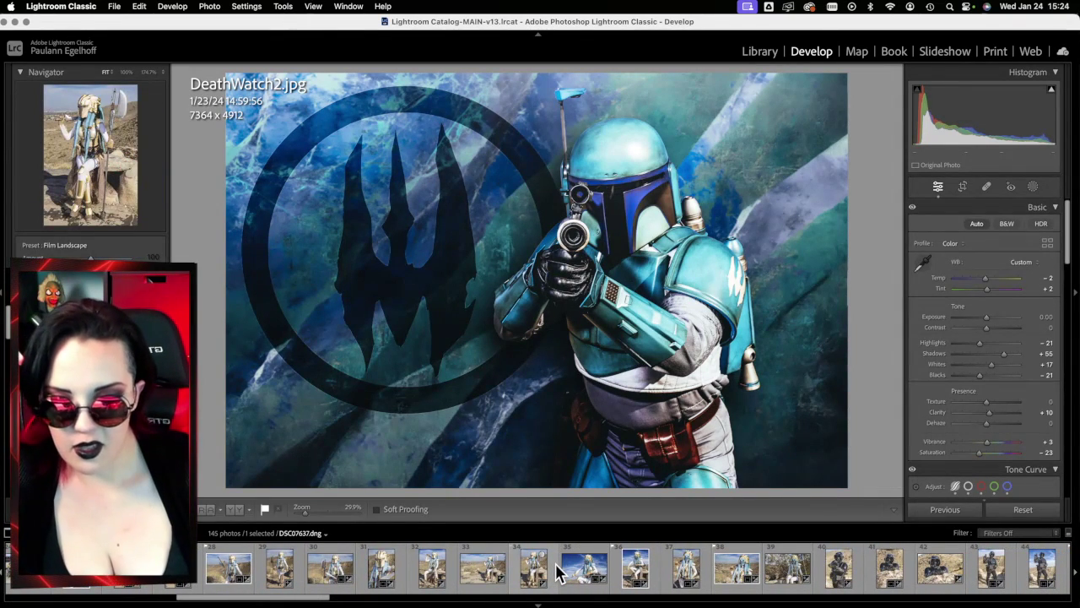
pyautogui.hscroll(4, 556, 574)
pyautogui.hscroll(10, 555, 574)
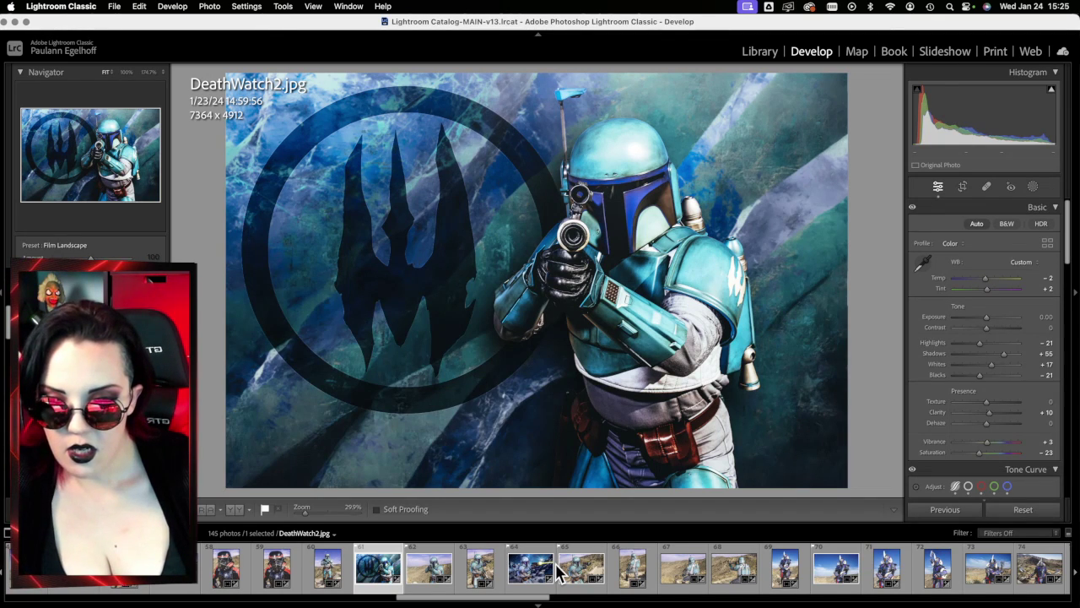
pyautogui.hscroll(5, 557, 572)
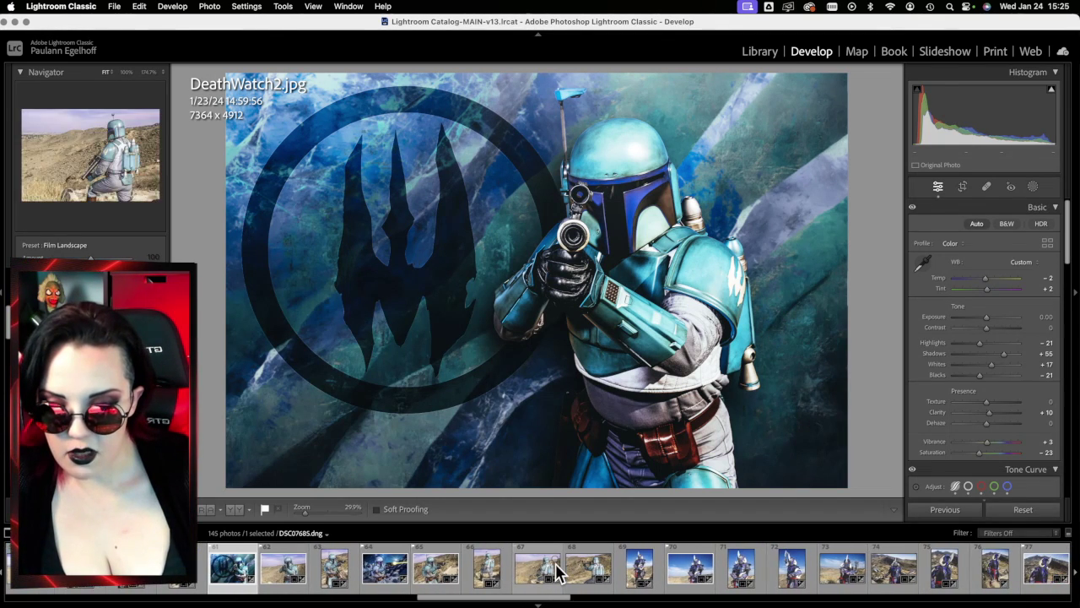
pyautogui.hscroll(8, 557, 572)
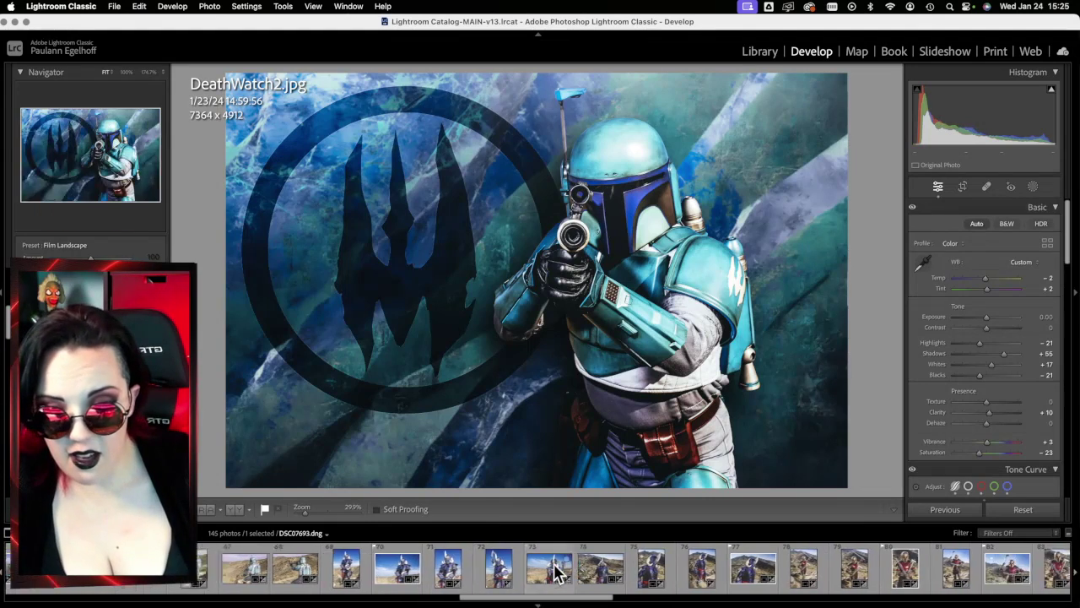
pyautogui.hscroll(9, 557, 572)
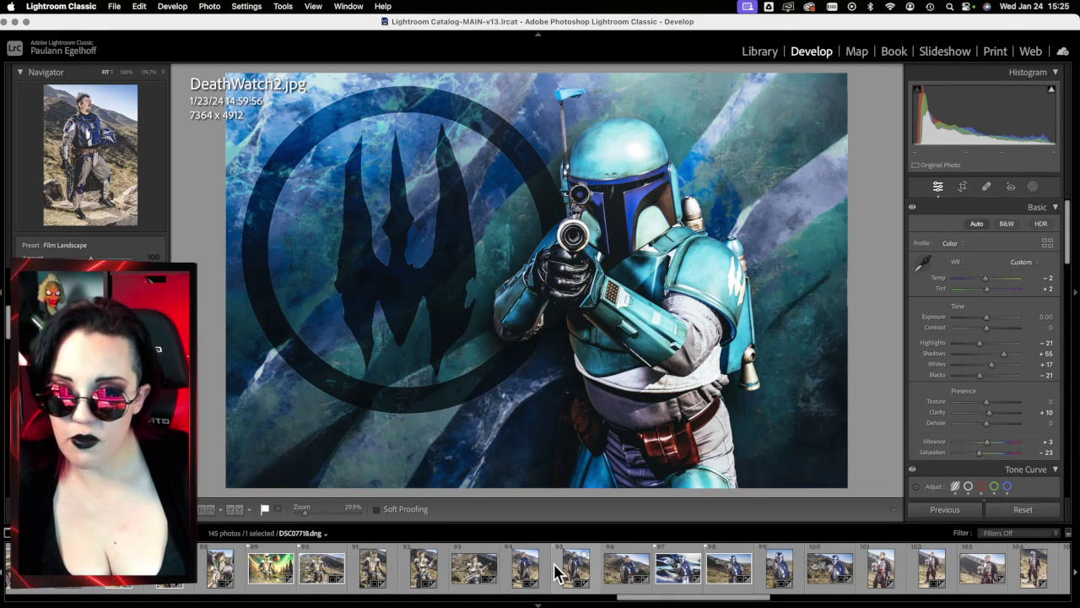
# Step: Switch to Photoshop and select Layer 7 copy in DeathWatch1.psd
pyautogui.click(14, 22)
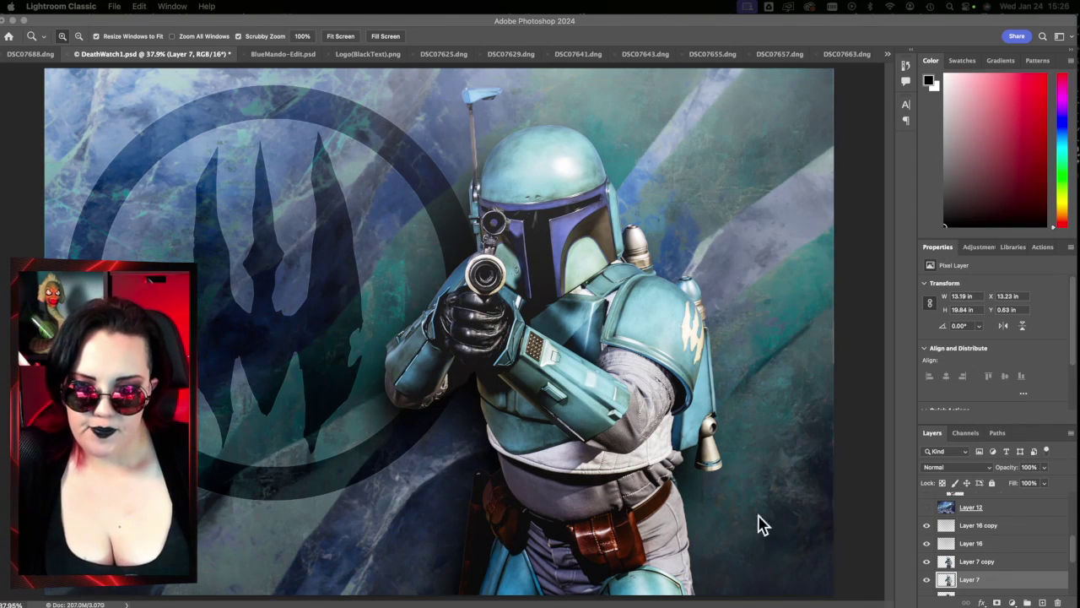
pyautogui.click(1006, 571)
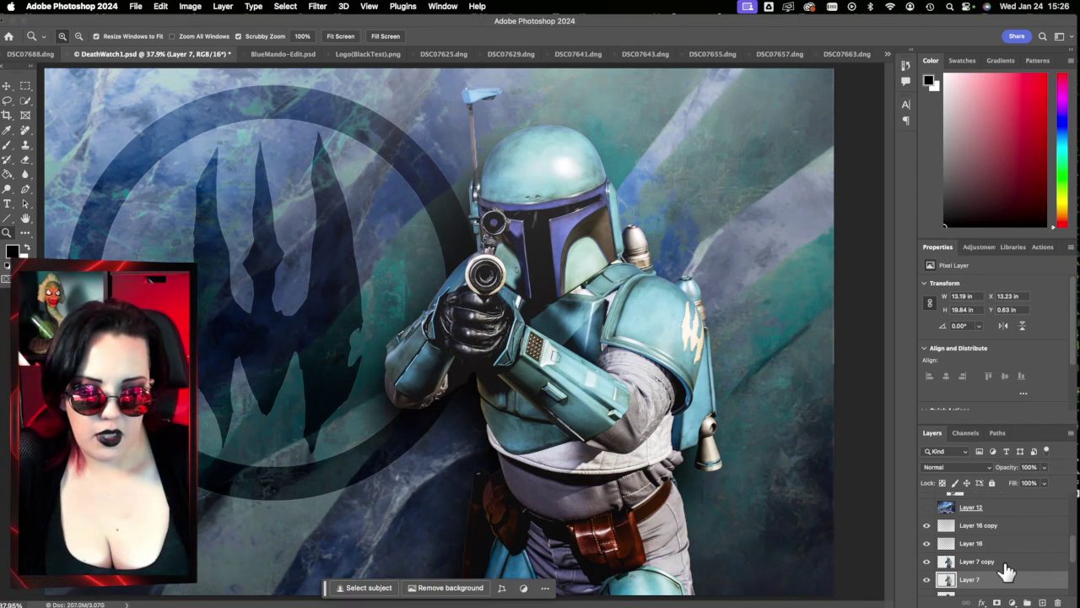
pyautogui.click(1004, 563)
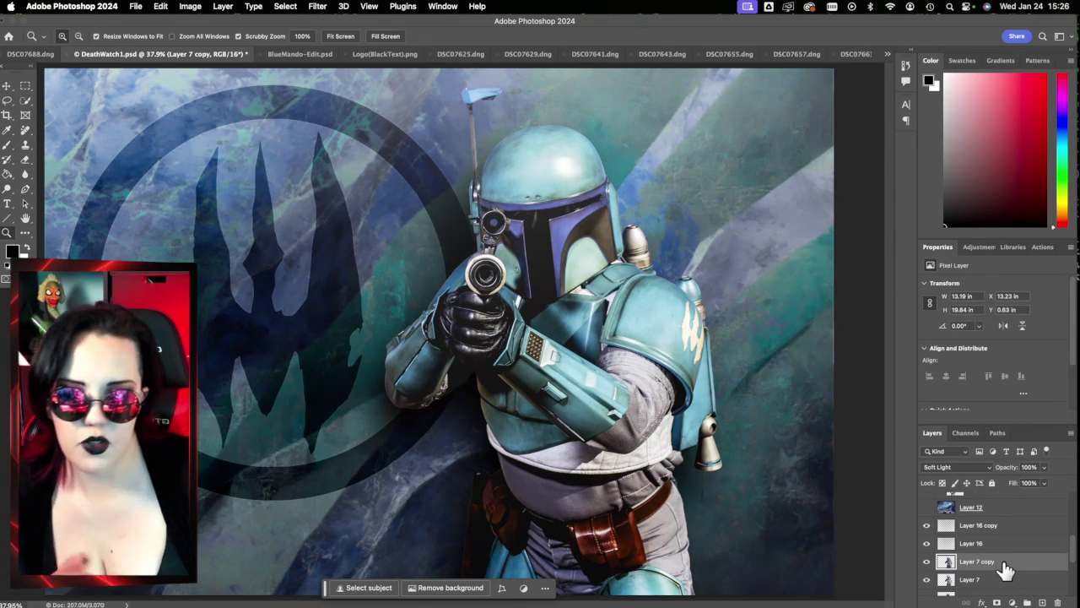
# Step: Close DeathWatch1.psd without saving its changes
pyautogui.scroll(-5, 1004, 571)
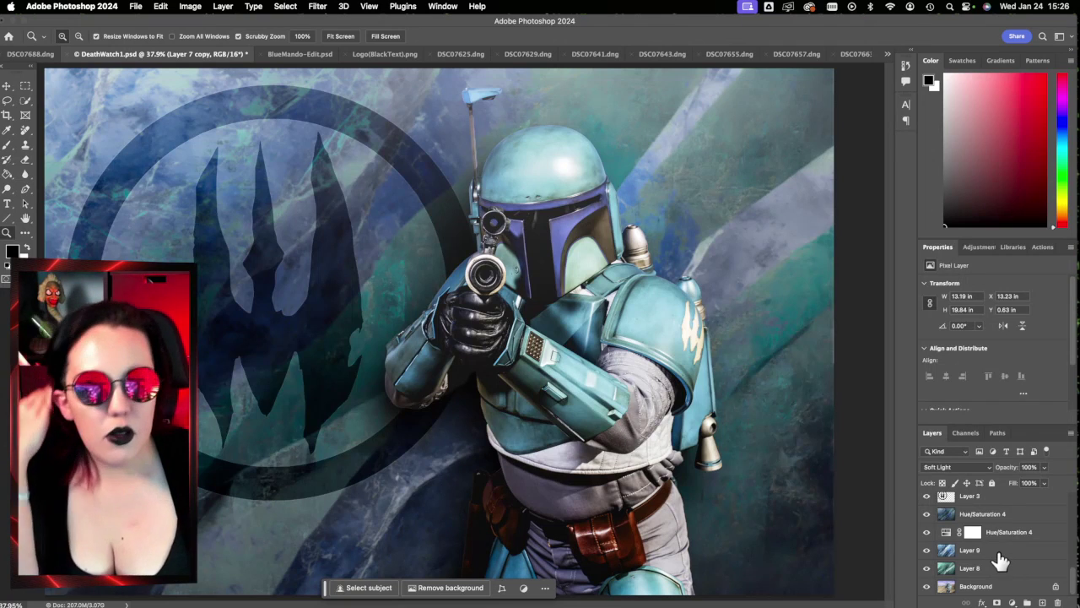
pyautogui.click(76, 54)
pyautogui.click(535, 251)
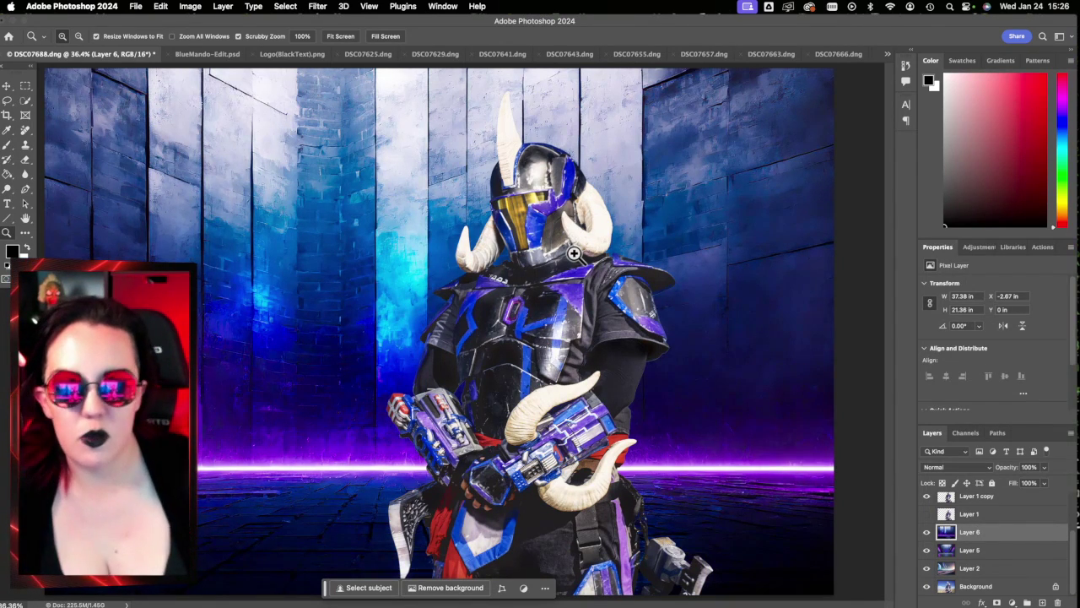
# Step: Look at the open documents DSC07731.dng and DSC07625.dng and bring up BlueMando-Edit.psd
pyautogui.press('XF86AudioLowerVolume')
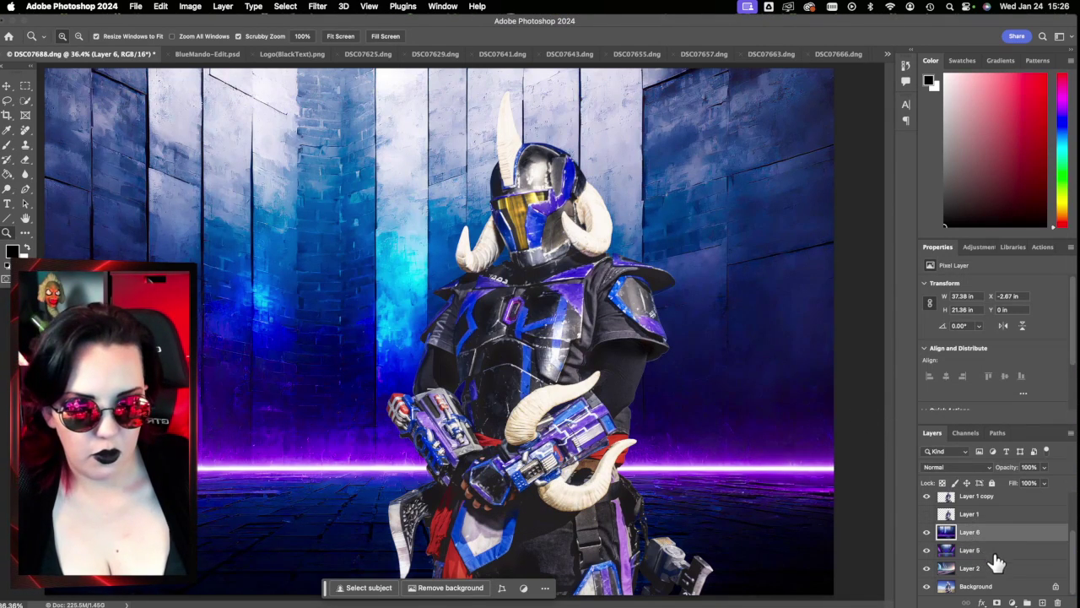
pyautogui.scroll(2, 998, 563)
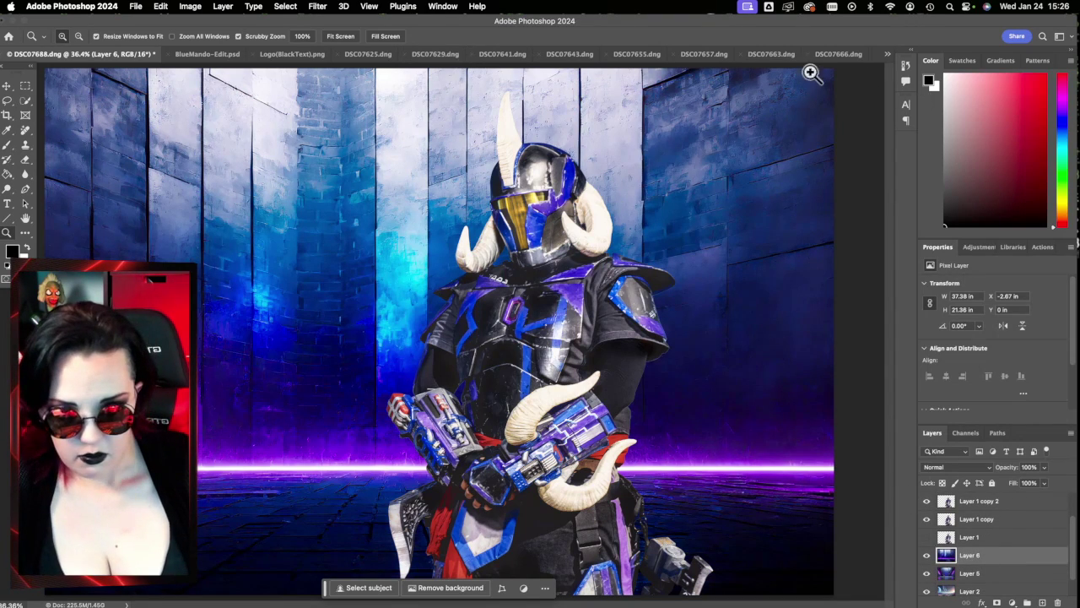
pyautogui.click(888, 56)
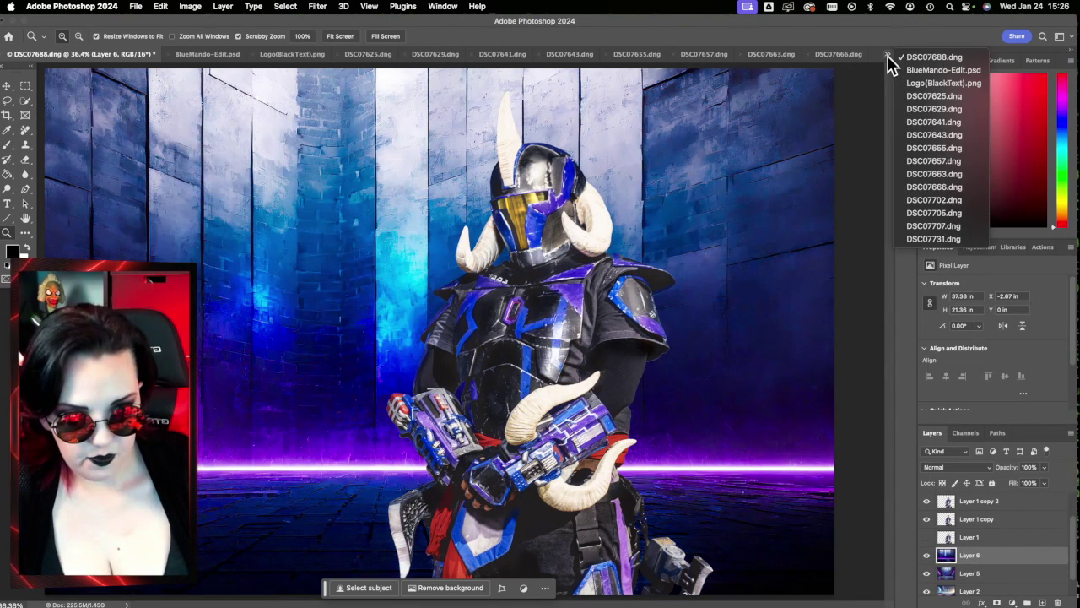
pyautogui.click(934, 239)
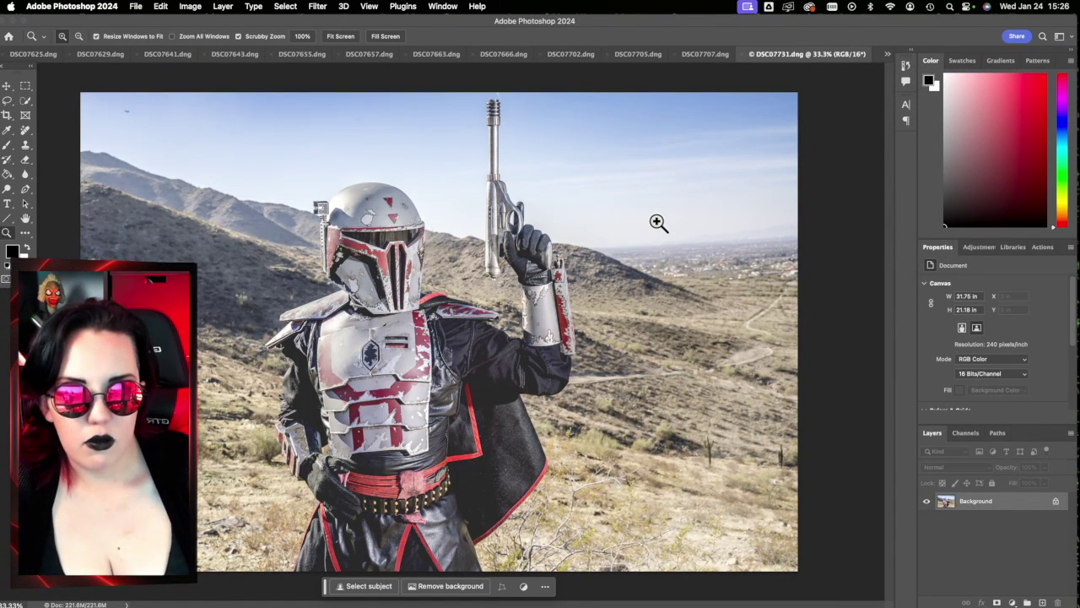
pyautogui.click(36, 55)
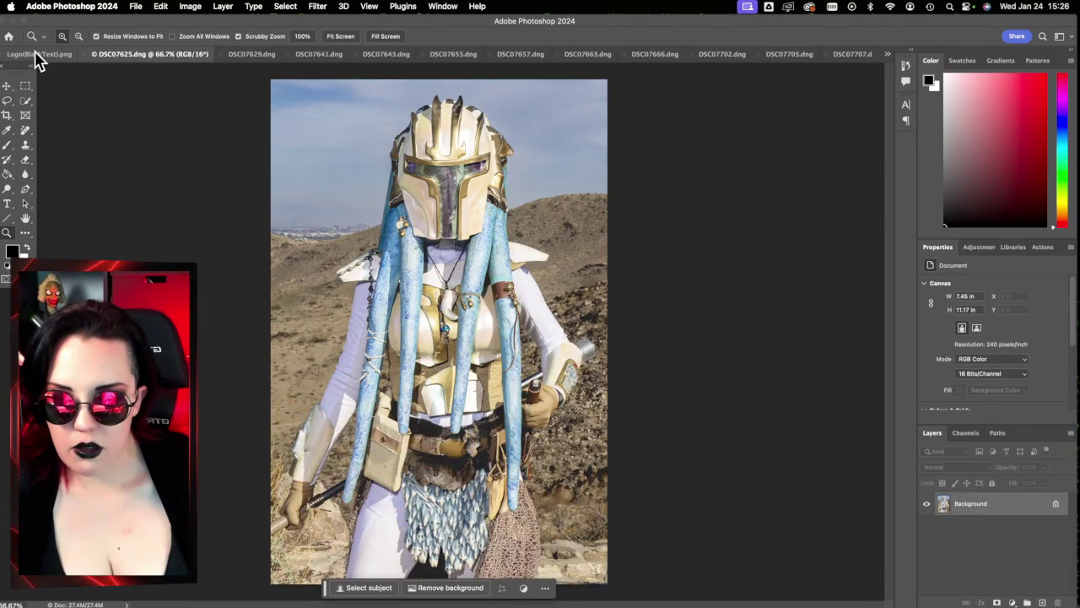
pyautogui.click(889, 55)
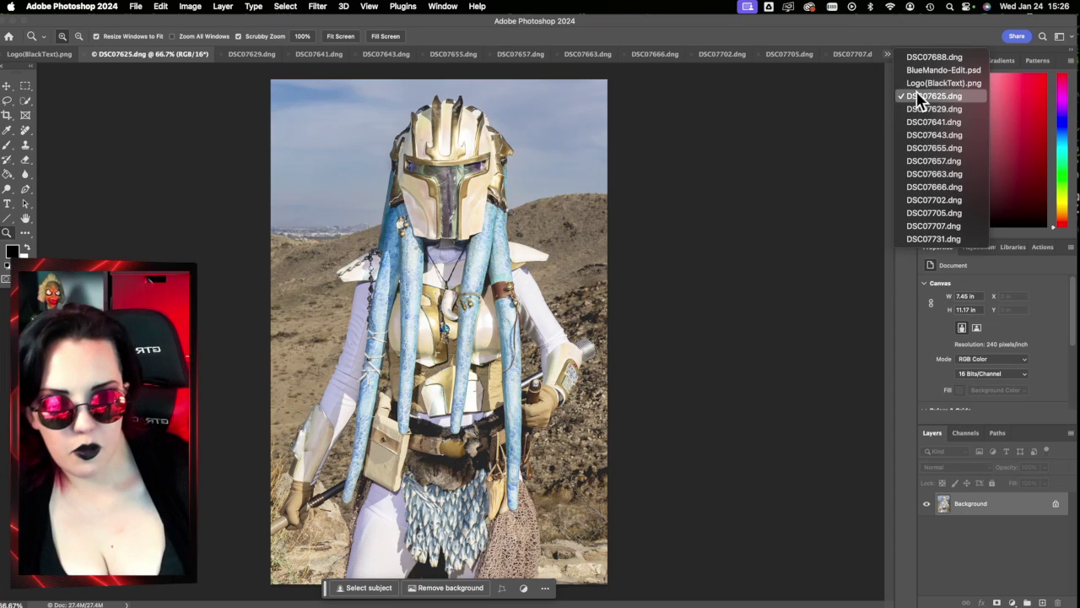
pyautogui.click(927, 69)
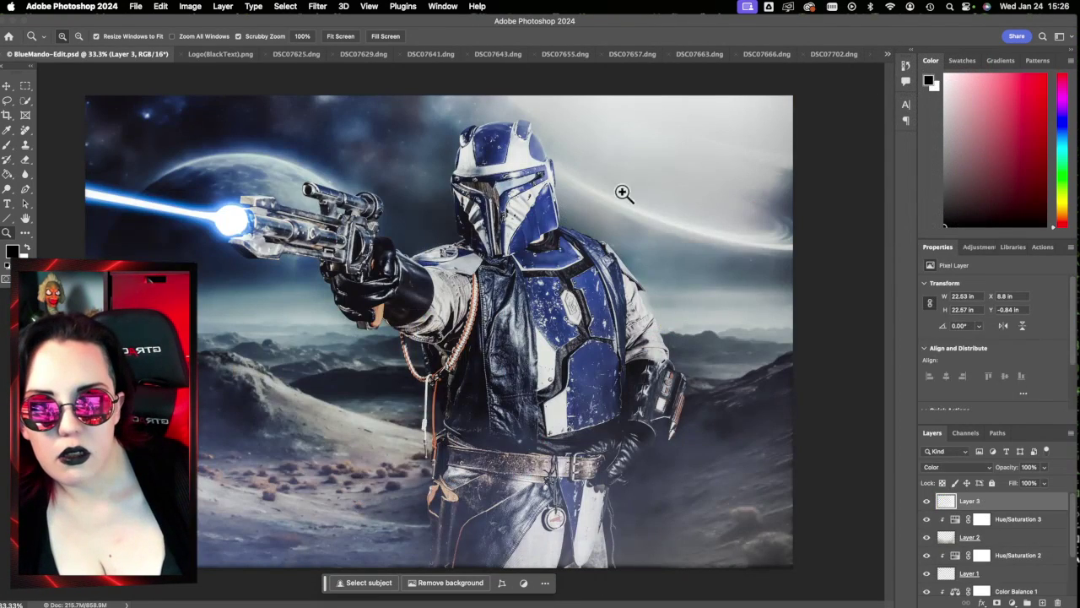
# Step: Hide all layers above Background in BlueMando-Edit.psd, from Layer 3 down to Layer 3 copy
pyautogui.click(926, 502)
pyautogui.click(927, 536)
pyautogui.scroll(-1, 932, 532)
pyautogui.moveTo(927, 528); pyautogui.dragTo(928, 564)
pyautogui.click(927, 581)
pyautogui.click(927, 582)
pyautogui.scroll(-1, 933, 574)
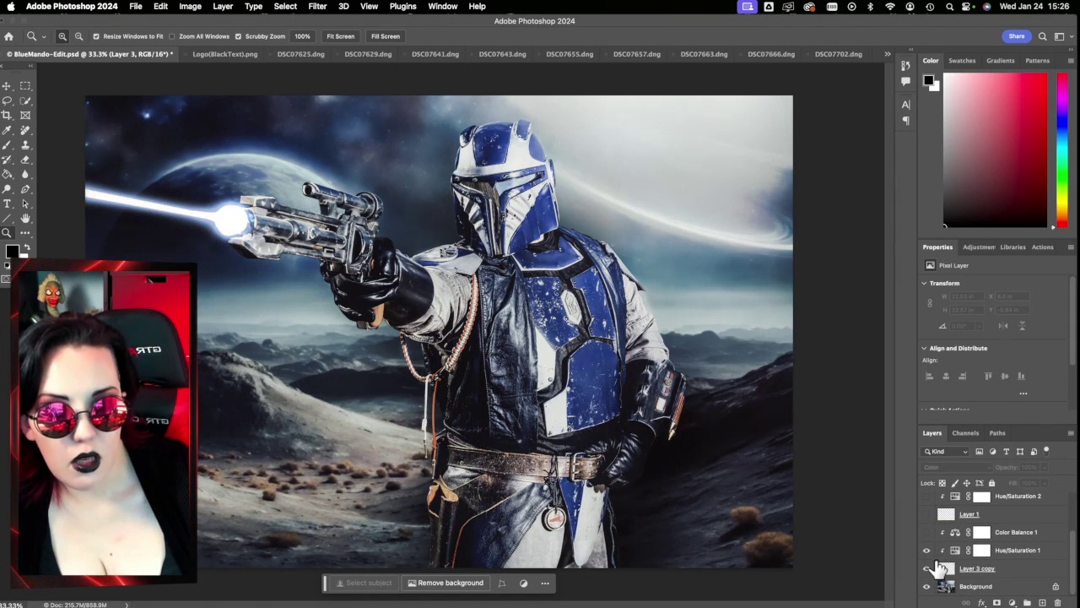
pyautogui.click(926, 550)
pyautogui.click(927, 568)
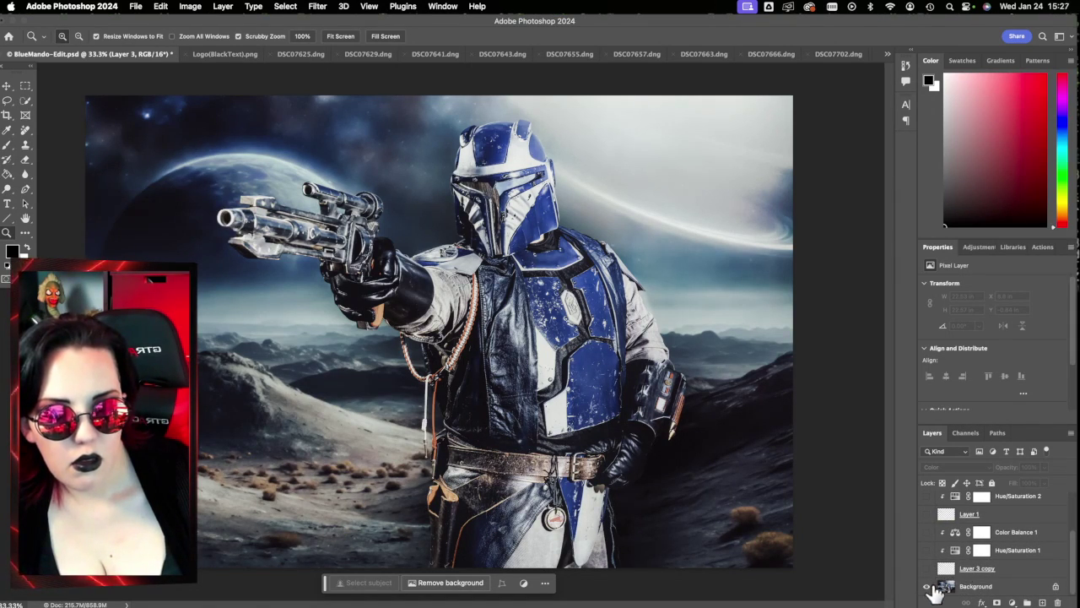
# Step: Toggle the Background layer's visibility off and on, and close BlueMando-Edit.psd without saving
pyautogui.click(927, 585)
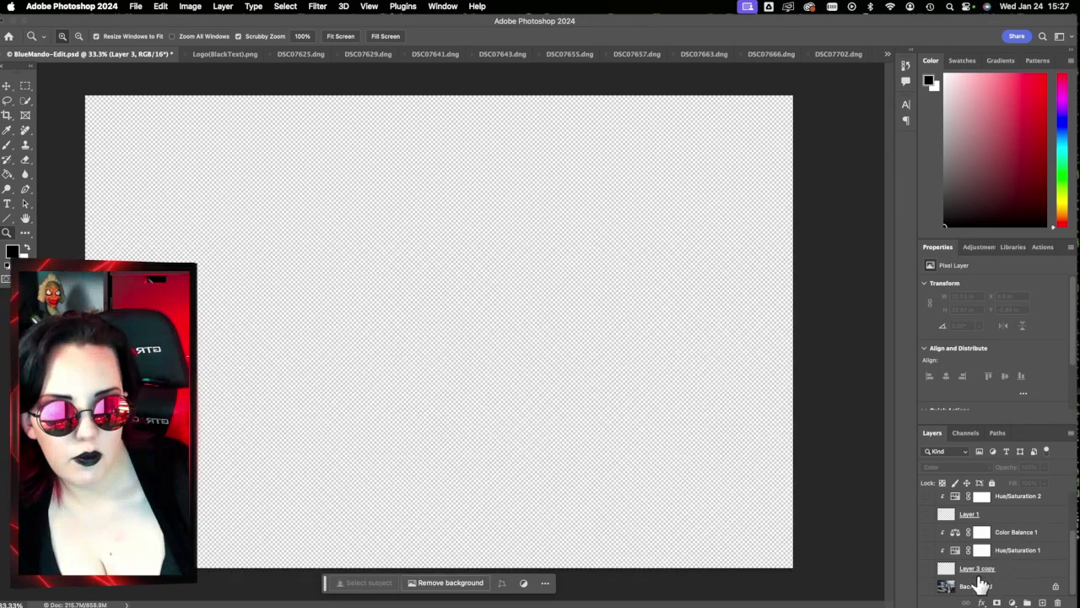
pyautogui.click(927, 585)
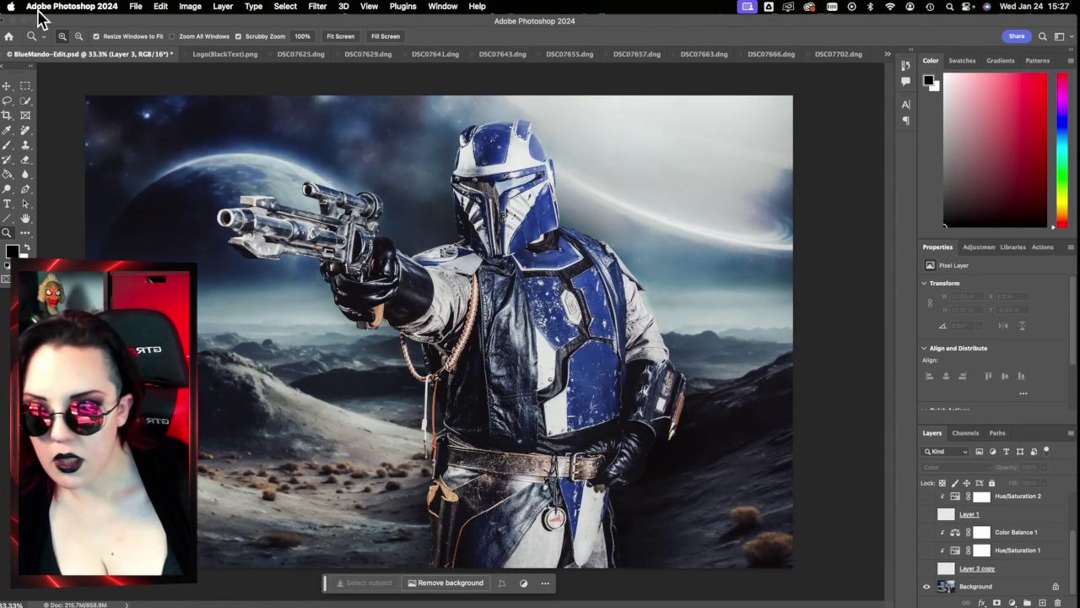
pyautogui.click(6, 54)
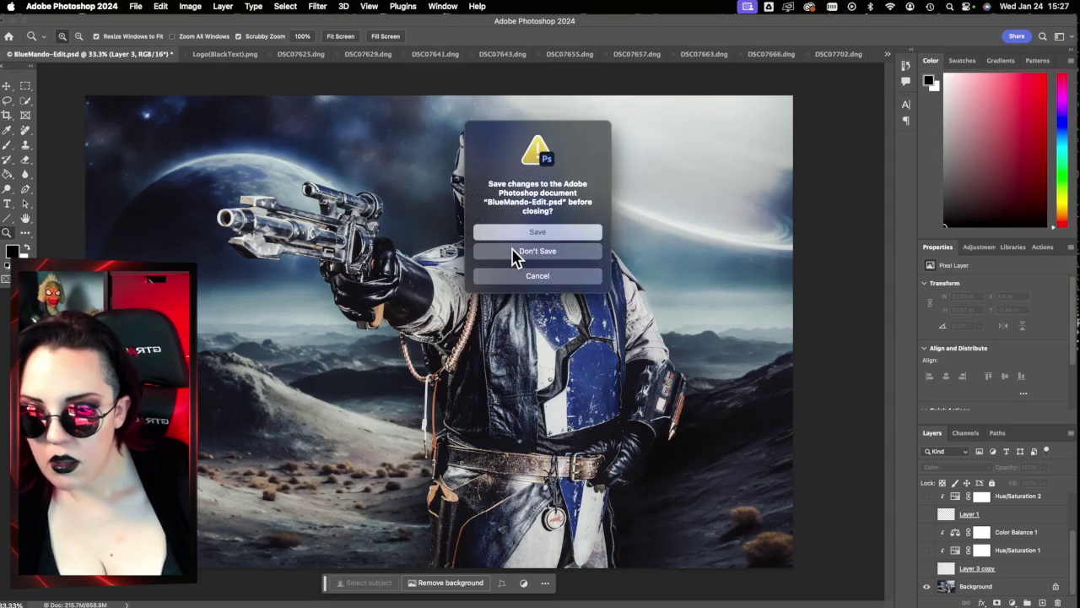
pyautogui.click(537, 252)
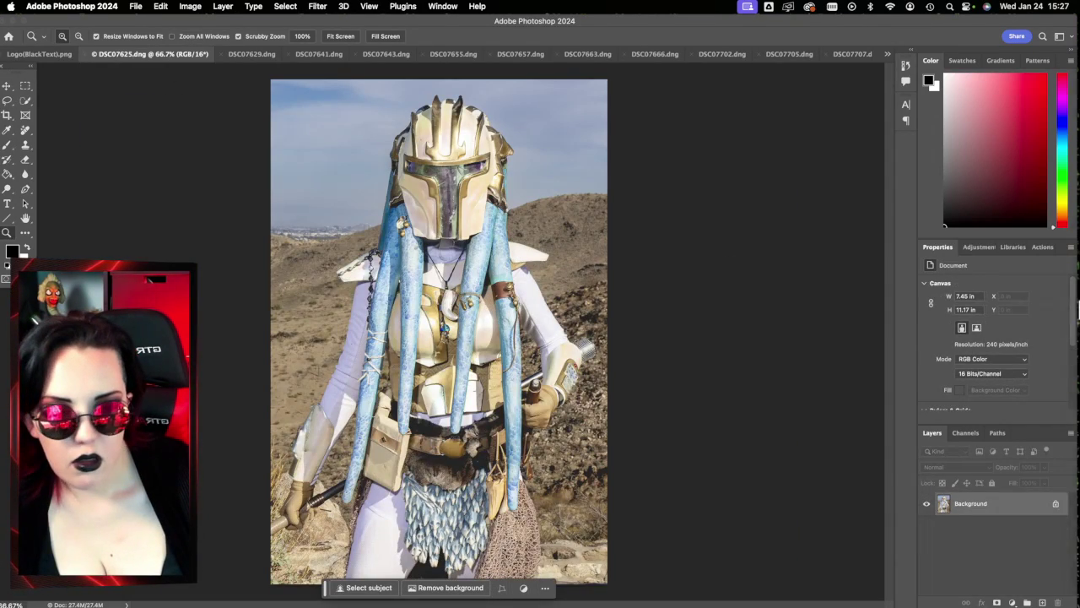
# Step: Switch to Lightroom Classic and compare the original DSC07720.dng with the finished BlueMando1.jpg
pyautogui.click(1055, 325)
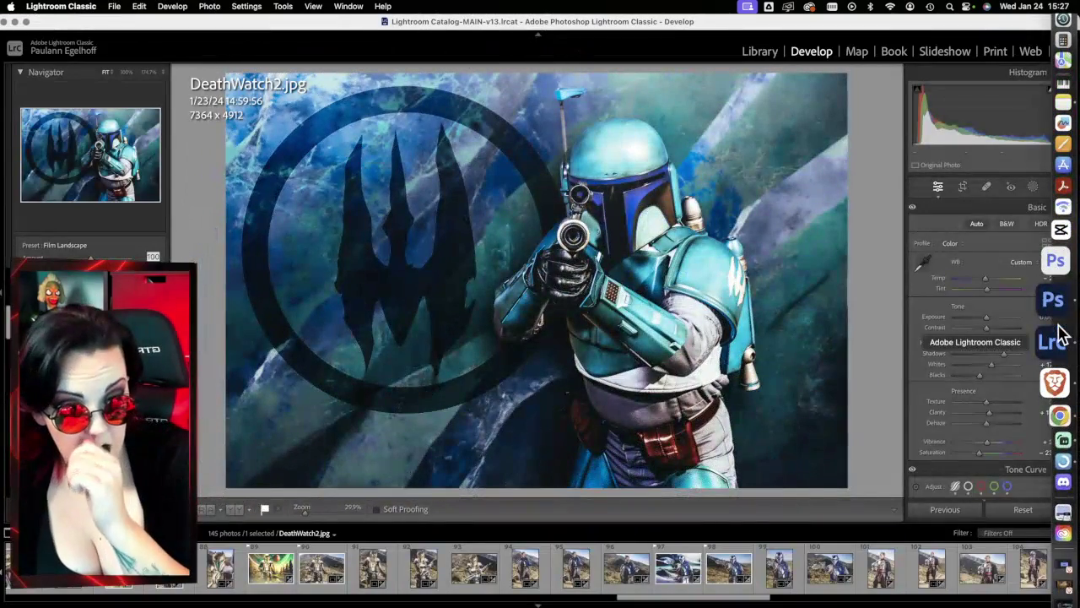
pyautogui.click(748, 574)
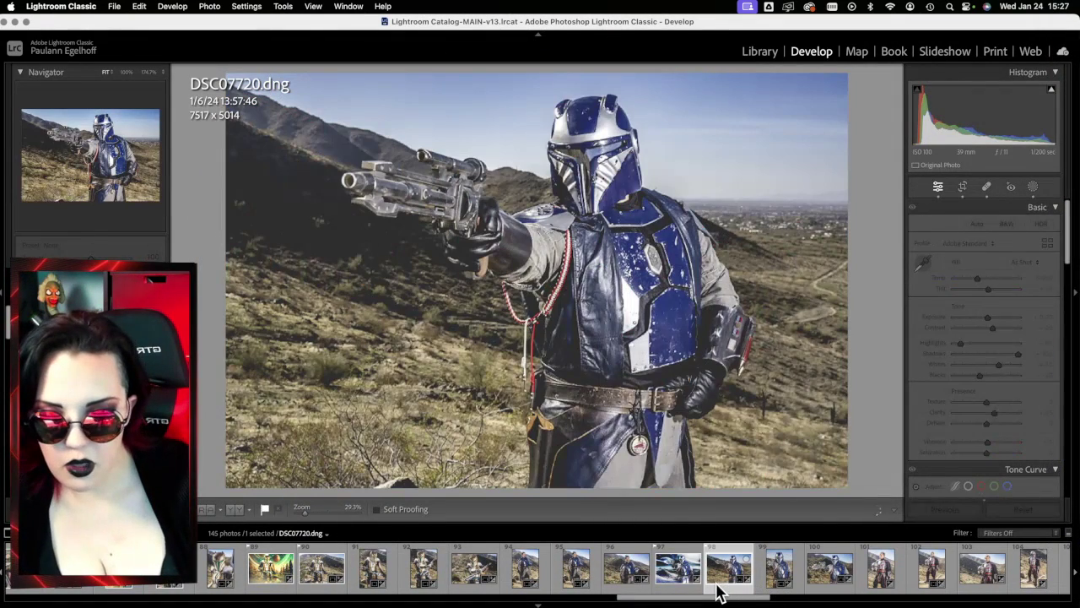
pyautogui.click(680, 580)
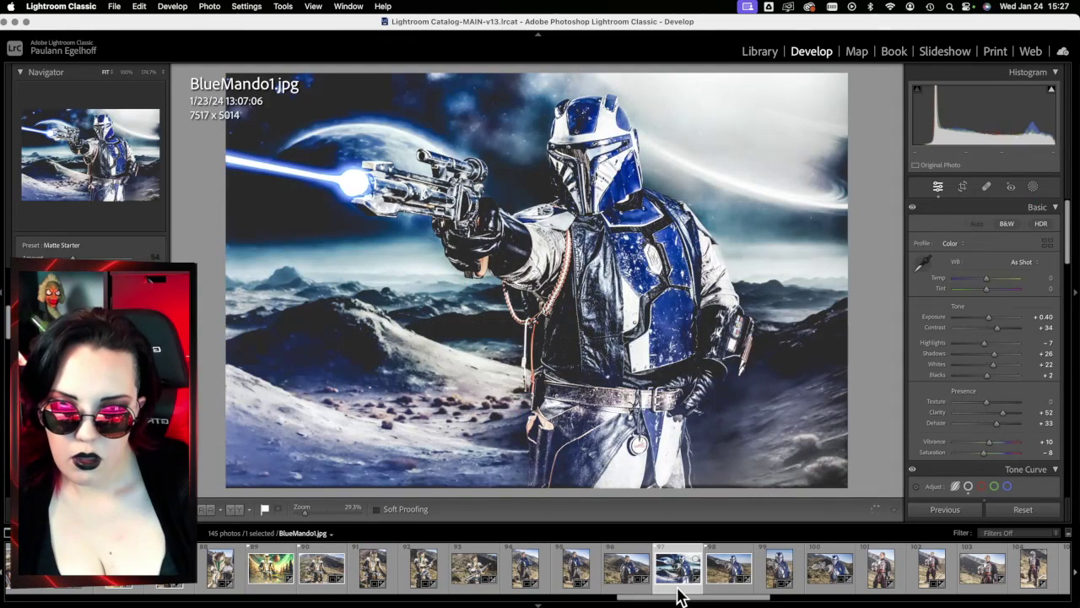
# Step: Look through the filmstrip of armoured-cosplay photos, from the blue armour shots back to the red and black trooper shots
pyautogui.hscroll(5, 680, 591)
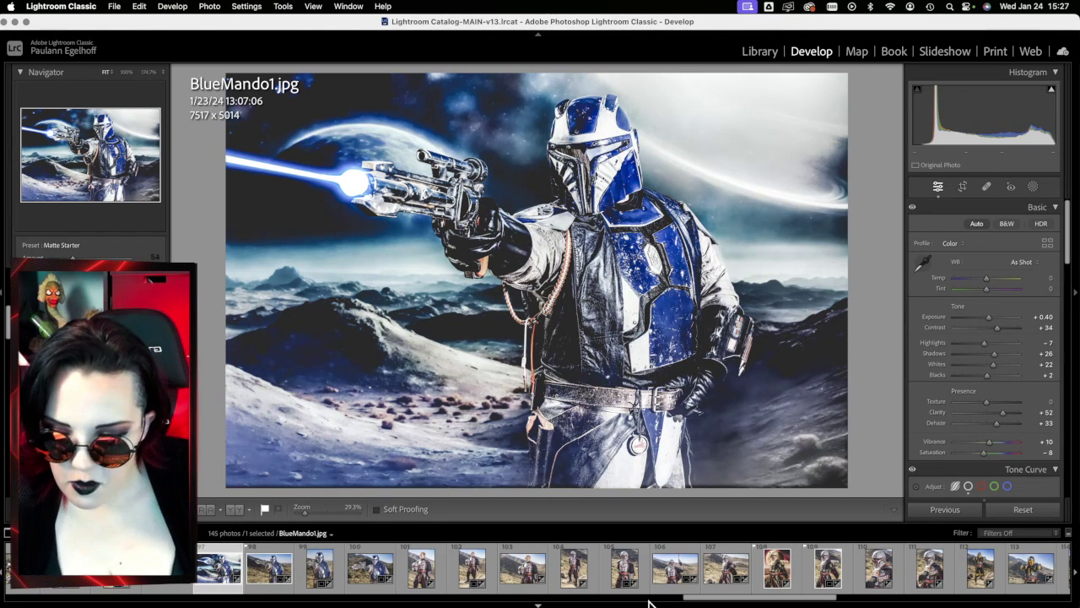
pyautogui.scroll(2, 614, 580)
pyautogui.scroll(4, 614, 580)
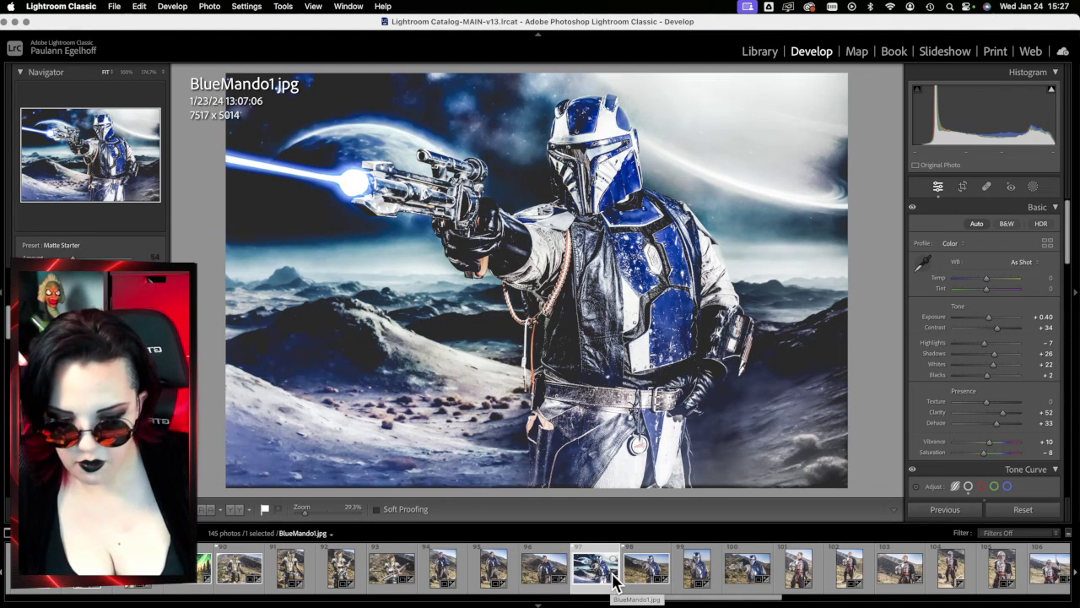
pyautogui.moveTo(702, 597); pyautogui.dragTo(447, 600)
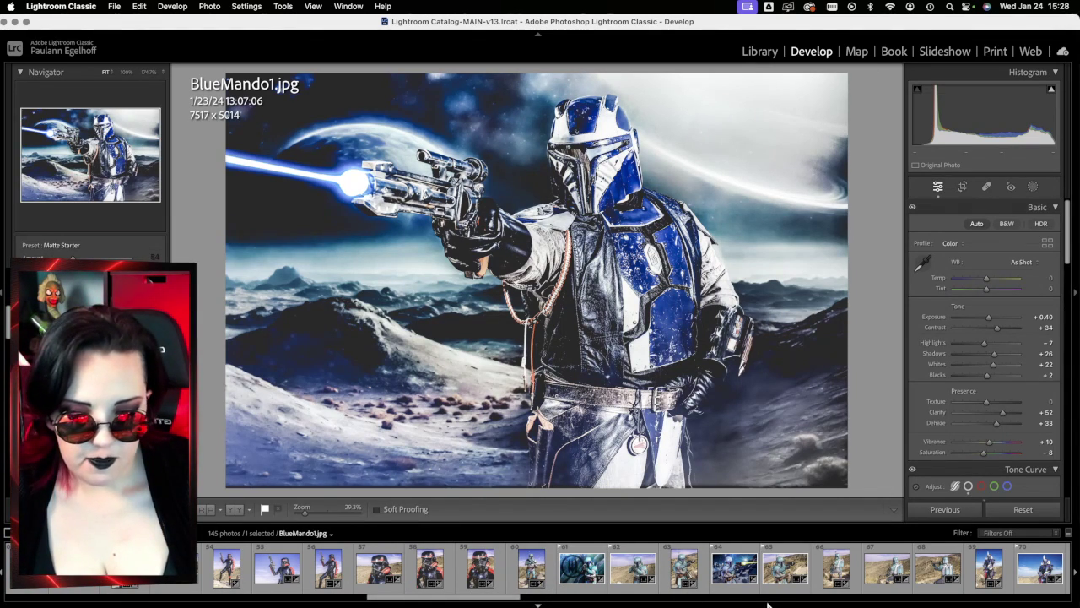
pyautogui.scroll(10, 496, 584)
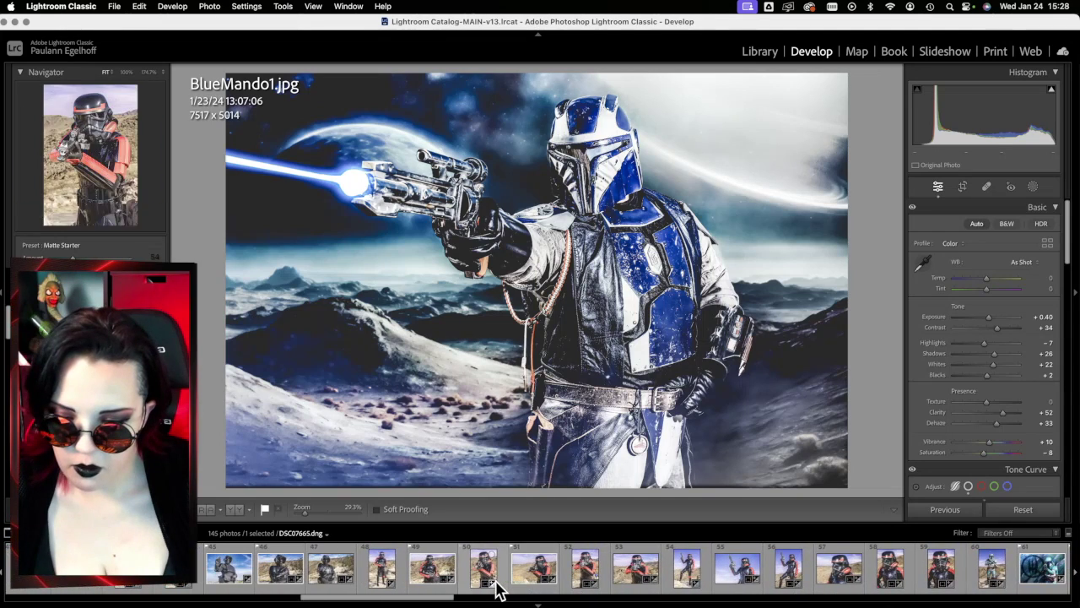
pyautogui.scroll(2, 496, 588)
pyautogui.scroll(-12, 497, 588)
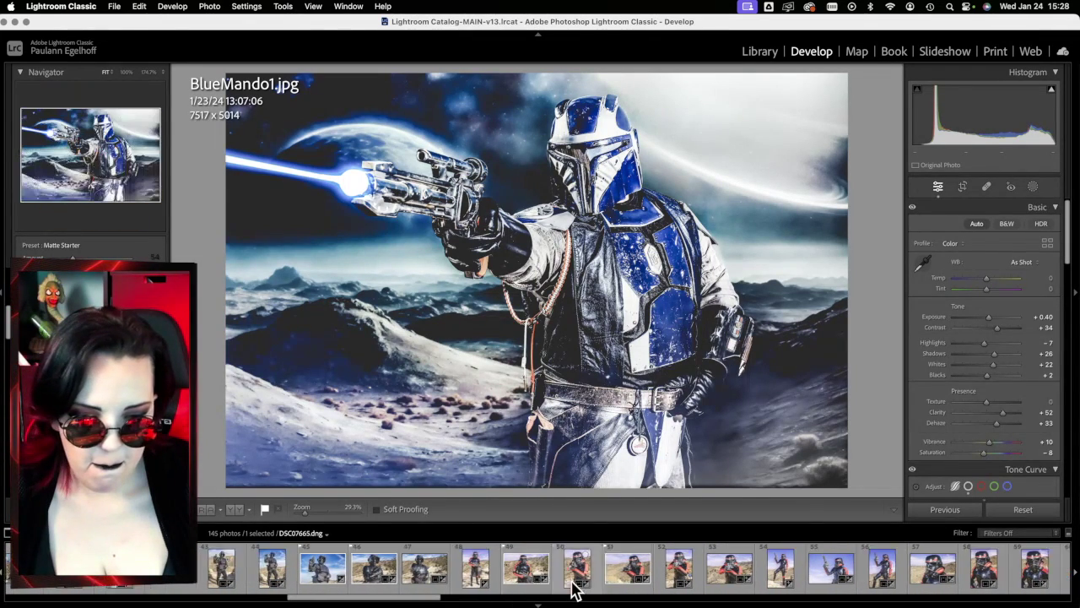
pyautogui.scroll(-12, 635, 582)
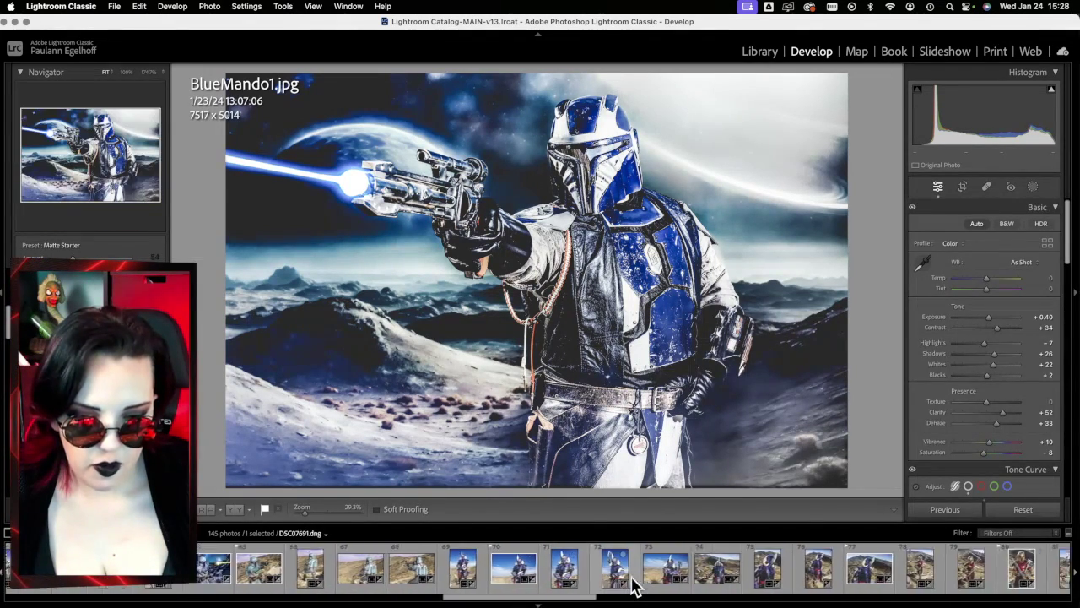
# Step: Switch to Photoshop and go through the open documents, viewing Logo(BlackText).png and DSC07731.dng
pyautogui.moveTo(1070, 338)
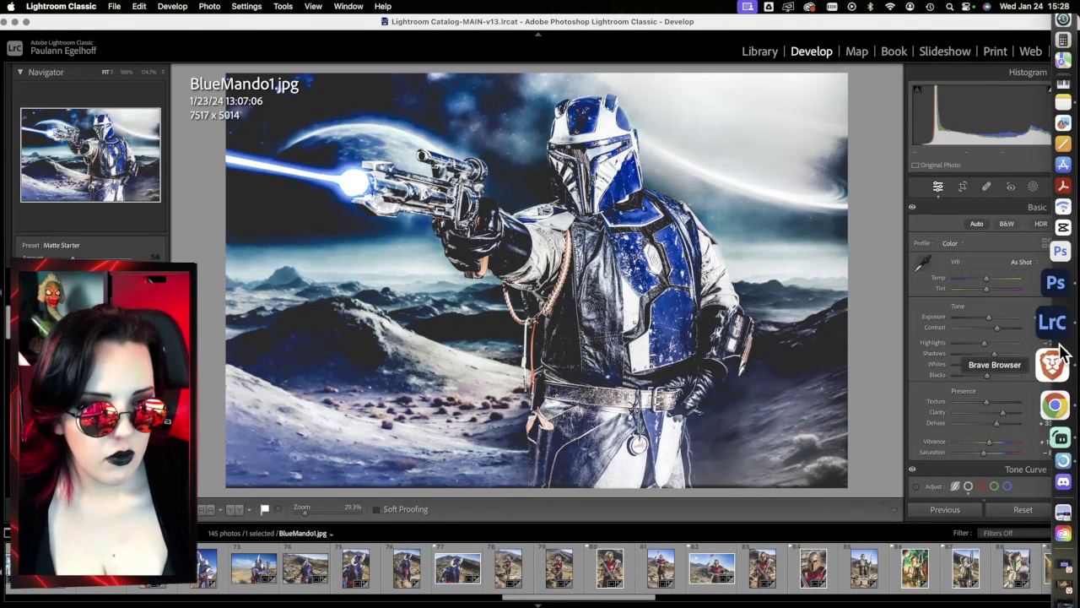
pyautogui.click(1053, 298)
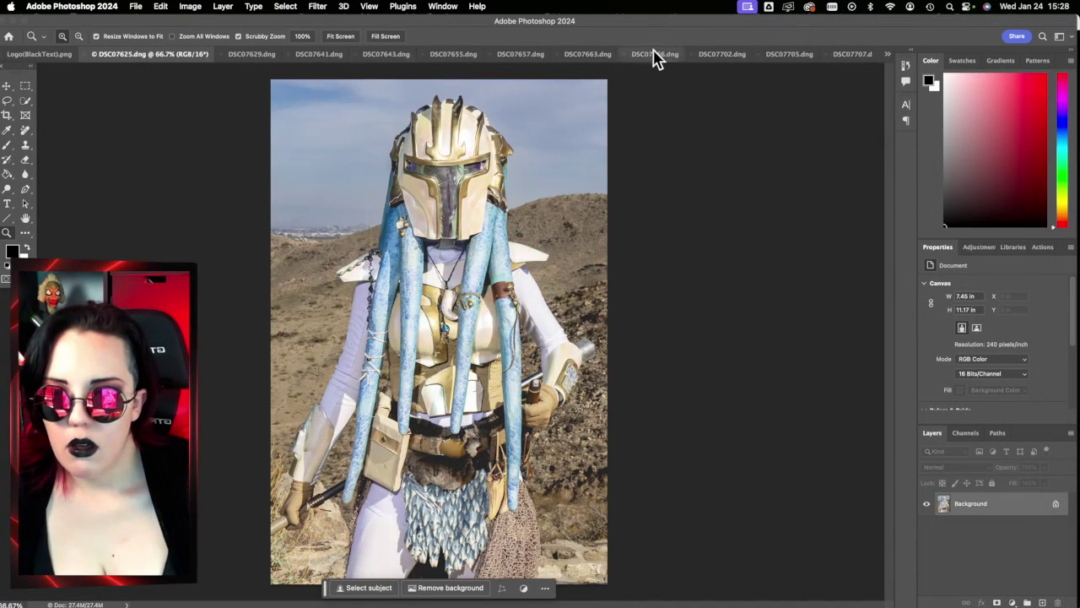
pyautogui.click(887, 54)
pyautogui.click(913, 57)
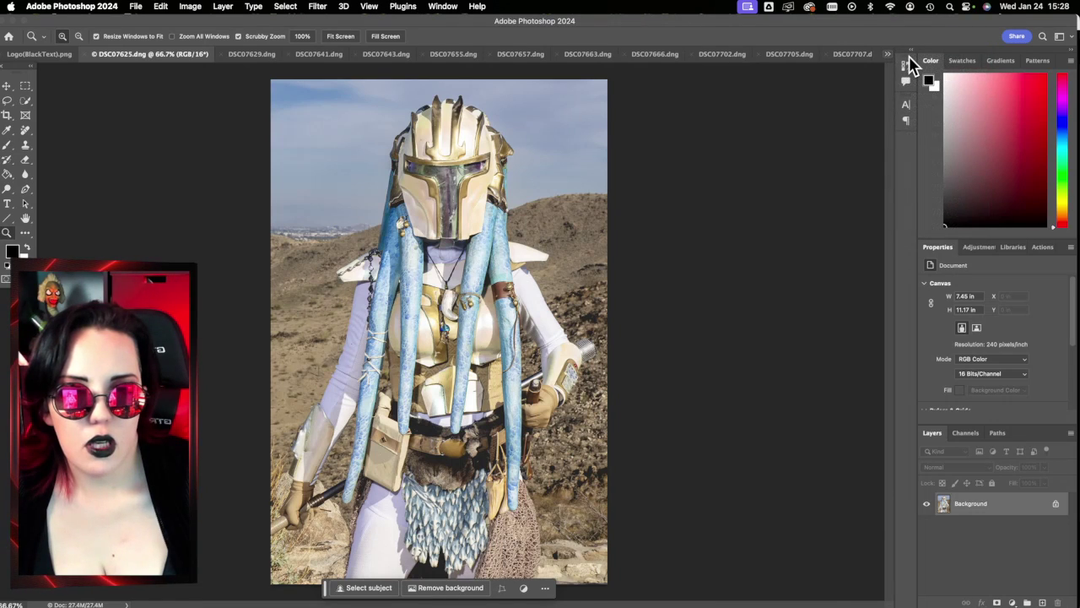
pyautogui.click(887, 54)
pyautogui.click(903, 71)
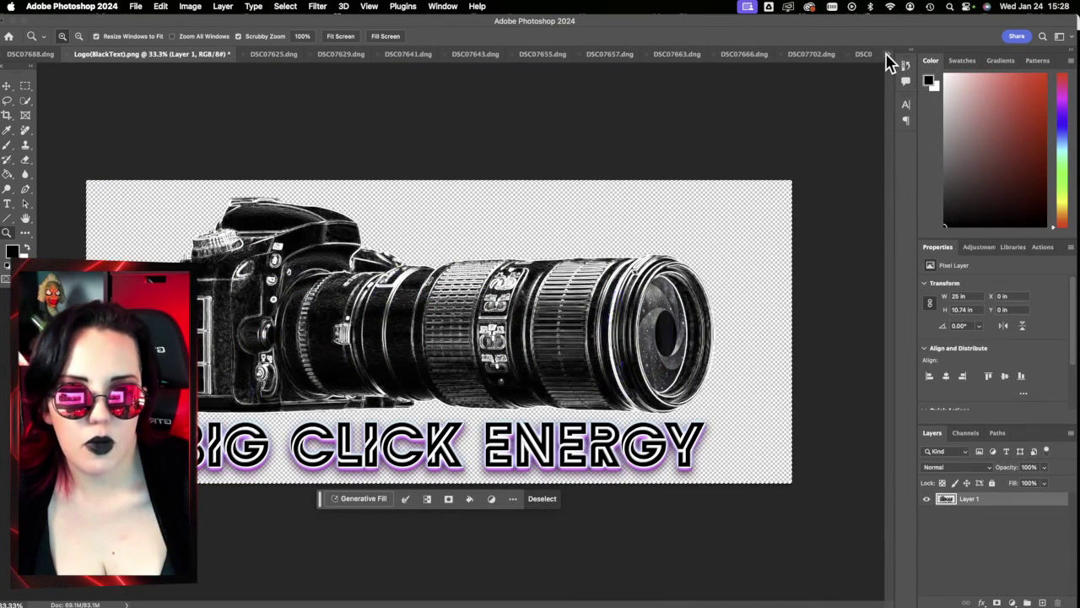
pyautogui.click(885, 56)
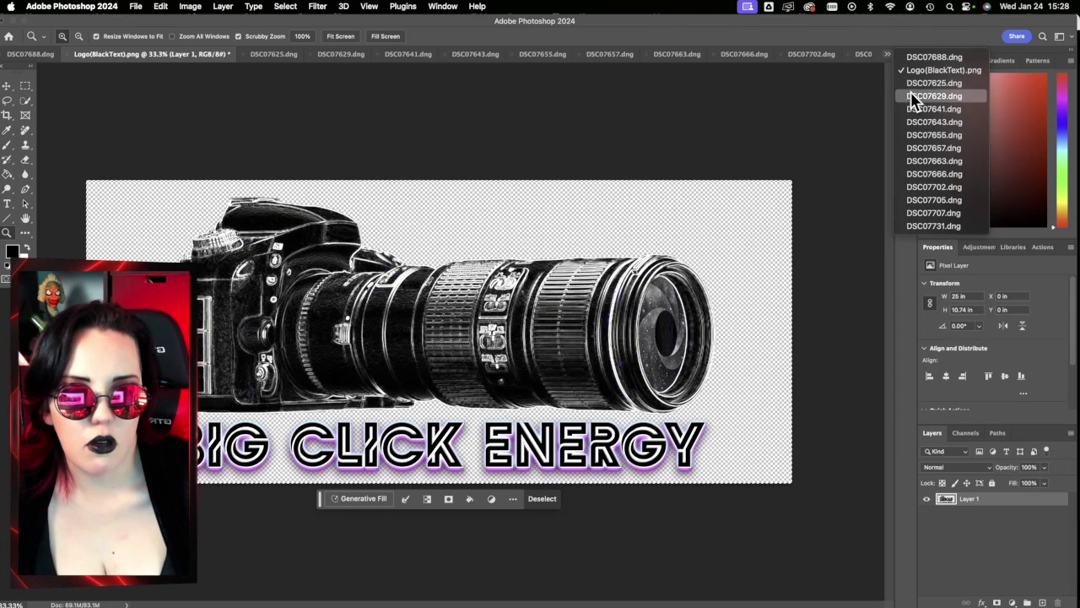
pyautogui.click(933, 226)
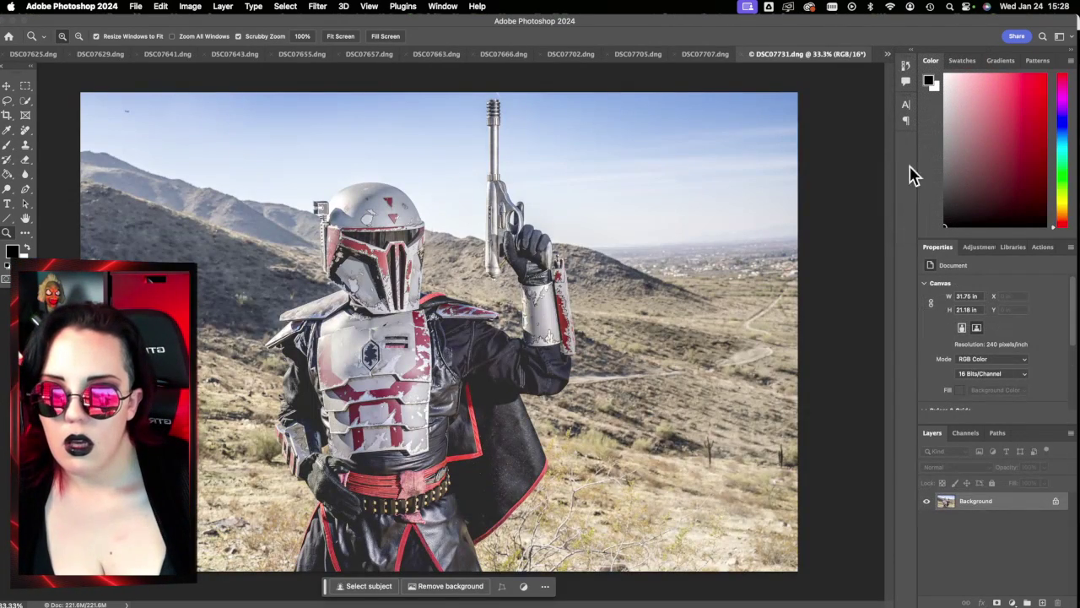
# Step: View the other open cosplay photos, including DSC07707.dng, DSC07663.dng and DSC07657.dng
pyautogui.click(705, 56)
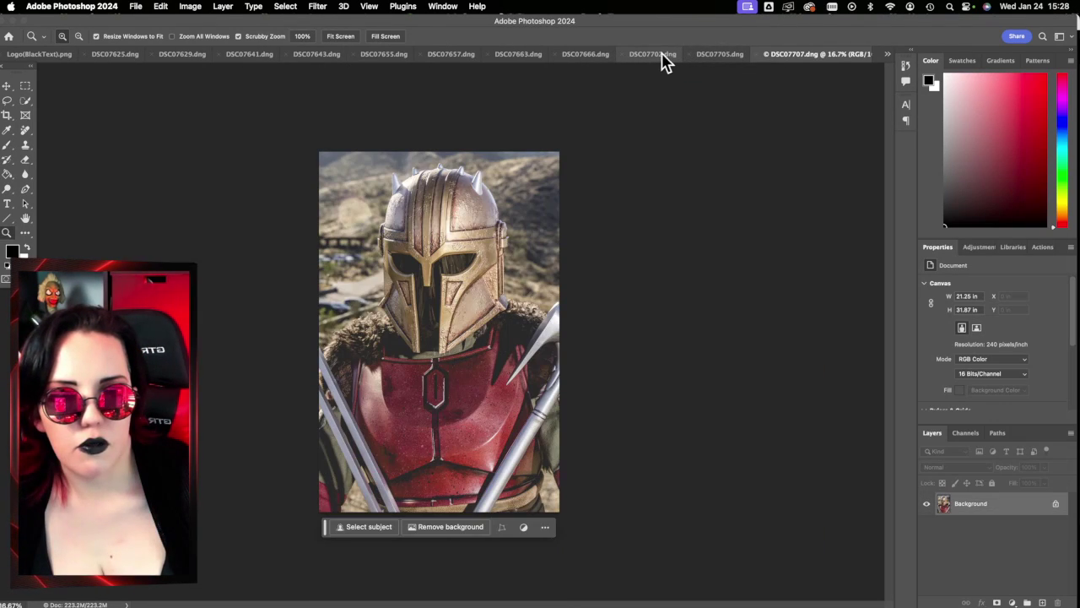
pyautogui.click(559, 56)
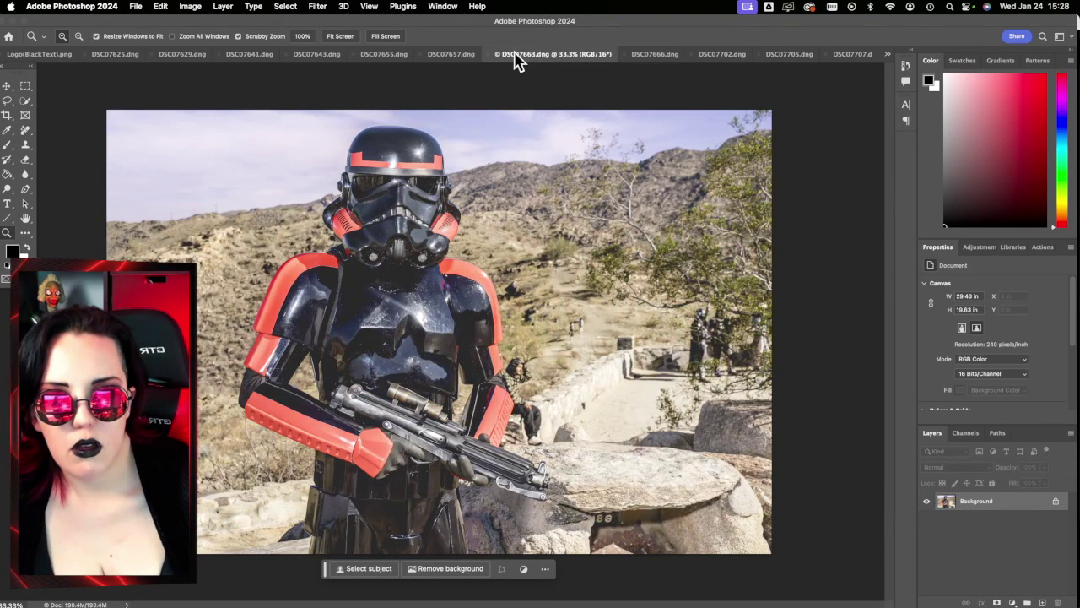
pyautogui.click(460, 56)
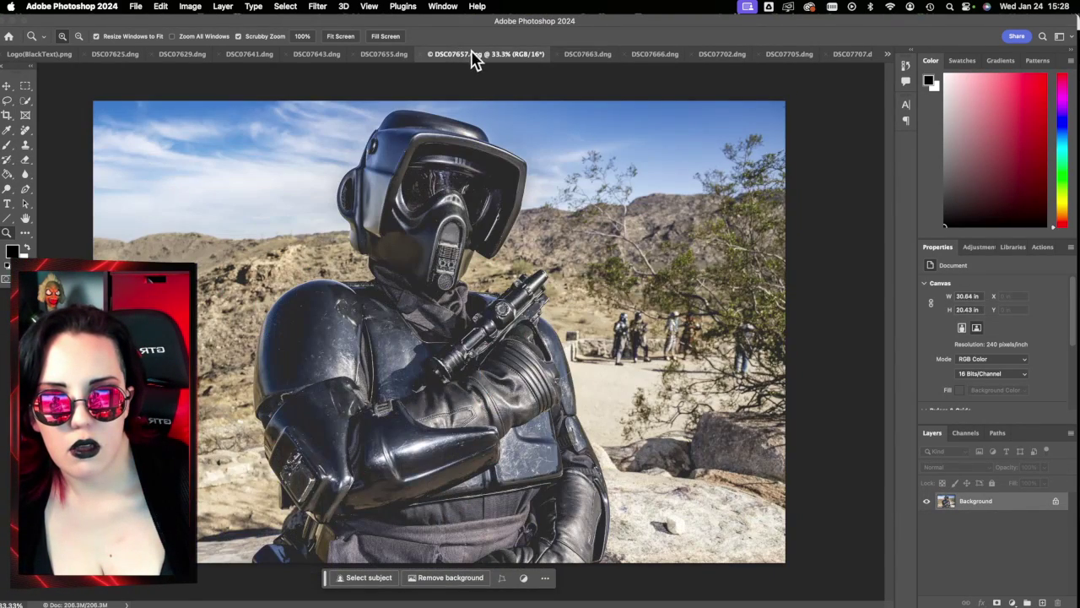
pyautogui.click(595, 57)
pyautogui.click(654, 56)
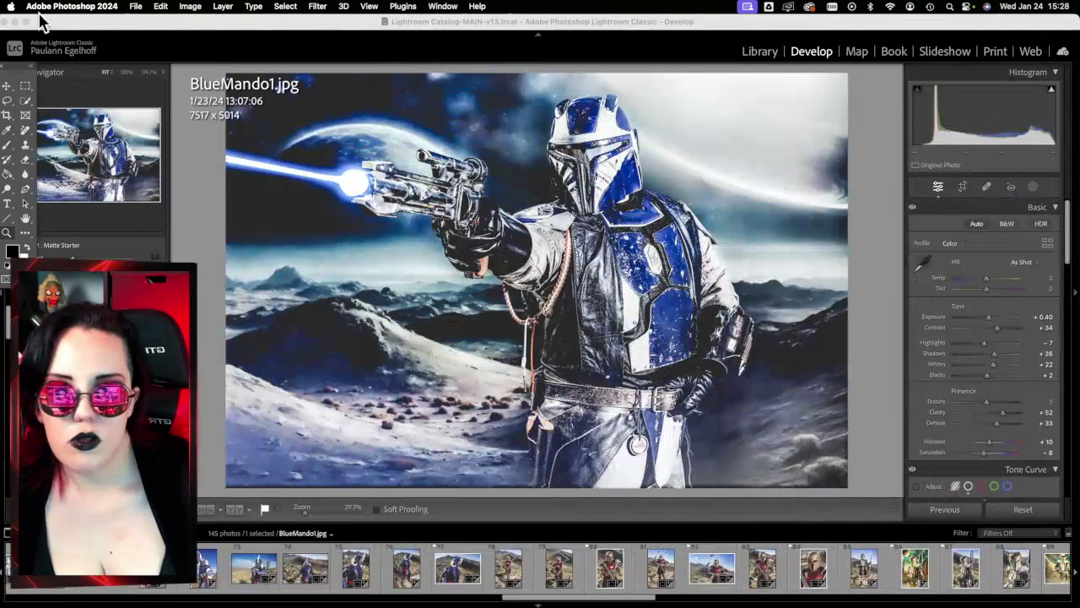
# Step: Clear the windows off the desktop, select all 12 images in the RED&BLACK folder and open them in Photoshop
pyautogui.click(21, 21)
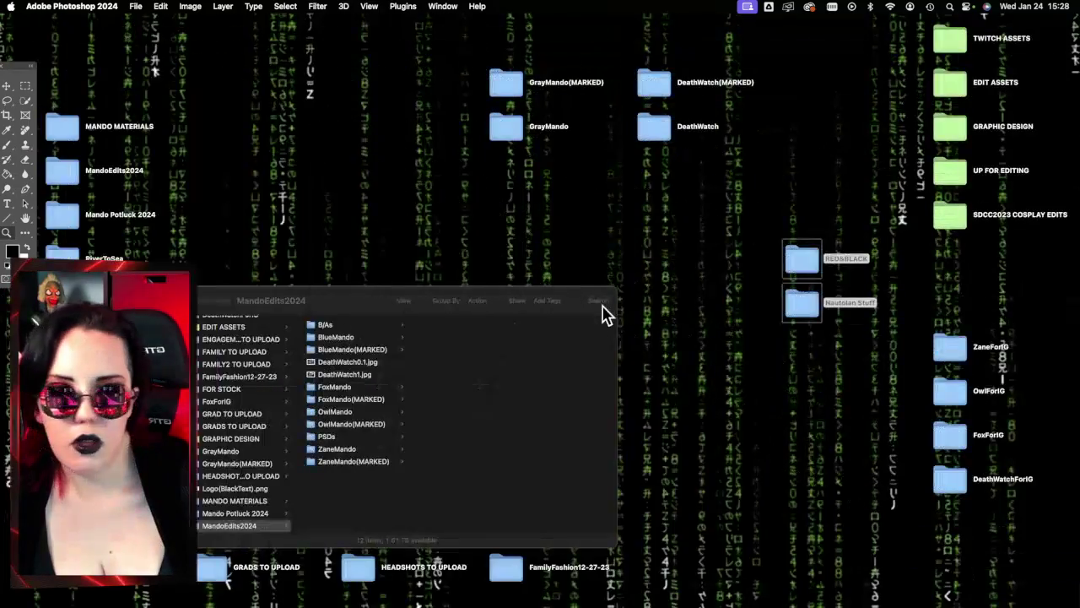
pyautogui.click(733, 234)
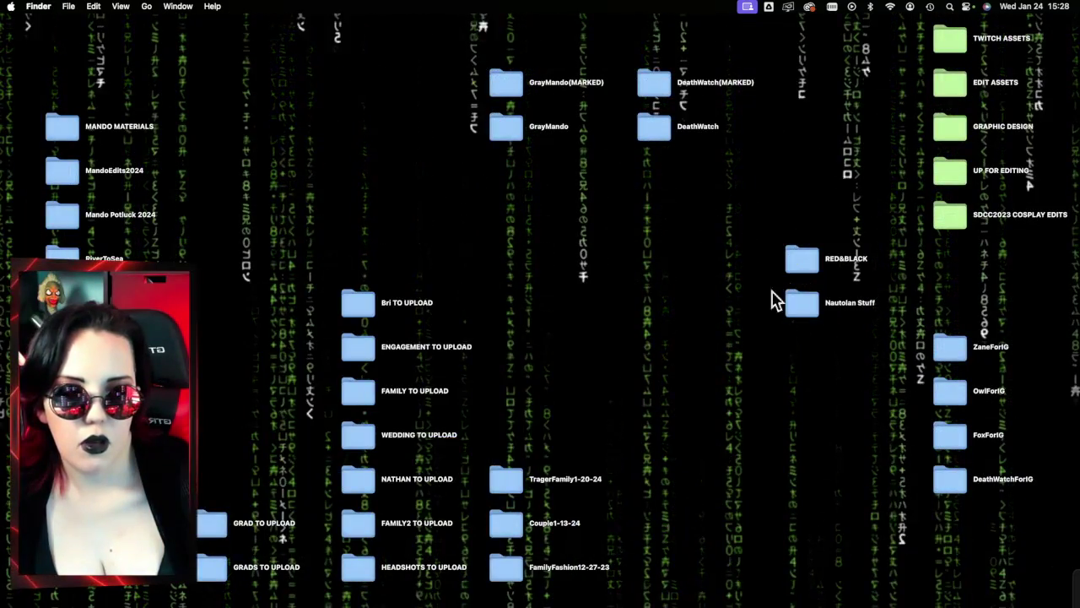
pyautogui.click(718, 310)
pyautogui.doubleClick(798, 268)
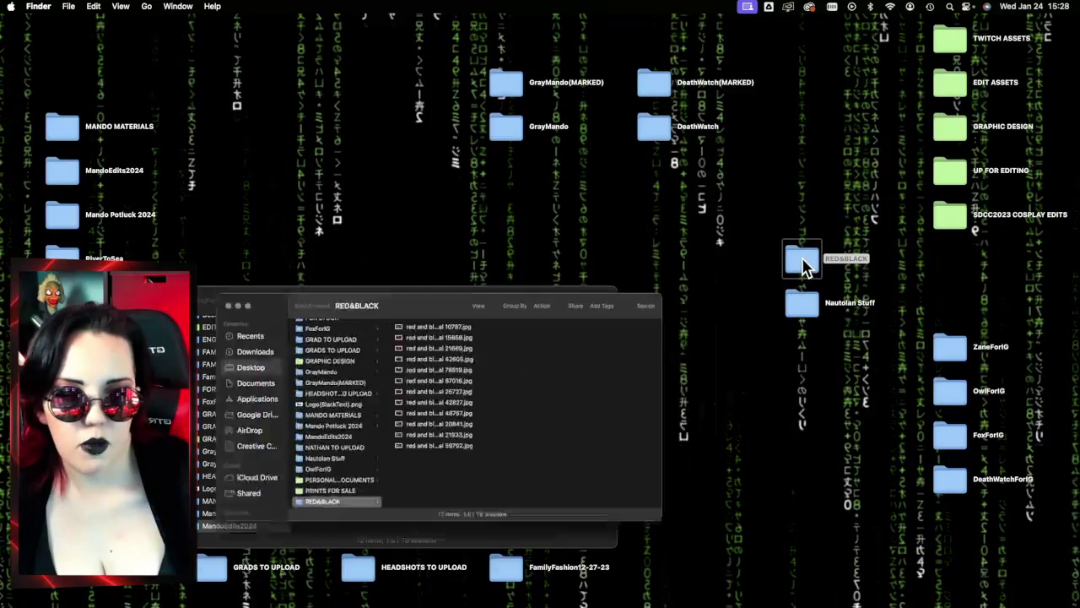
pyautogui.moveTo(330, 545); pyautogui.dragTo(374, 294)
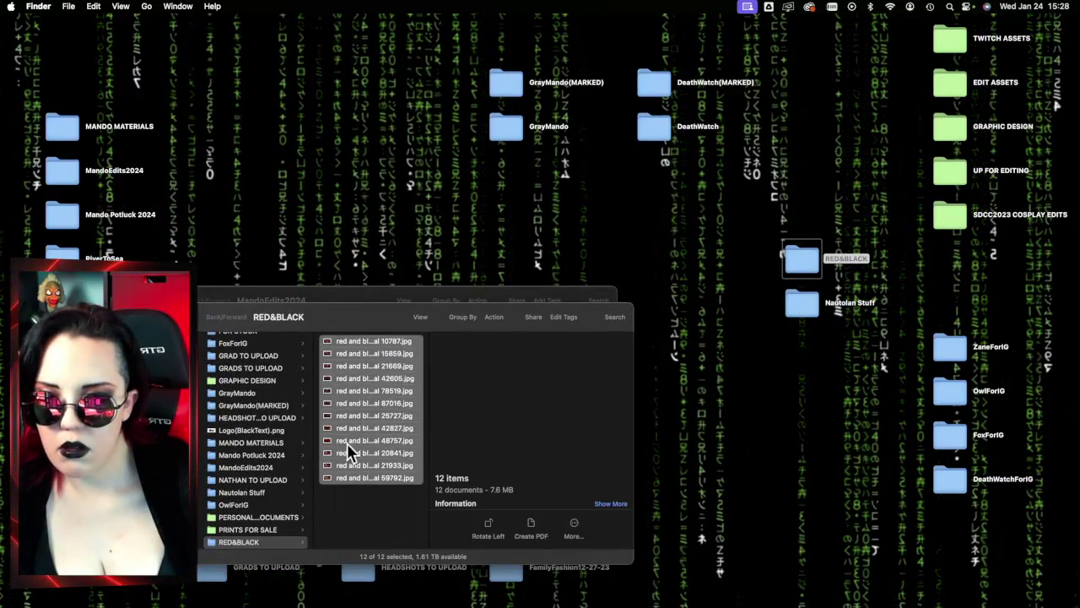
pyautogui.click(1054, 251)
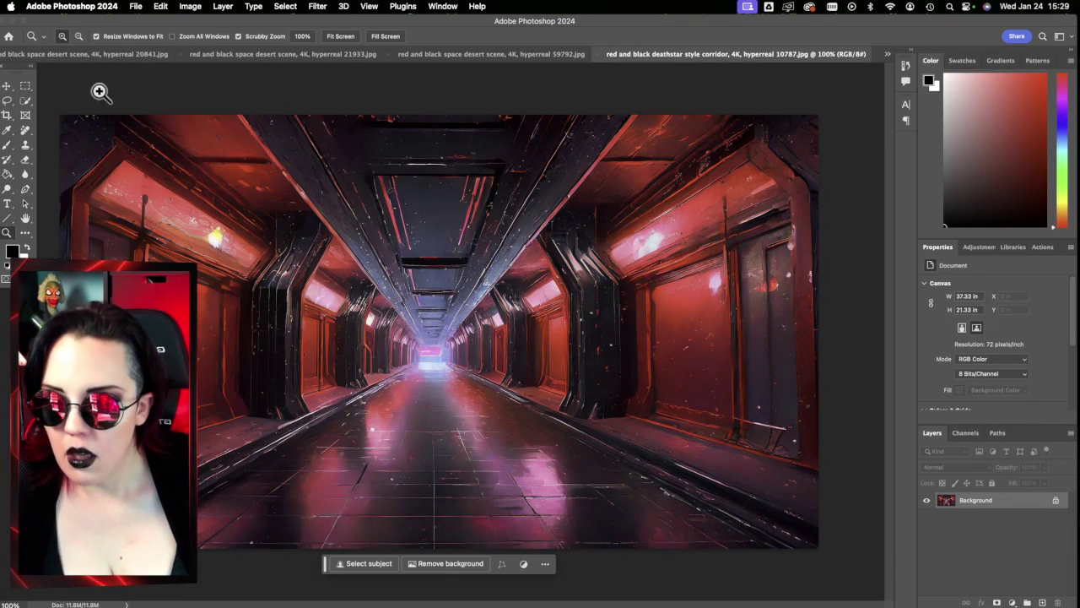
# Step: Resize the red and black deathstar style corridor image using the 11 x 14 in 300 dpi preset
pyautogui.click(136, 7)
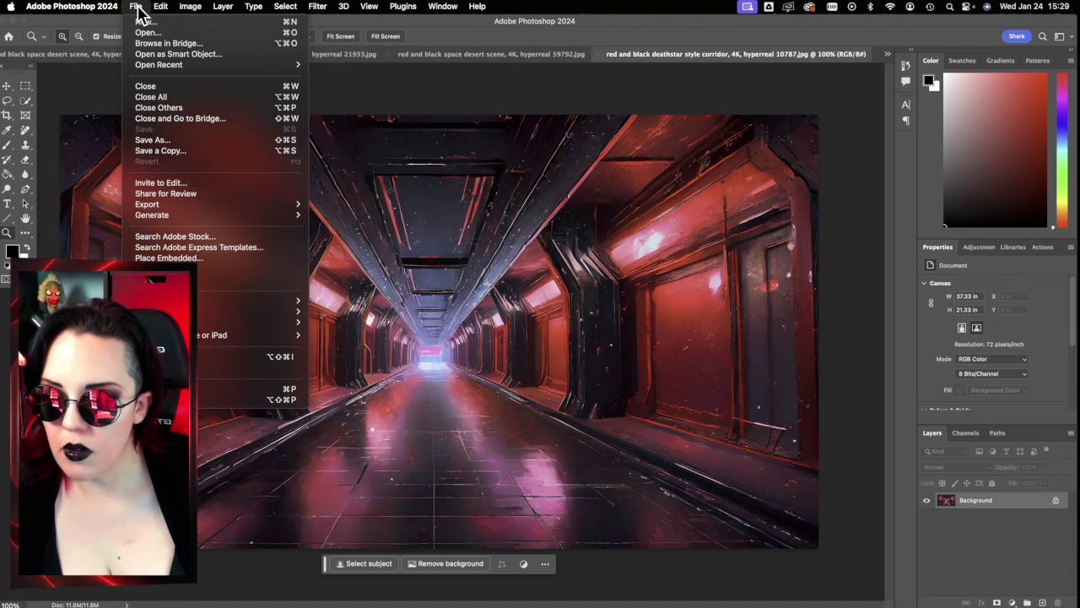
pyautogui.click(138, 10)
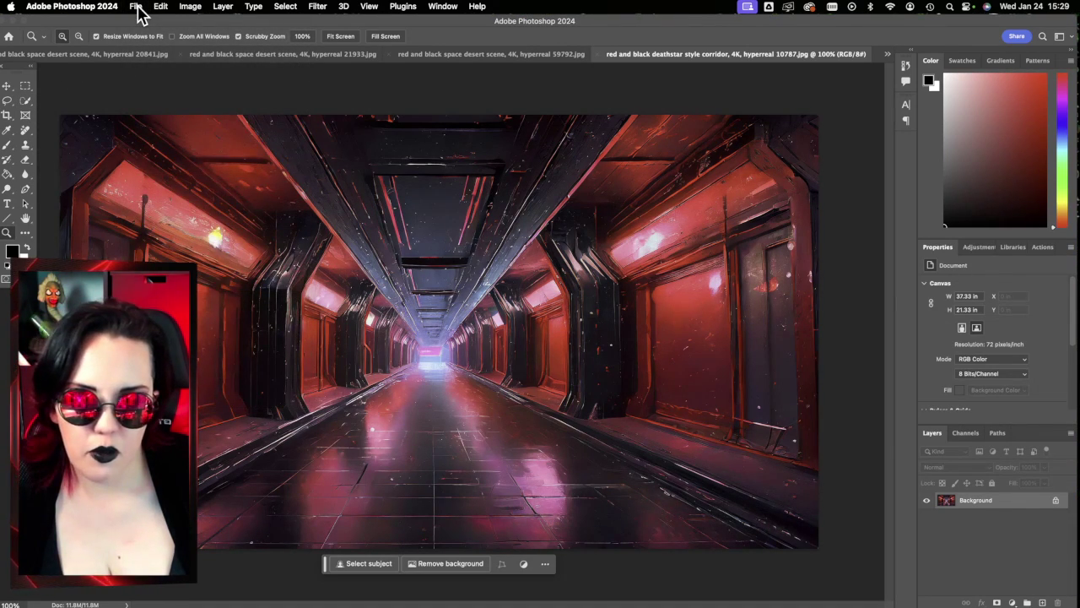
pyautogui.click(136, 7)
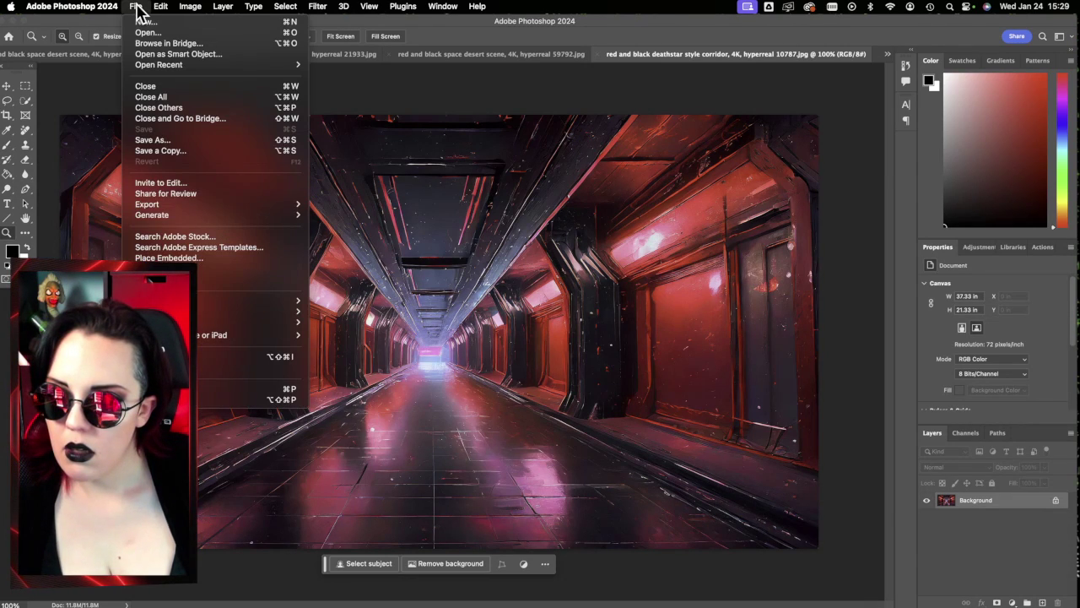
pyautogui.moveTo(195, 208)
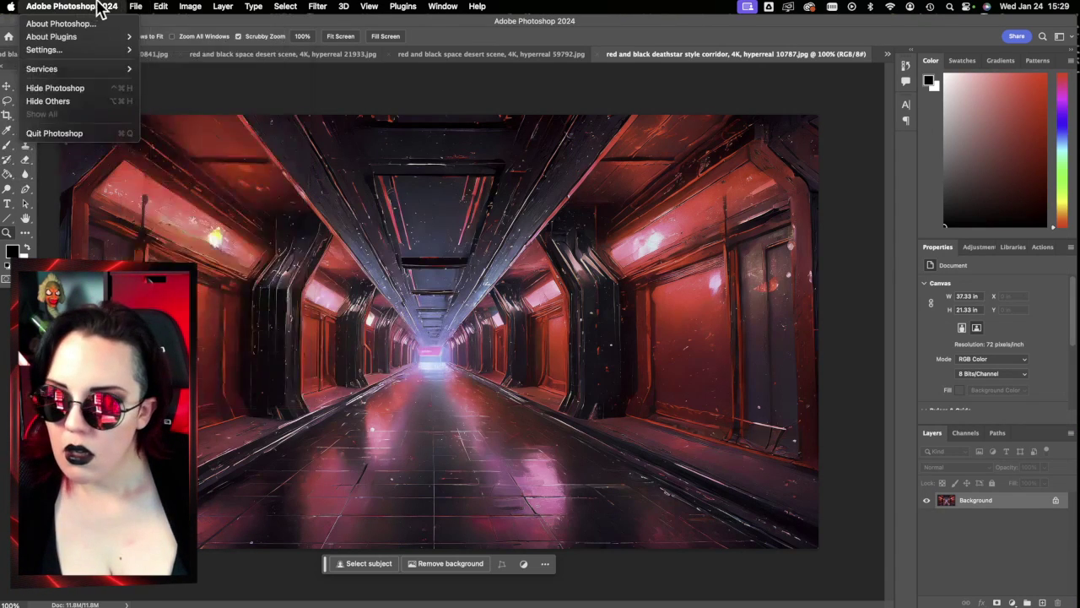
pyautogui.moveTo(189, 7)
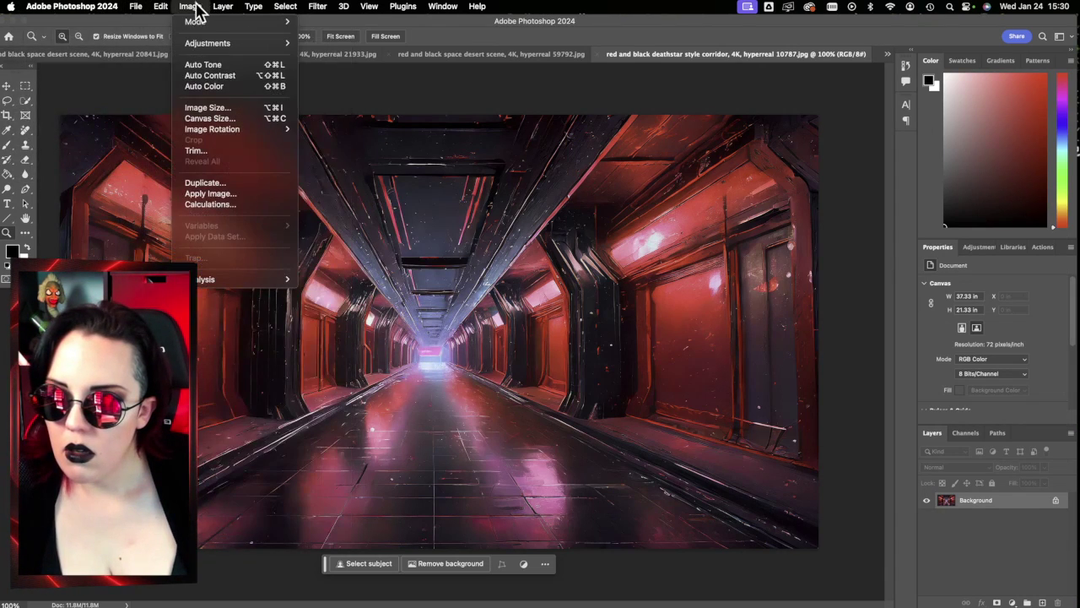
pyautogui.click(208, 108)
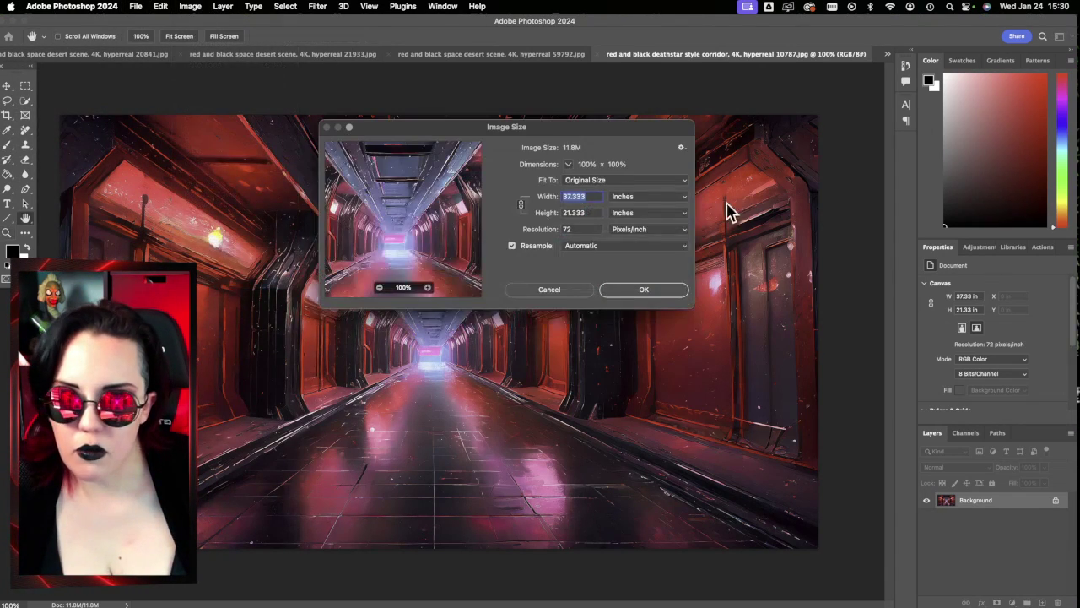
pyautogui.click(639, 181)
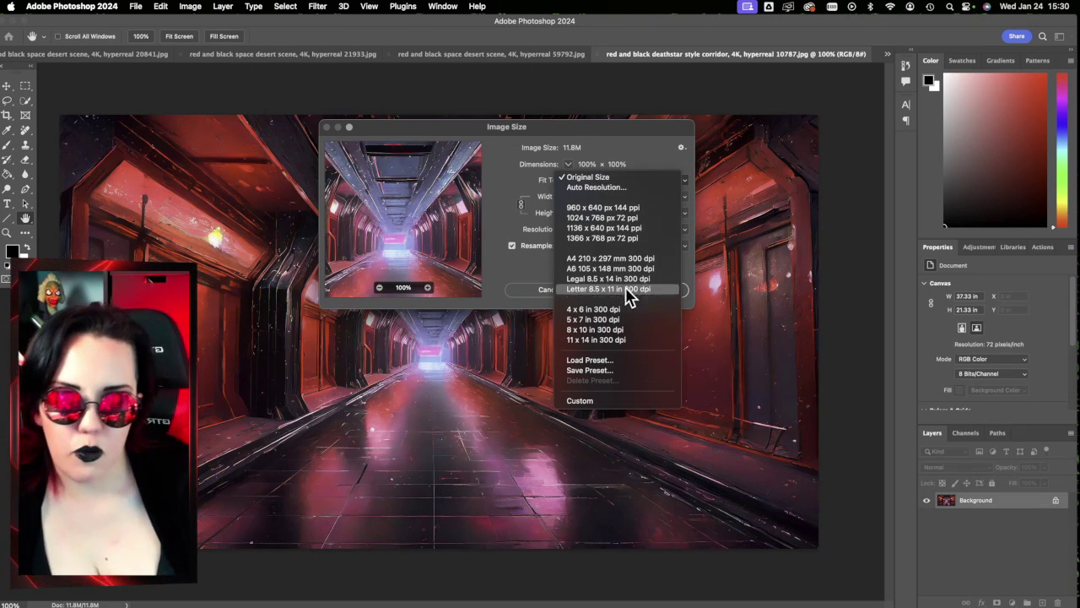
pyautogui.click(610, 339)
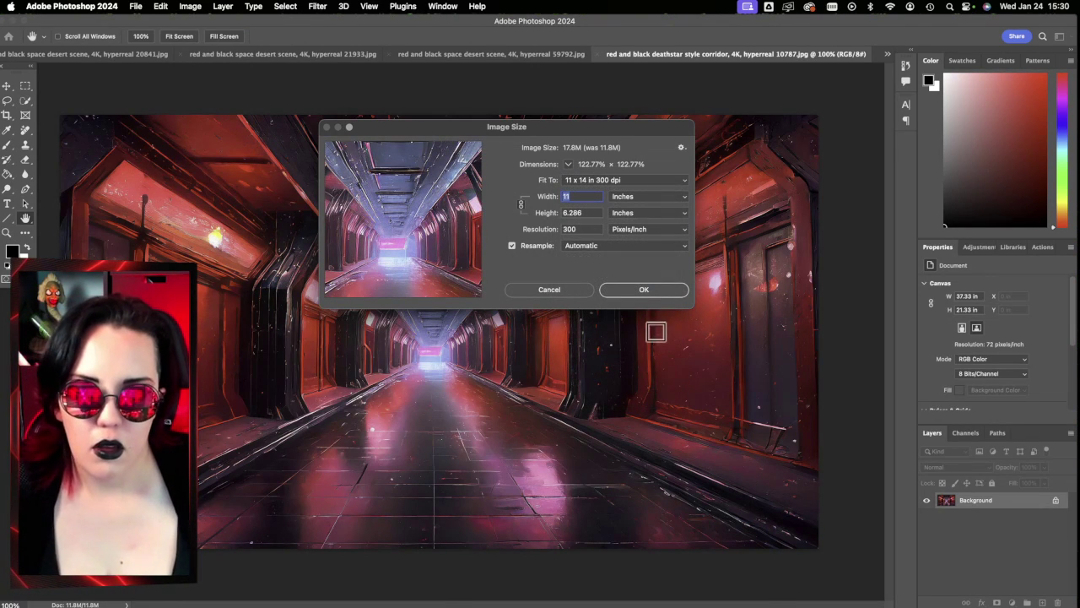
pyautogui.click(655, 291)
# Step: Select the entire corridor image and close its document, saving it as a progressive JPEG at maximum quality 12
pyautogui.press('z')
pyautogui.press('super+a')
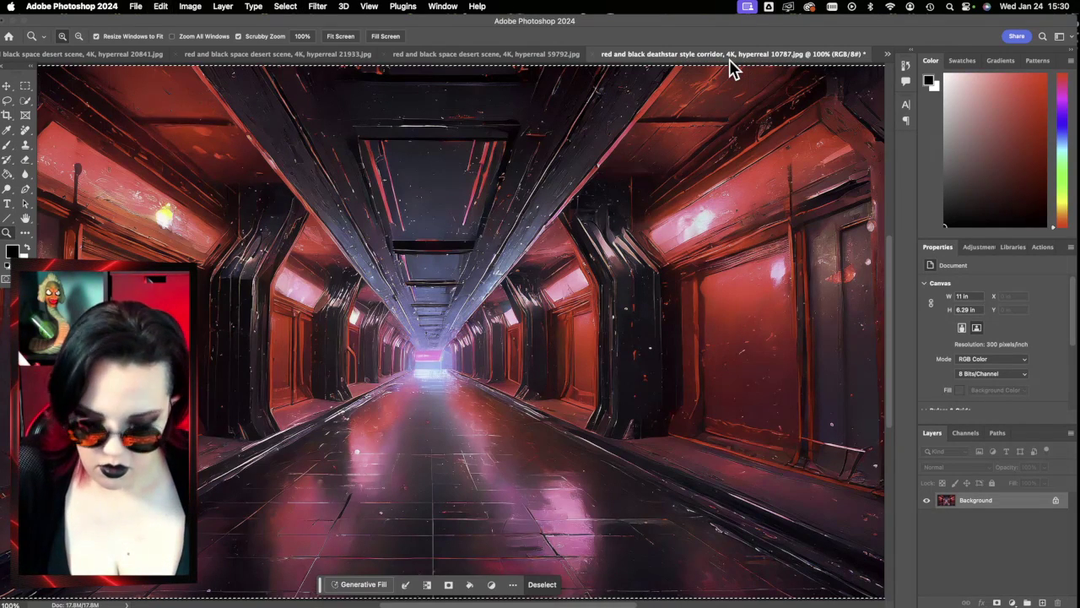
pyautogui.click(593, 54)
pyautogui.click(583, 233)
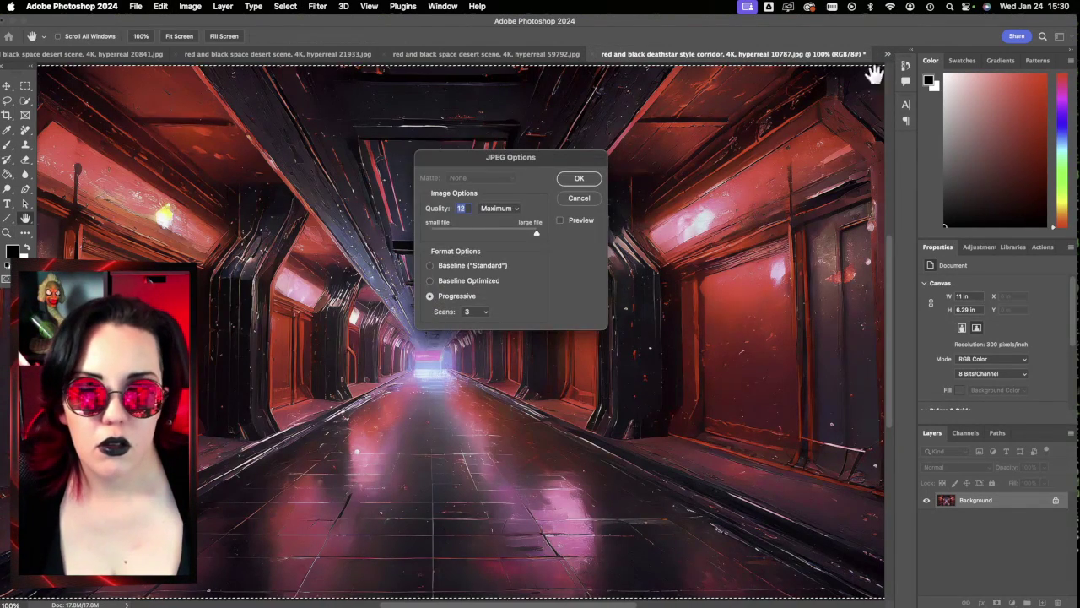
pyautogui.click(578, 177)
# Step: Go through the trooper photos DSC07657.dng and DSC07663.dng and bring up DSC07666.dng
pyautogui.click(887, 54)
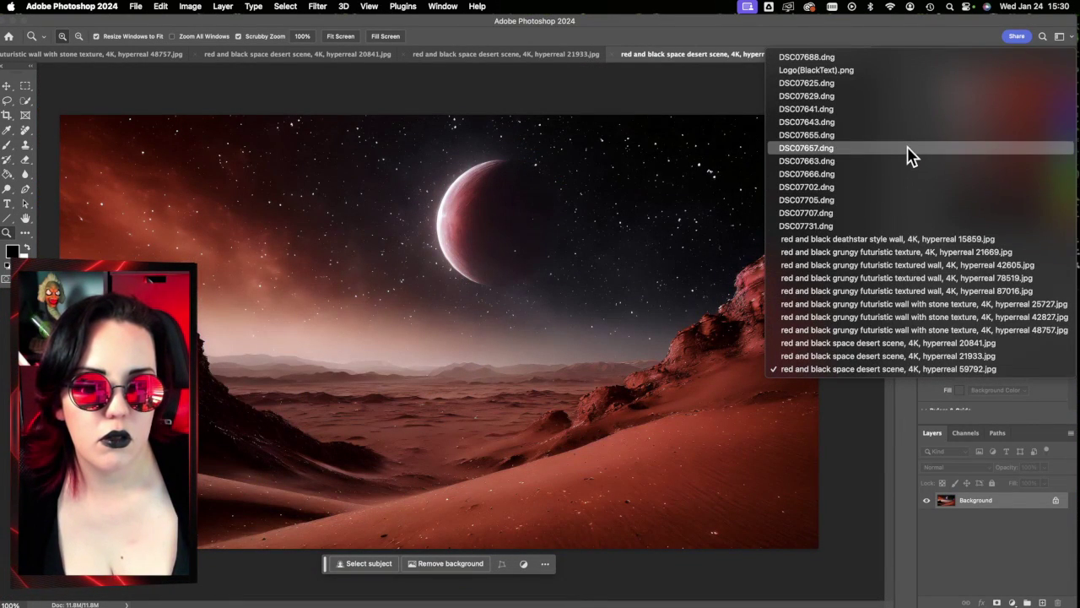
pyautogui.press('Escape')
pyautogui.hotkey('ctrl', 'Tab')
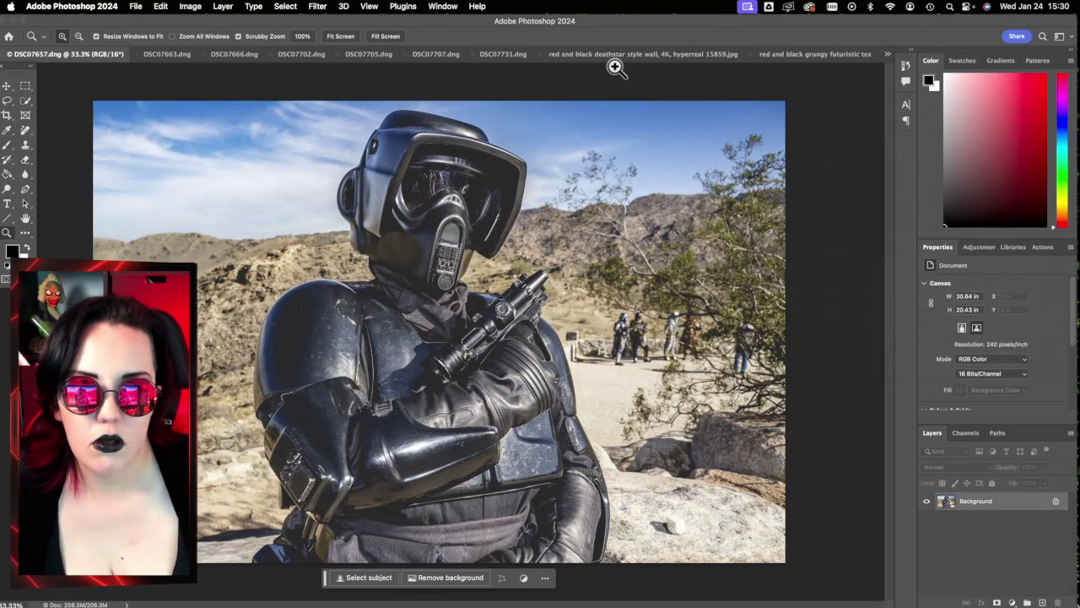
pyautogui.click(157, 55)
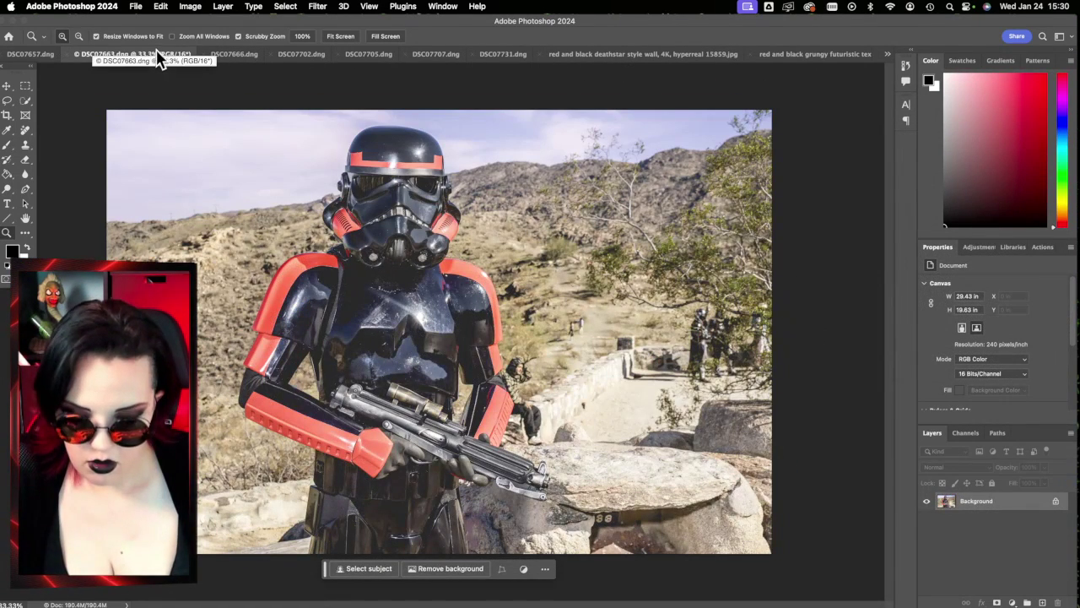
pyautogui.click(235, 56)
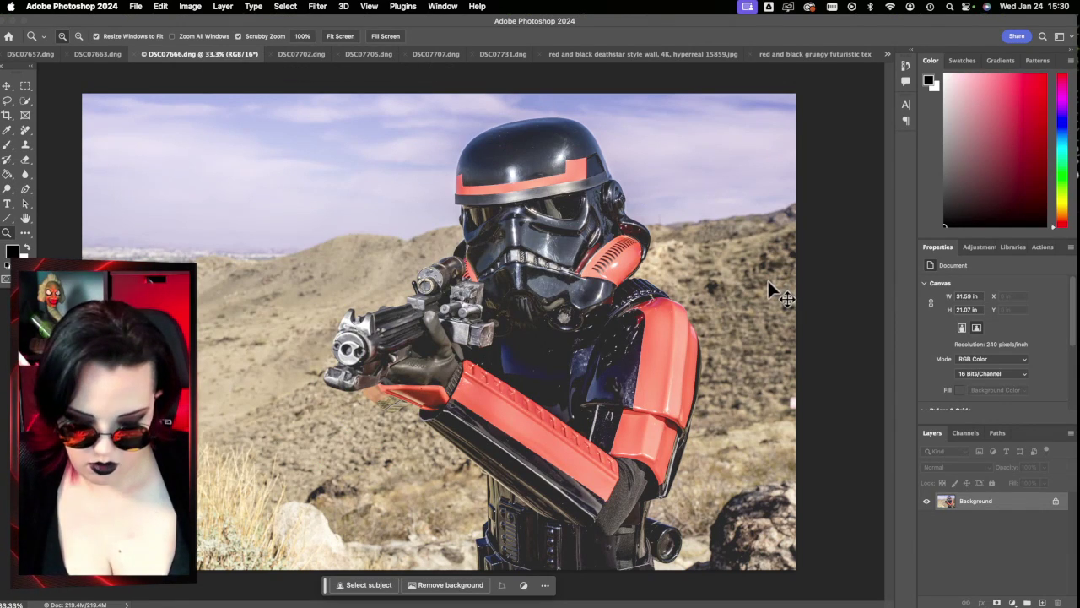
# Step: Paste the corridor image into DSC07666.dng and select the whole red and black space desert scene 59792 image
pyautogui.press('super+v')
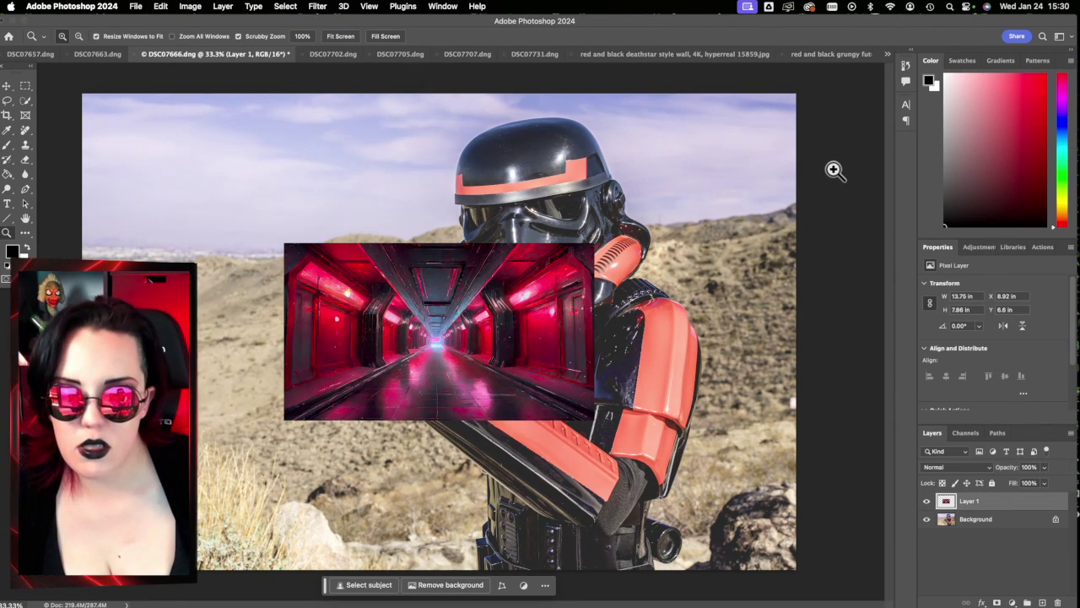
pyautogui.click(887, 56)
pyautogui.click(865, 379)
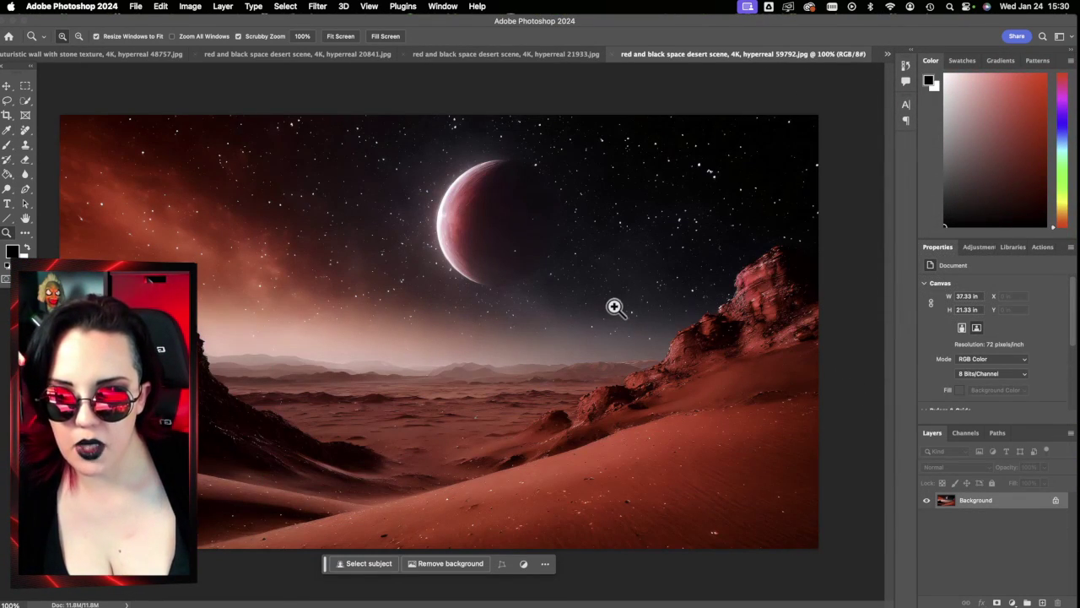
pyautogui.press('super+a')
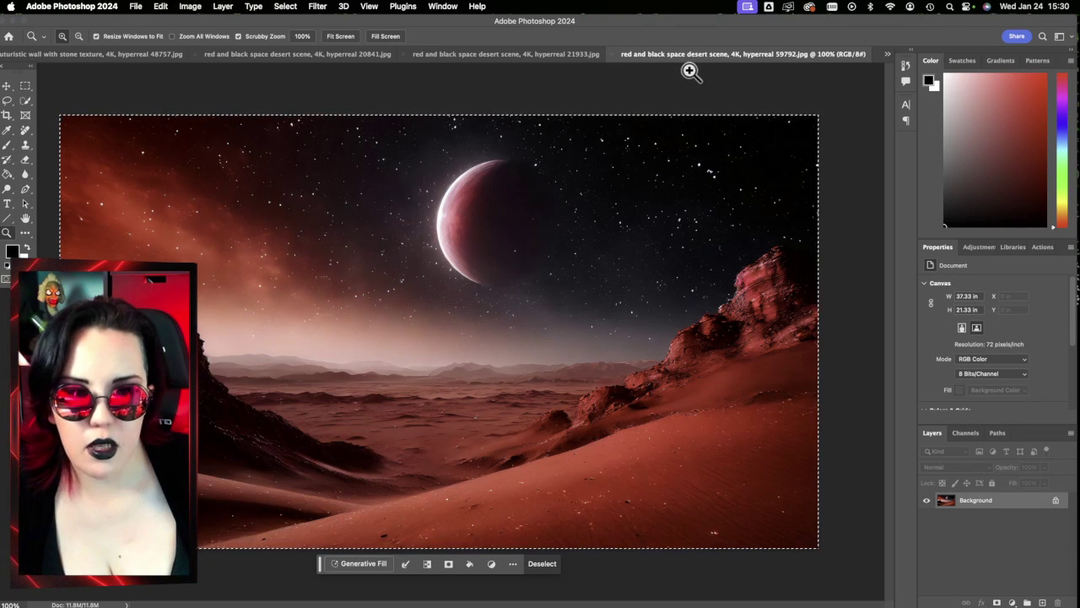
# Step: Return to the trooper photo DSC07666.dng and paste the space desert scene 59792 as a new layer
pyautogui.click(887, 55)
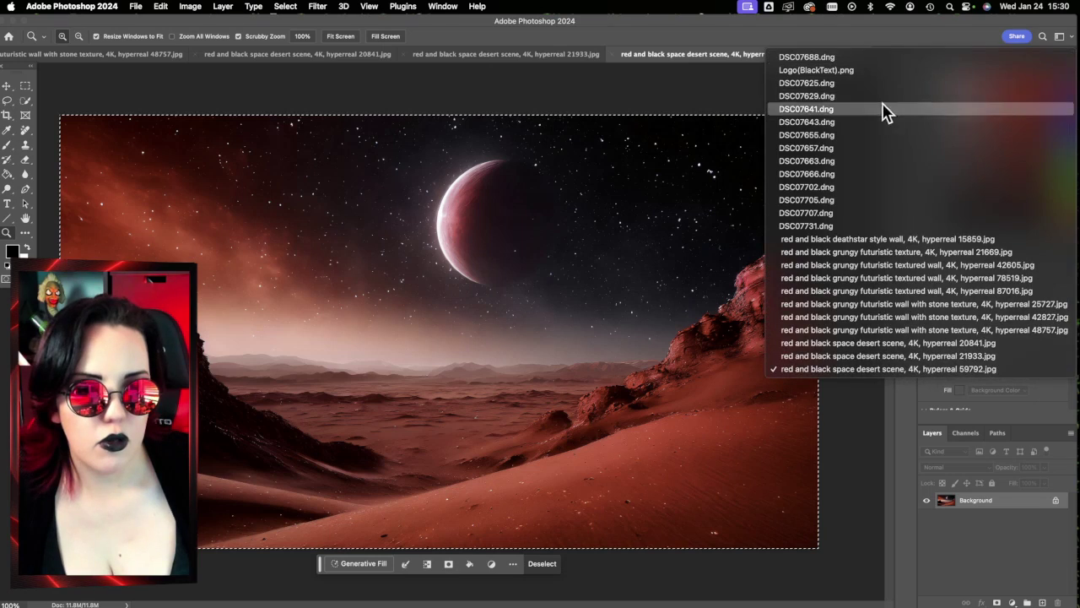
pyautogui.click(875, 148)
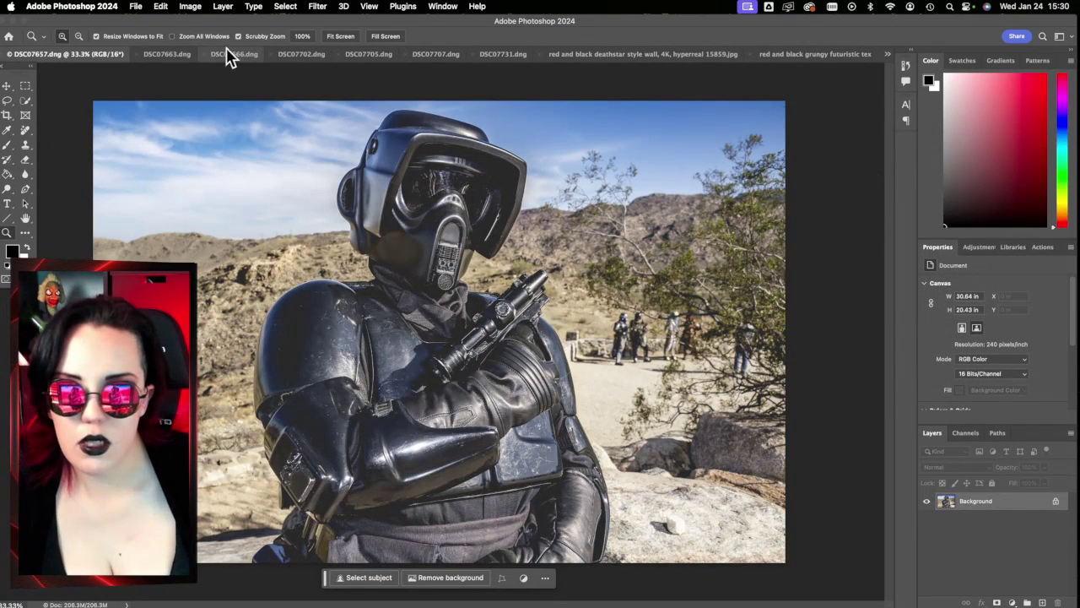
pyautogui.click(165, 56)
pyautogui.click(292, 59)
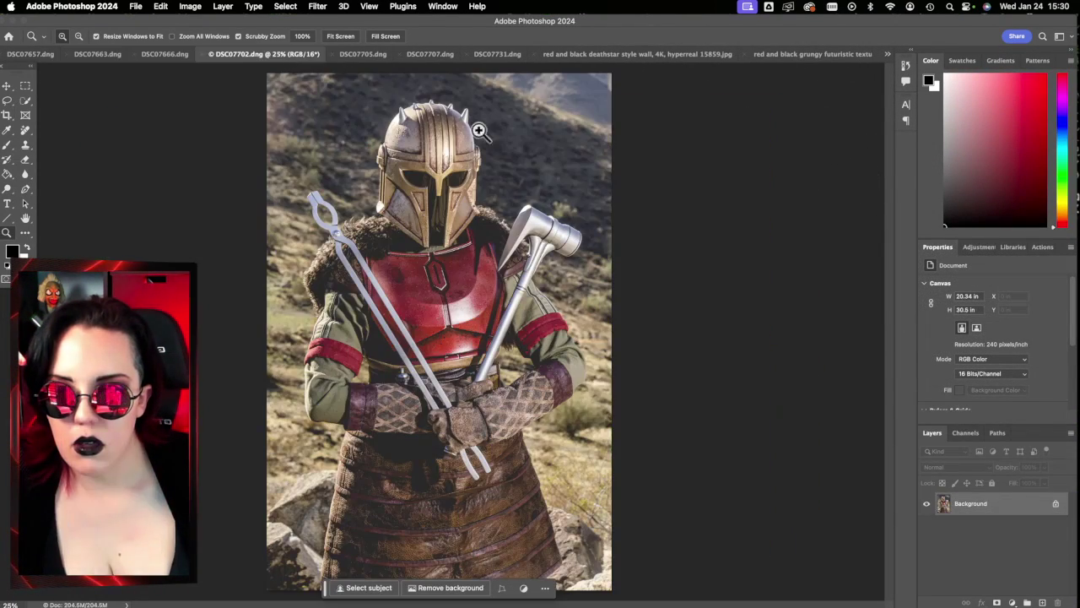
pyautogui.click(157, 56)
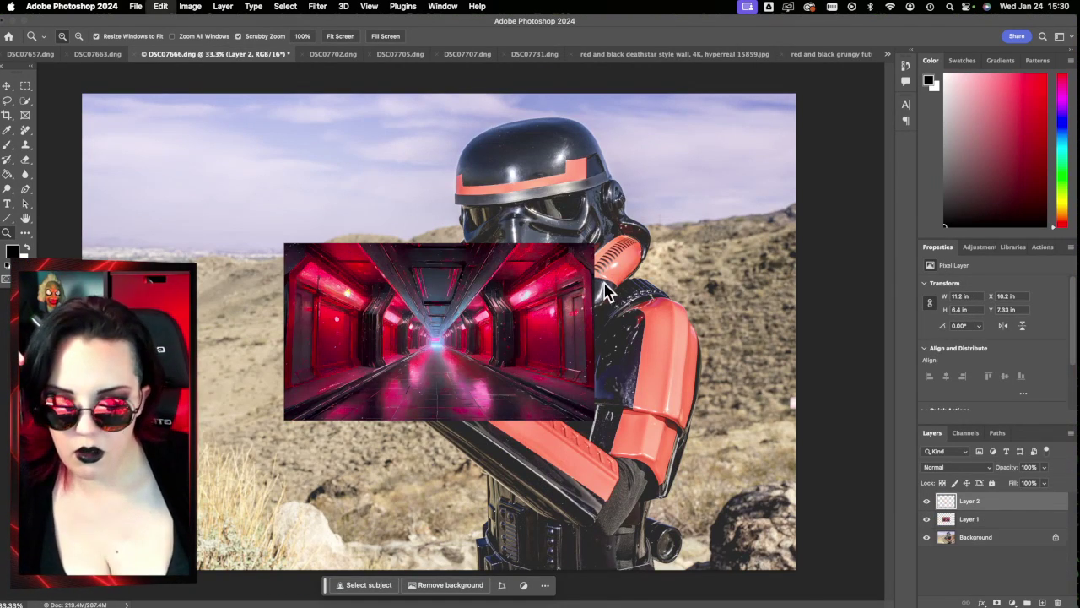
pyautogui.press('super+v')
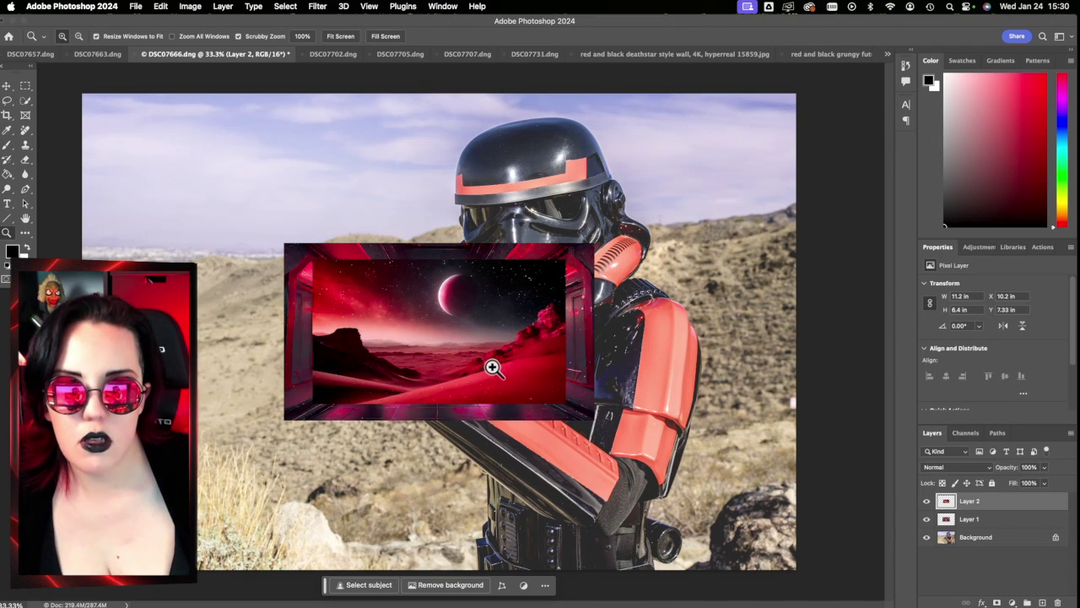
# Step: Close the red and black space desert scene 59792 document and return to DSC07666.dng
pyautogui.click(887, 55)
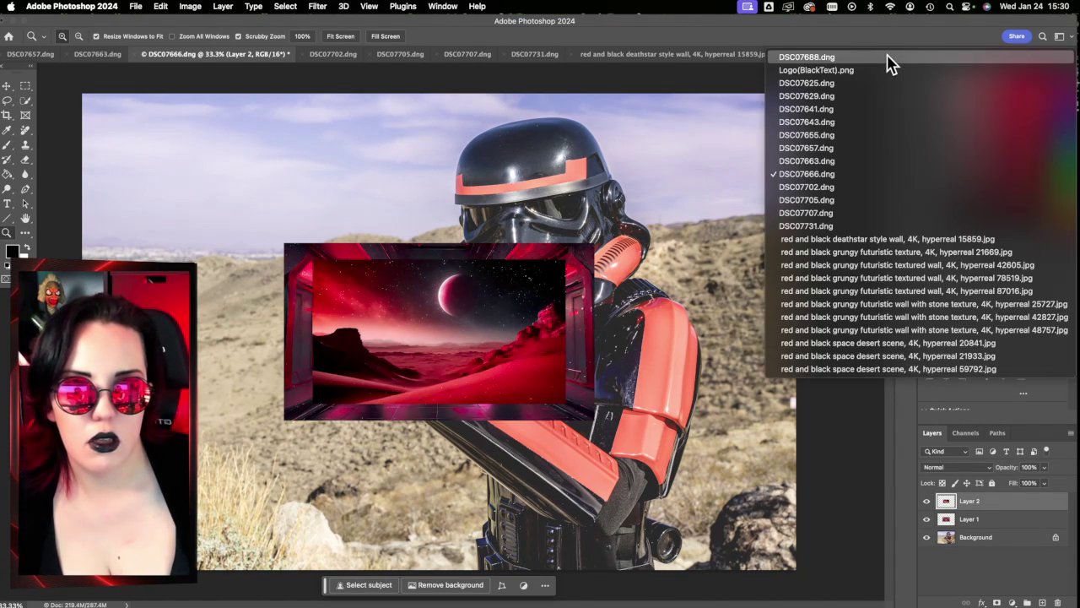
pyautogui.click(865, 372)
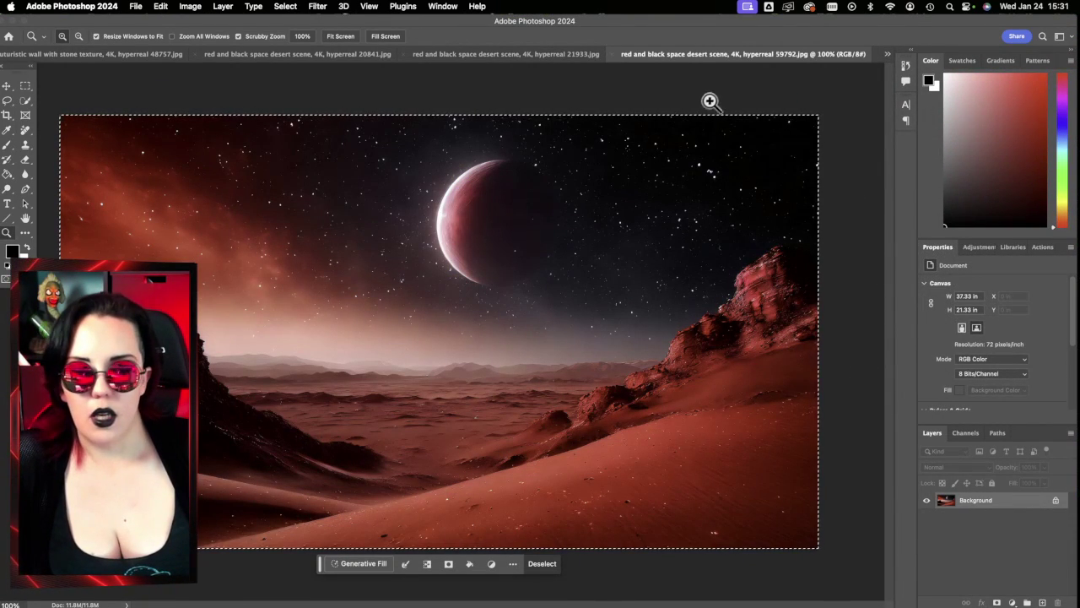
pyautogui.hotkey('ctrl', 'Tab')
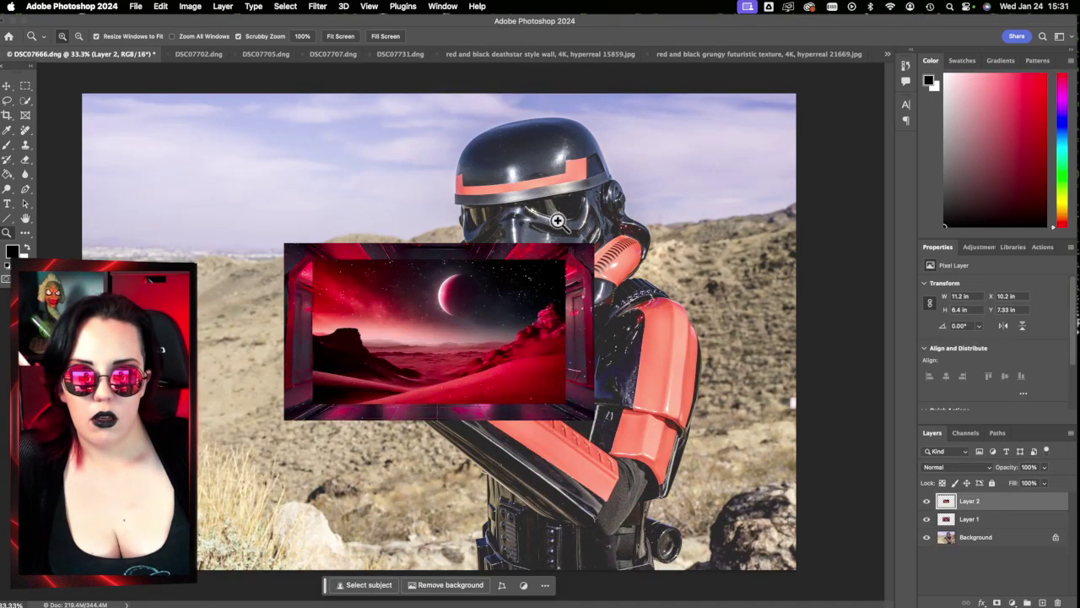
# Step: Resize the red and black space desert scene 21933 image using the 11 x 14 in 300 dpi preset
pyautogui.click(889, 58)
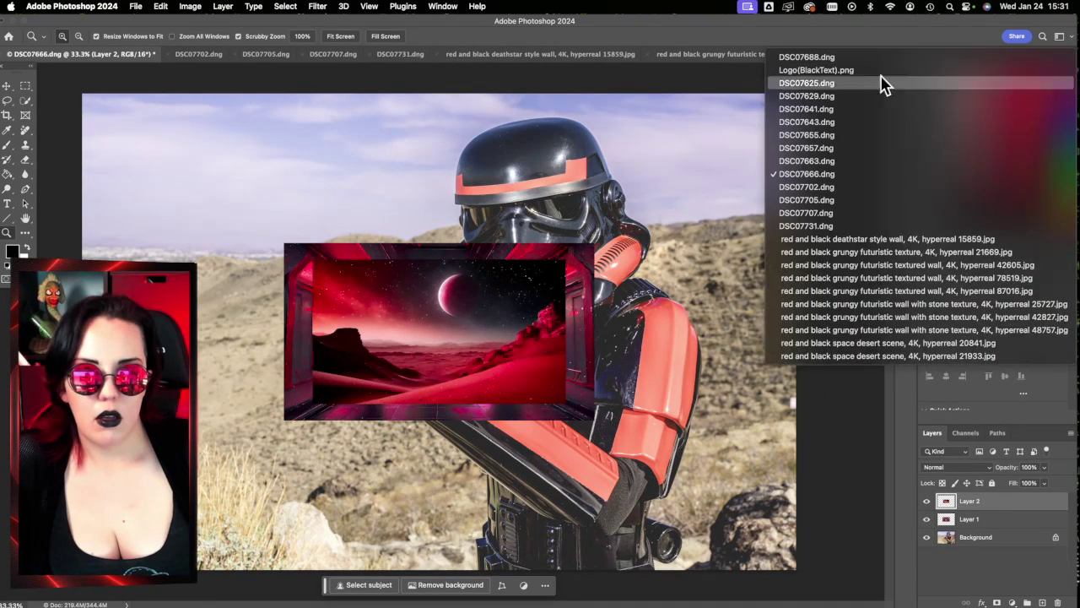
pyautogui.click(815, 361)
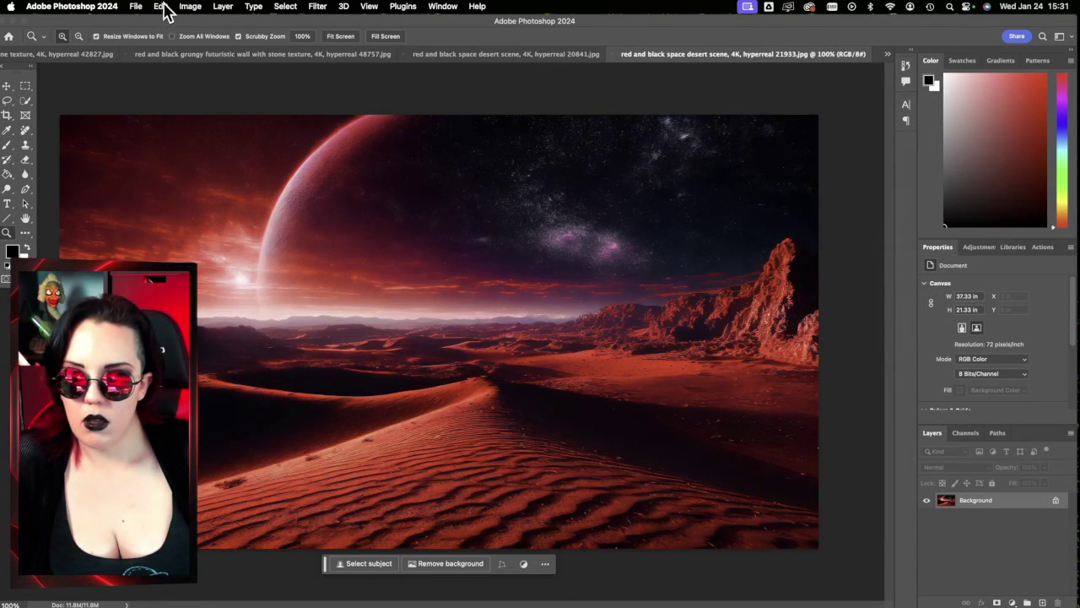
pyautogui.click(190, 7)
pyautogui.click(205, 107)
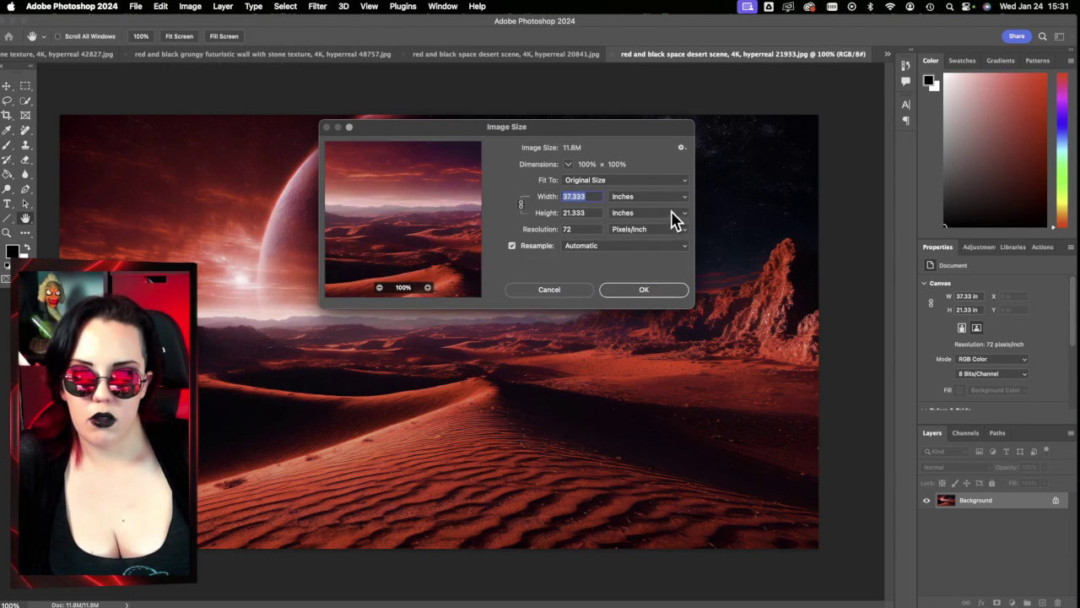
pyautogui.click(663, 183)
pyautogui.click(647, 341)
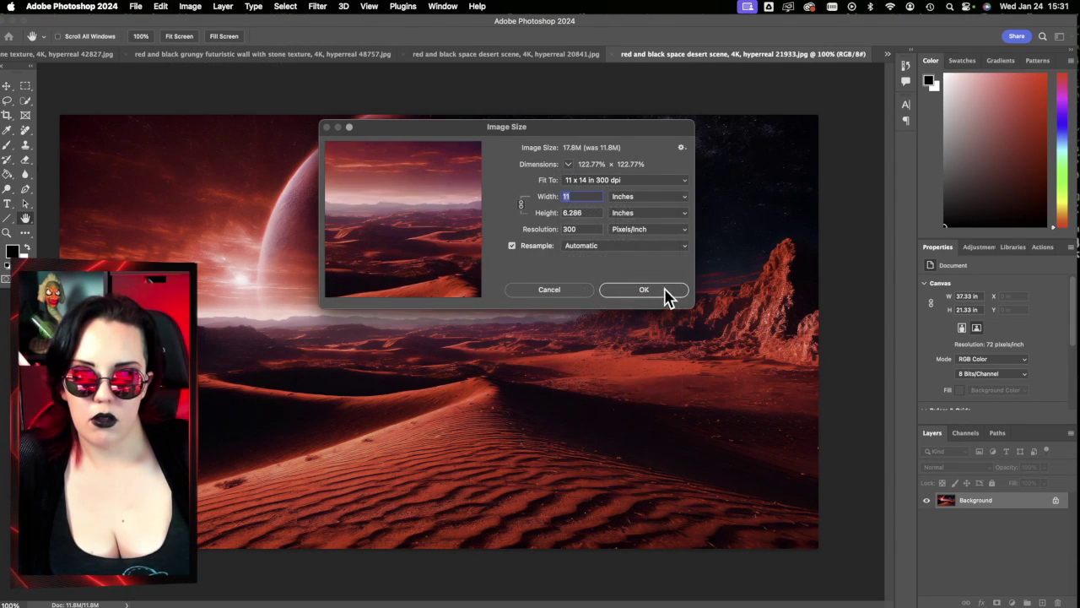
pyautogui.click(667, 291)
# Step: Select the entire desert scene 21933 image and close its document, saving it as a progressive JPEG at maximum quality 12
pyautogui.press('super+a')
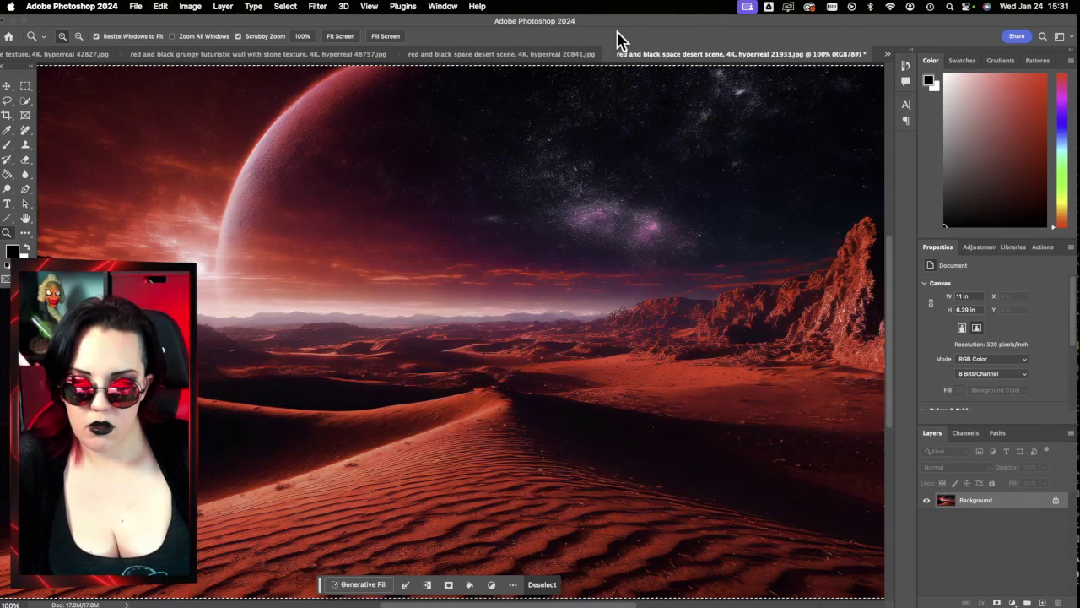
pyautogui.click(550, 235)
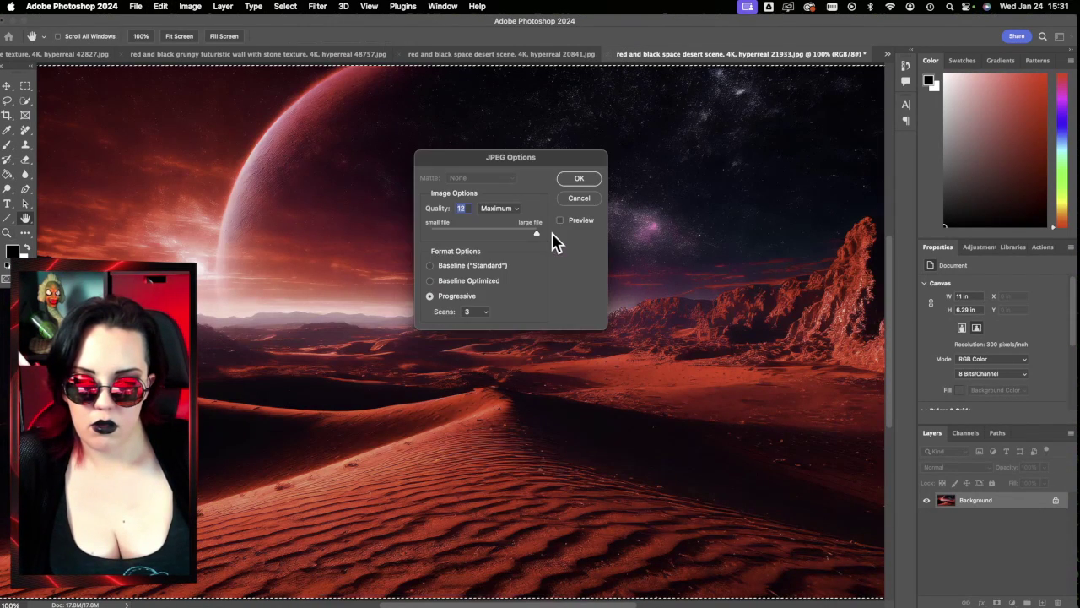
pyautogui.click(581, 177)
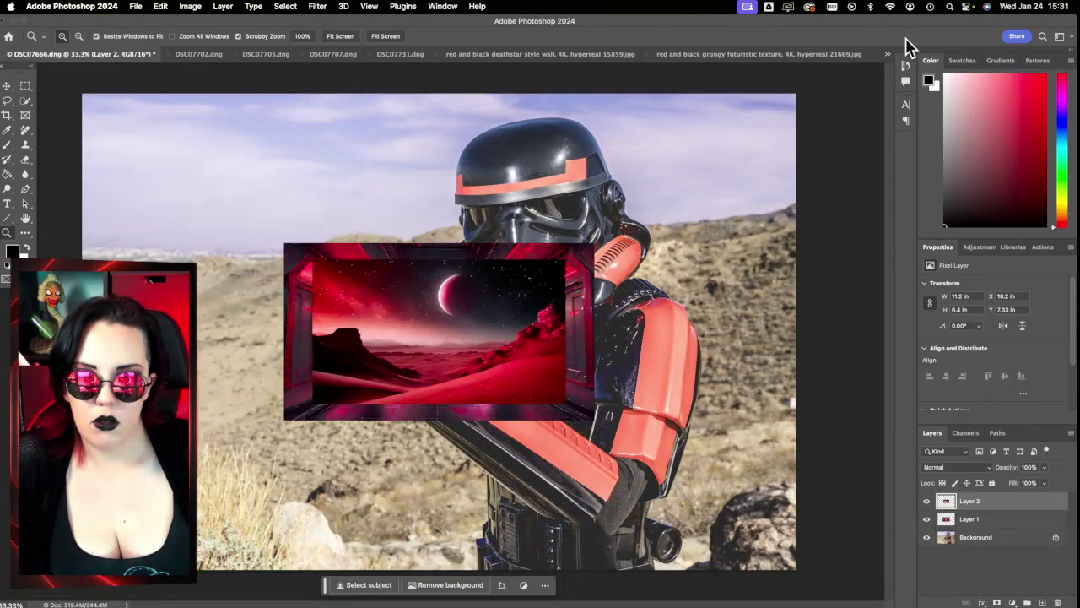
# Step: Resize the red and black grungy futuristic texture 21669 image using the 11 x 14 in 300 dpi preset
pyautogui.click(837, 58)
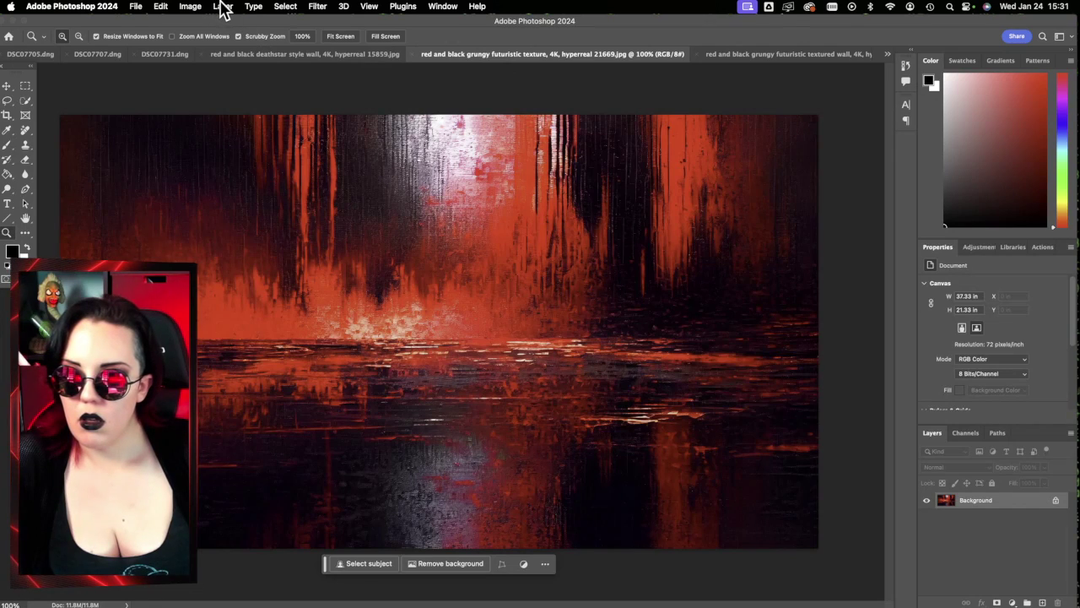
pyautogui.click(191, 7)
pyautogui.click(218, 108)
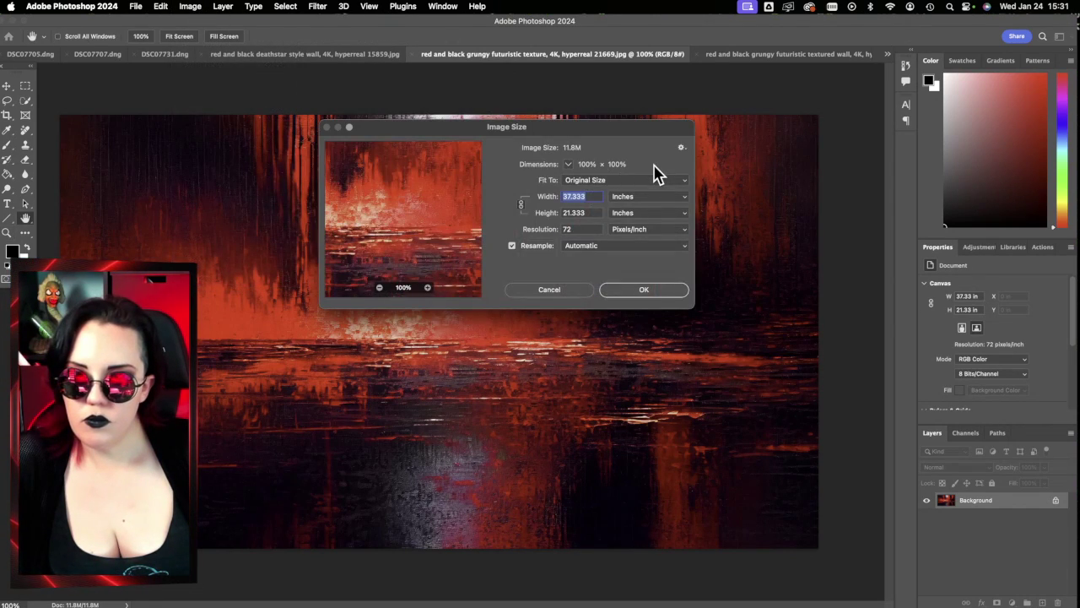
pyautogui.click(634, 187)
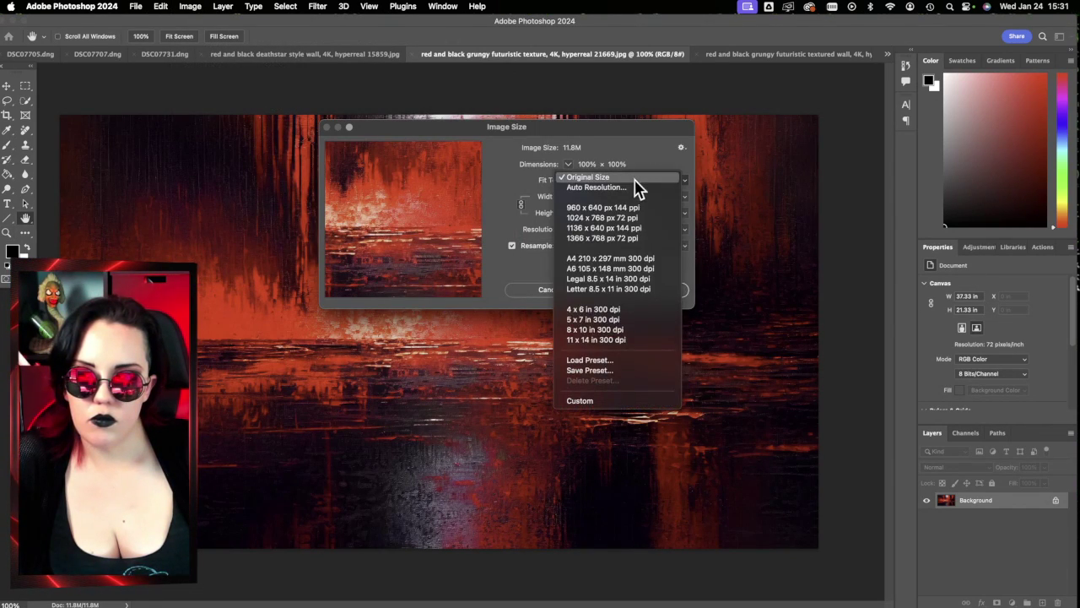
pyautogui.click(648, 337)
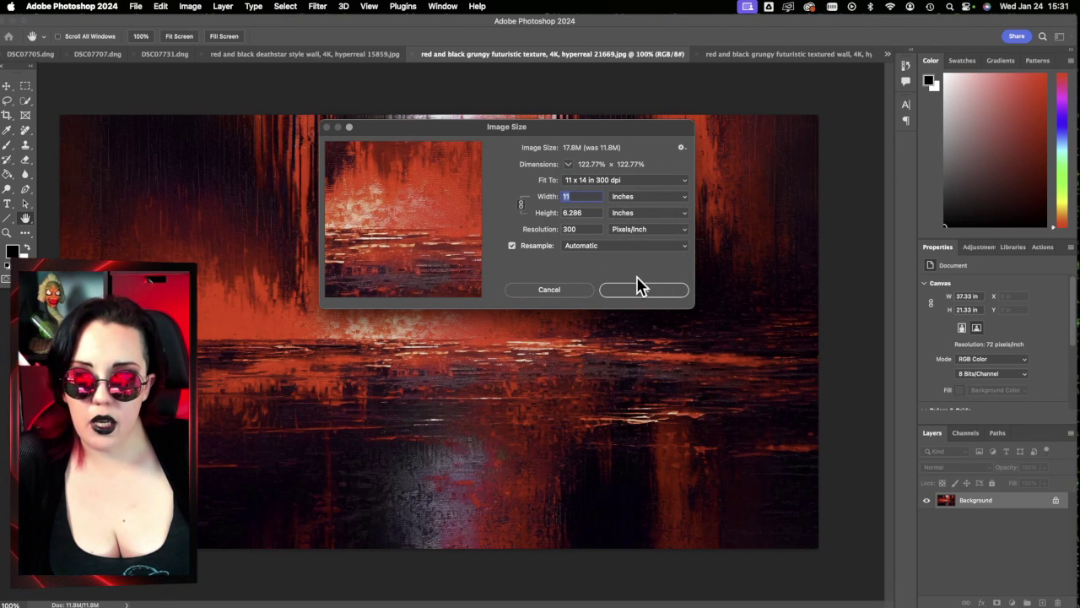
pyautogui.click(633, 296)
# Step: Close the grungy futuristic texture 21669 document, saving it as a progressive JPEG at maximum quality 12
pyautogui.press('z')
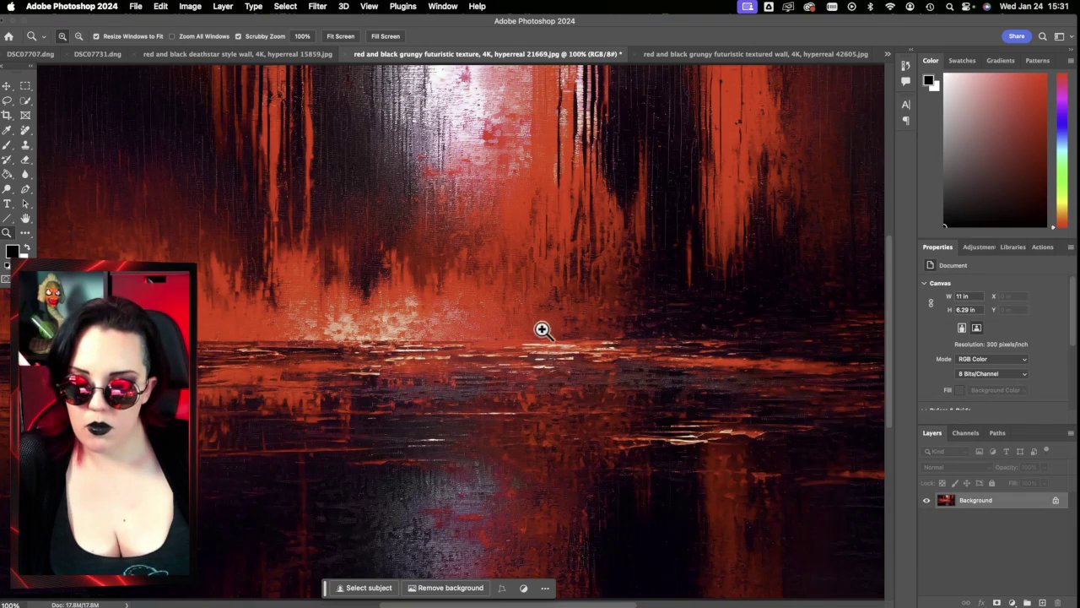
pyautogui.click(344, 54)
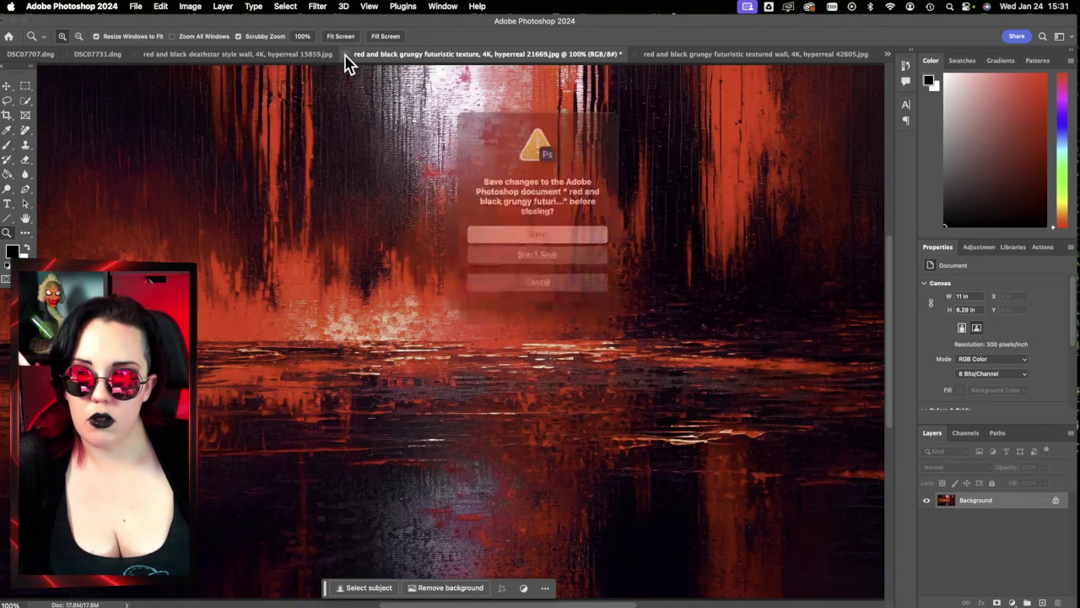
pyautogui.click(588, 241)
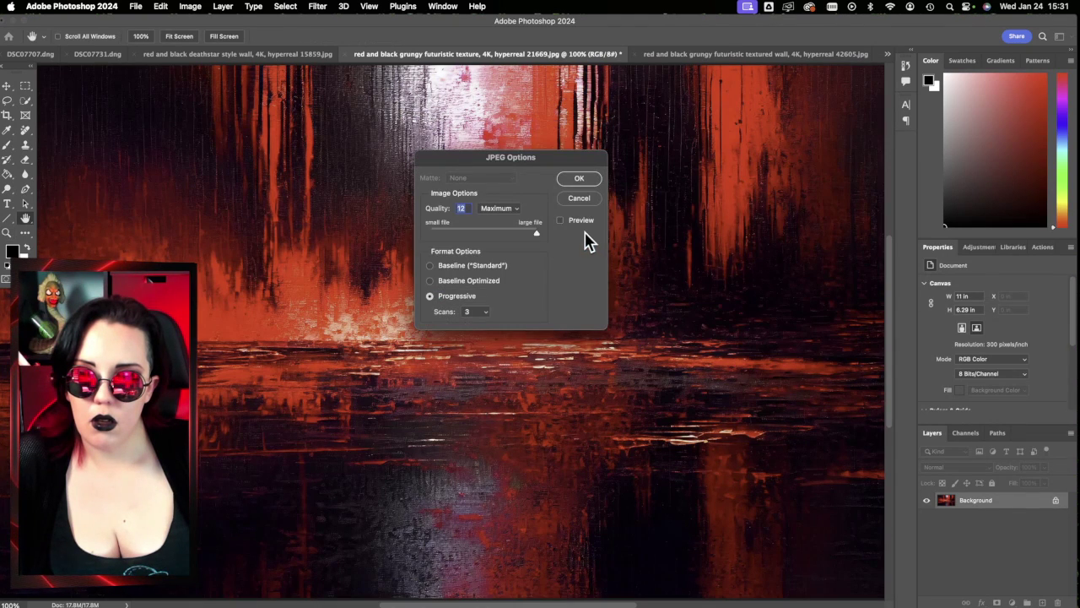
pyautogui.click(577, 180)
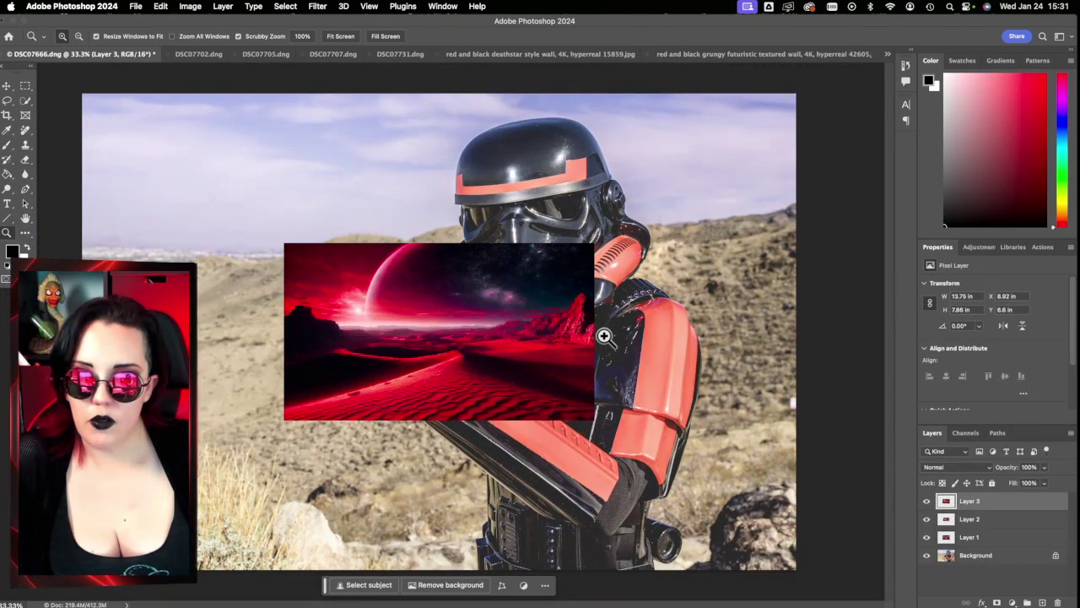
# Step: Compare the red and black deathstar style wall 15859 image with the cosplay photo DSC07731.dng
pyautogui.click(571, 56)
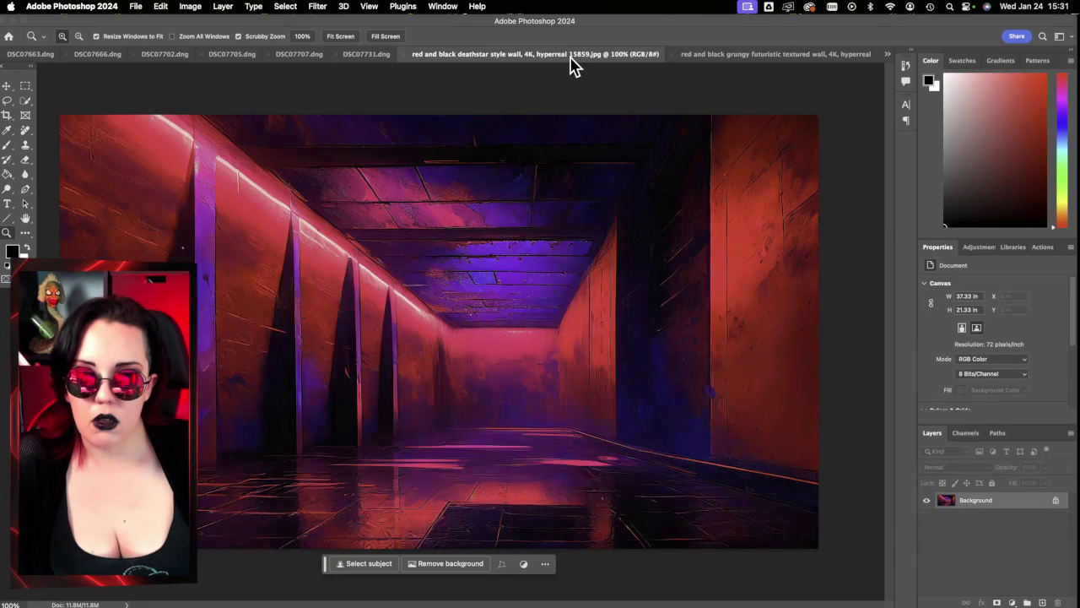
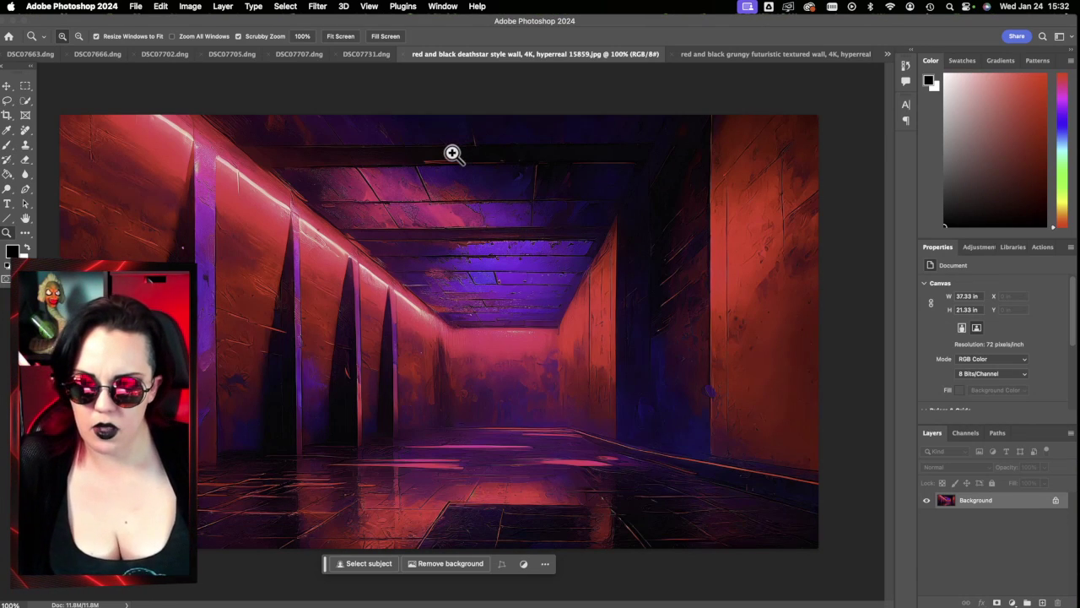
pyautogui.click(367, 54)
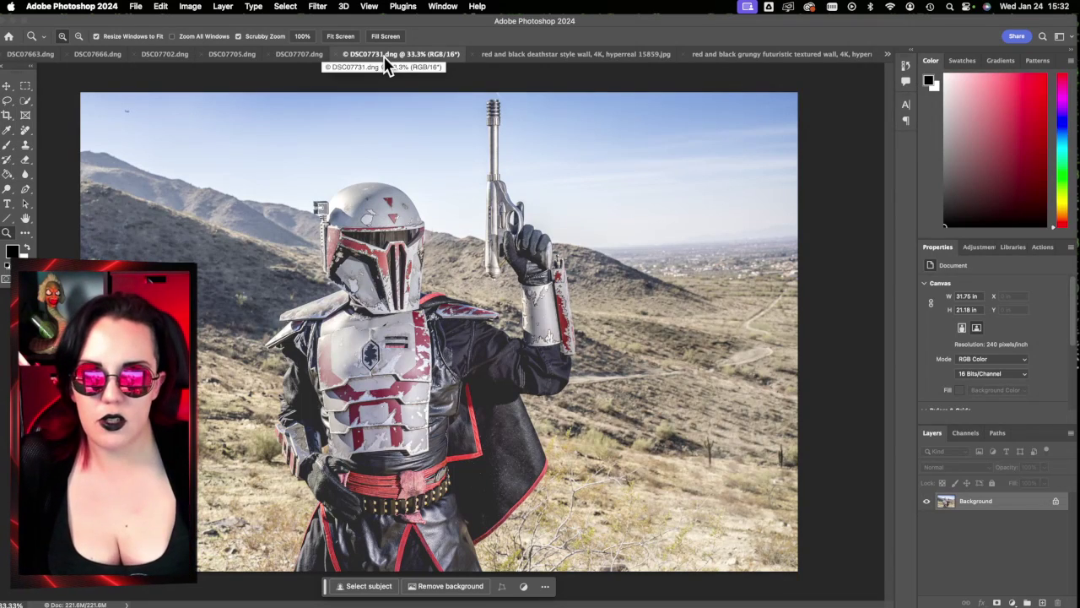
pyautogui.click(599, 56)
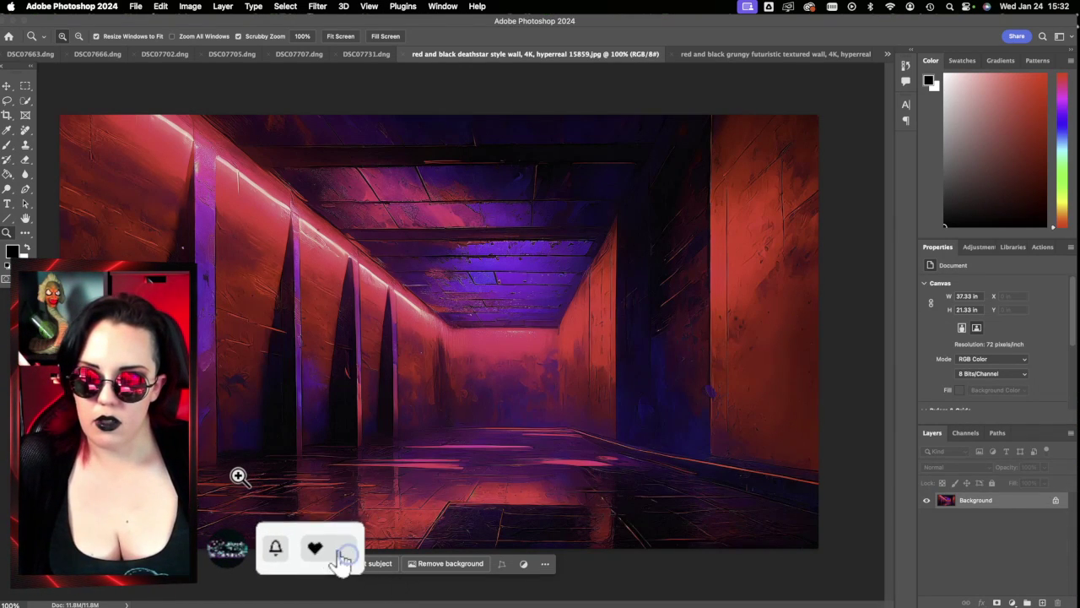
# Step: Resize the deathstar style wall 15859 image using the 11 x 14 in 300 dpi preset and select the entire image
pyautogui.click(189, 7)
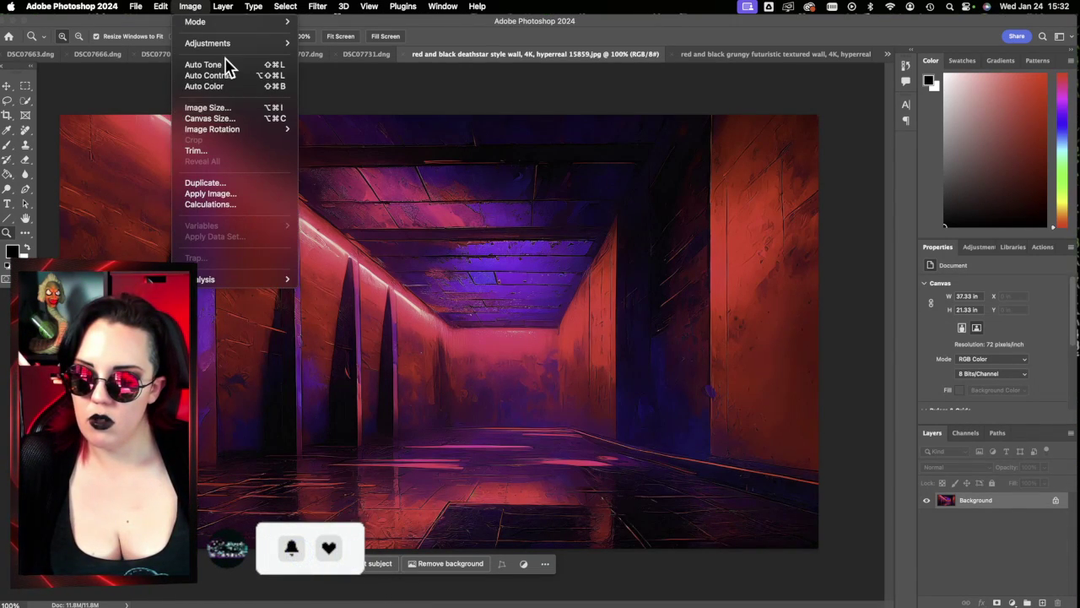
pyautogui.click(237, 110)
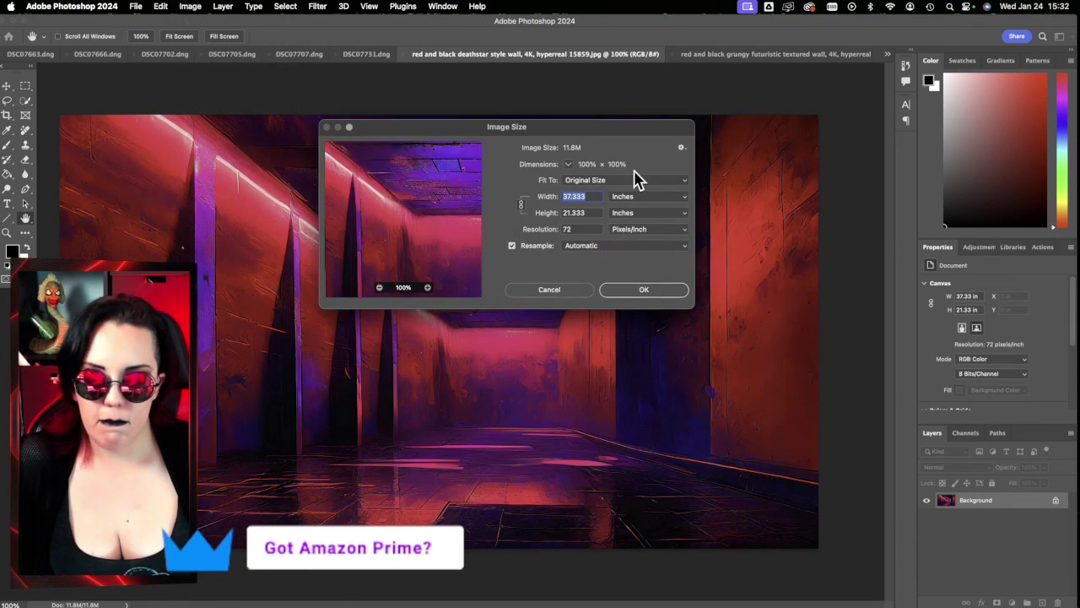
pyautogui.click(631, 182)
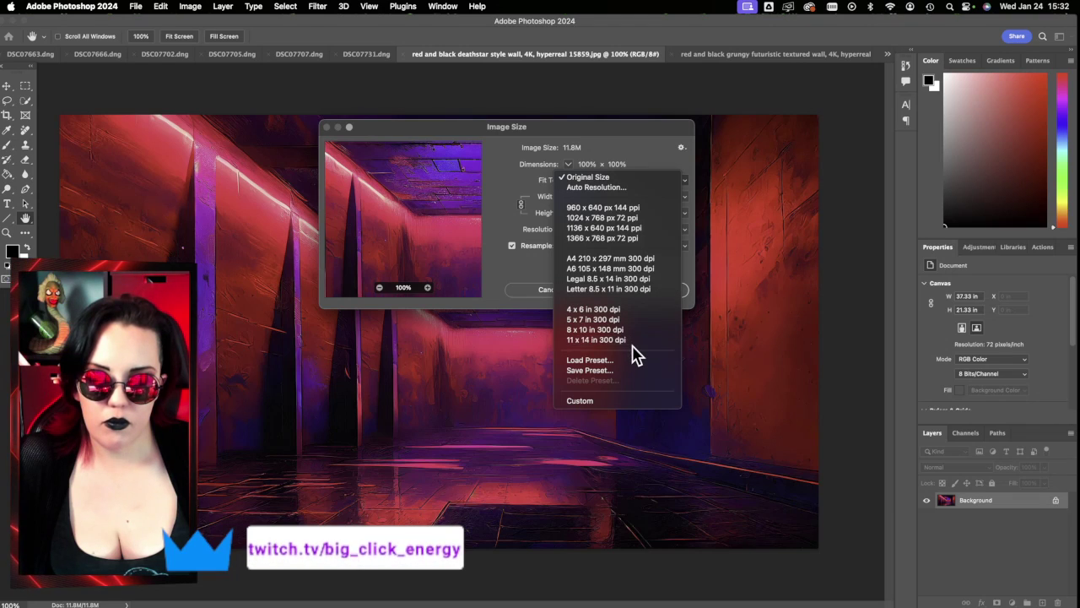
pyautogui.click(633, 340)
pyautogui.click(649, 292)
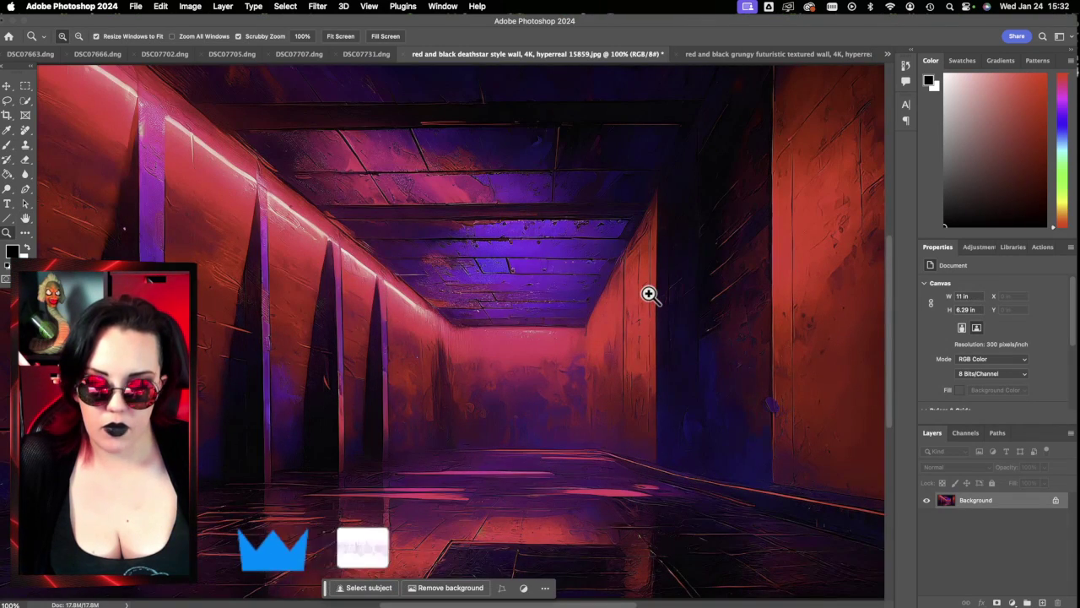
pyautogui.press('super+a')
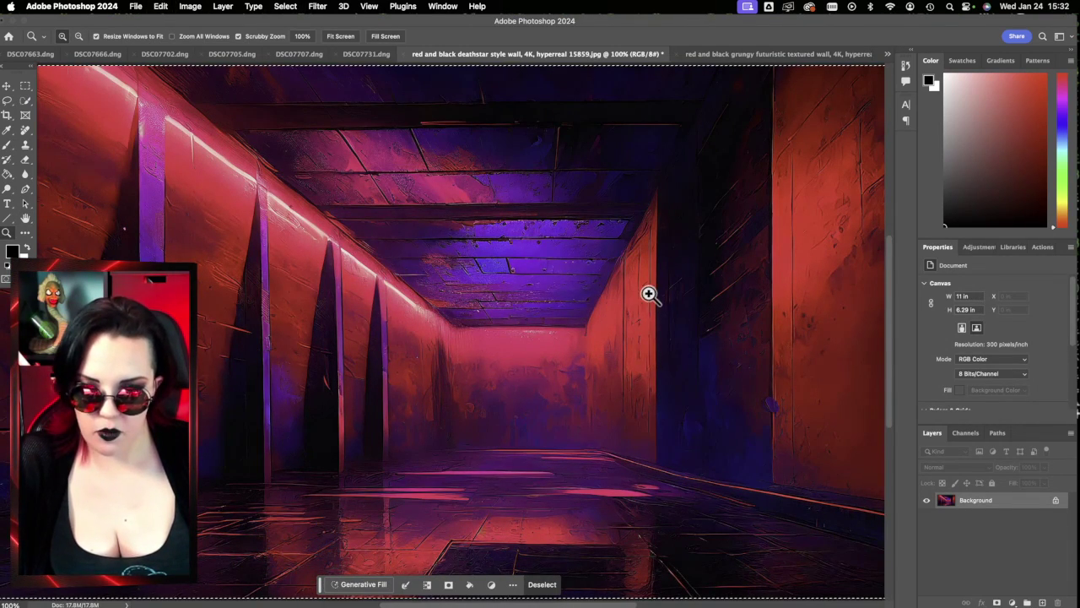
# Step: Close the deathstar style wall 15859 document with its changes saved, and paste the copied image into DSC07666.dng as a new layer
pyautogui.click(404, 54)
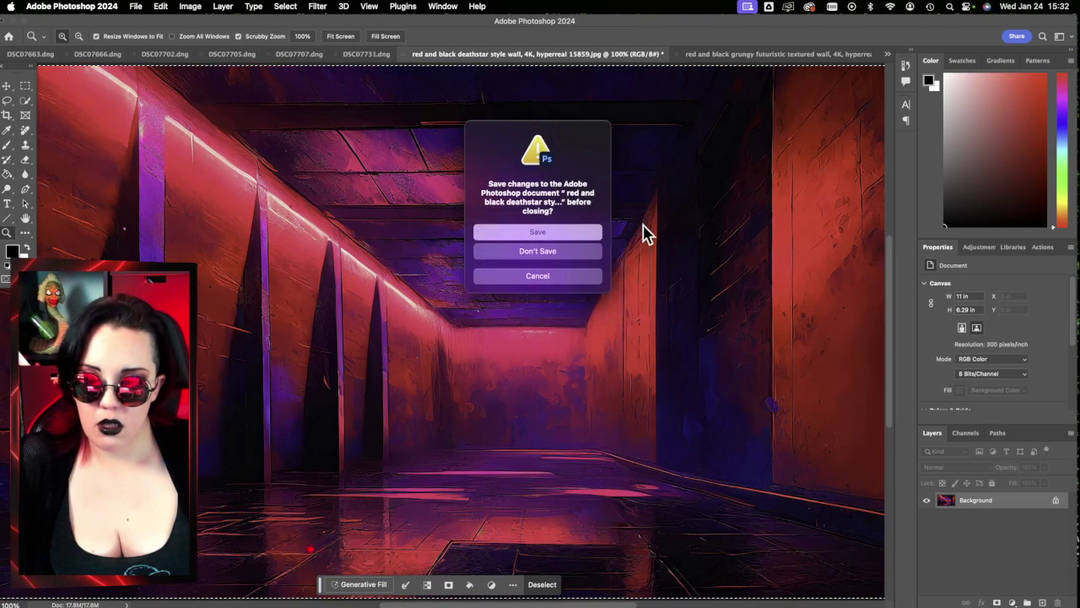
pyautogui.click(588, 231)
pyautogui.click(586, 181)
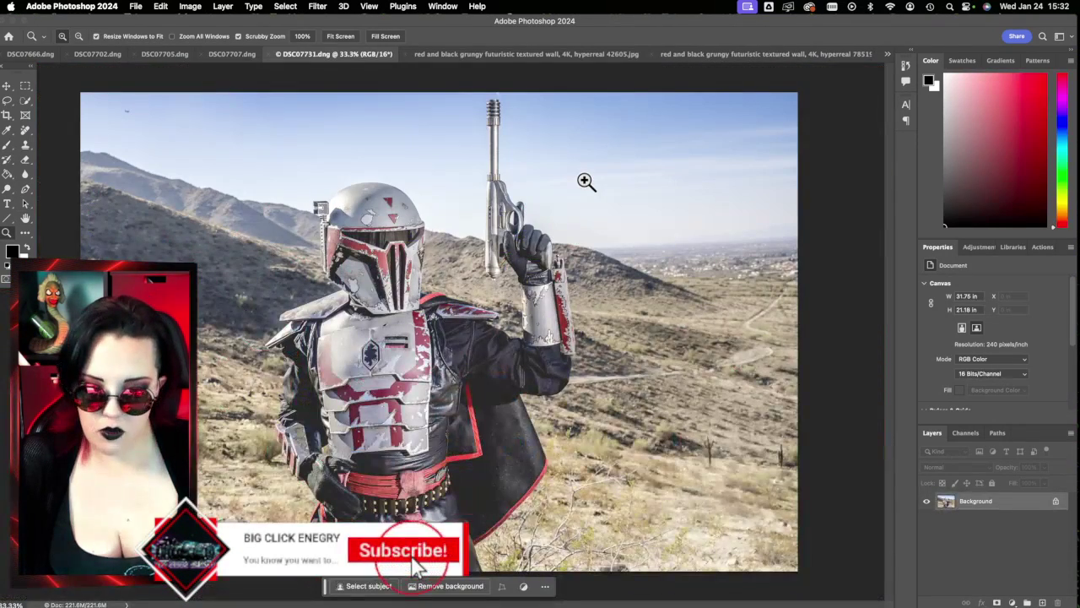
pyautogui.click(887, 54)
pyautogui.click(893, 177)
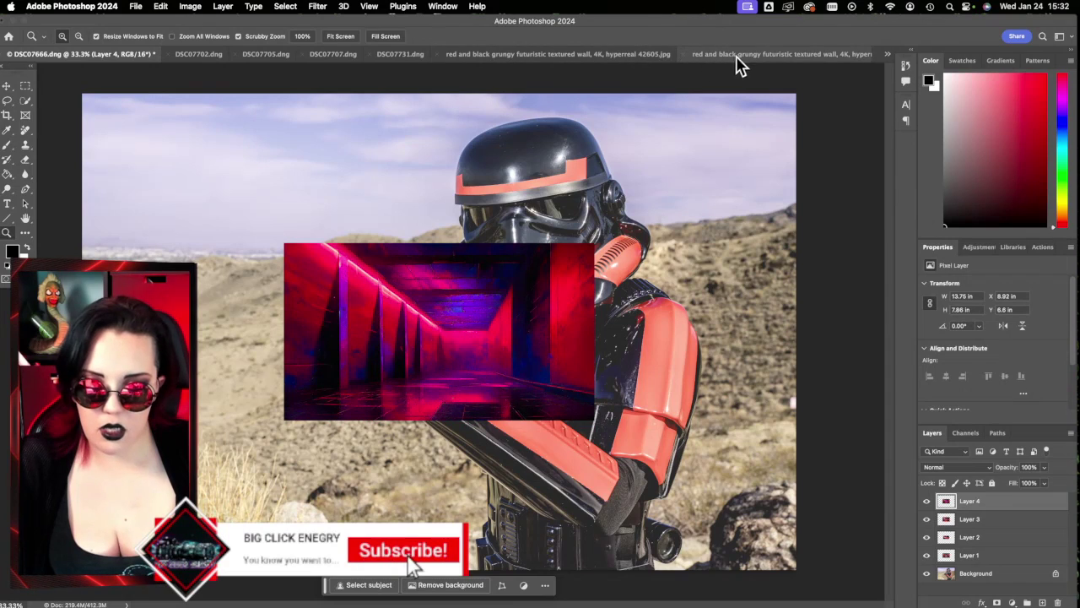
# Step: Resize the red and black grungy futuristic textured wall 78519 image using the 11 x 14 in 300 dpi preset
pyautogui.click(785, 58)
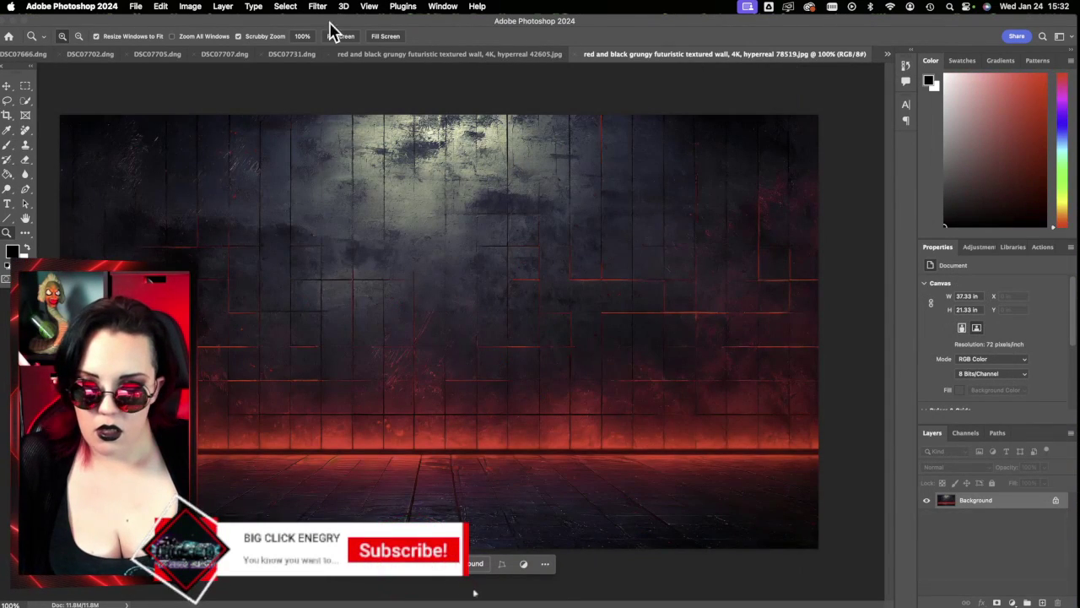
pyautogui.click(190, 7)
pyautogui.click(225, 110)
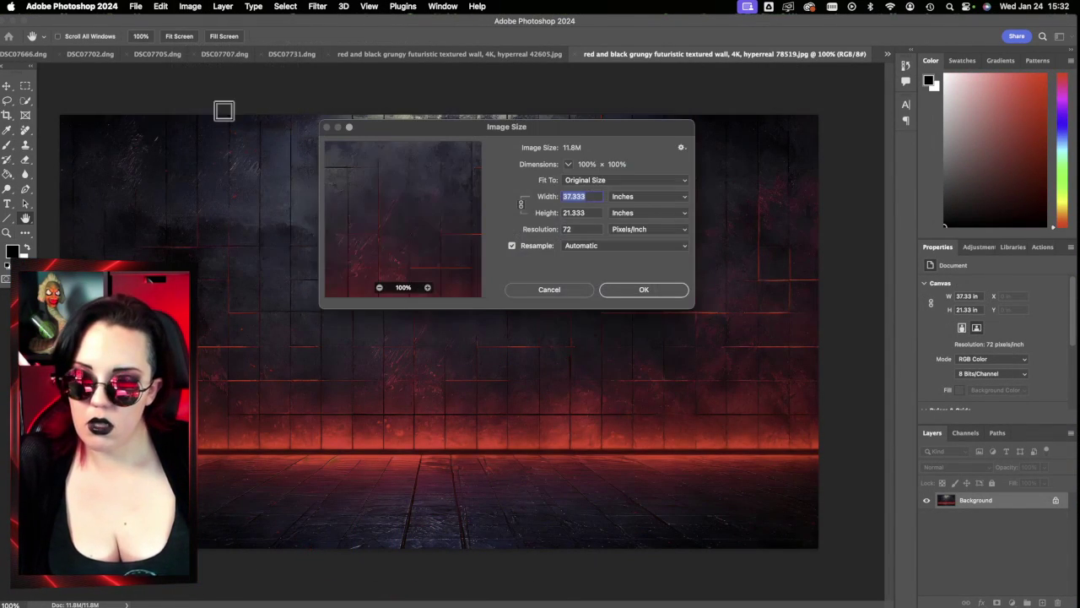
pyautogui.click(644, 182)
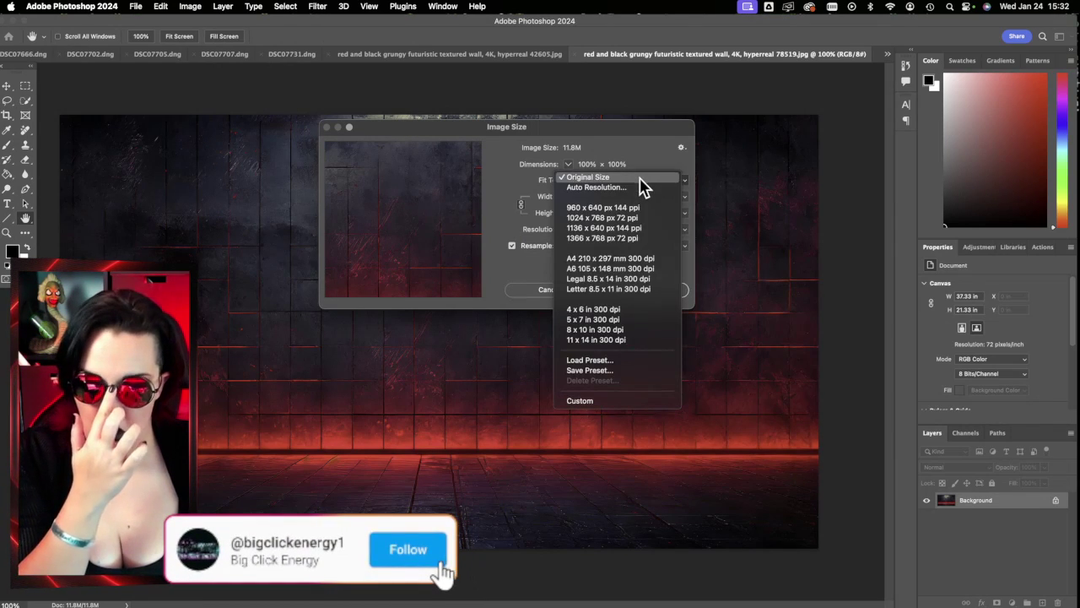
pyautogui.click(610, 340)
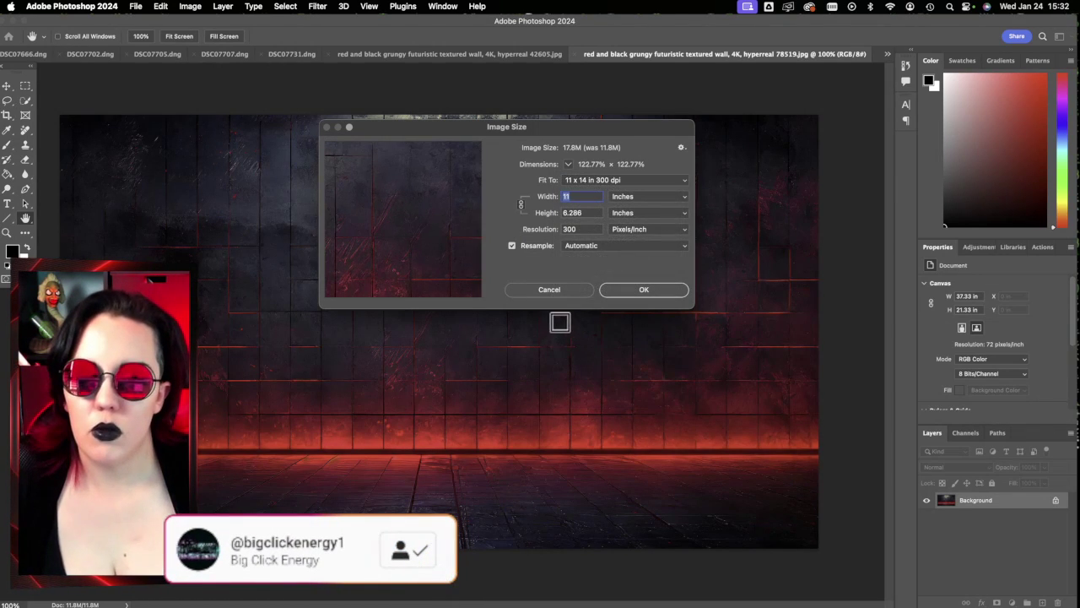
pyautogui.click(675, 293)
pyautogui.click(135, 7)
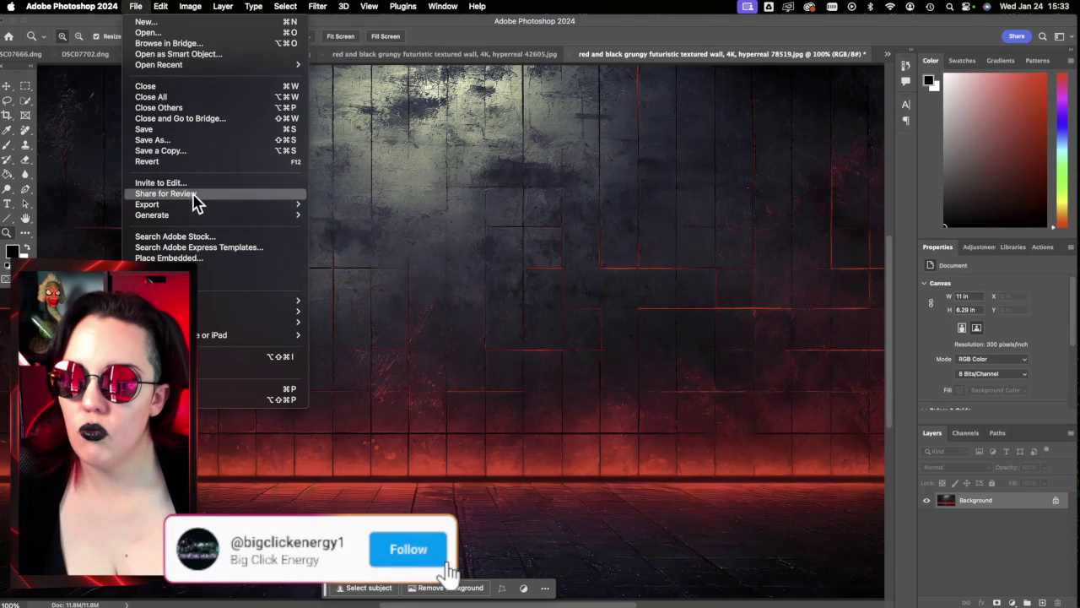
pyautogui.moveTo(200, 203)
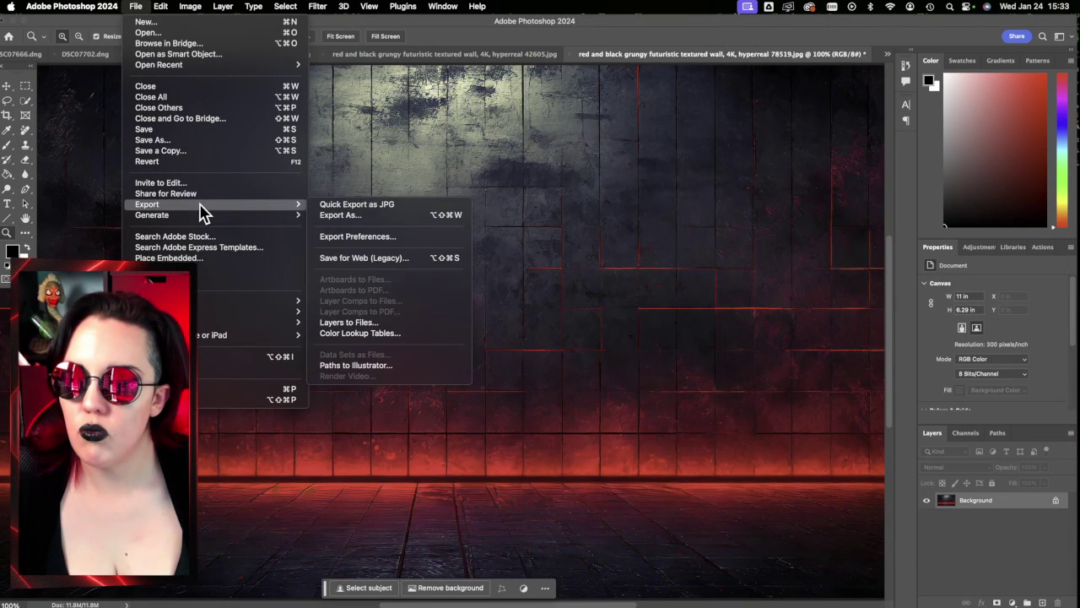
pyautogui.click(506, 173)
# Step: Paste the entire textured wall 78519 image into DSC07666.dng as a new layer, saving and closing its source document
pyautogui.press('super+a')
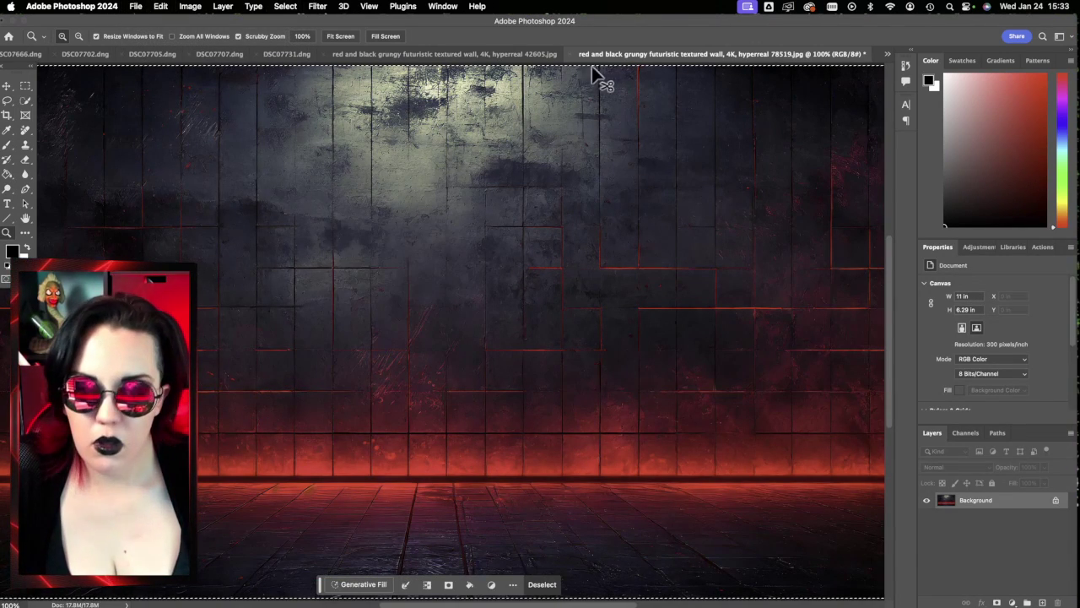
pyautogui.click(571, 54)
pyautogui.click(562, 234)
pyautogui.click(593, 181)
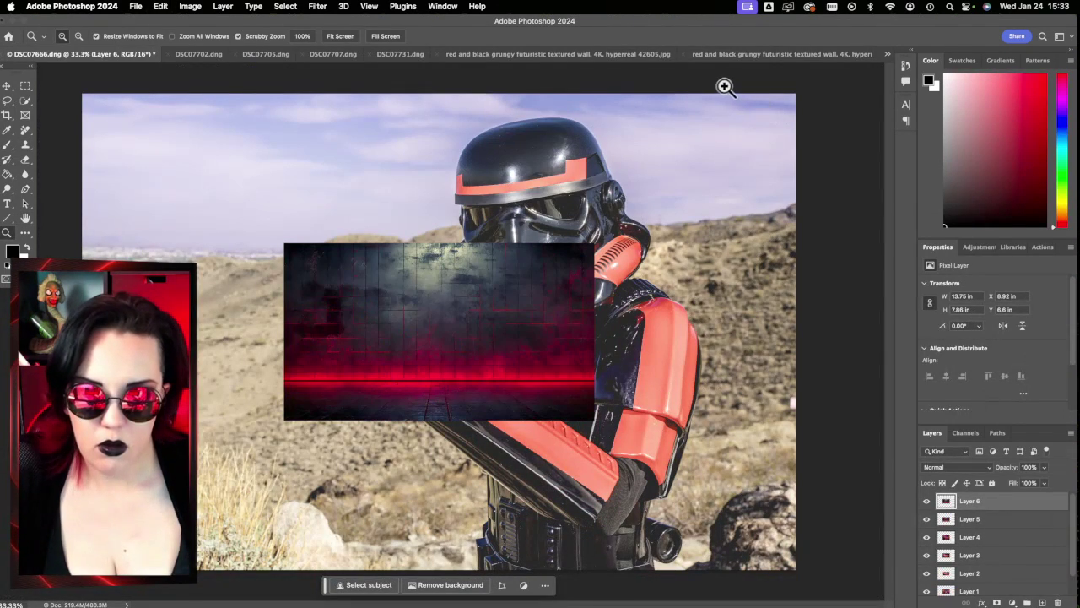
# Step: Resize the red and black grungy futuristic textured wall 87016 image using the 11 x 14 in 300 dpi preset
pyautogui.click(781, 57)
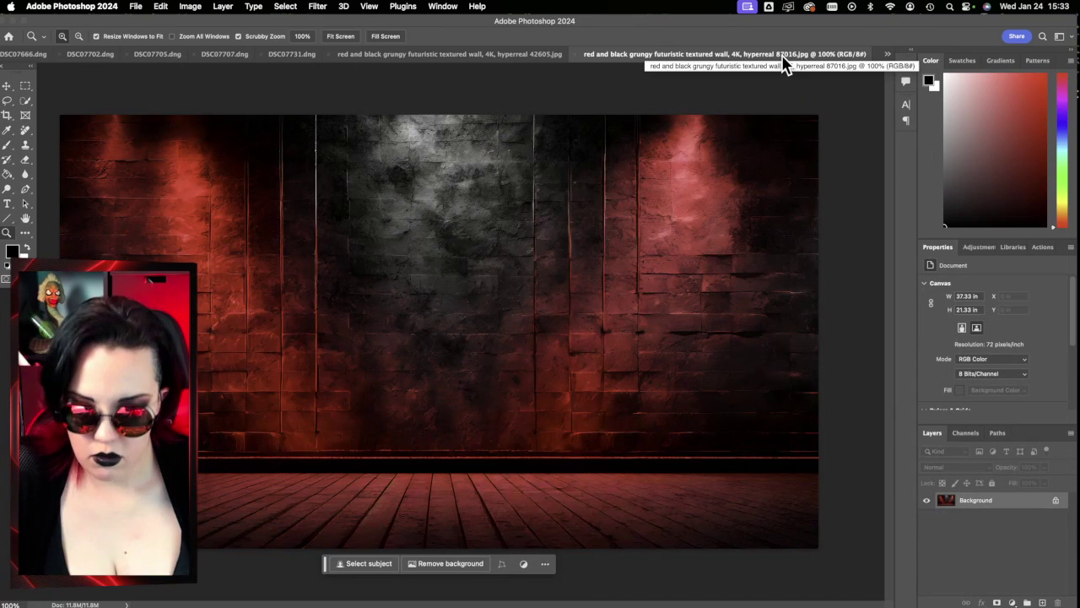
pyautogui.click(189, 7)
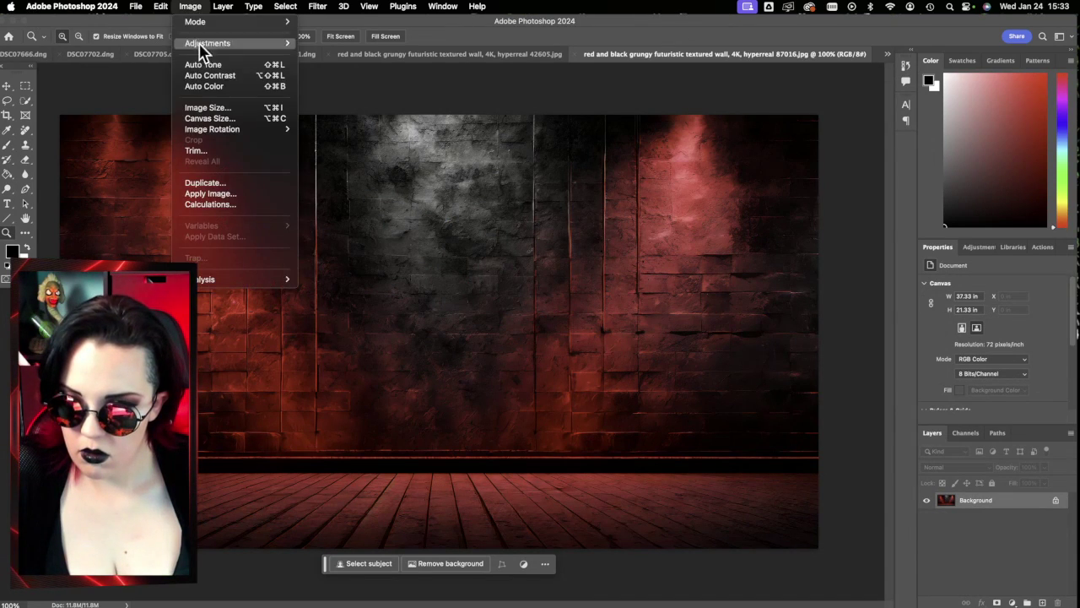
pyautogui.click(196, 107)
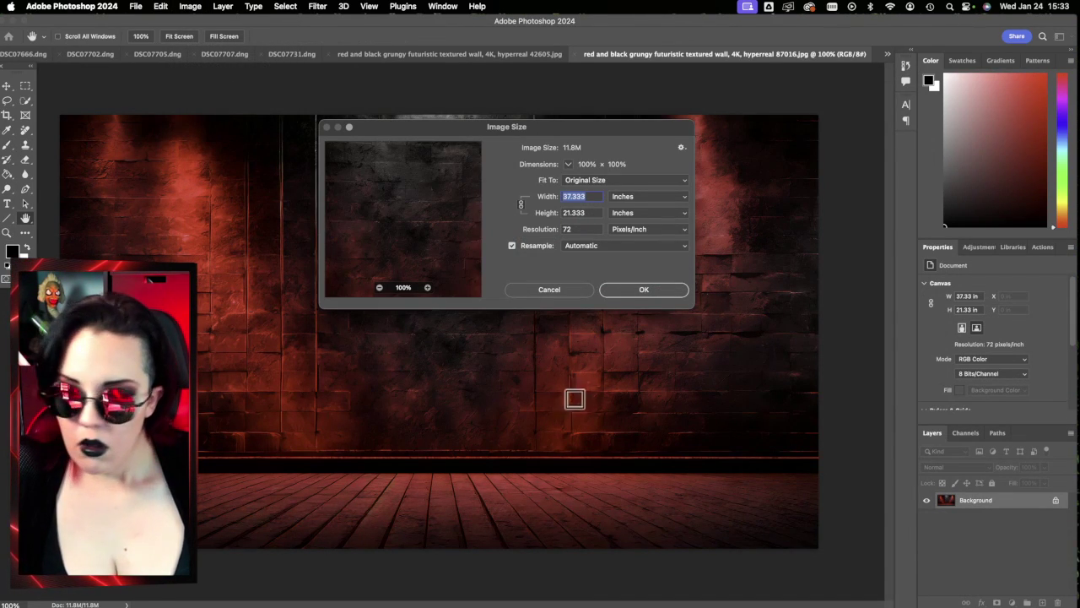
pyautogui.click(618, 180)
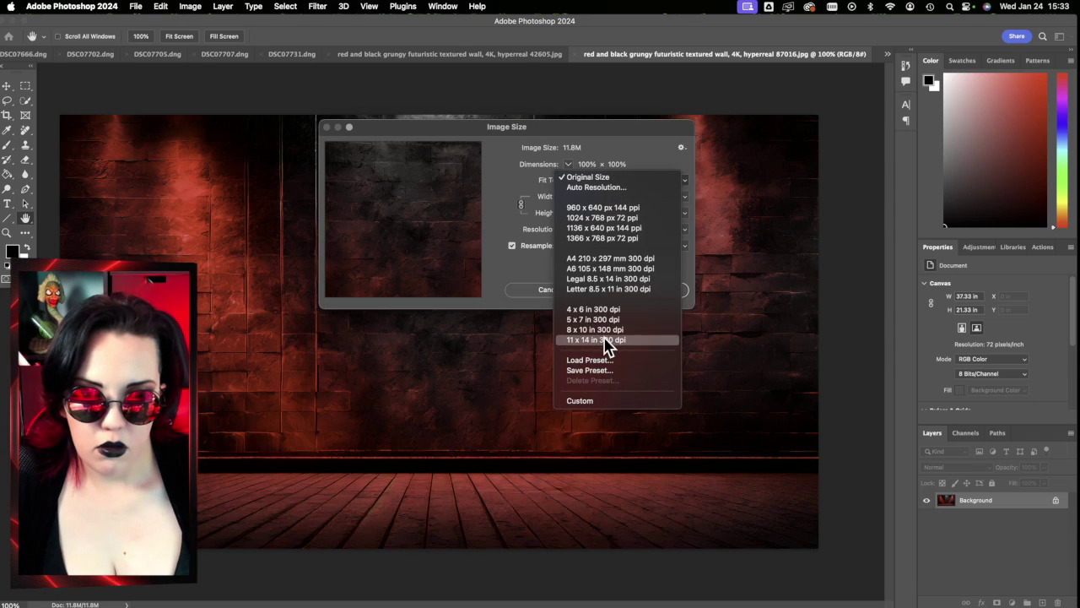
pyautogui.click(610, 340)
pyautogui.click(638, 289)
pyautogui.press('z')
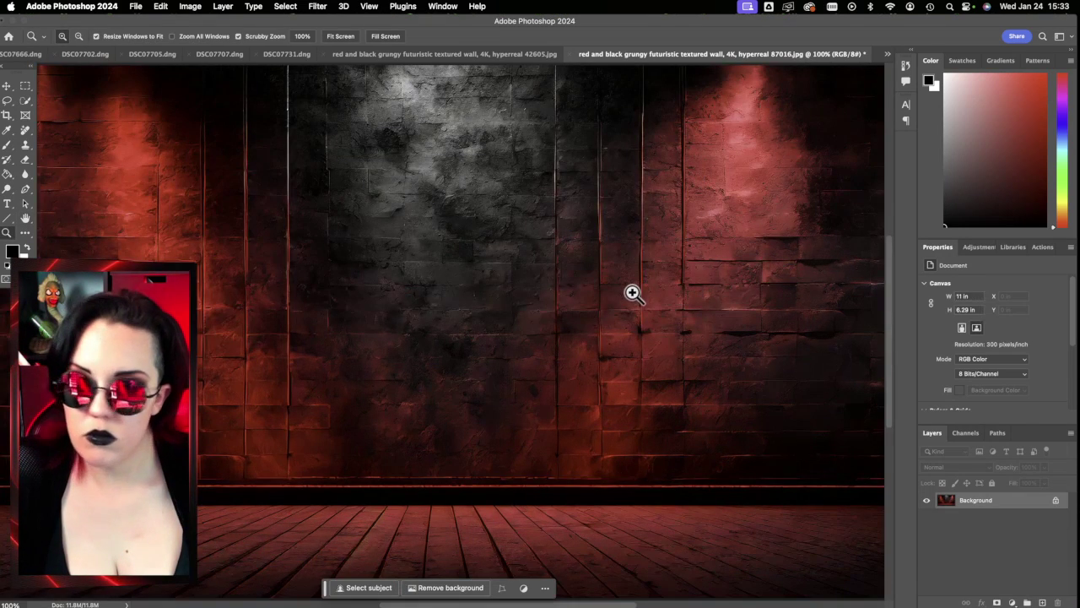
# Step: Paste the entire textured wall 87016 image into DSC07666.dng as a new layer, saving and closing its source document
pyautogui.press('super+a')
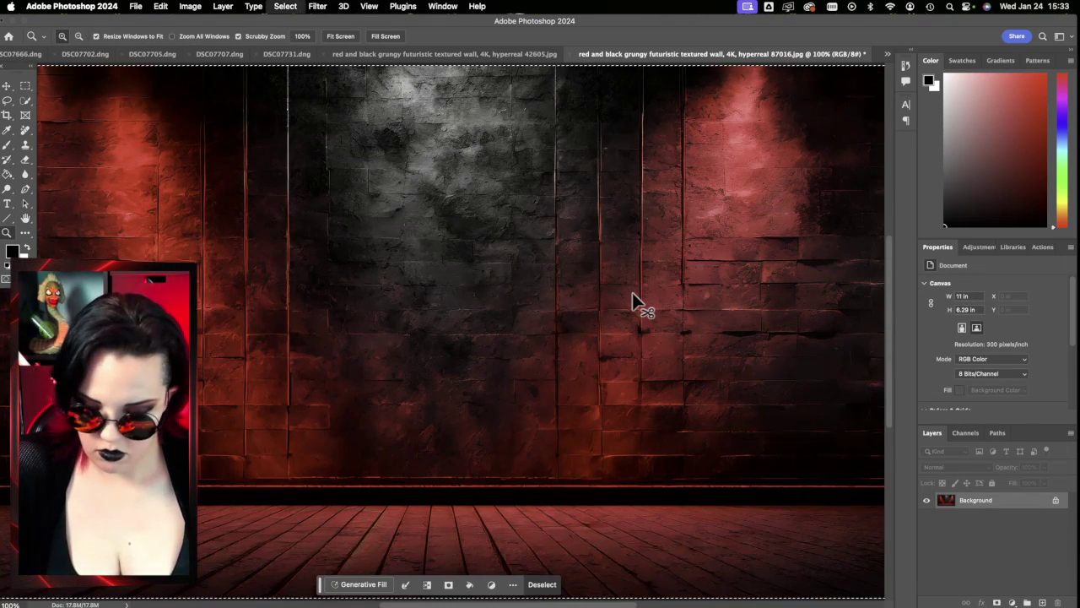
pyautogui.click(571, 54)
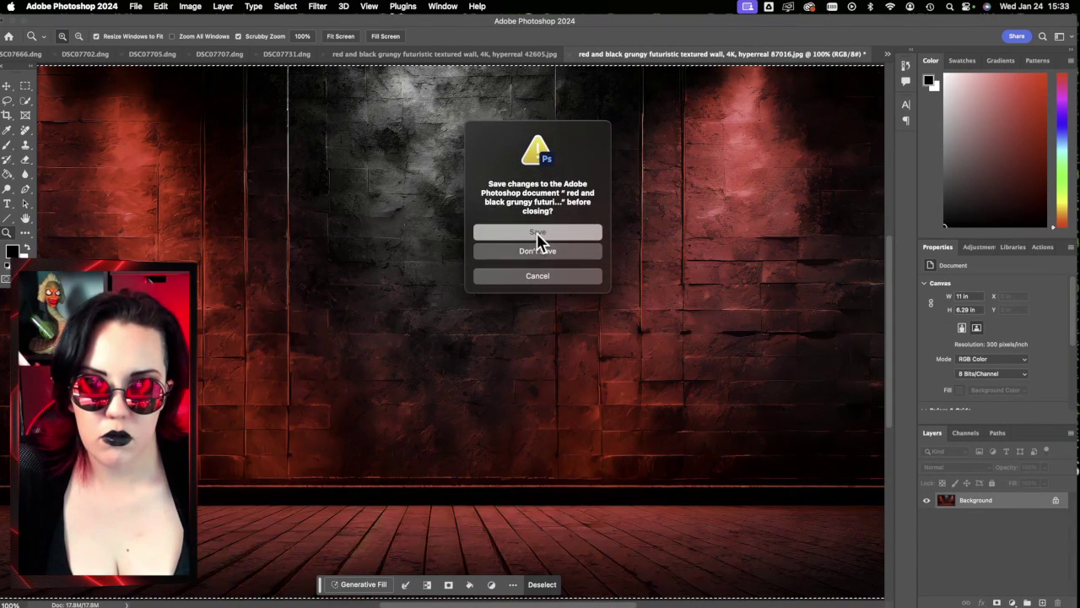
pyautogui.click(537, 232)
pyautogui.click(591, 182)
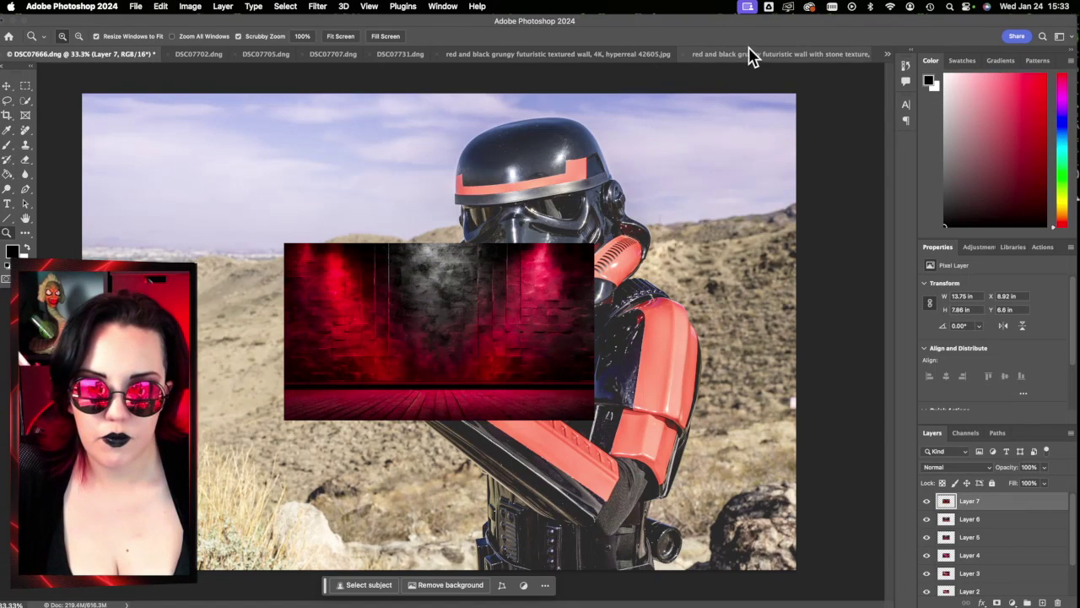
# Step: Resize the grungy futuristic wall with stone texture 25727 image using the 11 x 14 in 300 dpi preset
pyautogui.click(746, 57)
pyautogui.click(189, 9)
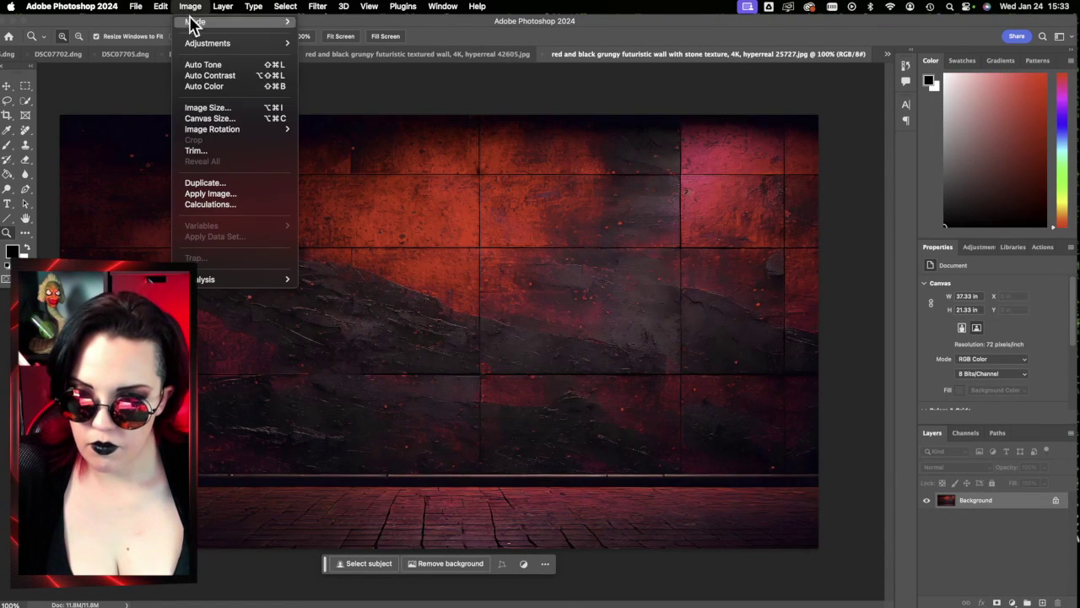
pyautogui.click(201, 107)
pyautogui.click(585, 178)
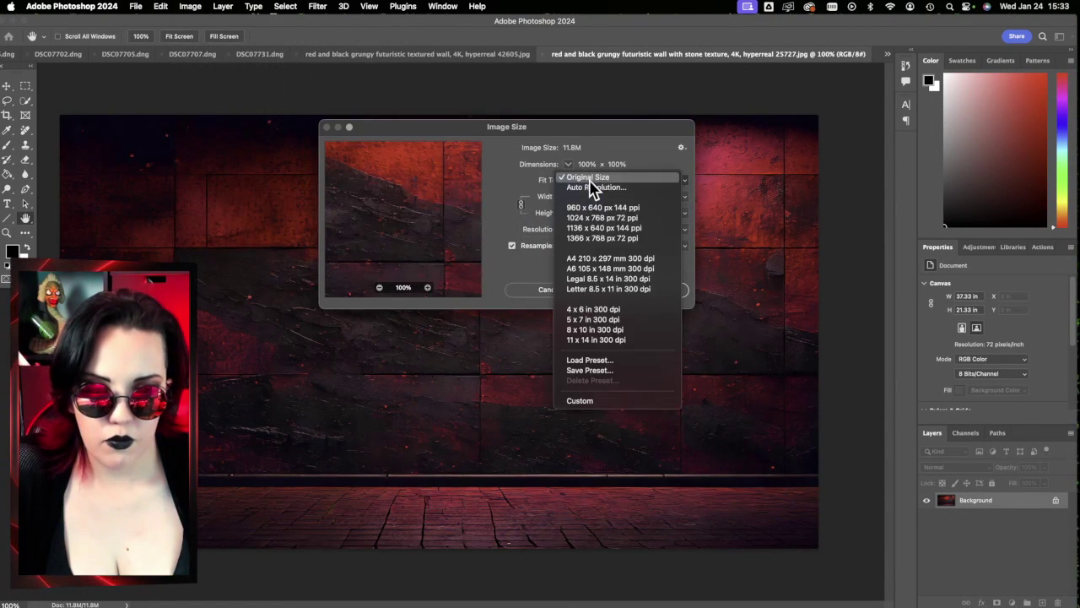
pyautogui.click(617, 343)
pyautogui.click(643, 290)
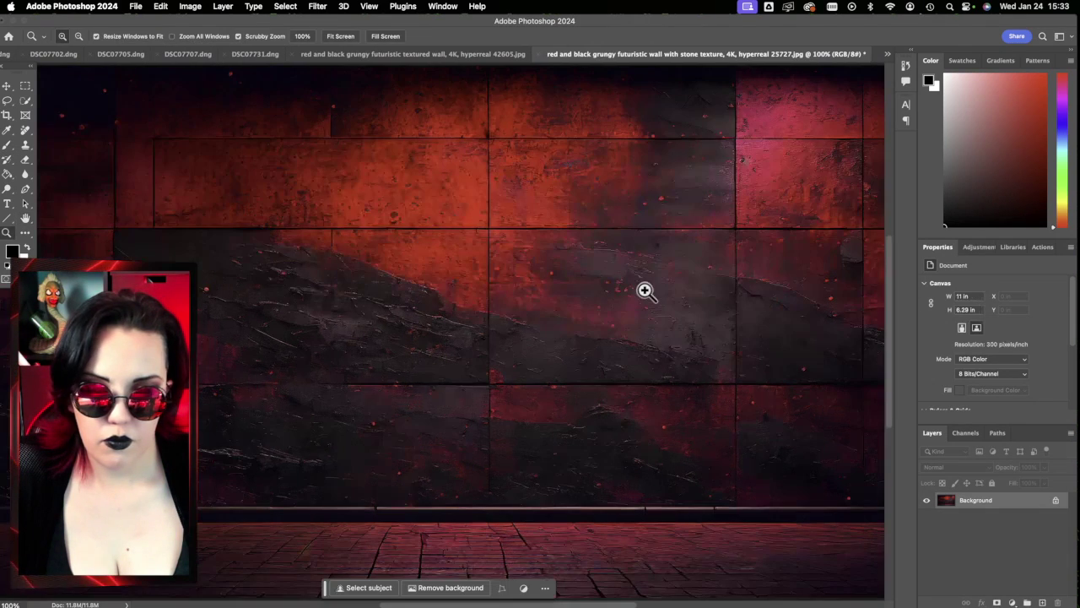
# Step: Paste the entire stone texture 25727 image into DSC07666.dng as a new layer, saving and closing its source document
pyautogui.hotkey('ctrl', 'a')
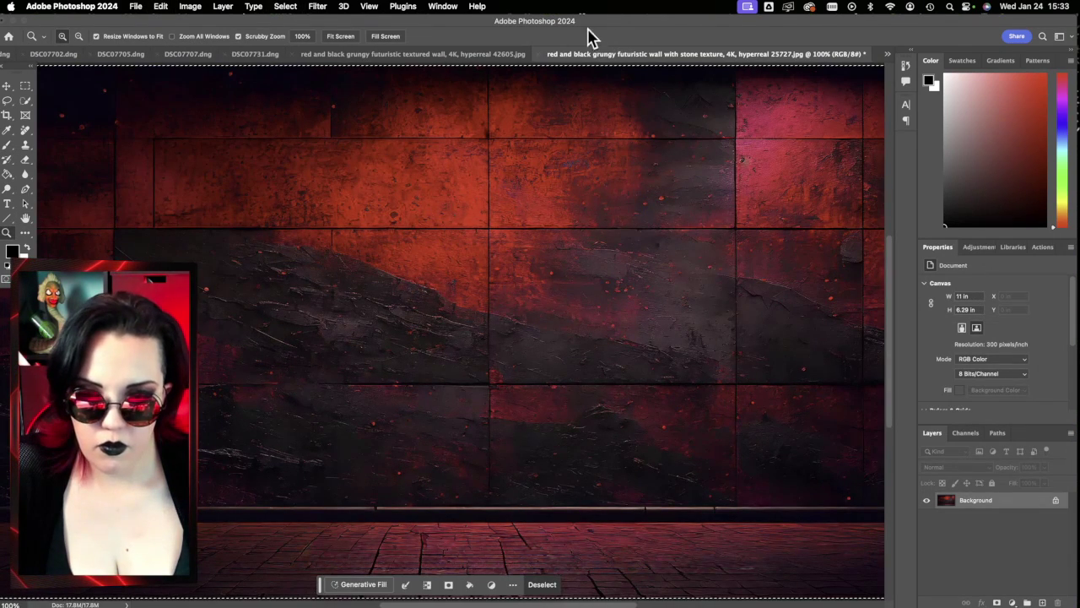
pyautogui.click(541, 56)
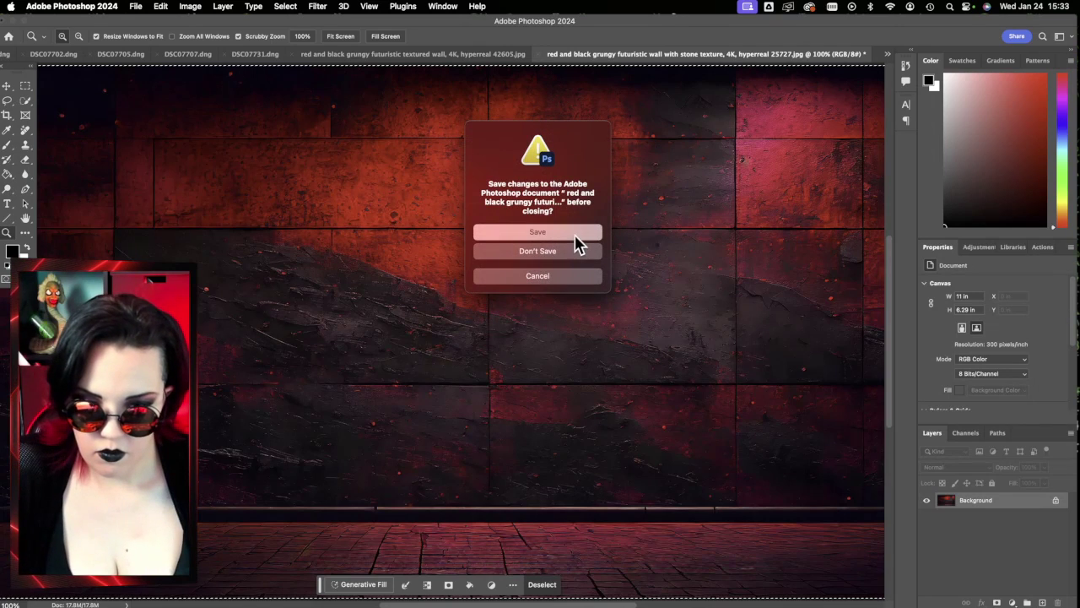
pyautogui.click(574, 233)
pyautogui.click(593, 179)
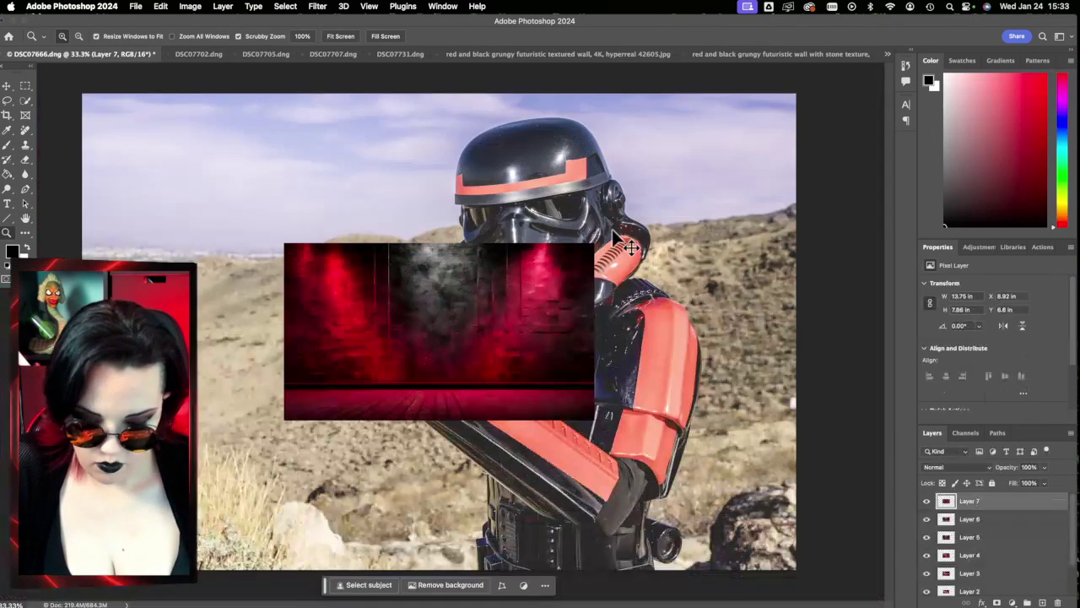
# Step: Resize the grungy futuristic wall with stone texture 42827 image using the 11 x 14 in 300 dpi preset
pyautogui.click(788, 57)
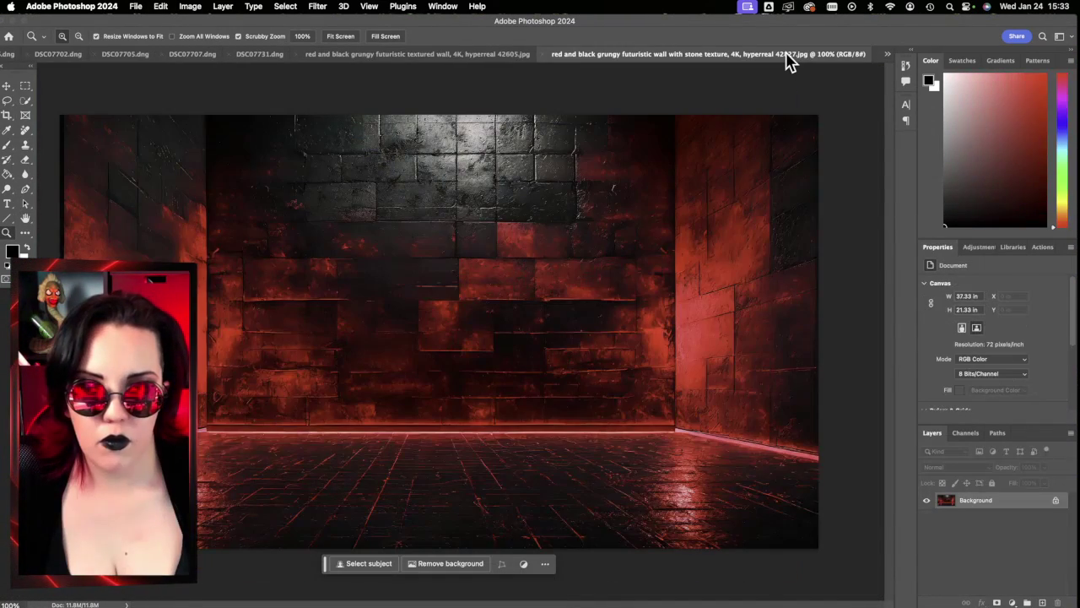
pyautogui.click(190, 6)
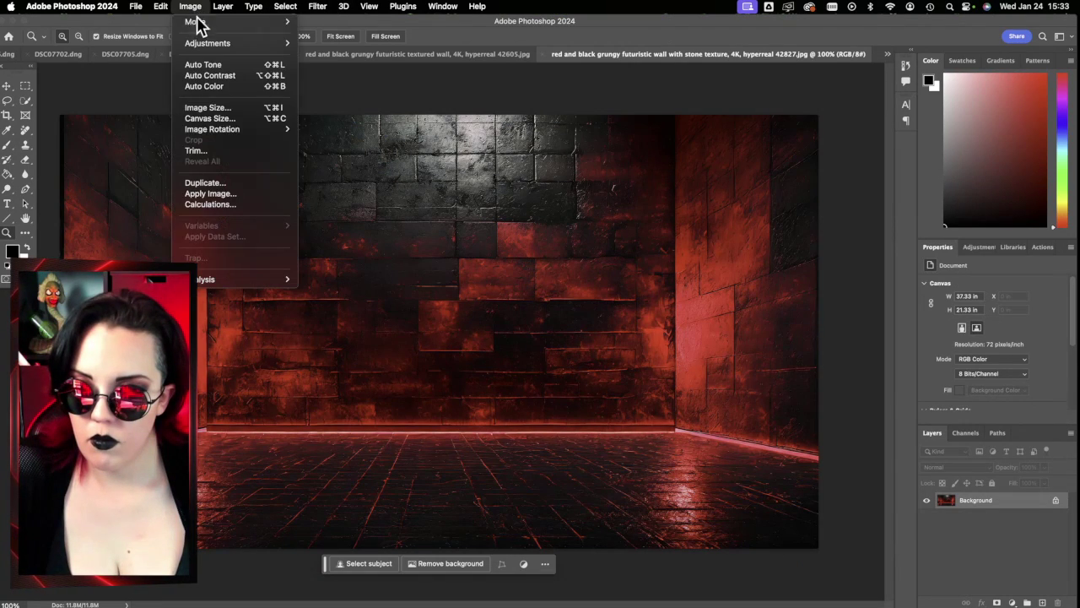
pyautogui.click(215, 110)
pyautogui.click(624, 180)
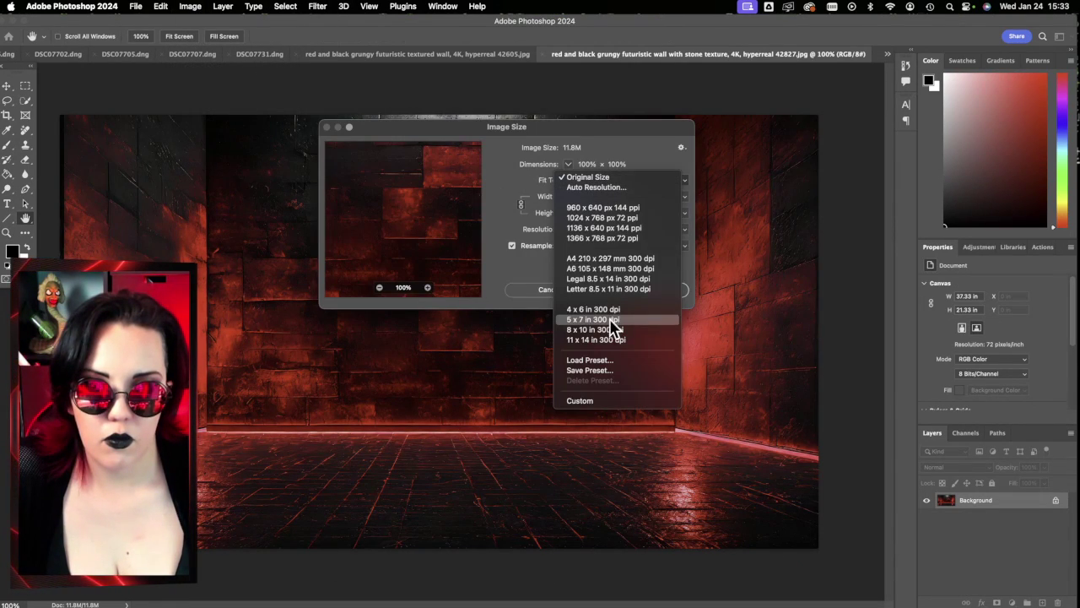
pyautogui.click(616, 341)
pyautogui.click(639, 290)
pyautogui.press('z')
# Step: Paste the entire stone texture 42827 image into DSC07666.dng as a new layer, closing its source saved as a progressive JPEG at quality 12
pyautogui.press('super+a')
pyautogui.click(542, 54)
pyautogui.click(522, 236)
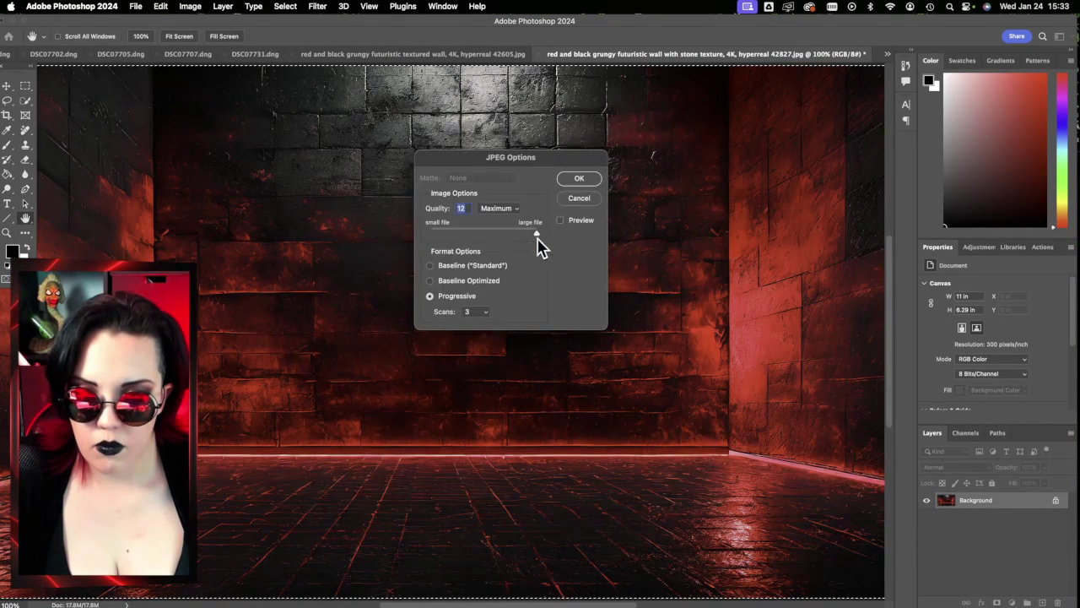
pyautogui.click(576, 177)
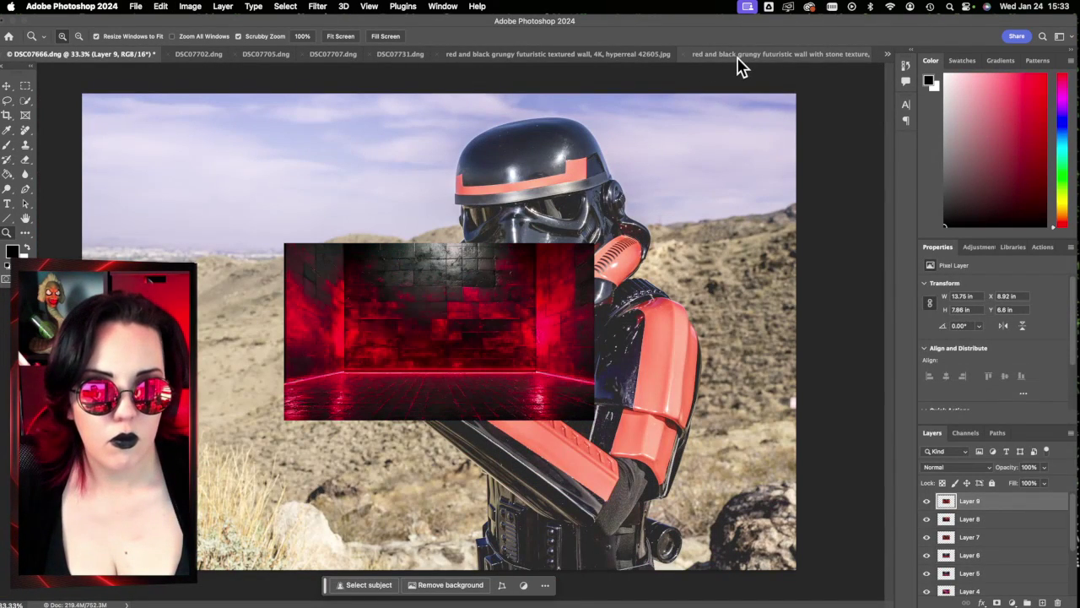
# Step: Resize the grungy futuristic wall with stone texture 48757 image using the 11 x 14 in 300 dpi preset
pyautogui.click(738, 55)
pyautogui.click(189, 6)
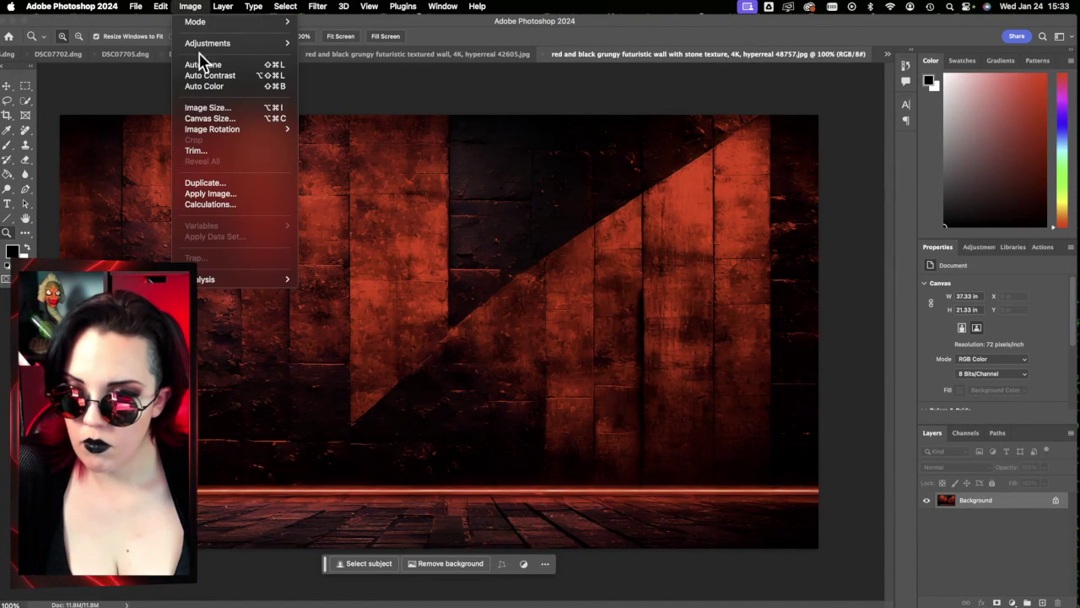
pyautogui.click(211, 108)
pyautogui.click(663, 180)
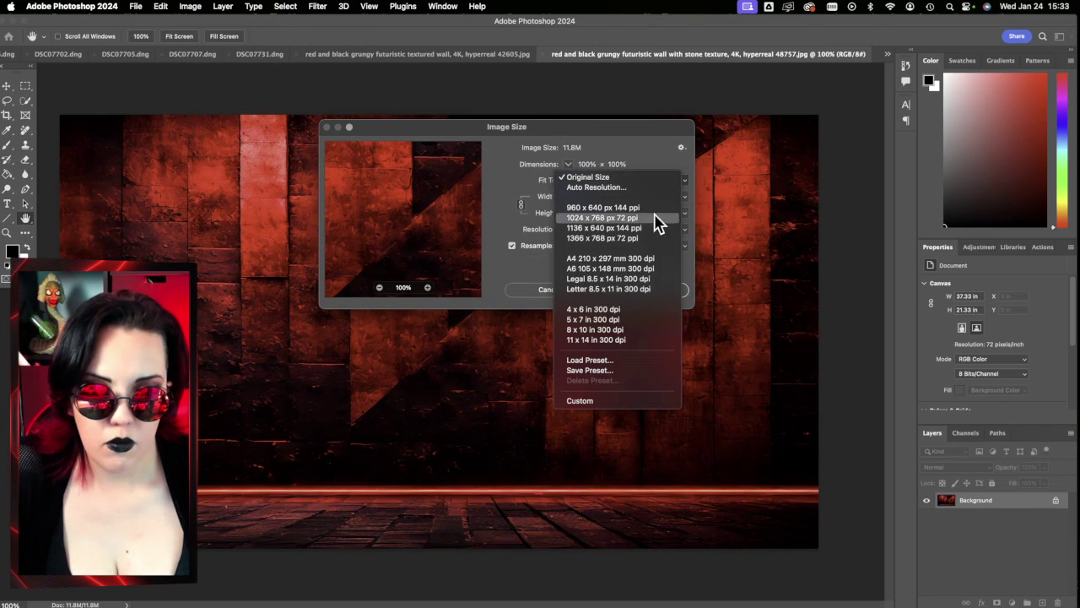
pyautogui.click(641, 341)
pyautogui.click(655, 292)
pyautogui.press('z')
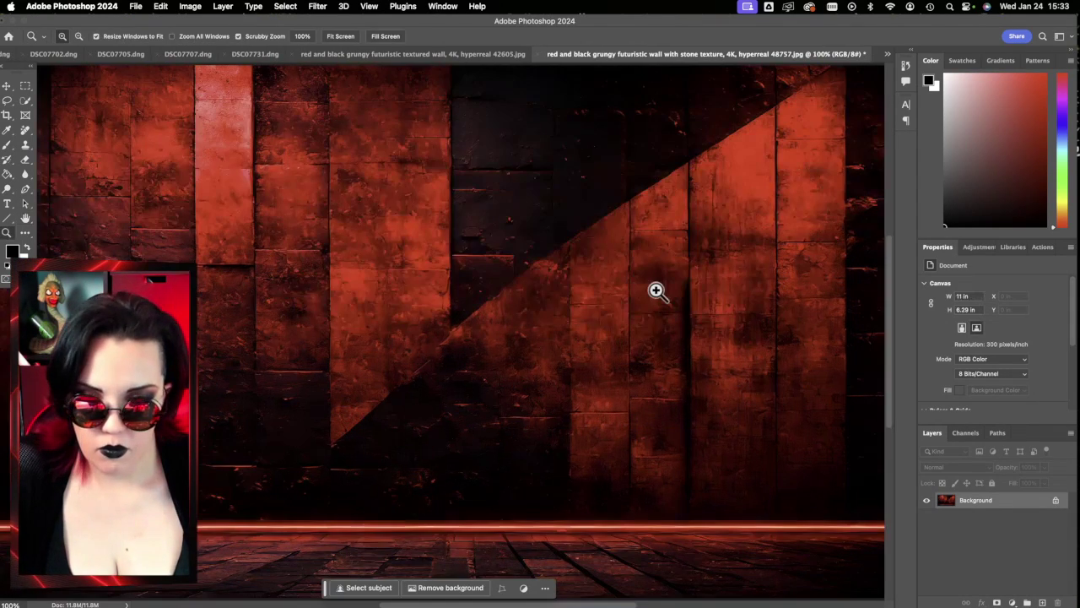
# Step: Paste the entire stone texture 48757 image into DSC07666.dng as a new layer, closing its source saved as a progressive JPEG at quality 12
pyautogui.press('super+a')
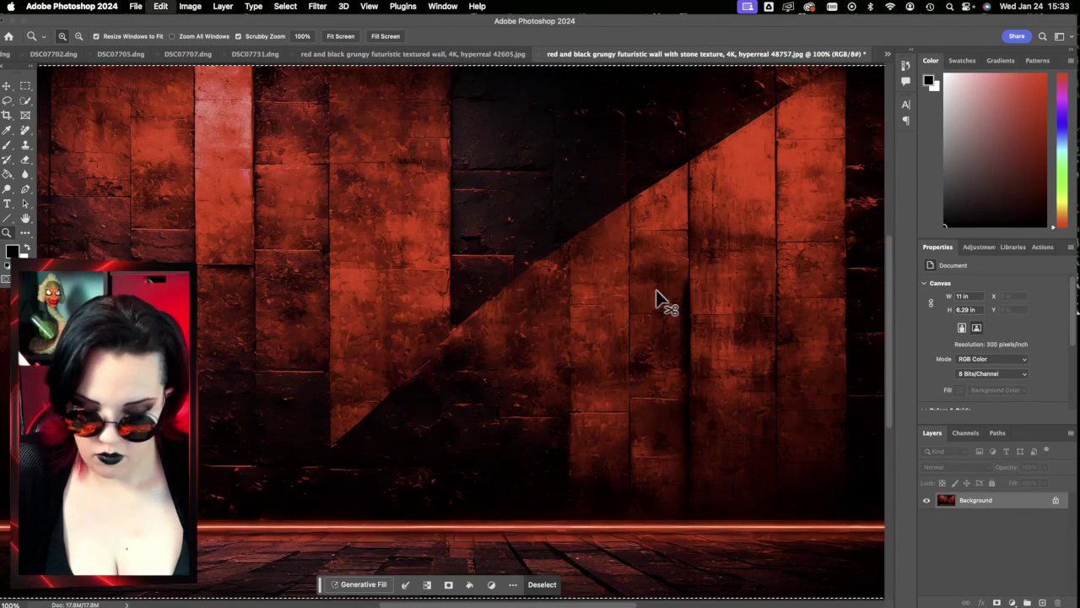
pyautogui.click(543, 54)
pyautogui.click(564, 233)
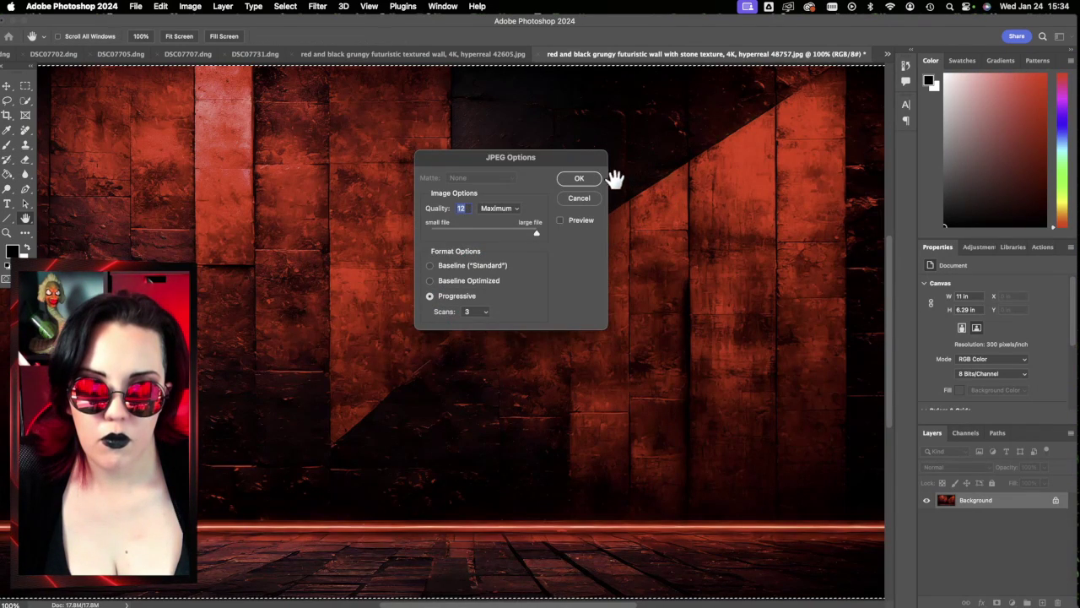
pyautogui.click(578, 178)
pyautogui.press('super+v')
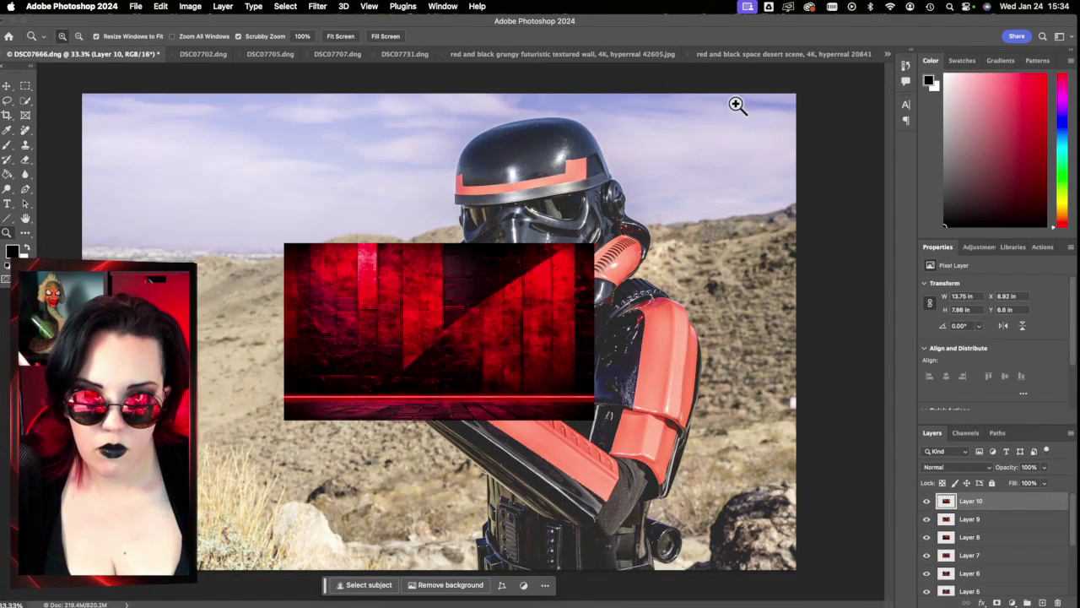
# Step: Resize the red and black space desert scene 20841 image using the 11 x 14 in 300 dpi preset
pyautogui.click(740, 57)
pyautogui.click(194, 6)
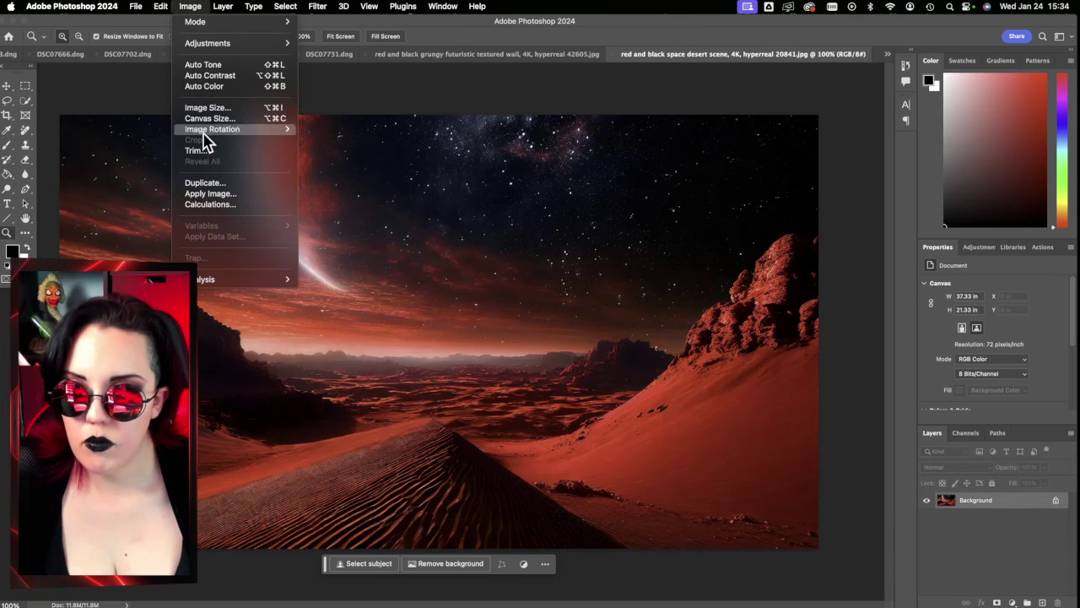
pyautogui.click(210, 108)
pyautogui.click(637, 181)
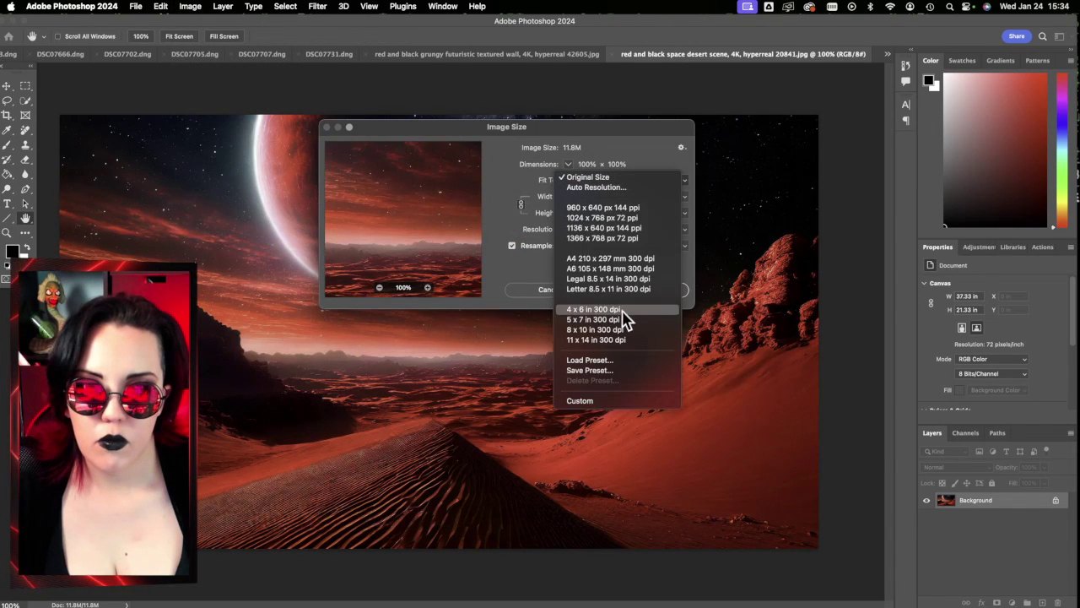
pyautogui.click(622, 342)
pyautogui.click(650, 290)
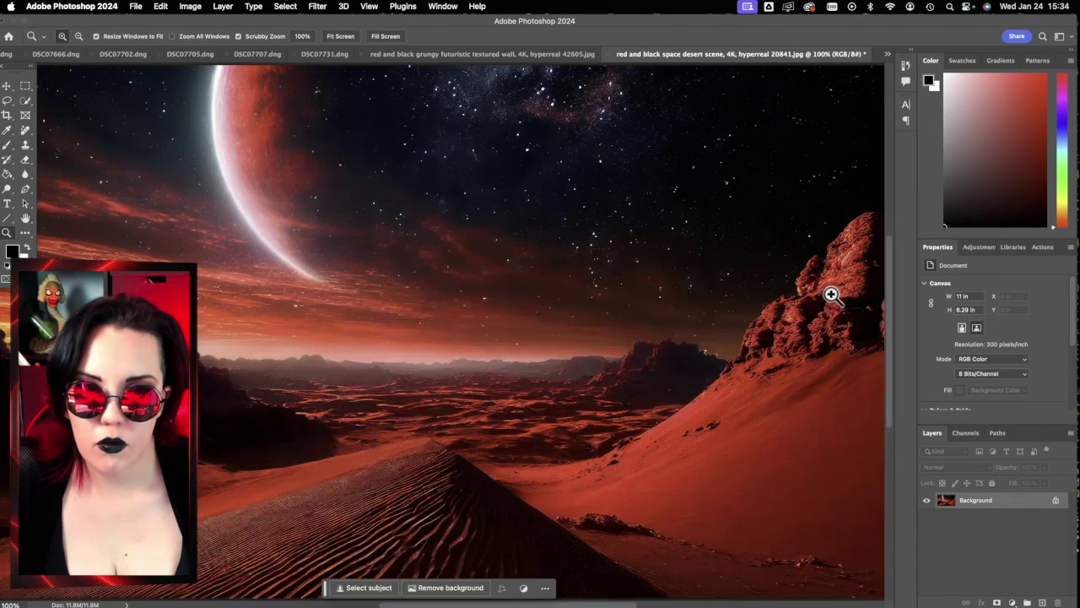
# Step: Paste the entire space desert scene 20841 image into DSC07666.dng as a new layer, saving and closing its source document
pyautogui.press('super+a')
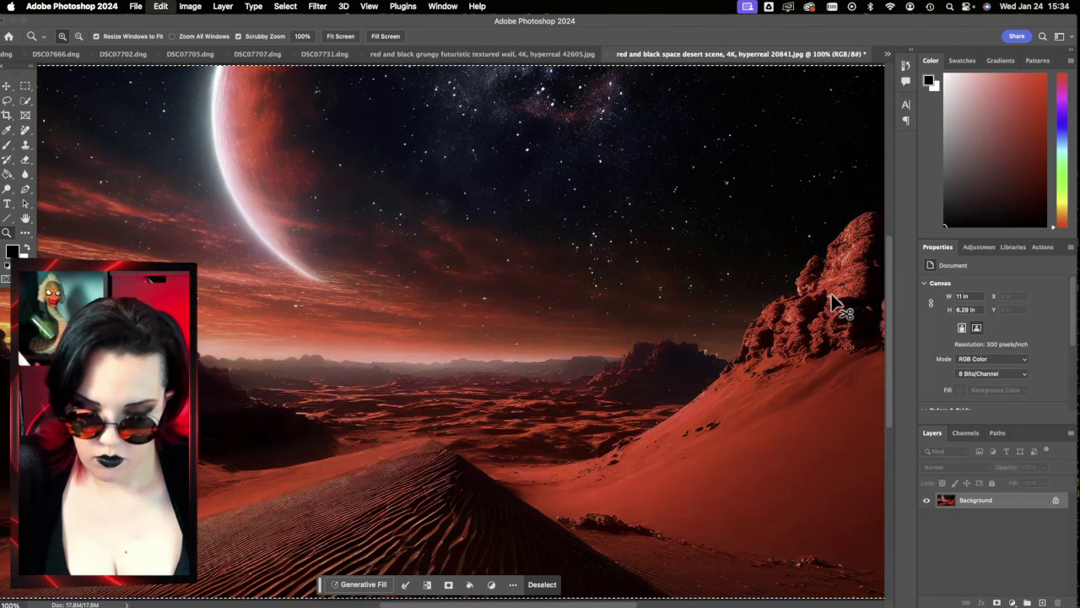
pyautogui.click(607, 55)
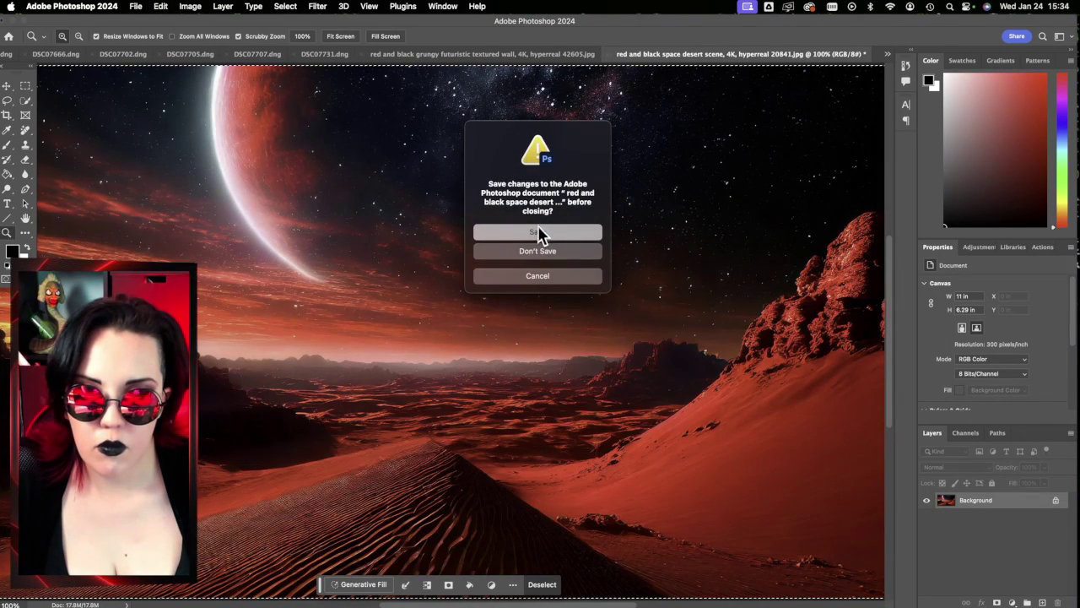
pyautogui.click(540, 232)
pyautogui.click(567, 179)
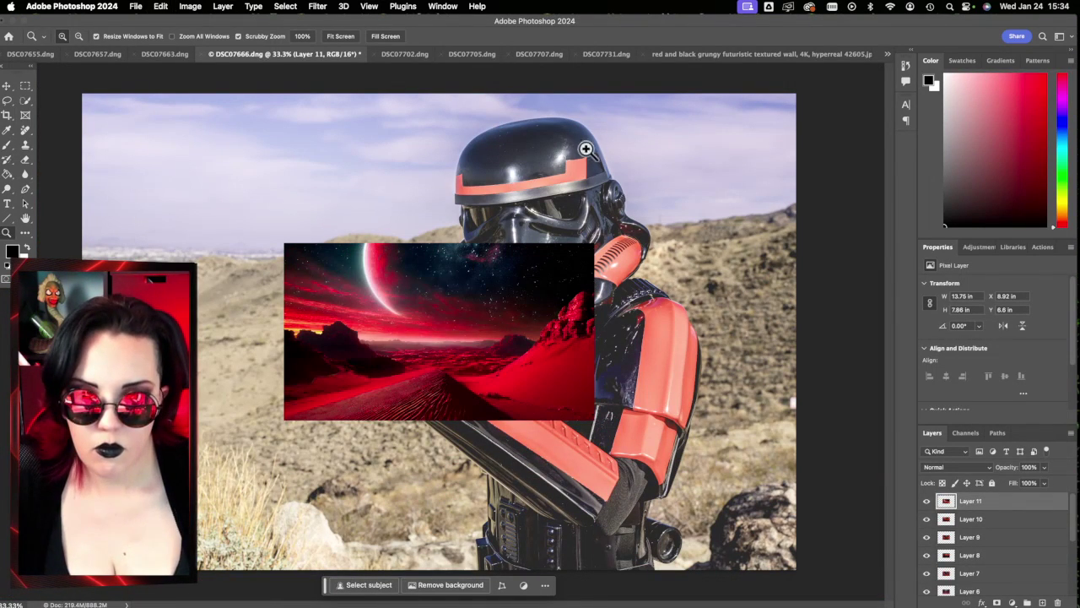
# Step: Resize the grungy futuristic textured wall 42605 image using the 11 x 14 in 300 dpi preset
pyautogui.click(728, 54)
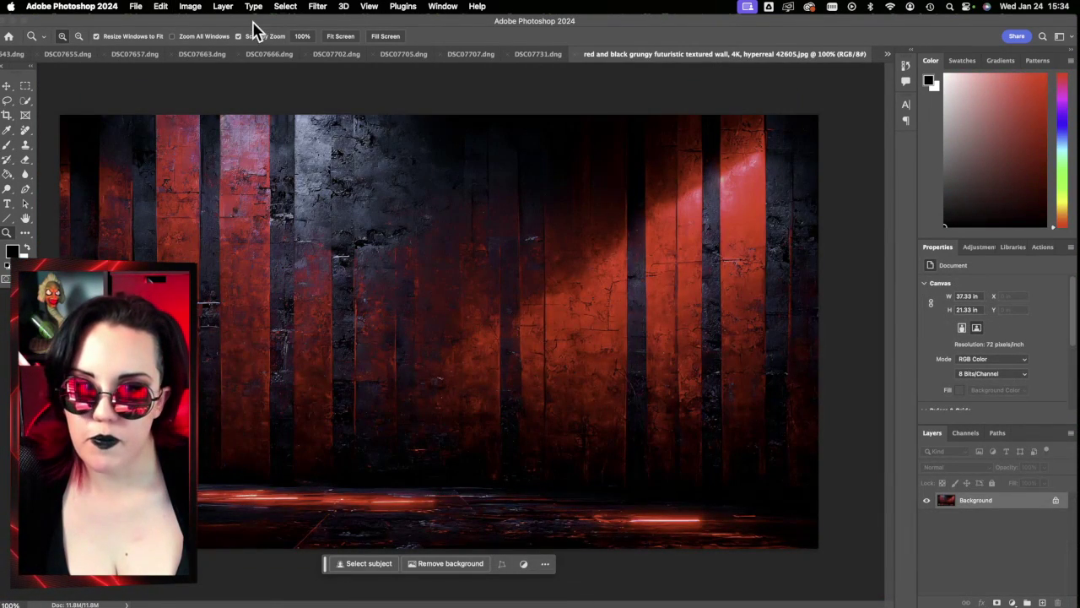
pyautogui.click(193, 6)
pyautogui.click(221, 108)
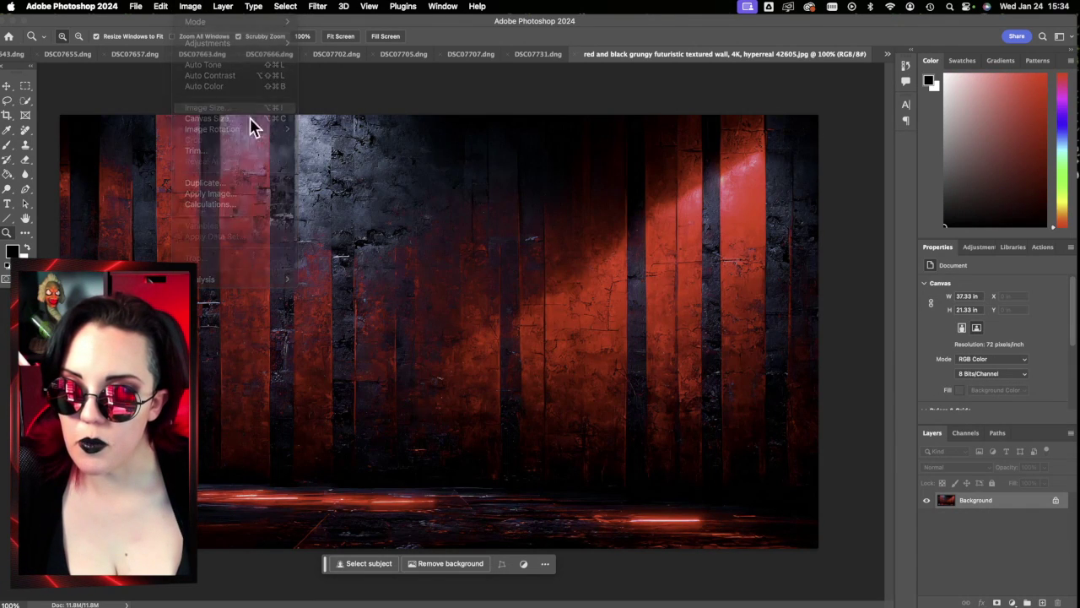
pyautogui.click(582, 180)
pyautogui.click(620, 341)
pyautogui.click(629, 292)
# Step: Paste the entire textured wall 42605 image into DSC07666.dng as a new layer, saving and closing its source document
pyautogui.press('super+a')
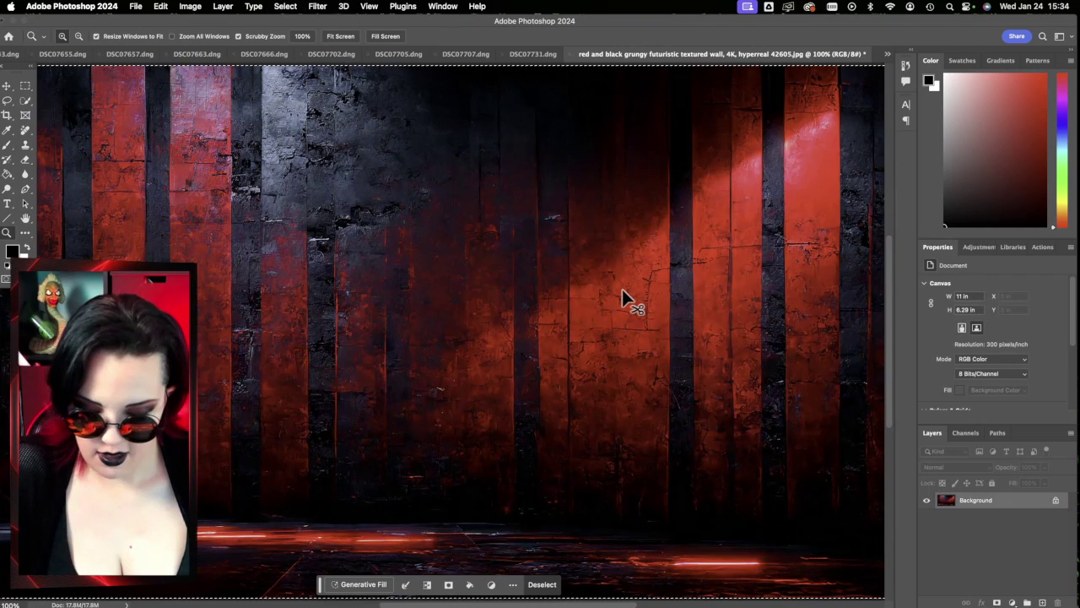
pyautogui.click(569, 54)
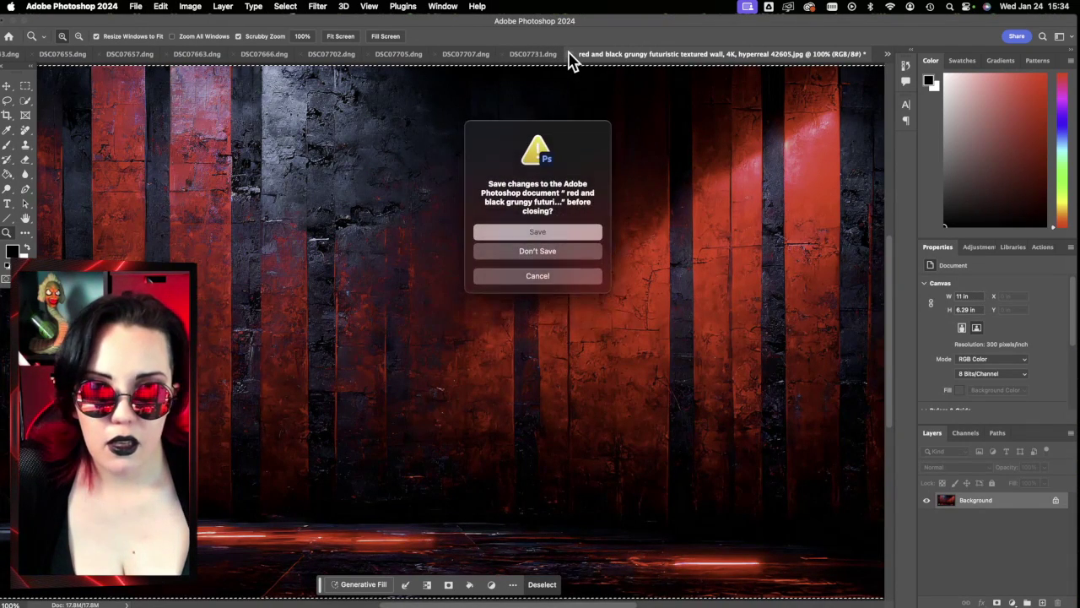
pyautogui.click(552, 232)
pyautogui.click(574, 178)
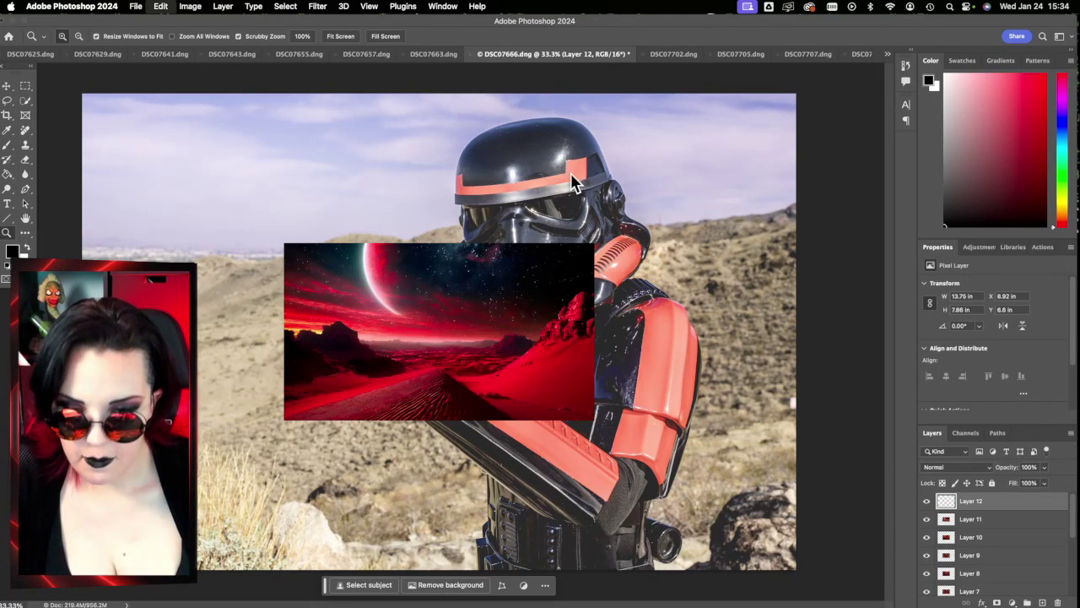
pyautogui.press('super+v')
pyautogui.click(888, 55)
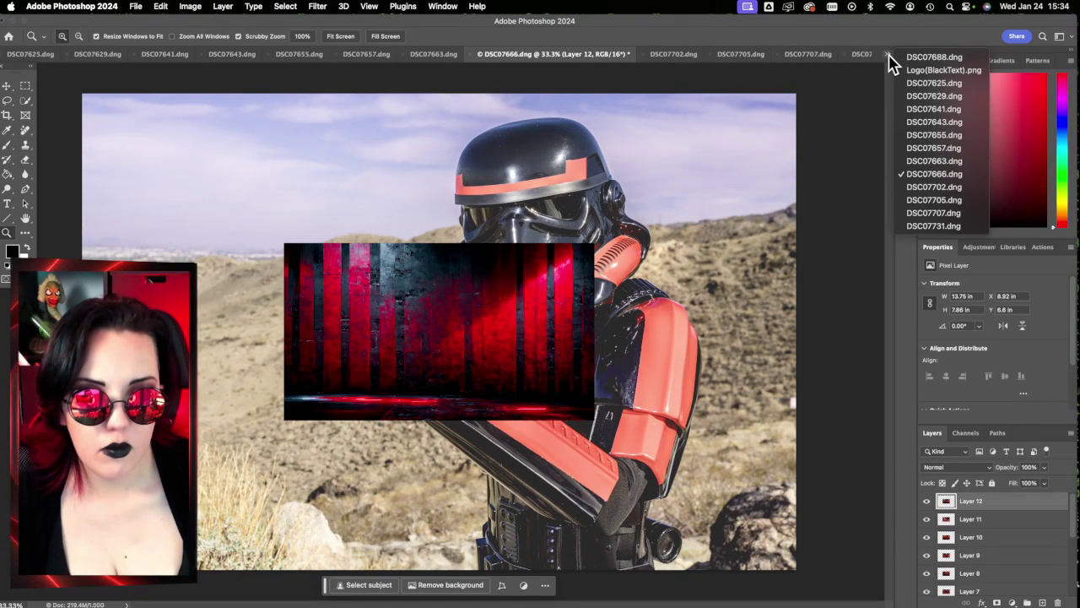
pyautogui.click(868, 207)
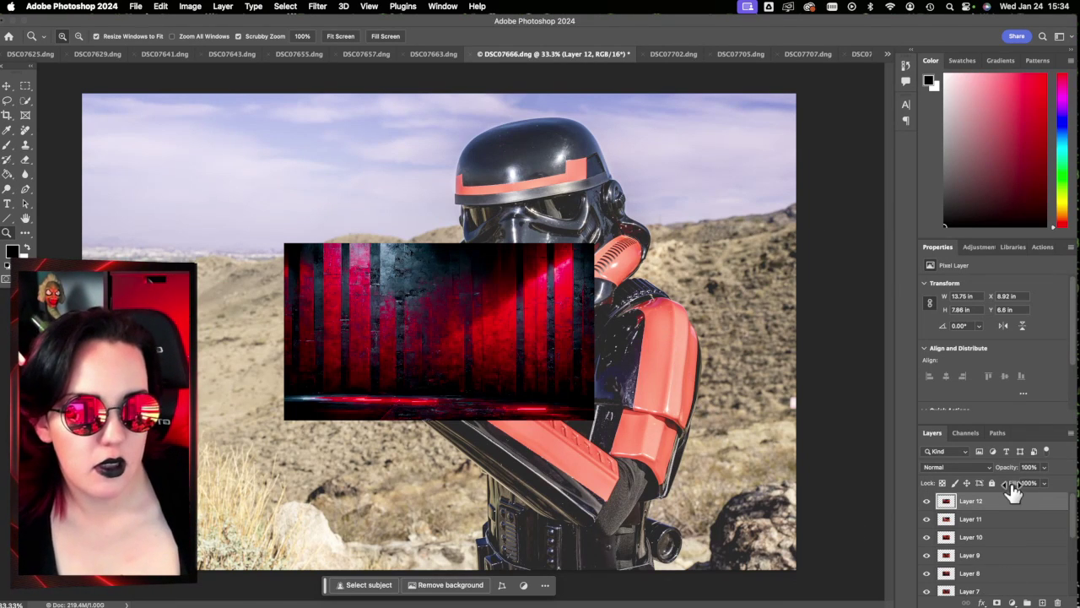
# Step: Hide all the pasted background image layers, Layer 1 through Layer 12, leaving only the original photo showing
pyautogui.scroll(-3, 996, 570)
pyautogui.moveTo(927, 571); pyautogui.dragTo(933, 513)
pyautogui.scroll(2, 932, 513)
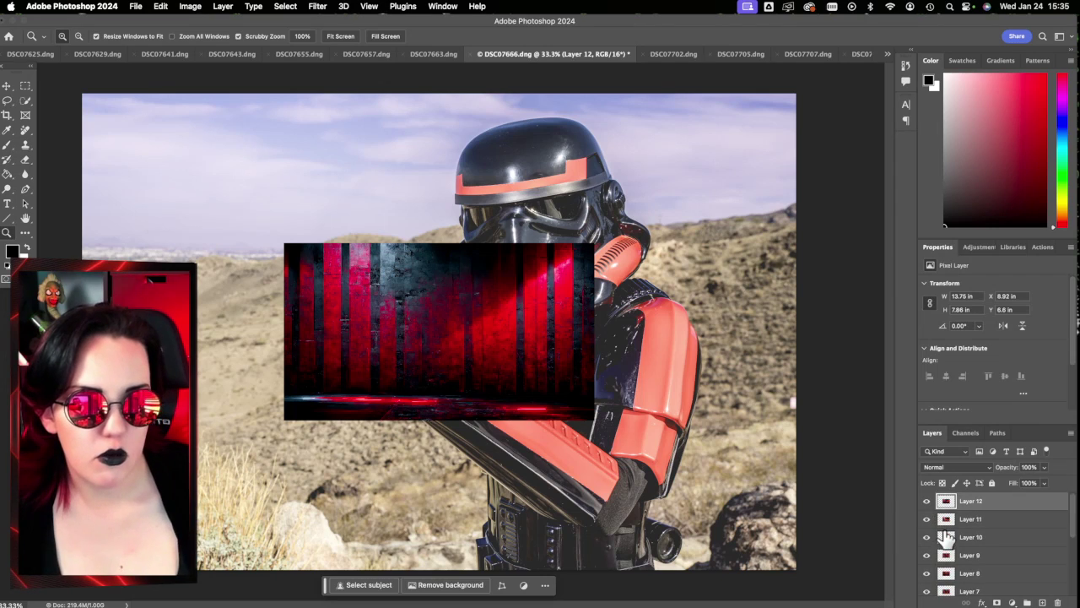
pyautogui.moveTo(927, 586); pyautogui.dragTo(928, 496)
pyautogui.scroll(2, 928, 506)
pyautogui.click(928, 520)
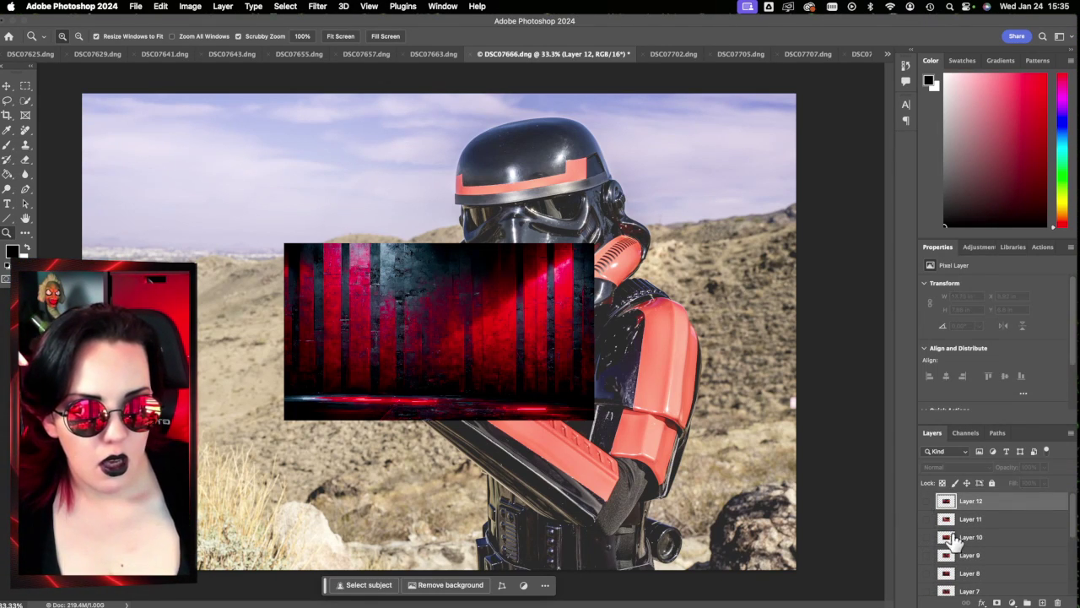
pyautogui.click(926, 500)
# Step: Select the trooper on the Background layer with Select Subject
pyautogui.scroll(-5, 928, 540)
pyautogui.click(966, 588)
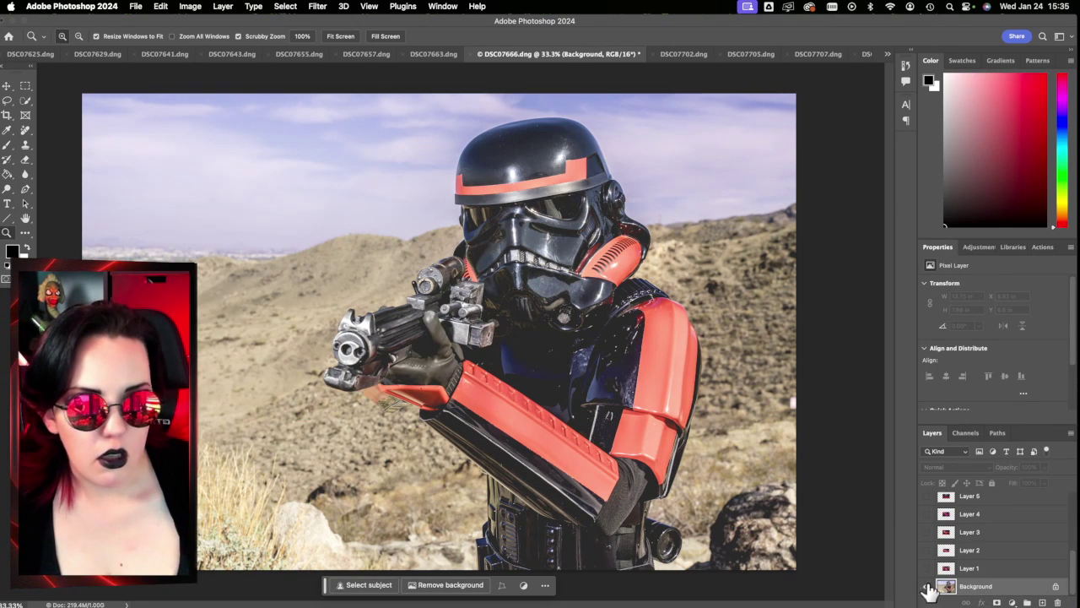
pyautogui.click(375, 586)
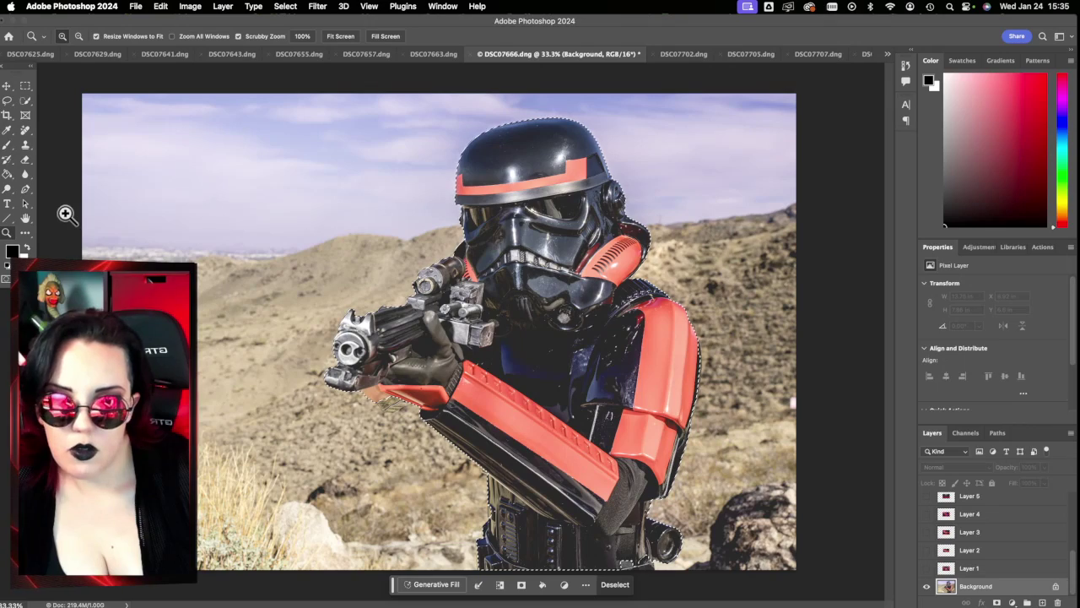
# Step: Subtract the stray background patch above the blaster barrel from the trooper selection with the Quick Selection tool
pyautogui.press('super+equal')
pyautogui.click(25, 101)
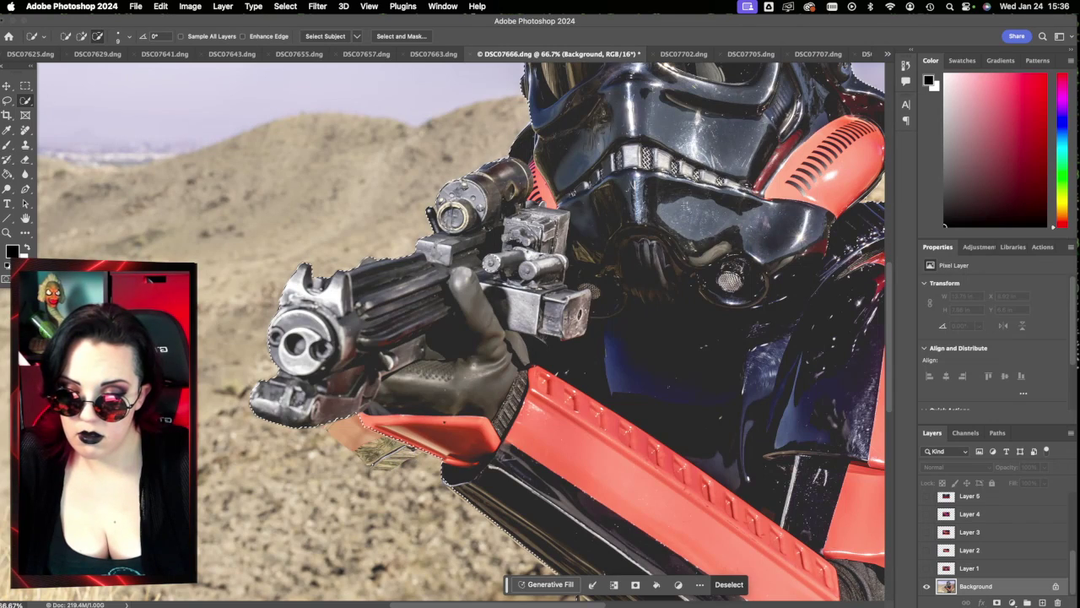
pyautogui.press('alt')
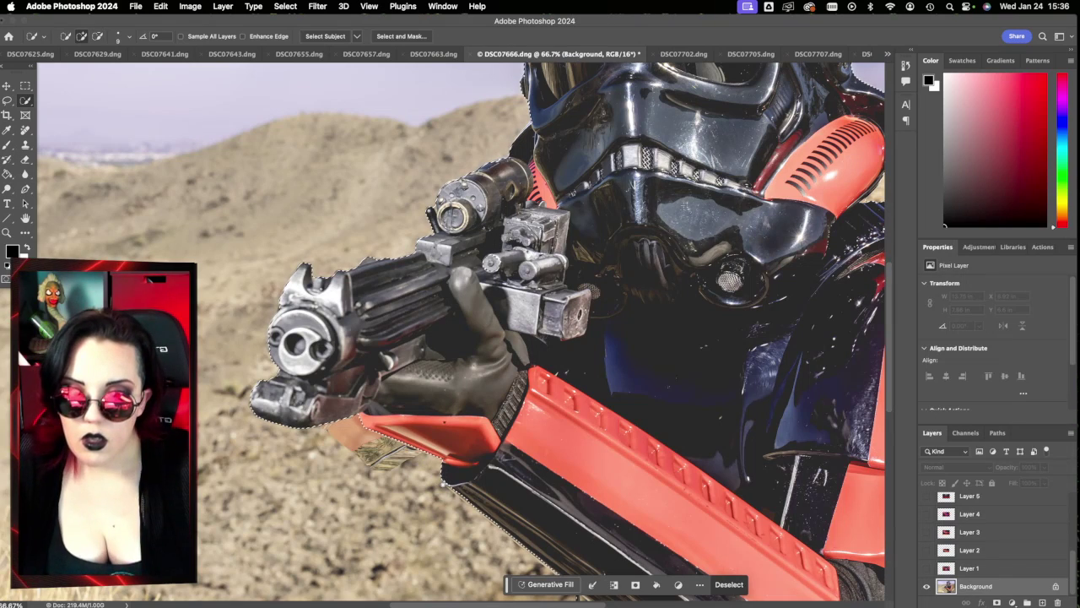
pyautogui.scroll(3, 432, 478)
pyautogui.hscroll(-3, 433, 478)
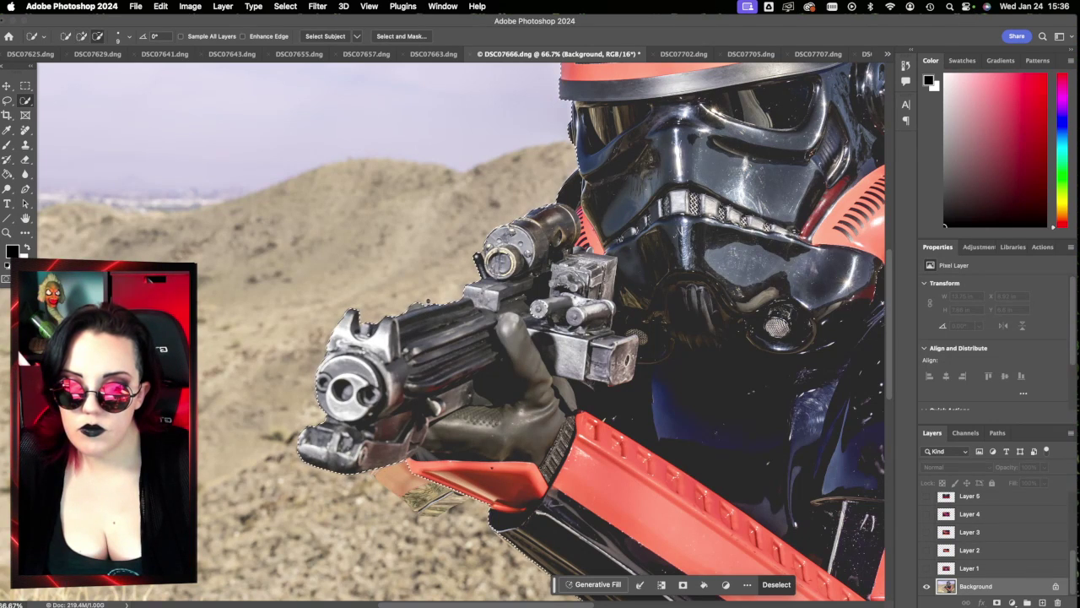
pyautogui.keyDown('alt'); pyautogui.click(393, 313); pyautogui.keyUp('alt')
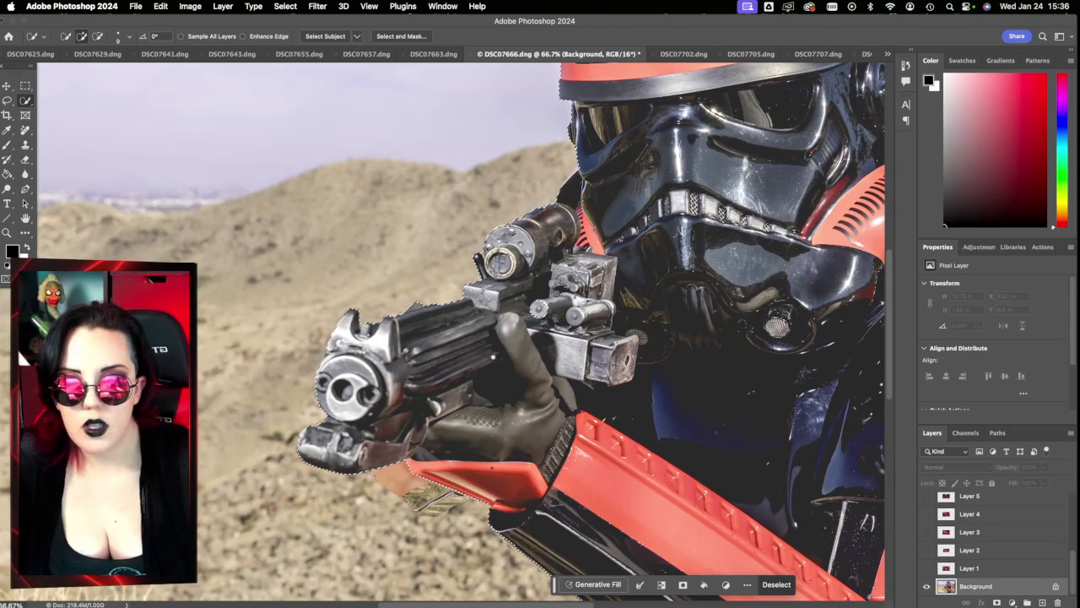
# Step: Examine the selection edge around the helmet, shoulder, forearm and belt, shifting the floating task bar out of the way
pyautogui.scroll(5, 460, 332)
pyautogui.hscroll(3, 460, 332)
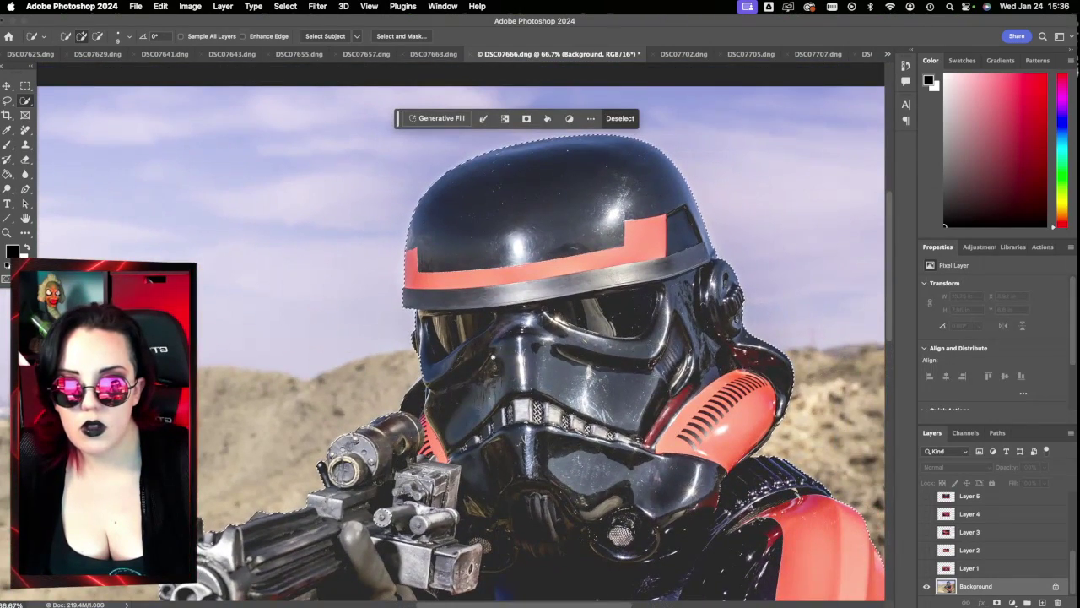
pyautogui.hscroll(4, 459, 338)
pyautogui.scroll(-2, 460, 337)
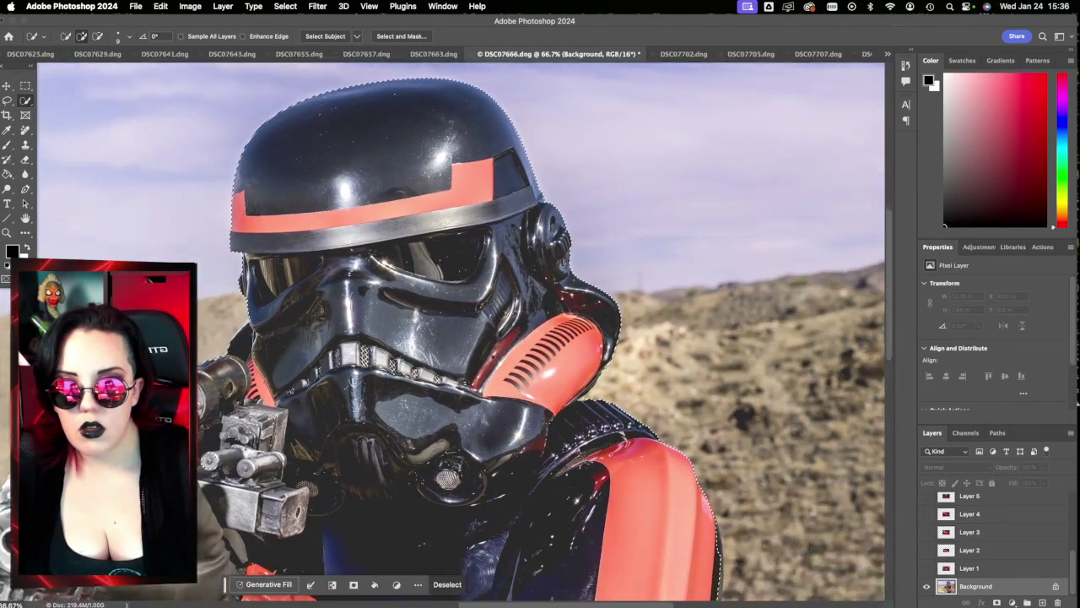
pyautogui.scroll(-5, 460, 338)
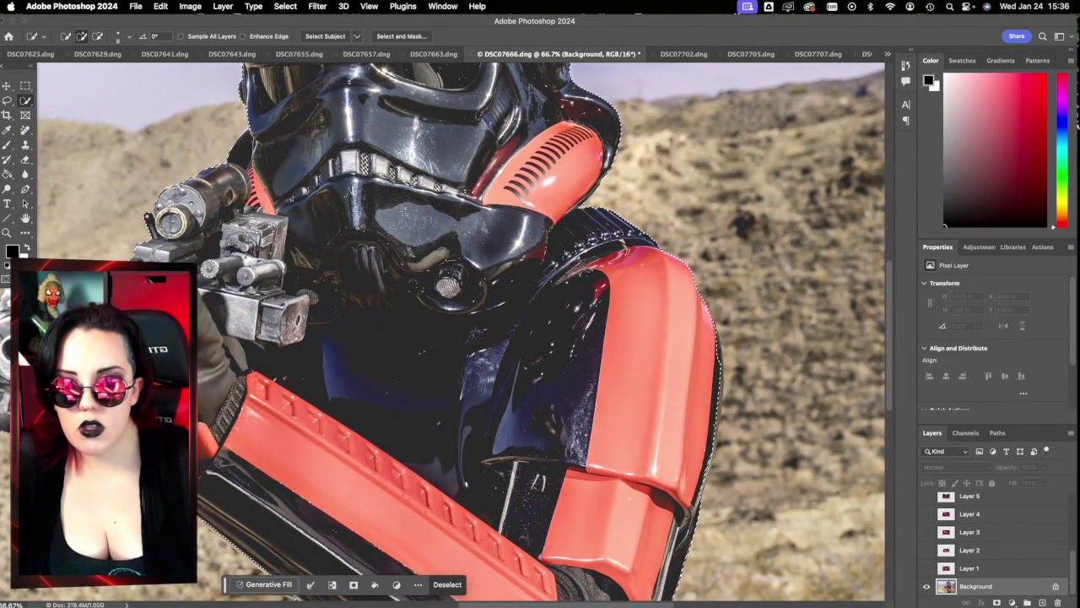
pyautogui.moveTo(226, 594); pyautogui.dragTo(377, 595)
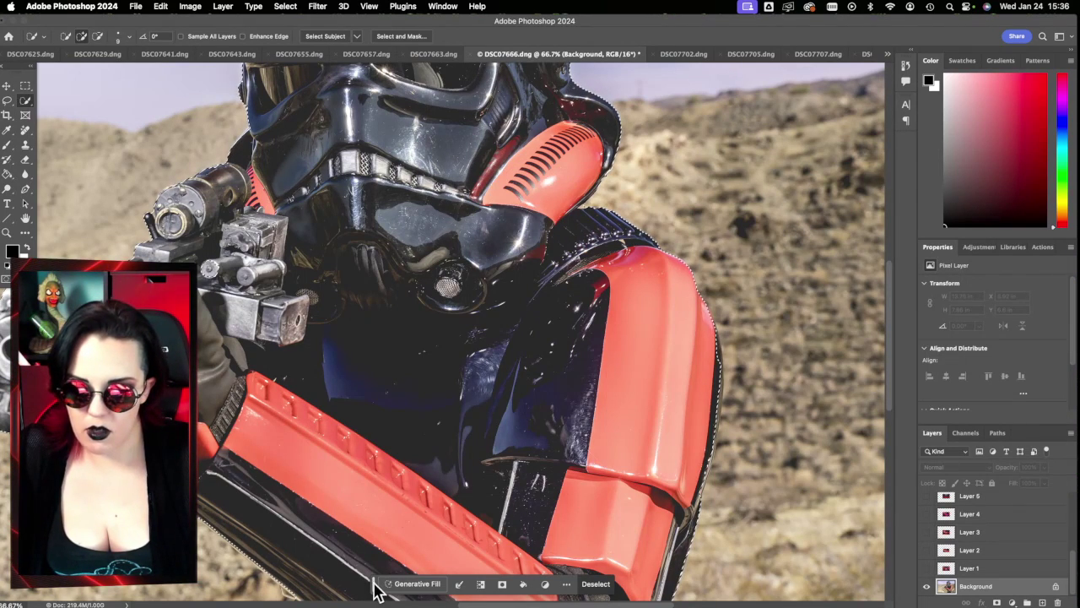
pyautogui.moveTo(370, 581); pyautogui.dragTo(358, 579)
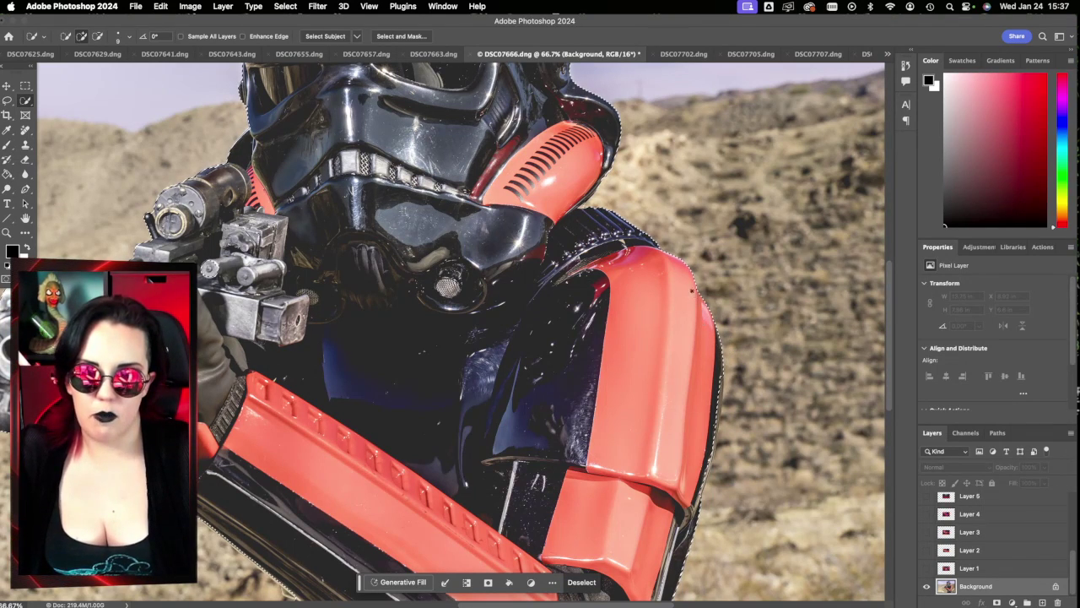
pyautogui.scroll(-3, 629, 227)
pyautogui.scroll(-2, 447, 329)
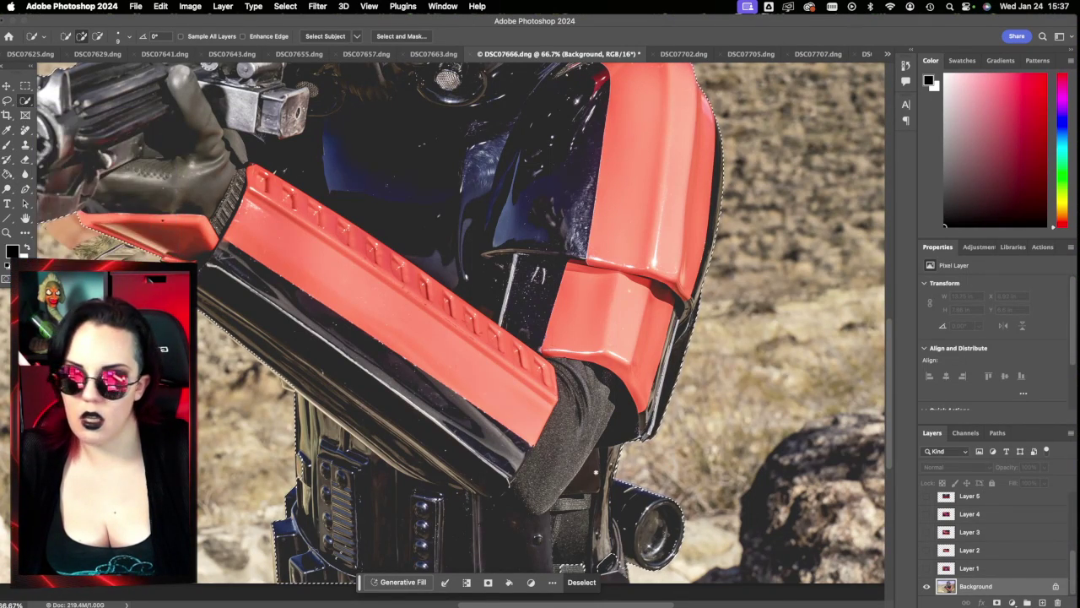
pyautogui.scroll(-2, 101, 132)
pyautogui.scroll(-2, 460, 308)
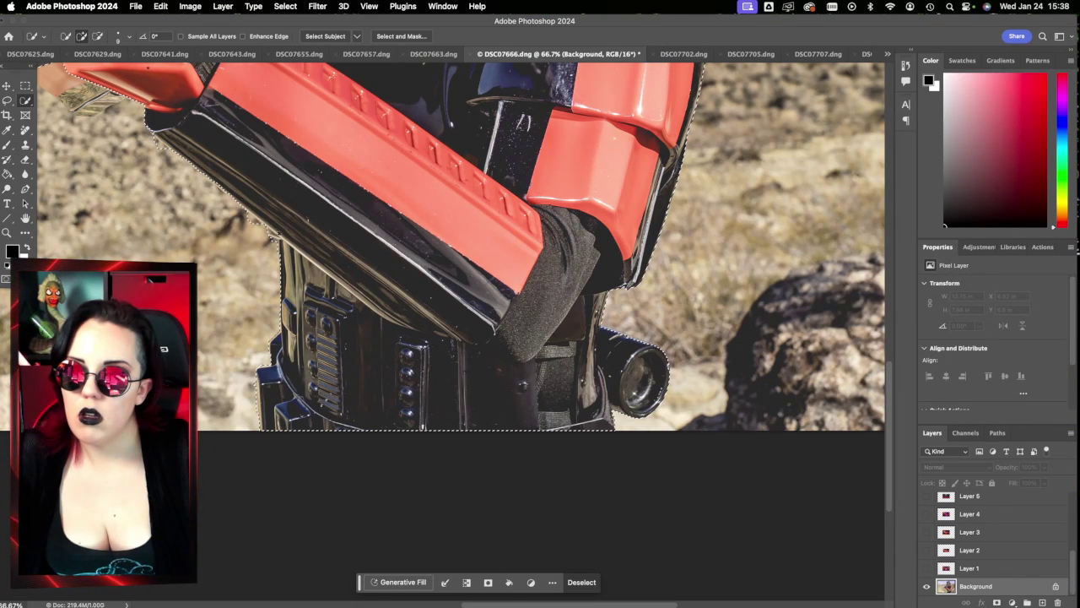
# Step: Invert the trooper selection so the surrounding desert background is selected instead
pyautogui.press('super+c')
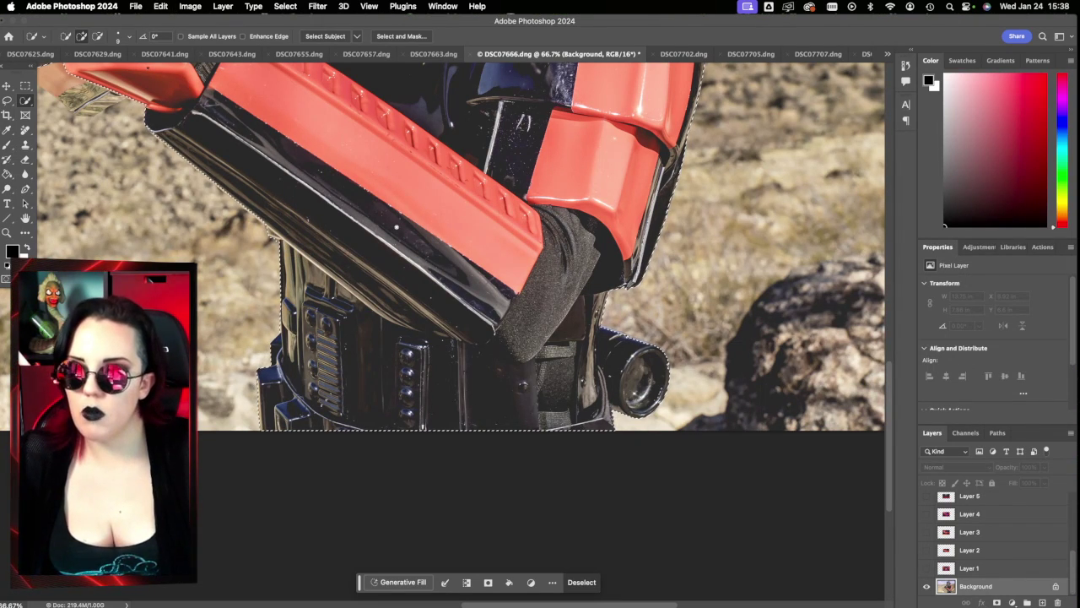
pyautogui.scroll(4, 318, 224)
pyautogui.hscroll(-5, 318, 225)
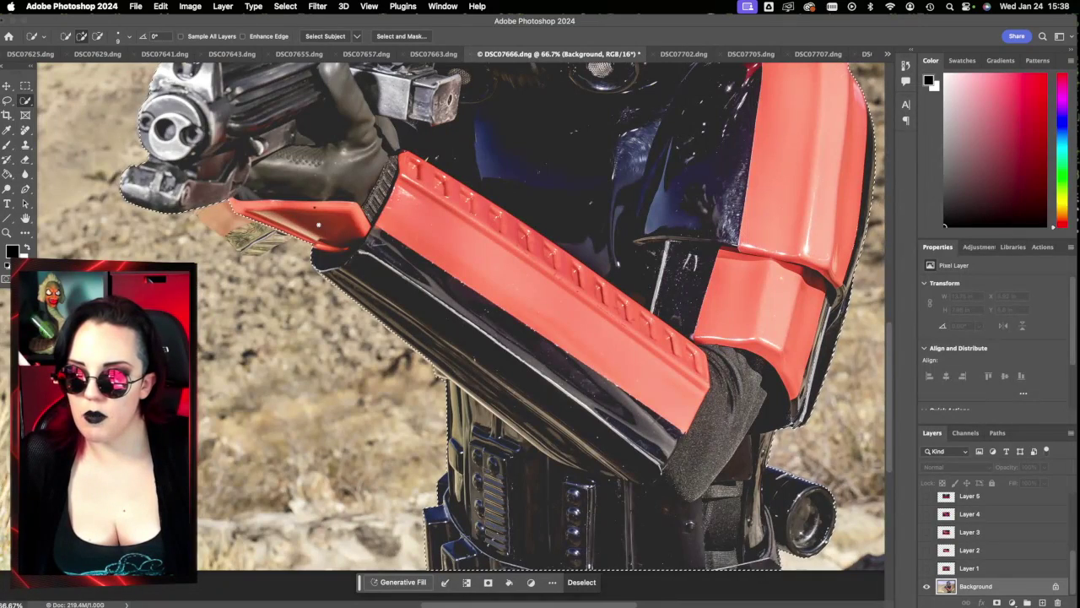
pyautogui.scroll(-2, 318, 225)
pyautogui.hscroll(5, 318, 224)
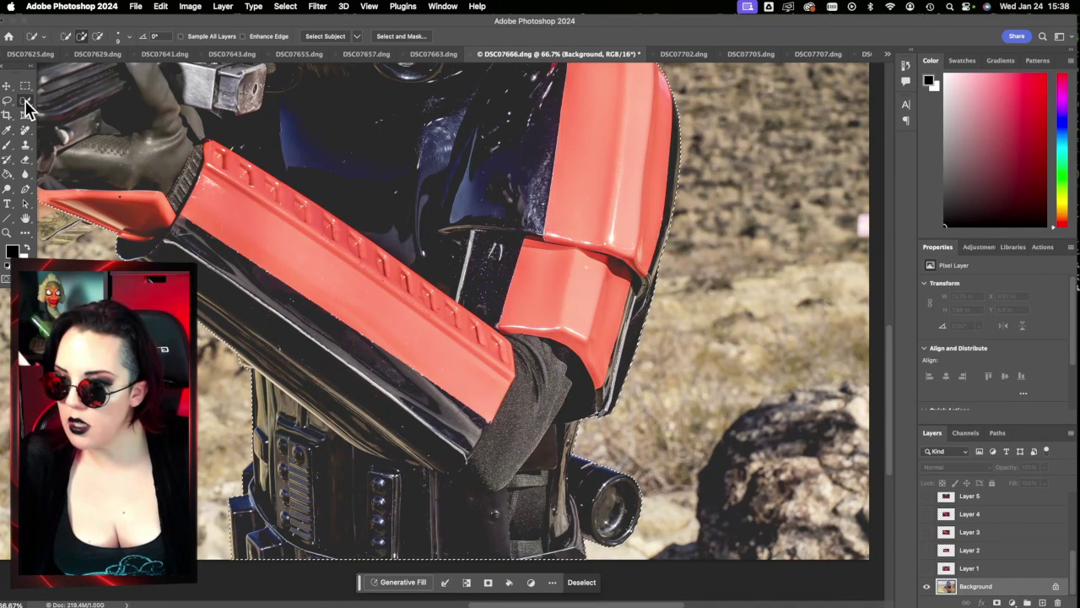
pyautogui.click(283, 7)
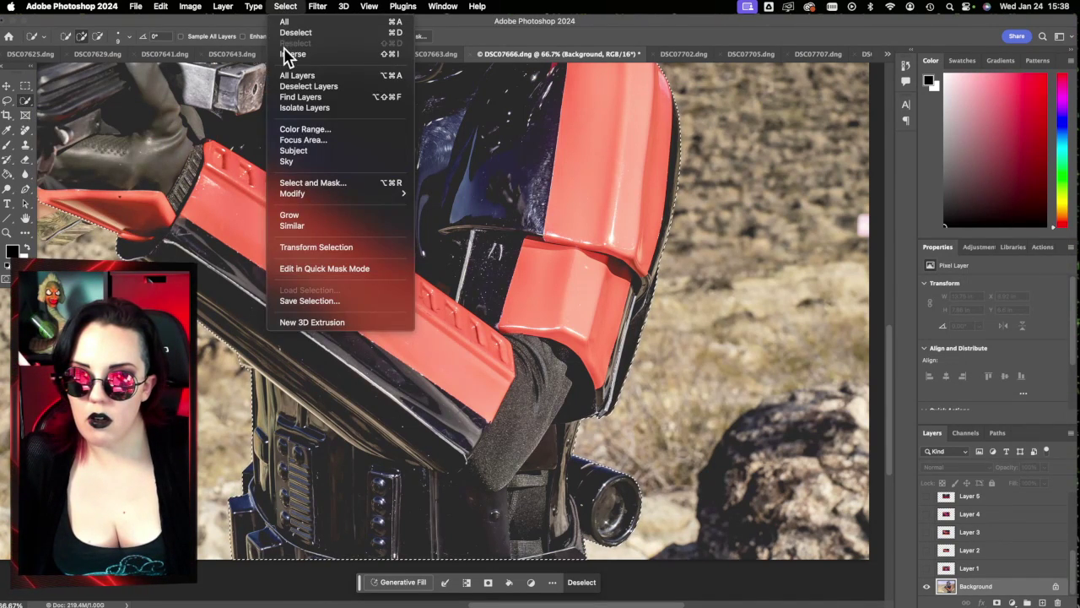
pyautogui.click(292, 54)
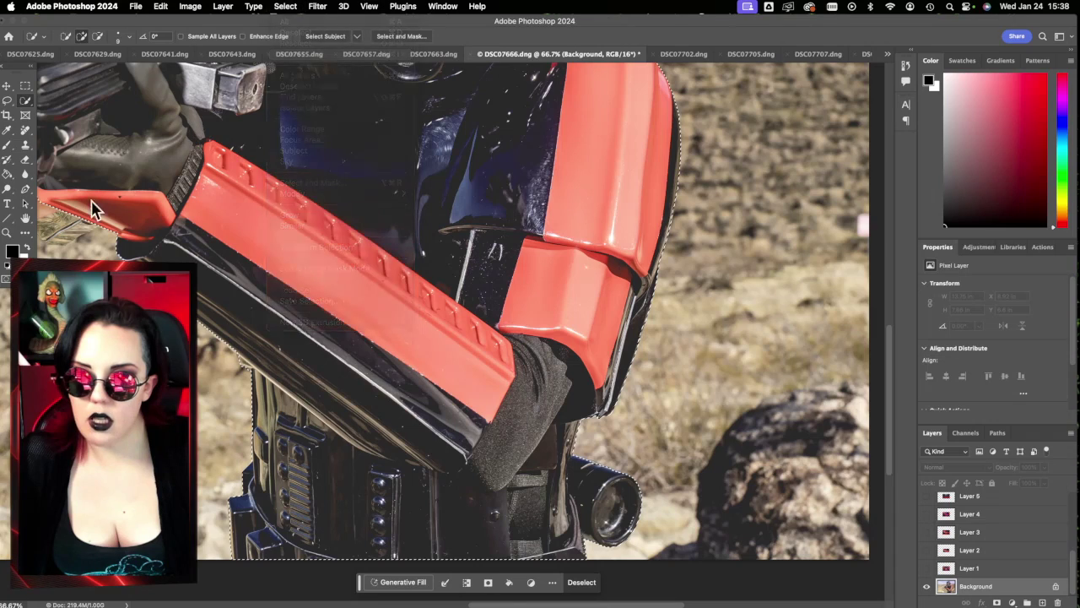
# Step: Show the inverted selection as a Quick Mask overlay and inspect its coverage of the trooper from helmet to forearm
pyautogui.click(5, 279)
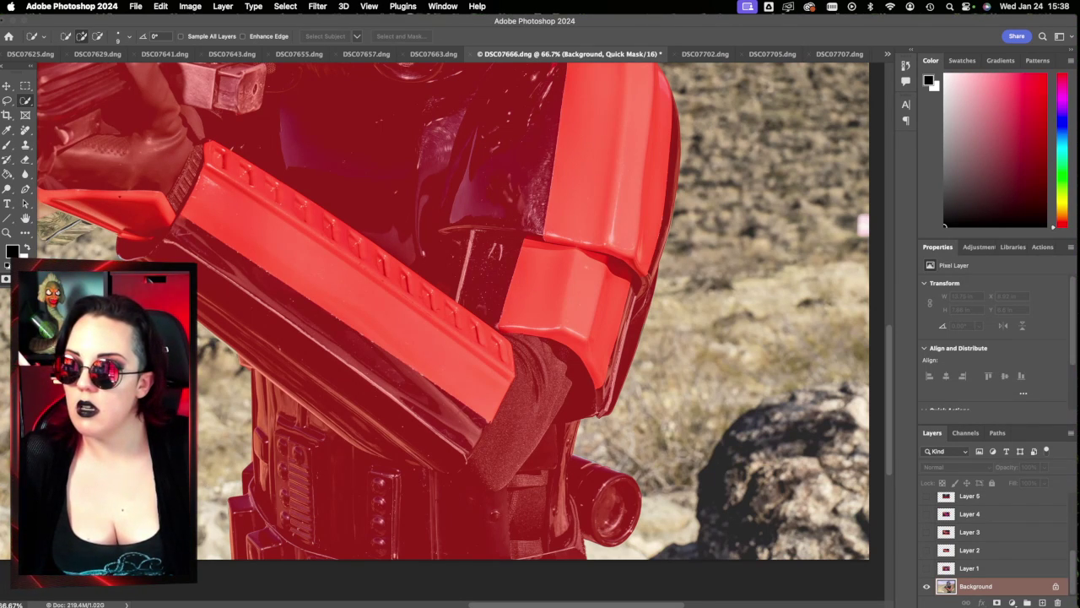
pyautogui.click(6, 279)
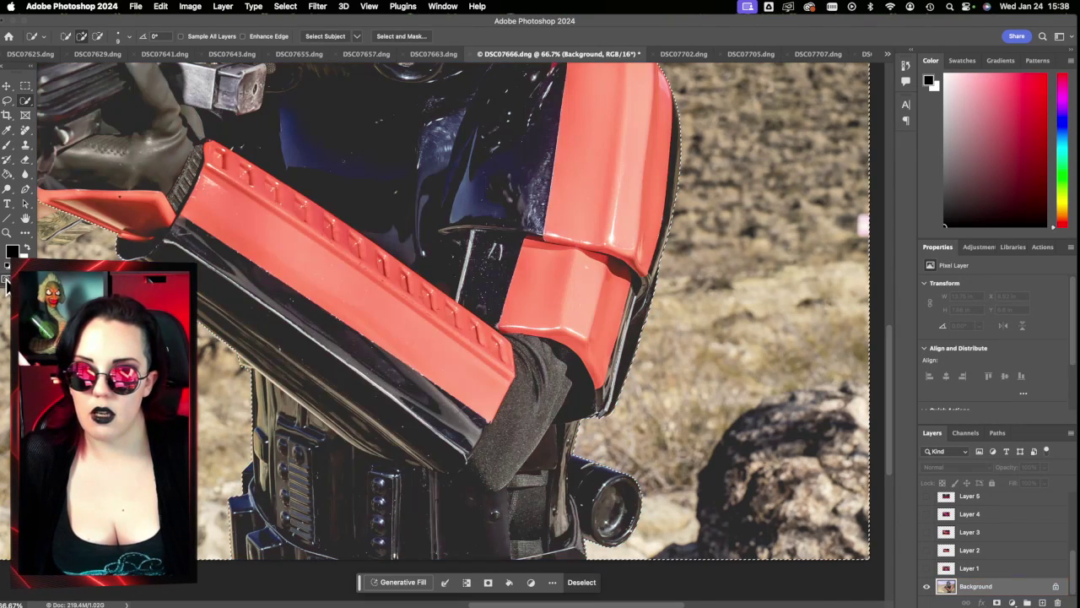
pyautogui.click(6, 279)
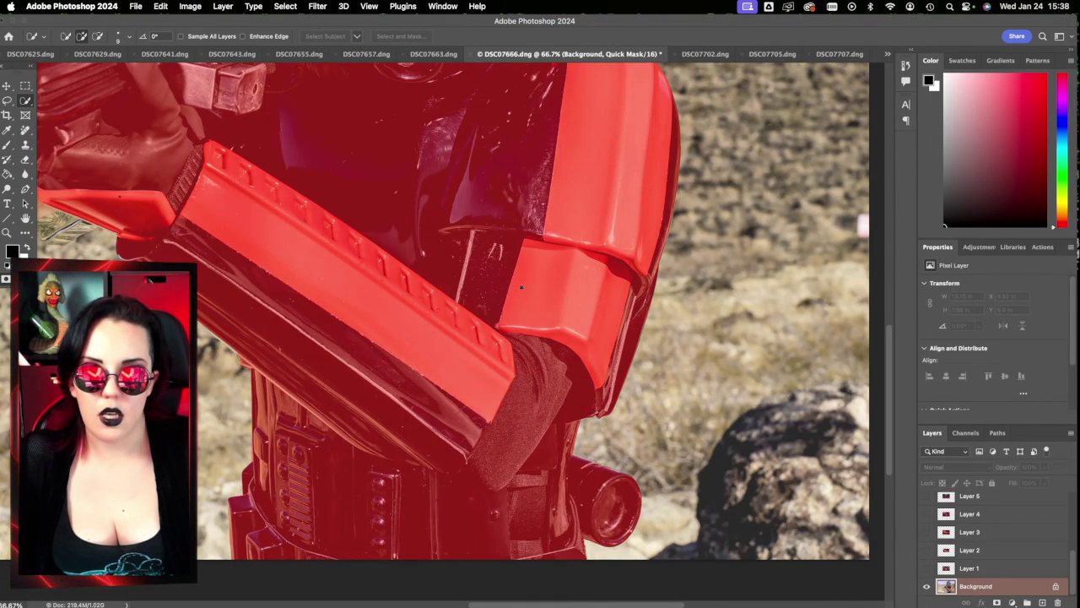
pyautogui.scroll(10, 520, 288)
pyautogui.scroll(-10, 521, 287)
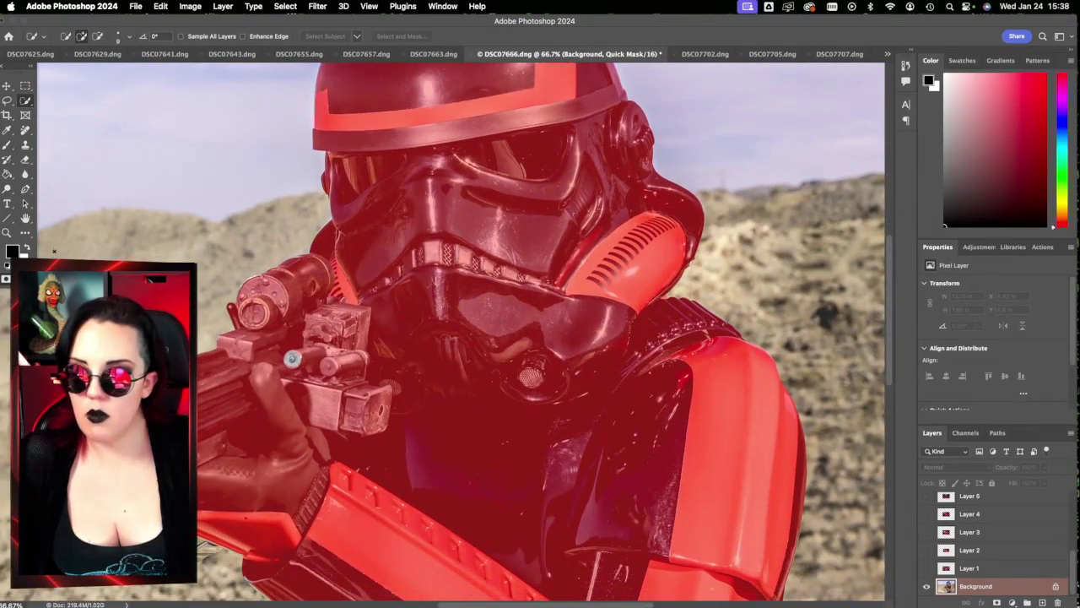
# Step: Set the Quick Mask overlay color to cyan 00fffc and display the selection in Quick Mask mode
pyautogui.doubleClick(6, 280)
pyautogui.click(394, 278)
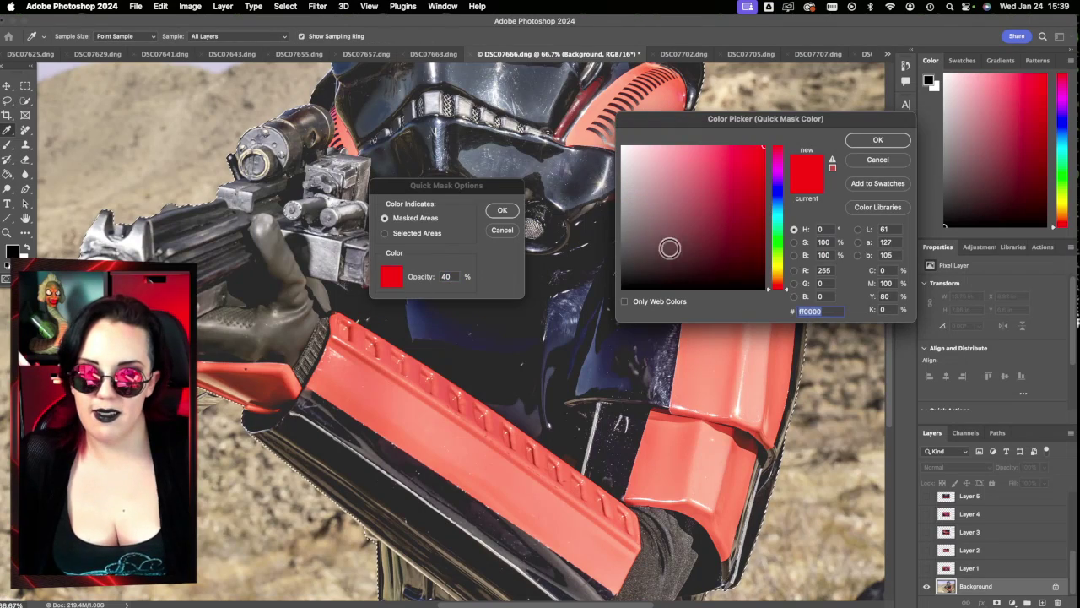
pyautogui.click(778, 220)
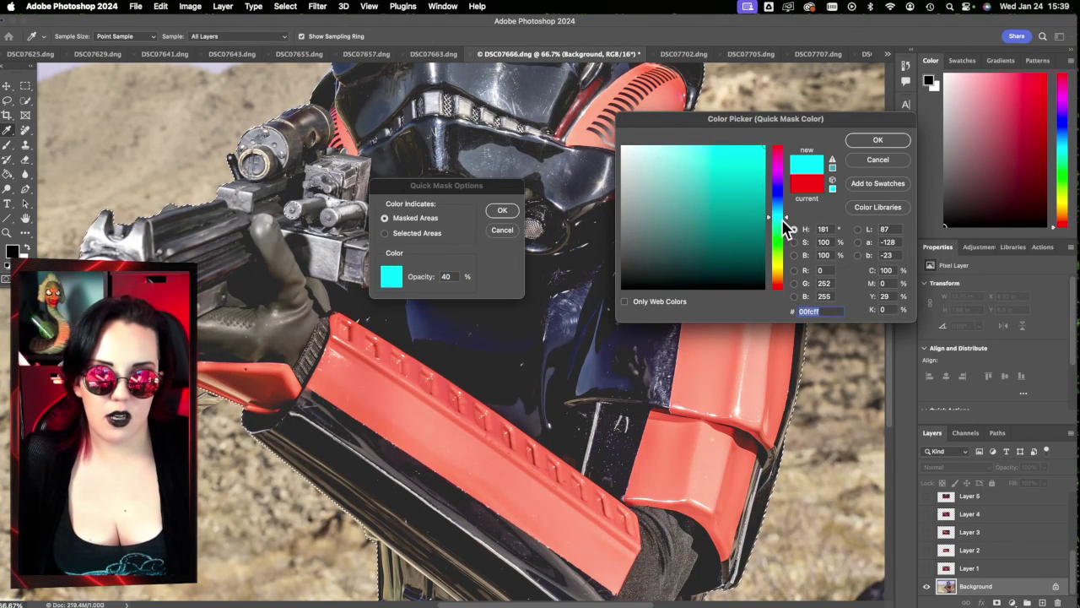
pyautogui.moveTo(787, 222); pyautogui.dragTo(796, 216)
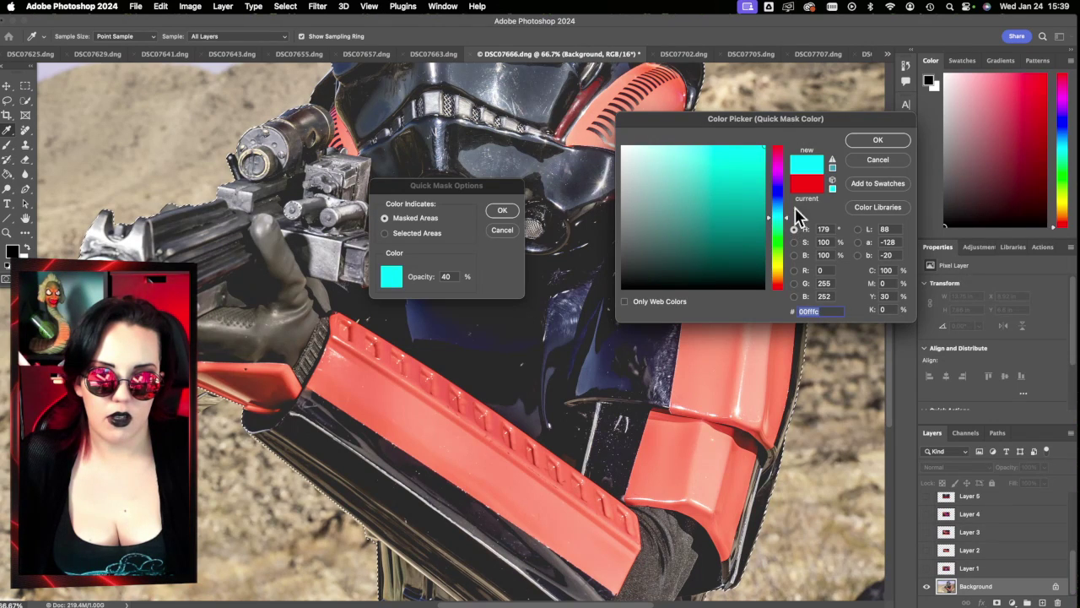
pyautogui.click(877, 141)
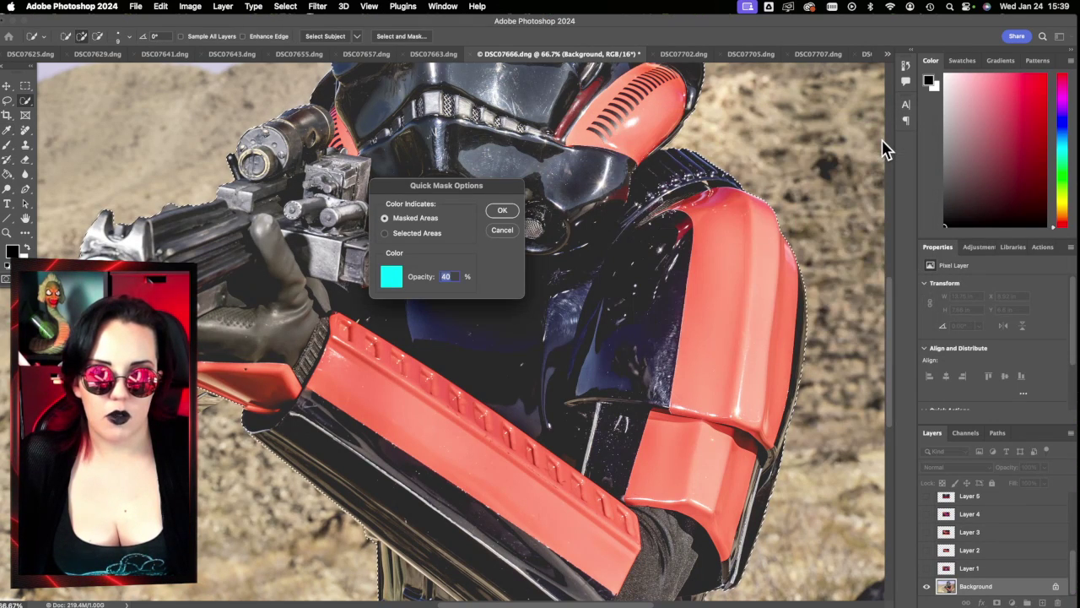
pyautogui.click(500, 212)
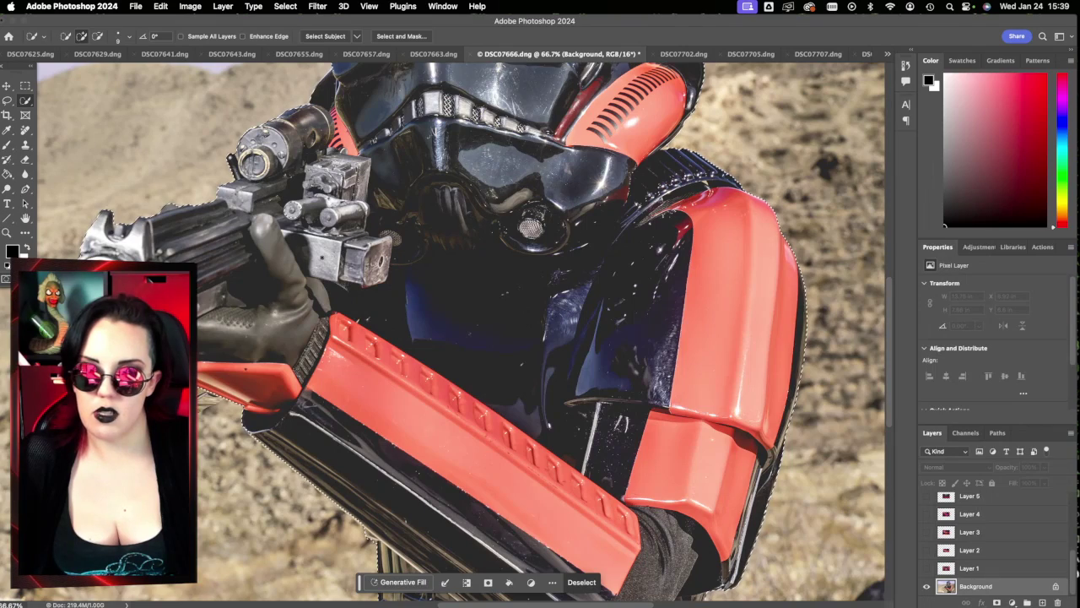
pyautogui.click(6, 279)
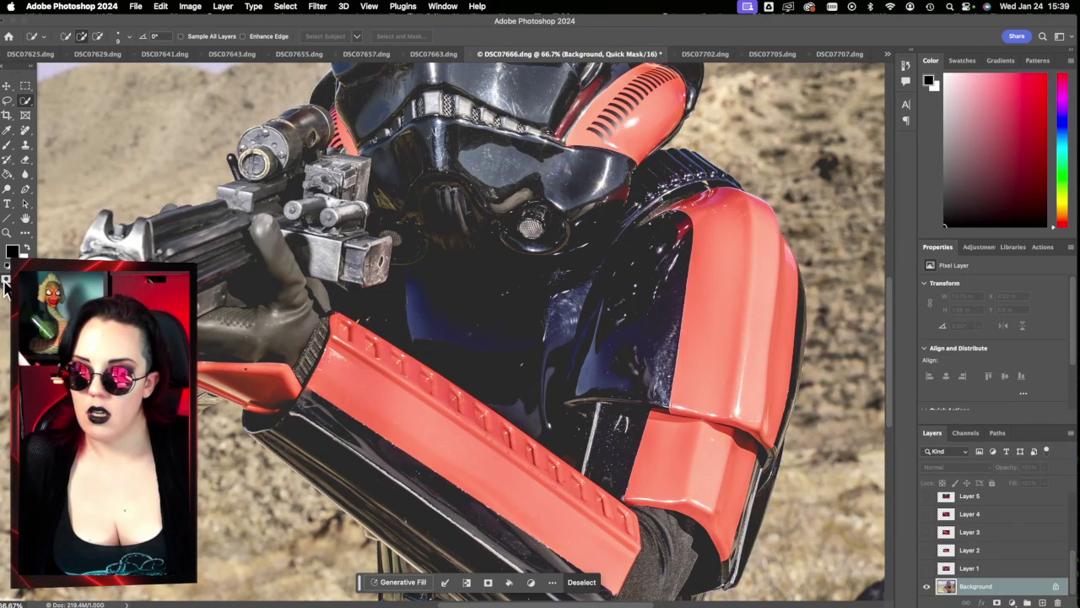
# Step: Examine the mask edge beneath the blaster and along the forearm plate at 300% zoom
pyautogui.scroll(-5, 535, 417)
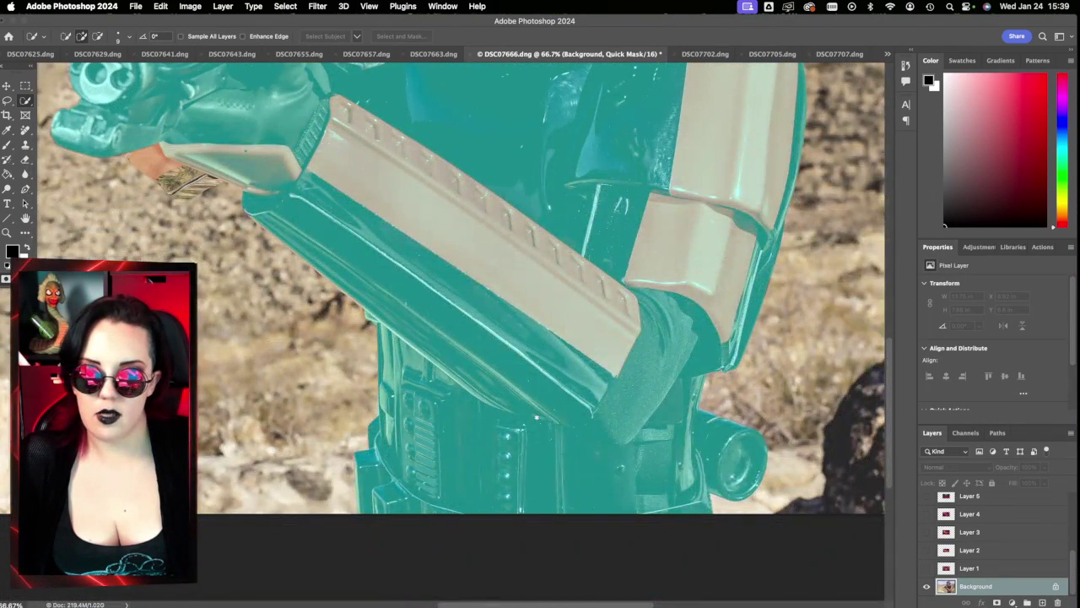
pyautogui.scroll(3, 536, 416)
pyautogui.hscroll(-4, 536, 417)
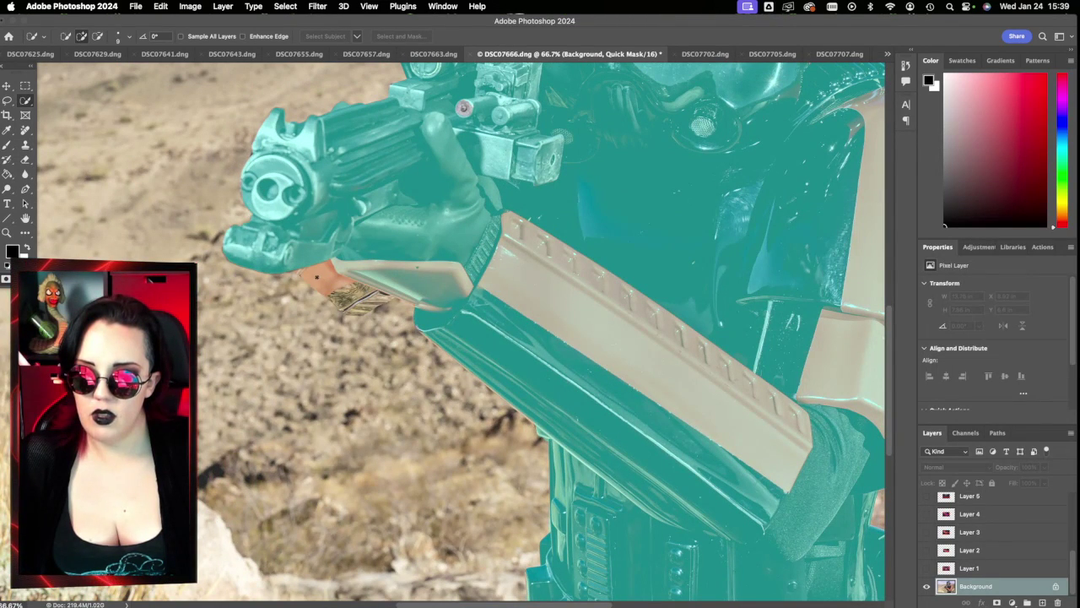
pyautogui.press('z')
pyautogui.moveTo(336, 289); pyautogui.dragTo(413, 330)
pyautogui.hscroll(-3, 413, 329)
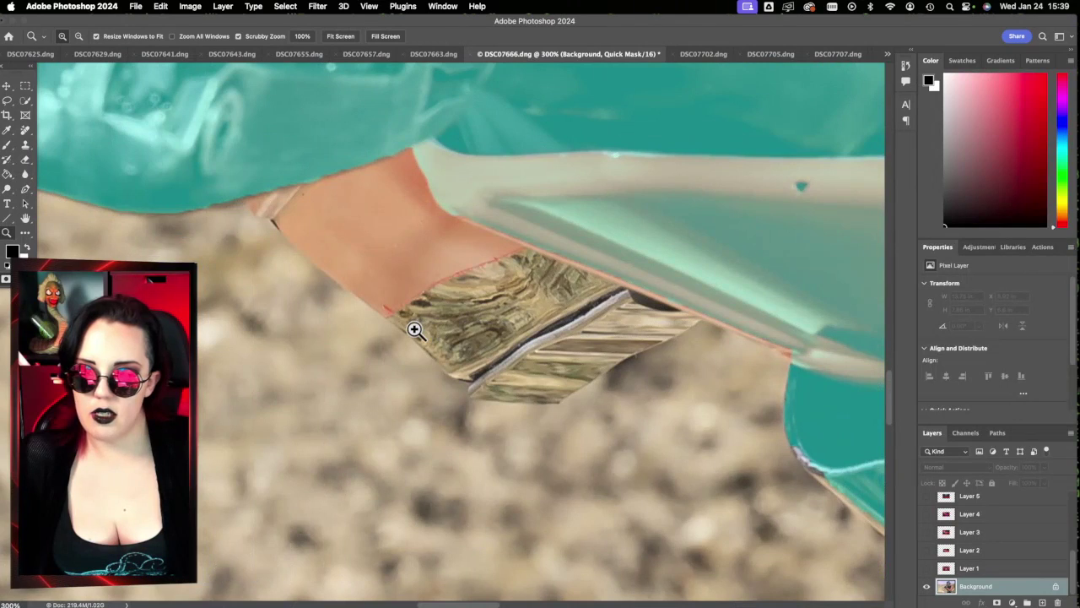
pyautogui.scroll(2, 413, 329)
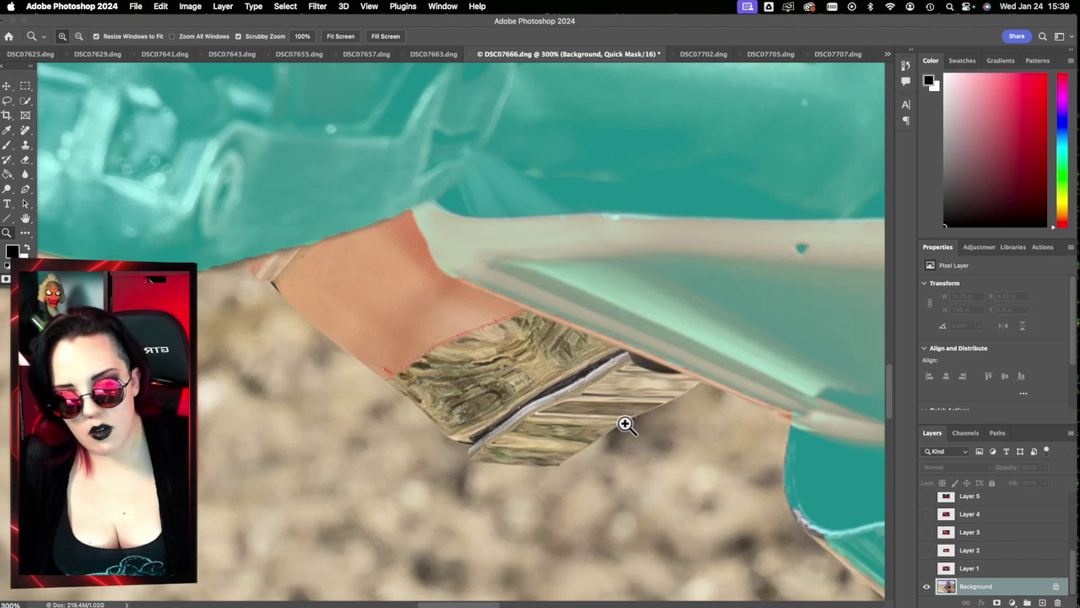
pyautogui.hscroll(3, 622, 425)
pyautogui.hscroll(3, 626, 425)
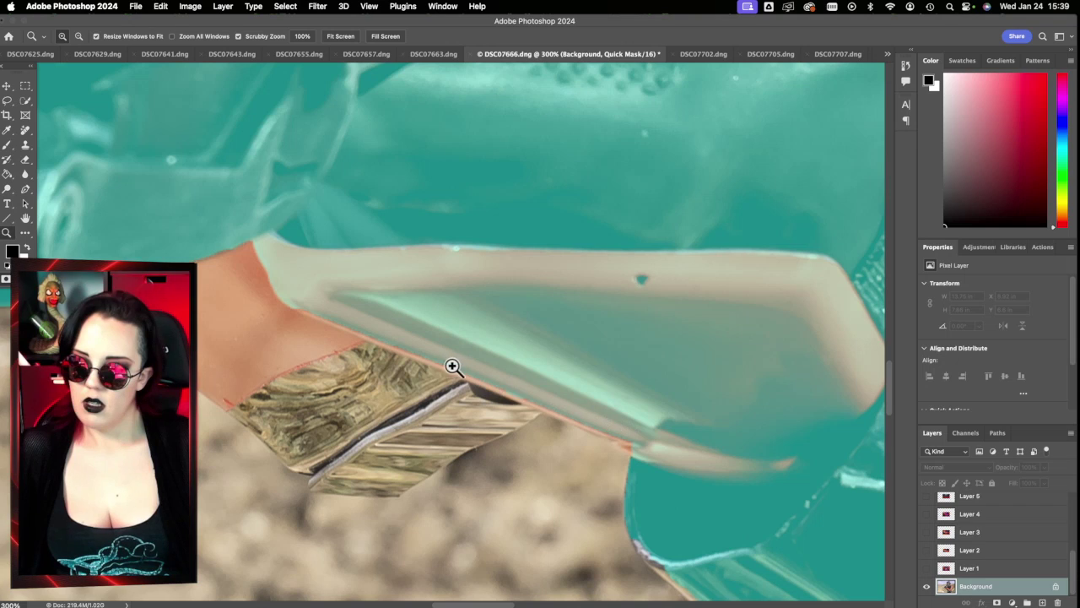
# Step: Set up the Brush tool with white as the foreground color, a size of 15 and 46% opacity
pyautogui.click(8, 146)
pyautogui.click(27, 248)
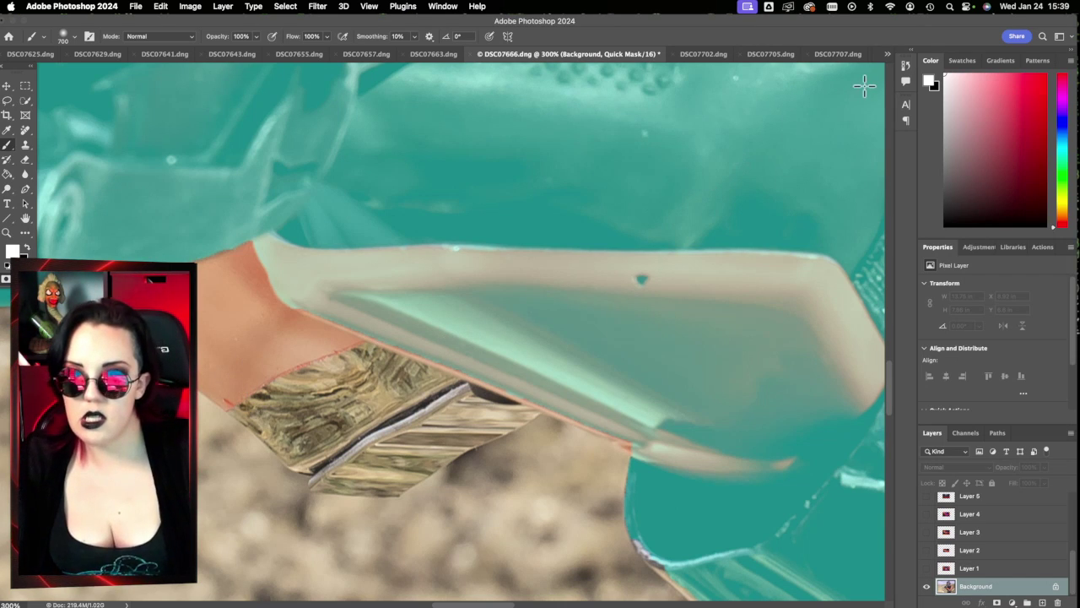
pyautogui.press('[')
pyautogui.press('[')
pyautogui.press('[')
pyautogui.press('[')
pyautogui.press('[')
pyautogui.press('[')
pyautogui.press('[')
pyautogui.press('[')
pyautogui.press('[')
pyautogui.press('[')
pyautogui.press('[')
pyautogui.press('[')
pyautogui.press('[')
pyautogui.press('[')
pyautogui.press('[')
pyautogui.press('[')
pyautogui.press('[')
pyautogui.press('[')
pyautogui.press('[')
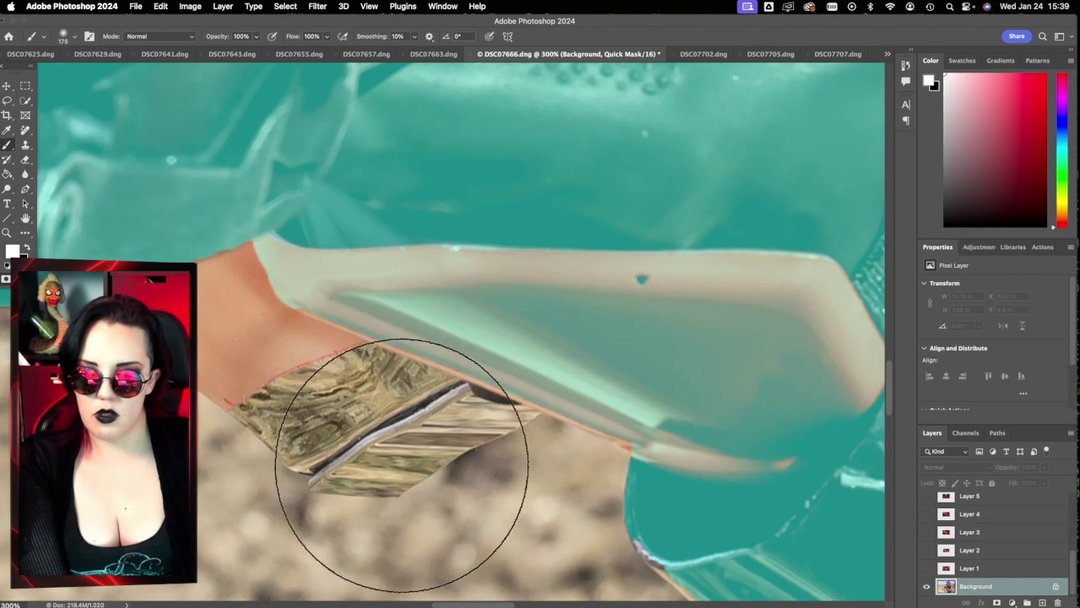
pyautogui.press('[')
pyautogui.press('[')
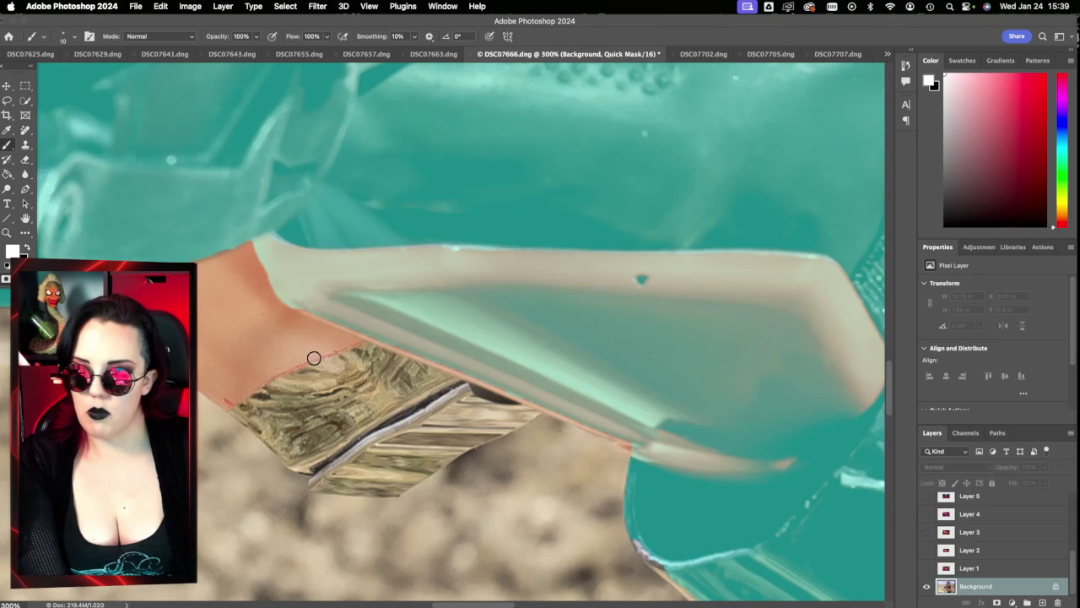
pyautogui.press(']')
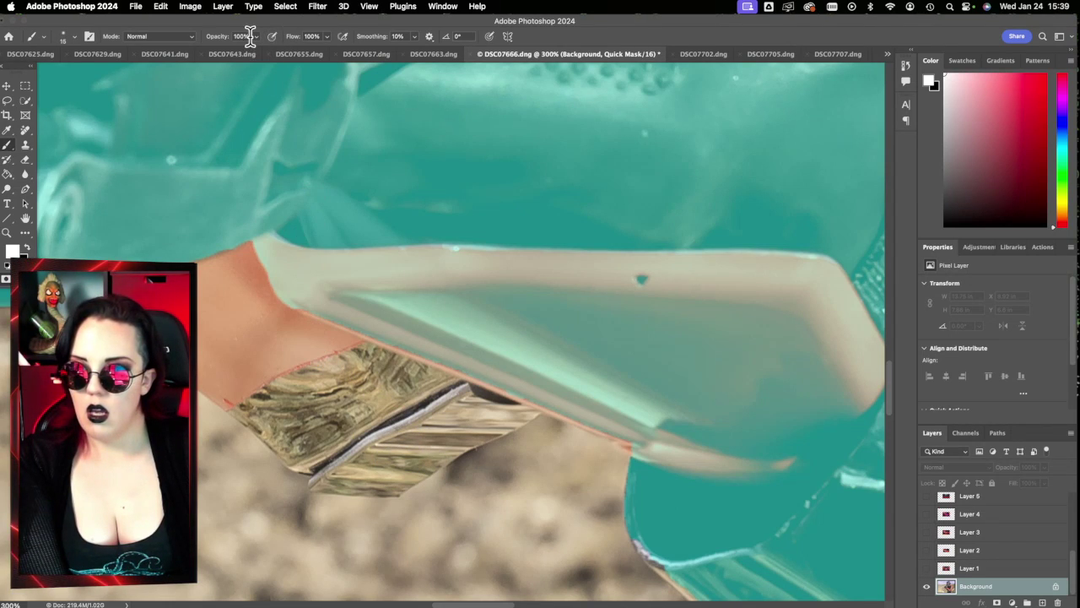
pyautogui.moveTo(256, 39); pyautogui.dragTo(226, 53)
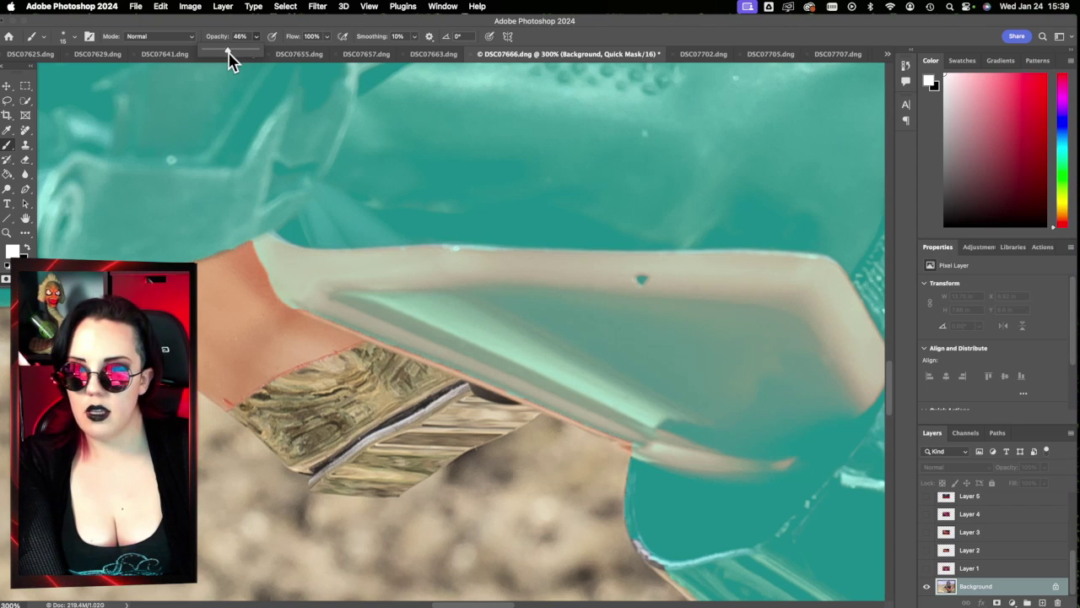
pyautogui.press('Return')
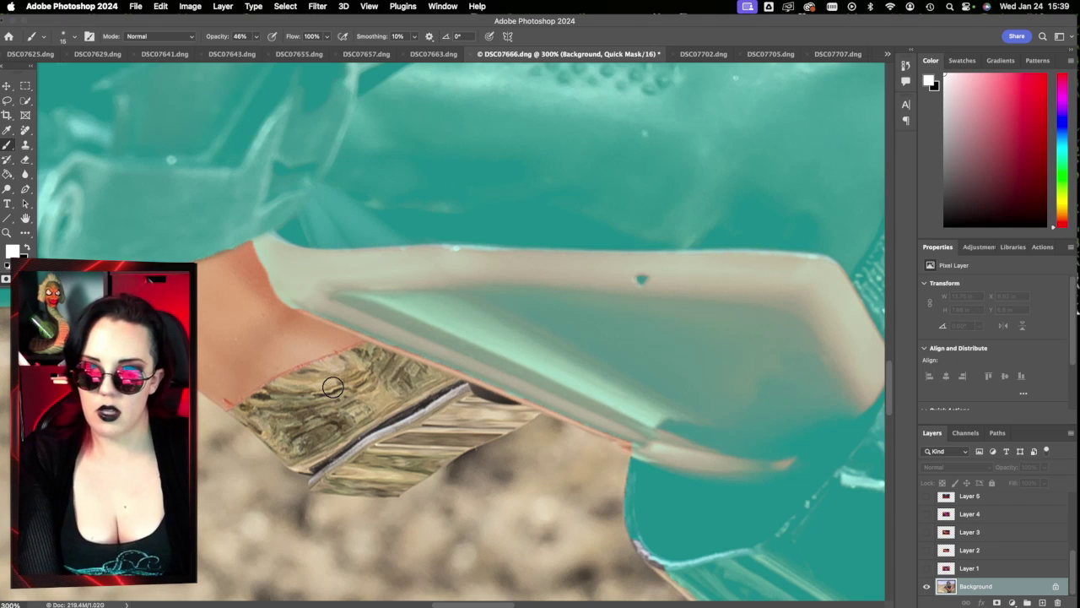
# Step: Paint the mask in black with a size 9 brush along the underside and lower front edge of the blaster
pyautogui.hscroll(-5, 329, 392)
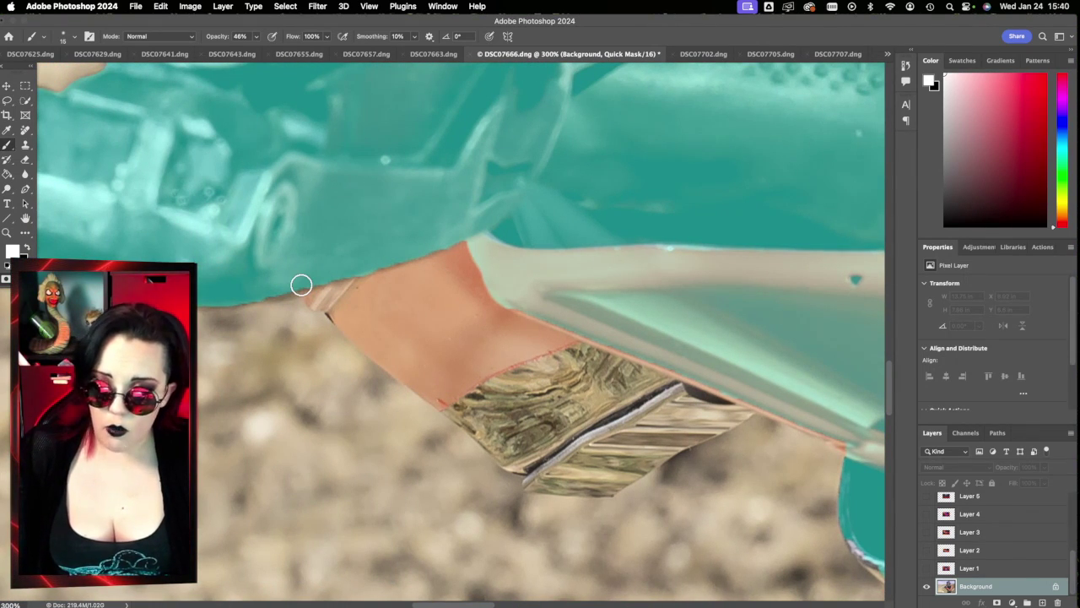
pyautogui.press('x')
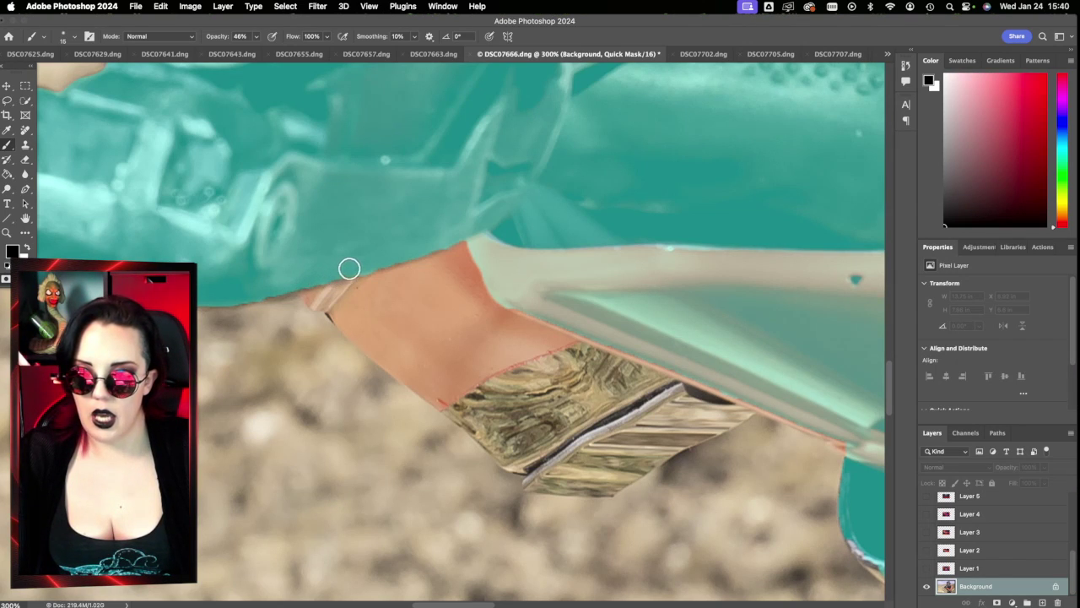
pyautogui.press('[')
pyautogui.press('[')
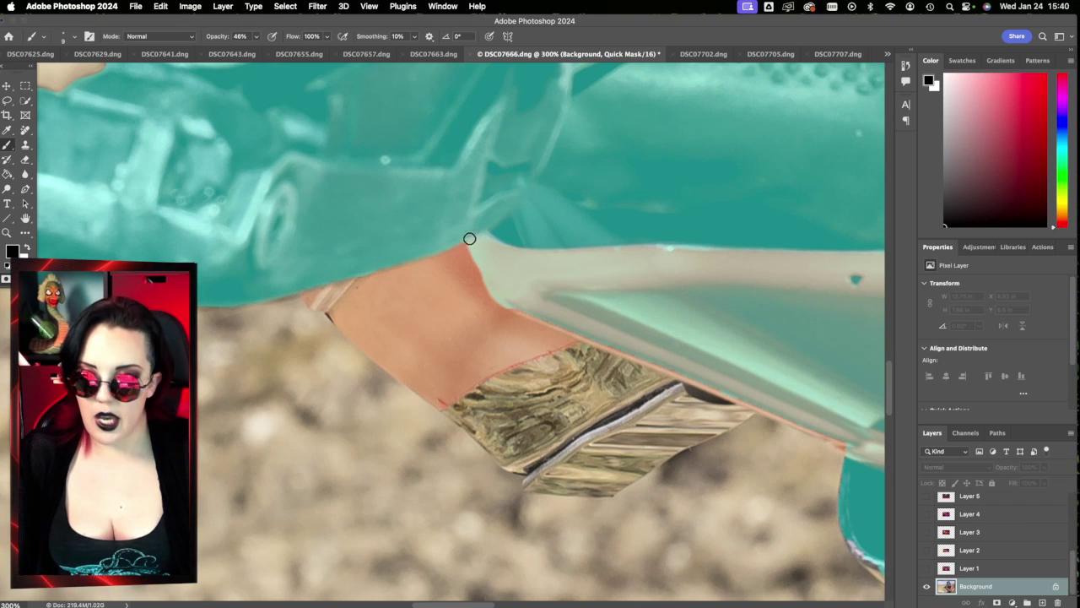
pyautogui.hscroll(-5, 427, 253)
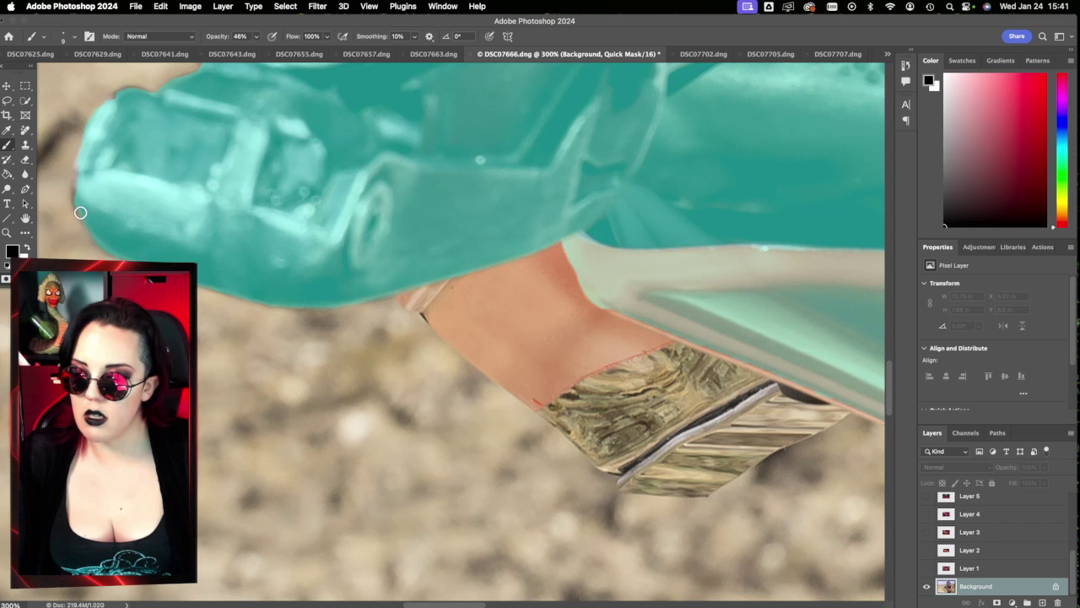
pyautogui.moveTo(76, 187)
pyautogui.mouseDown()
pyautogui.moveTo(103, 248)
pyautogui.moveTo(75, 199)
pyautogui.moveTo(80, 177)
pyautogui.moveTo(84, 217)
pyautogui.mouseUp()
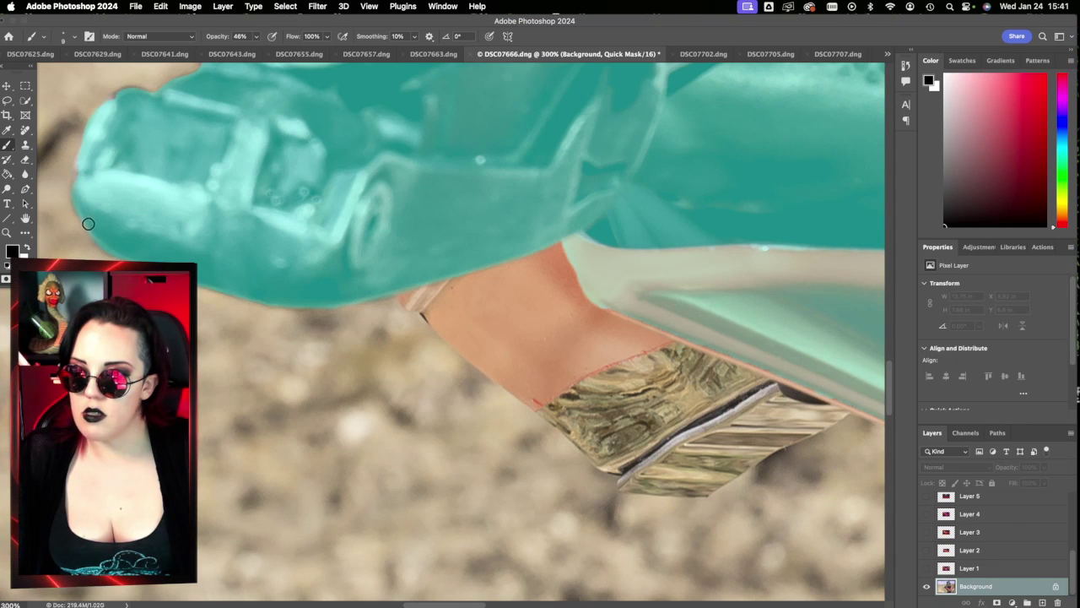
# Step: Paint the mask in black along the front and upper edge of the blaster's lower attachment, up to the round muzzle
pyautogui.scroll(3, 84, 228)
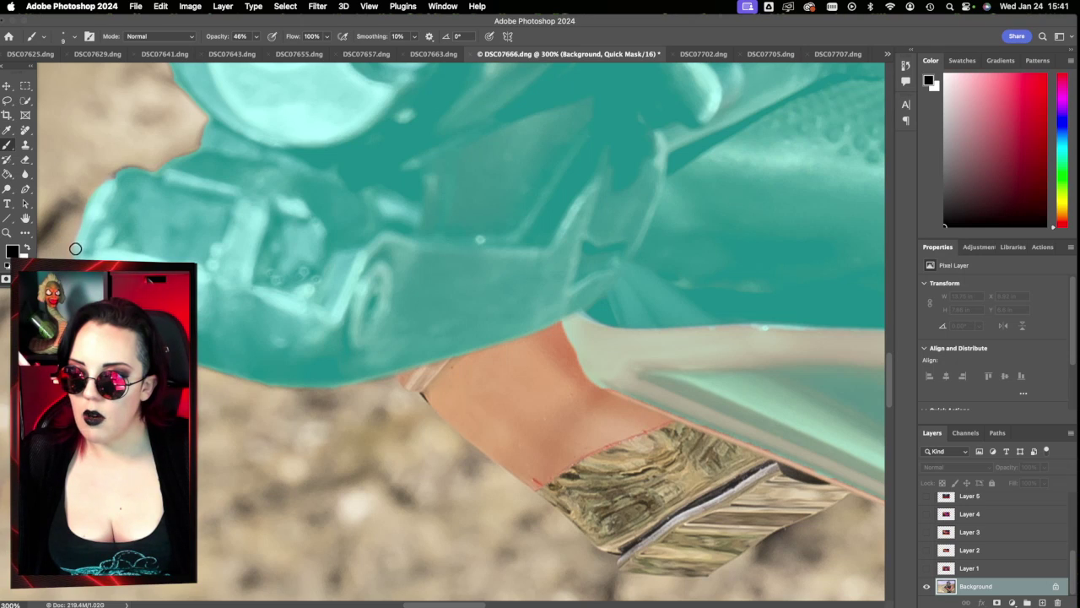
pyautogui.moveTo(80, 246)
pyautogui.mouseDown()
pyautogui.moveTo(99, 192)
pyautogui.moveTo(120, 178)
pyautogui.moveTo(94, 211)
pyautogui.moveTo(90, 201)
pyautogui.moveTo(117, 180)
pyautogui.moveTo(100, 186)
pyautogui.moveTo(91, 216)
pyautogui.moveTo(93, 195)
pyautogui.moveTo(121, 172)
pyautogui.moveTo(152, 174)
pyautogui.moveTo(113, 177)
pyautogui.moveTo(165, 176)
pyautogui.moveTo(218, 138)
pyautogui.moveTo(210, 123)
pyautogui.moveTo(215, 124)
pyautogui.mouseUp()
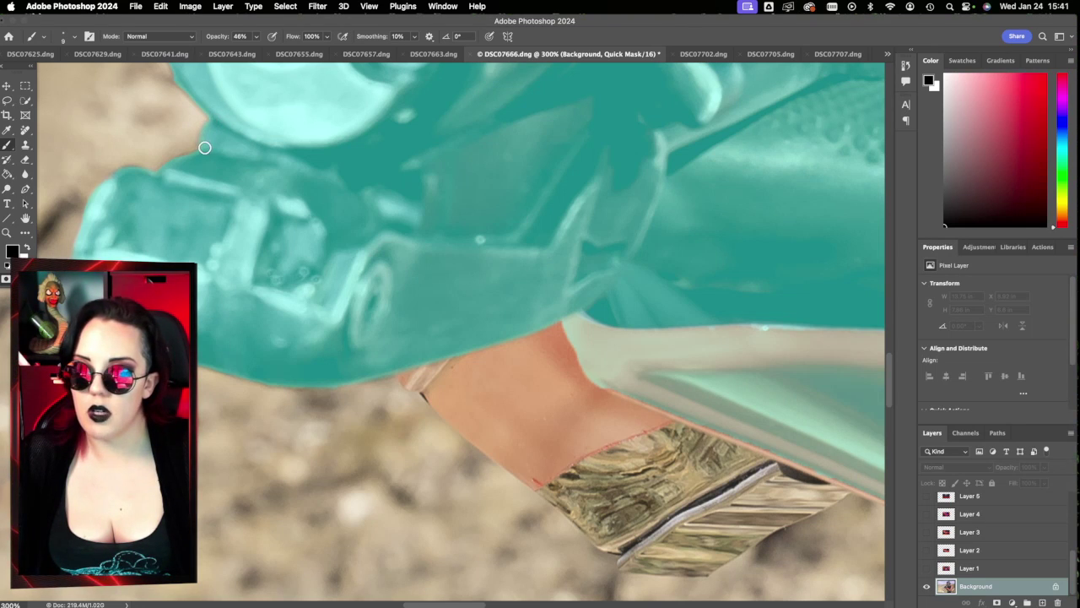
pyautogui.moveTo(204, 151)
pyautogui.mouseDown()
pyautogui.moveTo(212, 122)
pyautogui.moveTo(204, 152)
pyautogui.moveTo(216, 119)
pyautogui.moveTo(200, 153)
pyautogui.moveTo(164, 171)
pyautogui.moveTo(203, 152)
pyautogui.moveTo(158, 185)
pyautogui.moveTo(118, 174)
pyautogui.moveTo(105, 194)
pyautogui.moveTo(126, 173)
pyautogui.moveTo(100, 195)
pyautogui.moveTo(121, 172)
pyautogui.moveTo(104, 180)
pyautogui.moveTo(91, 212)
pyautogui.moveTo(99, 188)
pyautogui.moveTo(123, 172)
pyautogui.mouseUp()
pyautogui.moveTo(90, 211)
pyautogui.mouseDown()
pyautogui.moveTo(104, 205)
pyautogui.moveTo(92, 202)
pyautogui.moveTo(79, 253)
pyautogui.mouseUp()
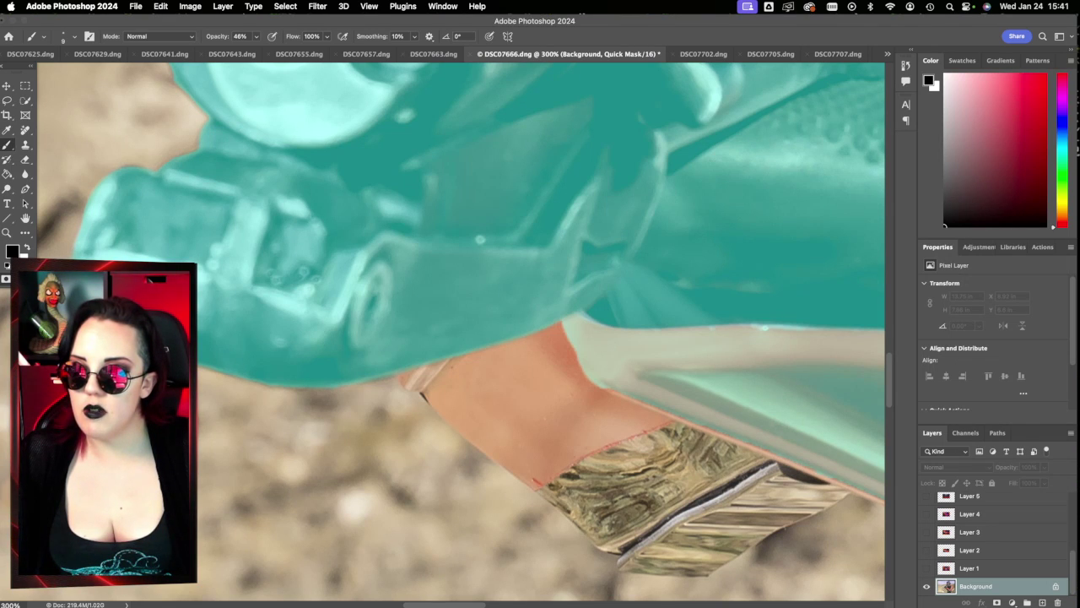
pyautogui.scroll(10, 291, 272)
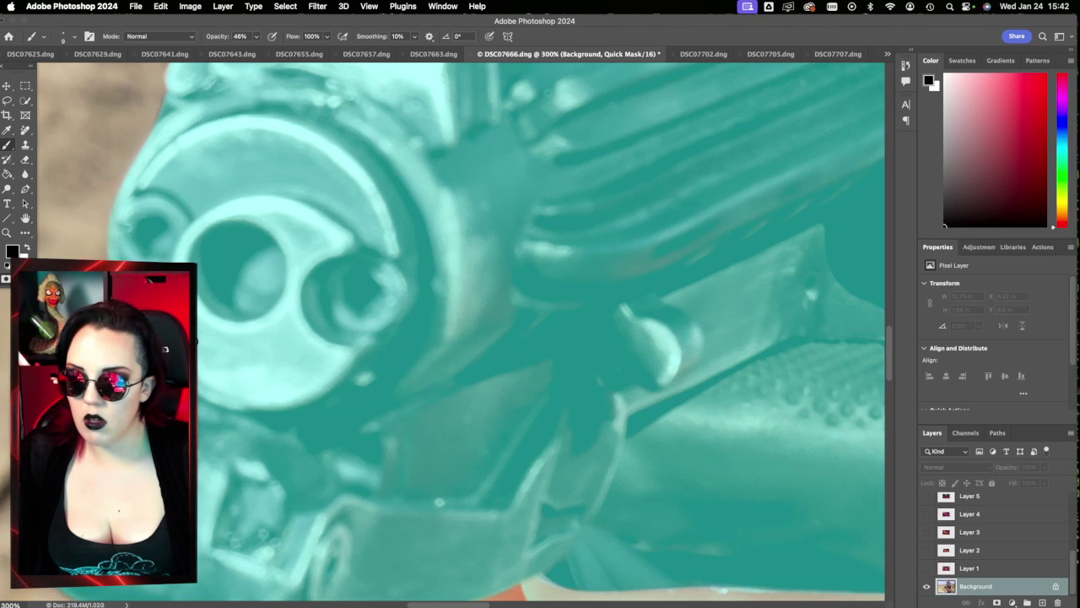
# Step: Paint the mask in black with the size 9 brush along the blaster's upper edge and around the scope's outer rim
pyautogui.scroll(5, 201, 353)
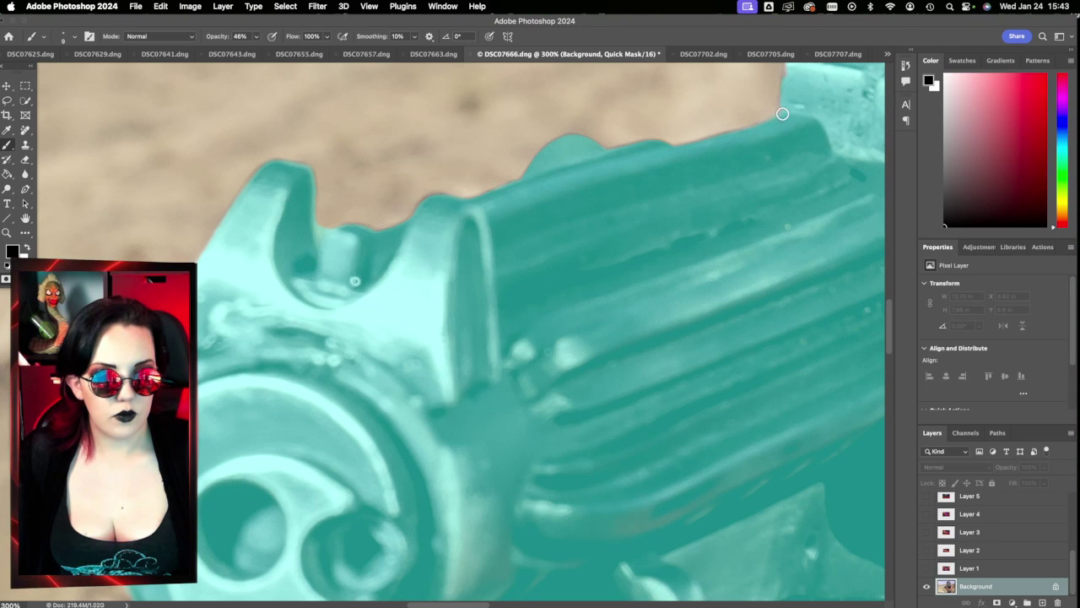
pyautogui.scroll(4, 735, 222)
pyautogui.hscroll(3, 735, 222)
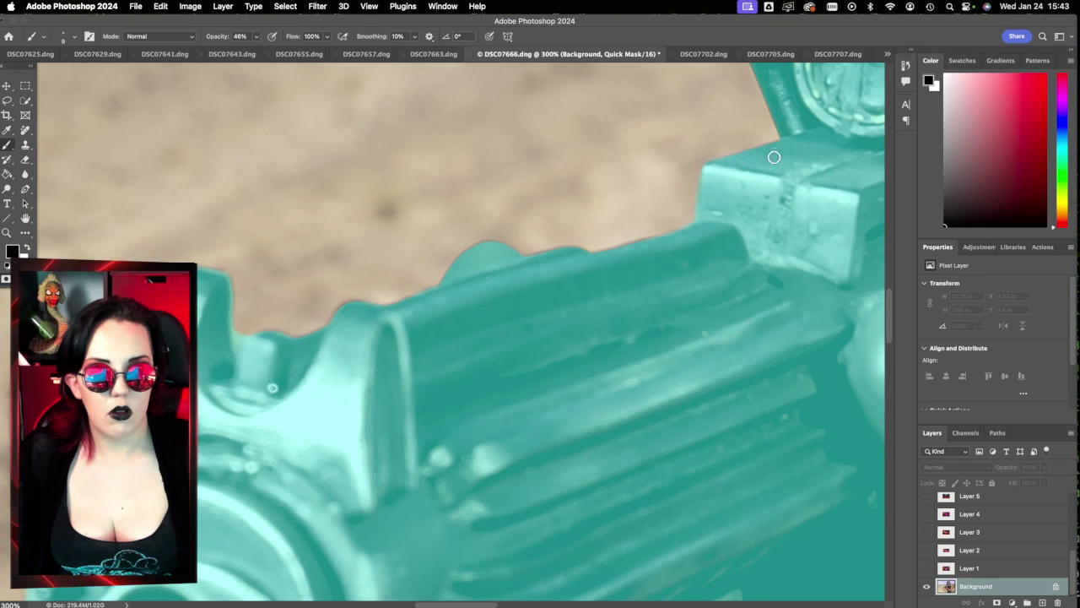
pyautogui.hscroll(5, 774, 154)
pyautogui.scroll(5, 760, 193)
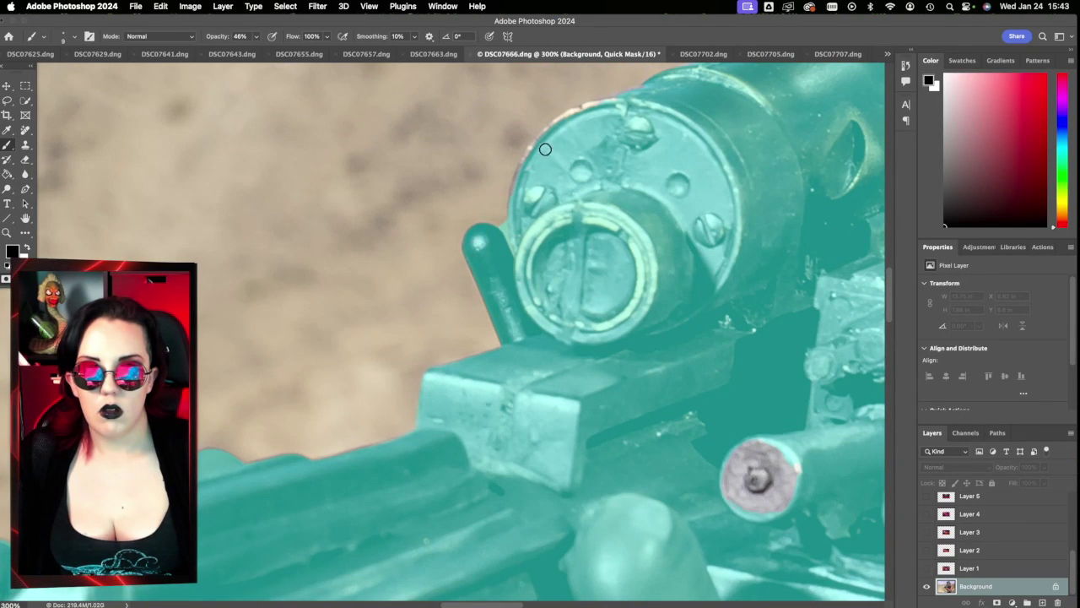
pyautogui.press('x')
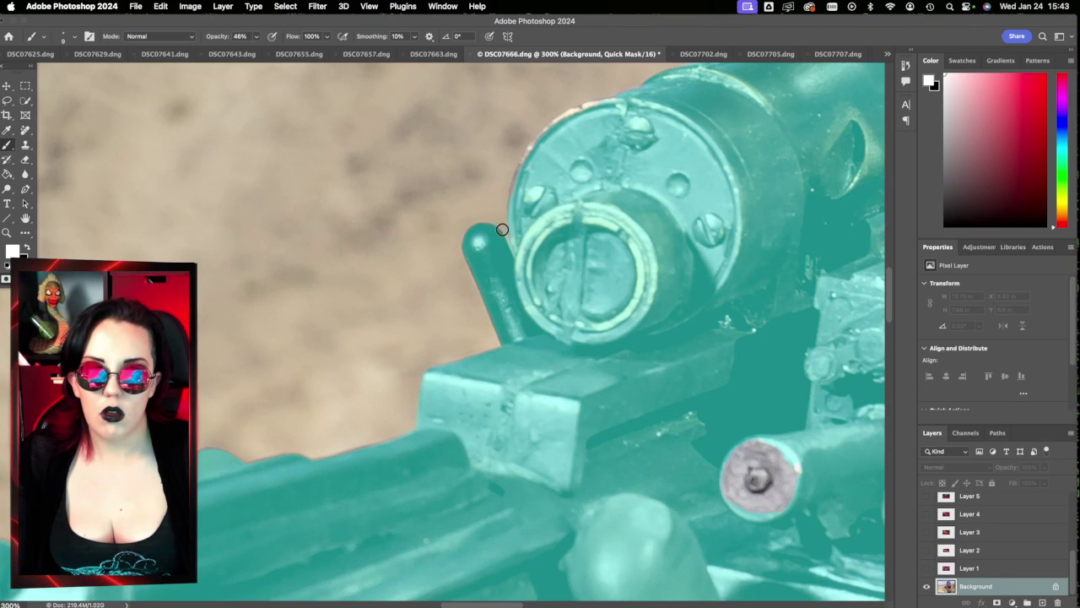
pyautogui.press('x')
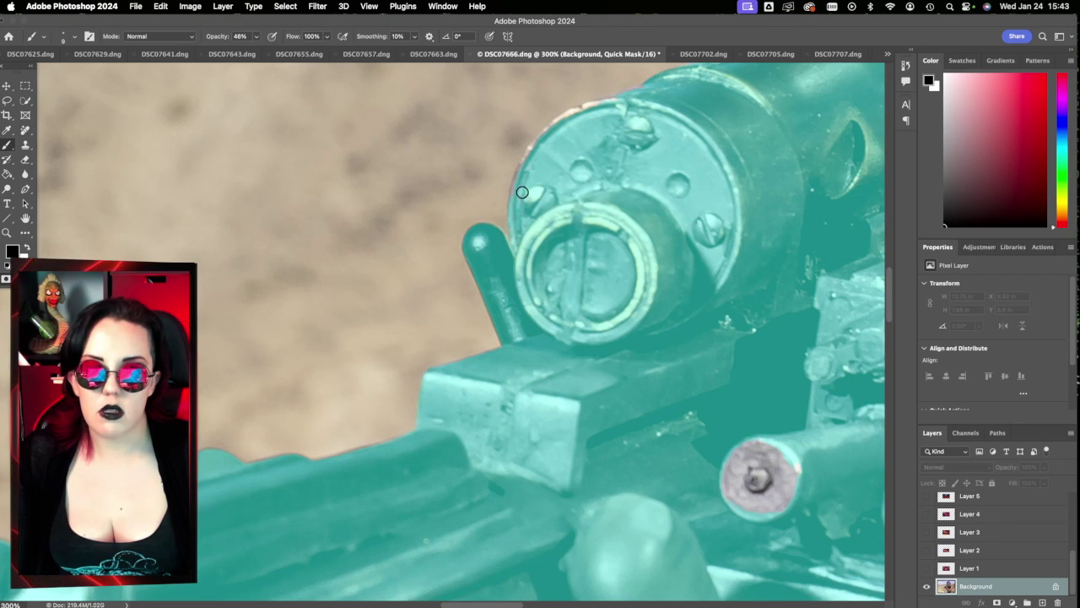
pyautogui.scroll(3, 530, 276)
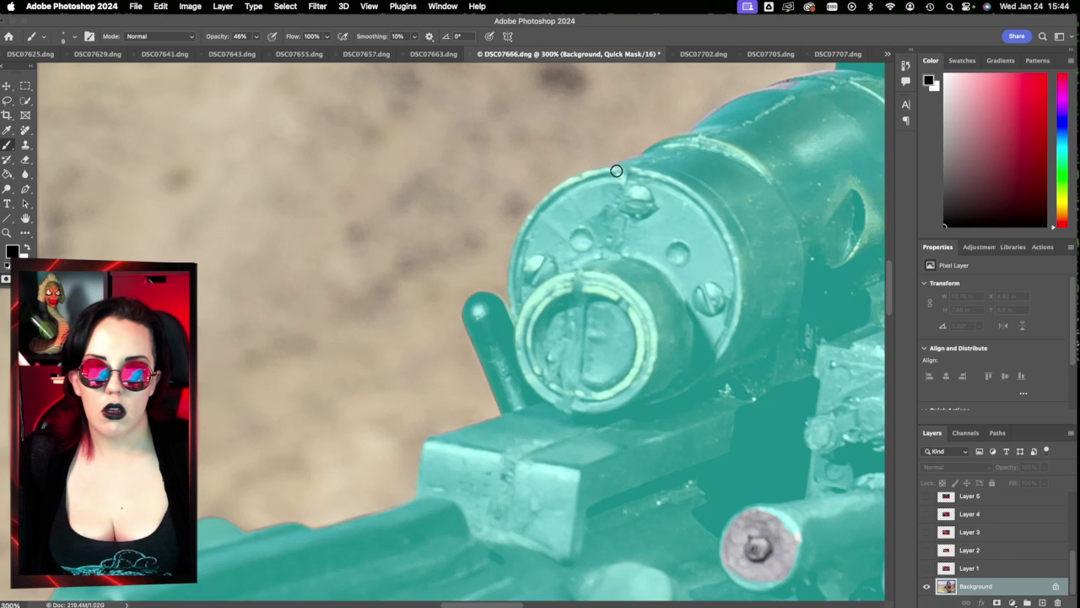
pyautogui.hscroll(5, 725, 177)
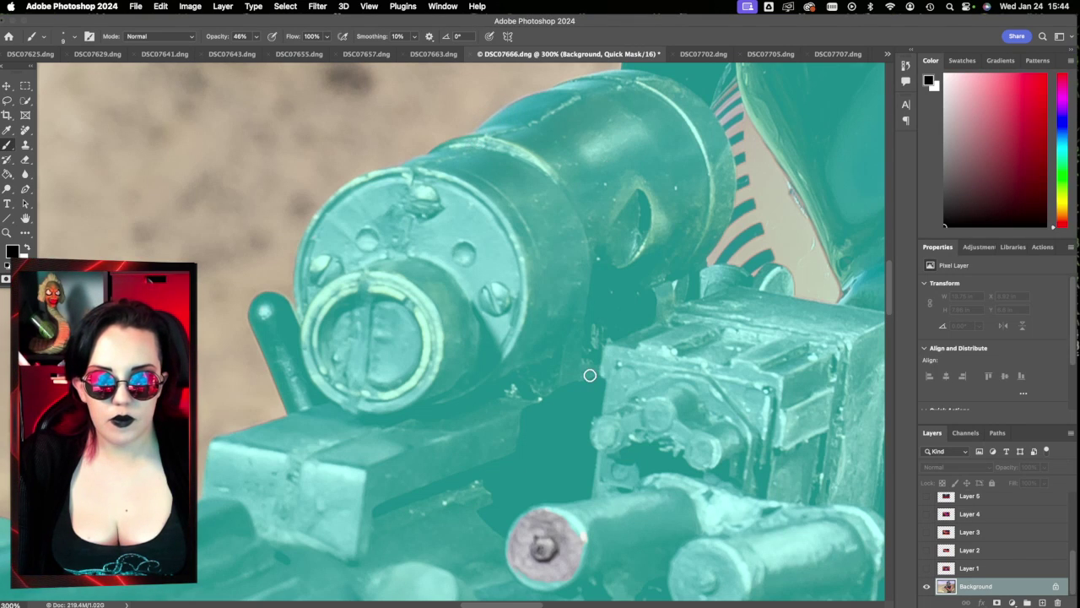
# Step: Enlarge the brush to size 150 and fill the unmasked round end of the cylinder beside the blaster's scope with black
pyautogui.scroll(-5, 591, 374)
pyautogui.hscroll(3, 590, 373)
pyautogui.scroll(-3, 589, 376)
pyautogui.scroll(2, 441, 345)
pyautogui.press(']')
pyautogui.press(']')
pyautogui.press(']')
pyautogui.press(']')
pyautogui.press(']')
pyautogui.press(']')
pyautogui.press(']')
pyautogui.press(']')
pyautogui.press(']')
pyautogui.press(']')
pyautogui.press(']')
pyautogui.press(']')
pyautogui.press('super+z')
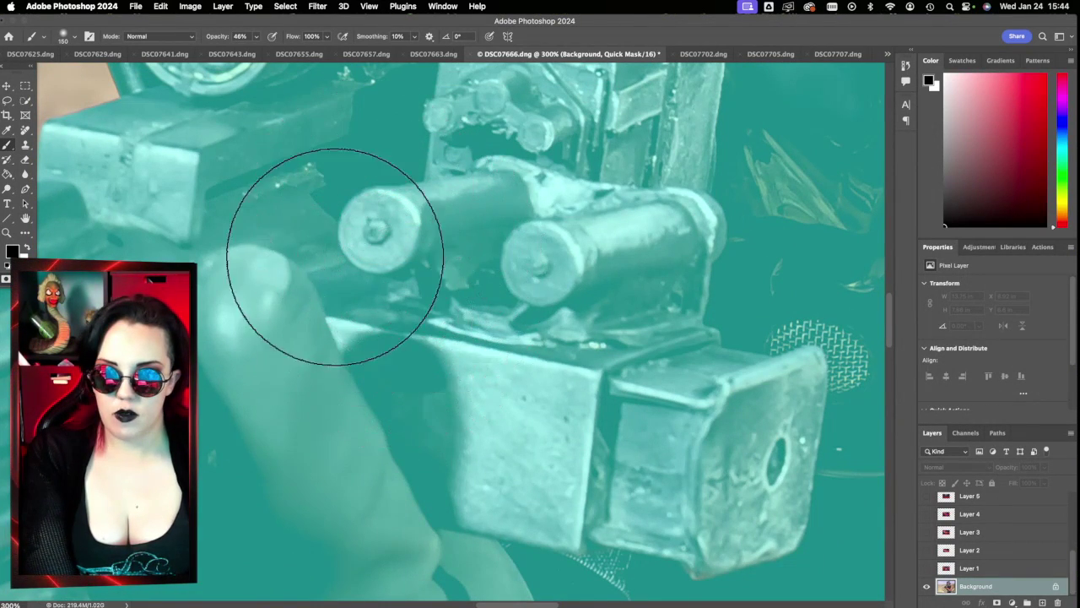
# Step: Reduce the brush to size 8 and paint the mask in black on the shoulder armor's edge just below the helmet
pyautogui.scroll(3, 596, 357)
pyautogui.hscroll(10, 596, 358)
pyautogui.scroll(3, 593, 349)
pyautogui.press('[')
pyautogui.press('[')
pyautogui.press('[')
pyautogui.press('[')
pyautogui.press('[')
pyautogui.press('[')
pyautogui.press('[')
pyautogui.press('[')
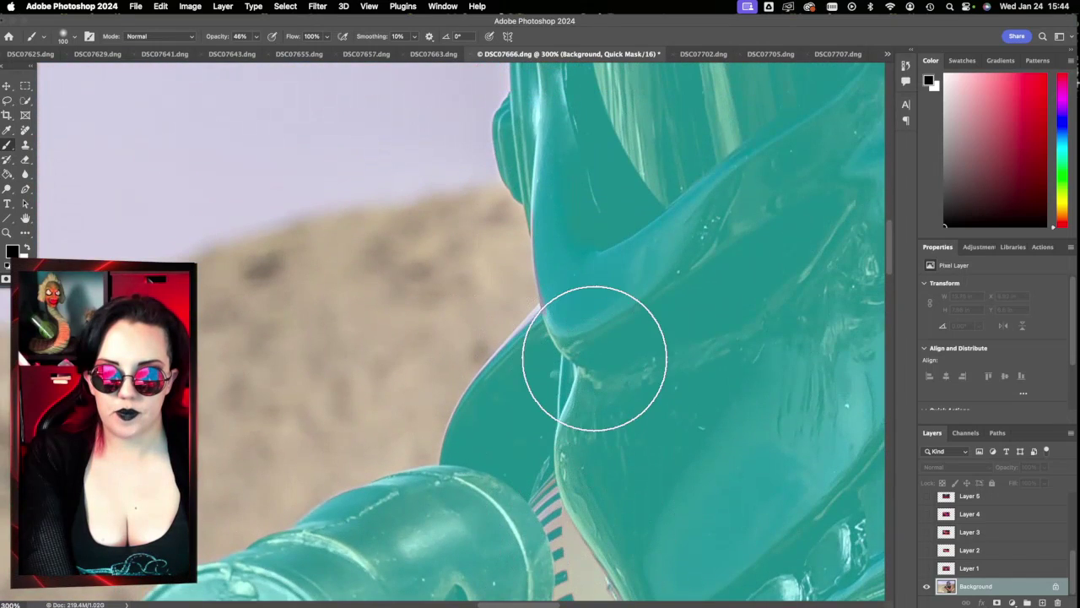
pyautogui.press('[')
pyautogui.press('[')
pyautogui.press('[')
pyautogui.press('[')
pyautogui.press('[')
pyautogui.scroll(-5, 600, 388)
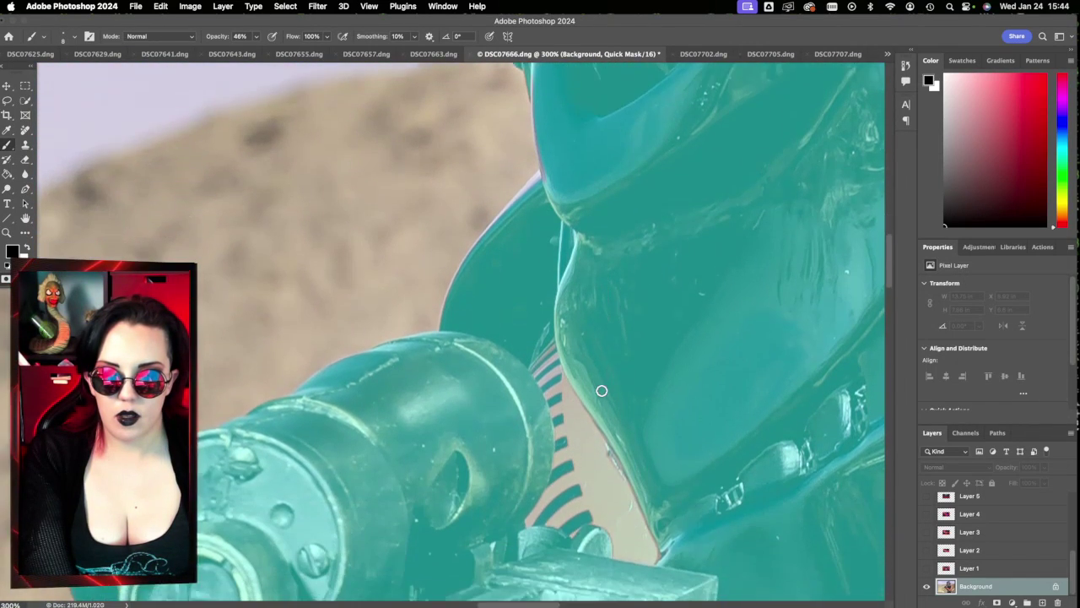
pyautogui.scroll(4, 600, 388)
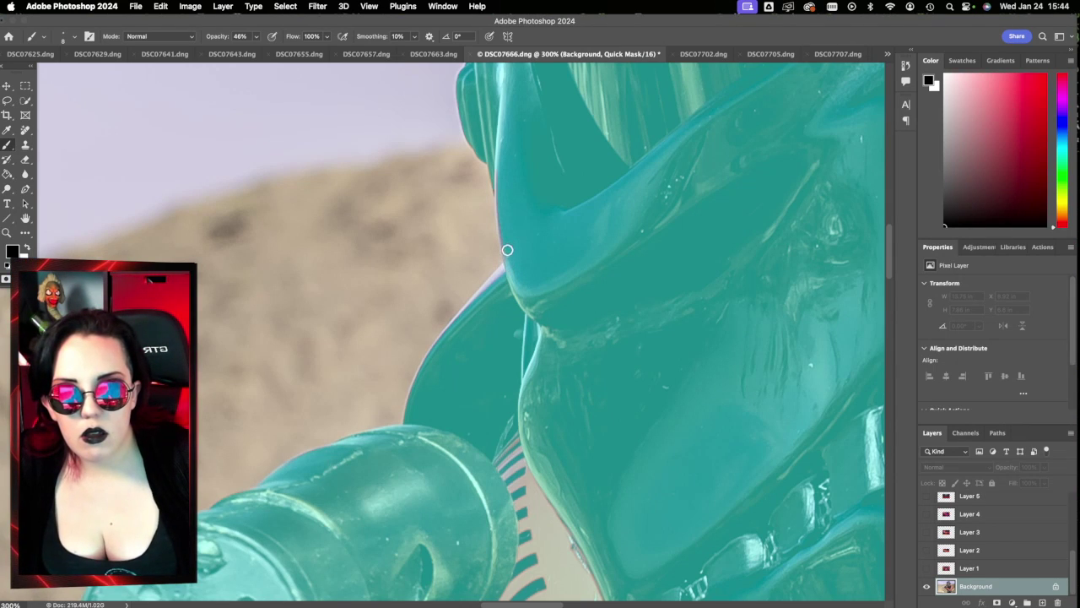
pyautogui.moveTo(500, 272); pyautogui.dragTo(475, 300)
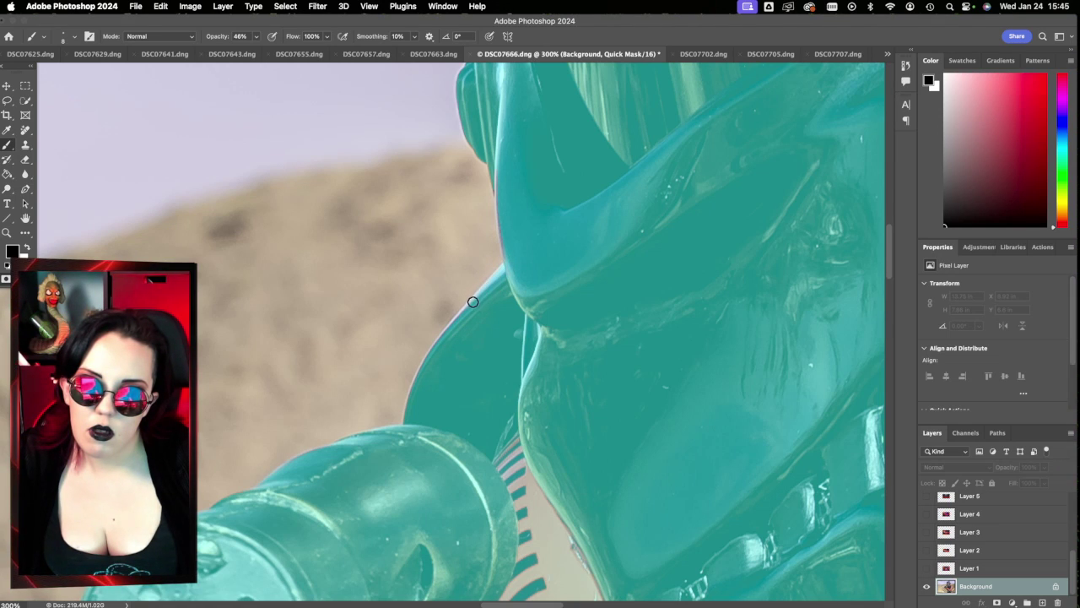
# Step: Paint the mask in black at 500% zoom along the shoulder armor's curved outer edge, from the helmet down to the scope, finishing with brush size 7
pyautogui.hscroll(-3, 501, 353)
pyautogui.scroll(-2, 501, 353)
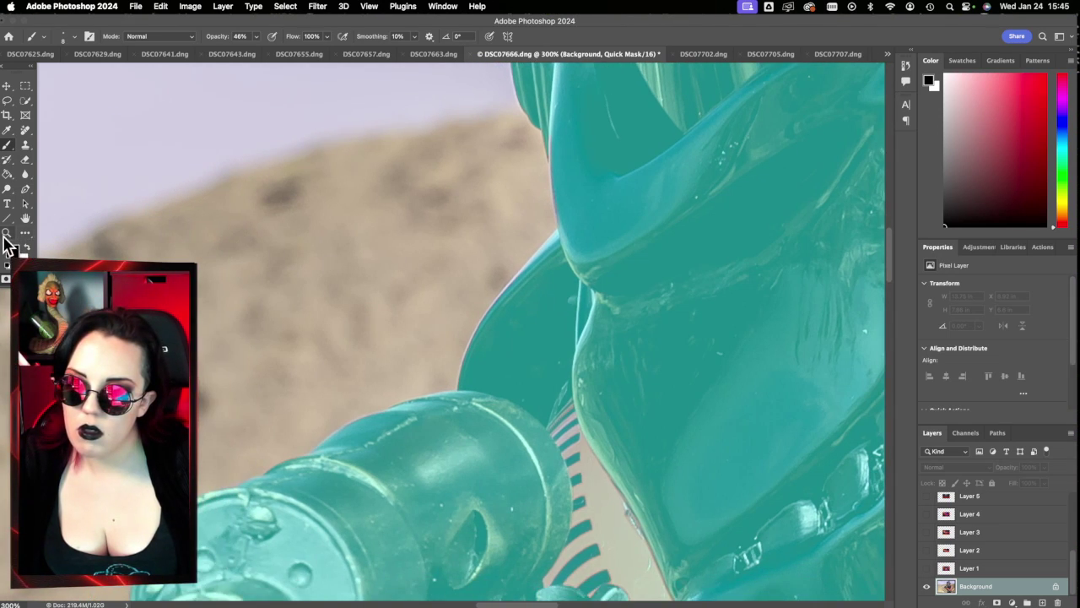
pyautogui.click(7, 233)
pyautogui.click(582, 272)
pyautogui.click(582, 272)
pyautogui.scroll(-2, 385, 208)
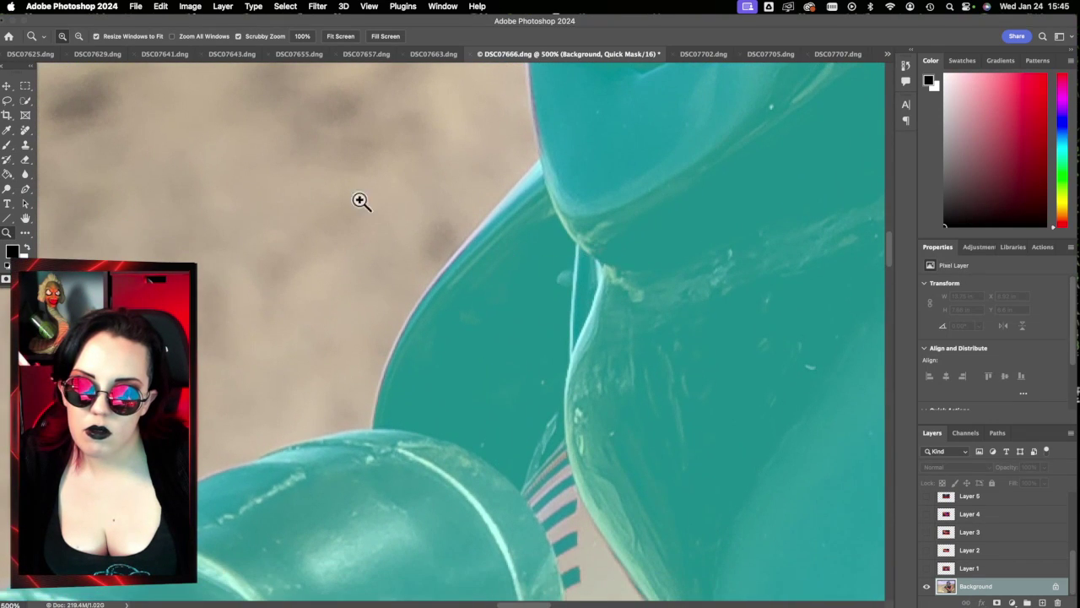
pyautogui.click(25, 131)
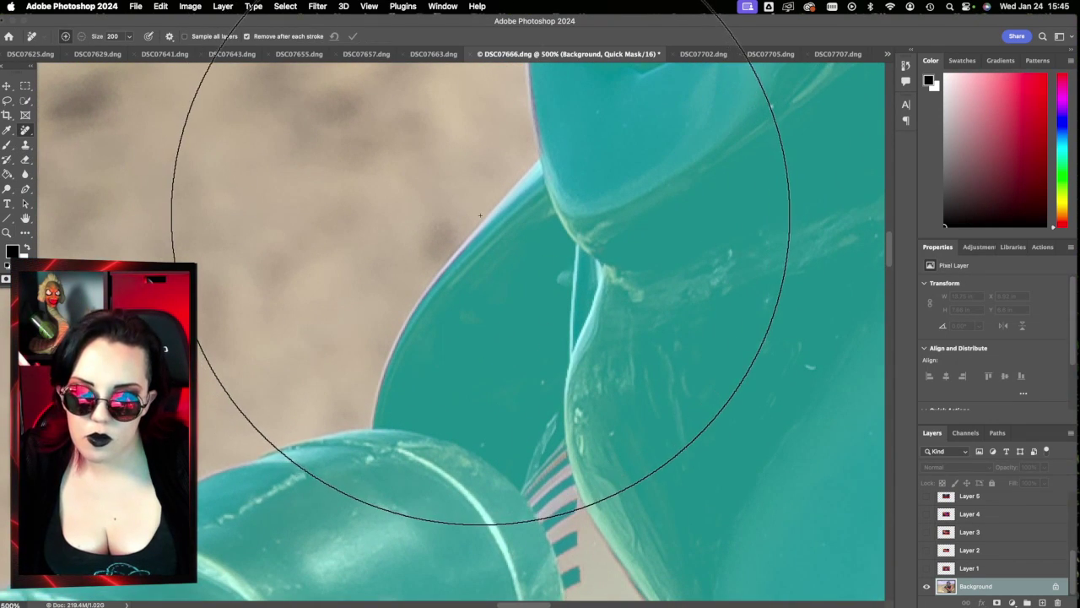
pyautogui.click(7, 147)
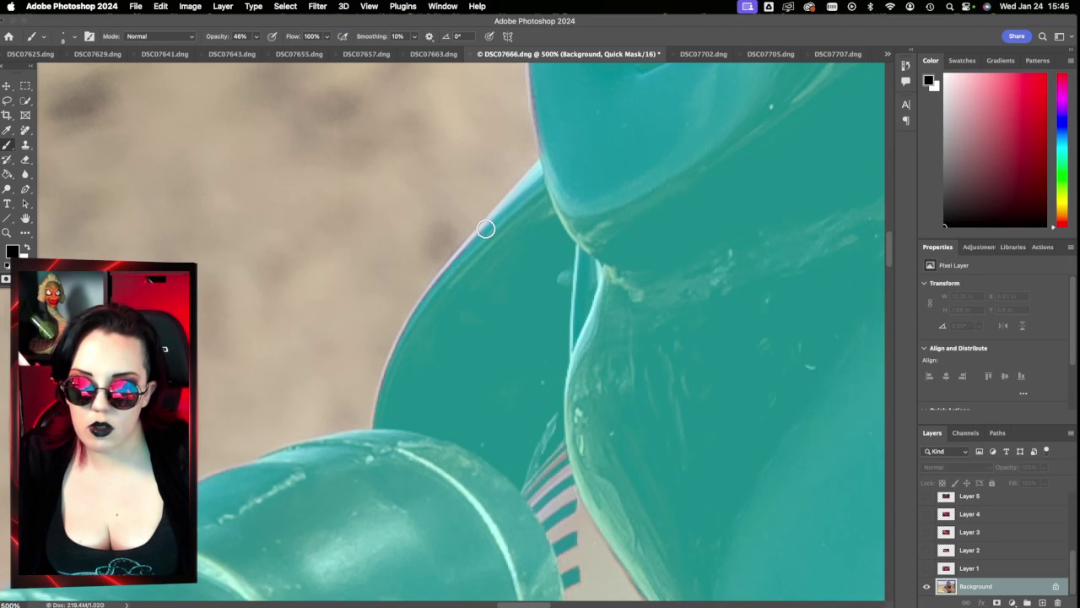
pyautogui.moveTo(485, 229)
pyautogui.mouseDown()
pyautogui.moveTo(447, 265)
pyautogui.moveTo(442, 293)
pyautogui.mouseUp()
pyautogui.moveTo(486, 230)
pyautogui.mouseDown()
pyautogui.moveTo(492, 220)
pyautogui.moveTo(441, 274)
pyautogui.mouseUp()
pyautogui.moveTo(477, 236)
pyautogui.mouseDown()
pyautogui.moveTo(424, 302)
pyautogui.moveTo(410, 360)
pyautogui.moveTo(428, 357)
pyautogui.moveTo(430, 293)
pyautogui.moveTo(394, 351)
pyautogui.mouseUp()
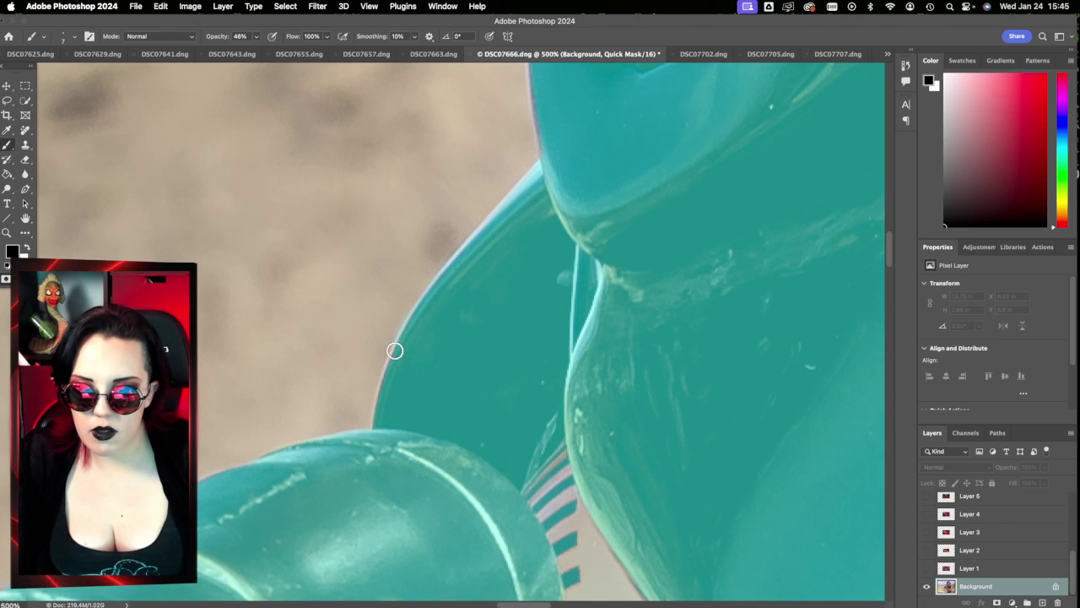
pyautogui.moveTo(417, 309)
pyautogui.mouseDown()
pyautogui.moveTo(384, 381)
pyautogui.moveTo(385, 443)
pyautogui.moveTo(385, 380)
pyautogui.moveTo(372, 439)
pyautogui.mouseUp()
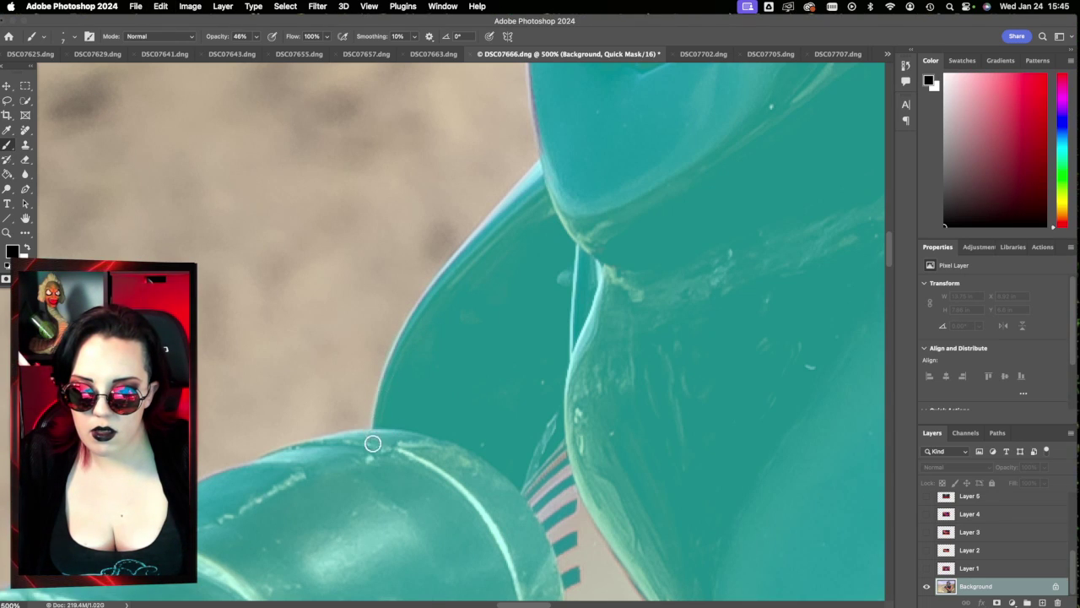
pyautogui.moveTo(379, 397); pyautogui.dragTo(369, 436)
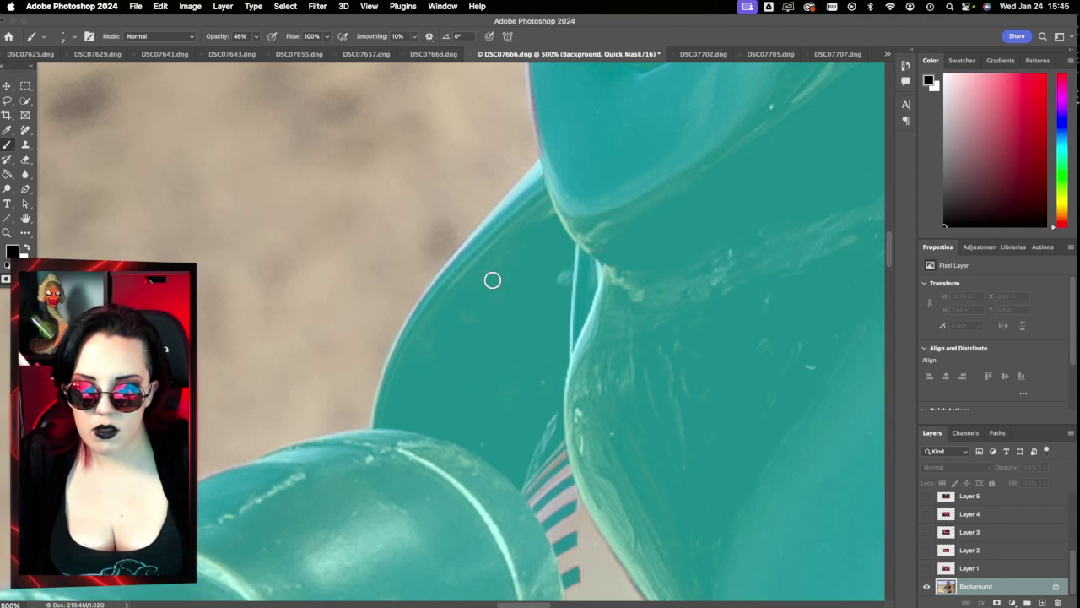
pyautogui.moveTo(541, 171)
pyautogui.mouseDown()
pyautogui.moveTo(440, 301)
pyautogui.moveTo(497, 217)
pyautogui.moveTo(448, 268)
pyautogui.moveTo(418, 337)
pyautogui.moveTo(435, 289)
pyautogui.moveTo(390, 359)
pyautogui.mouseUp()
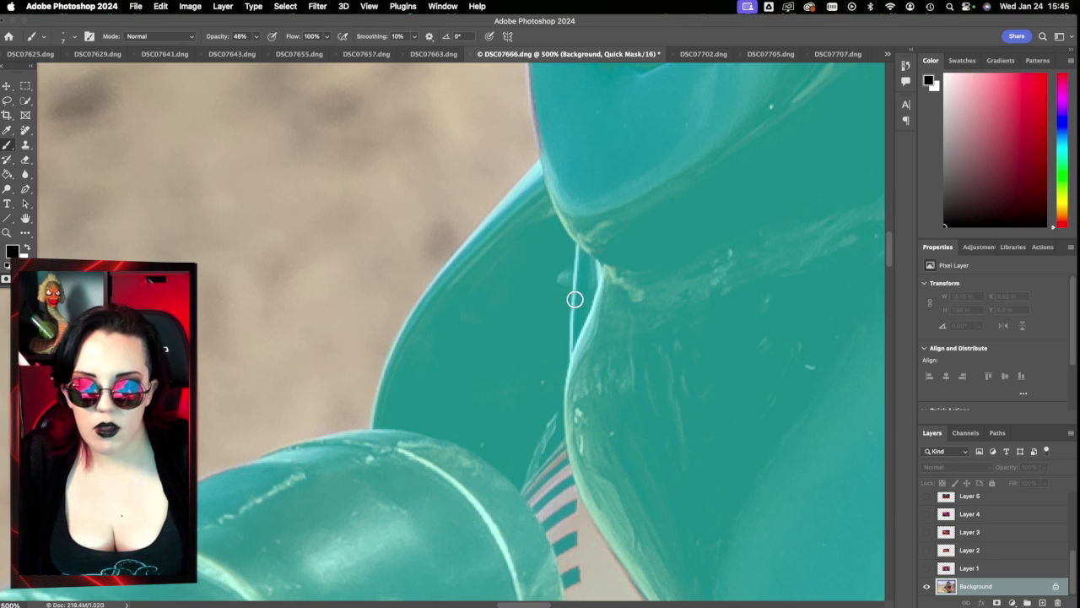
# Step: Paint the mask in black with the size 7 brush along the helmet's lower outer edge, down past the shoulder armor
pyautogui.scroll(5, 574, 298)
pyautogui.moveTo(515, 315)
pyautogui.mouseDown()
pyautogui.moveTo(504, 201)
pyautogui.moveTo(528, 326)
pyautogui.moveTo(511, 263)
pyautogui.mouseUp()
pyautogui.moveTo(506, 169)
pyautogui.mouseDown()
pyautogui.moveTo(501, 220)
pyautogui.moveTo(499, 162)
pyautogui.moveTo(498, 186)
pyautogui.moveTo(498, 170)
pyautogui.mouseUp()
pyautogui.moveTo(499, 122); pyautogui.dragTo(490, 145)
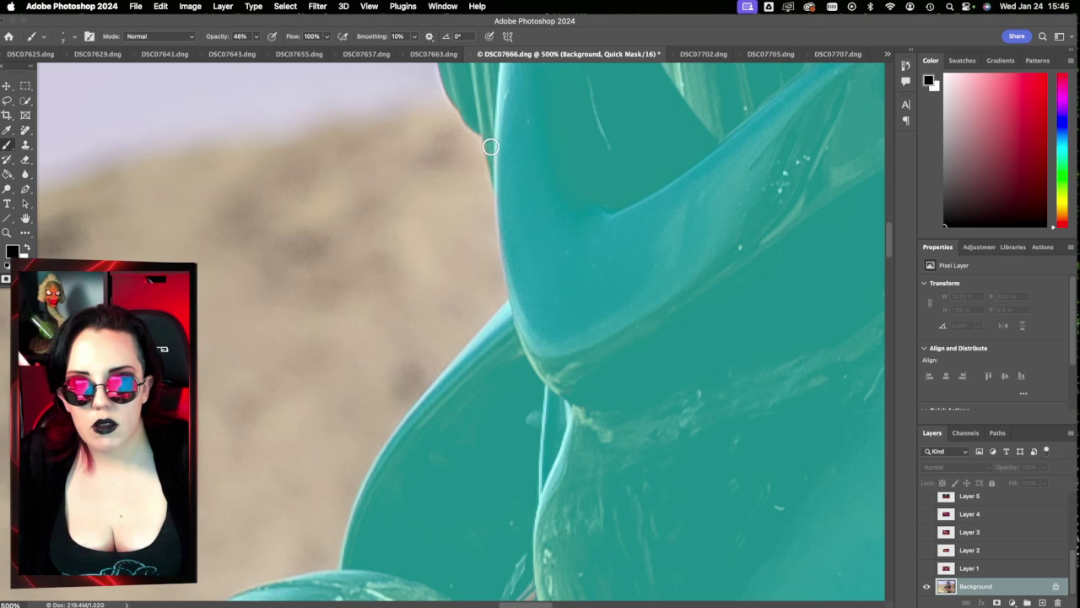
pyautogui.moveTo(500, 236); pyautogui.dragTo(507, 279)
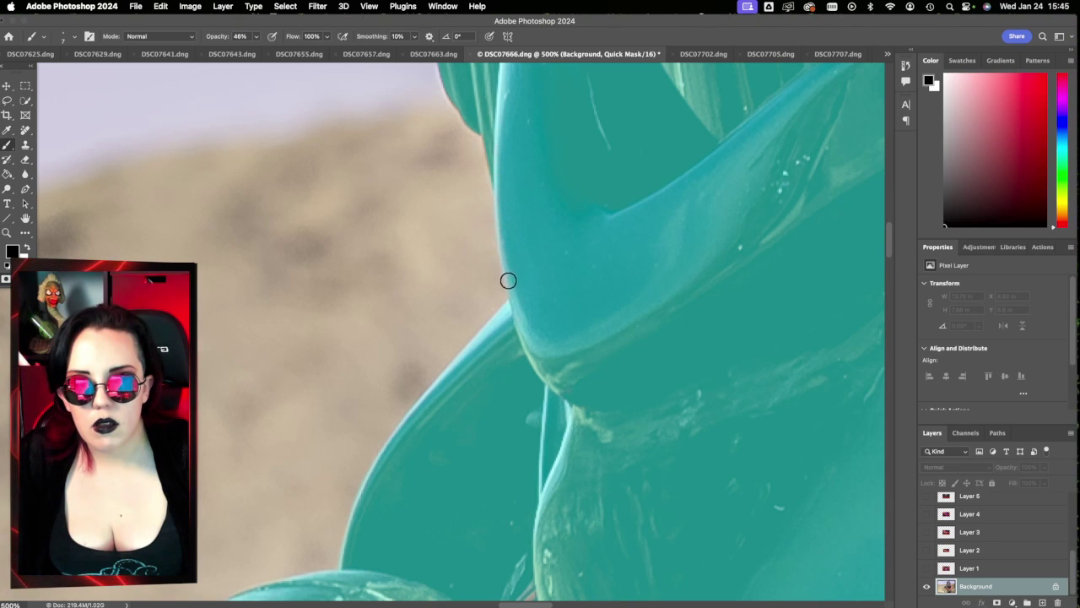
pyautogui.moveTo(519, 325)
pyautogui.mouseDown()
pyautogui.moveTo(516, 294)
pyautogui.moveTo(530, 357)
pyautogui.mouseUp()
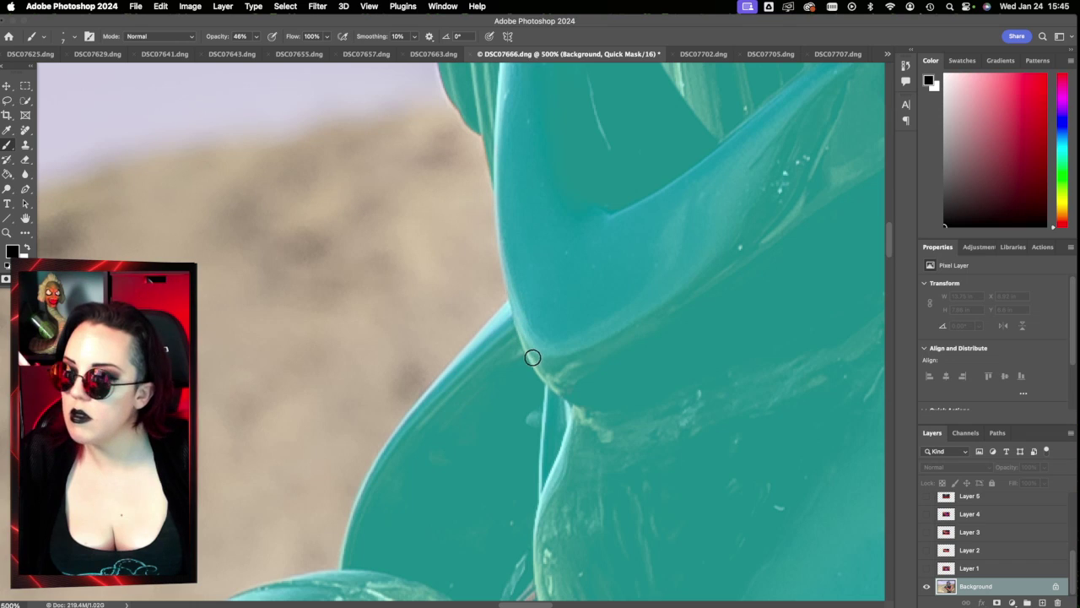
# Step: Brush the quick mask along the left side of the trooper's helmet, from the brow band up to the dome
pyautogui.scroll(3, 549, 350)
pyautogui.scroll(10, 564, 345)
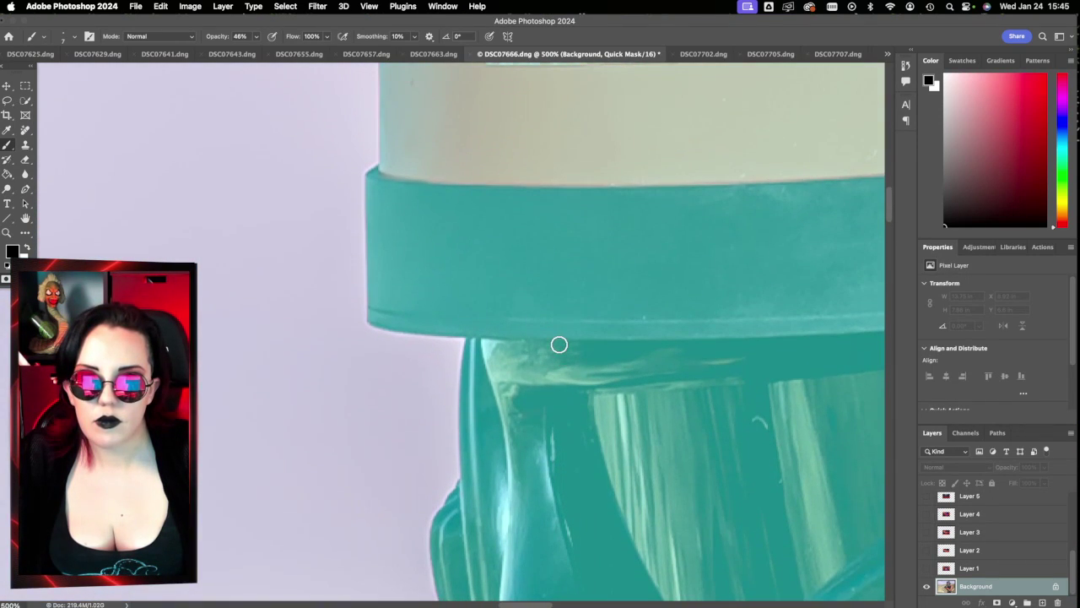
pyautogui.scroll(15, 558, 346)
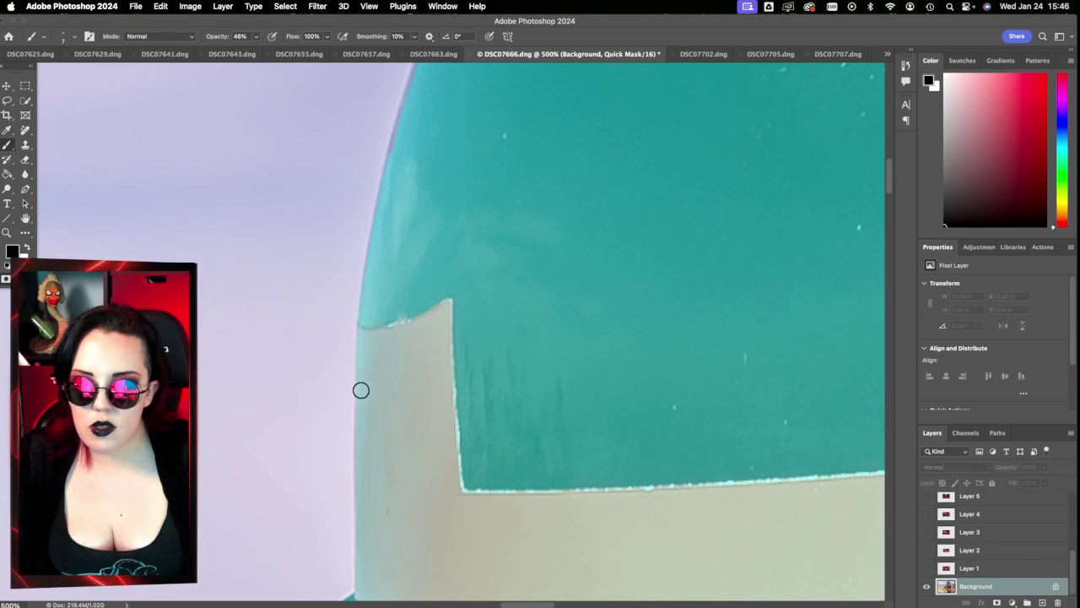
pyautogui.scroll(5, 448, 354)
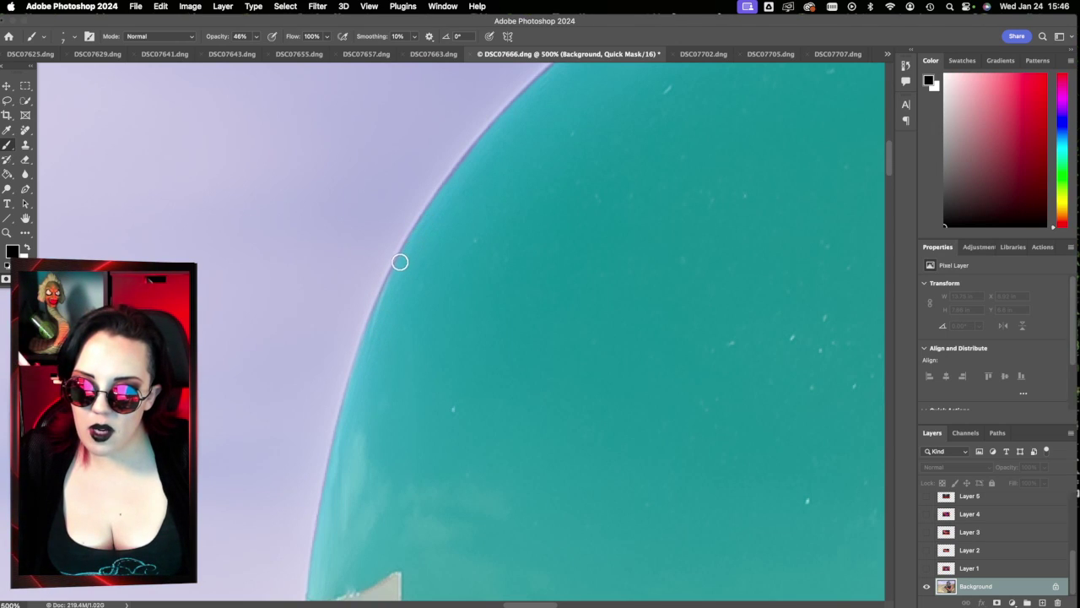
pyautogui.scroll(2, 397, 338)
pyautogui.hscroll(1, 397, 337)
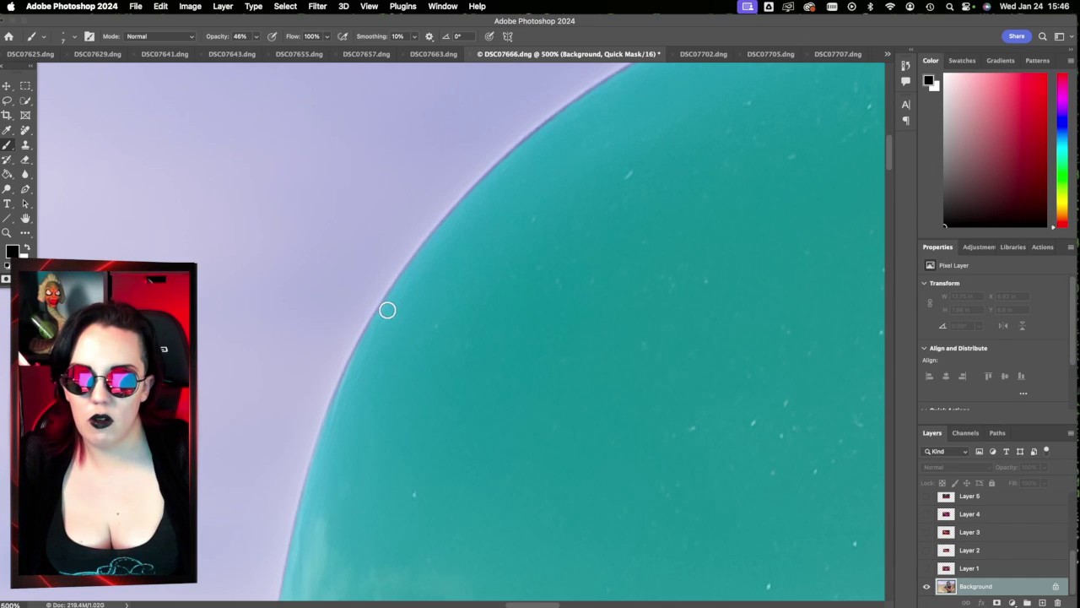
pyautogui.scroll(3, 389, 333)
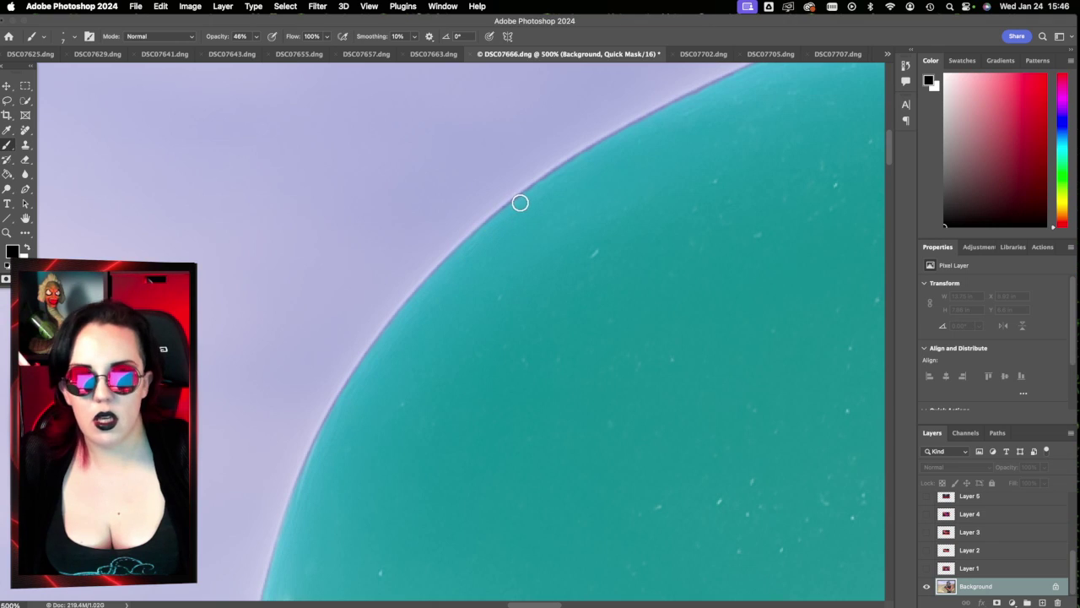
# Step: Brush the quick mask along the upper-left curve of the helmet dome to cover its unmasked rim
pyautogui.scroll(3, 503, 241)
pyautogui.hscroll(3, 503, 241)
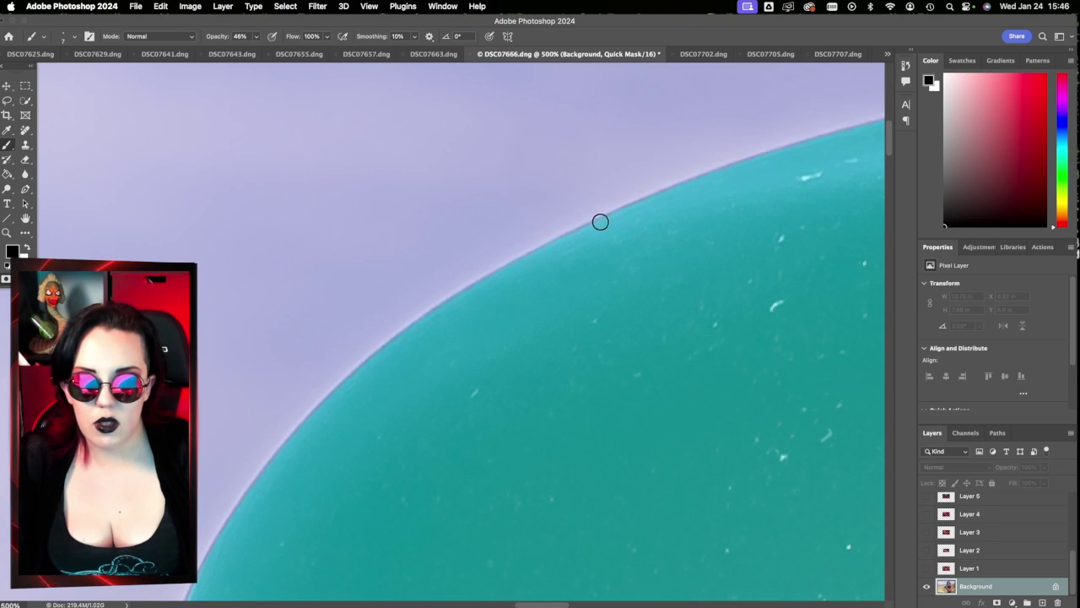
pyautogui.scroll(5, 591, 270)
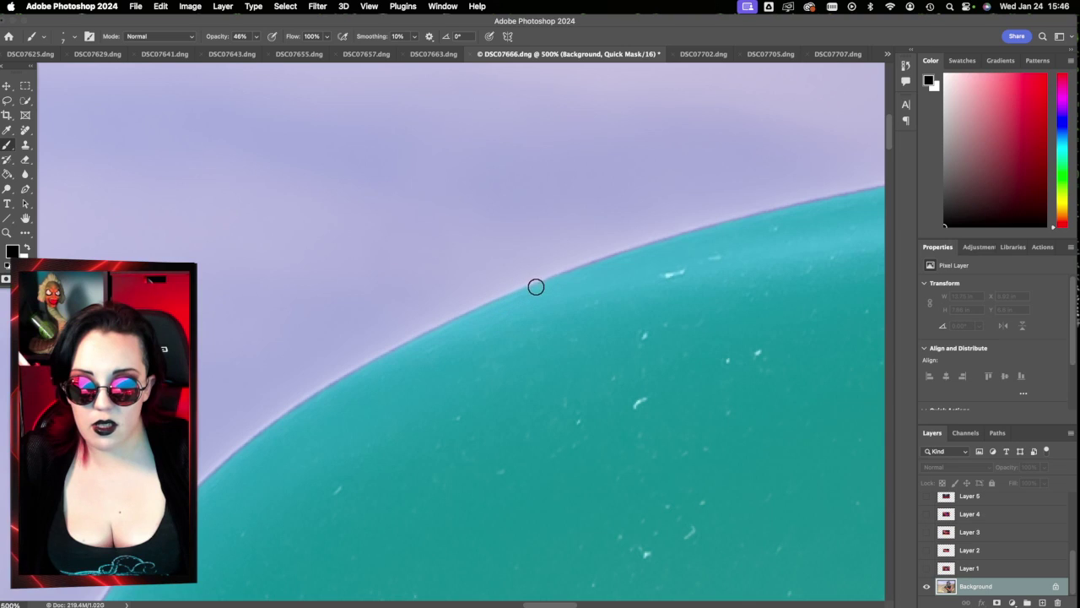
pyautogui.hscroll(8, 506, 405)
pyautogui.scroll(3, 506, 405)
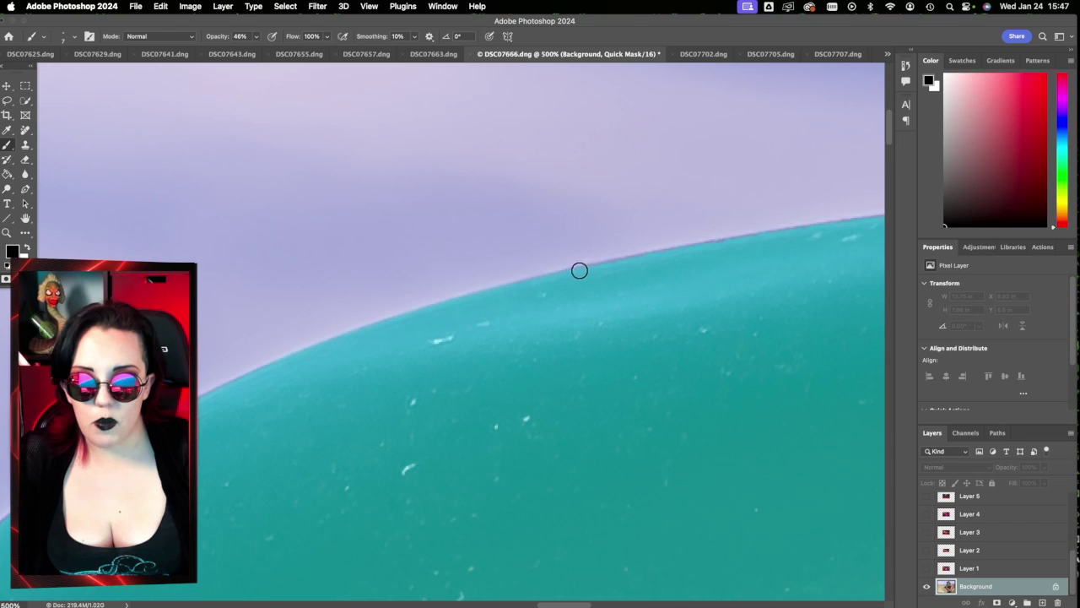
pyautogui.scroll(3, 509, 298)
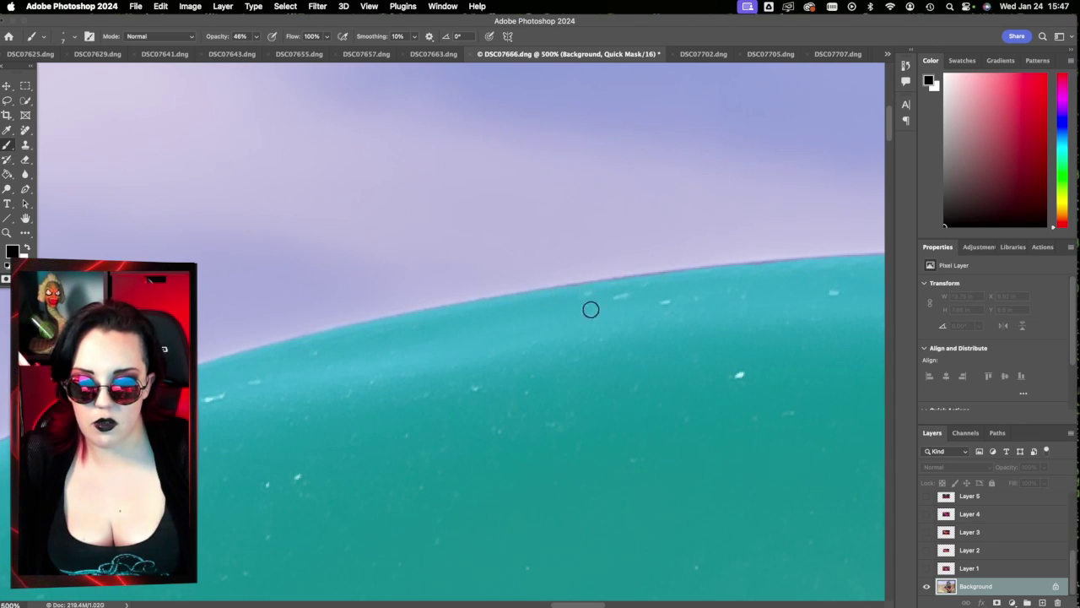
# Step: Brush the quick mask along the crown of the helmet where it meets the sky
pyautogui.hscroll(5, 584, 332)
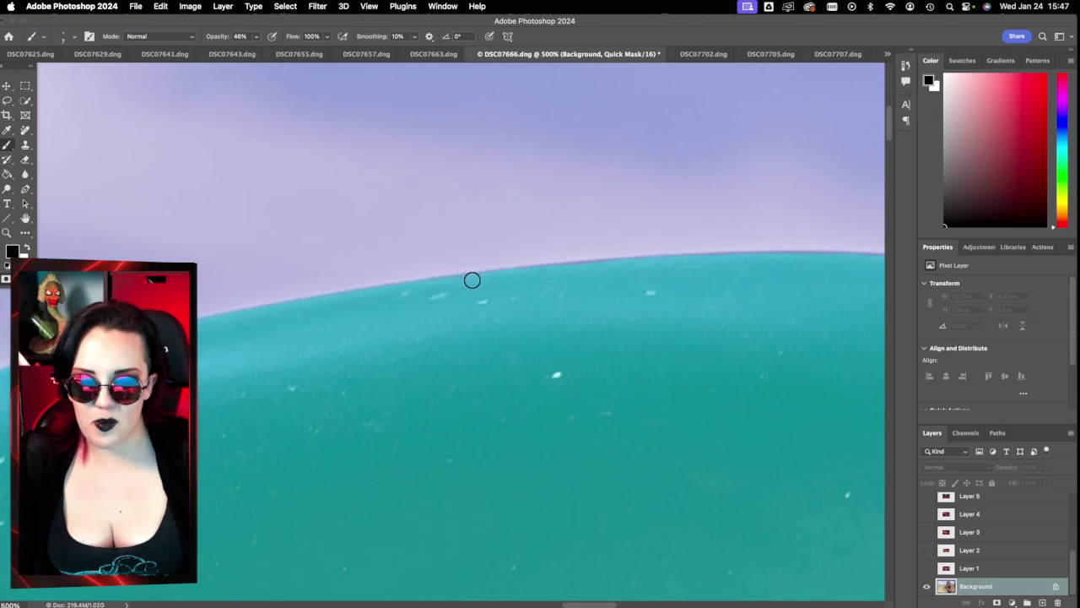
pyautogui.hscroll(5, 522, 278)
pyautogui.scroll(3, 522, 278)
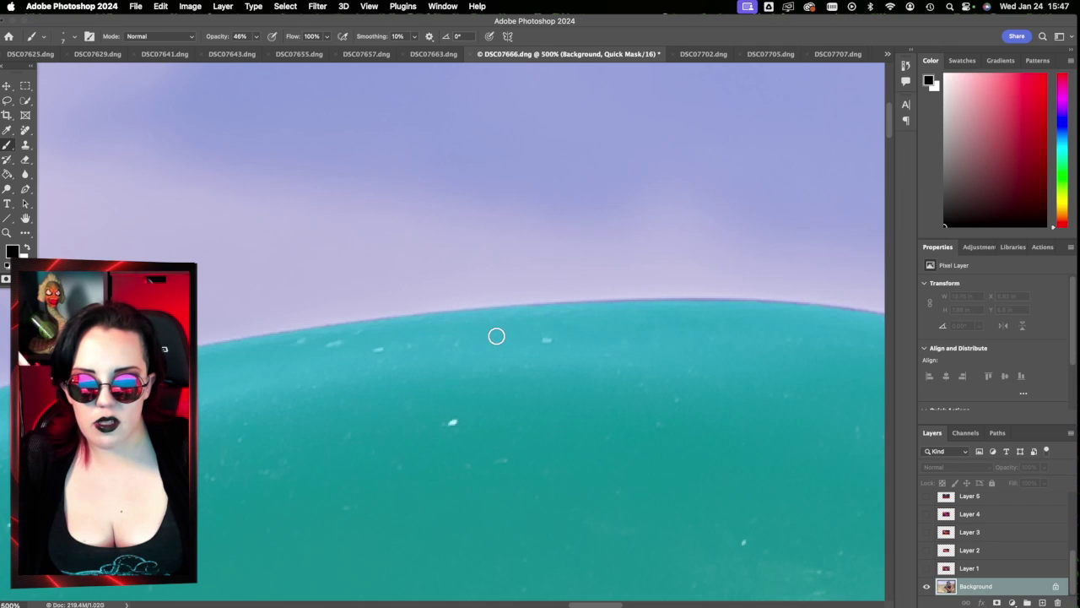
pyautogui.hscroll(8, 496, 336)
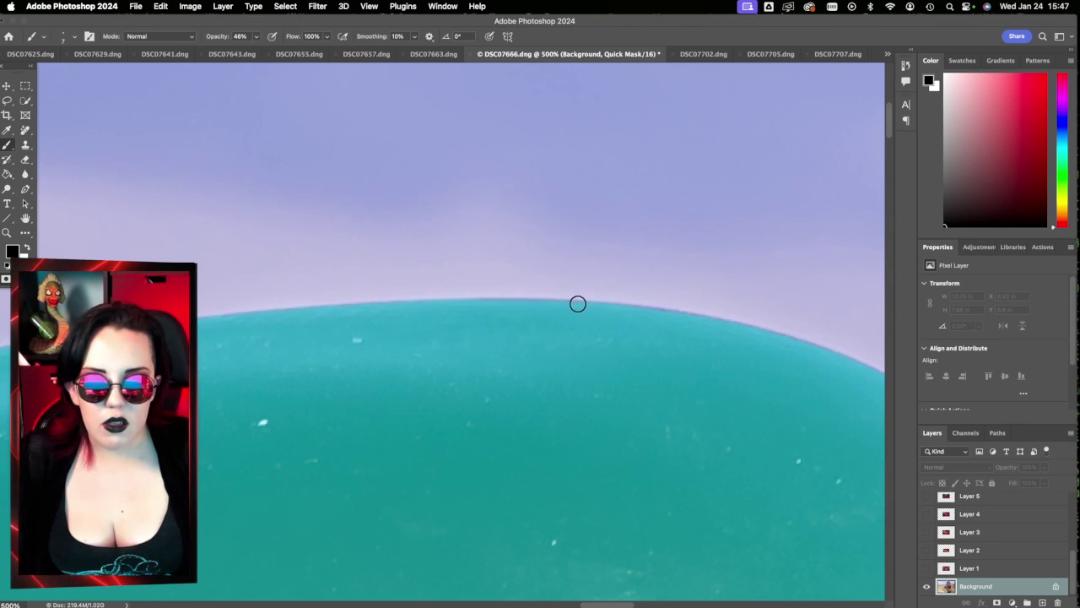
pyautogui.hscroll(5, 590, 346)
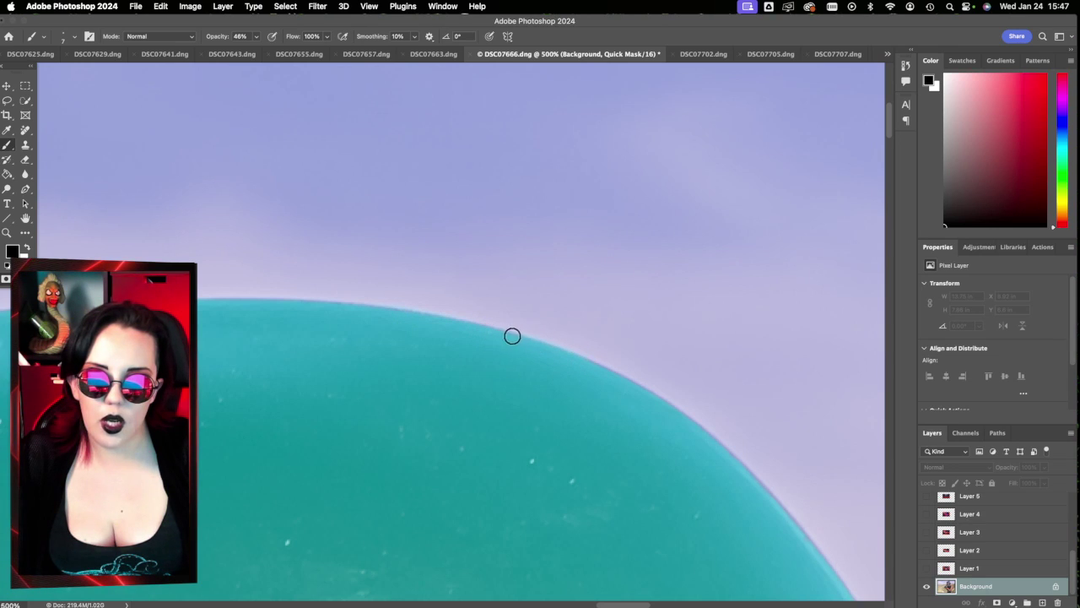
# Step: Brush the quick mask along the upper-right curve of the helmet dome
pyautogui.scroll(-3, 573, 400)
pyautogui.hscroll(1, 574, 400)
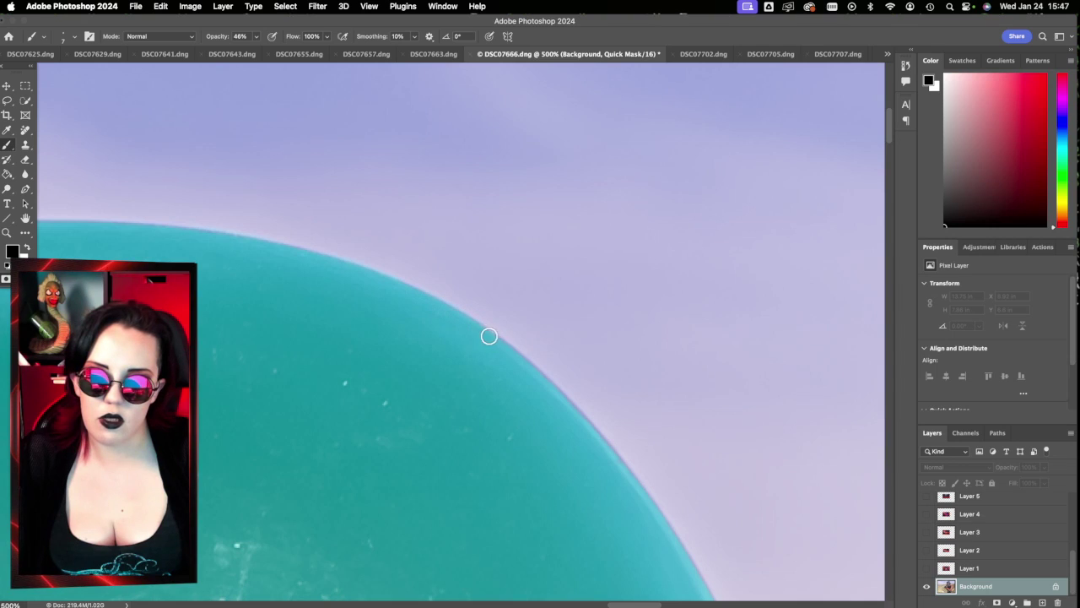
pyautogui.scroll(-4, 476, 394)
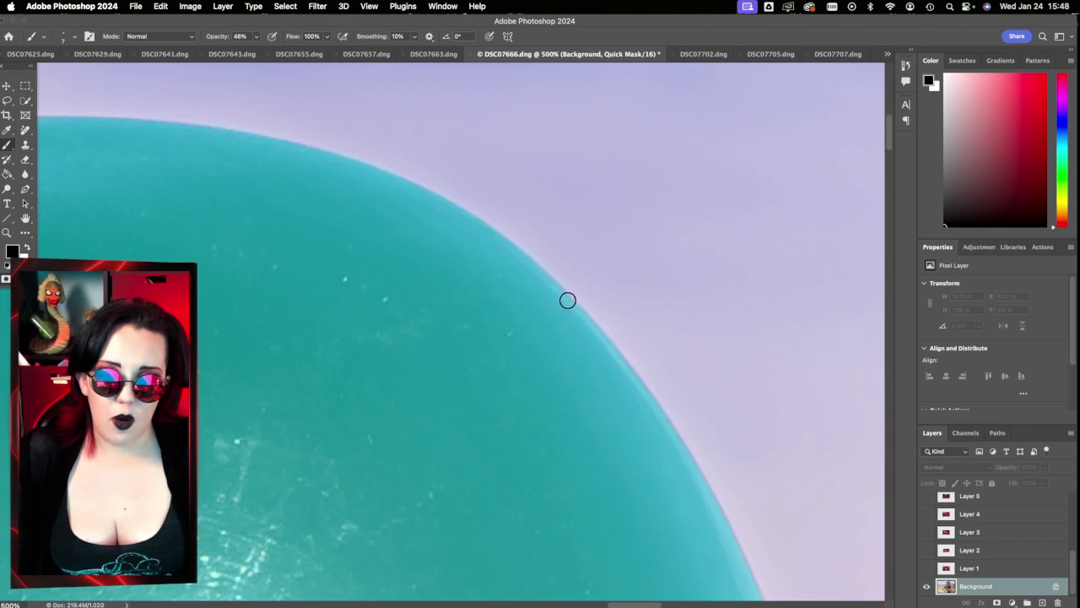
pyautogui.scroll(-4, 637, 413)
pyautogui.hscroll(4, 636, 413)
pyautogui.hscroll(1, 616, 385)
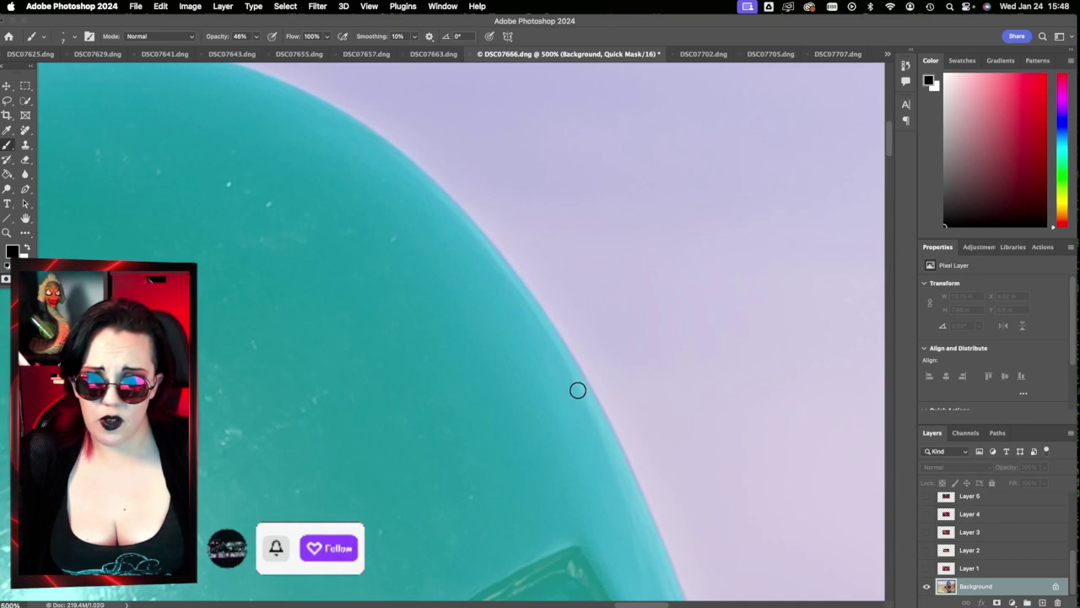
# Step: Brush the quick mask down the right side of the helmet dome to the top of the ear piece
pyautogui.scroll(-3, 574, 386)
pyautogui.hscroll(3, 574, 386)
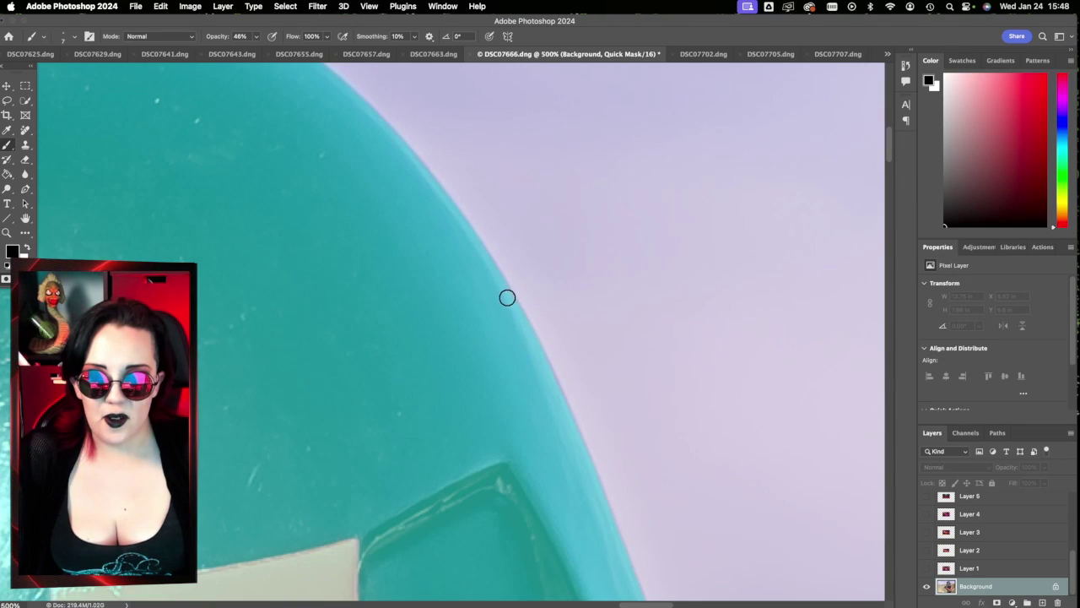
pyautogui.scroll(-2, 523, 380)
pyautogui.hscroll(3, 524, 379)
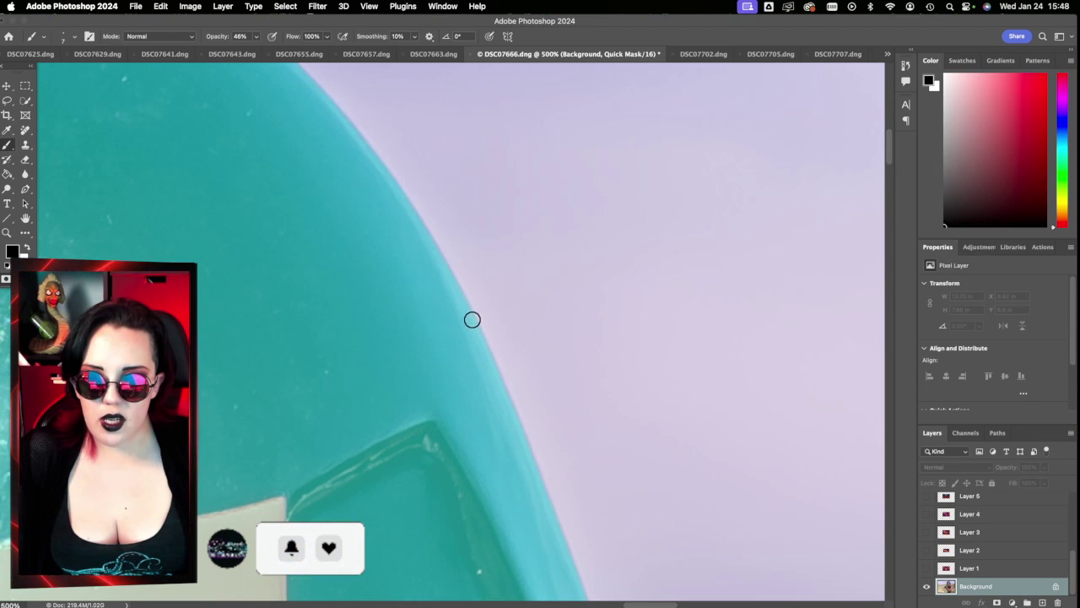
pyautogui.scroll(-2, 518, 432)
pyautogui.hscroll(2, 517, 432)
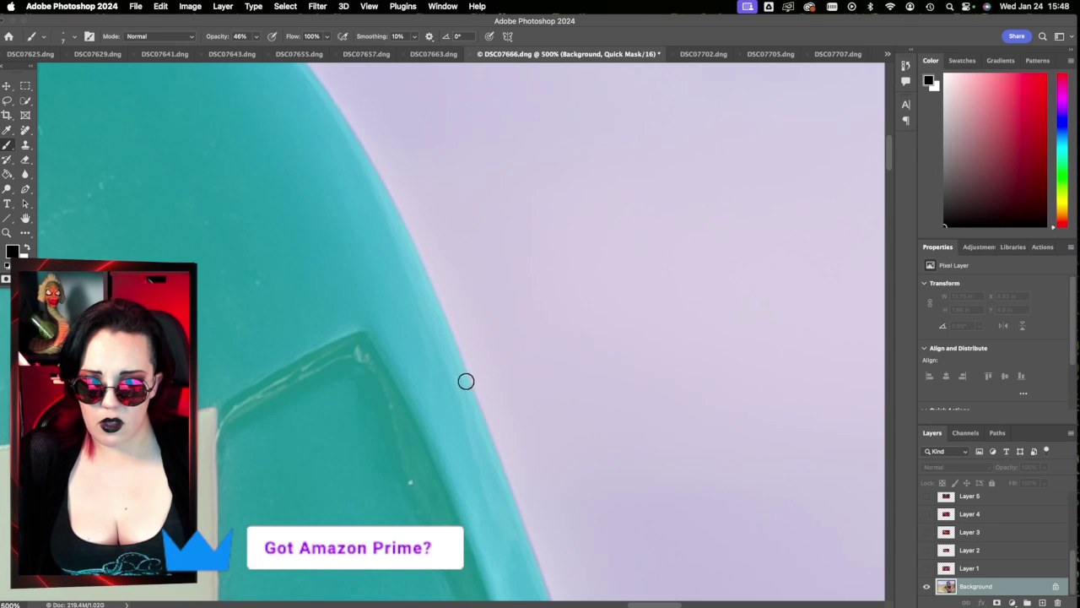
pyautogui.scroll(-3, 483, 441)
pyautogui.hscroll(1, 483, 441)
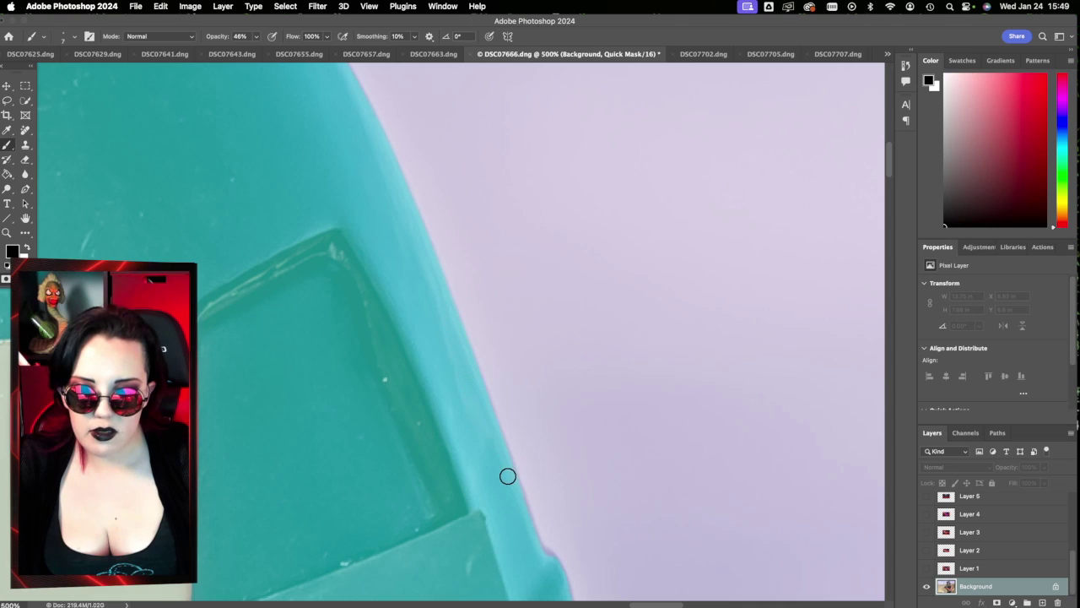
pyautogui.scroll(-5, 515, 455)
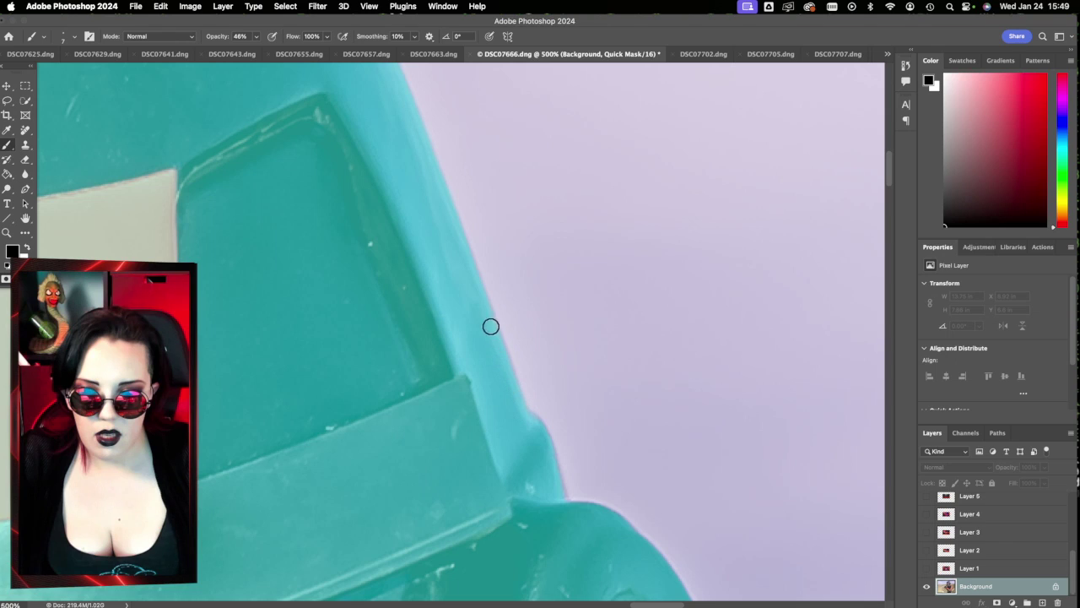
# Step: Examine the mask over the whole figure, and inspect the outline beside the helmet's right ear and cheek at 300%
pyautogui.click(8, 231)
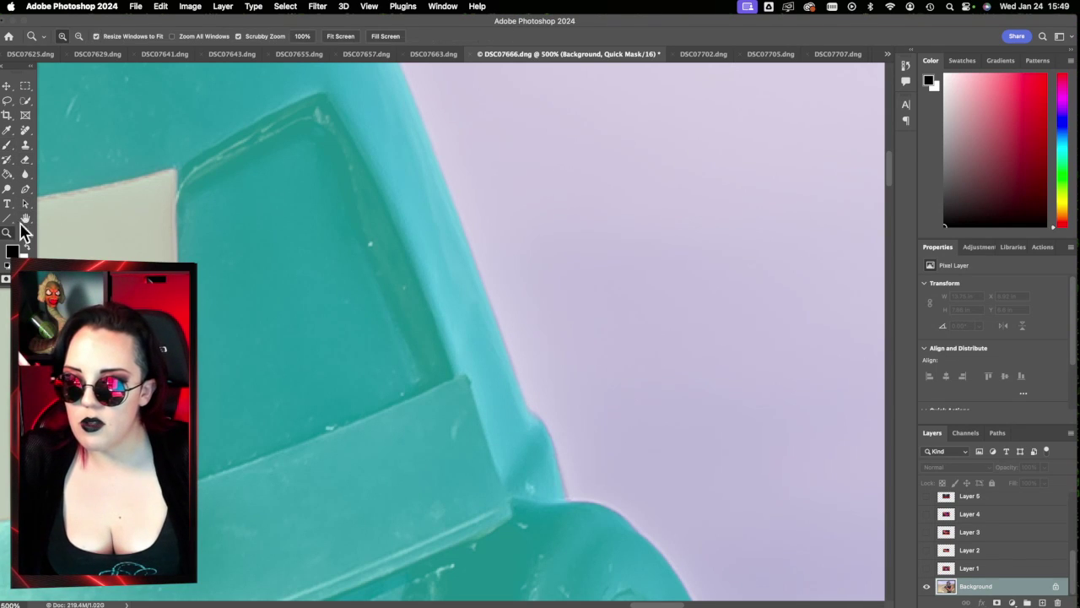
pyautogui.click(340, 36)
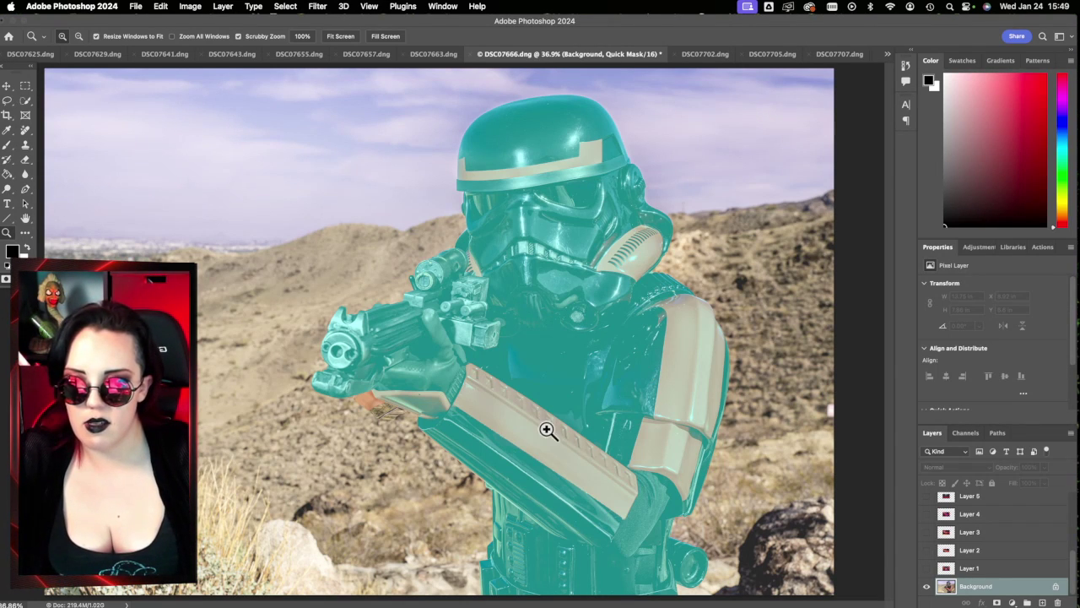
pyautogui.click(682, 188)
pyautogui.click(666, 215)
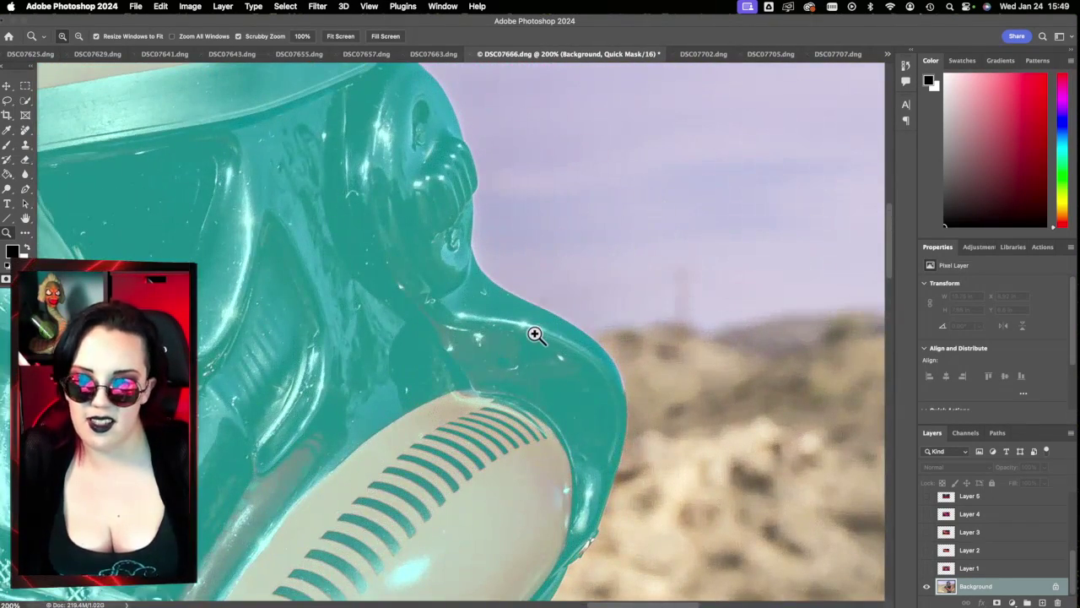
pyautogui.click(545, 342)
pyautogui.click(579, 413)
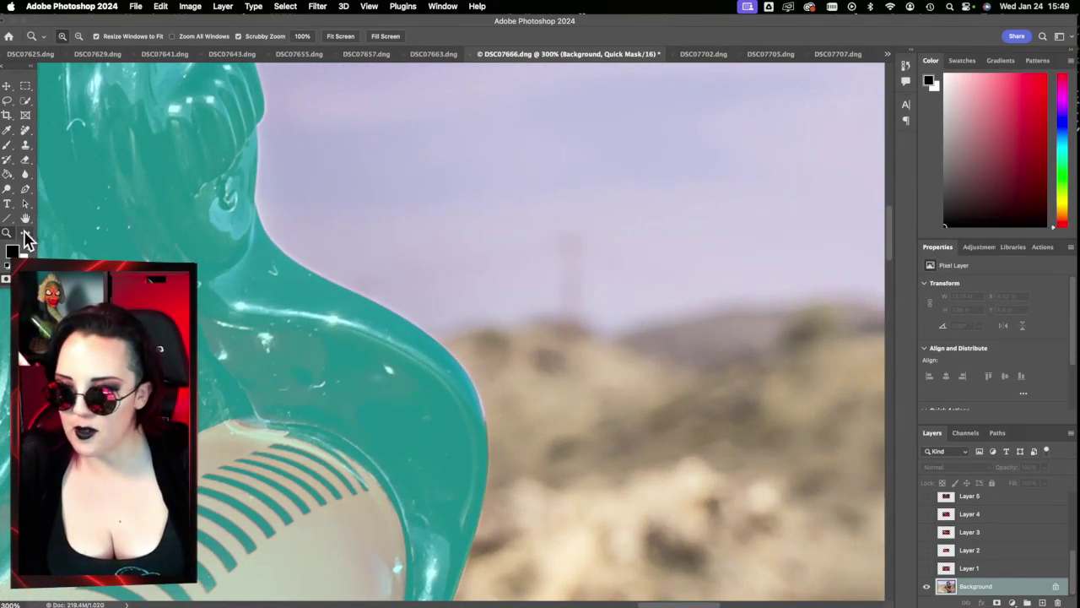
# Step: Switch to Lightroom Classic to view the finished edits DeathWatch2.jpg and DeathWatch0.1.jpg, and return to the mask in Photoshop
pyautogui.click(1053, 326)
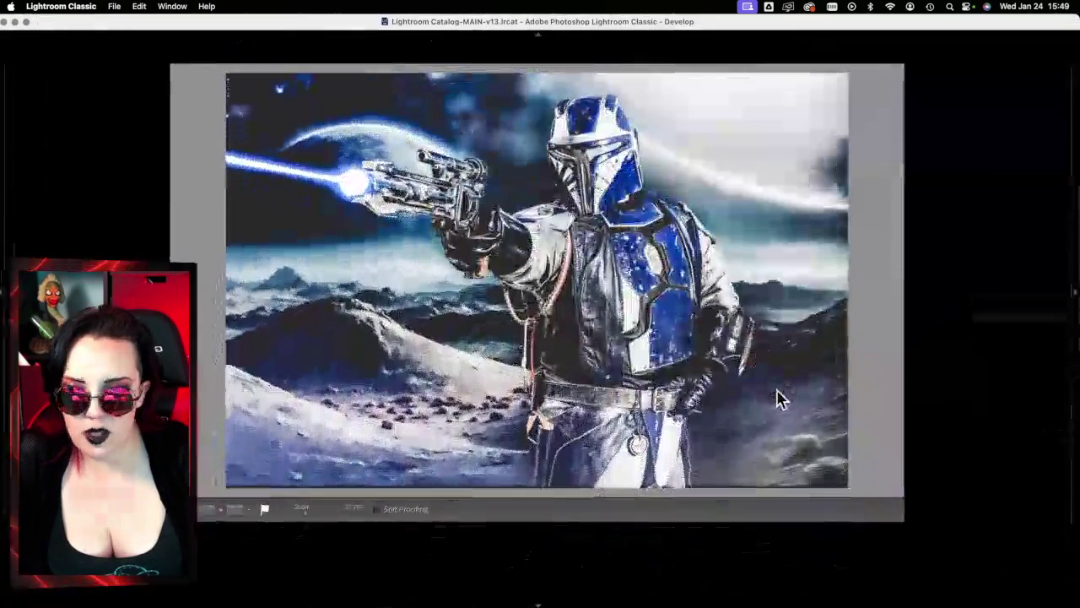
pyautogui.scroll(3, 568, 582)
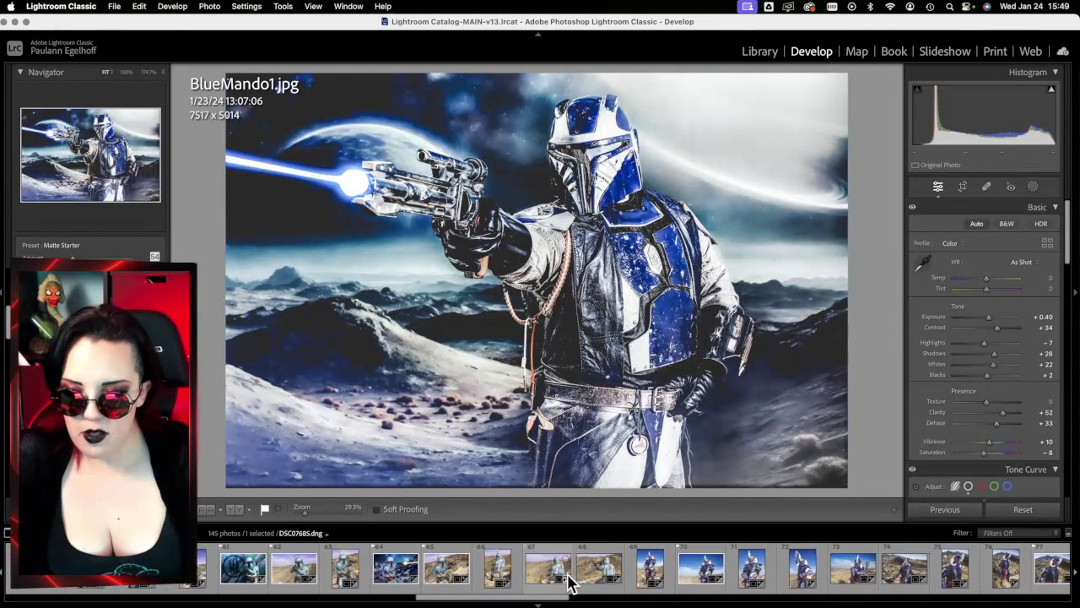
pyautogui.click(324, 568)
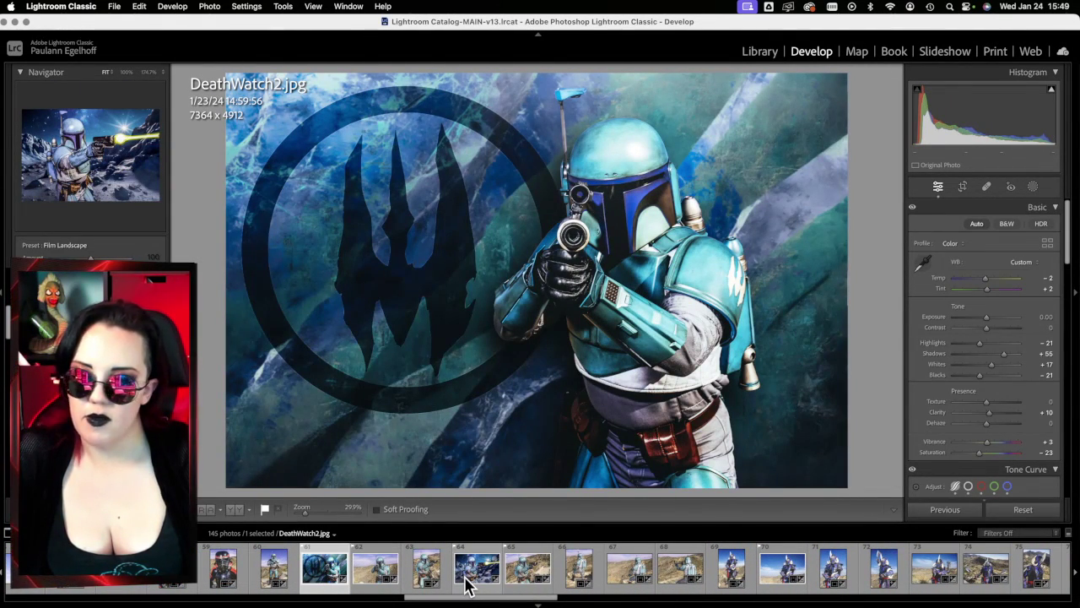
pyautogui.click(470, 574)
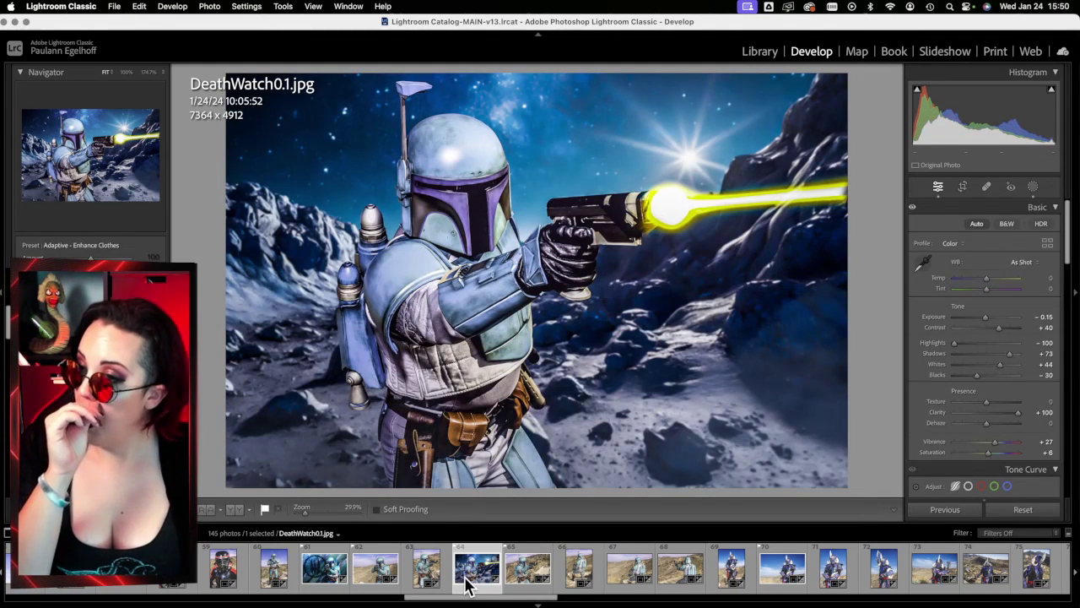
pyautogui.click(18, 24)
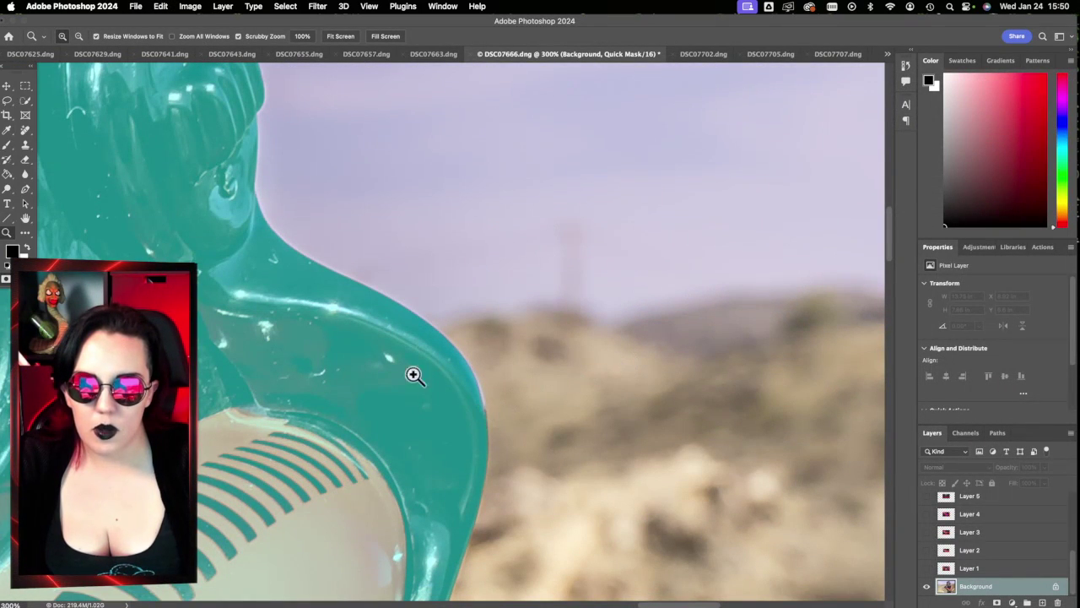
# Step: Paint the quick mask with the Brush down the right edge of the helmet's cheek to the small clip at its lower end
pyautogui.click(8, 146)
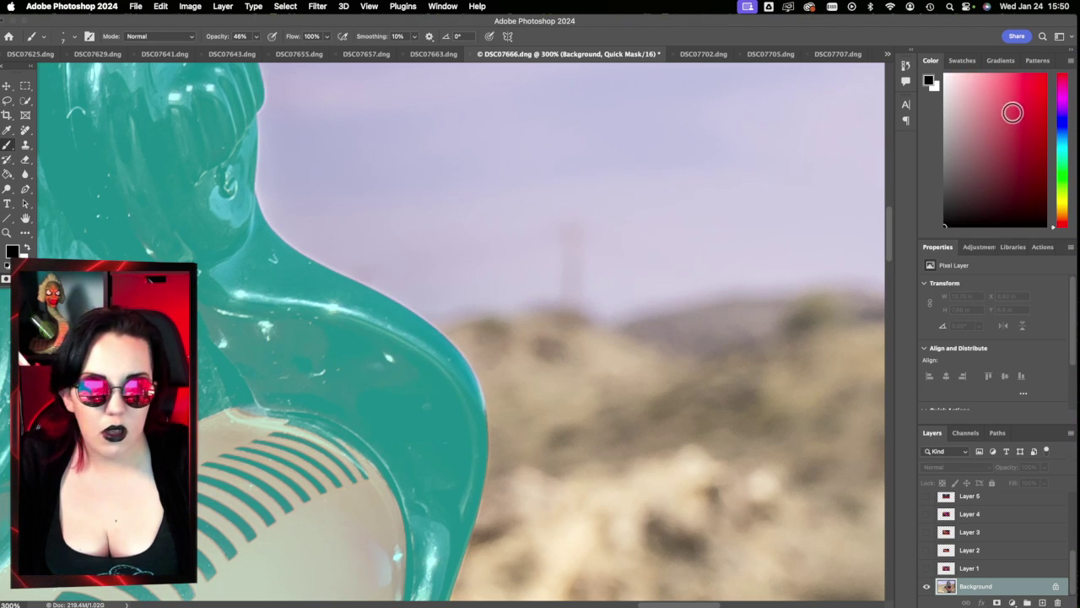
pyautogui.click(888, 54)
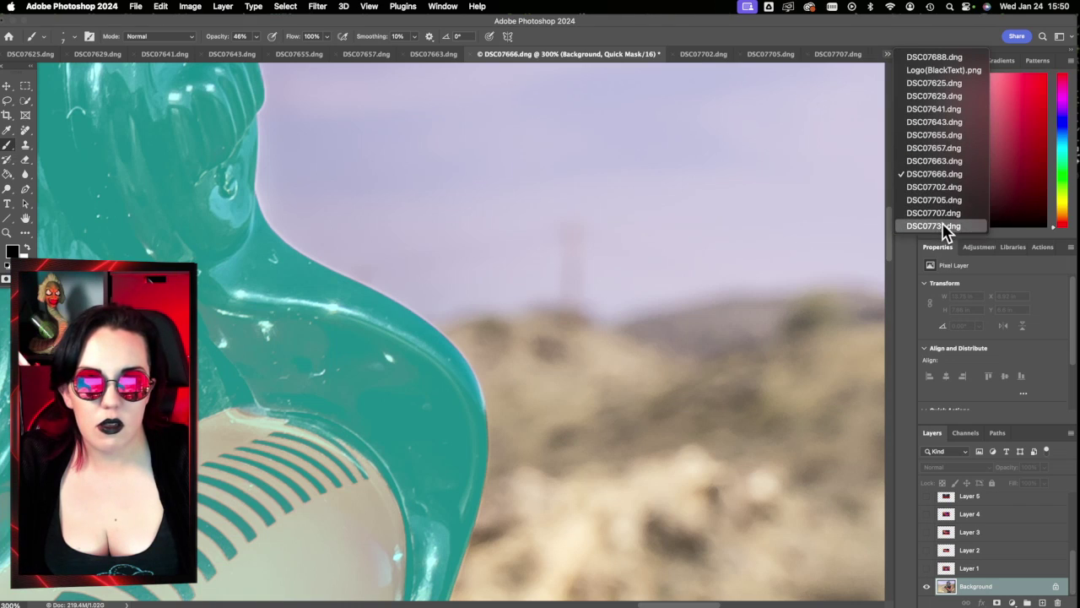
pyautogui.click(883, 29)
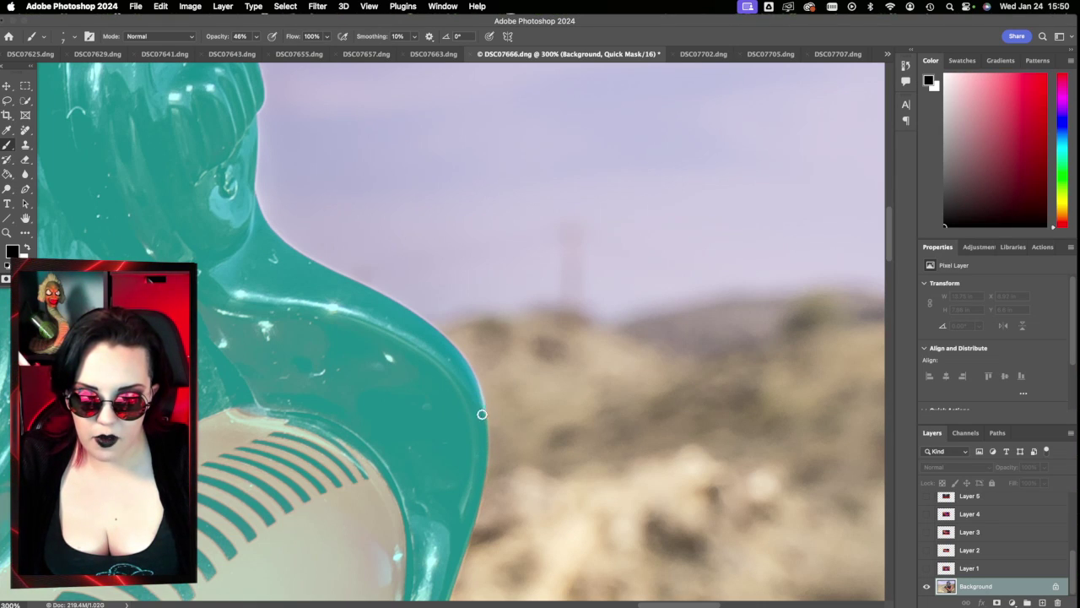
pyautogui.moveTo(481, 475); pyautogui.dragTo(482, 372)
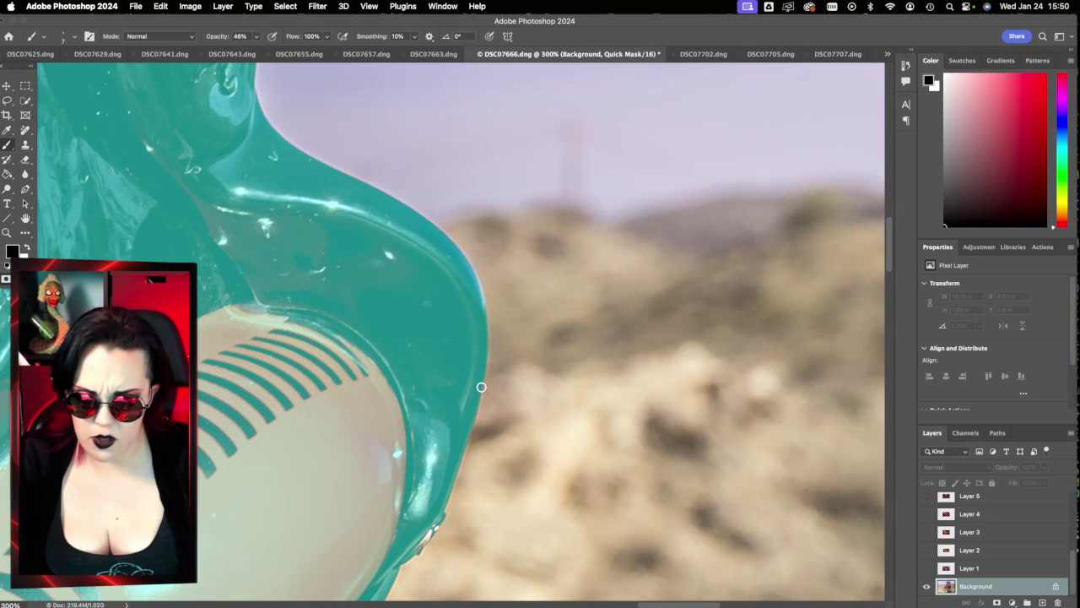
pyautogui.scroll(-2, 477, 423)
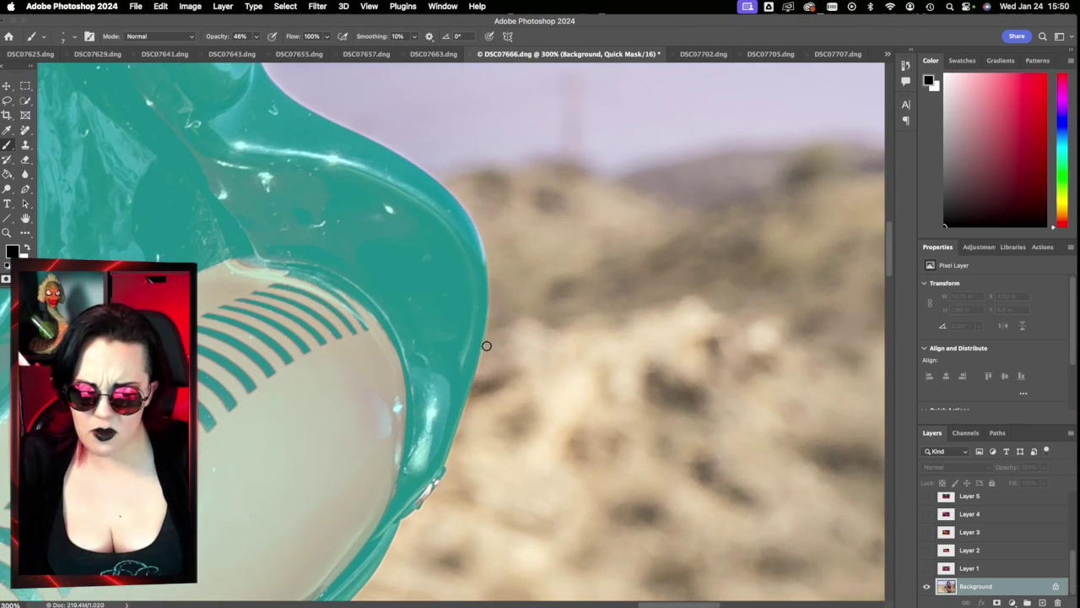
pyautogui.scroll(-3, 443, 431)
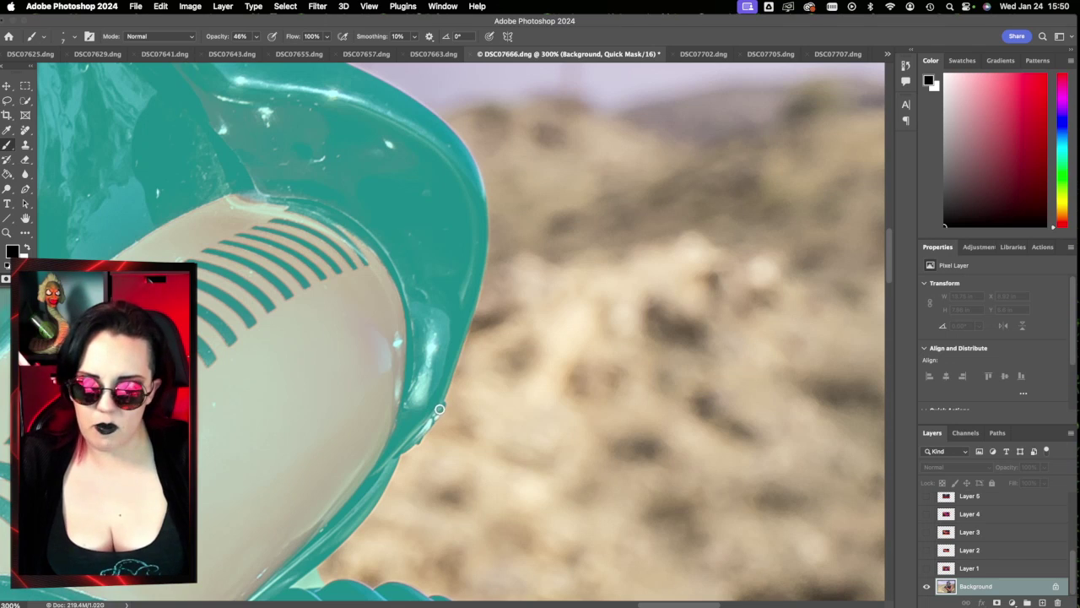
pyautogui.moveTo(439, 412); pyautogui.dragTo(413, 441)
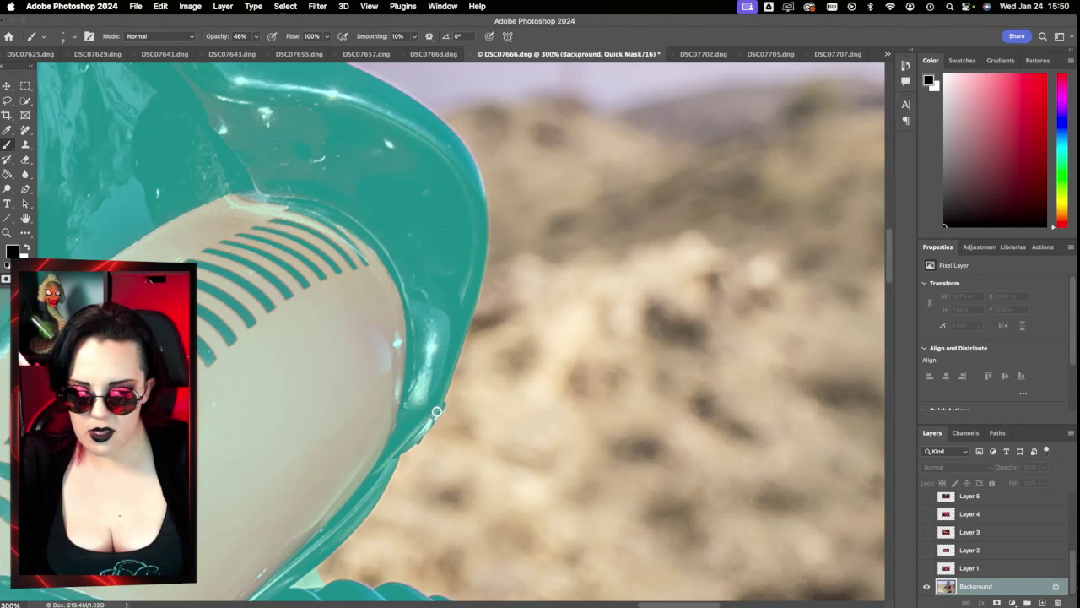
pyautogui.scroll(1, 431, 416)
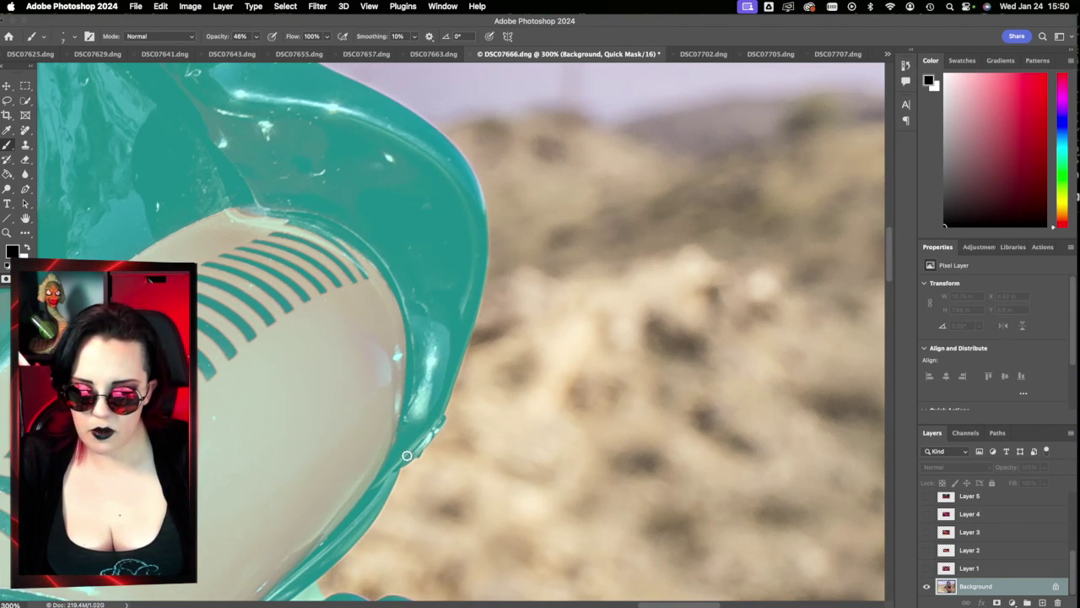
# Step: Erase the stray mask from the gap between helmet and ribbed collar, and paint the mask along the collar's outer edge
pyautogui.scroll(-6, 444, 456)
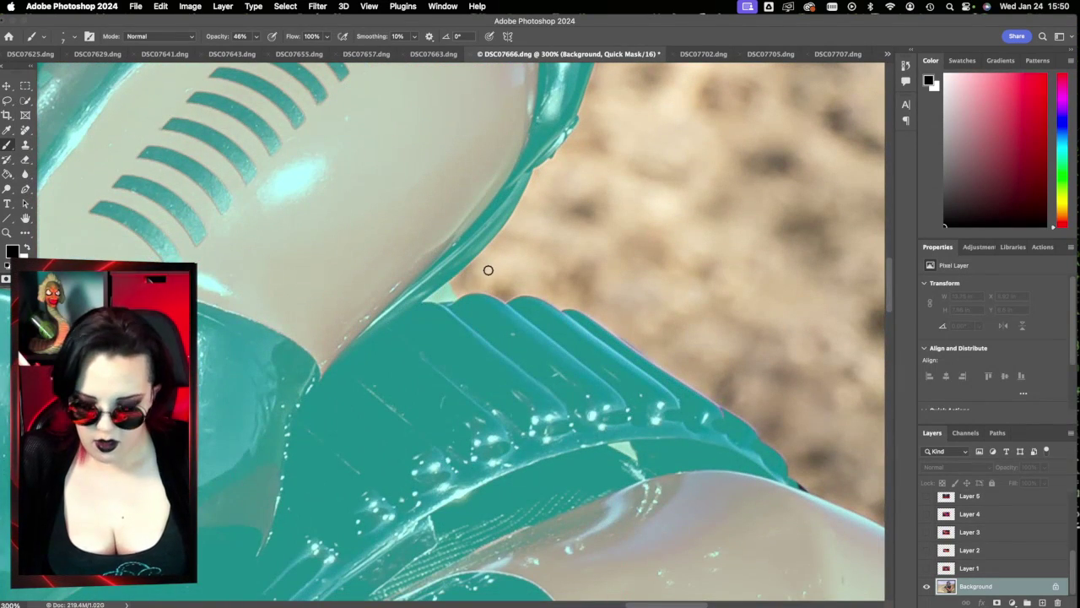
pyautogui.press('x')
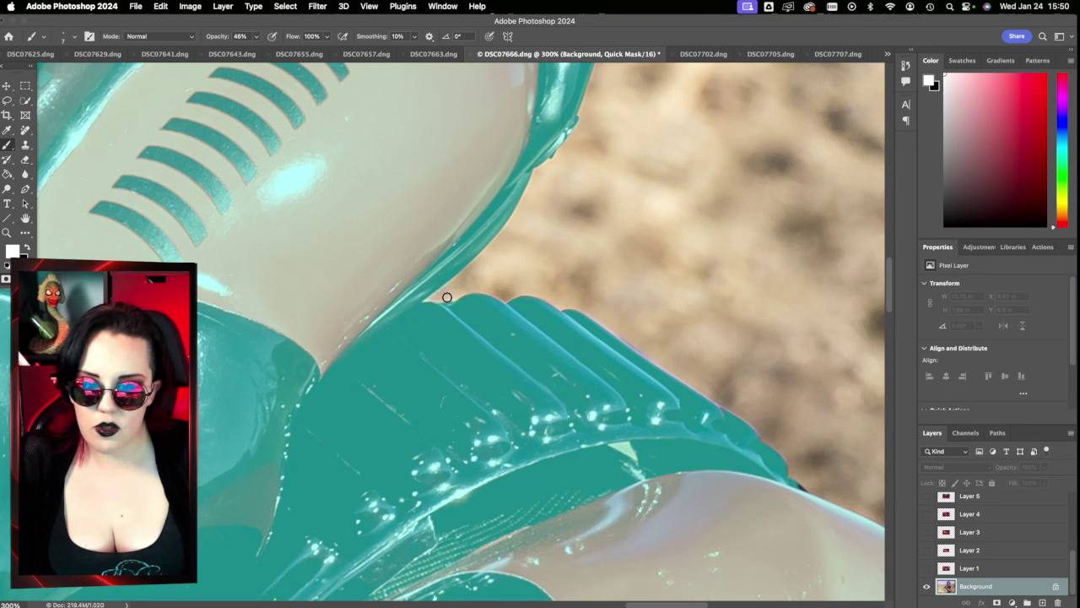
pyautogui.press('x')
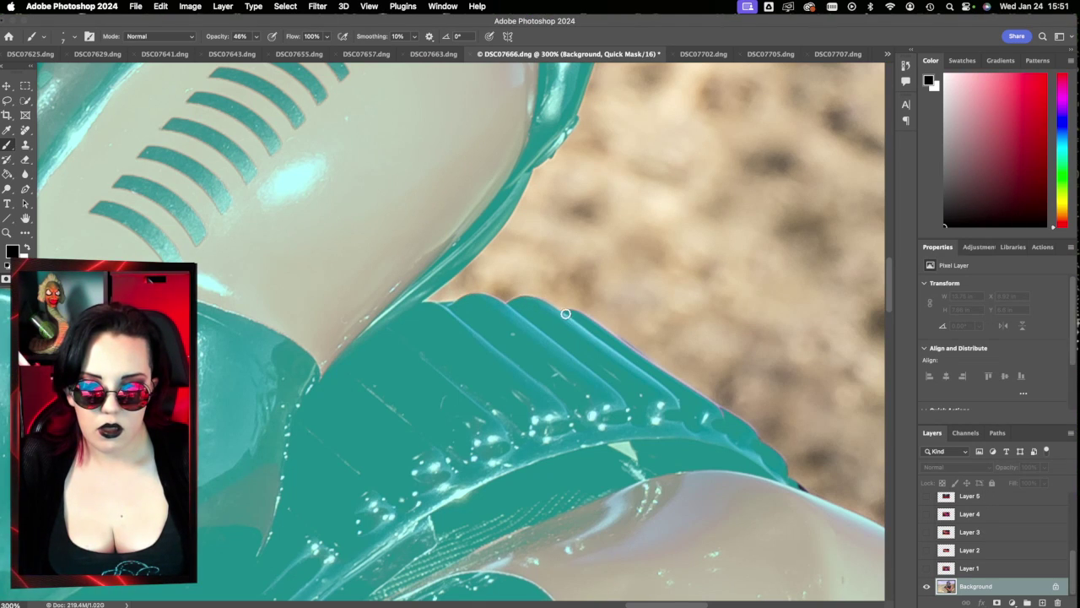
pyautogui.hscroll(5, 666, 363)
pyautogui.scroll(-3, 666, 363)
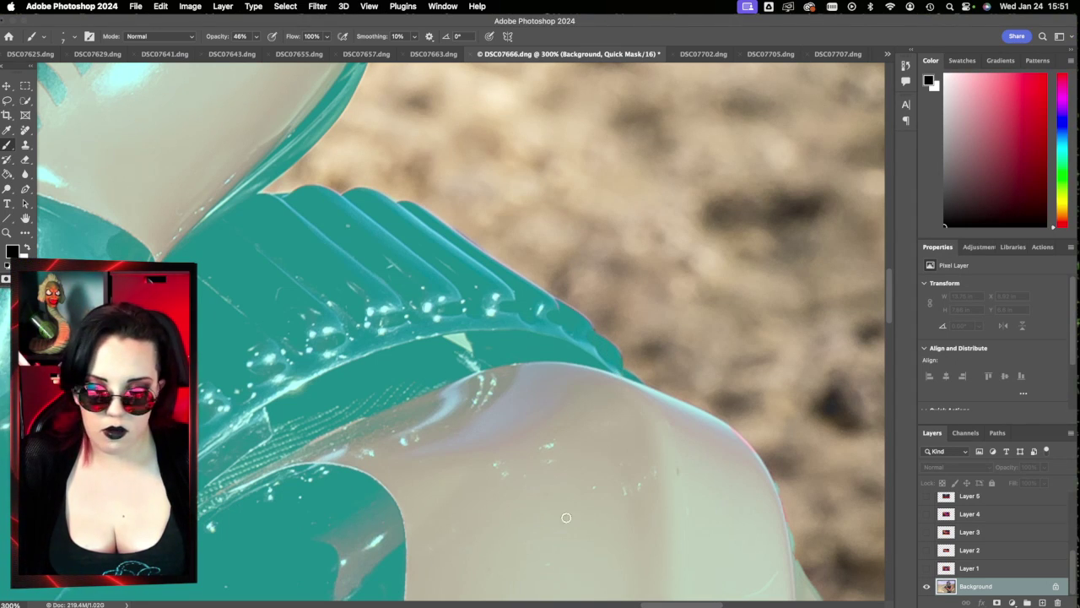
# Step: Trim and repaint the quick mask where the shoulder armor's outline meets the plate behind it
pyautogui.scroll(-5, 597, 414)
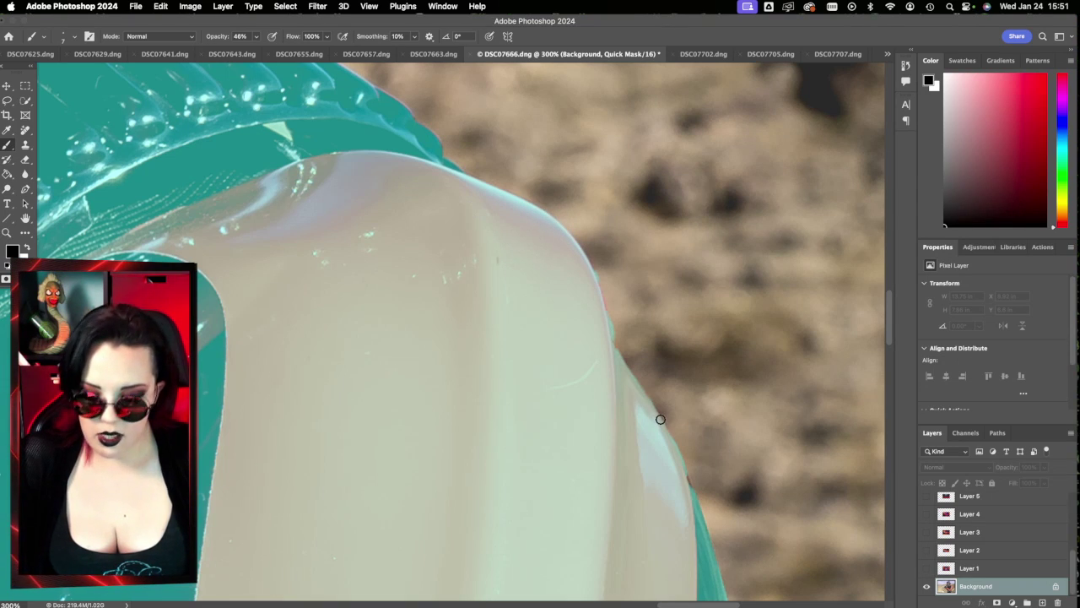
pyautogui.press('x')
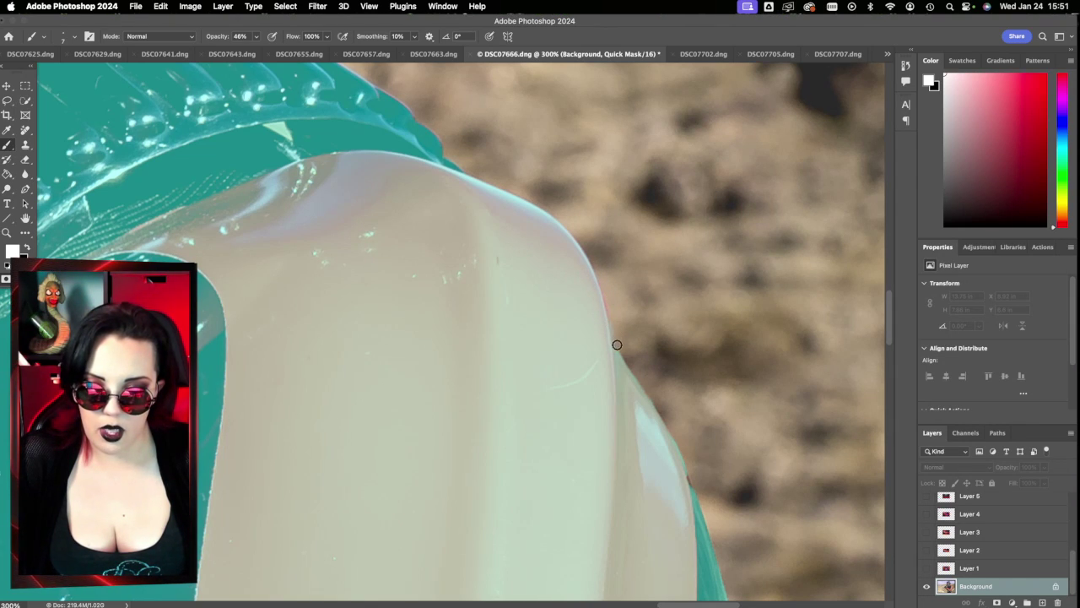
pyautogui.press('x')
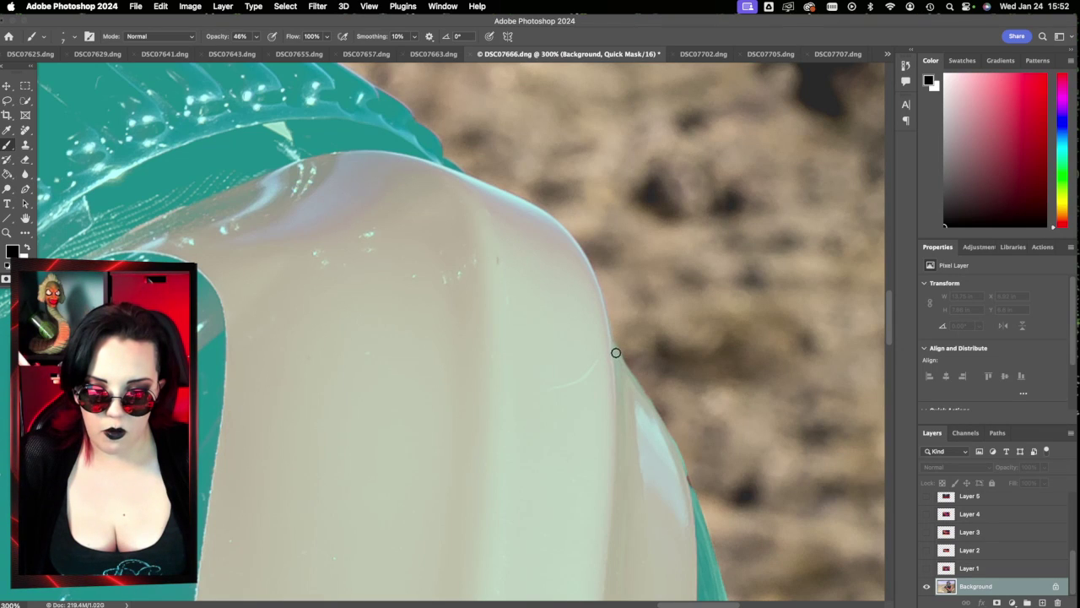
# Step: Refine the quick mask along the outer edge of the upper arm by erasing the spill and repainting the gaps
pyautogui.scroll(-3, 658, 423)
pyautogui.hscroll(2, 658, 424)
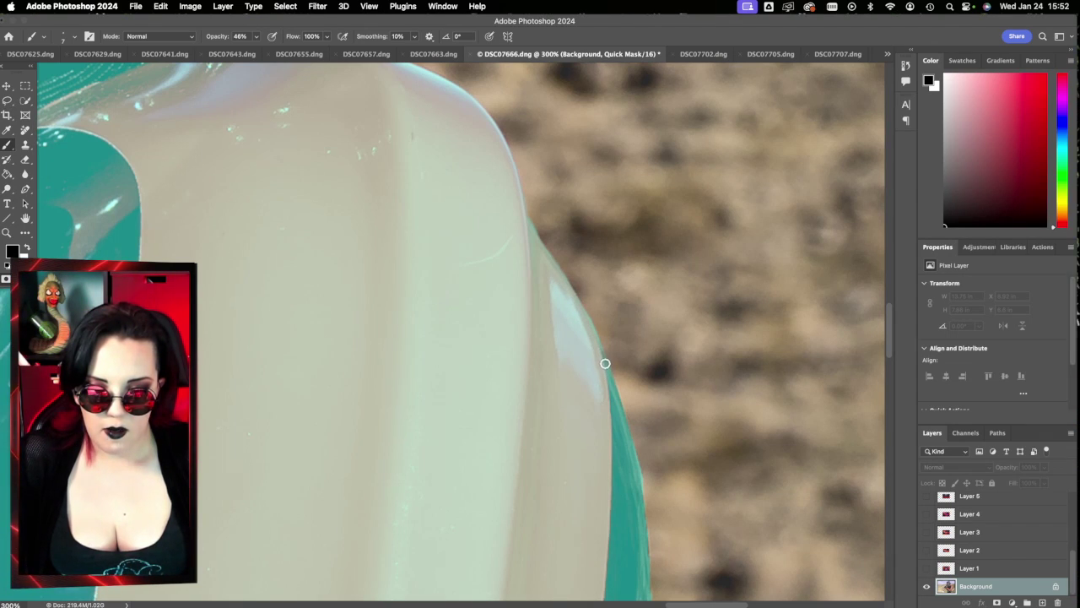
pyautogui.moveTo(641, 468); pyautogui.dragTo(571, 272)
pyautogui.press('x')
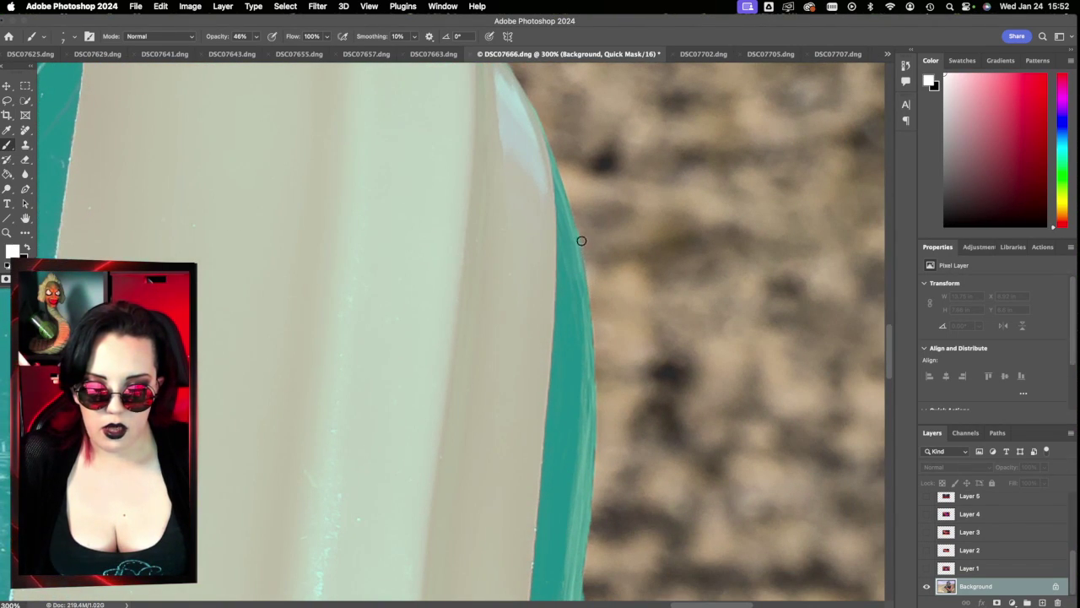
pyautogui.press('x')
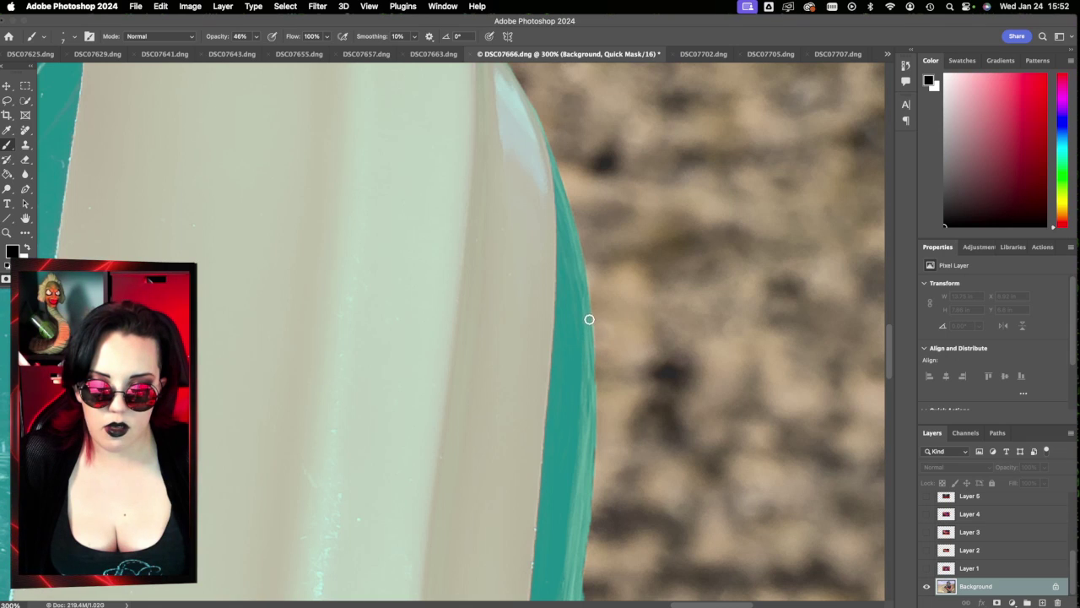
# Step: Smooth the uneven spot in the mask partway down the arm's outer edge, alternating between erasing and painting
pyautogui.scroll(-3, 616, 403)
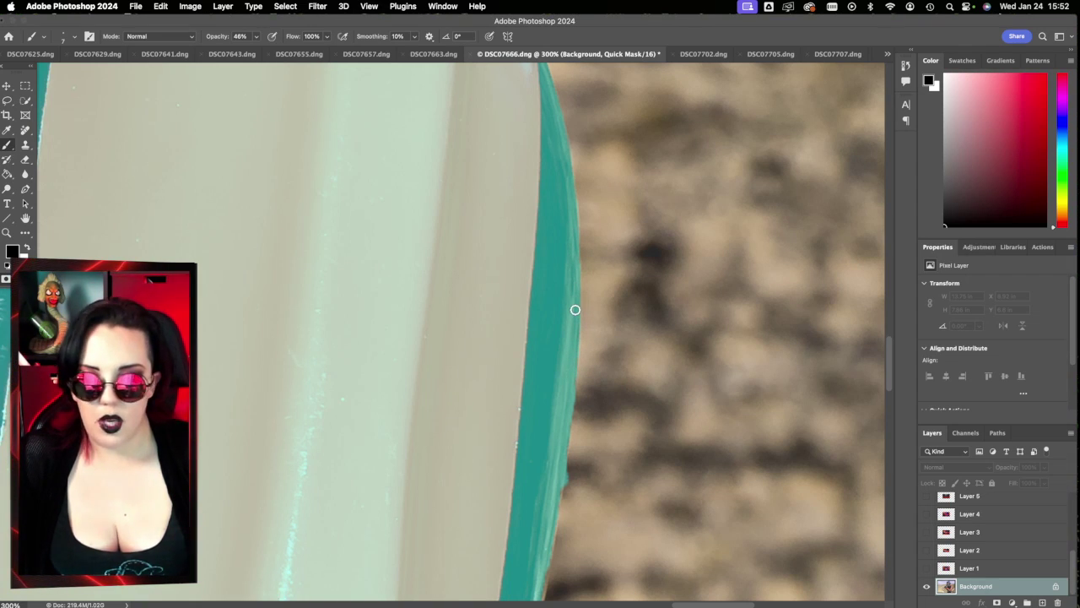
pyautogui.scroll(-5, 575, 310)
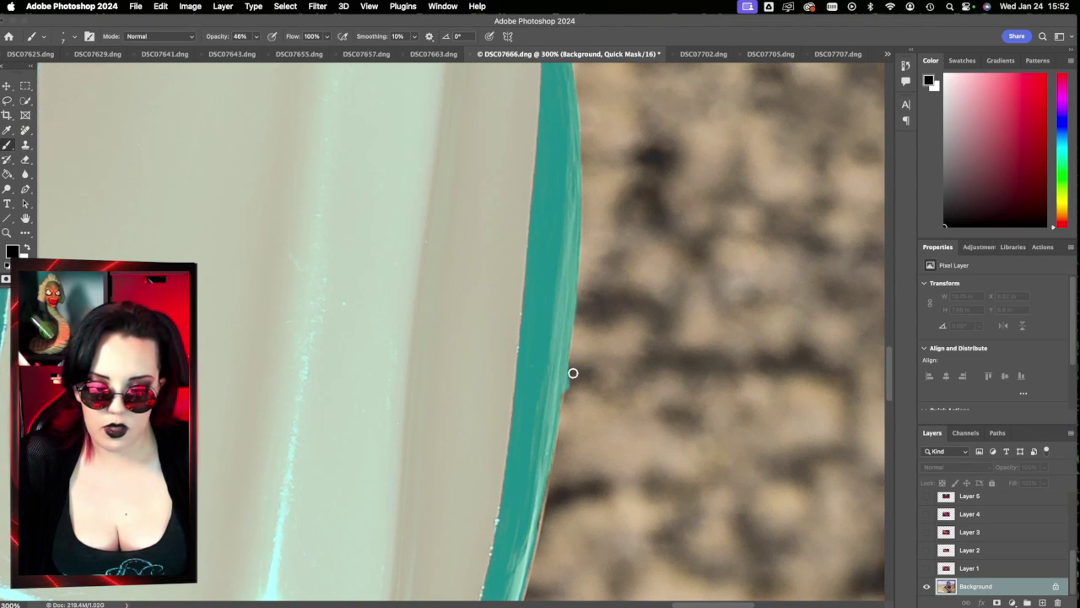
pyautogui.moveTo(574, 369); pyautogui.dragTo(574, 240)
pyautogui.press('x')
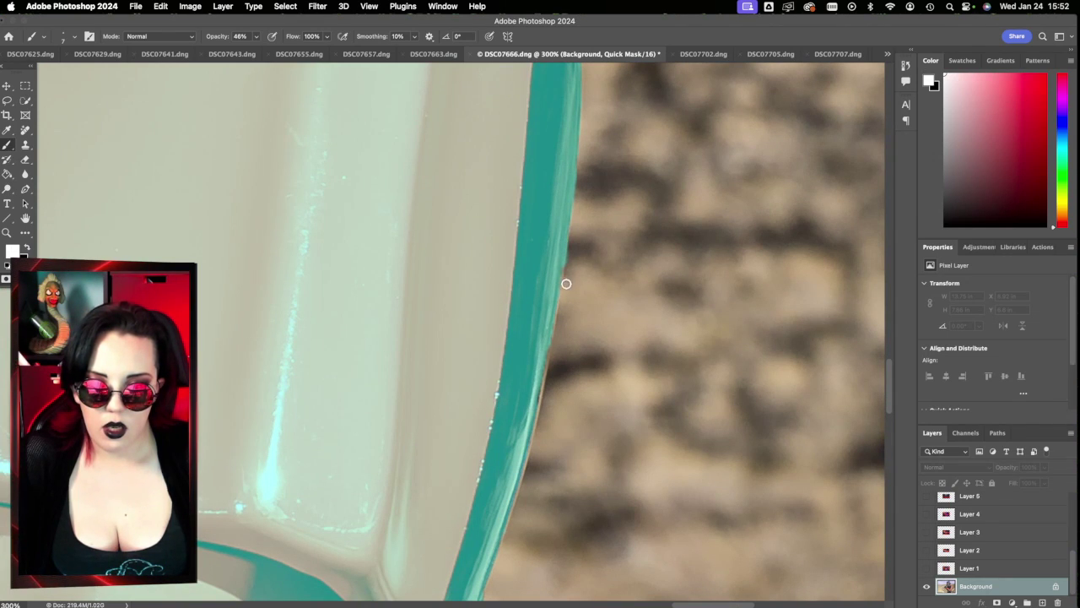
pyautogui.press('x')
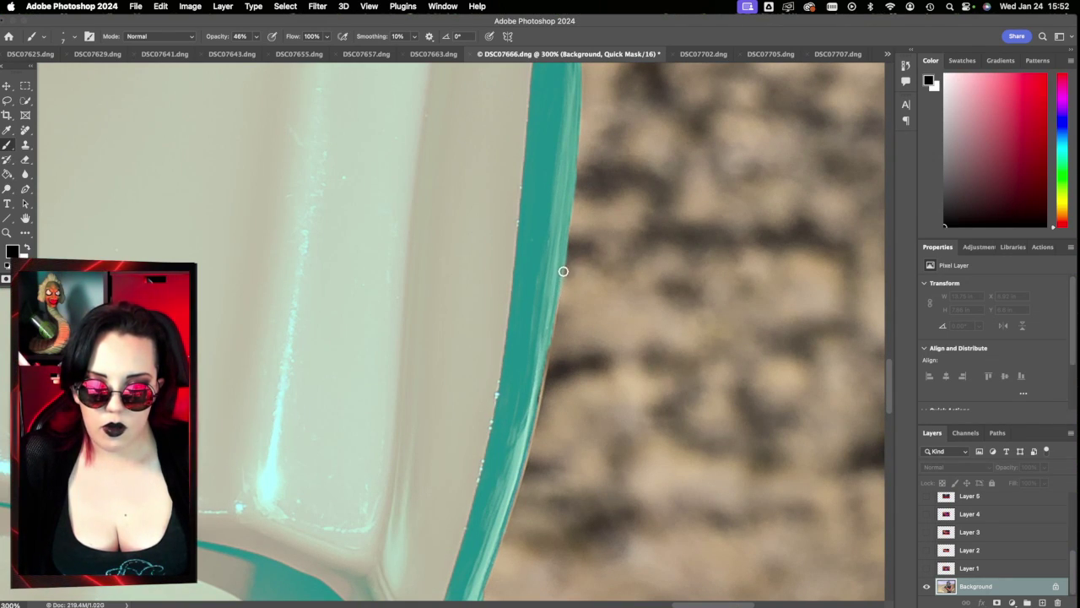
pyautogui.press('x')
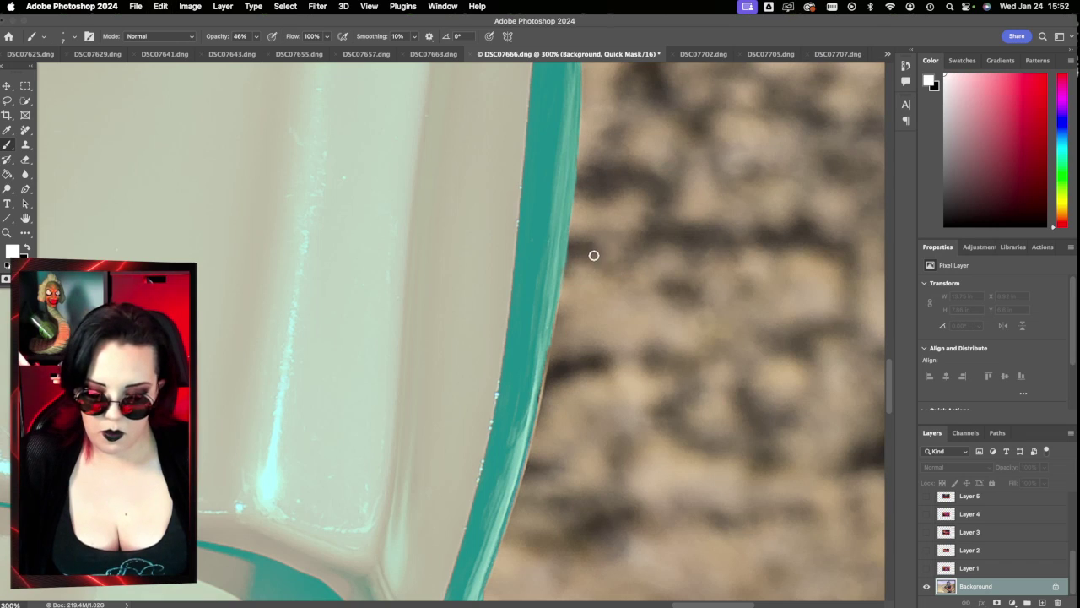
pyautogui.press('x')
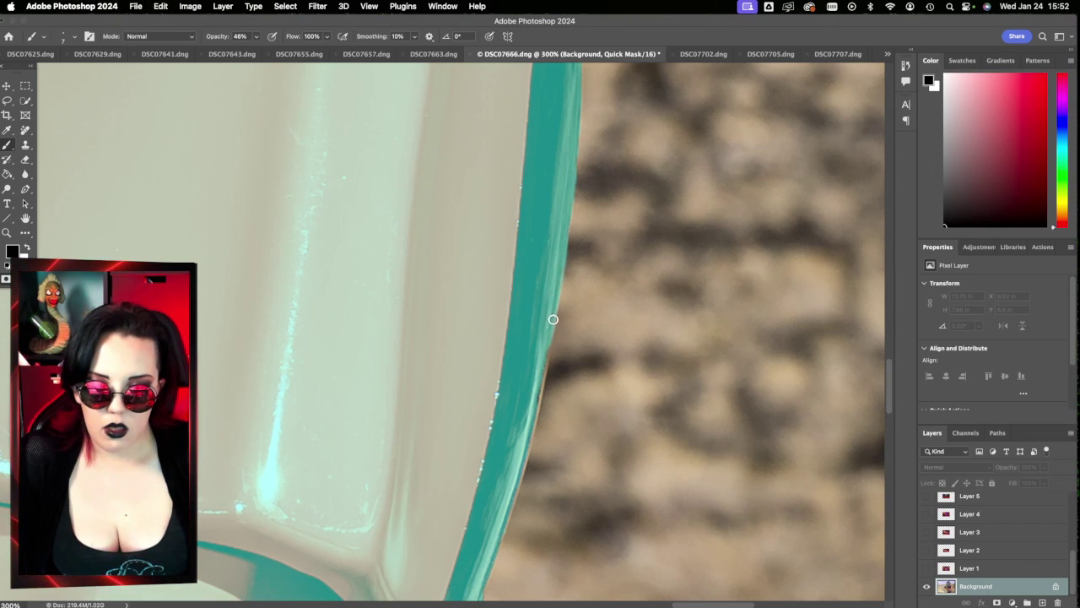
# Step: Paint the quick mask over the uncovered fringe along the arm armor's outer edge, down toward its lower end
pyautogui.scroll(-3, 527, 453)
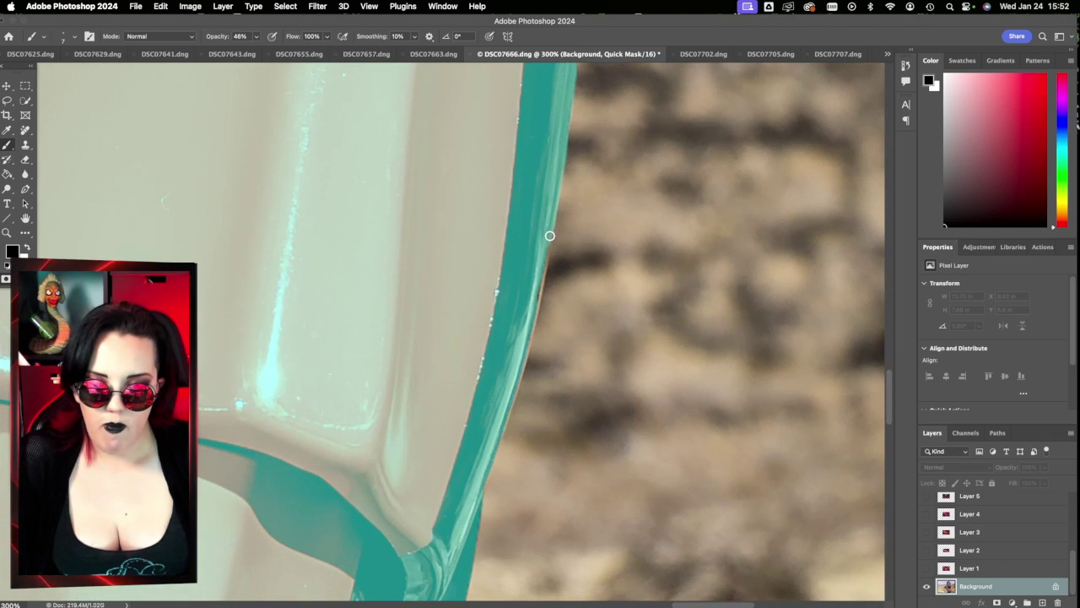
pyautogui.moveTo(540, 292); pyautogui.dragTo(548, 240)
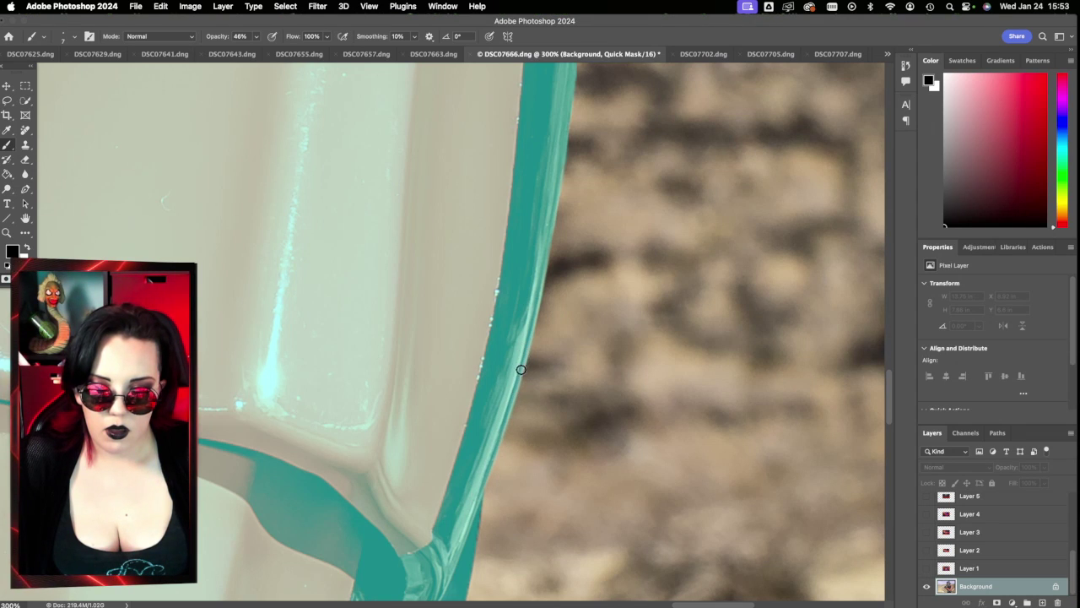
pyautogui.scroll(-3, 473, 507)
pyautogui.scroll(-6, 482, 500)
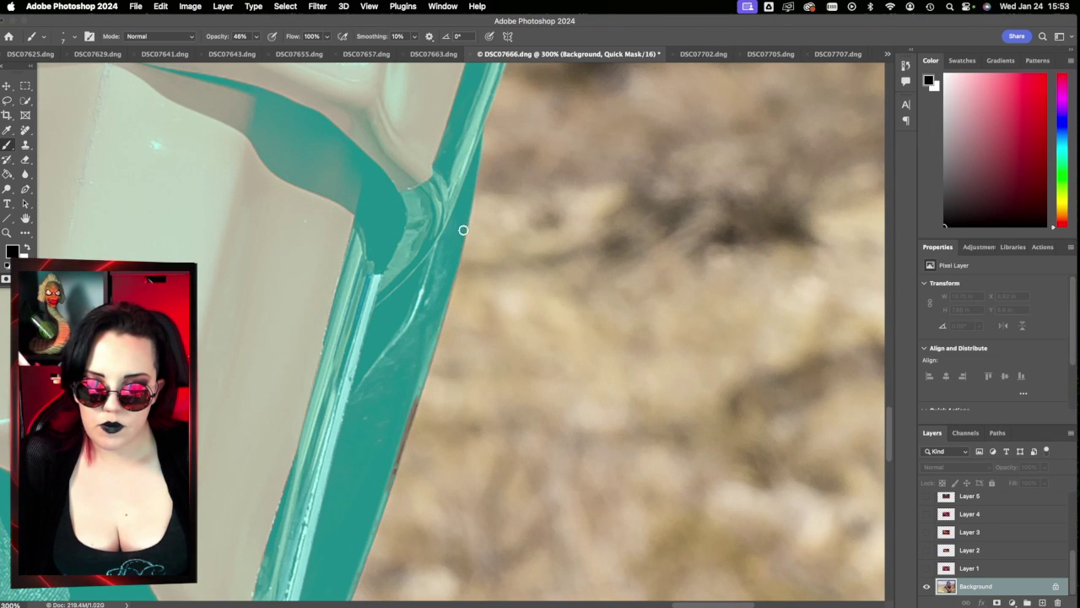
pyautogui.scroll(-1, 443, 290)
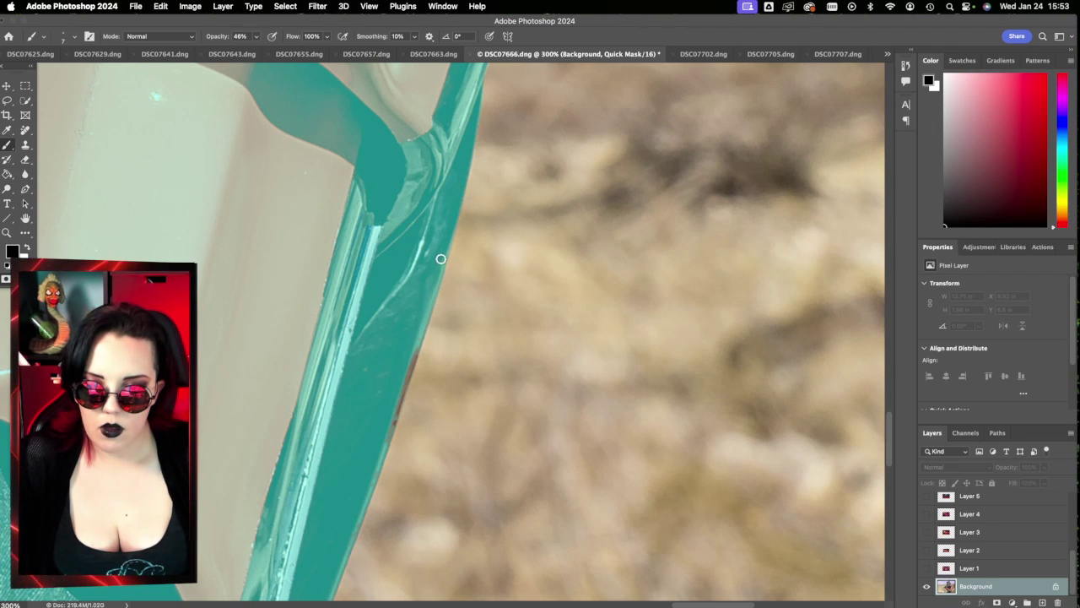
pyautogui.scroll(-2, 400, 370)
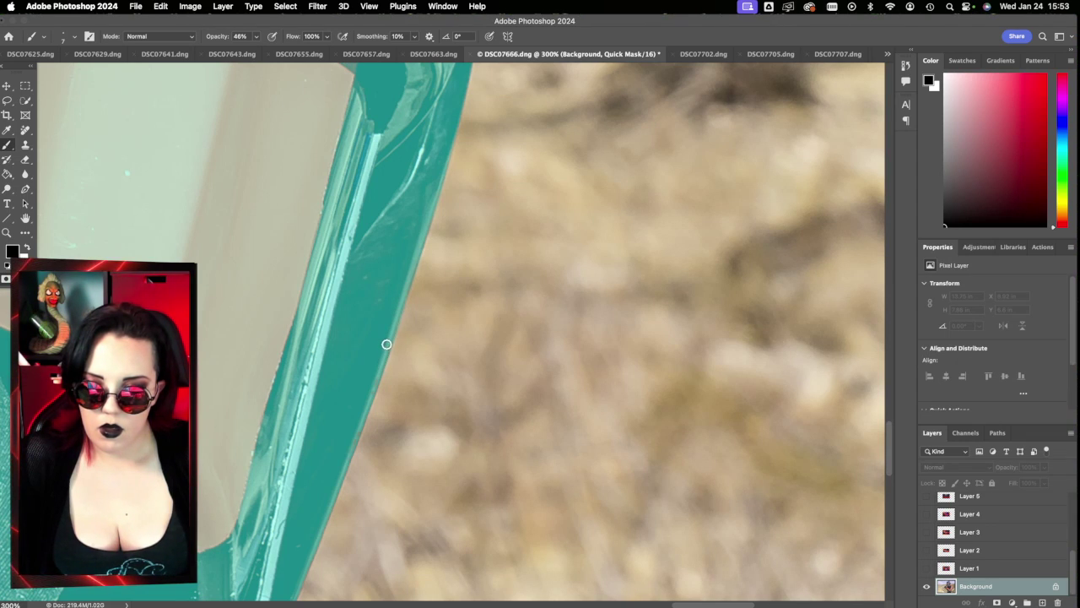
pyautogui.scroll(-3, 374, 374)
pyautogui.hscroll(-3, 373, 374)
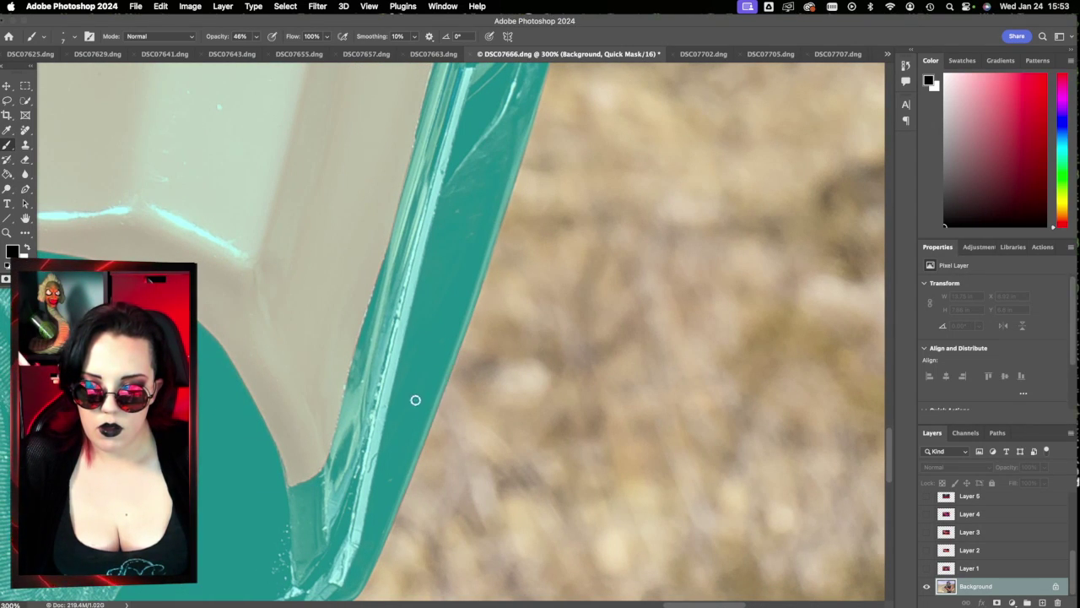
# Step: Paint the quick mask over the uncovered fringe along the upper edge of the cylinder at the trooper's hip with a size 15 brush
pyautogui.scroll(-2, 405, 379)
pyautogui.hscroll(-3, 331, 466)
pyautogui.hscroll(-3, 330, 467)
pyautogui.scroll(-5, 354, 465)
pyautogui.hscroll(1, 355, 465)
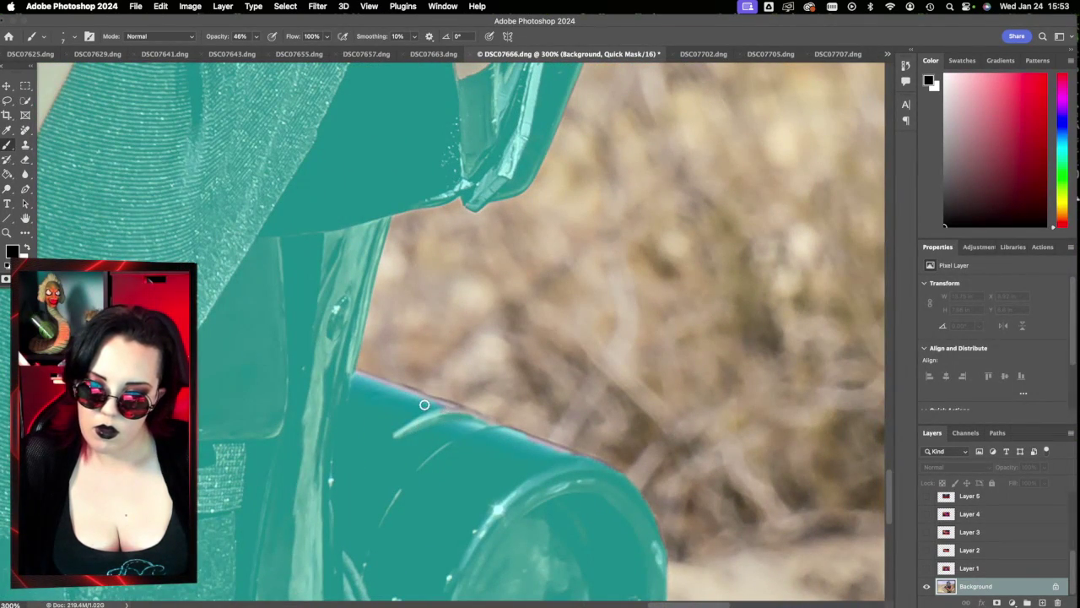
pyautogui.press(']')
pyautogui.press(']')
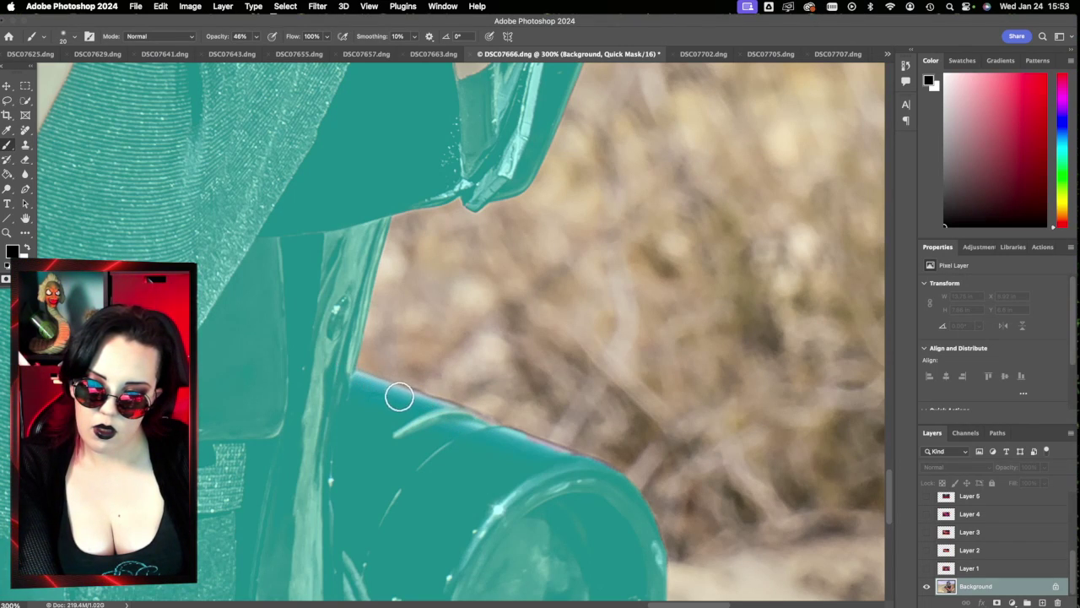
pyautogui.press('[')
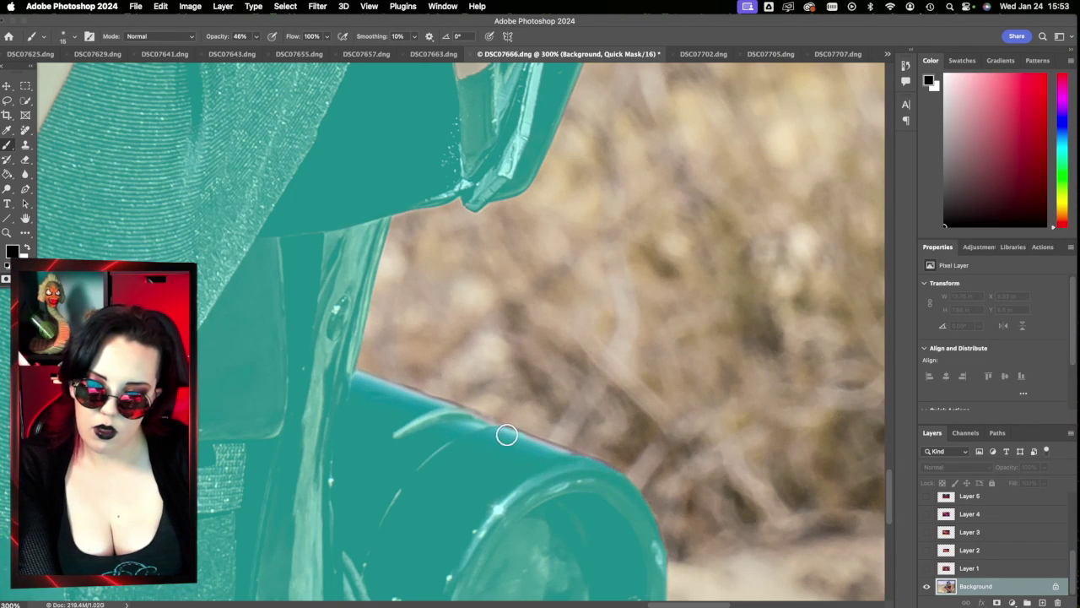
pyautogui.press('super+z')
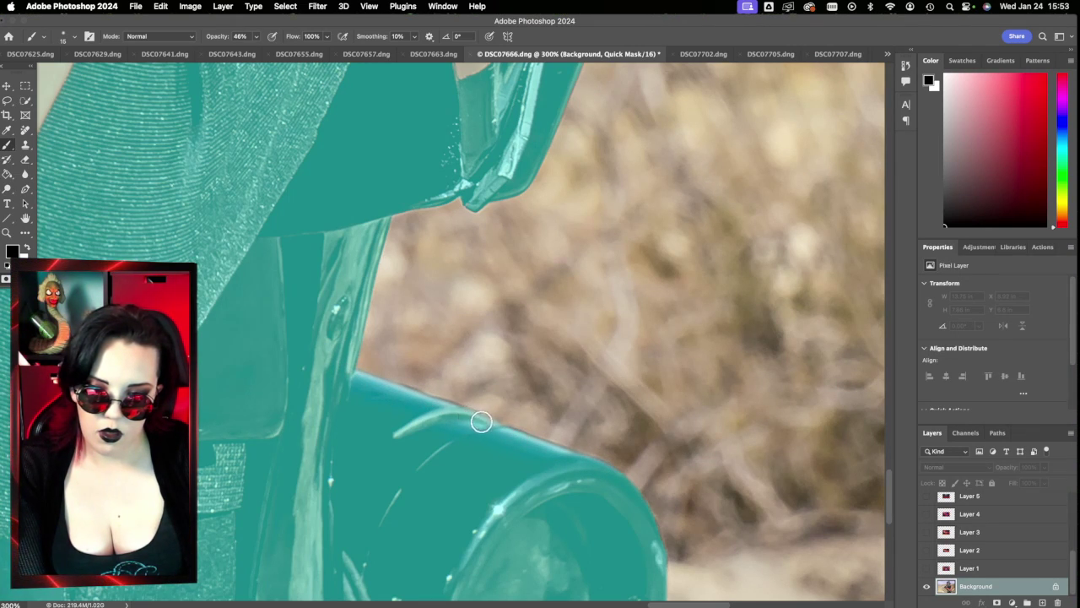
# Step: Touch up the quick mask around the cylinder's round end and the ragged edge beneath it with a size 9 brush
pyautogui.scroll(-5, 612, 525)
pyautogui.hscroll(4, 613, 526)
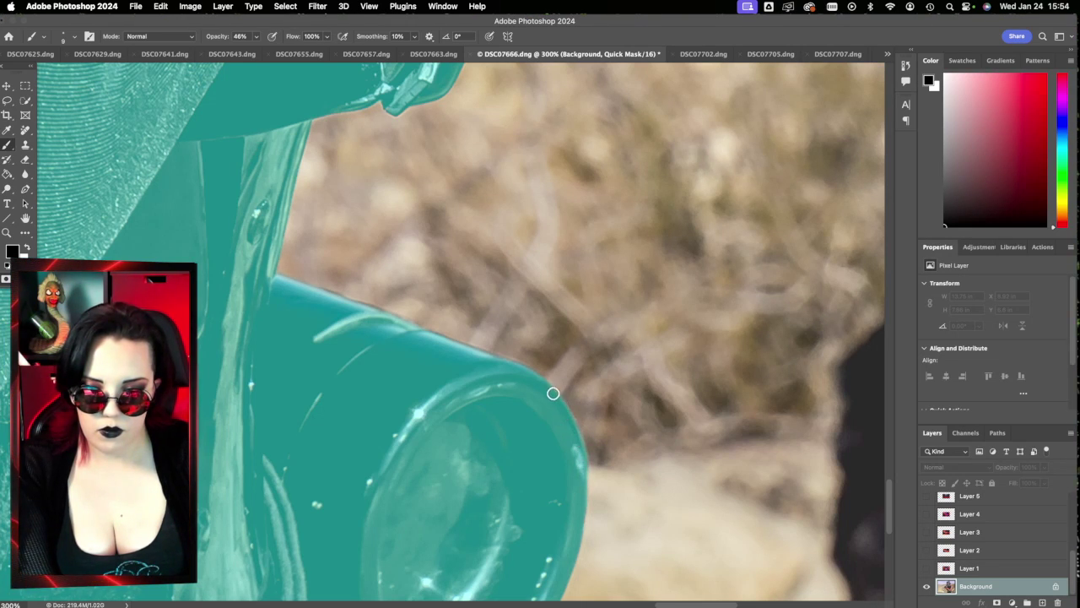
pyautogui.scroll(-3, 544, 438)
pyautogui.scroll(-1, 541, 472)
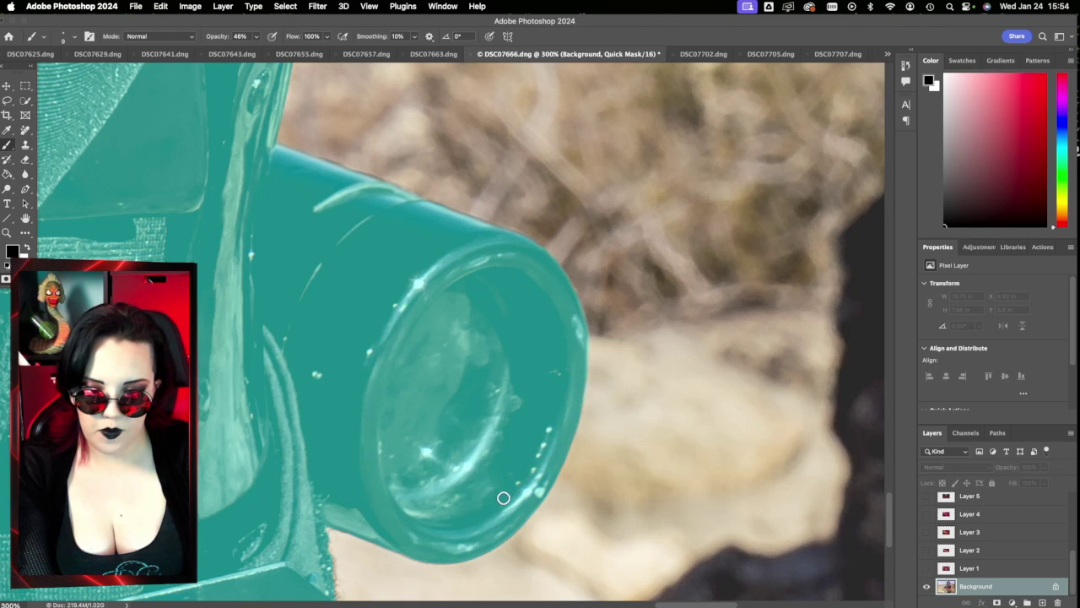
pyautogui.scroll(-5, 504, 495)
pyautogui.hscroll(-3, 504, 496)
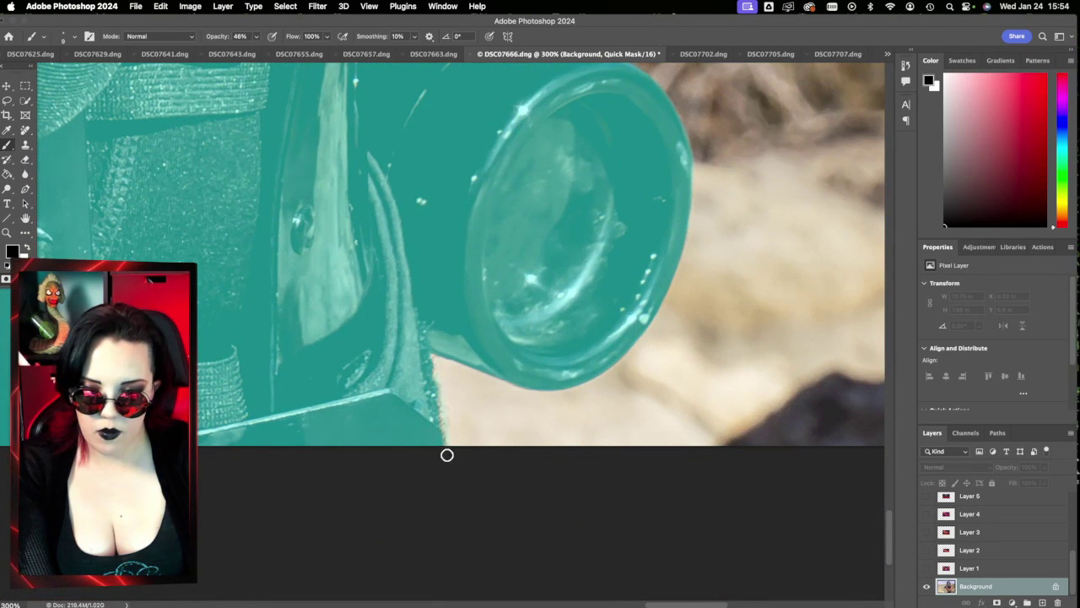
pyautogui.press('super+z')
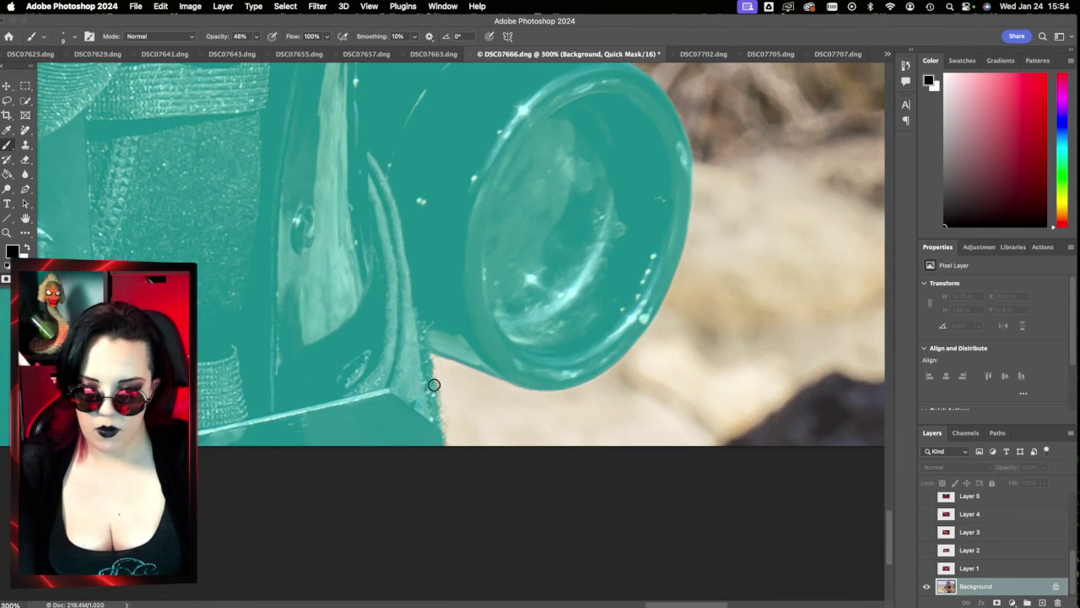
# Step: Paint the quick mask over the fringe along the outer edges of the belt boxes on the trooper's opposite side
pyautogui.hscroll(-15, 393, 487)
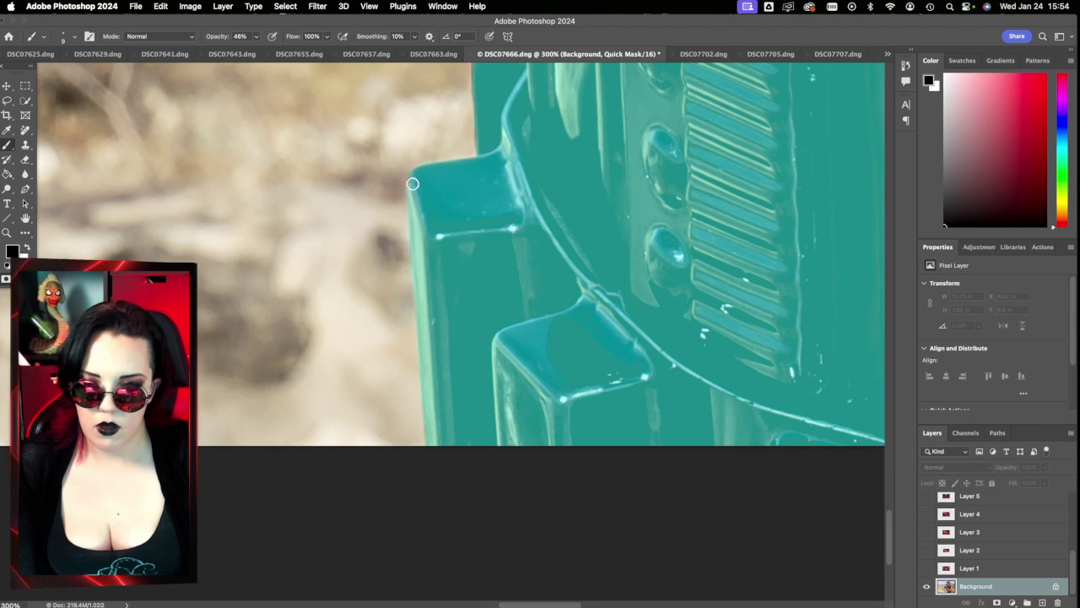
pyautogui.scroll(3, 584, 172)
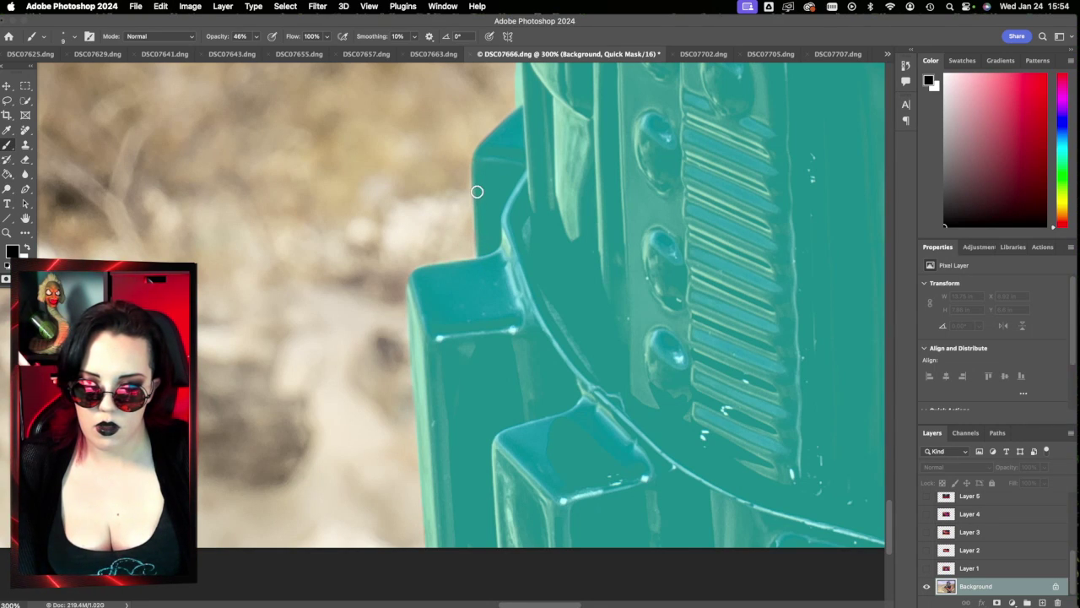
pyautogui.scroll(10, 506, 181)
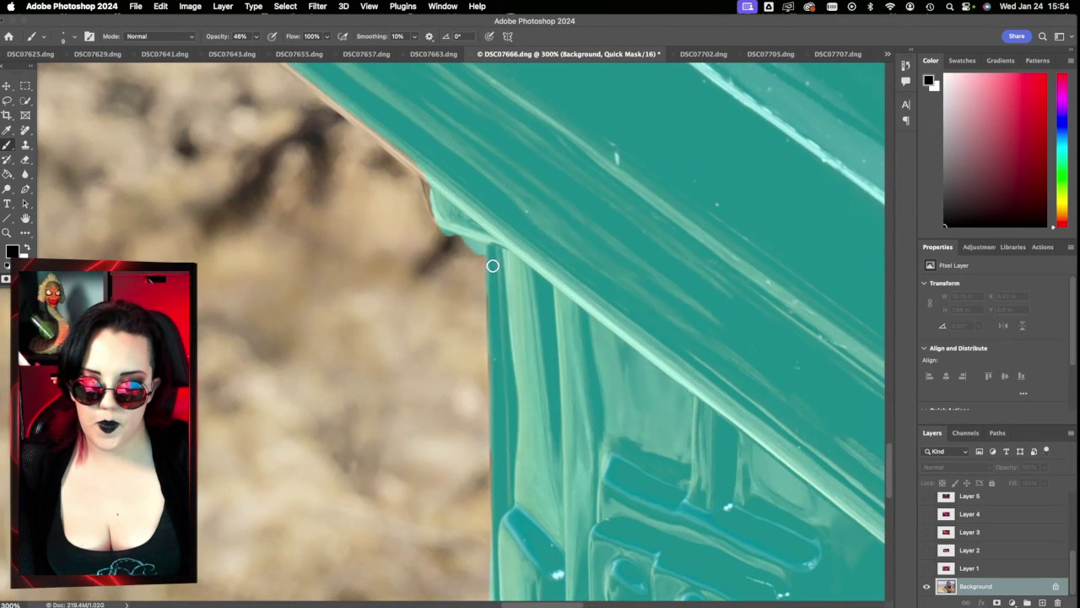
# Step: Clean up the quick mask along the torso's straight outer edge below the forearm, alternating between erasing and painting
pyautogui.scroll(-5, 497, 346)
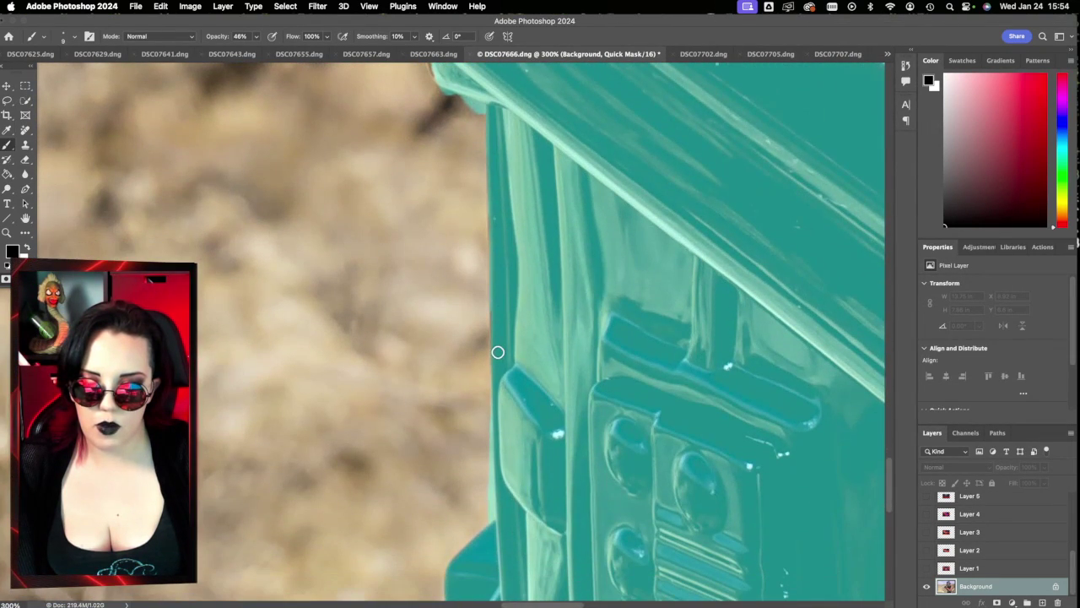
pyautogui.press('x')
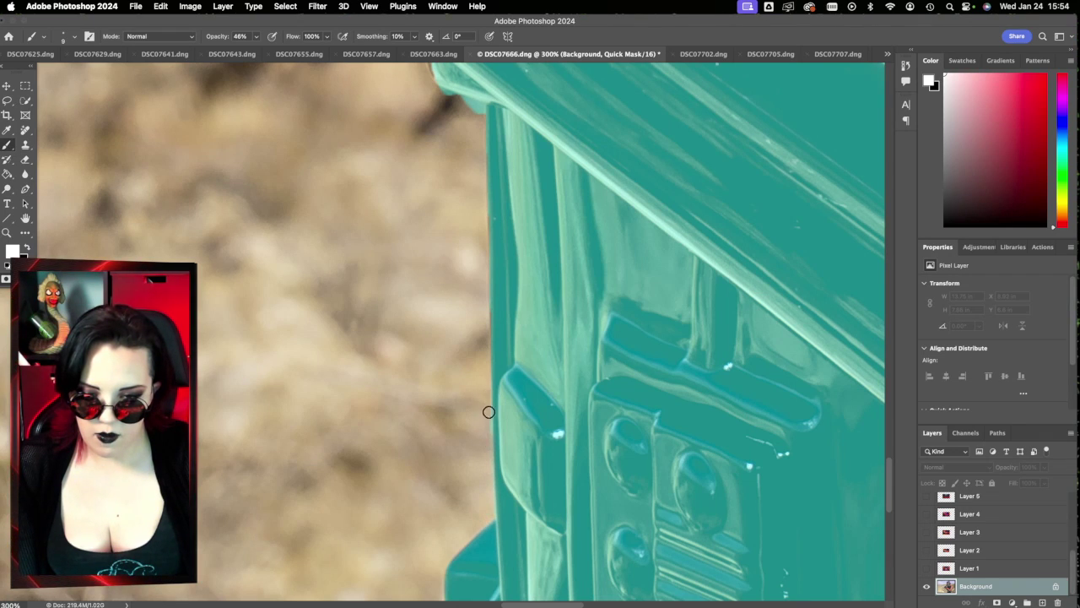
pyautogui.press('x')
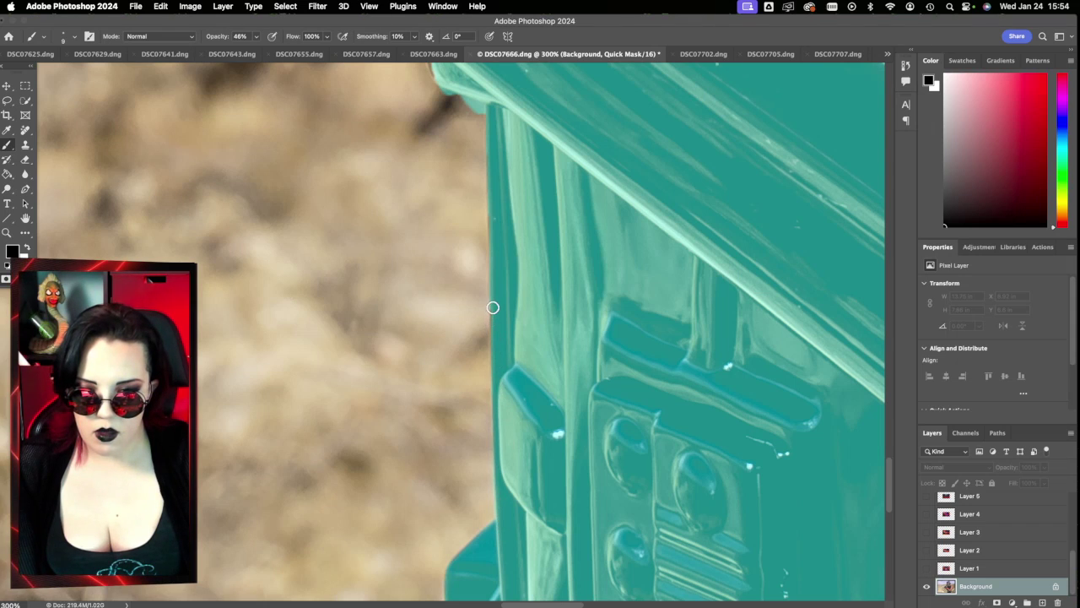
pyautogui.scroll(3, 494, 361)
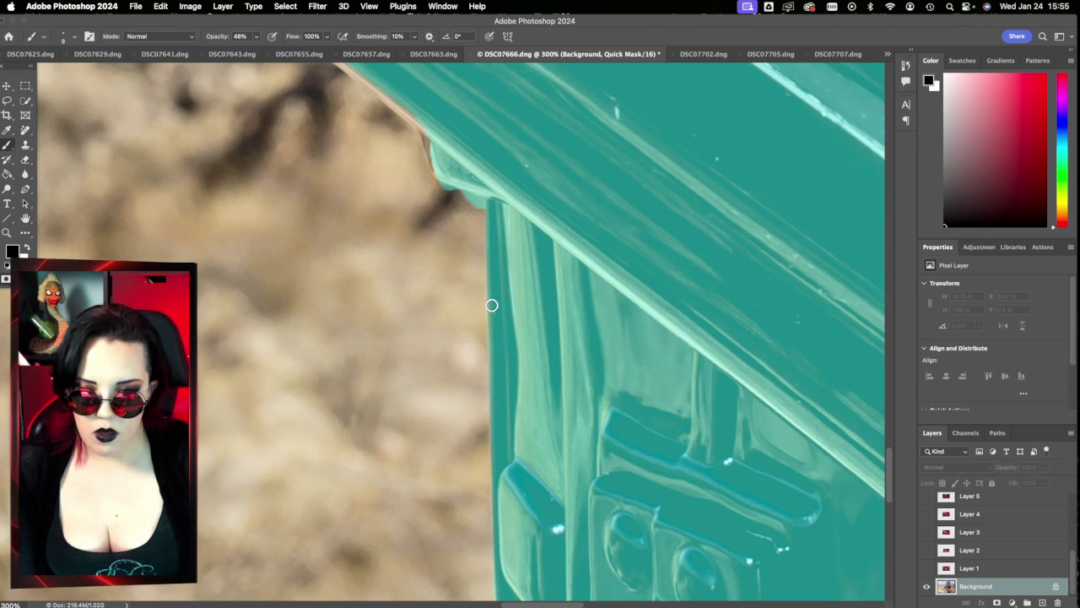
# Step: Erase the mask spill beneath the small protruding piece under the forearm and repaint its uncovered edge
pyautogui.press('x')
pyautogui.moveTo(477, 198); pyautogui.dragTo(438, 183)
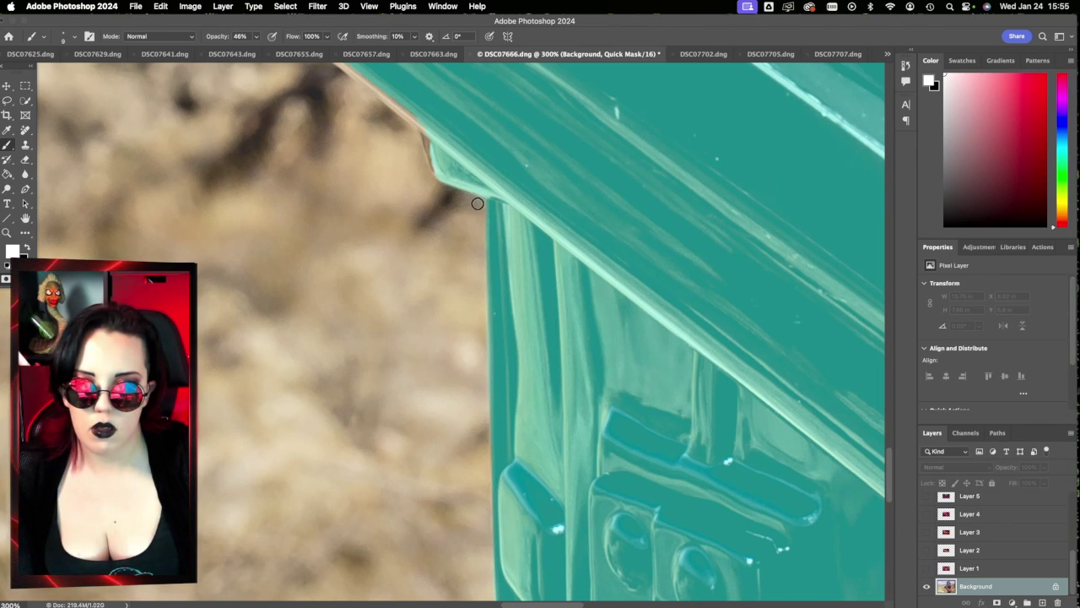
pyautogui.press('x')
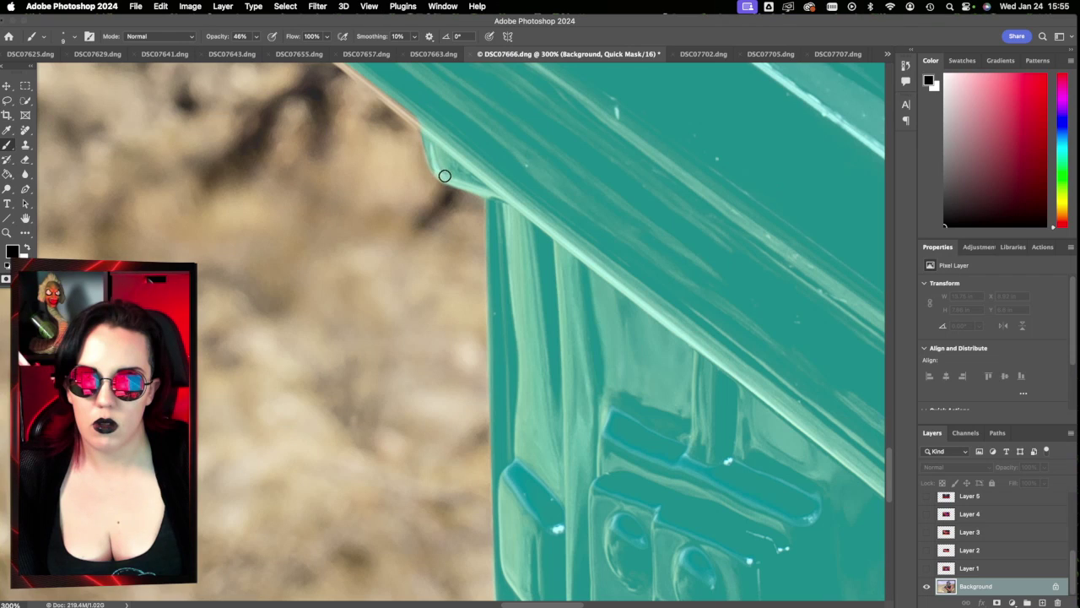
# Step: Paint the quick mask over the uncovered fringe along the forearm armor's lower edge, upward from the small protruding piece
pyautogui.moveTo(452, 163); pyautogui.dragTo(527, 281)
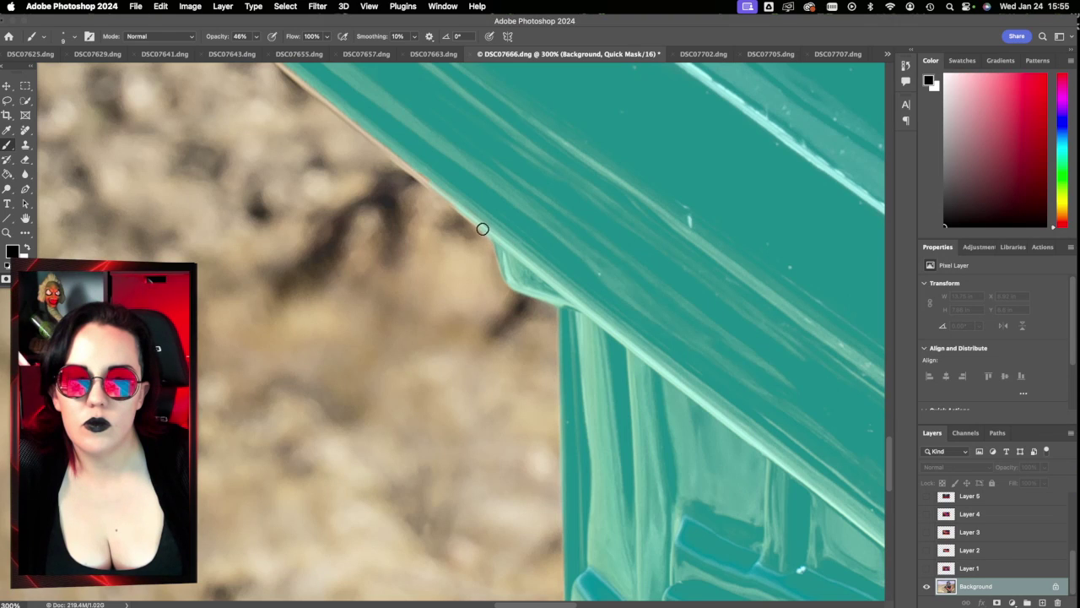
pyautogui.scroll(3, 413, 168)
pyautogui.hscroll(-3, 413, 168)
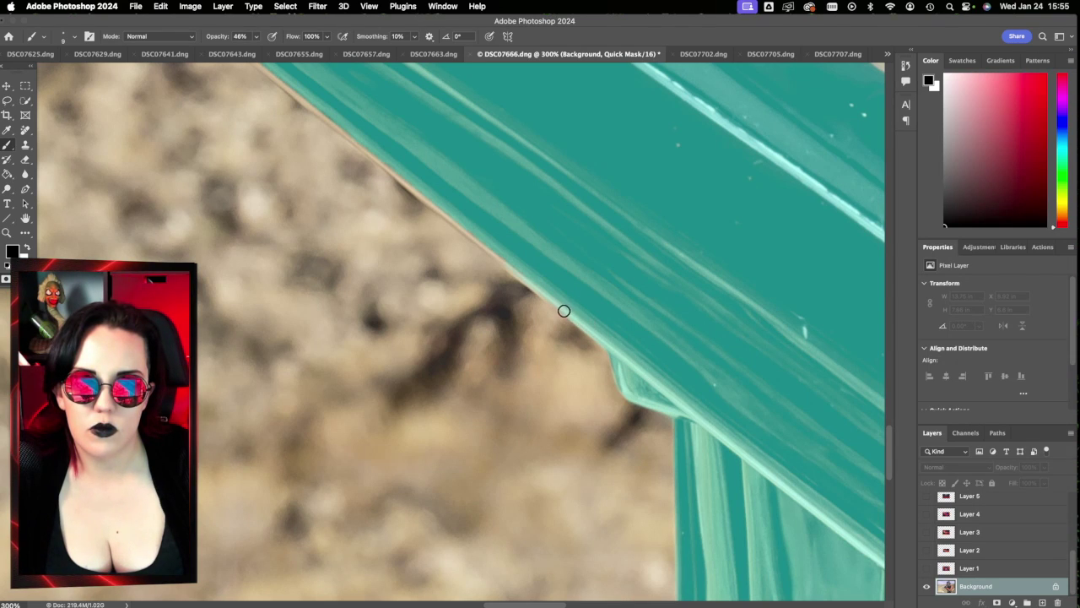
pyautogui.moveTo(528, 283); pyautogui.dragTo(428, 199)
pyautogui.scroll(-1, 428, 199)
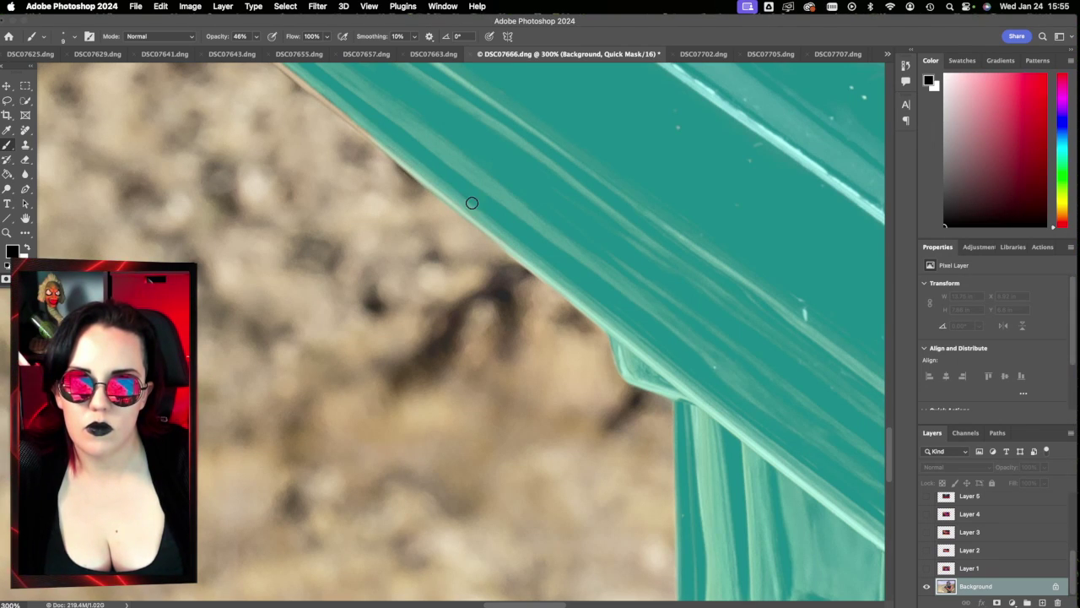
# Step: Cover the remaining fringe along the forearm armor's lower edge, up to its rounded end near the wrist
pyautogui.scroll(5, 425, 163)
pyautogui.scroll(-5, 561, 261)
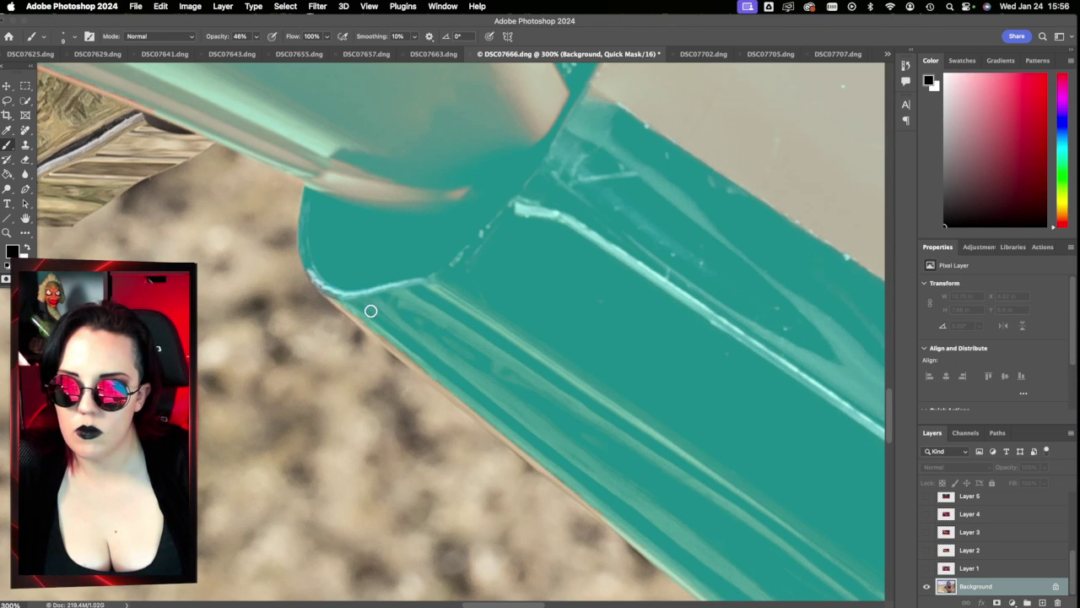
pyautogui.scroll(-3, 353, 289)
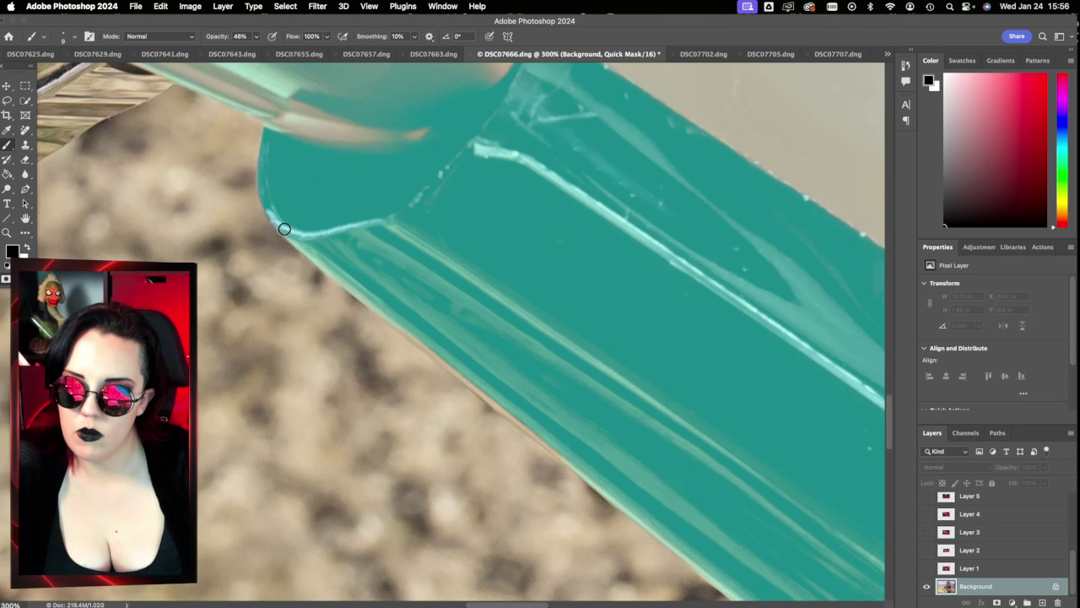
pyautogui.scroll(-5, 481, 277)
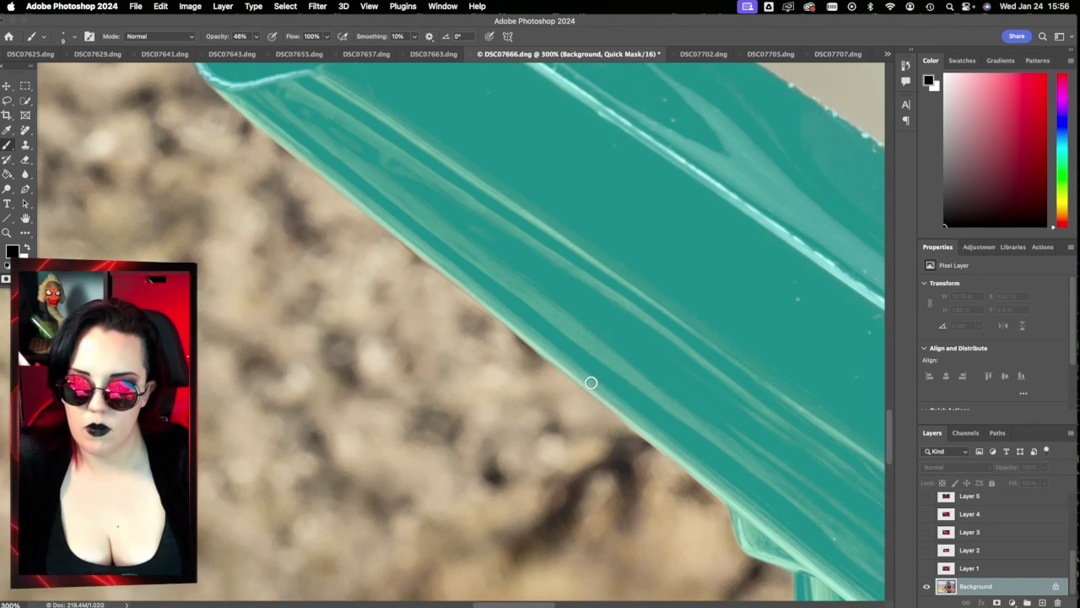
# Step: Exit quick mask mode to turn the mask into a selection and fit the whole image on screen
pyautogui.scroll(10, 582, 380)
pyautogui.scroll(-2, 570, 381)
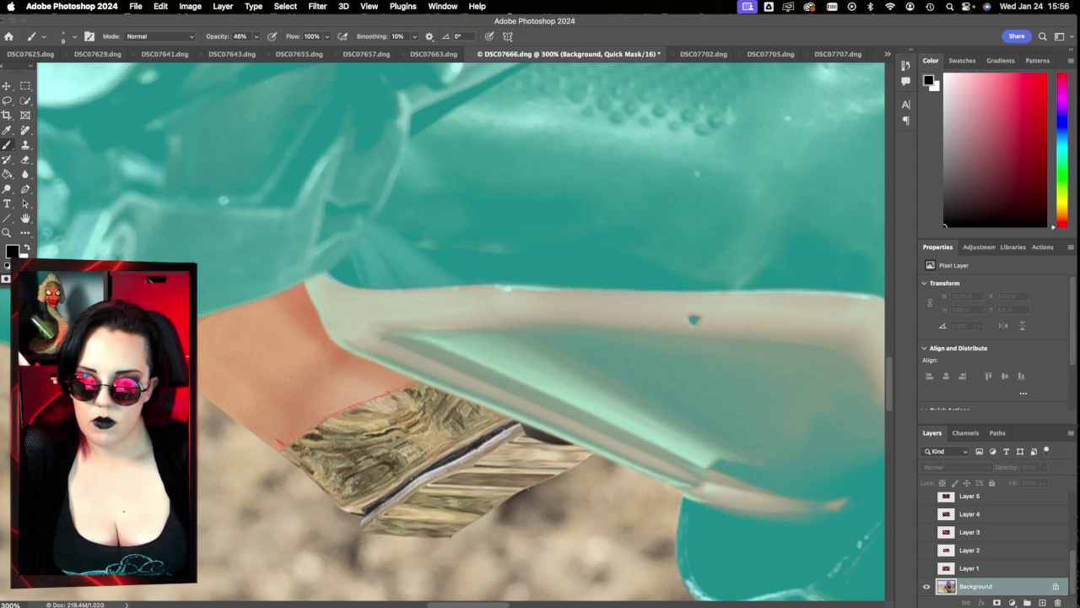
pyautogui.scroll(10, 228, 277)
pyautogui.hscroll(-8, 228, 277)
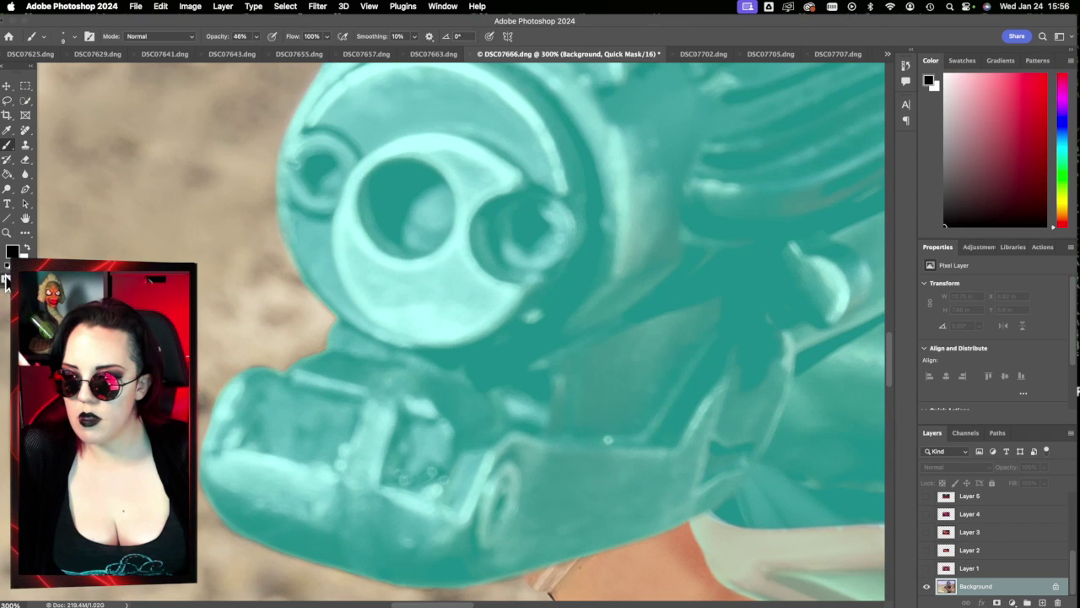
pyautogui.click(6, 279)
pyautogui.click(6, 233)
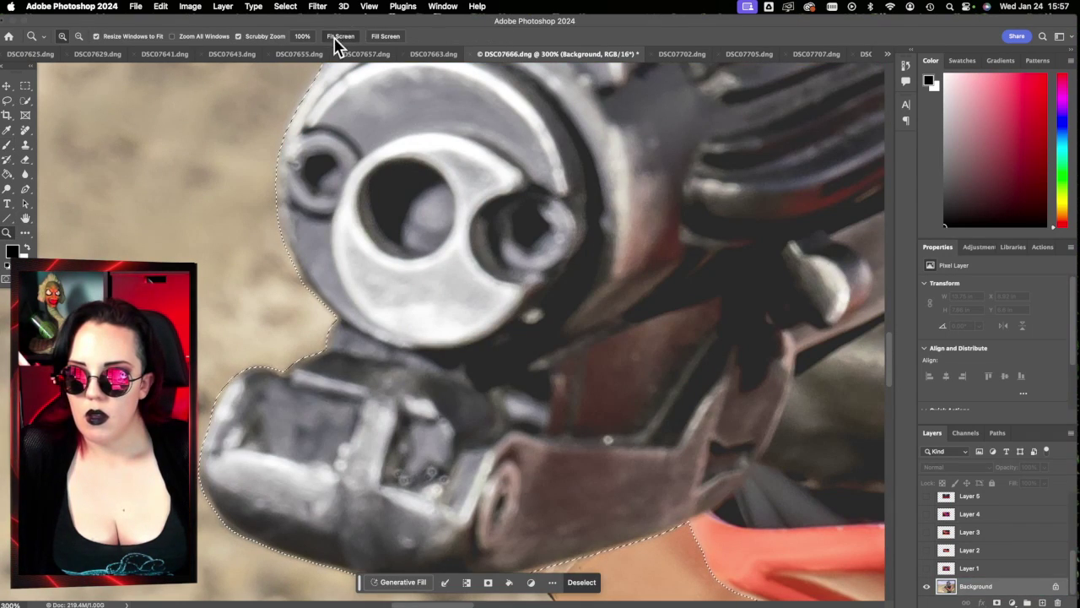
pyautogui.click(338, 37)
# Step: Try to invert the selection, check it in quick mask mode, and open and close the quick mask options
pyautogui.click(285, 7)
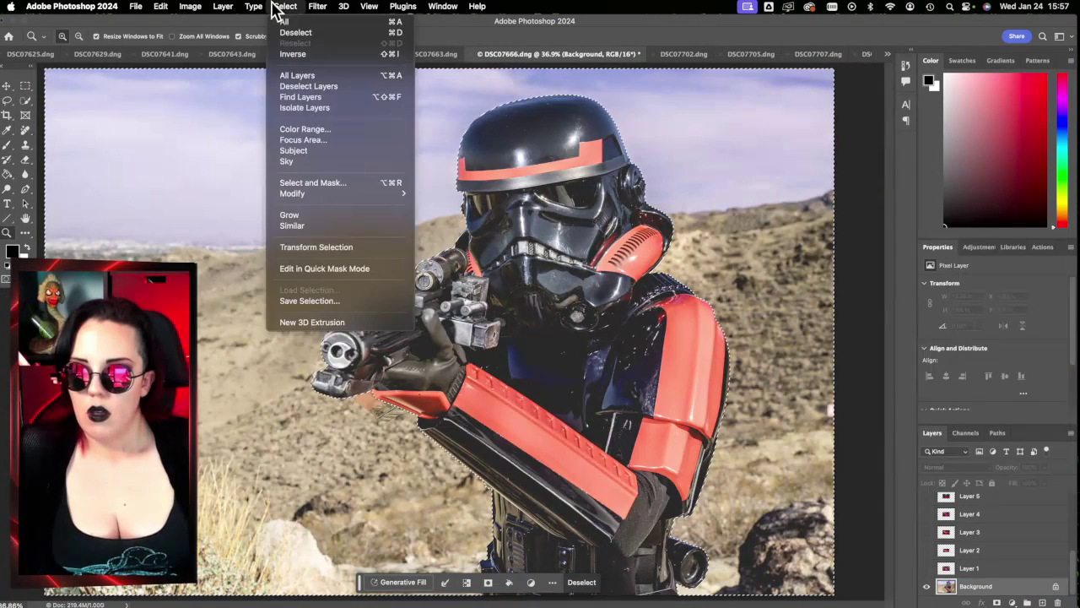
pyautogui.click(300, 56)
pyautogui.click(7, 280)
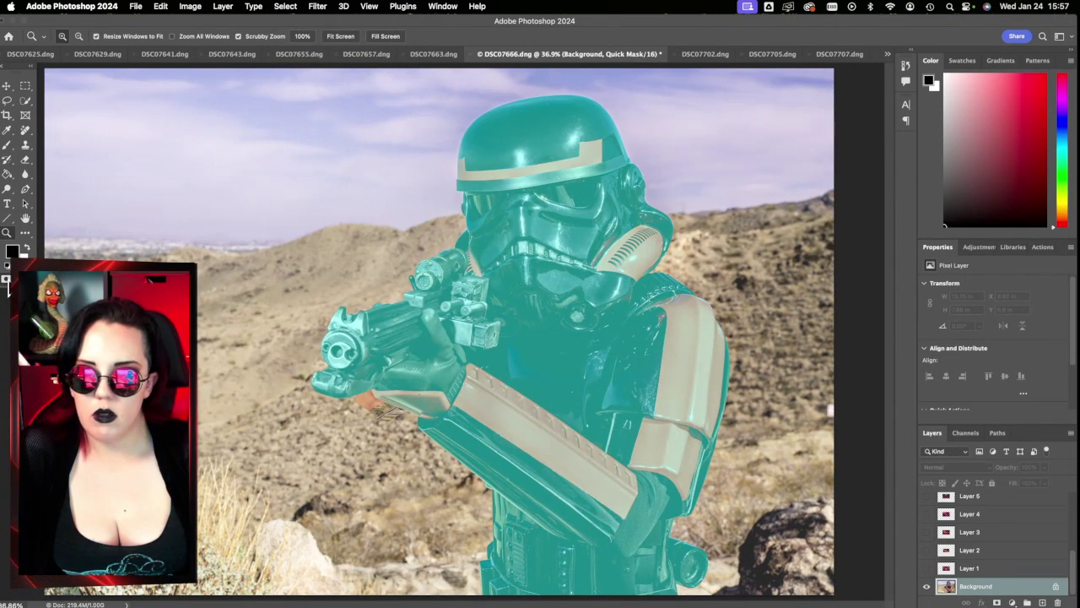
pyautogui.click(7, 280)
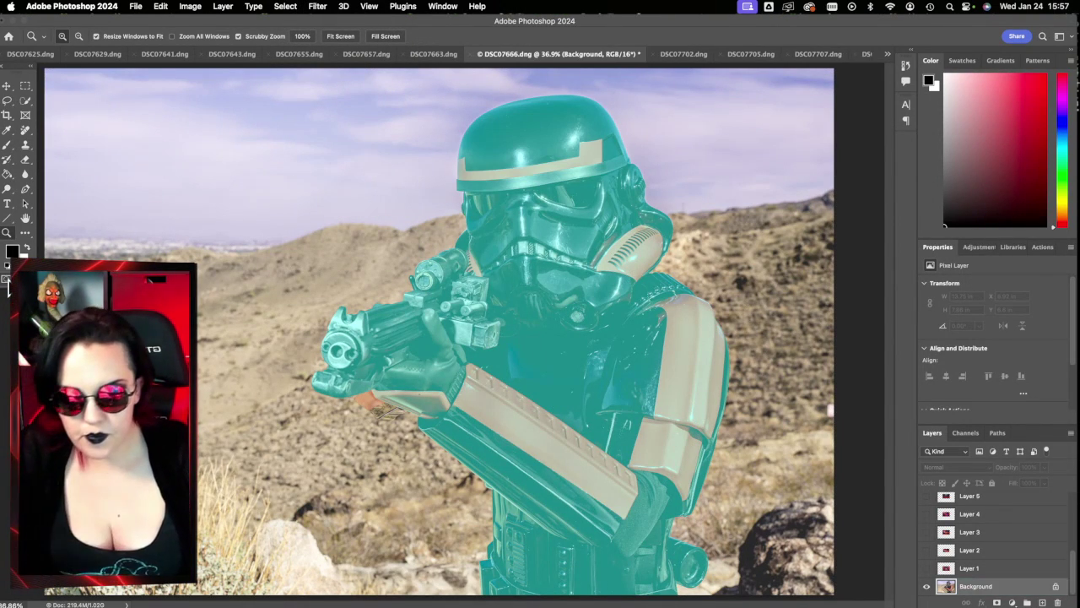
pyautogui.doubleClick(7, 279)
pyautogui.click(503, 233)
# Step: Invert the selection so it covers the trooper and copy the figure to a new layer
pyautogui.click(285, 6)
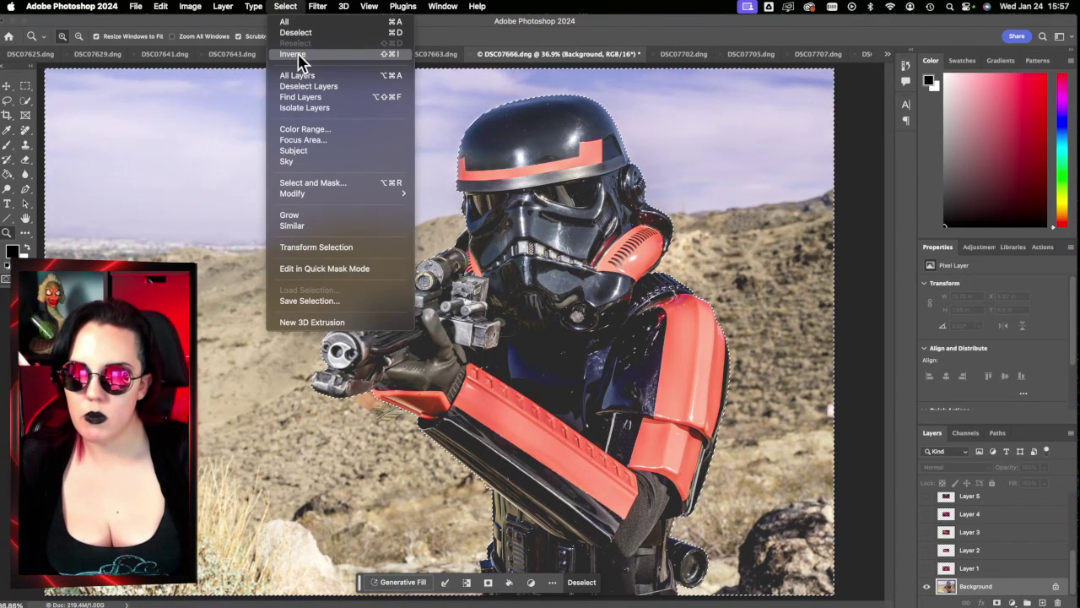
pyautogui.click(294, 54)
pyautogui.hotkey('ctrl', 'j')
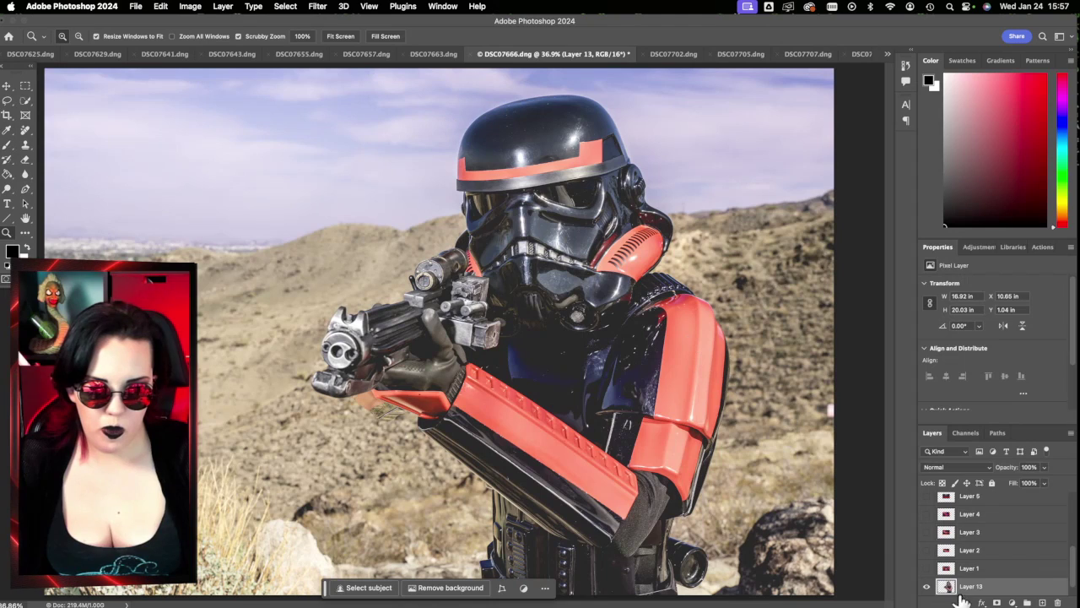
# Step: Hide the Background layer, toggling its visibility several times to compare the cut-out trooper with the original photo
pyautogui.scroll(-1, 946, 591)
pyautogui.click(927, 586)
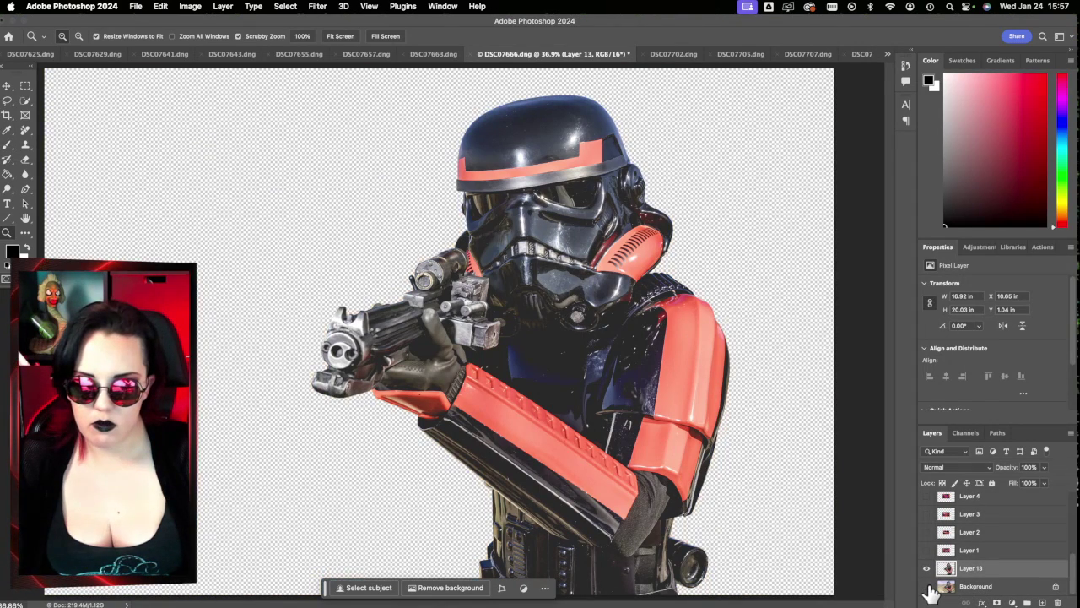
pyautogui.click(928, 586)
pyautogui.click(928, 586)
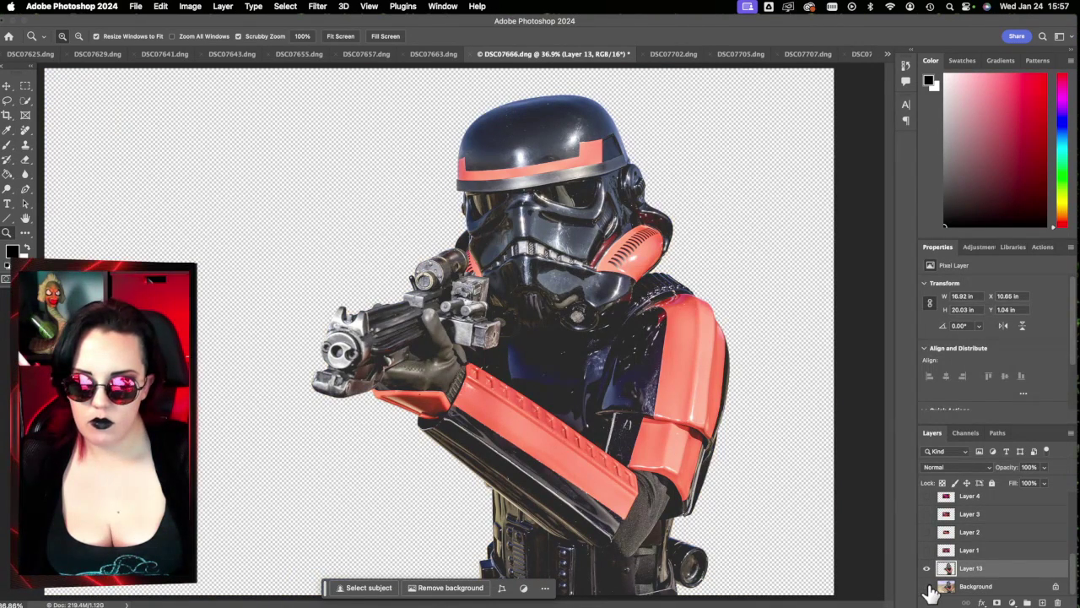
pyautogui.click(928, 586)
pyautogui.click(928, 586)
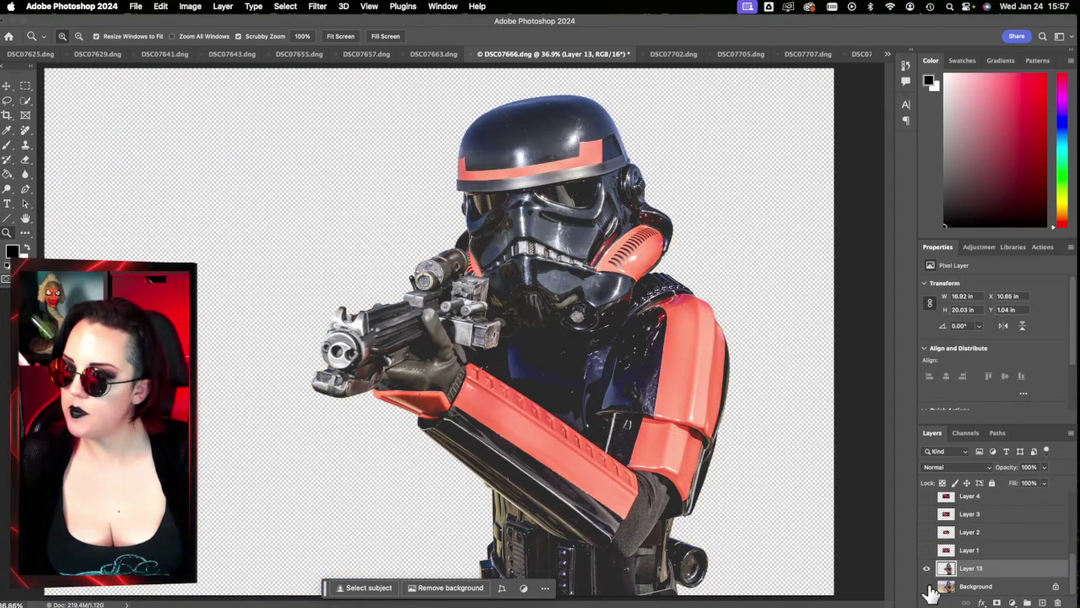
pyautogui.click(927, 586)
pyautogui.click(927, 585)
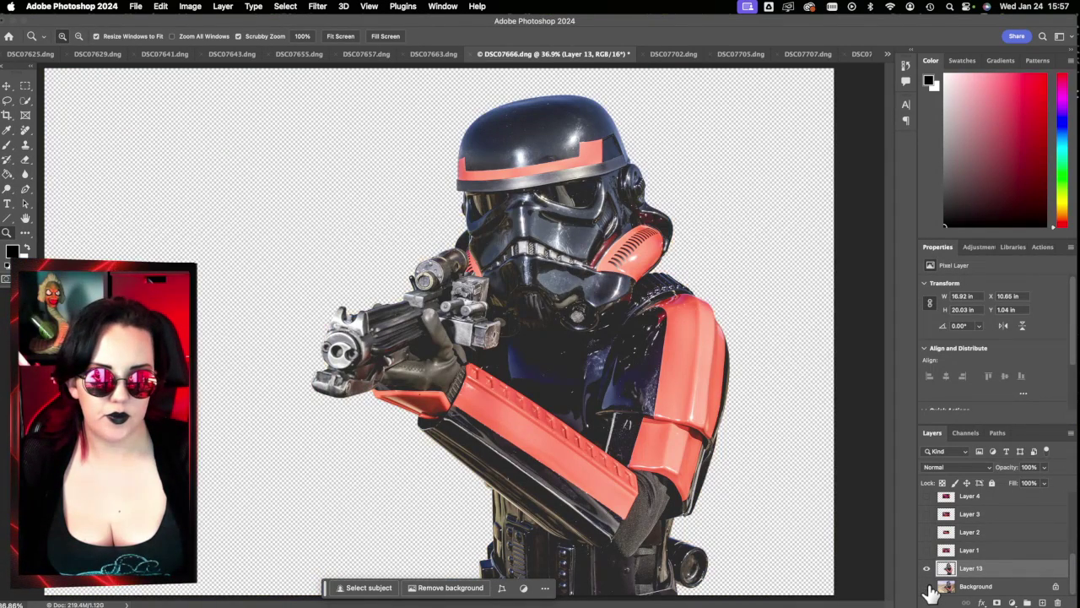
# Step: Move the cut-out trooper layer above the backdrop layers and make the Background and Layer 1 visible
pyautogui.click(927, 586)
pyautogui.moveTo(972, 564)
pyautogui.mouseDown()
pyautogui.moveTo(965, 479)
pyautogui.moveTo(1002, 553)
pyautogui.moveTo(965, 578)
pyautogui.mouseUp()
pyautogui.click(969, 568)
pyautogui.click(926, 568)
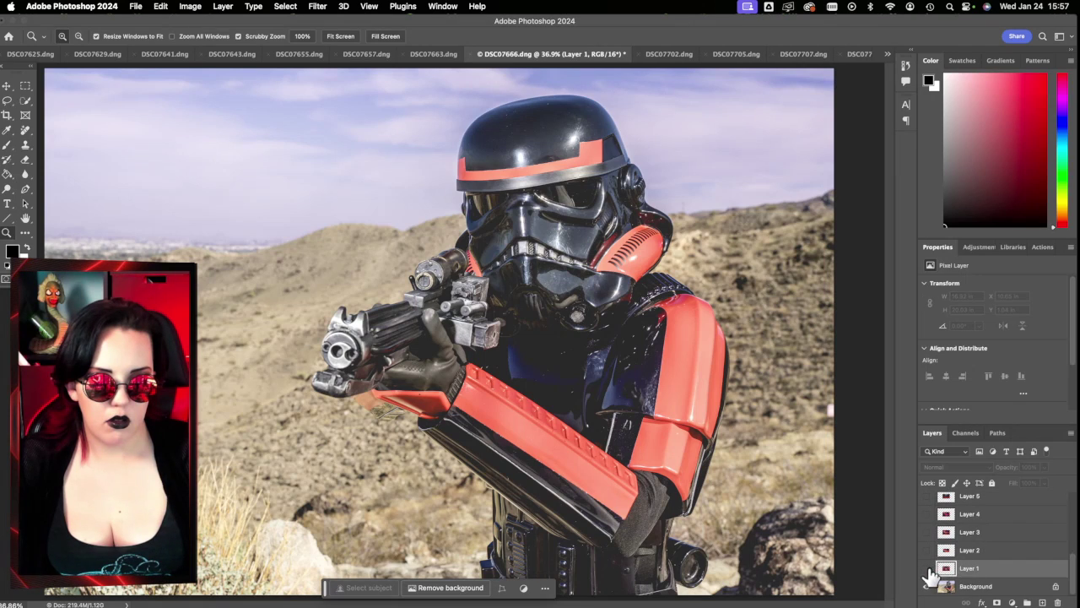
# Step: Enlarge the Layer 1 red corridor to about 36.87 by 21.07 in so it covers the whole canvas behind the trooper
pyautogui.press('super+t')
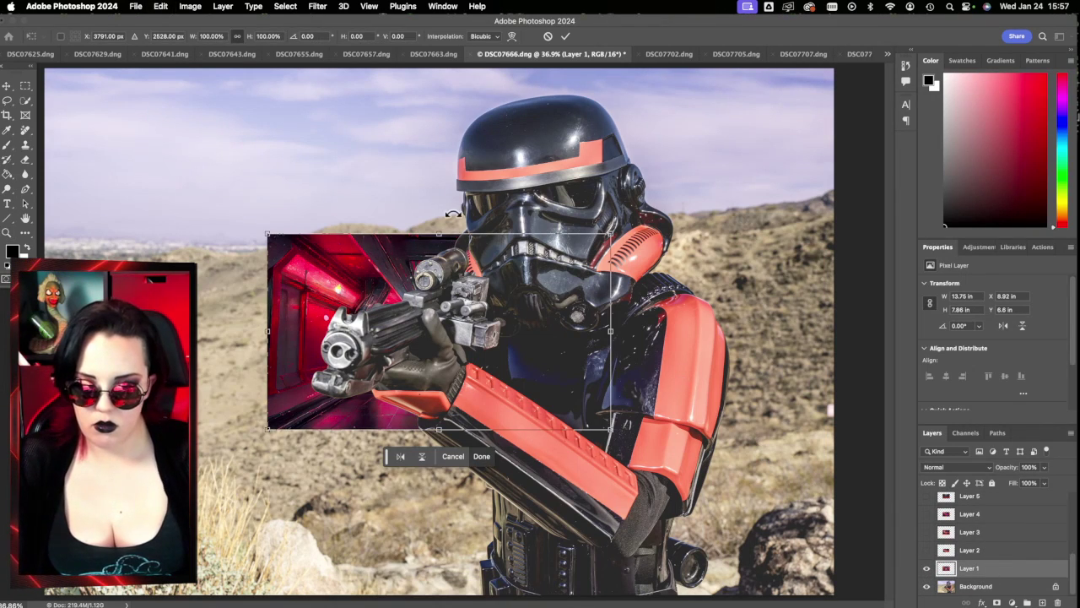
pyautogui.press('Return')
pyautogui.press('super+minus')
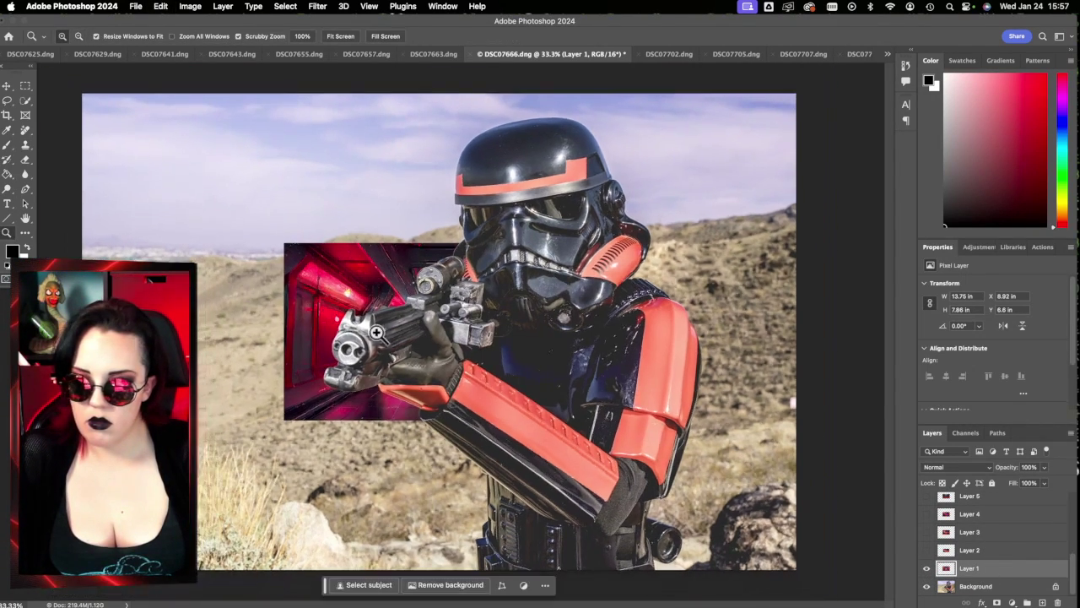
pyautogui.press('super+t')
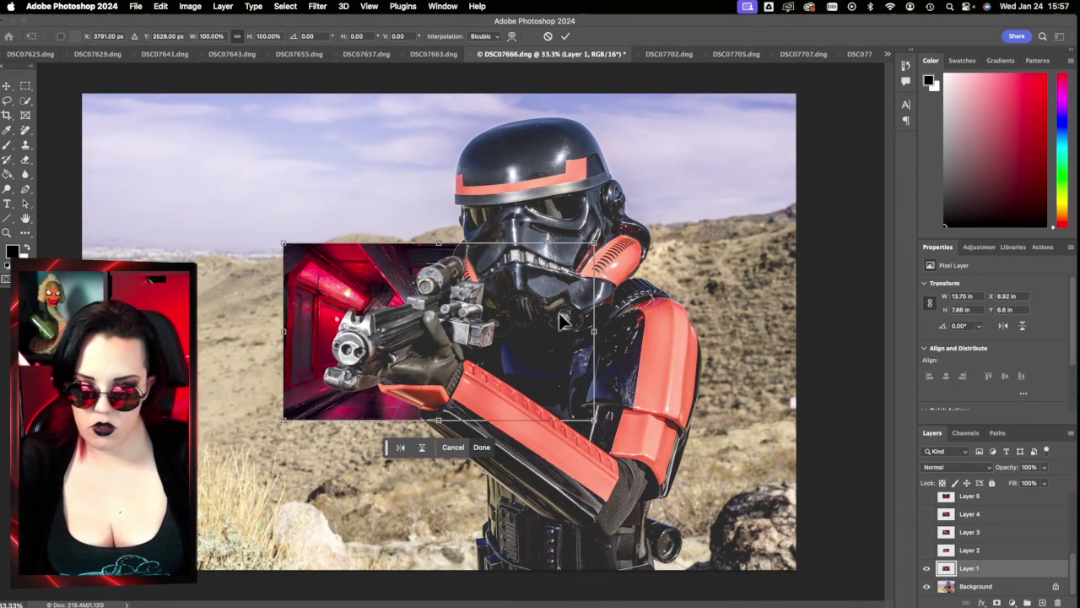
pyautogui.moveTo(436, 244); pyautogui.dragTo(441, 80)
pyautogui.moveTo(436, 419); pyautogui.dragTo(424, 570)
pyautogui.moveTo(429, 494); pyautogui.dragTo(398, 524)
pyautogui.click(566, 37)
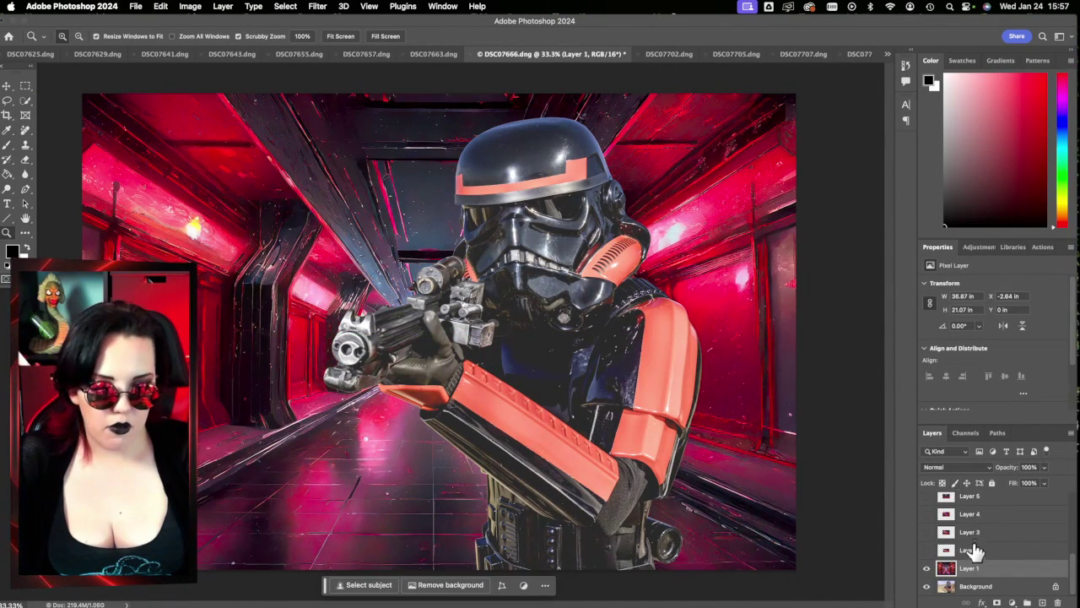
# Step: Hide Layer 1, show Layer 2 and scale its red desert scene to 329.23%, shifting it so the planet clears the helmet
pyautogui.click(945, 551)
pyautogui.click(927, 567)
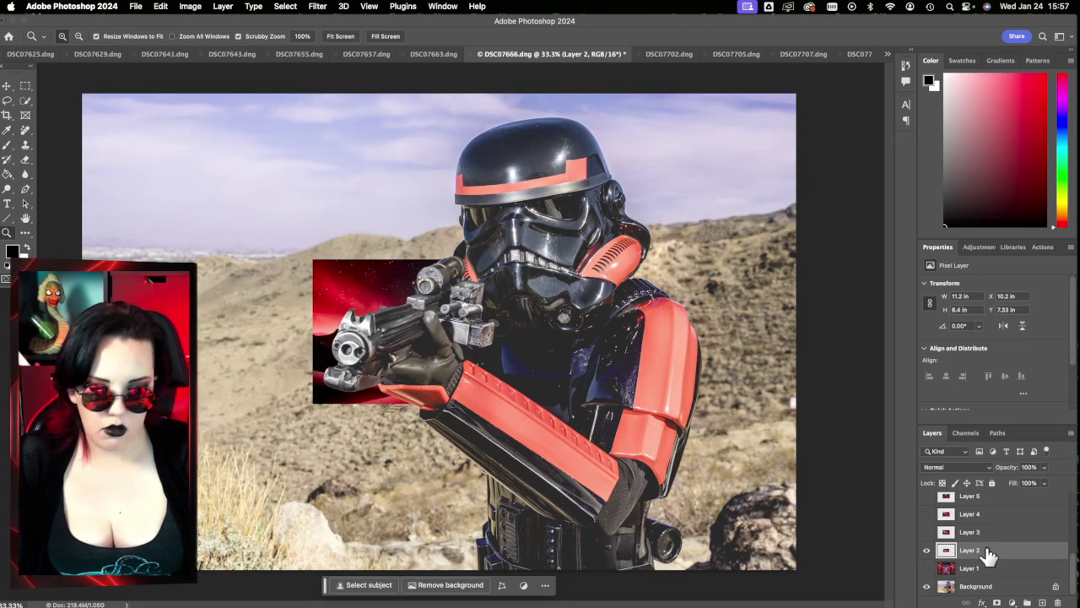
pyautogui.press('super+t')
pyautogui.moveTo(439, 256); pyautogui.dragTo(440, 47)
pyautogui.moveTo(444, 194); pyautogui.dragTo(444, 359)
pyautogui.moveTo(439, 209); pyautogui.dragTo(441, 93)
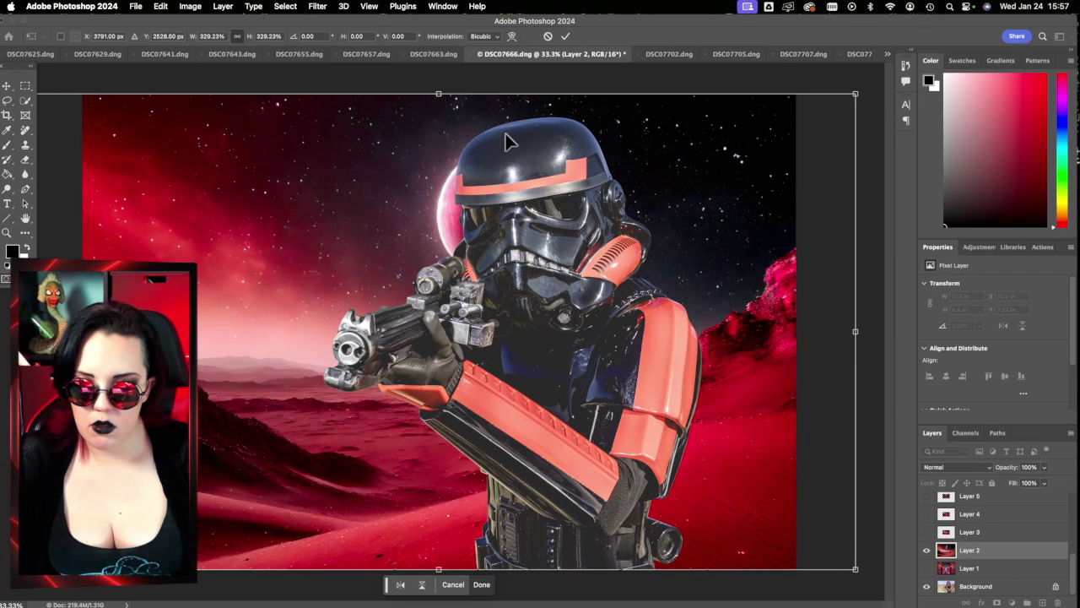
pyautogui.moveTo(625, 226); pyautogui.dragTo(553, 218)
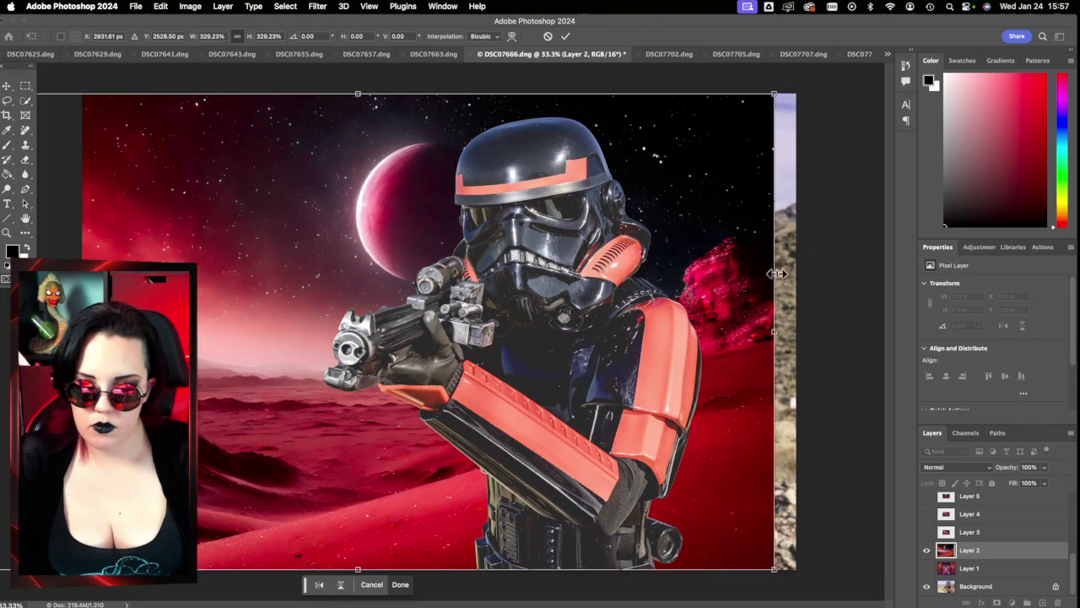
# Step: Flip the Layer 2 desert scene horizontally, scale it to 361.94% and place it to cover the full canvas
pyautogui.rightClick(366, 291)
pyautogui.click(393, 554)
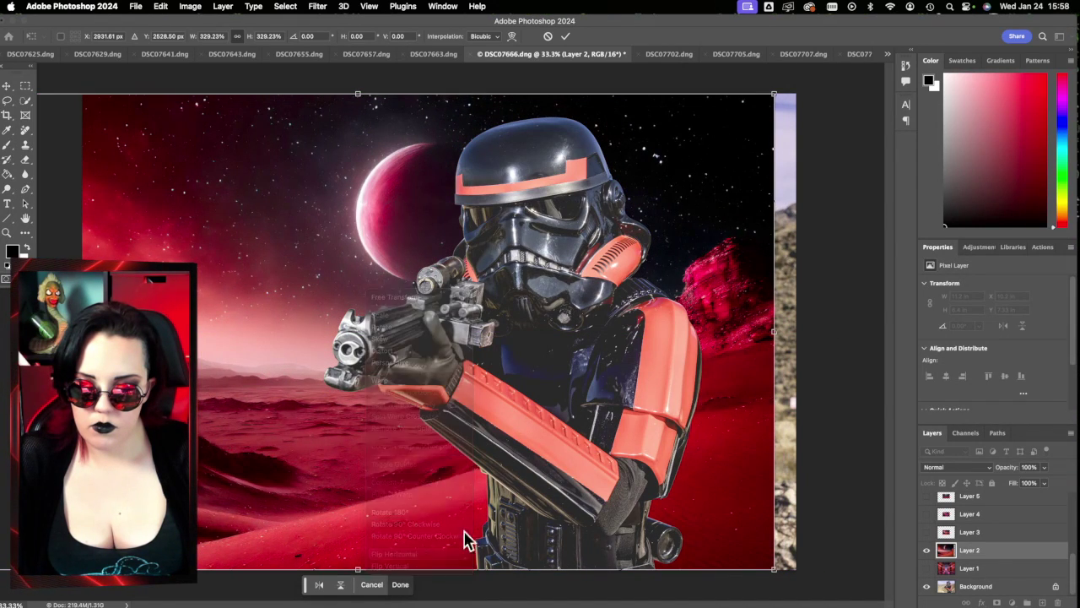
pyautogui.moveTo(650, 356); pyautogui.dragTo(624, 355)
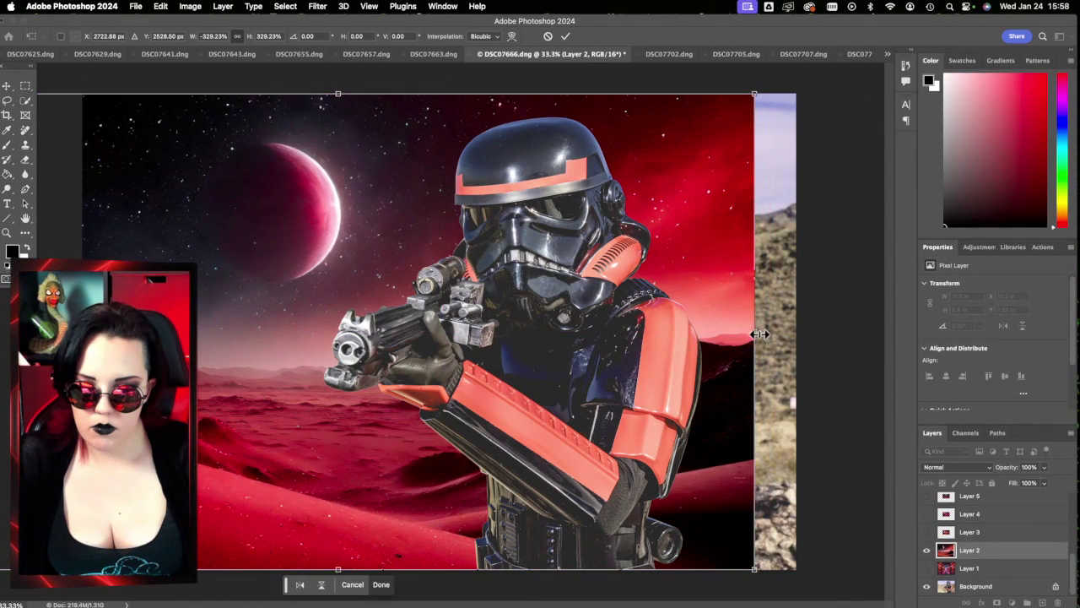
pyautogui.moveTo(760, 334); pyautogui.dragTo(835, 334)
pyautogui.moveTo(660, 343); pyautogui.dragTo(615, 347)
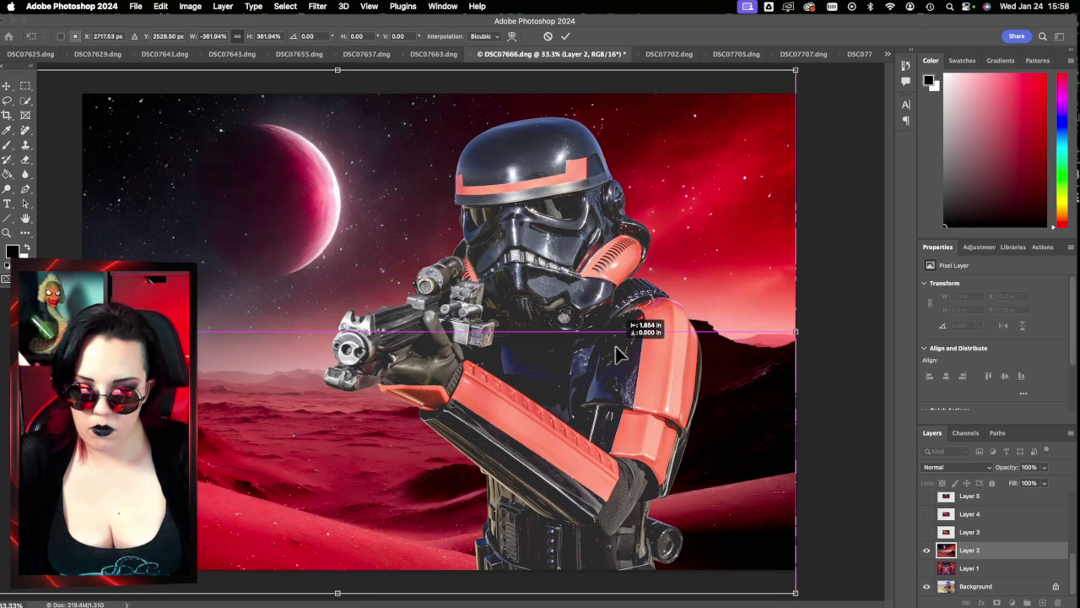
pyautogui.click(567, 36)
# Step: Show Layer 3 and scale its giant planet scene to 318.10% so it covers the canvas
pyautogui.click(927, 533)
pyautogui.click(979, 532)
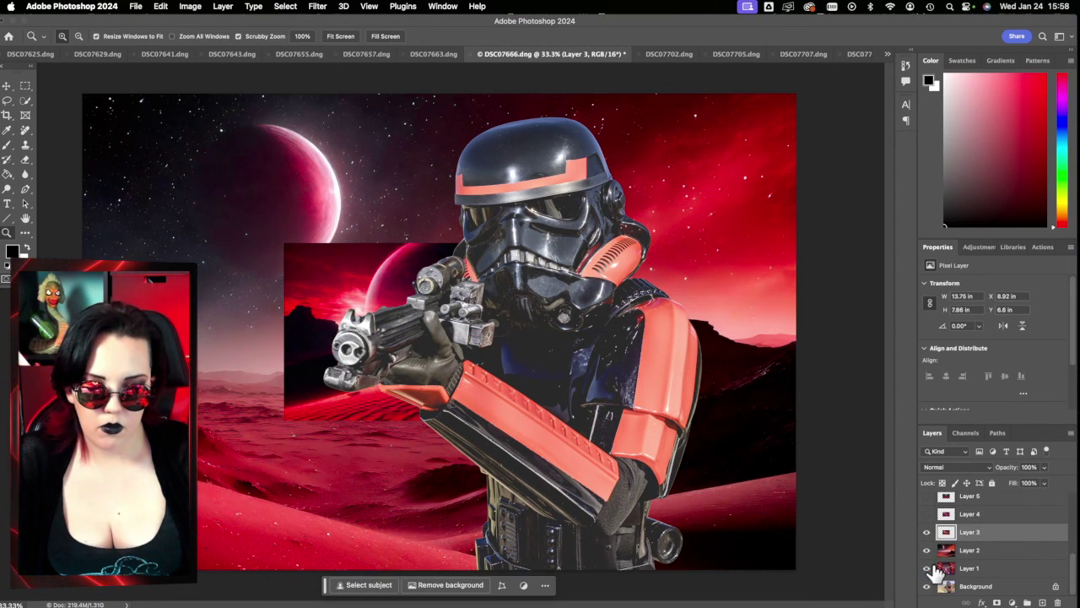
pyautogui.hotkey('ctrl', 't')
pyautogui.moveTo(443, 244); pyautogui.dragTo(438, 28)
pyautogui.moveTo(440, 417); pyautogui.dragTo(442, 527)
pyautogui.moveTo(565, 362); pyautogui.dragTo(549, 382)
# Step: Try flipping the Layer 3 planet scene horizontally and shifting it sideways, and flip it back
pyautogui.rightClick(318, 357)
pyautogui.click(309, 520)
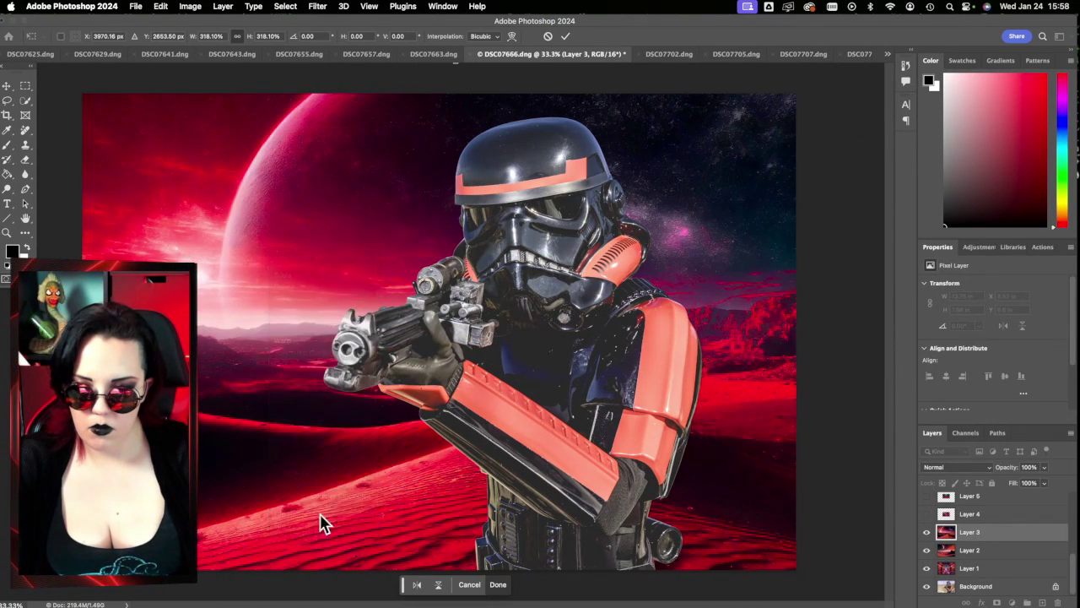
pyautogui.moveTo(472, 446); pyautogui.dragTo(560, 437)
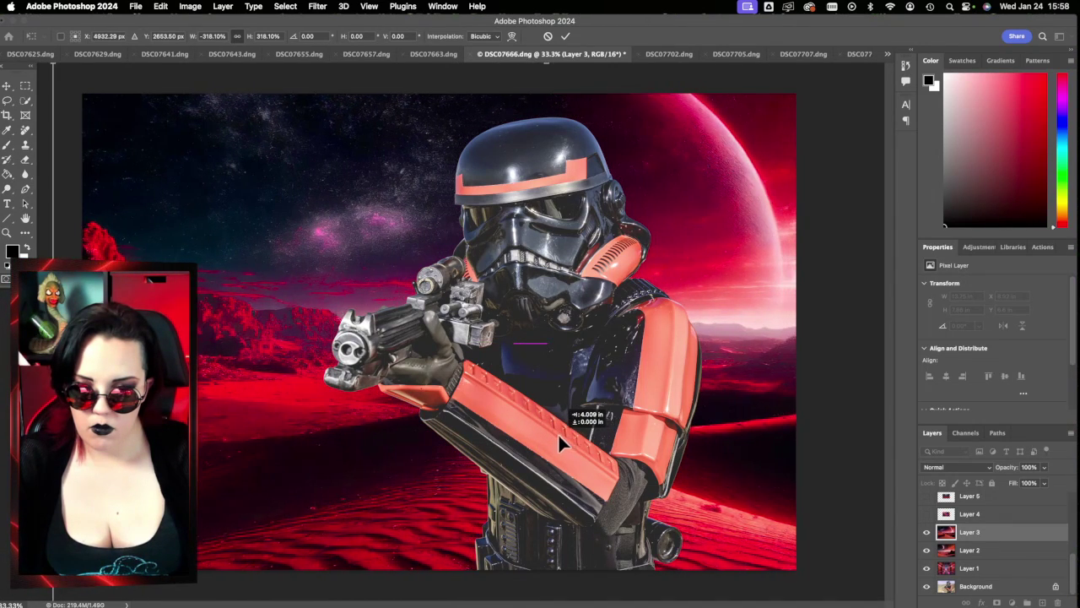
pyautogui.rightClick(338, 303)
pyautogui.click(309, 506)
# Step: Center the Layer 3 planet scene horizontally with its upper edge on the canvas edge and apply the transform
pyautogui.moveTo(676, 456); pyautogui.dragTo(565, 492)
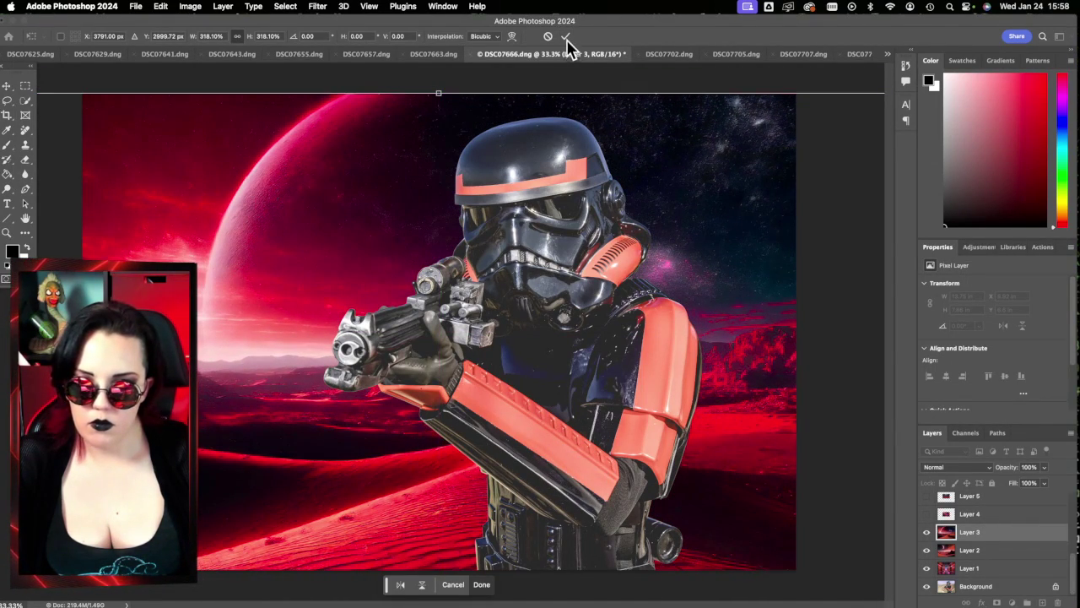
pyautogui.press('Return')
# Step: Show Layer 4 and enlarge its red and purple corridor to fill the canvas behind the trooper
pyautogui.click(927, 513)
pyautogui.click(979, 514)
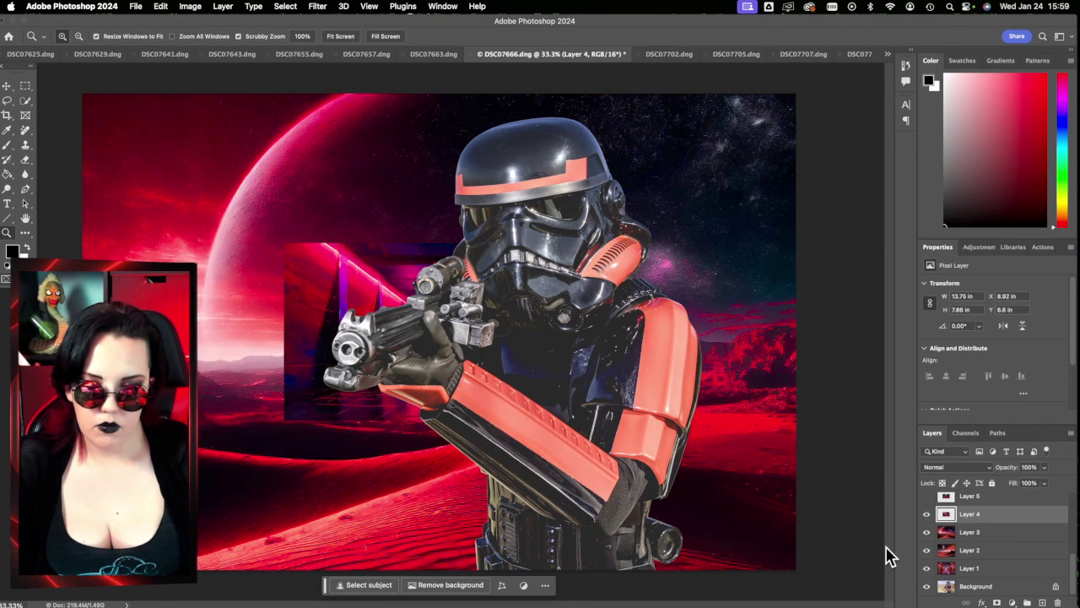
pyautogui.hotkey('ctrl', 't')
pyautogui.moveTo(439, 243); pyautogui.dragTo(439, 5)
pyautogui.moveTo(437, 201); pyautogui.dragTo(442, 351)
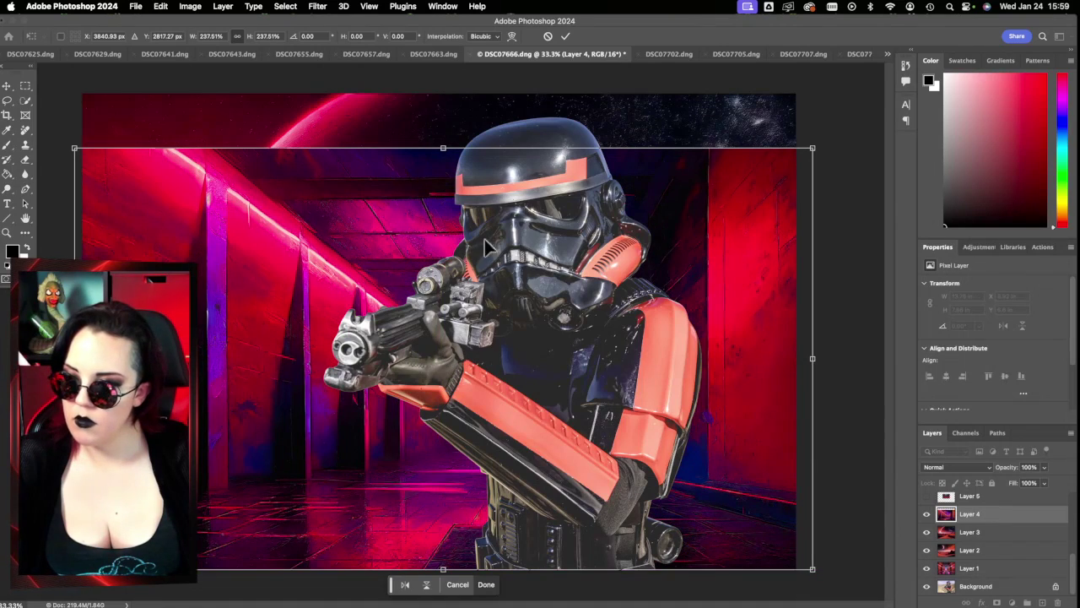
pyautogui.moveTo(447, 148); pyautogui.dragTo(450, 95)
pyautogui.moveTo(550, 286); pyautogui.dragTo(499, 303)
pyautogui.press('Return')
# Step: Hide Layer 4, show Layer 5 and scale its tiled wall to 298.35%, shifting it sideways so its bright area sits behind the helmet
pyautogui.click(927, 516)
pyautogui.click(925, 501)
pyautogui.click(970, 505)
pyautogui.press('super+t')
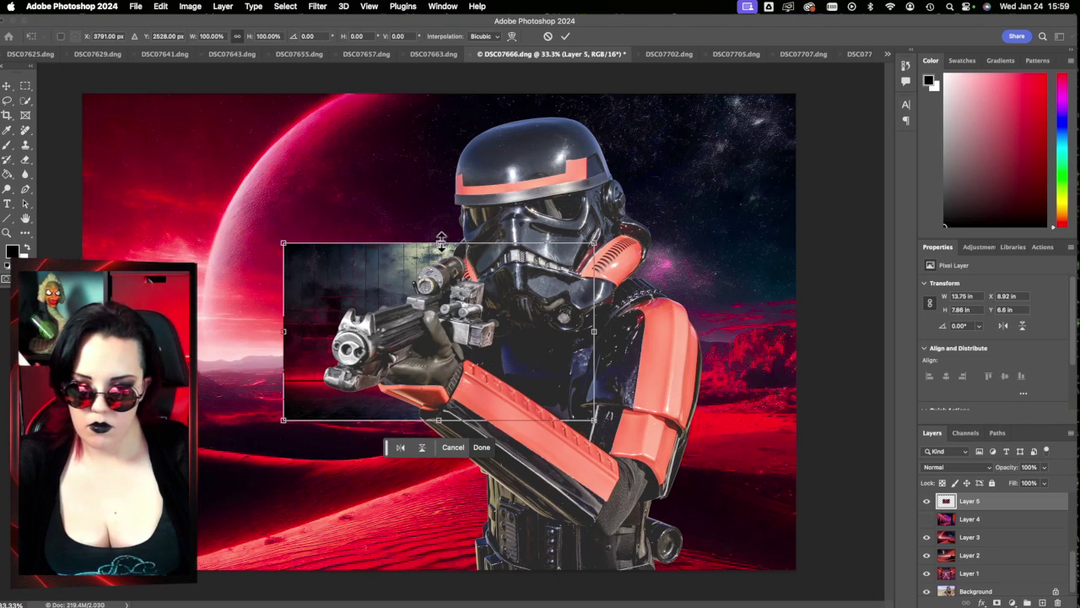
pyautogui.moveTo(441, 236); pyautogui.dragTo(495, 161)
pyautogui.moveTo(506, 246); pyautogui.dragTo(497, 377)
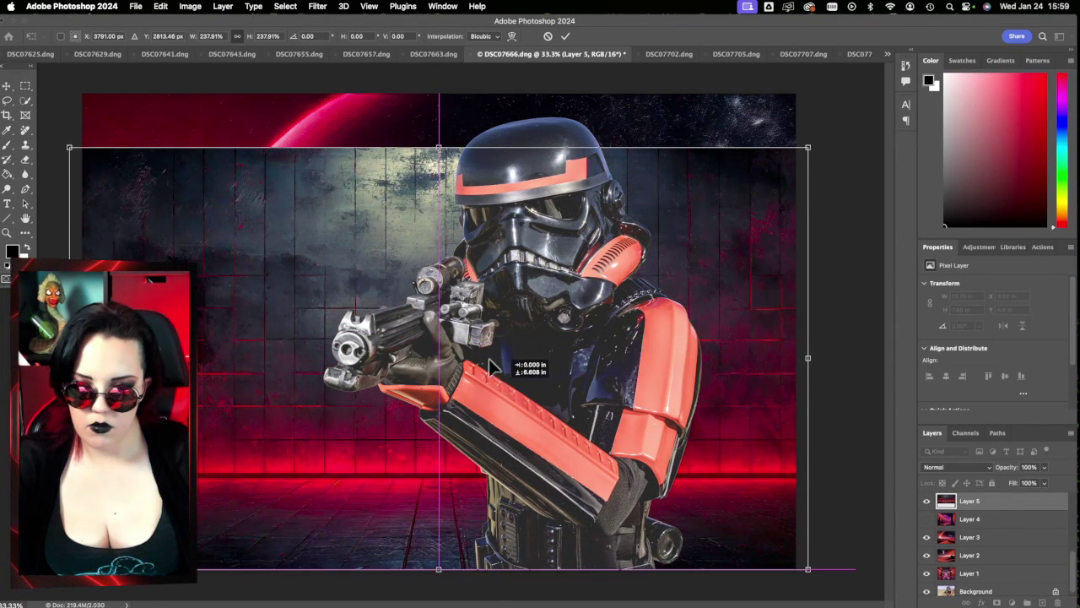
pyautogui.moveTo(421, 150); pyautogui.dragTo(430, 42)
pyautogui.moveTo(489, 211); pyautogui.dragTo(483, 258)
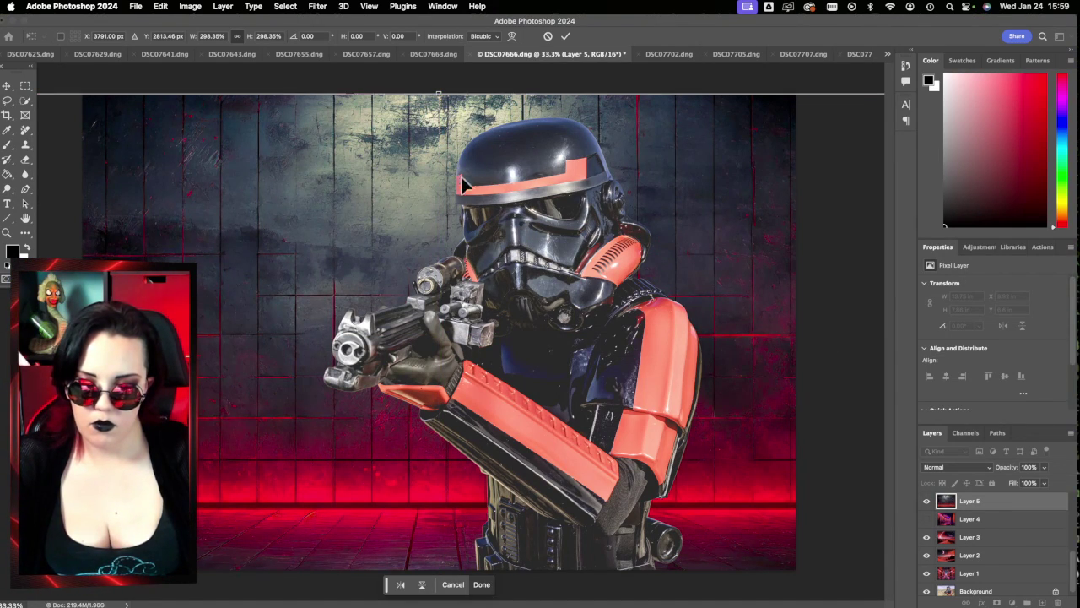
pyautogui.moveTo(637, 206); pyautogui.dragTo(731, 210)
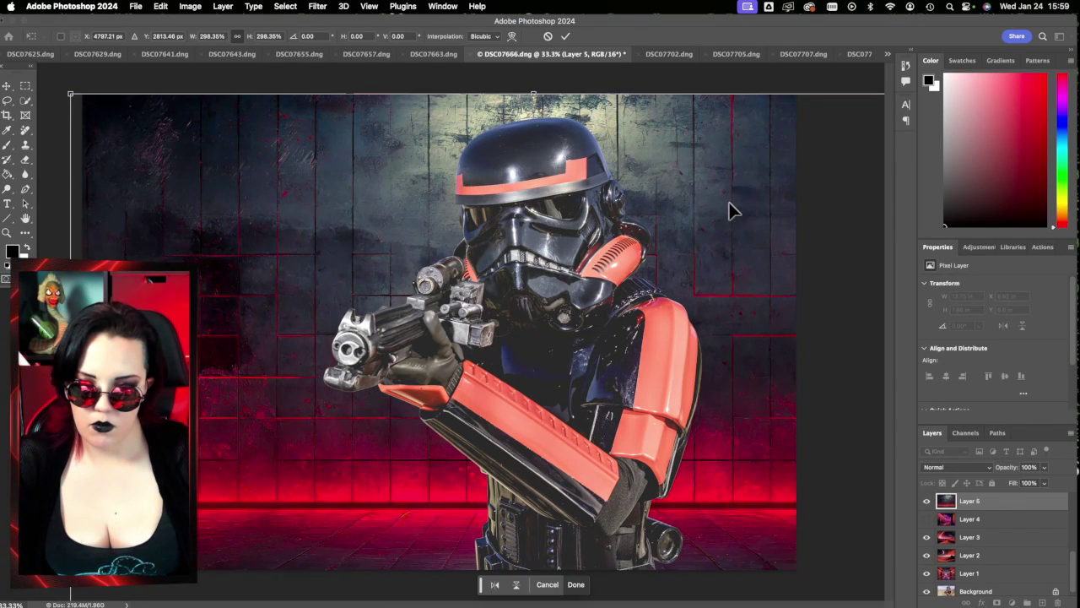
pyautogui.click(564, 37)
# Step: Show Layer 6, try its dark wall enlarged behind the trooper, and delete the layer
pyautogui.scroll(3, 985, 520)
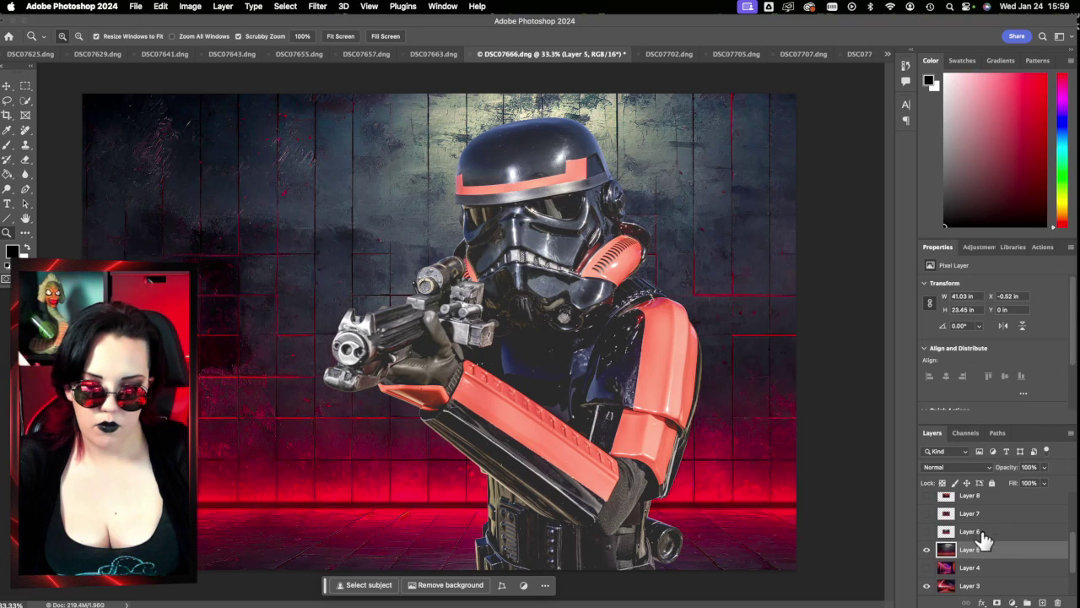
pyautogui.click(926, 531)
pyautogui.click(970, 530)
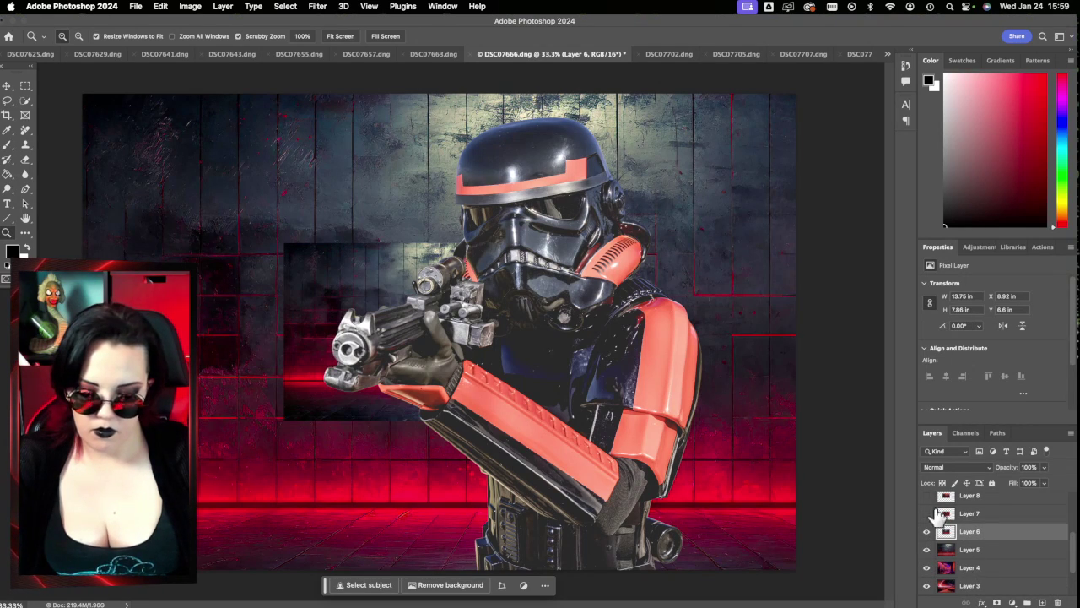
pyautogui.hotkey('ctrl', 't')
pyautogui.moveTo(455, 246); pyautogui.dragTo(498, 34)
pyautogui.moveTo(522, 202); pyautogui.dragTo(534, 296)
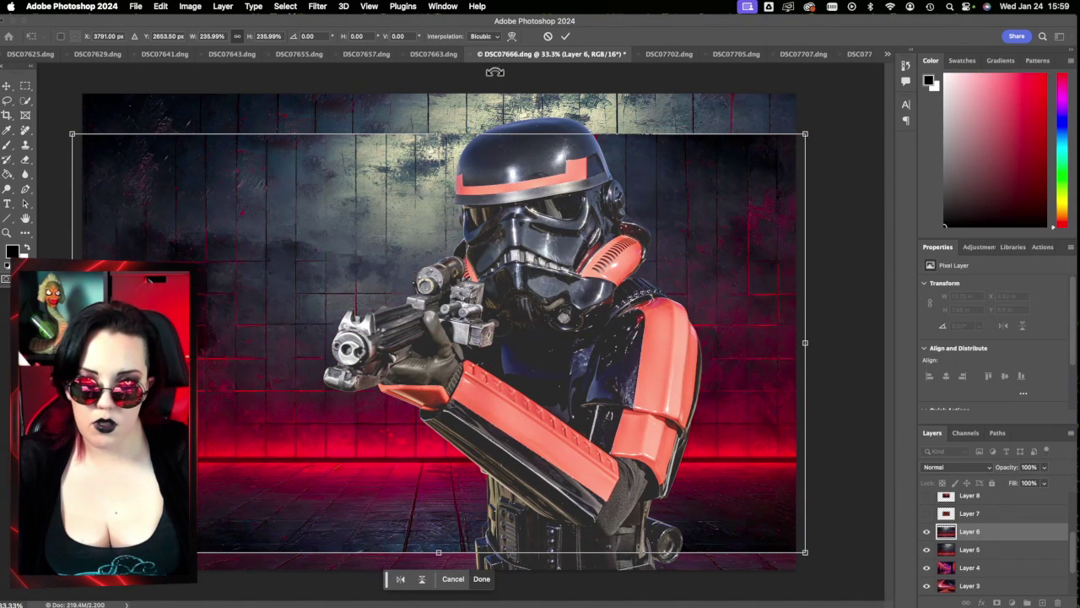
pyautogui.click(546, 37)
pyautogui.press('Delete')
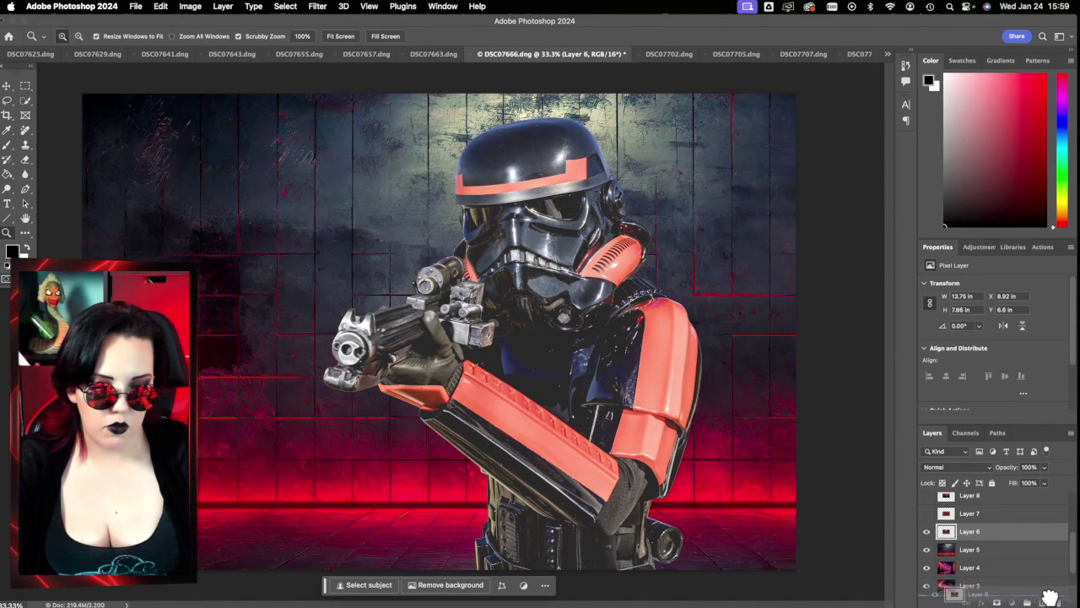
# Step: Show Layer 7, try its red-lit wall at 268.13% behind the trooper, and delete the layer
pyautogui.click(939, 515)
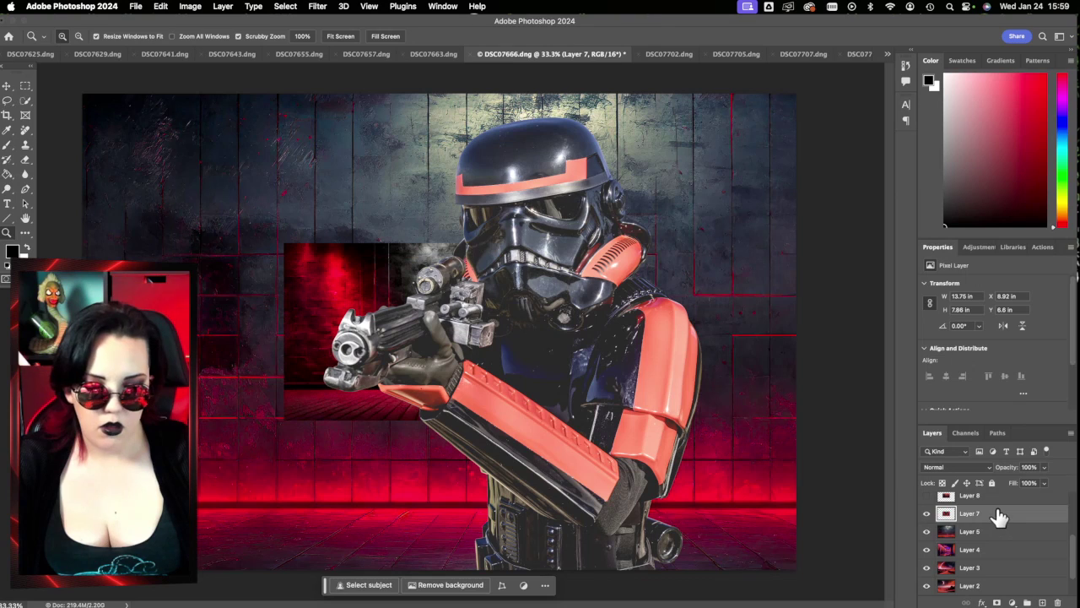
pyautogui.press('super+t')
pyautogui.moveTo(438, 238); pyautogui.dragTo(481, 16)
pyautogui.moveTo(481, 164); pyautogui.dragTo(493, 308)
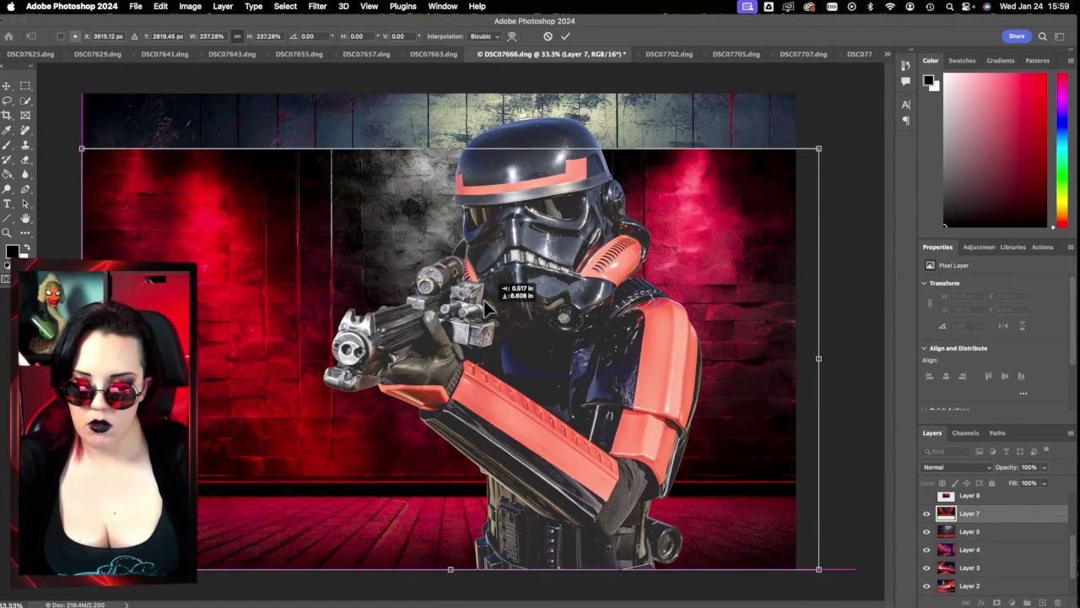
pyautogui.moveTo(453, 148); pyautogui.dragTo(458, 93)
pyautogui.moveTo(458, 253); pyautogui.dragTo(448, 297)
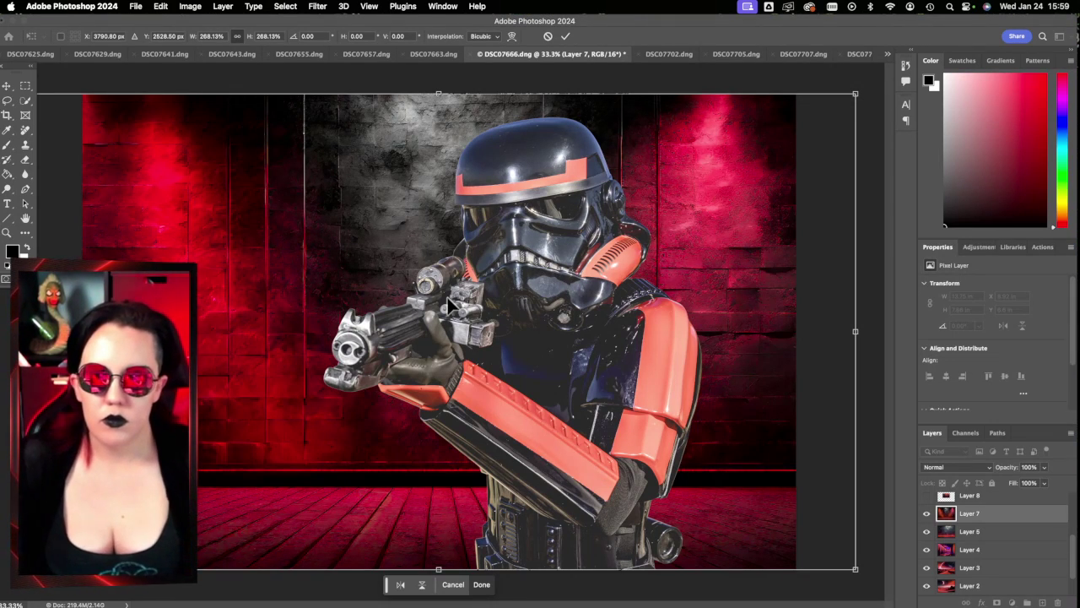
pyautogui.moveTo(499, 378); pyautogui.dragTo(526, 387)
pyautogui.click(547, 36)
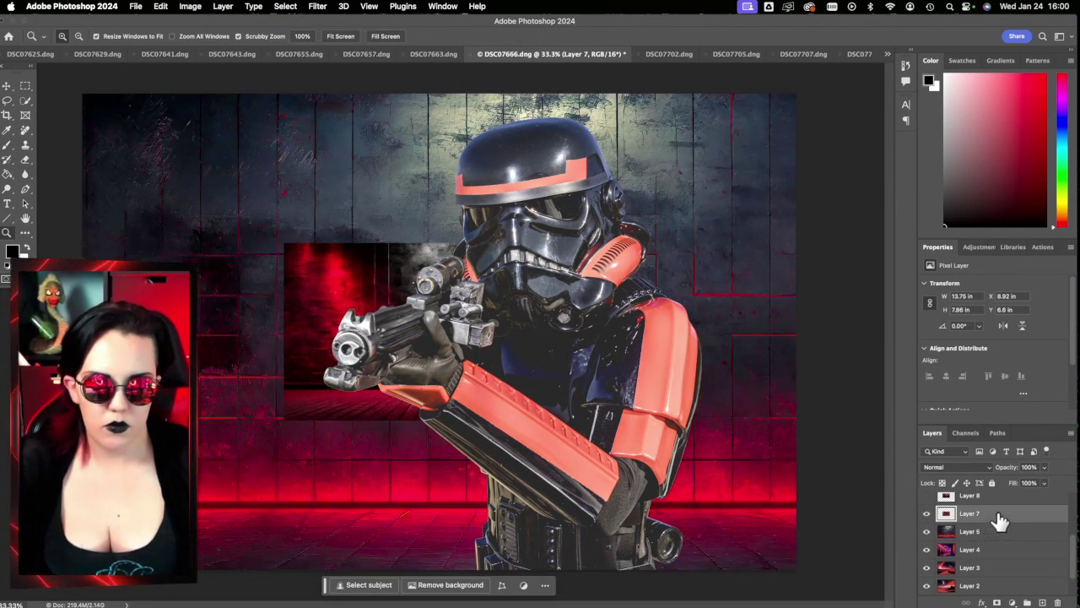
pyautogui.press('BackSpace')
# Step: Show Layer 8 and enlarge its red panel wall to about 36.87 by 21.07 in to fill the canvas
pyautogui.click(999, 498)
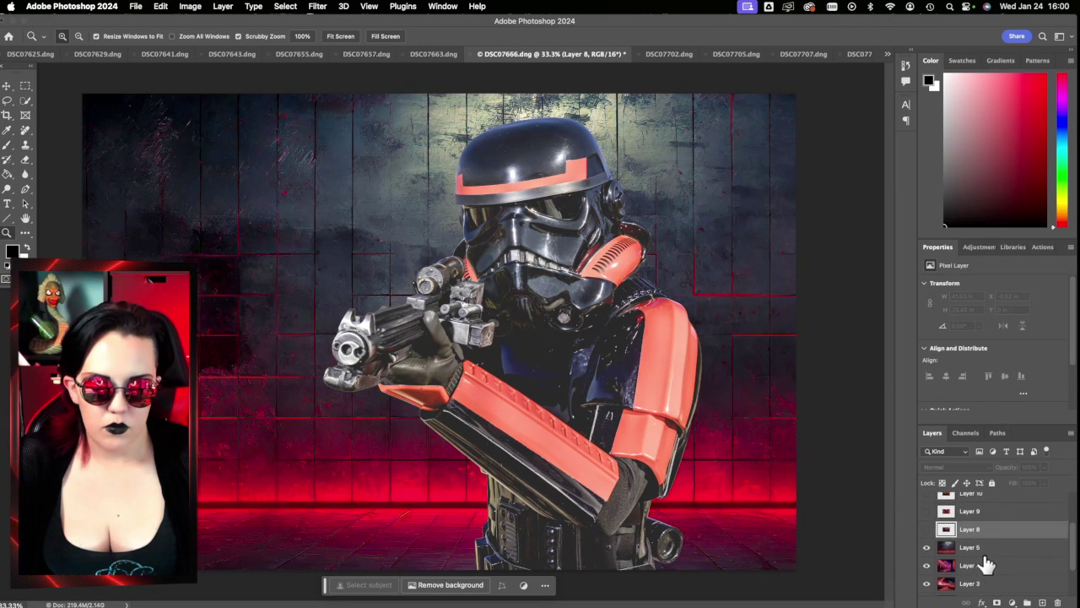
pyautogui.click(927, 529)
pyautogui.hotkey('ctrl', 't')
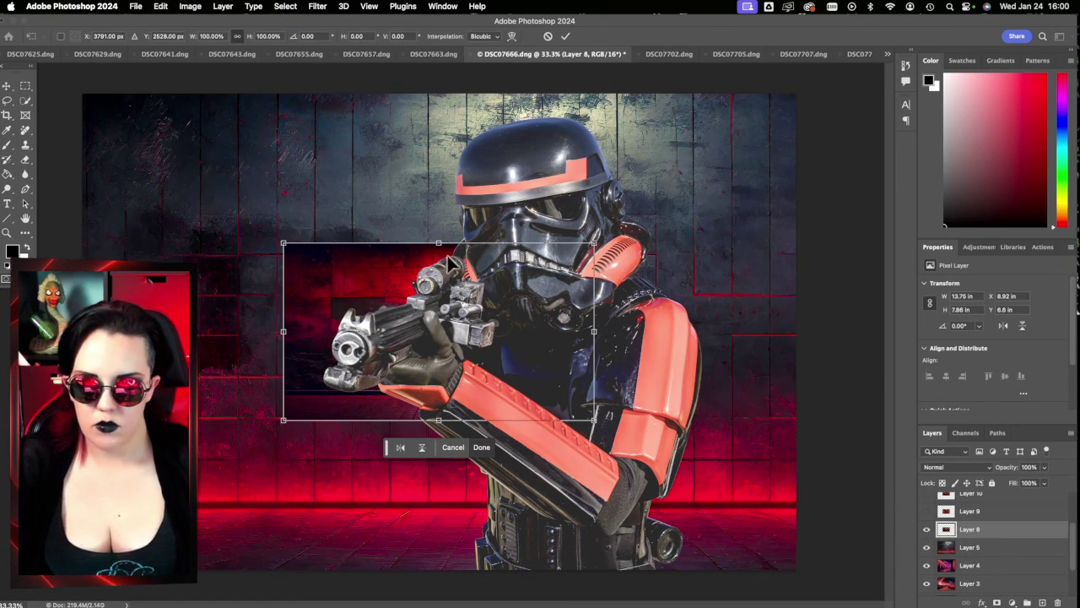
pyautogui.moveTo(441, 245); pyautogui.dragTo(441, 5)
pyautogui.moveTo(469, 228); pyautogui.dragTo(470, 375)
pyautogui.moveTo(439, 149); pyautogui.dragTo(444, 93)
pyautogui.press('Return')
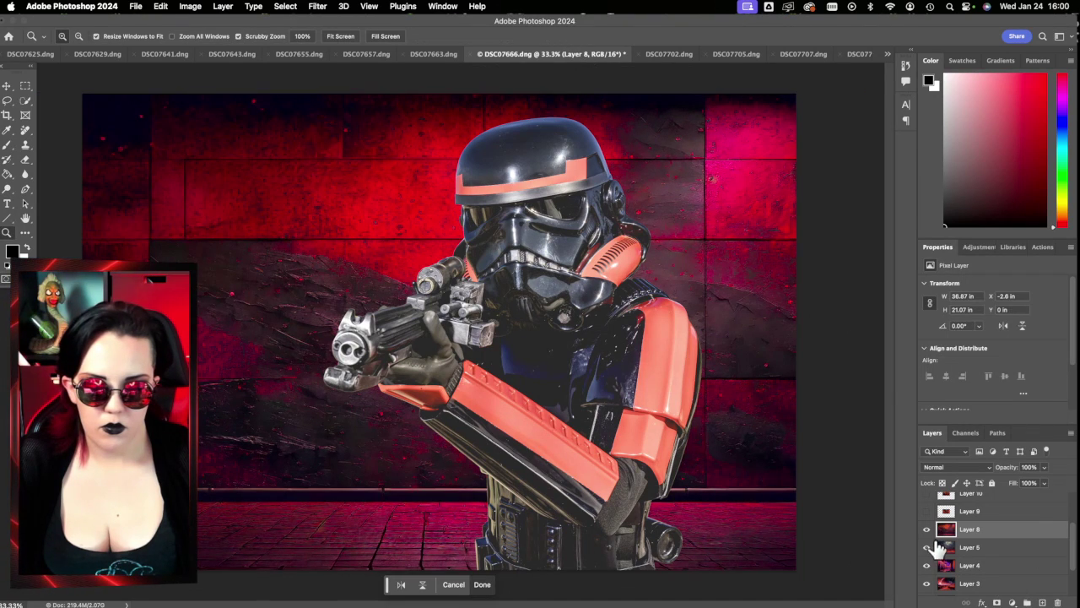
# Step: Show Layer 9 above Layer 8 and try enlarging its red brick room to cover the canvas
pyautogui.click(927, 529)
pyautogui.click(926, 510)
pyautogui.click(992, 517)
pyautogui.click(927, 530)
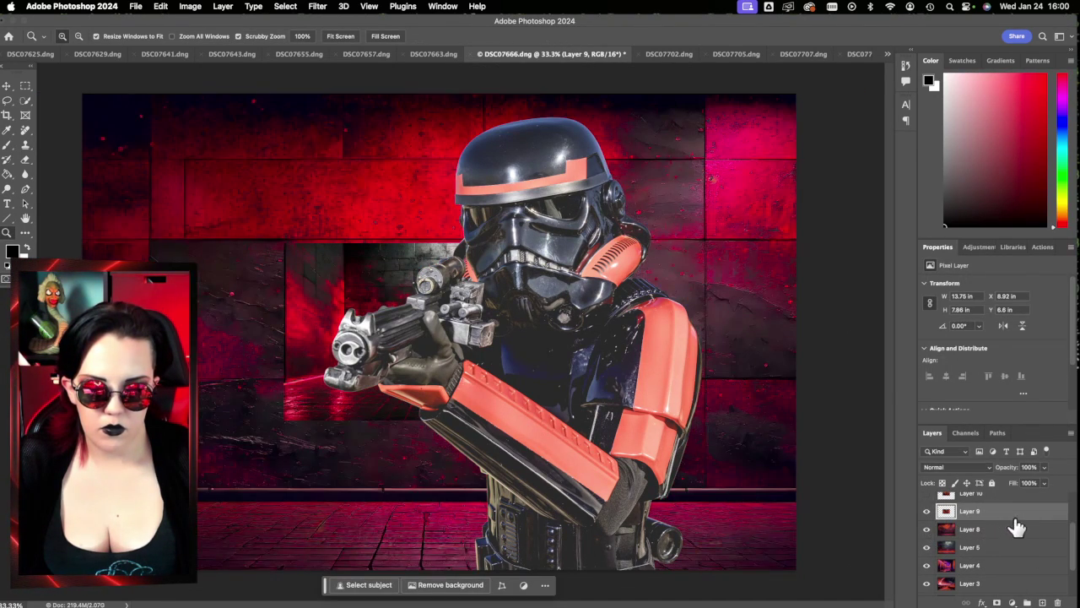
pyautogui.press('super+t')
pyautogui.moveTo(441, 242); pyautogui.dragTo(442, 2)
pyautogui.moveTo(450, 267); pyautogui.dragTo(455, 421)
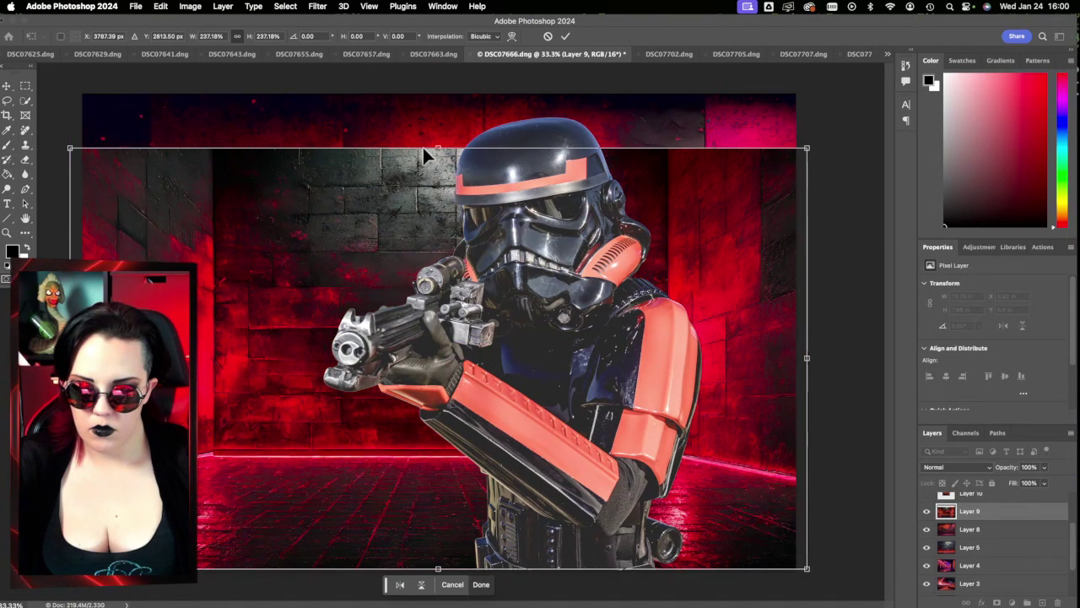
pyautogui.moveTo(437, 143); pyautogui.dragTo(437, 17)
pyautogui.moveTo(485, 188); pyautogui.dragTo(507, 227)
pyautogui.click(564, 37)
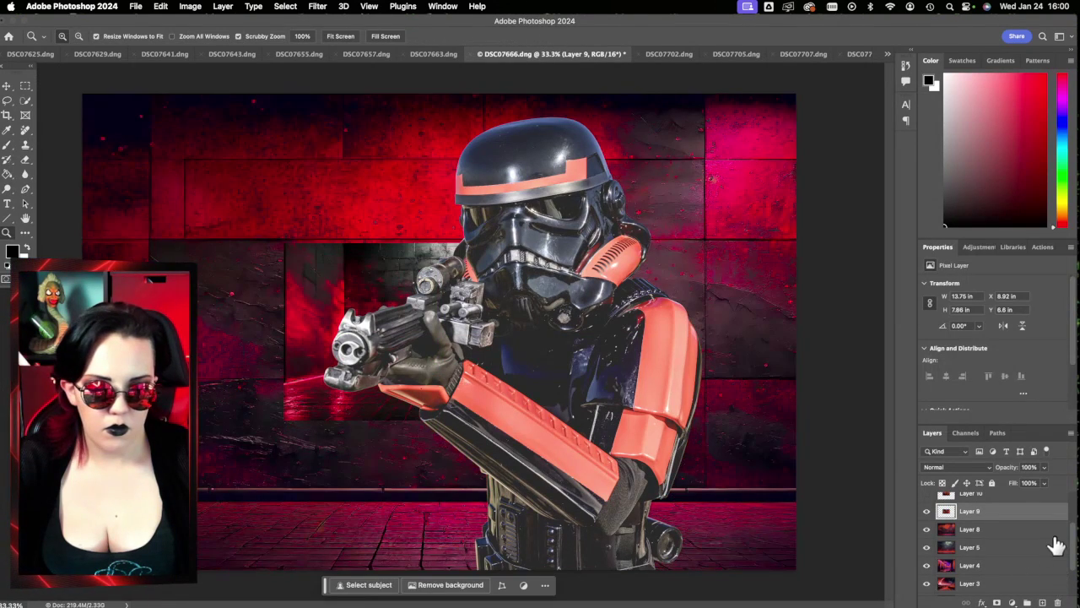
# Step: Delete Layer 9, then show Layer 10 and enlarge its red wall to about 36.87 by 21.07 in to fill the canvas
pyautogui.moveTo(1051, 522); pyautogui.dragTo(1058, 602)
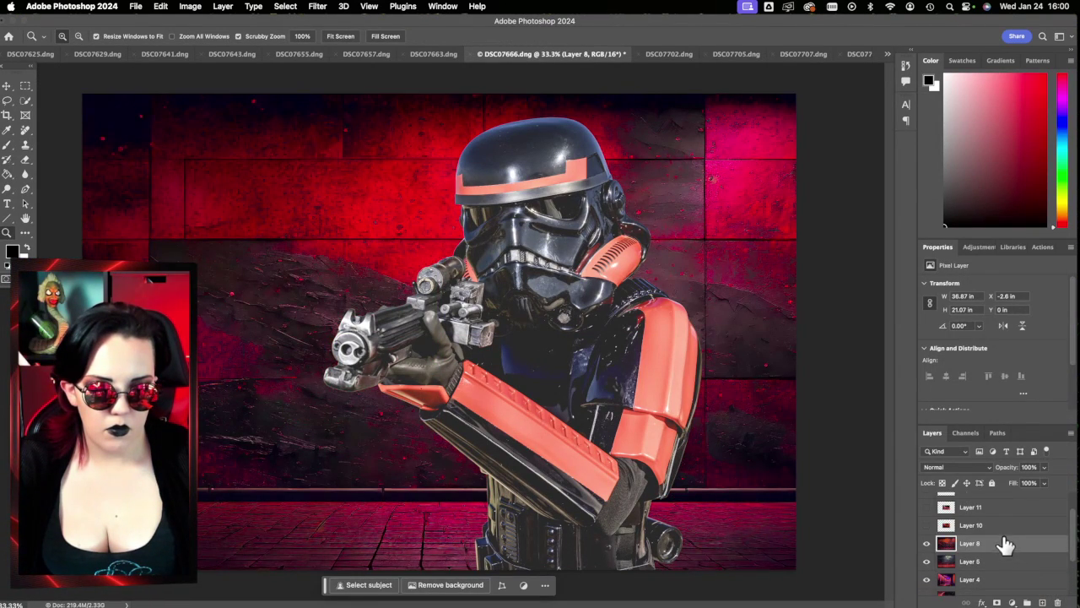
pyautogui.click(946, 529)
pyautogui.click(926, 525)
pyautogui.press('super+t')
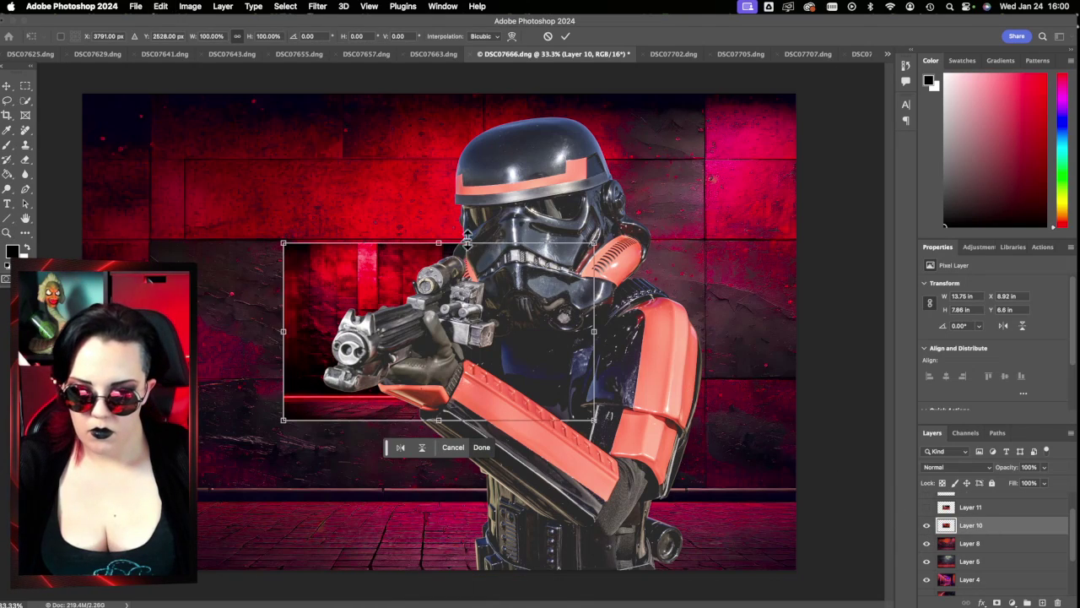
pyautogui.moveTo(436, 243); pyautogui.dragTo(438, 9)
pyautogui.moveTo(475, 226); pyautogui.dragTo(478, 378)
pyautogui.moveTo(450, 160); pyautogui.dragTo(444, 105)
pyautogui.moveTo(439, 516); pyautogui.dragTo(439, 569)
pyautogui.moveTo(517, 336); pyautogui.dragTo(432, 330)
pyautogui.click(566, 37)
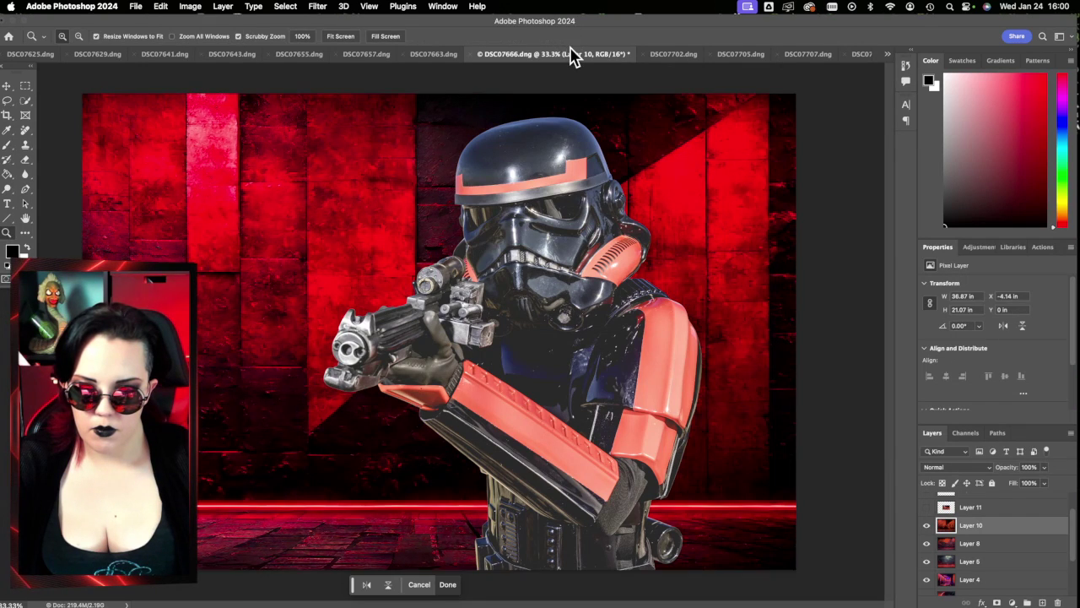
# Step: Show Layer 11 and enlarge its red planet desert to about 39.02 by 22.3 in, aligned with the canvas's upper edge
pyautogui.click(926, 507)
pyautogui.click(971, 507)
pyautogui.press('super+t')
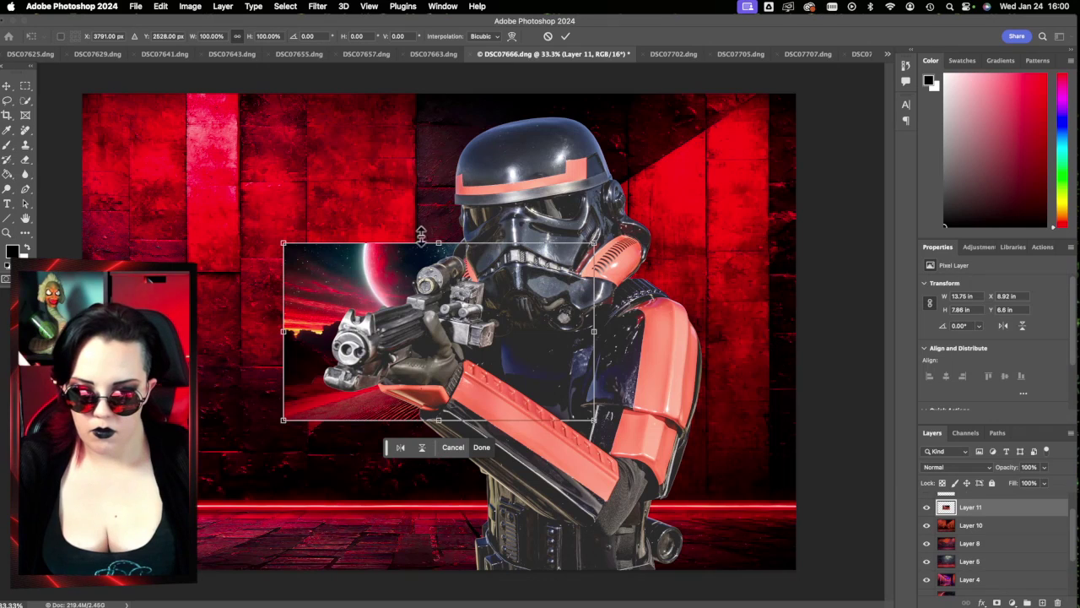
pyautogui.moveTo(437, 241); pyautogui.dragTo(440, 13)
pyautogui.moveTo(483, 184); pyautogui.dragTo(458, 319)
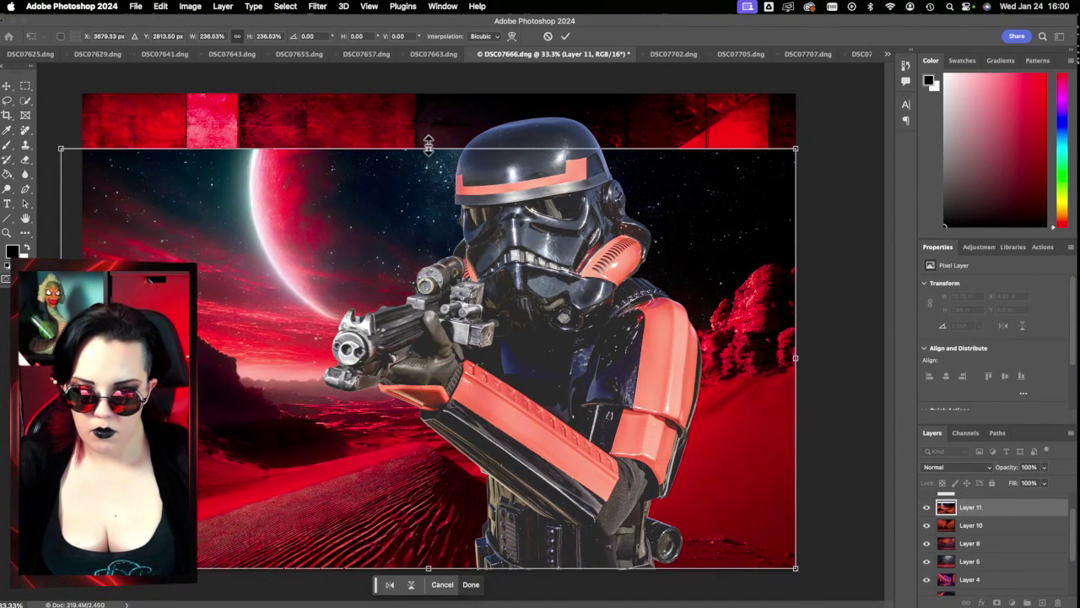
pyautogui.moveTo(428, 148); pyautogui.dragTo(439, 110)
pyautogui.moveTo(489, 199); pyautogui.dragTo(513, 211)
pyautogui.moveTo(523, 209)
pyautogui.mouseDown()
pyautogui.moveTo(534, 226)
pyautogui.moveTo(488, 226)
pyautogui.moveTo(581, 226)
pyautogui.moveTo(466, 218)
pyautogui.moveTo(517, 222)
pyautogui.mouseUp()
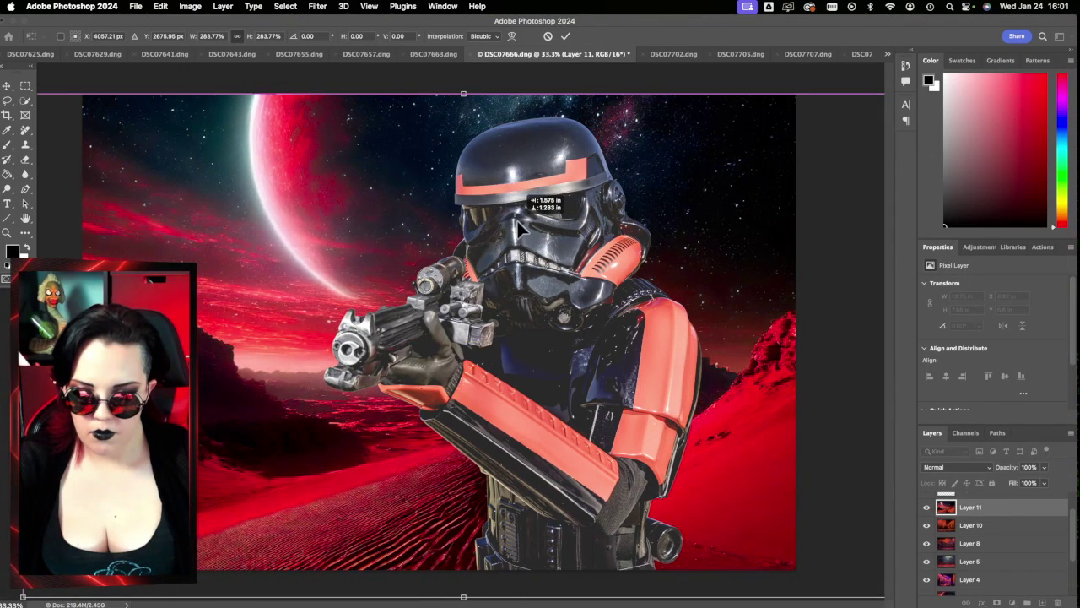
pyautogui.click(565, 35)
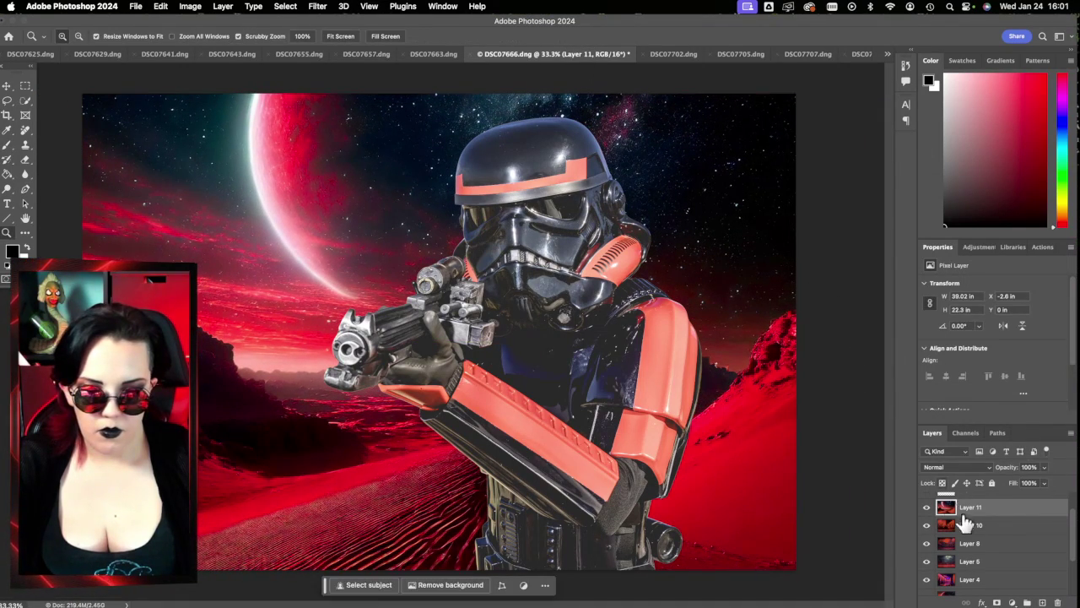
# Step: Show Layer 12 above Layer 11 and make it the active layer
pyautogui.scroll(2, 949, 514)
pyautogui.click(927, 519)
pyautogui.click(943, 523)
pyautogui.press('super+t')
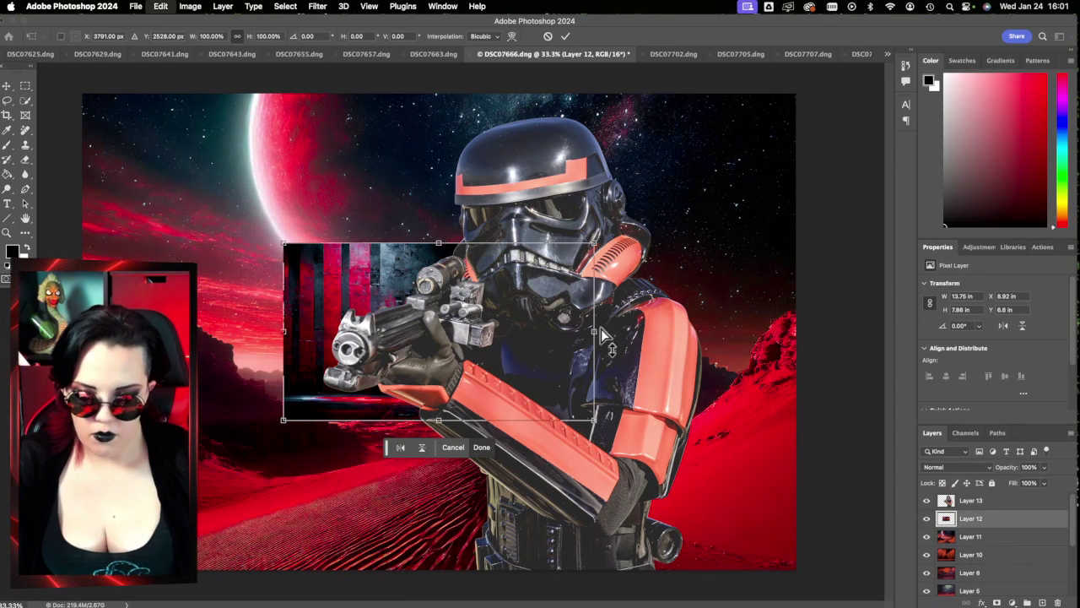
pyautogui.moveTo(440, 243); pyautogui.dragTo(440, 6)
pyautogui.moveTo(469, 178); pyautogui.dragTo(478, 331)
pyautogui.moveTo(446, 152); pyautogui.dragTo(438, 96)
pyautogui.moveTo(654, 240)
pyautogui.mouseDown()
pyautogui.moveTo(608, 240)
pyautogui.moveTo(662, 240)
pyautogui.moveTo(647, 237)
pyautogui.mouseUp()
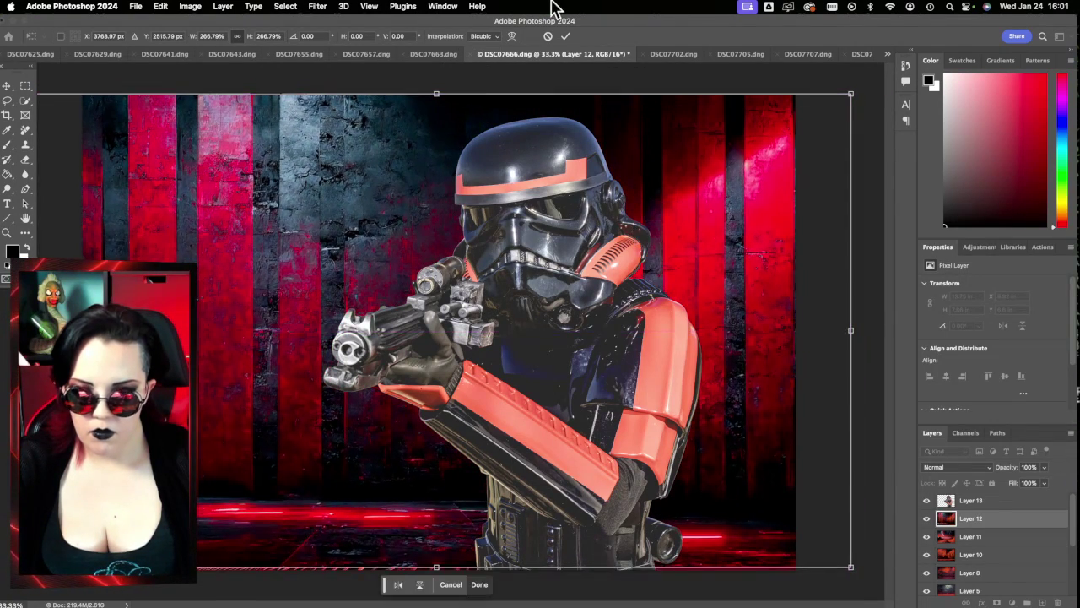
pyautogui.click(548, 37)
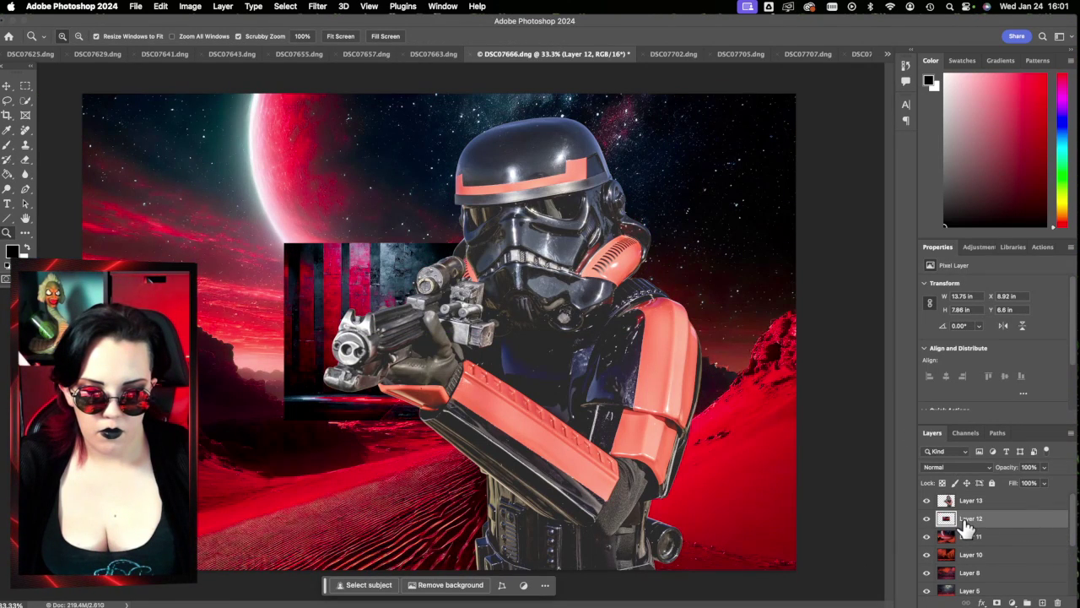
# Step: Enlarge Layer 12's striped red and grey wall to about 271.69% so it covers the canvas behind the trooper
pyautogui.hotkey('ctrl', 't')
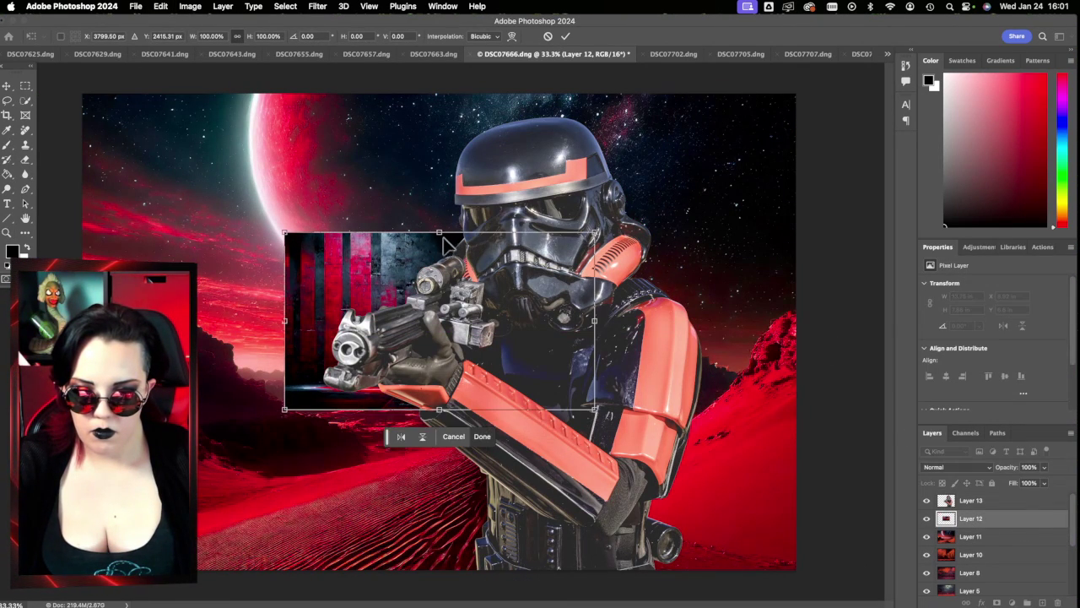
pyautogui.moveTo(439, 243); pyautogui.dragTo(473, 22)
pyautogui.moveTo(504, 239); pyautogui.dragTo(483, 288)
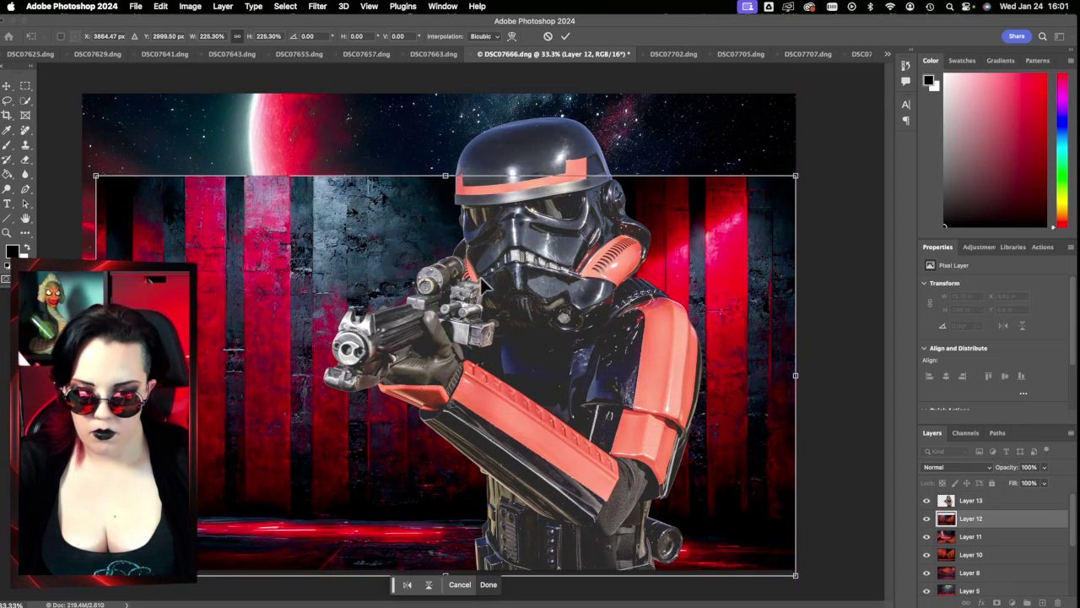
pyautogui.moveTo(447, 173); pyautogui.dragTo(448, 93)
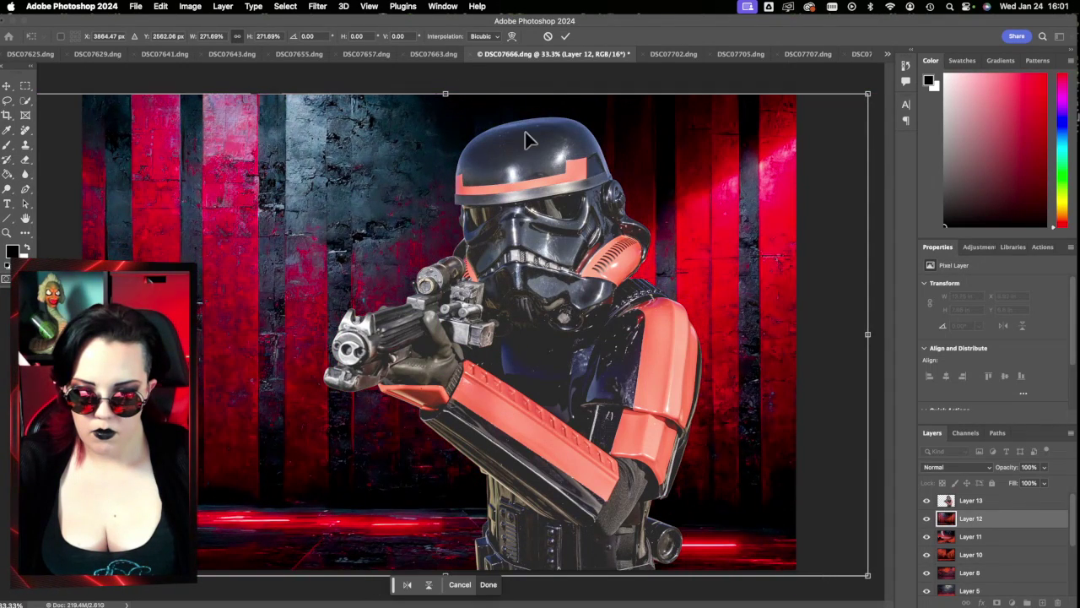
pyautogui.press('Return')
# Step: Select all backdrop layers from Layer 12 down to Layer 1 and copy them into DSC07663.dng
pyautogui.scroll(-3, 1020, 557)
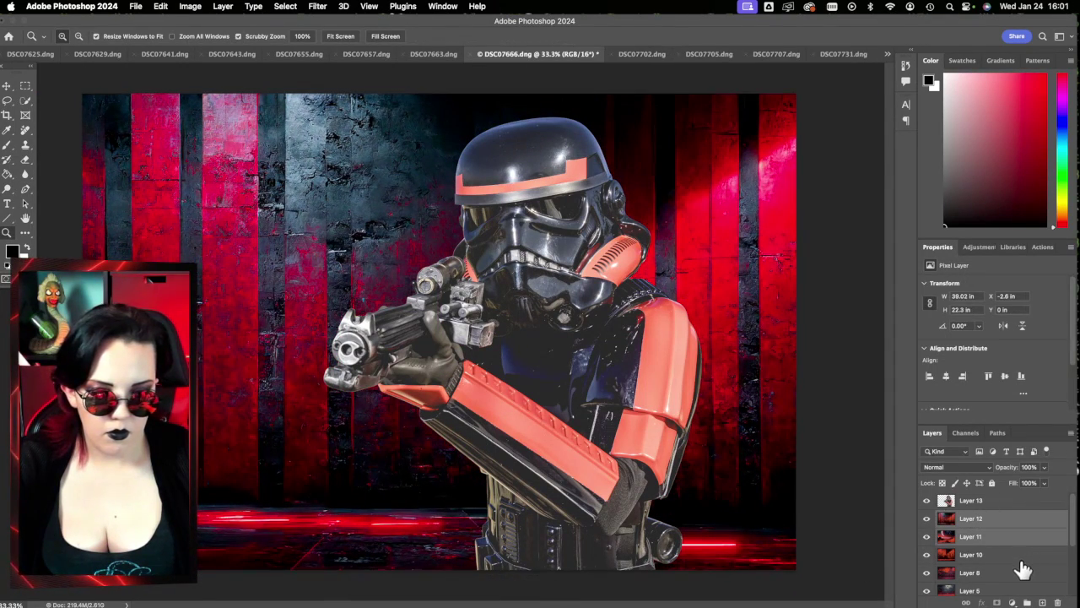
pyautogui.scroll(-3, 1019, 575)
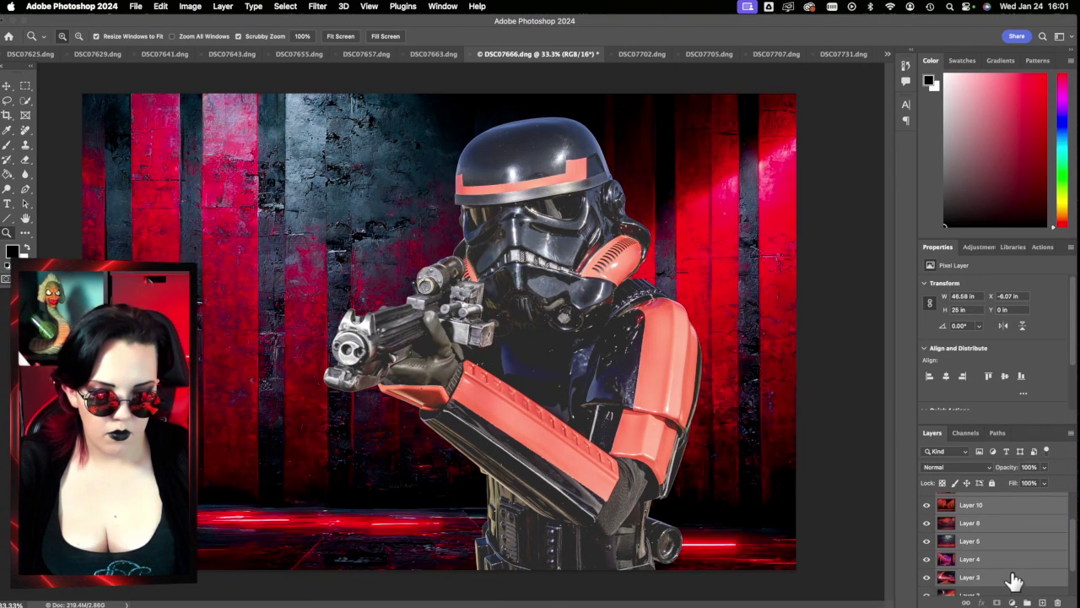
pyautogui.keyDown('shift'); pyautogui.click(1011, 551); pyautogui.keyUp('shift')
pyautogui.keyDown('shift'); pyautogui.click(1011, 573); pyautogui.keyUp('shift')
pyautogui.moveTo(1012, 549); pyautogui.dragTo(440, 273)
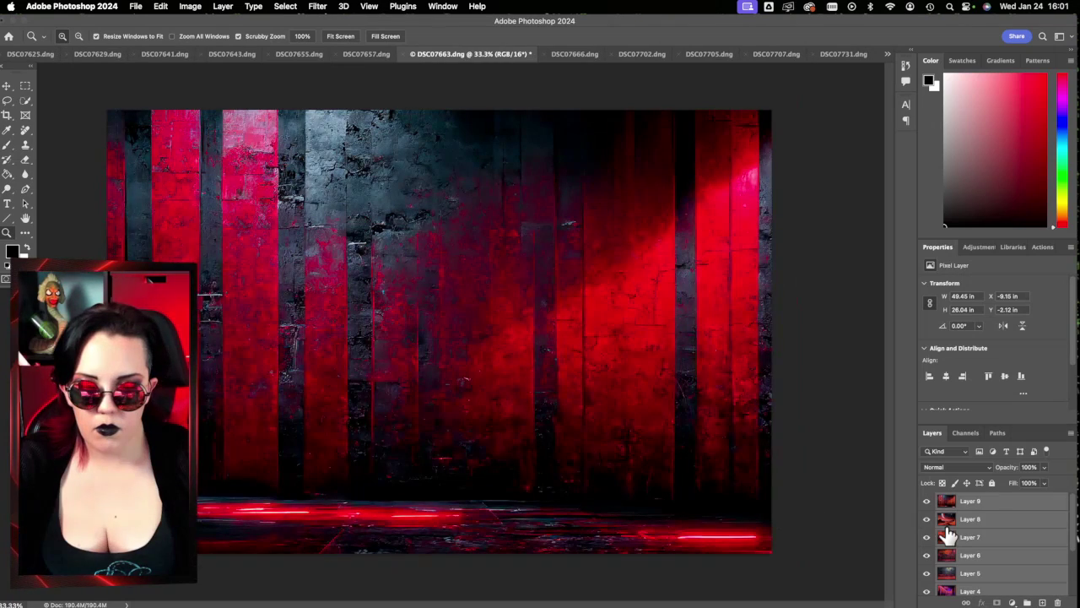
# Step: Return to DSC07666.dng and hide every backdrop layer from Layer 12 down to Layer 1
pyautogui.click(579, 54)
pyautogui.scroll(5, 1021, 558)
pyautogui.moveTo(927, 519); pyautogui.dragTo(926, 580)
pyautogui.scroll(-3, 927, 580)
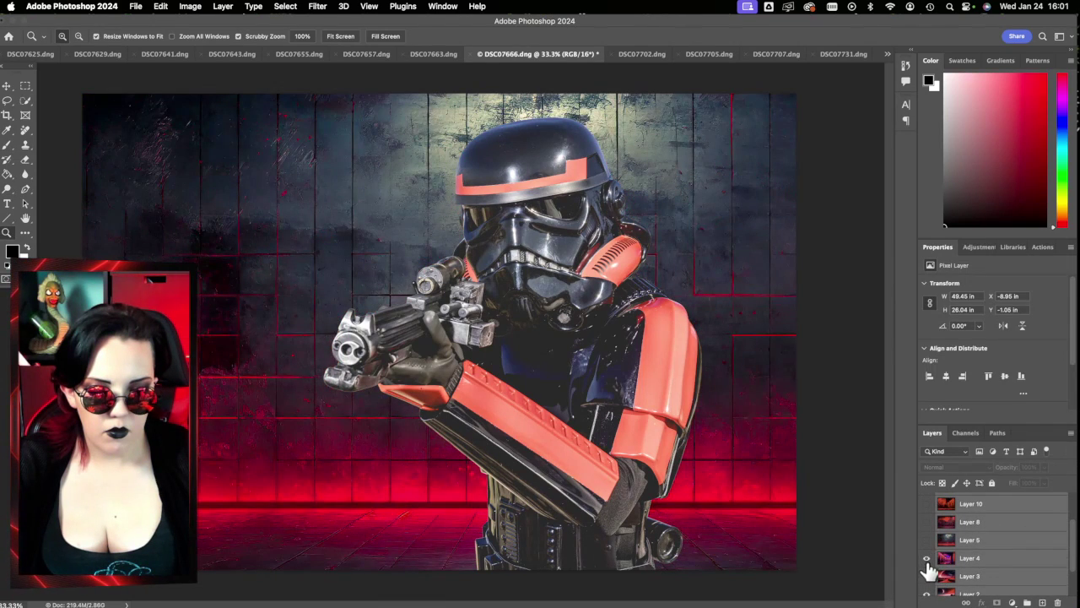
pyautogui.click(929, 560)
pyautogui.click(928, 576)
pyautogui.click(928, 595)
pyautogui.scroll(-2, 928, 591)
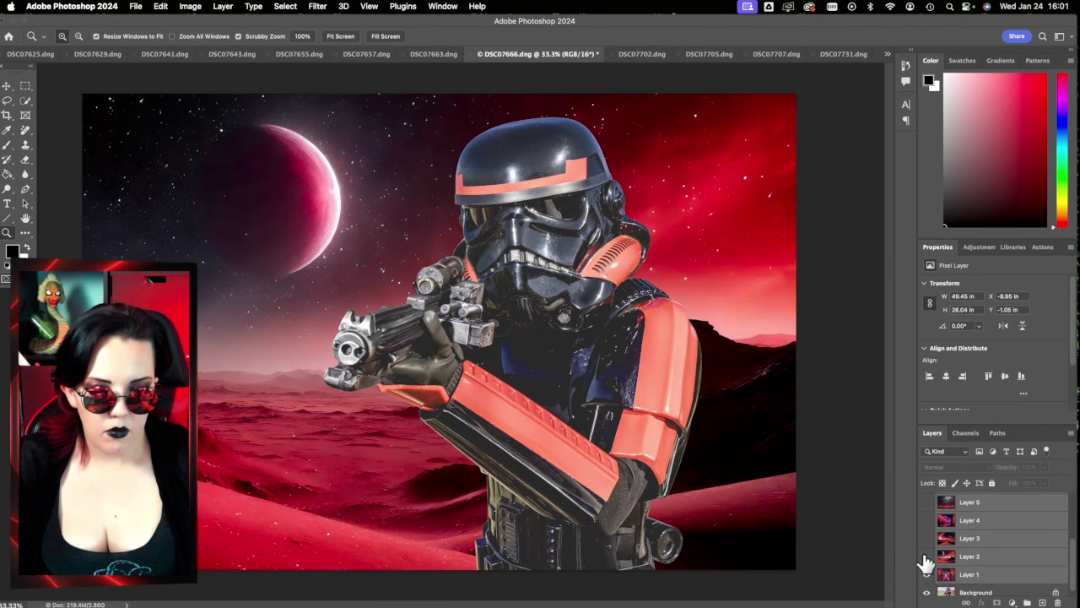
pyautogui.click(927, 574)
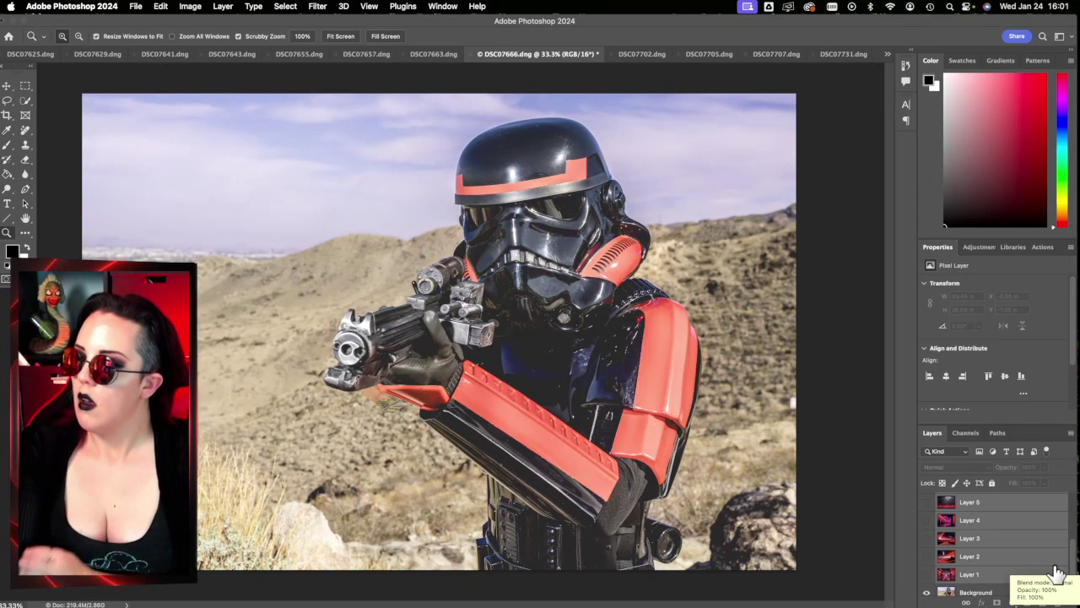
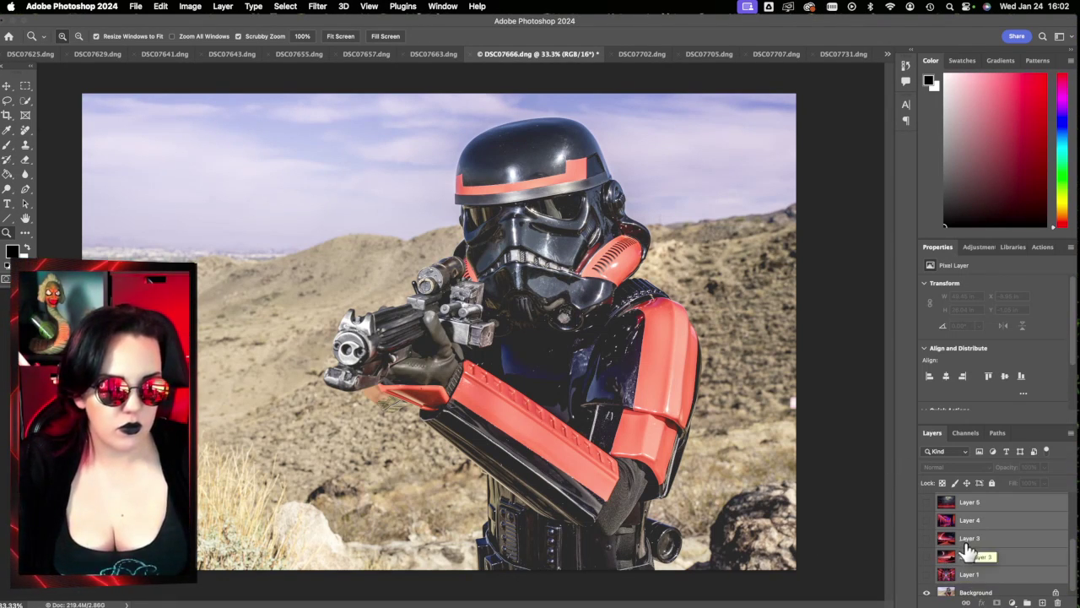
# Step: Show Layer 1 to check its red corridor behind the trooper, and delete the layer
pyautogui.scroll(-1, 957, 565)
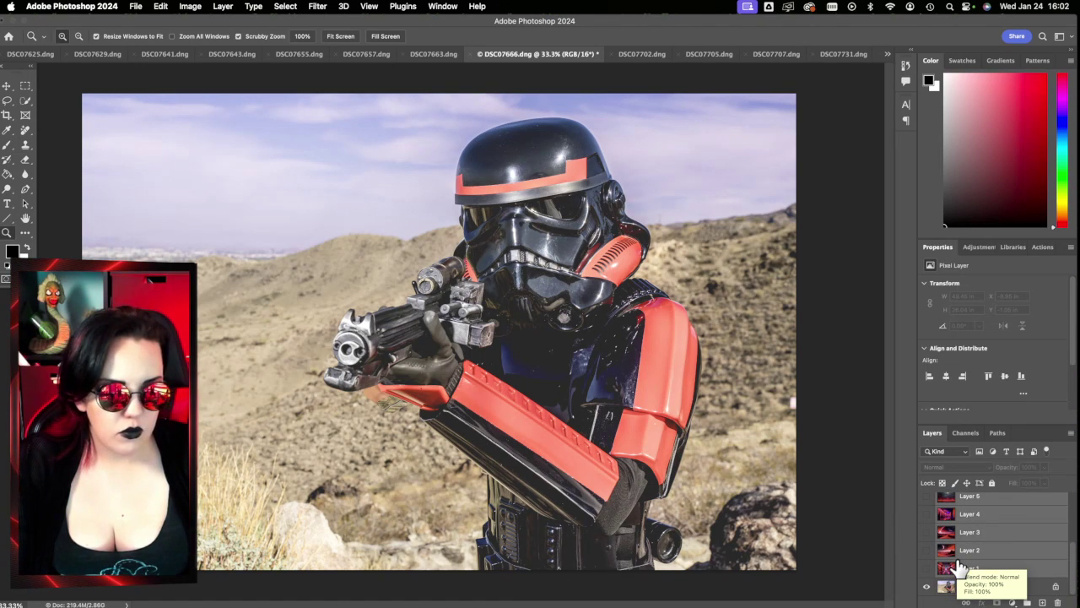
pyautogui.click(926, 569)
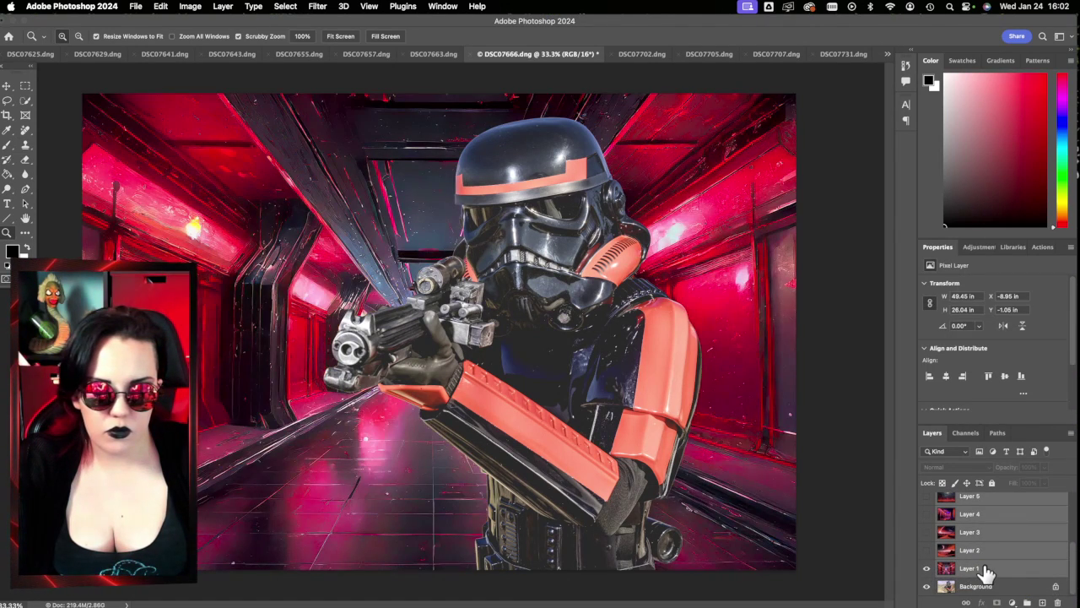
pyautogui.click(1012, 572)
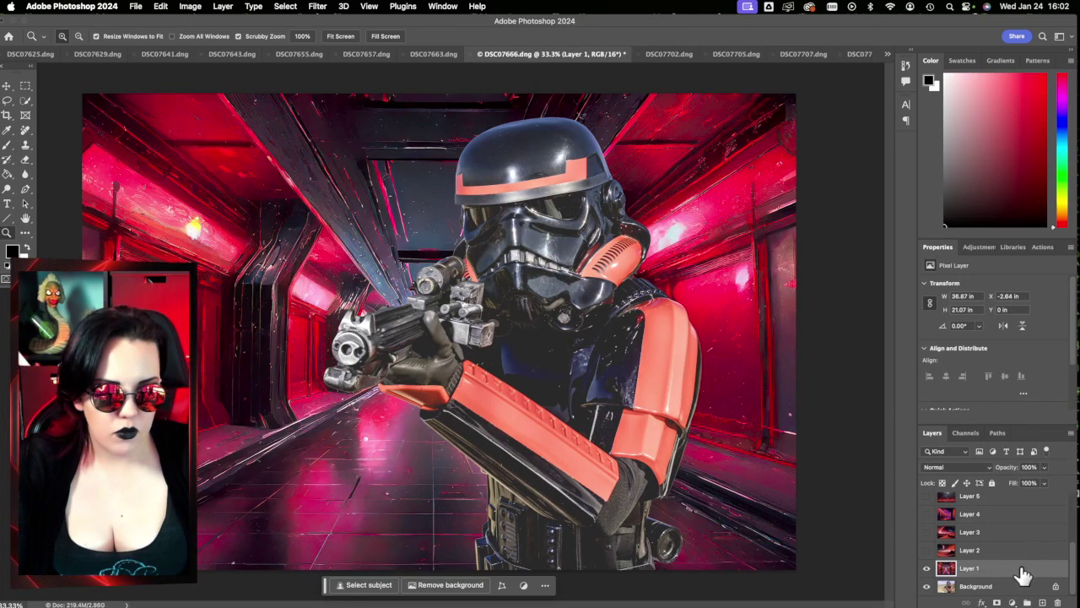
pyautogui.press('BackSpace')
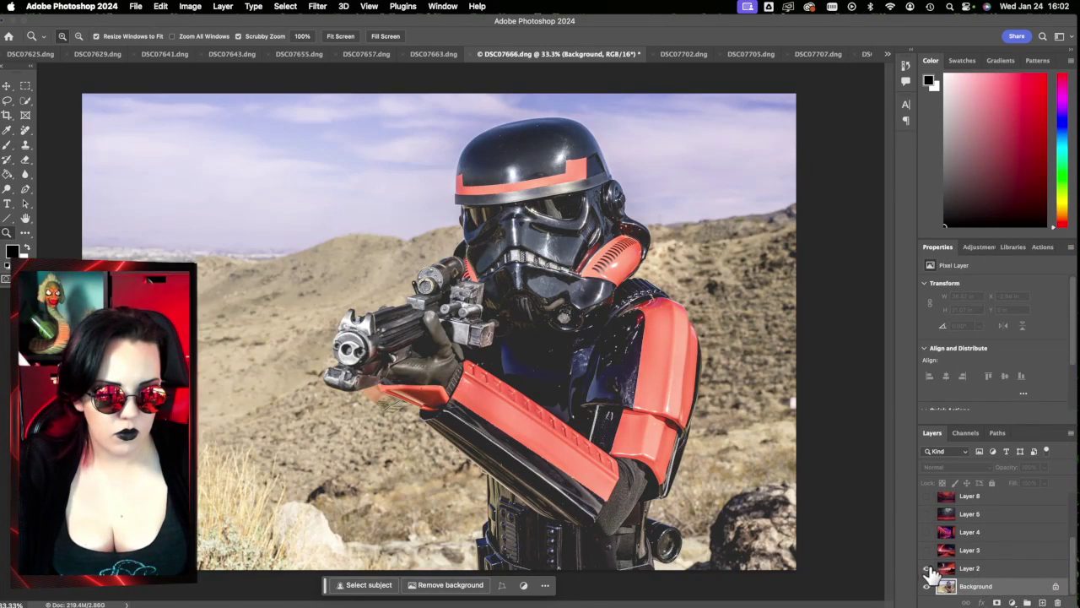
# Step: Show Layers 2 through 5 one after another behind the trooper, toggling Layer 3 to compare it with Layer 2
pyautogui.click(926, 568)
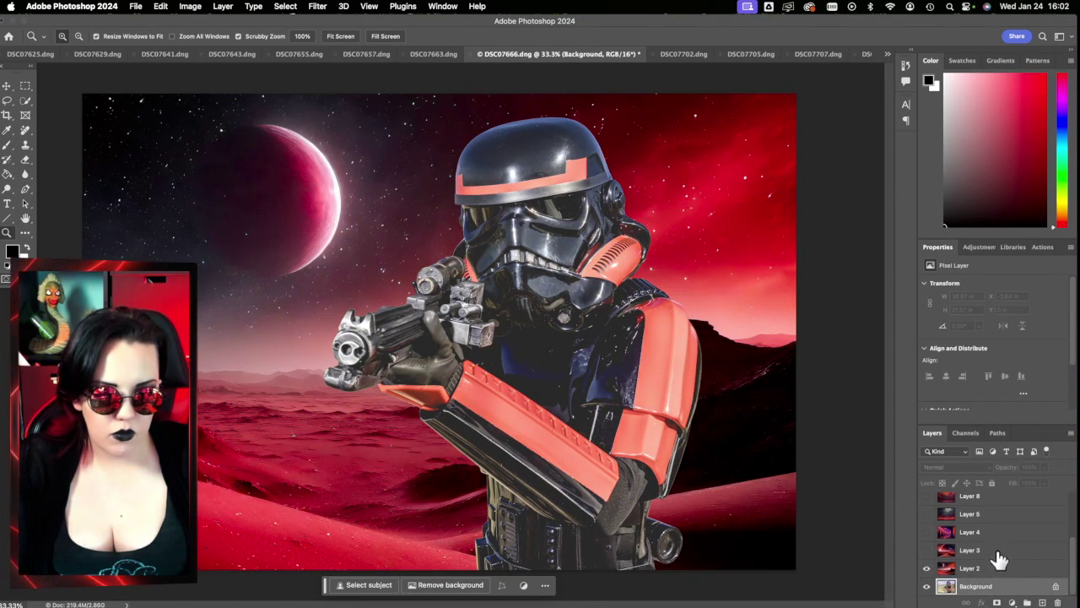
pyautogui.click(998, 551)
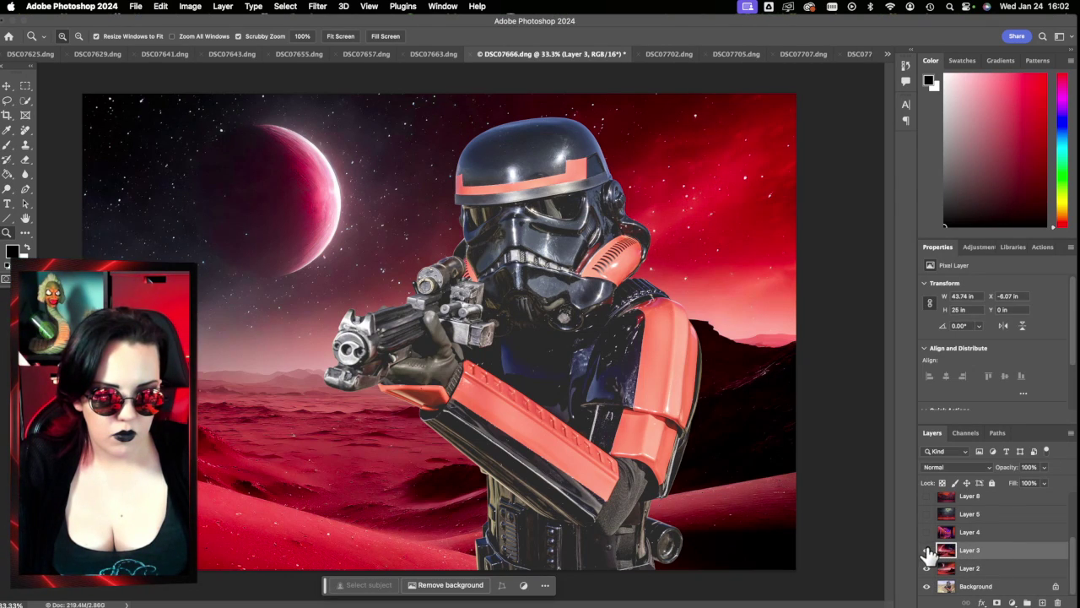
pyautogui.click(927, 549)
pyautogui.click(926, 550)
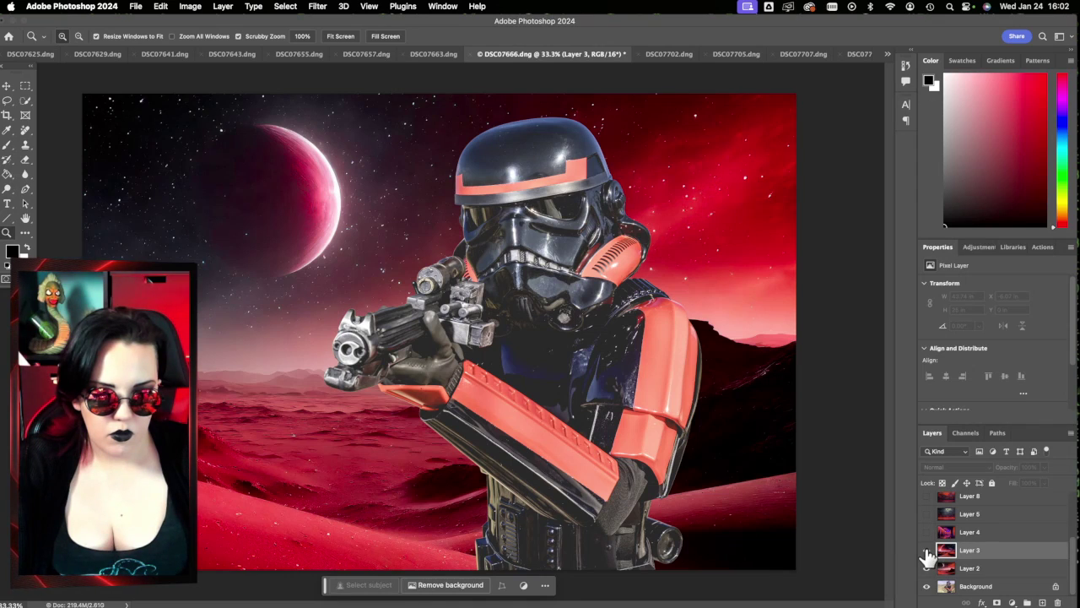
pyautogui.click(927, 549)
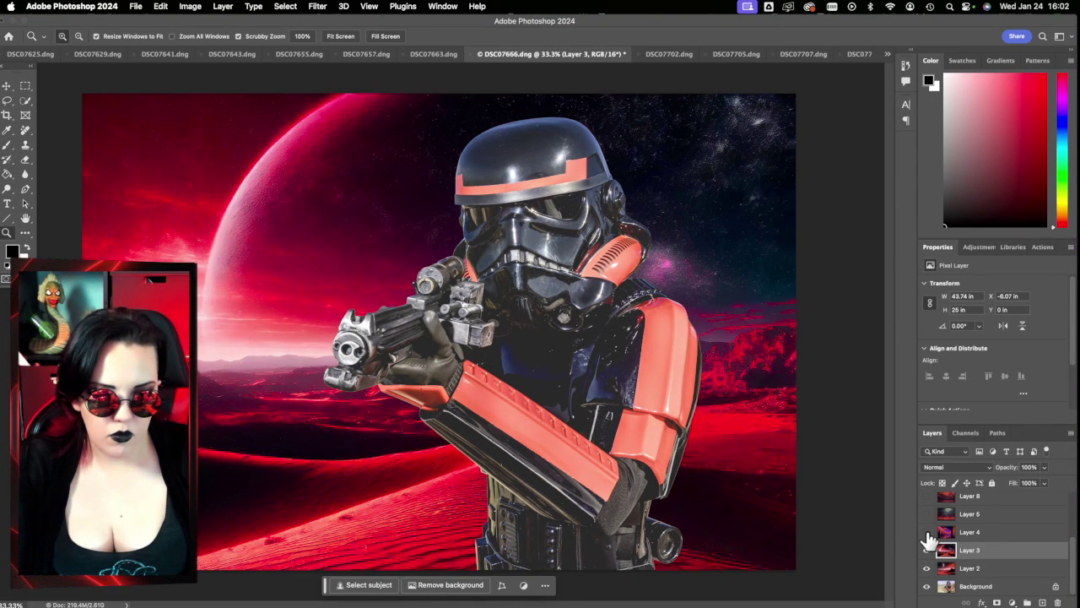
pyautogui.click(927, 533)
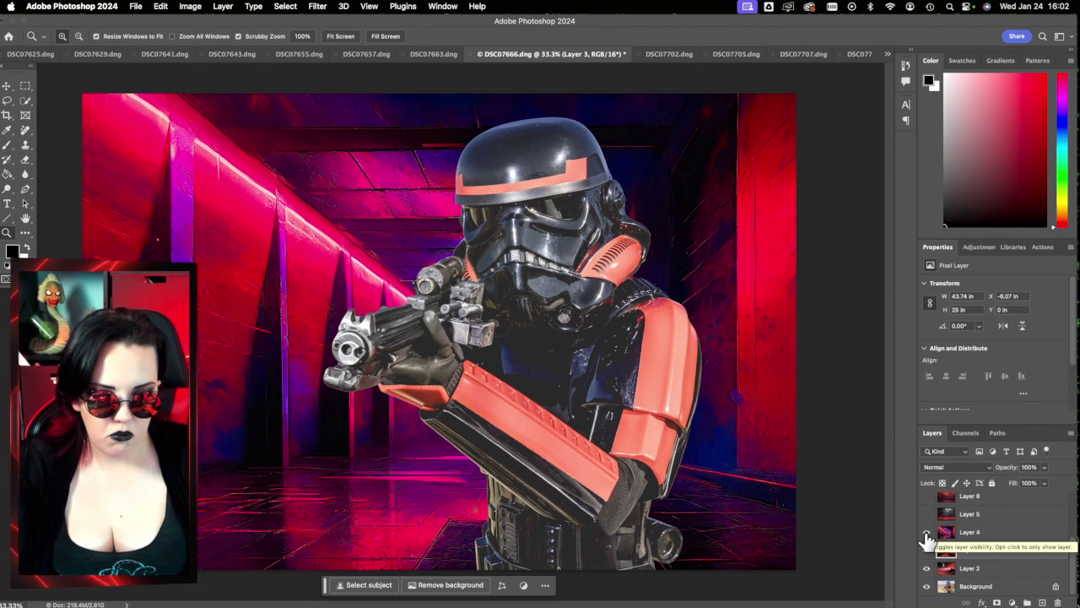
pyautogui.click(927, 532)
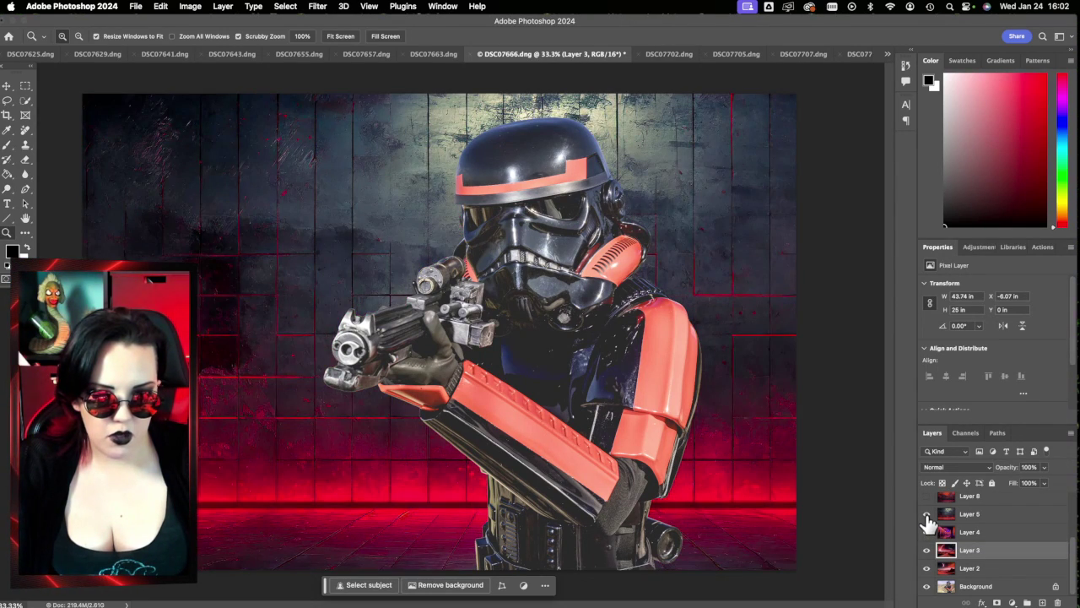
# Step: Show Layer 8 to check its red panel wall behind the trooper, and delete the layer
pyautogui.scroll(1, 928, 518)
pyautogui.click(927, 509)
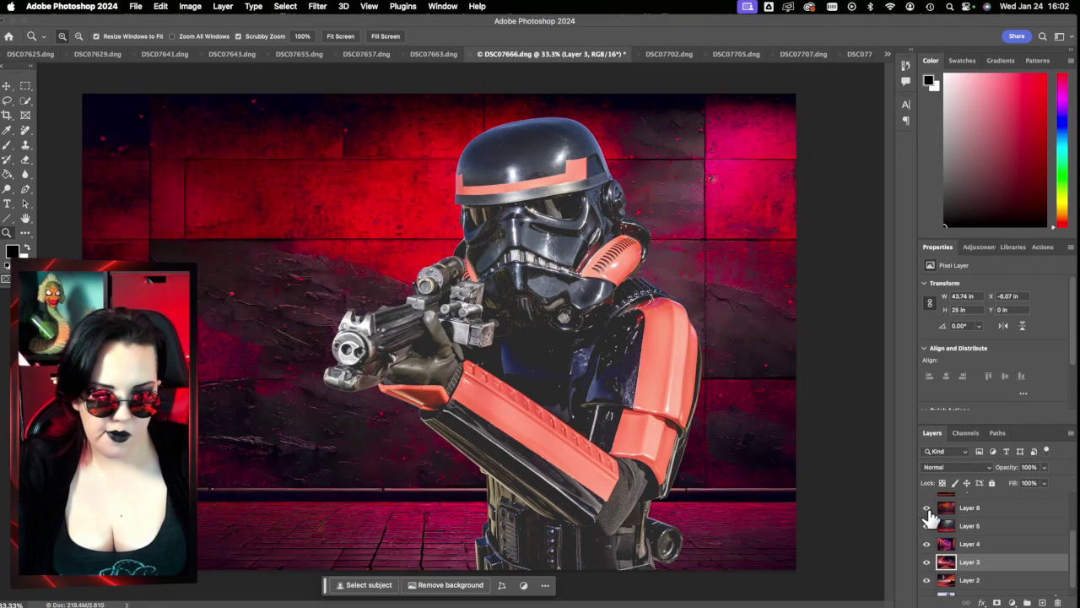
pyautogui.click(926, 508)
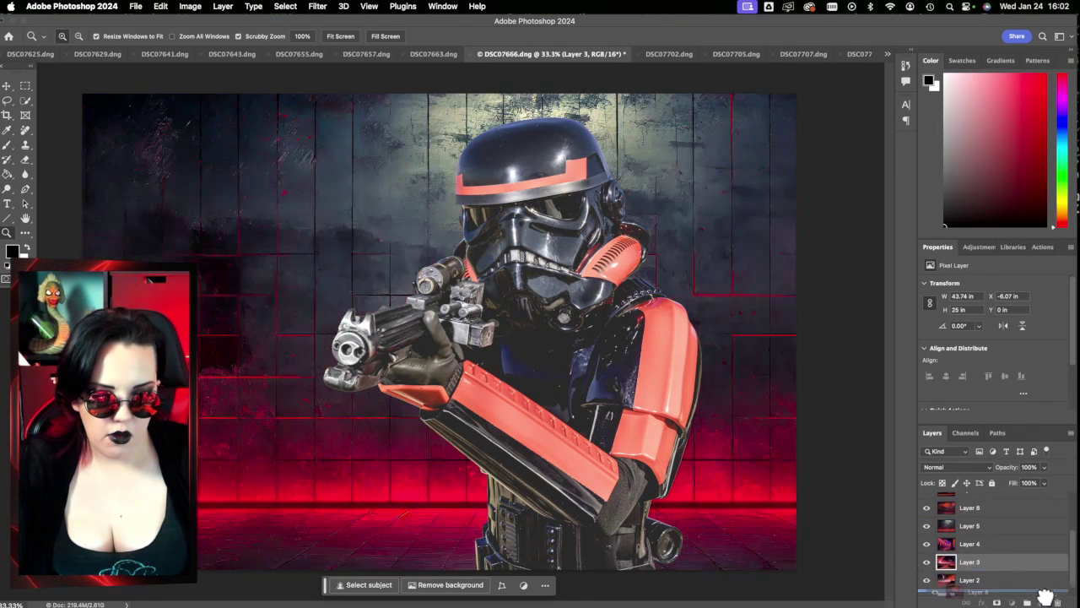
pyautogui.scroll(-1, 979, 540)
# Step: Show Layer 10, toggling its visibility to compare its red wall with Layer 5's dark wall
pyautogui.scroll(4, 989, 554)
pyautogui.click(926, 547)
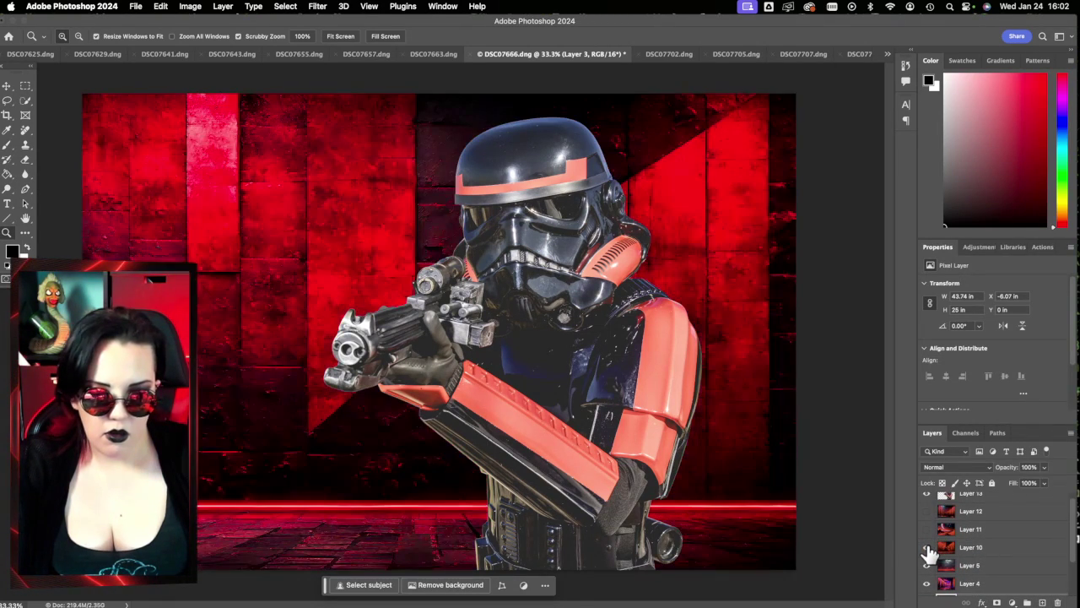
pyautogui.click(926, 547)
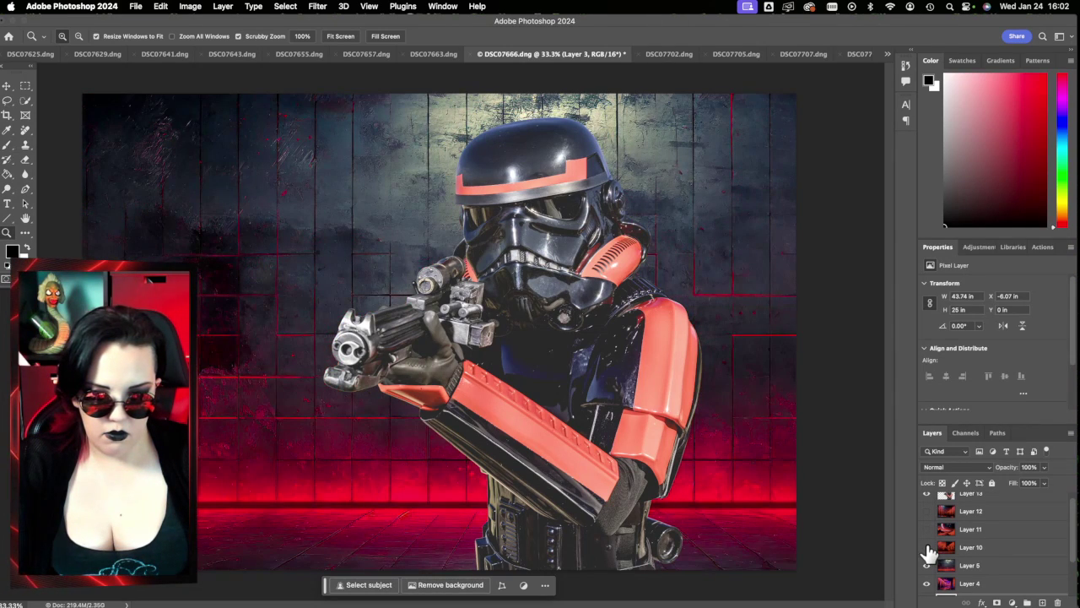
pyautogui.click(927, 548)
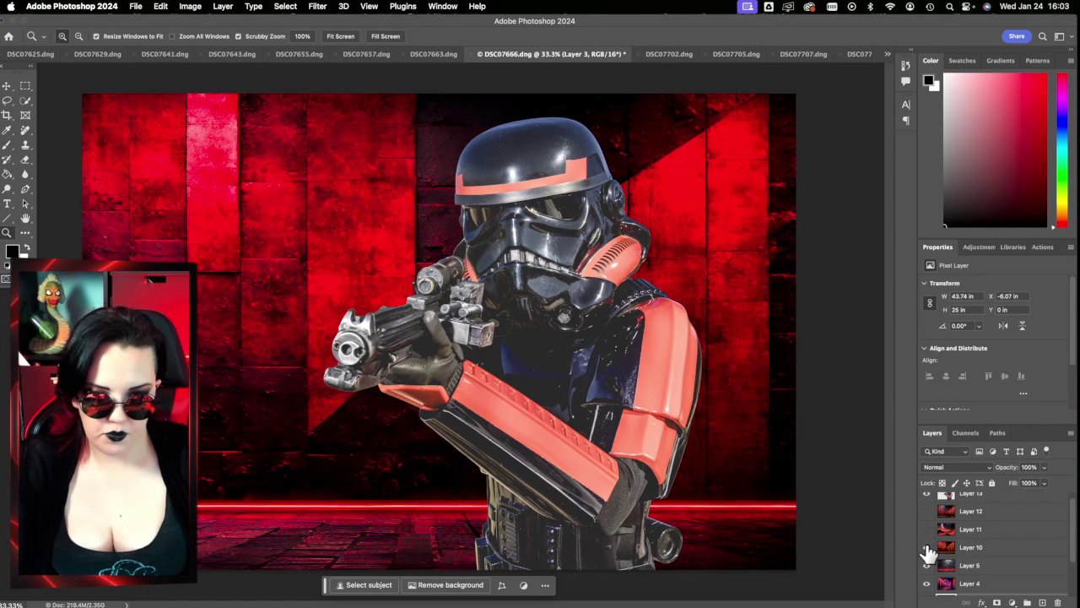
# Step: Delete Layer 5, and show Layer 11's starry red desert and move that layer below Layer 4
pyautogui.moveTo(989, 573); pyautogui.dragTo(1057, 603)
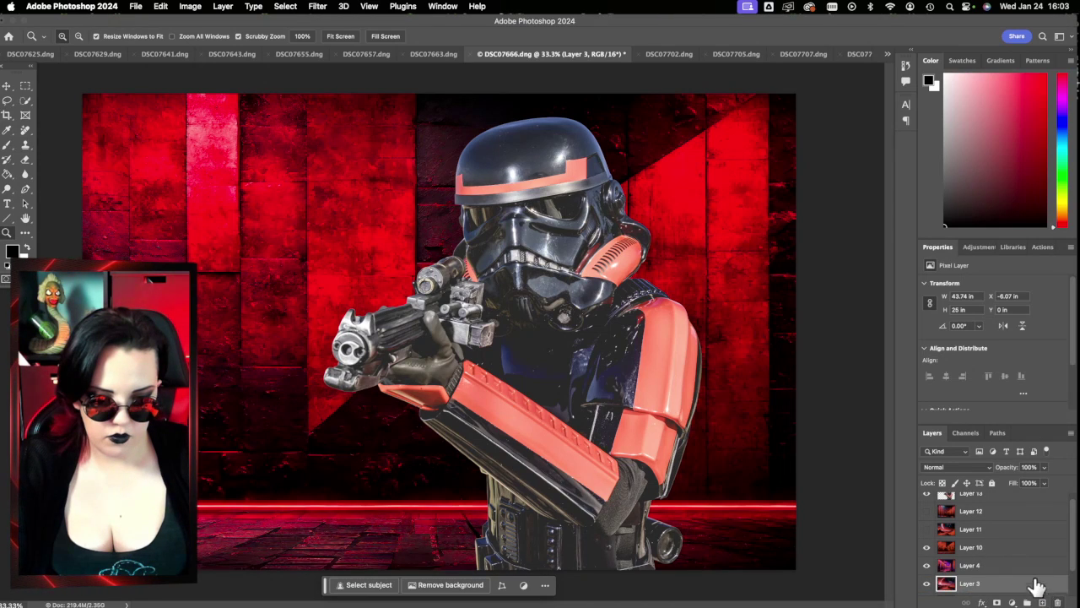
pyautogui.click(990, 530)
pyautogui.click(927, 529)
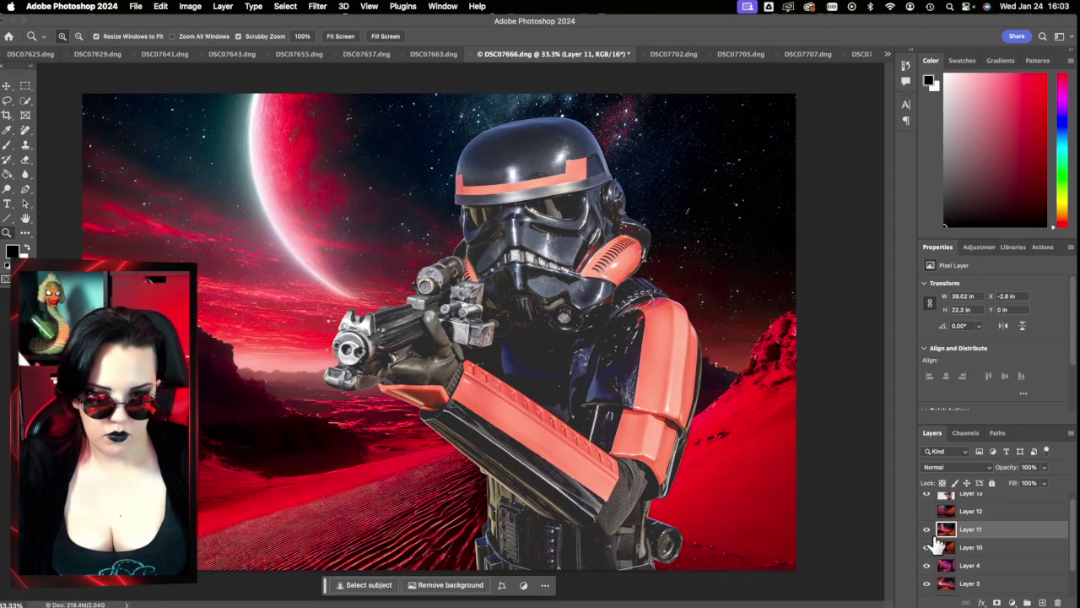
pyautogui.moveTo(931, 537); pyautogui.dragTo(976, 569)
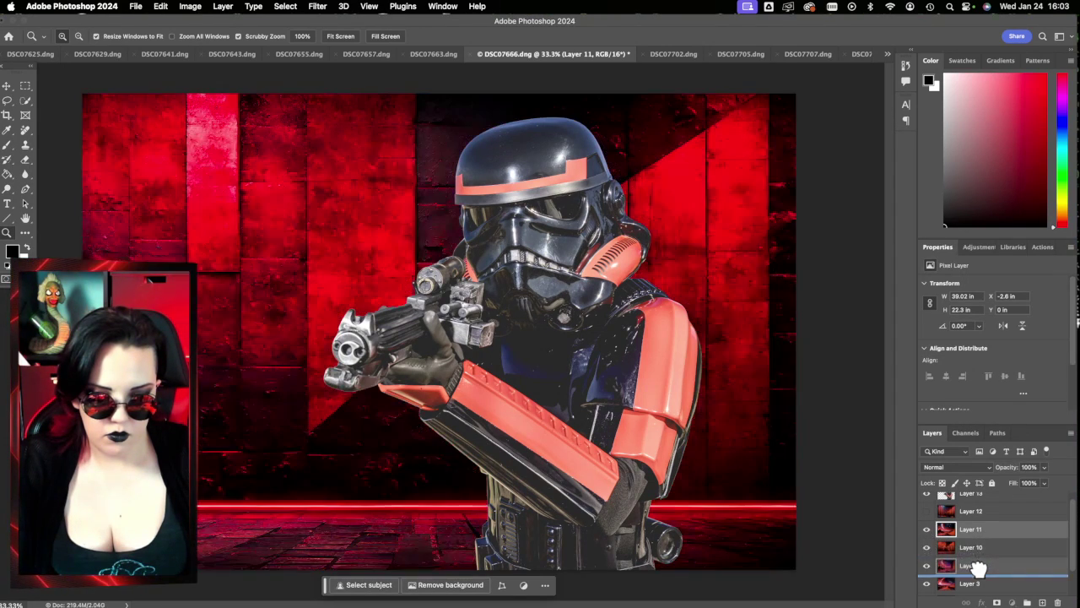
pyautogui.scroll(-2, 979, 566)
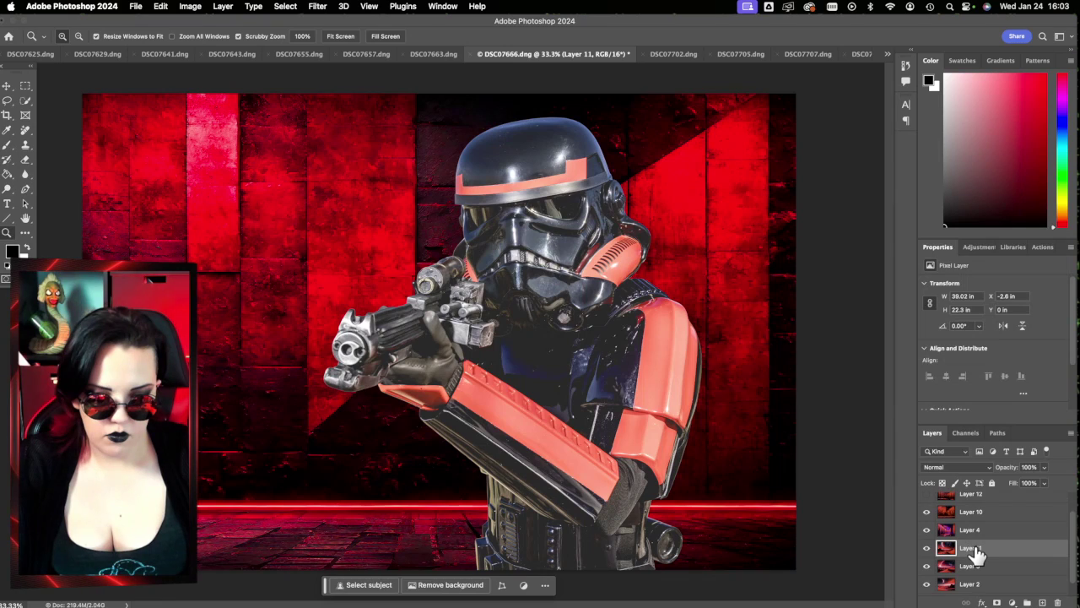
pyautogui.scroll(2, 976, 554)
# Step: Show Layer 12 to check its red striped wall behind the trooper, and delete the layer
pyautogui.click(927, 510)
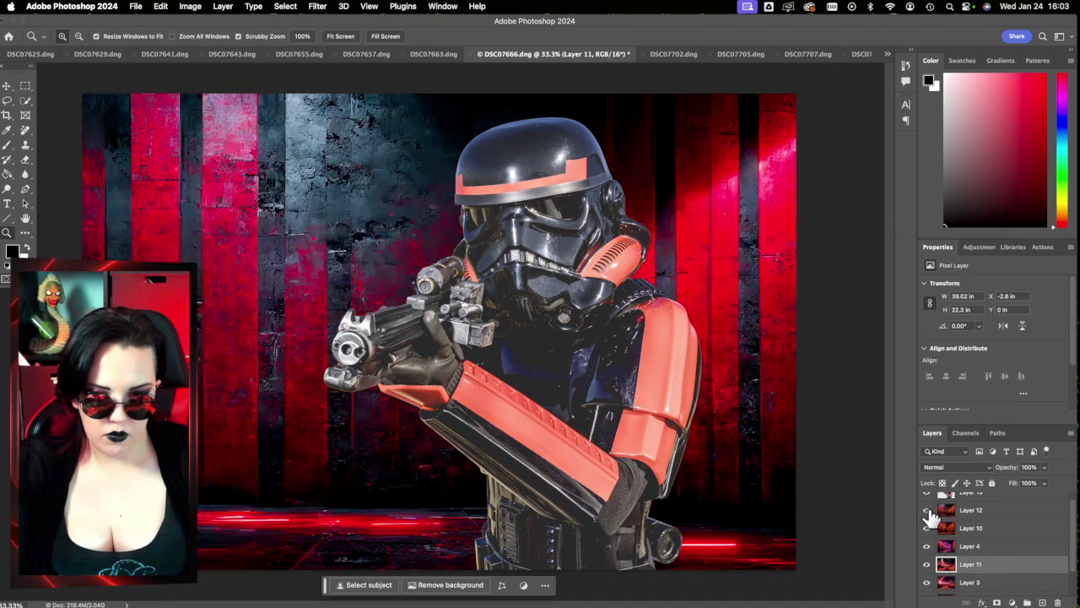
pyautogui.click(928, 511)
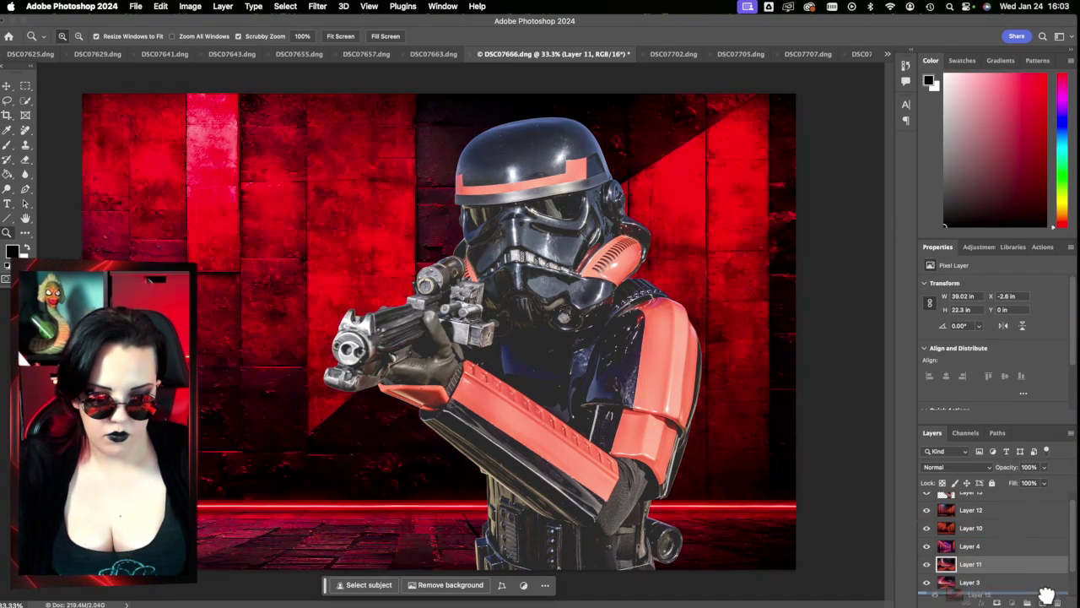
pyautogui.scroll(-1, 930, 513)
# Step: Hide Layers 10, 4, 11 and 3 one after another to view each backdrop down to Layer 2
pyautogui.click(928, 512)
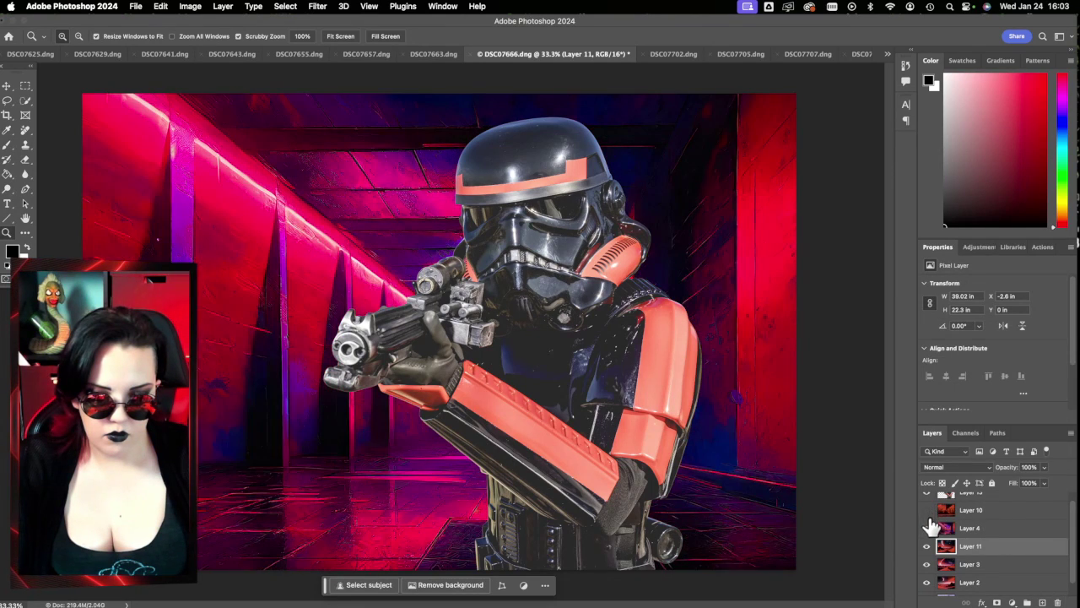
pyautogui.click(927, 528)
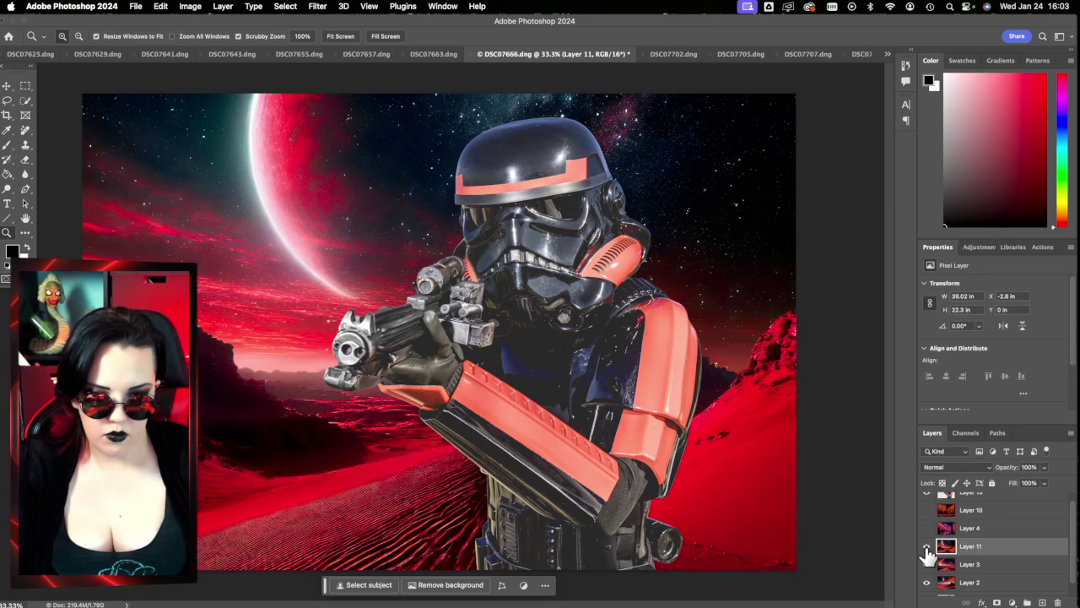
pyautogui.click(927, 548)
pyautogui.click(928, 564)
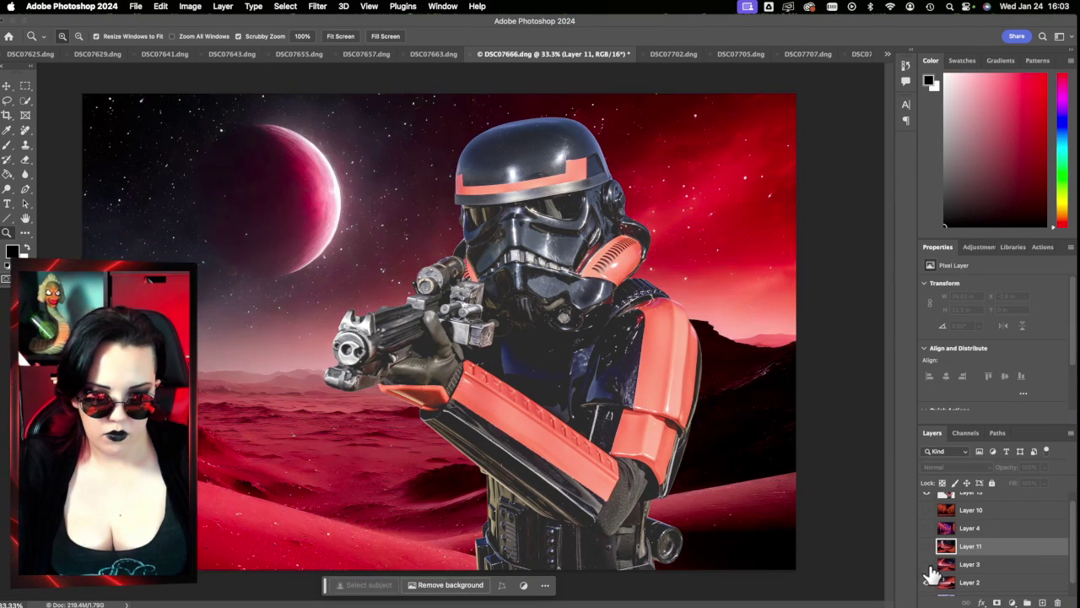
# Step: Show Layers 3 and 11 again to compare their planets with Layer 2, and delete Layer 2
pyautogui.scroll(-1, 993, 567)
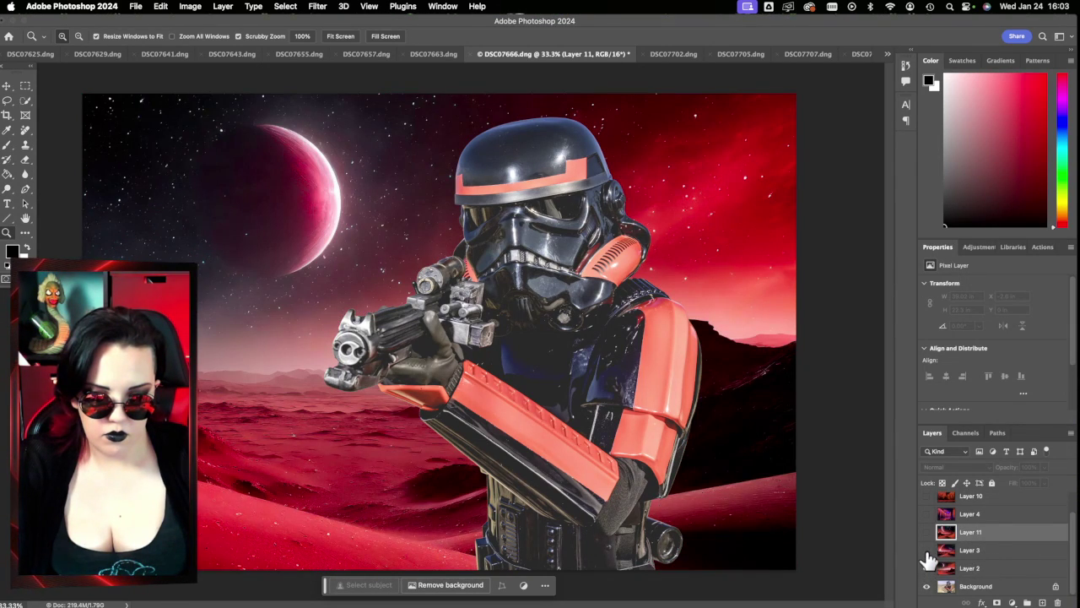
pyautogui.click(928, 550)
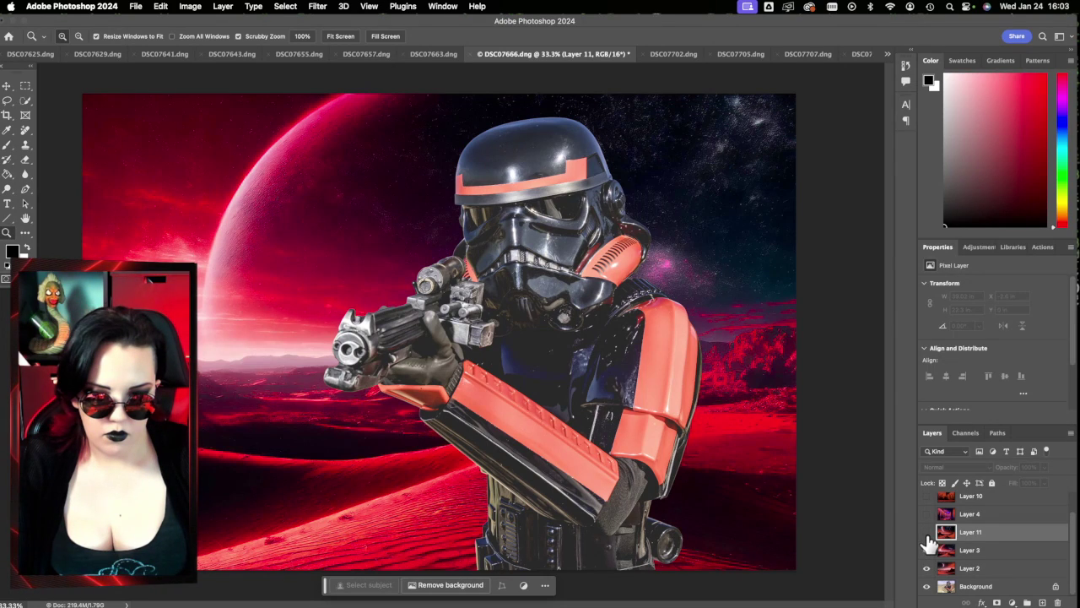
pyautogui.click(927, 535)
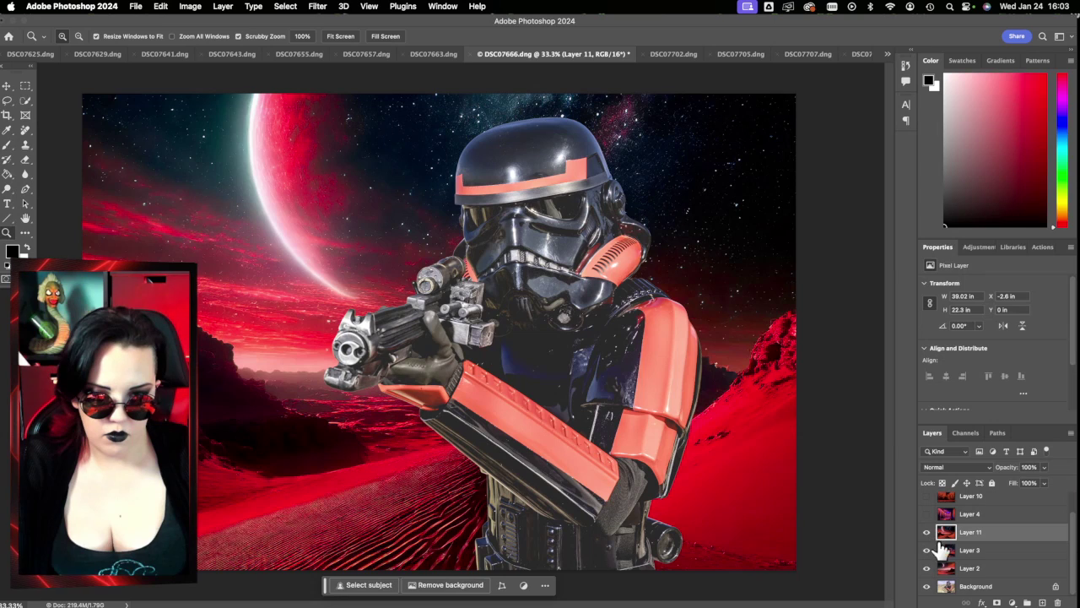
pyautogui.moveTo(927, 531); pyautogui.dragTo(1057, 602)
# Step: Toggle Layer 11's visibility to compare its desert backdrop with Layer 3's, and delete Layer 11
pyautogui.click(927, 568)
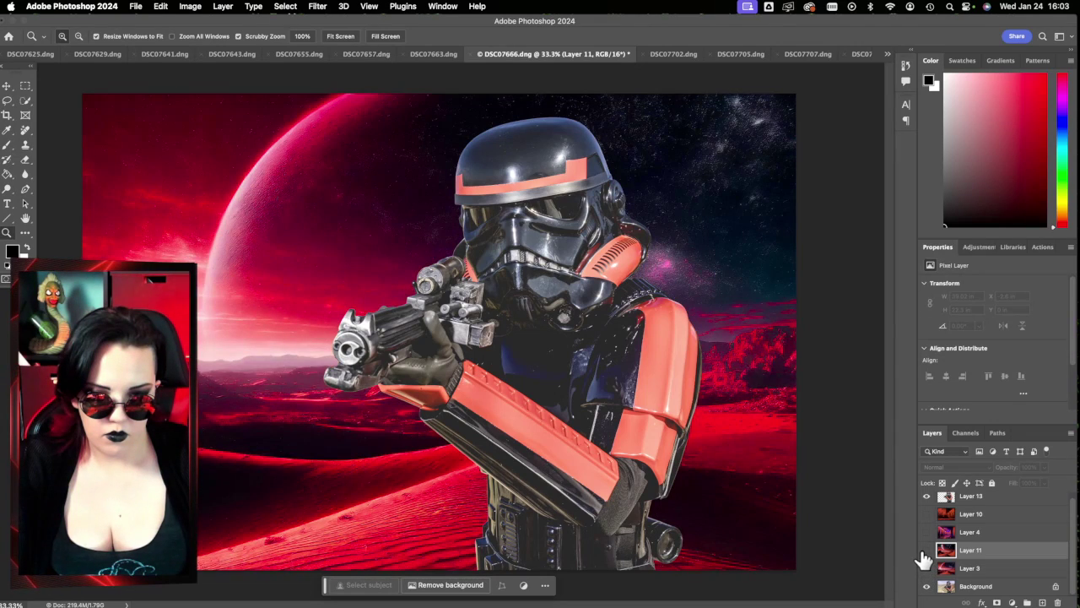
pyautogui.click(926, 552)
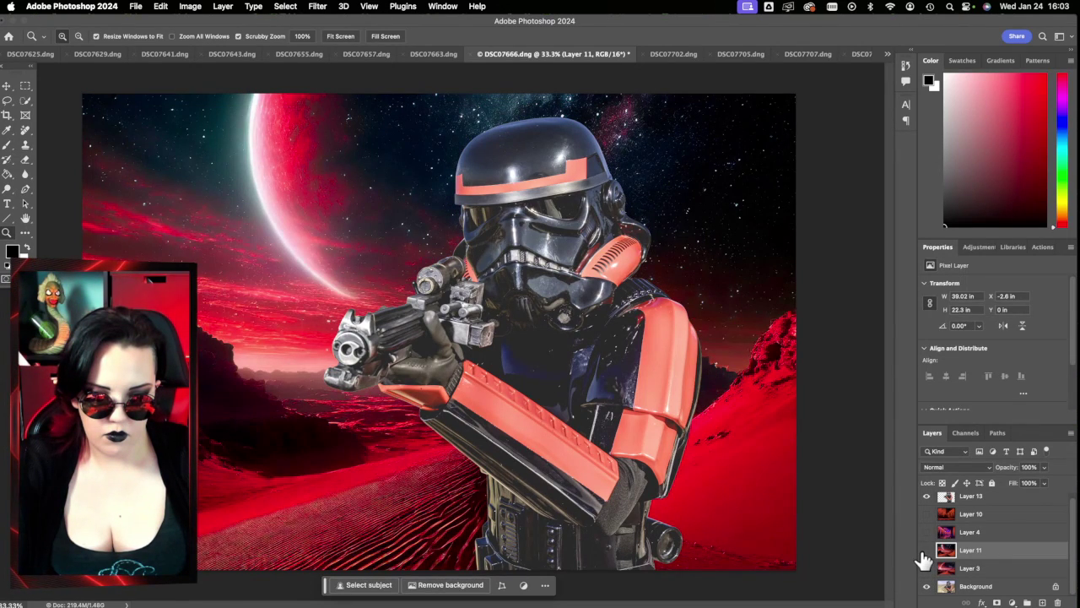
pyautogui.click(926, 552)
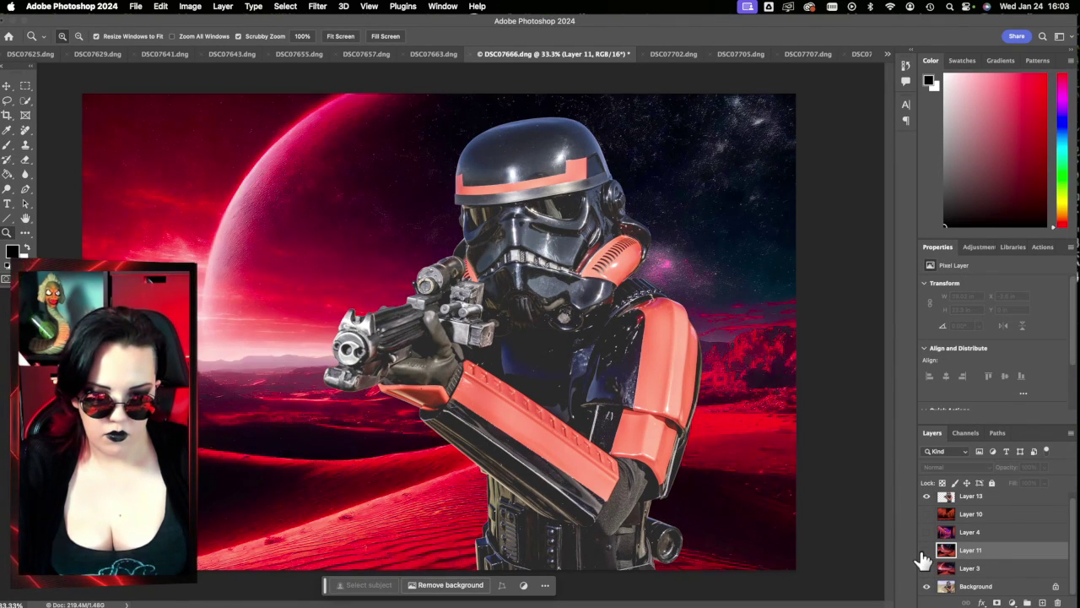
pyautogui.click(926, 552)
pyautogui.click(926, 552)
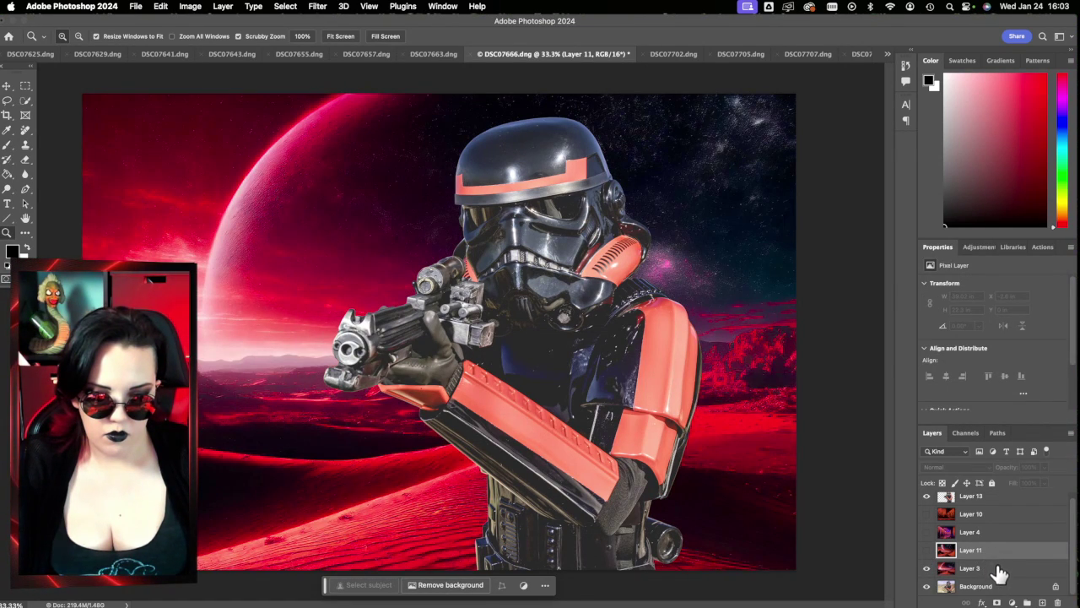
pyautogui.moveTo(989, 559); pyautogui.dragTo(1058, 603)
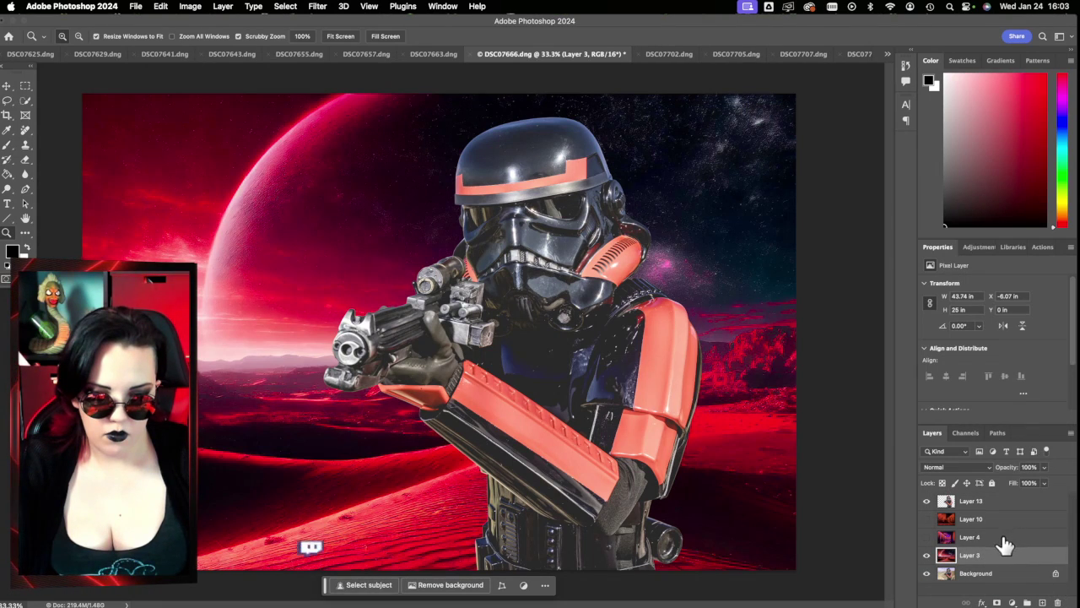
# Step: Show Layer 10's red wall behind the trooper with Layers 4 and 3 hidden, and select Layer 10
pyautogui.click(926, 537)
pyautogui.click(926, 518)
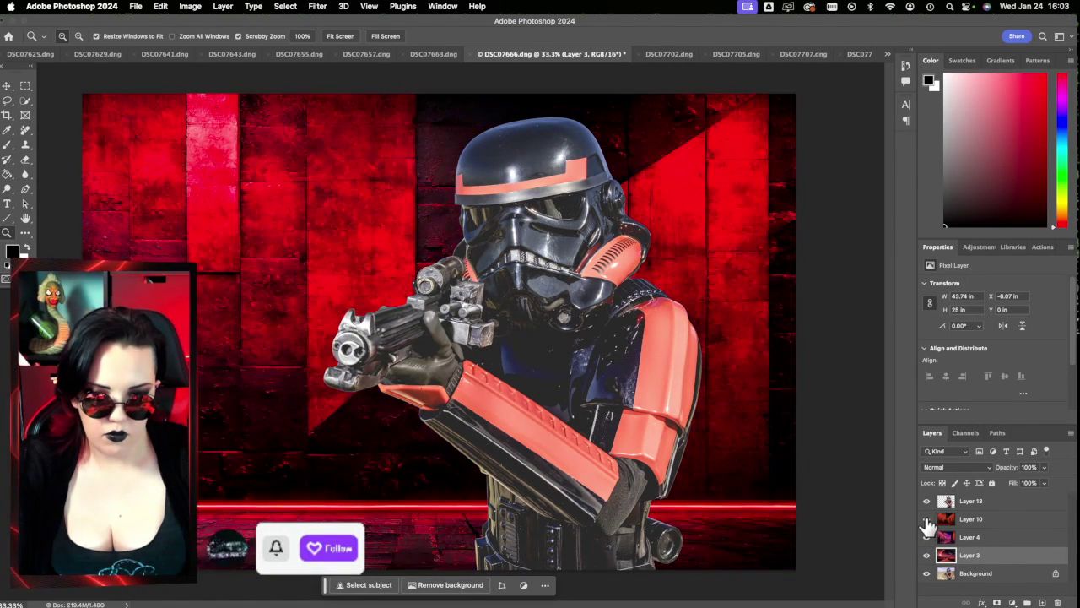
pyautogui.click(926, 537)
pyautogui.click(926, 554)
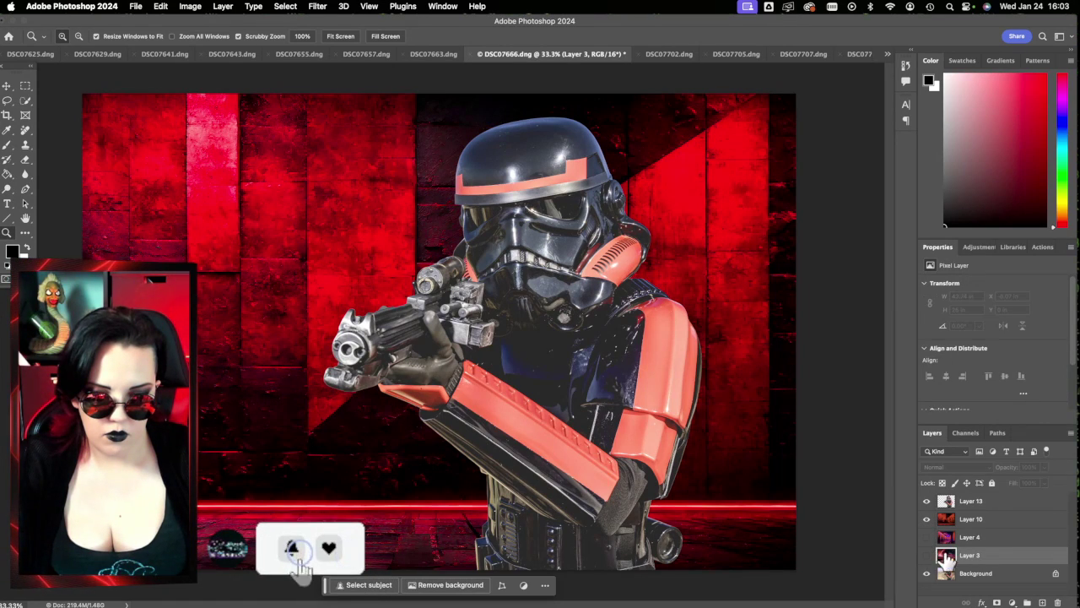
pyautogui.click(990, 520)
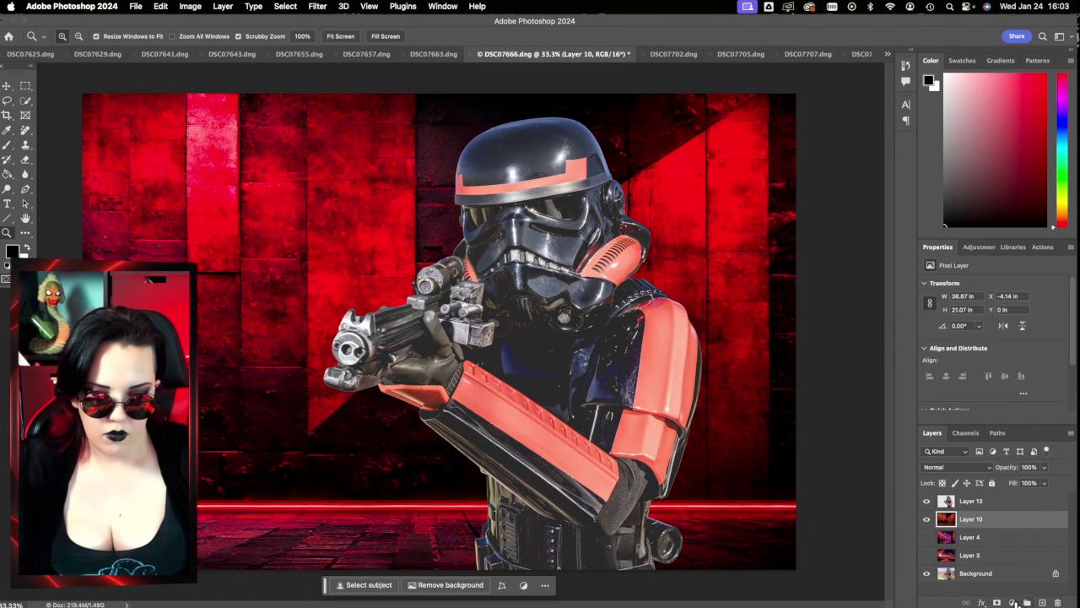
# Step: Add a Hue/Saturation adjustment above Layer 10 with hue 0 and saturation -86 to mute the red wall
pyautogui.click(1012, 601)
pyautogui.click(1030, 498)
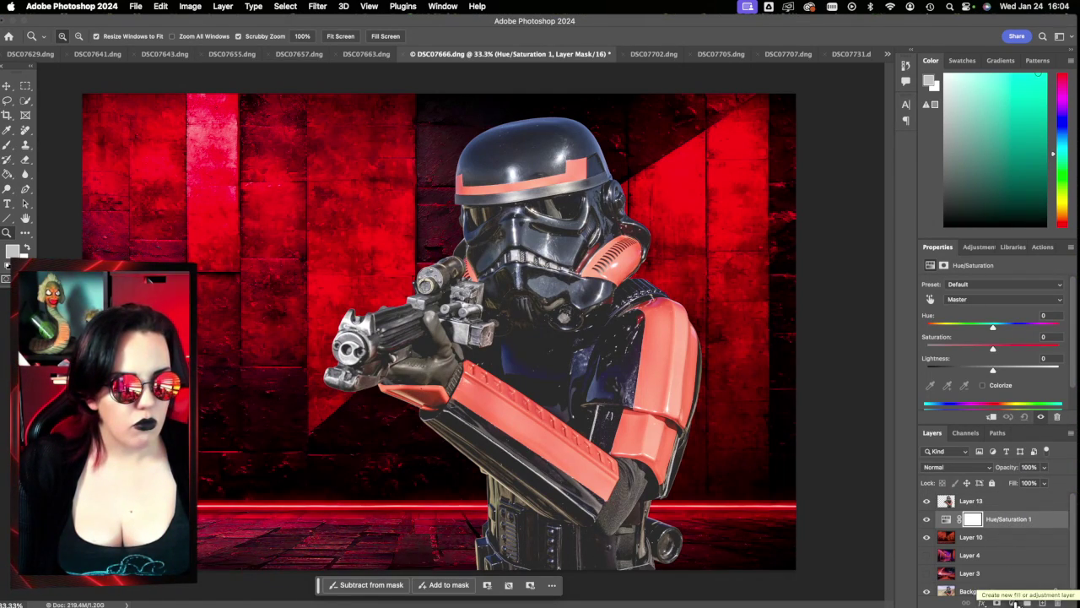
pyautogui.moveTo(994, 329); pyautogui.dragTo(1022, 333)
pyautogui.moveTo(997, 334); pyautogui.dragTo(938, 358)
pyautogui.press('super+z')
pyautogui.press('super+z')
pyautogui.press('super+z')
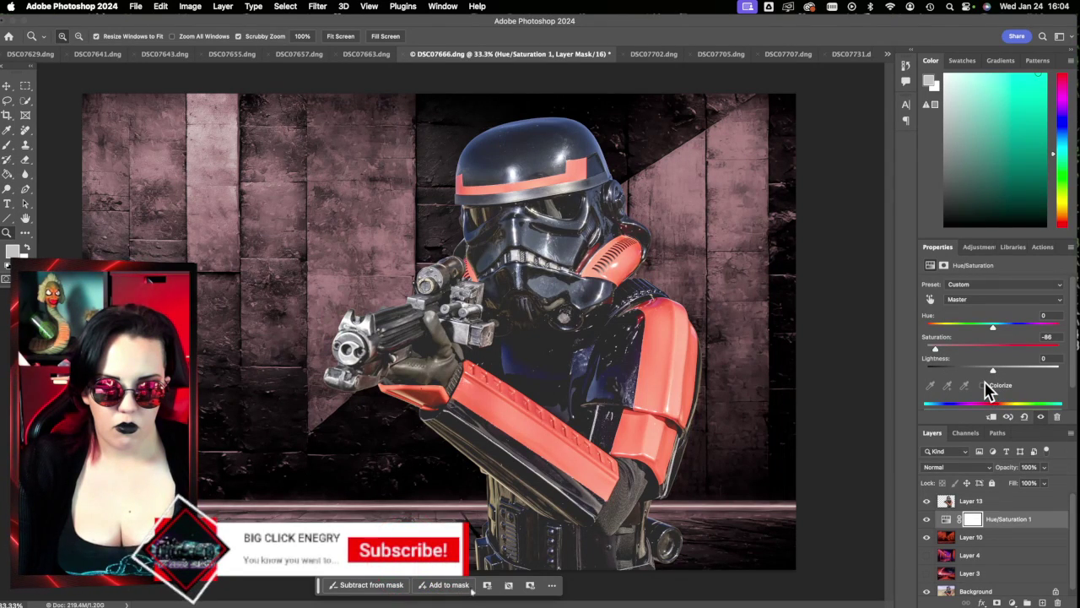
# Step: Try colorizing the wall backdrop with a hue of 360 in the Hue/Saturation adjustment
pyautogui.click(984, 386)
pyautogui.moveTo(926, 334); pyautogui.dragTo(1060, 339)
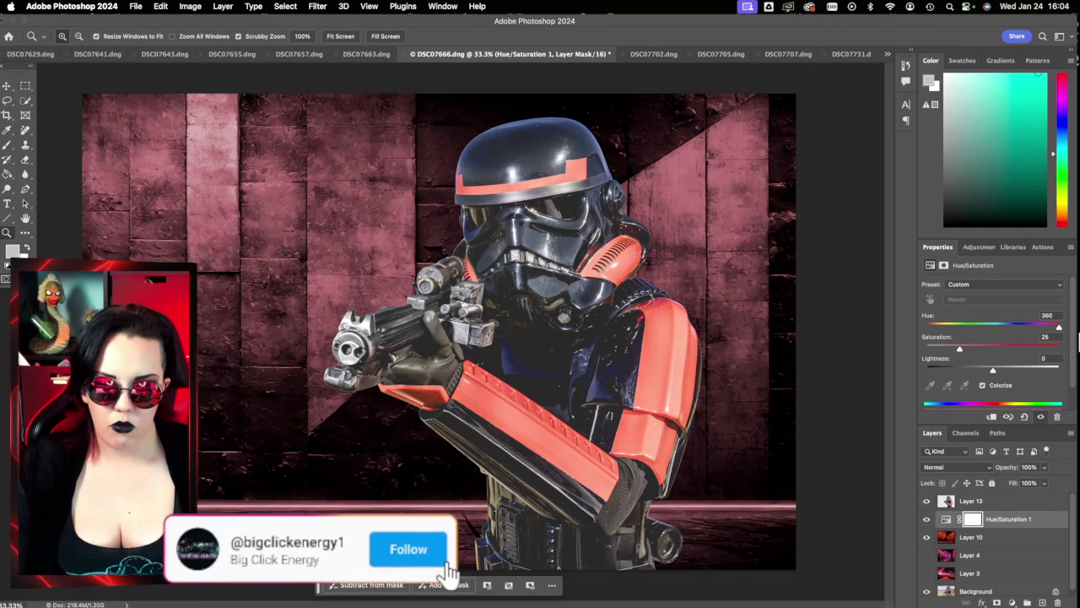
pyautogui.click(983, 385)
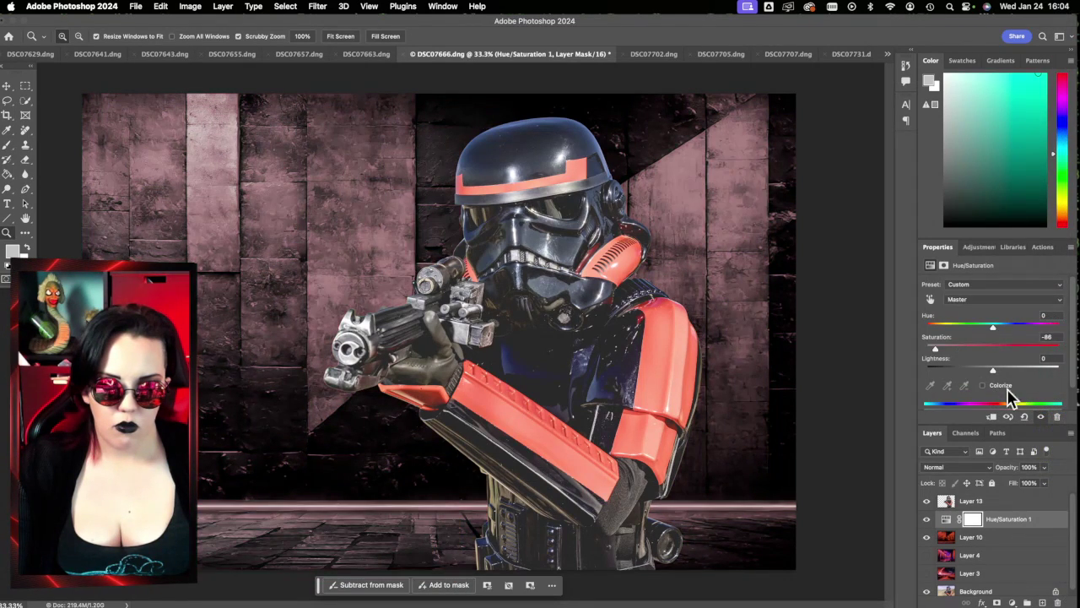
# Step: Set the Hue/Saturation adjustment's hue to +29, keeping no extra empty layer above it
pyautogui.moveTo(999, 340)
pyautogui.mouseDown()
pyautogui.moveTo(1039, 332)
pyautogui.moveTo(1019, 335)
pyautogui.mouseUp()
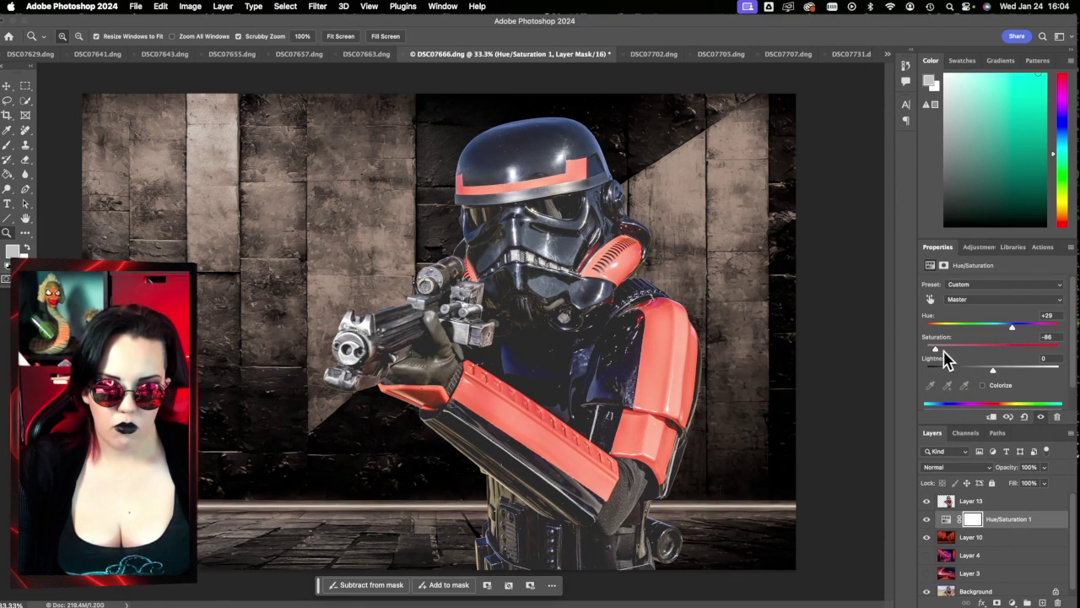
pyautogui.moveTo(935, 348)
pyautogui.mouseDown()
pyautogui.moveTo(954, 348)
pyautogui.moveTo(930, 346)
pyautogui.mouseUp()
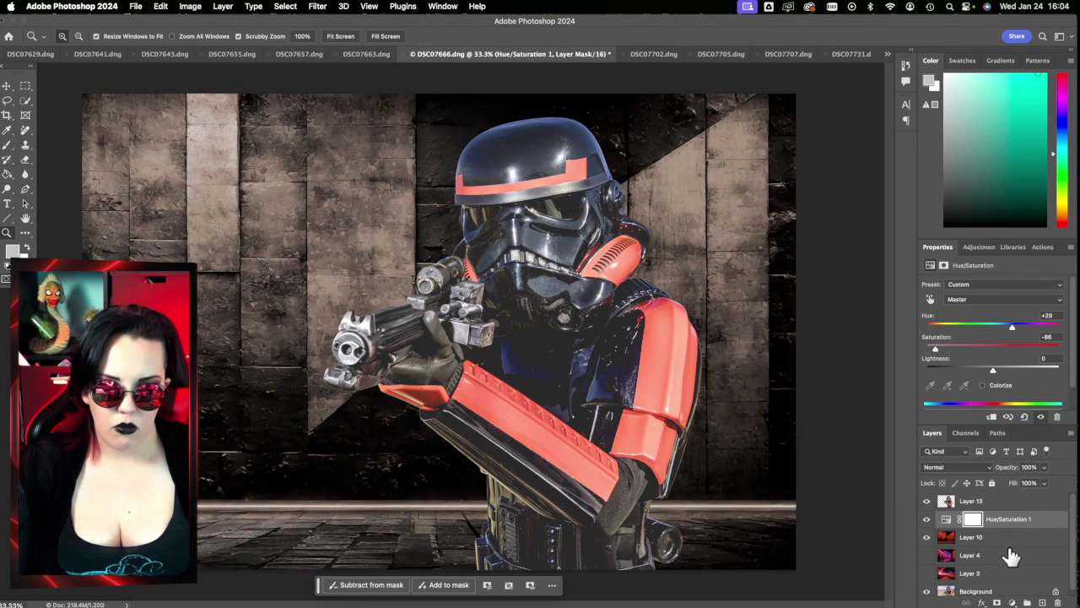
pyautogui.click(1043, 603)
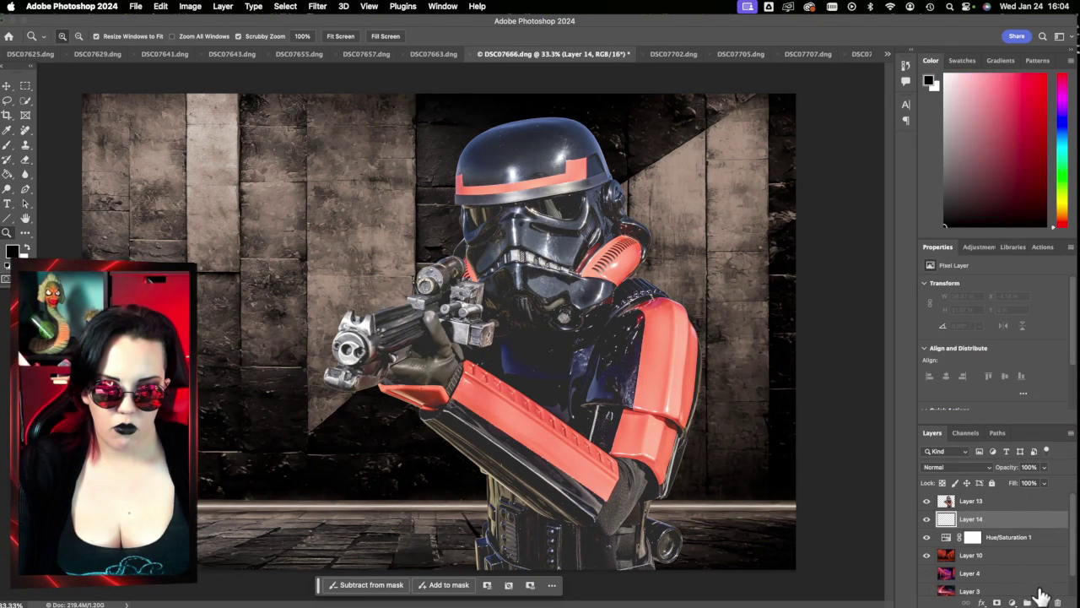
pyautogui.press('super+z')
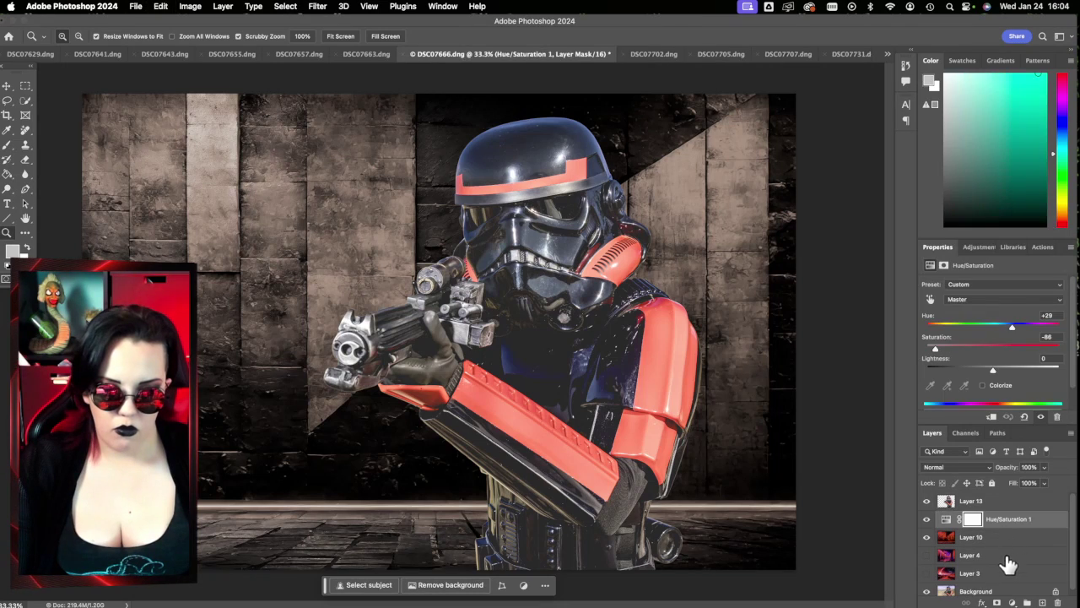
# Step: Add a Color Balance adjustment above Hue/Saturation 1 and set its highlights to cyan-red -28, magenta-green -23 and yellow-blue -39
pyautogui.click(1012, 602)
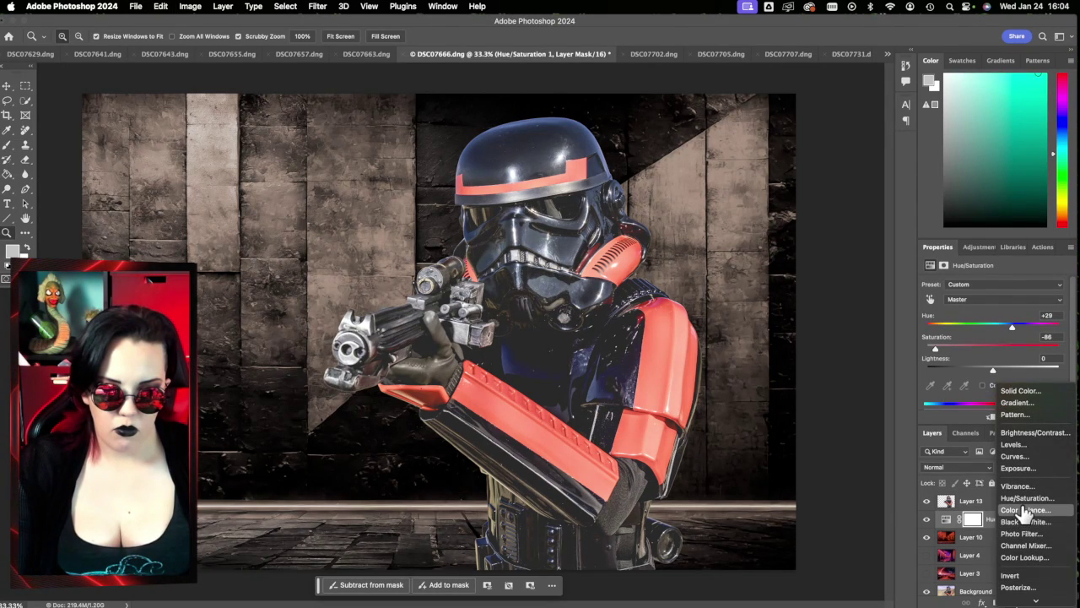
pyautogui.click(1025, 510)
pyautogui.moveTo(978, 310)
pyautogui.mouseDown()
pyautogui.moveTo(996, 309)
pyautogui.moveTo(981, 319)
pyautogui.mouseUp()
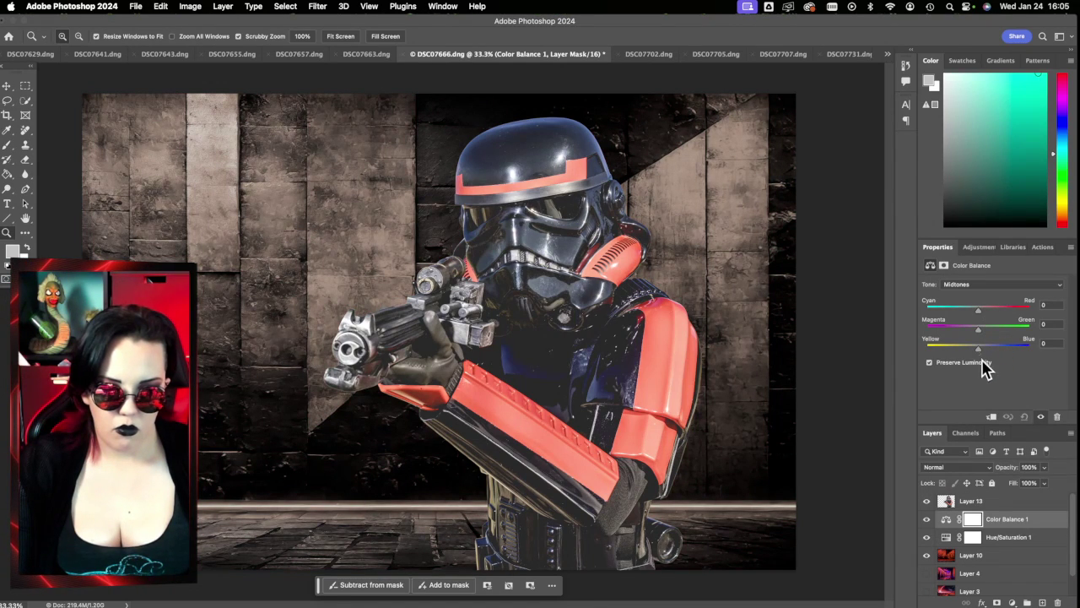
pyautogui.click(981, 288)
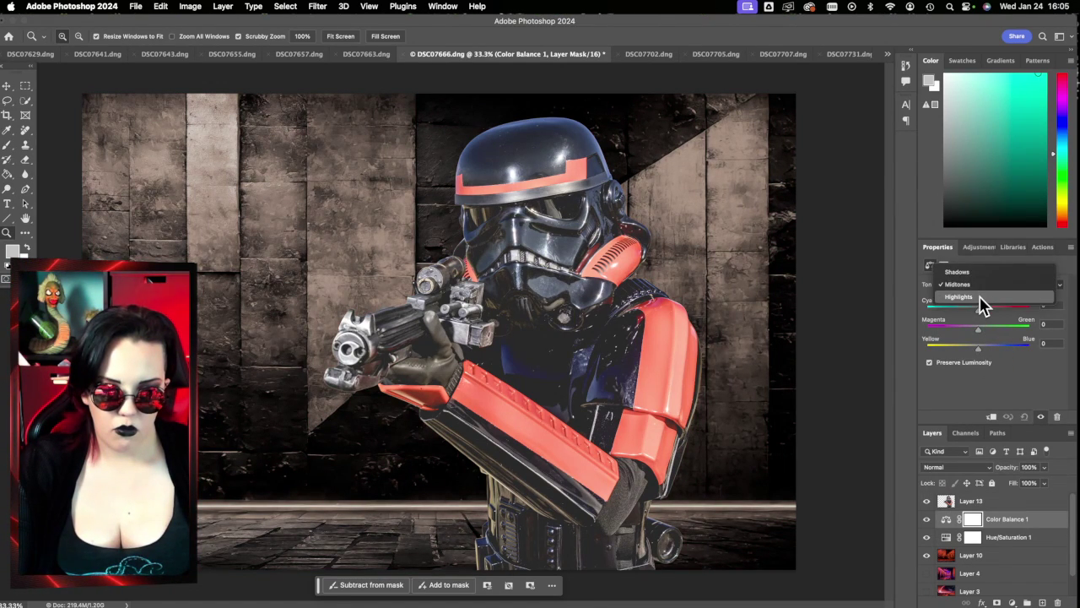
pyautogui.click(979, 297)
pyautogui.moveTo(980, 309)
pyautogui.mouseDown()
pyautogui.moveTo(1012, 311)
pyautogui.moveTo(1000, 311)
pyautogui.mouseUp()
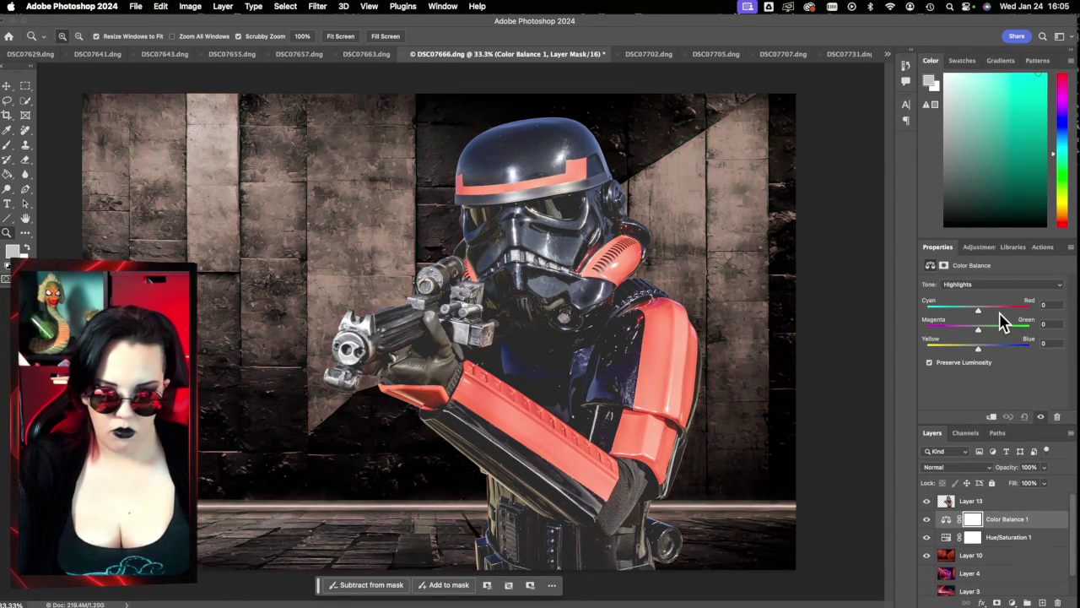
pyautogui.moveTo(999, 310); pyautogui.dragTo(963, 352)
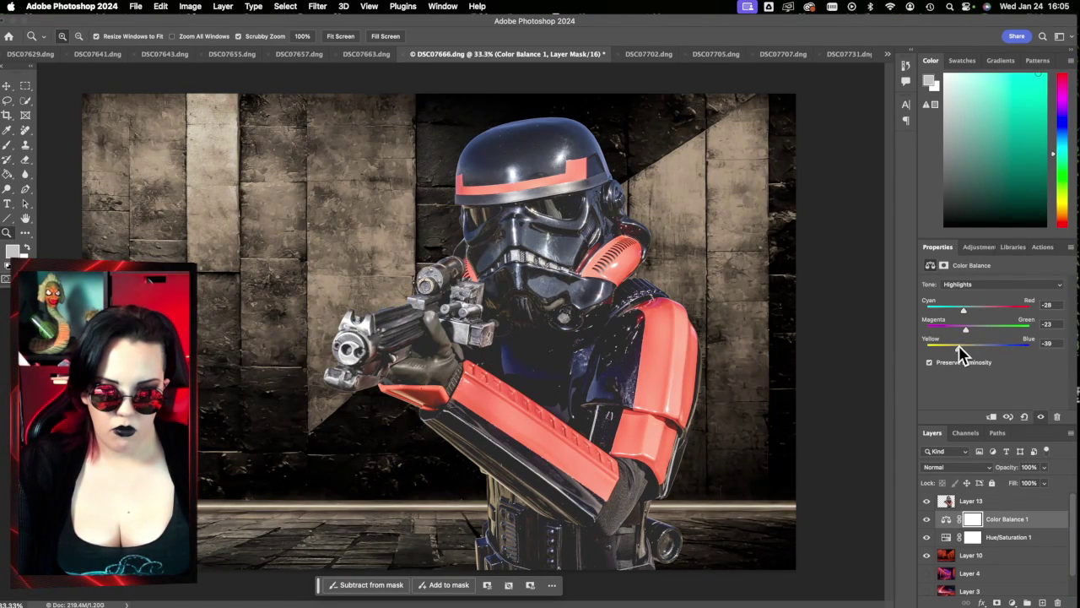
# Step: Set the Color Balance midtones to cyan-red +21, magenta-green +7 and yellow-blue +17
pyautogui.click(1009, 285)
pyautogui.click(1004, 271)
pyautogui.moveTo(986, 311); pyautogui.dragTo(998, 312)
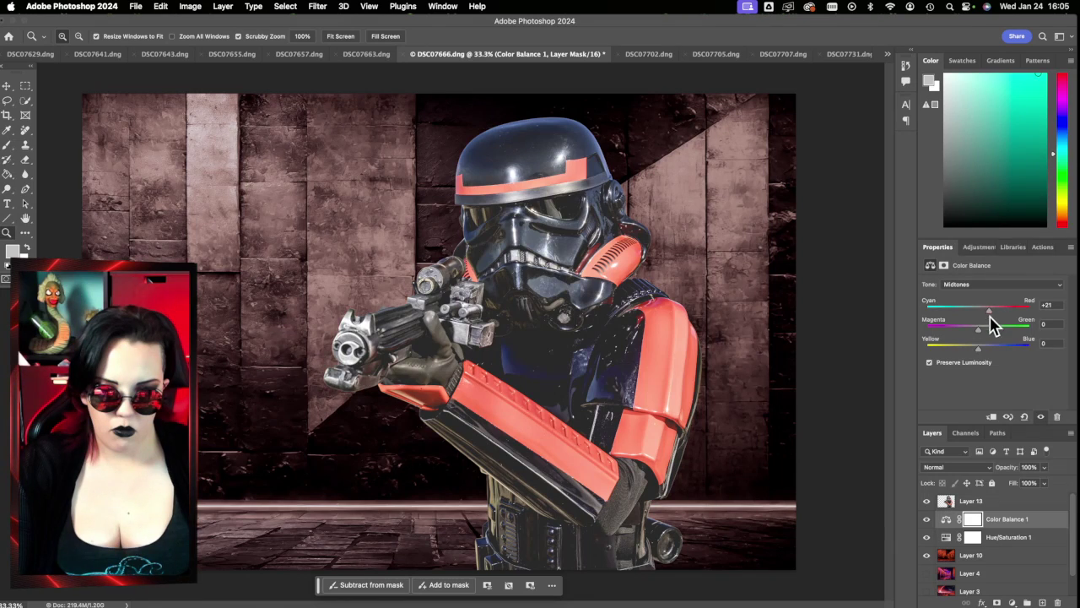
pyautogui.moveTo(968, 325); pyautogui.dragTo(987, 328)
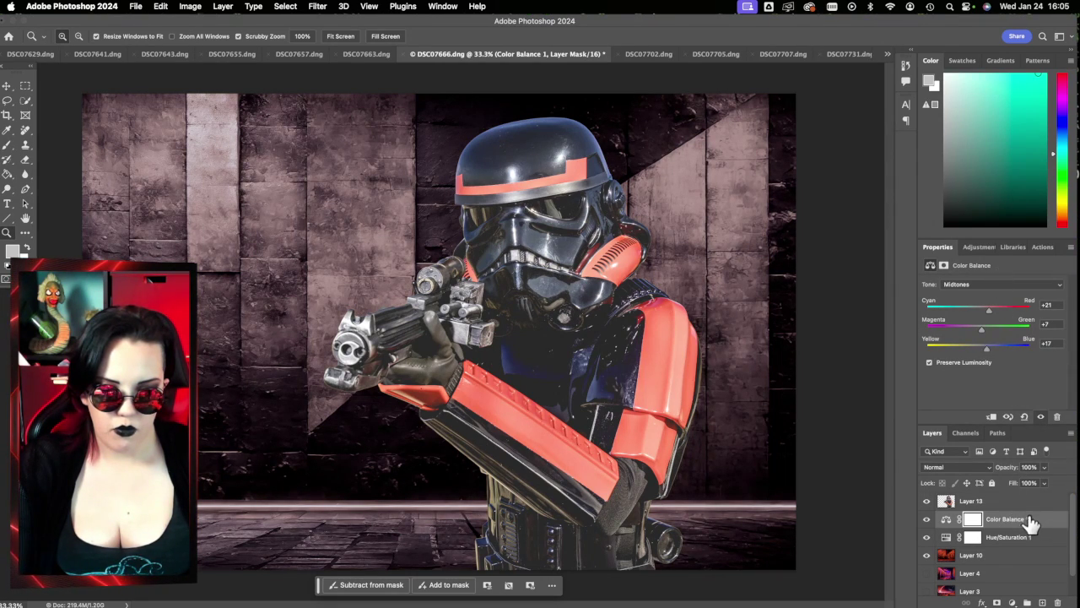
# Step: Replace the Color Balance 1 and Hue/Saturation 1 layers with a Curves adjustment that slightly darkens the wall backdrop's upper midtones
pyautogui.press('Delete')
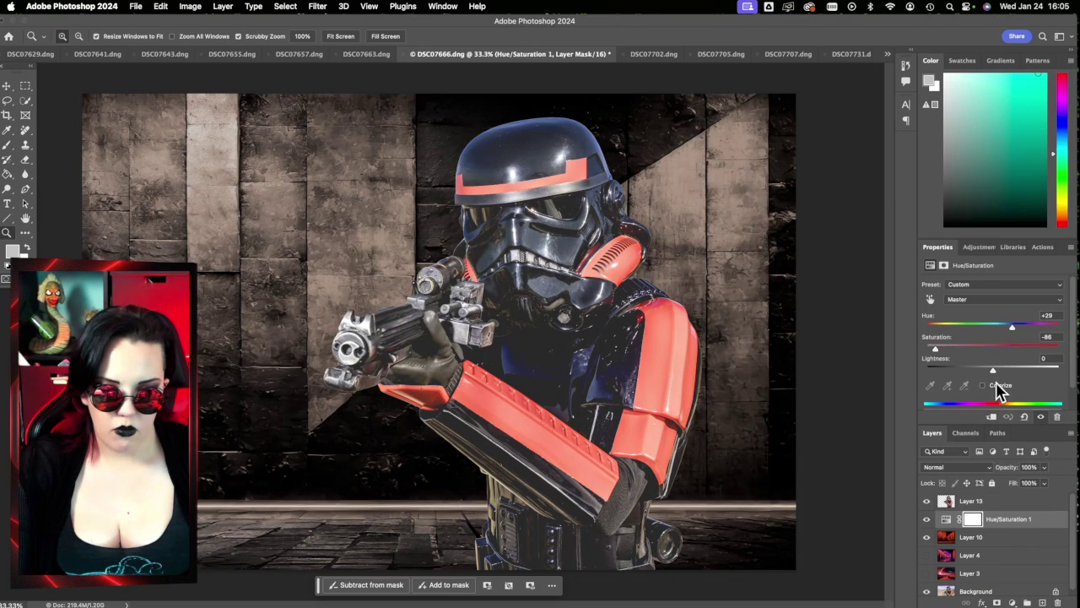
pyautogui.press('Delete')
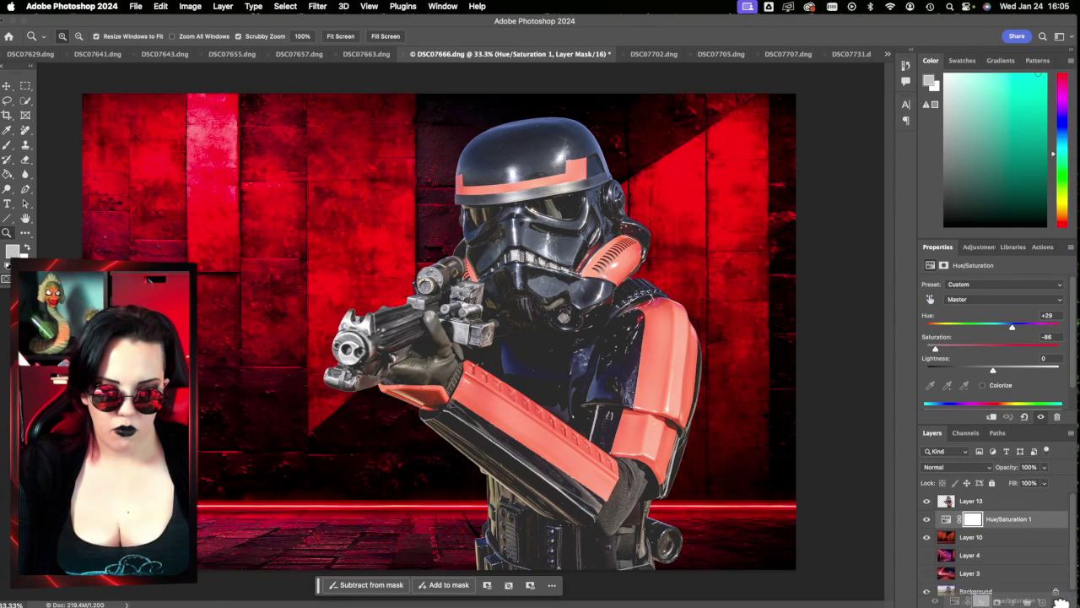
pyautogui.click(1012, 602)
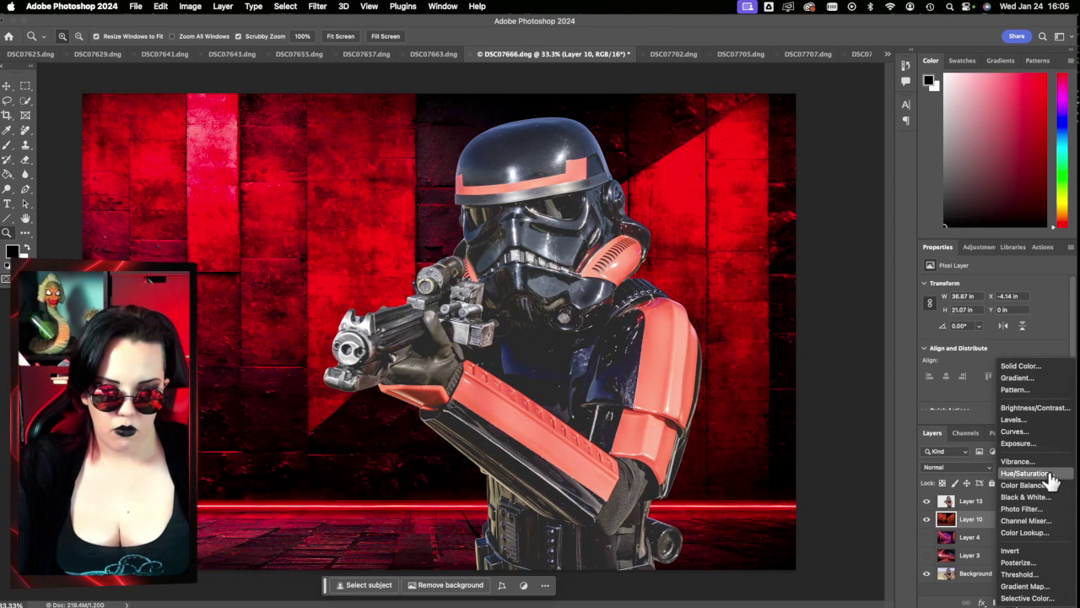
pyautogui.click(1043, 433)
pyautogui.moveTo(1000, 368); pyautogui.dragTo(1021, 358)
pyautogui.moveTo(1053, 321); pyautogui.dragTo(1035, 338)
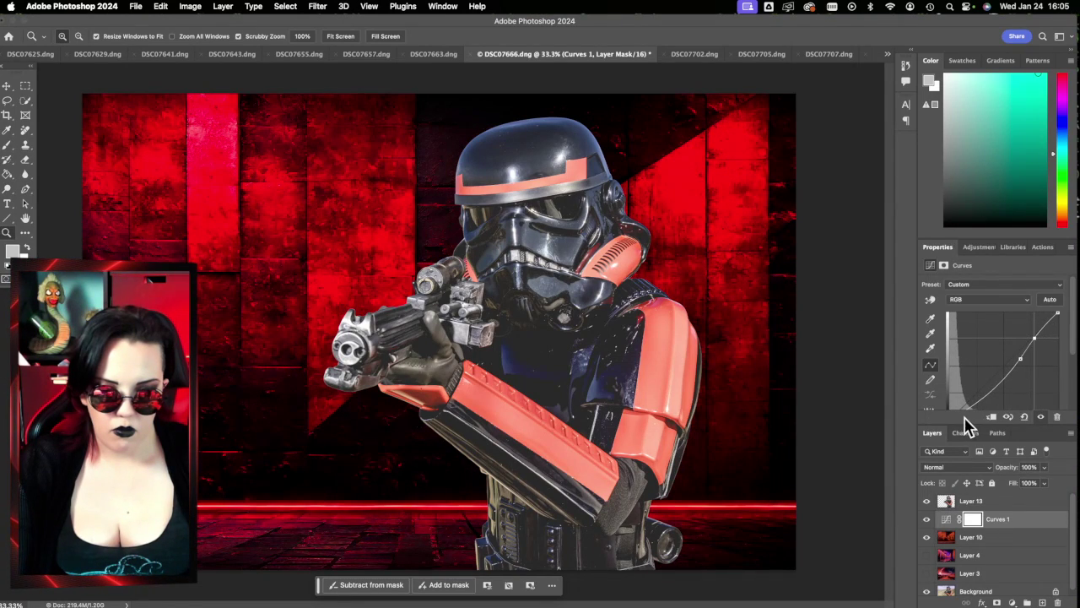
# Step: Raise the shadow part of the Curves 1 curve slightly and clip the adjustment to Layer 10
pyautogui.scroll(-2, 971, 410)
pyautogui.moveTo(958, 390); pyautogui.dragTo(950, 405)
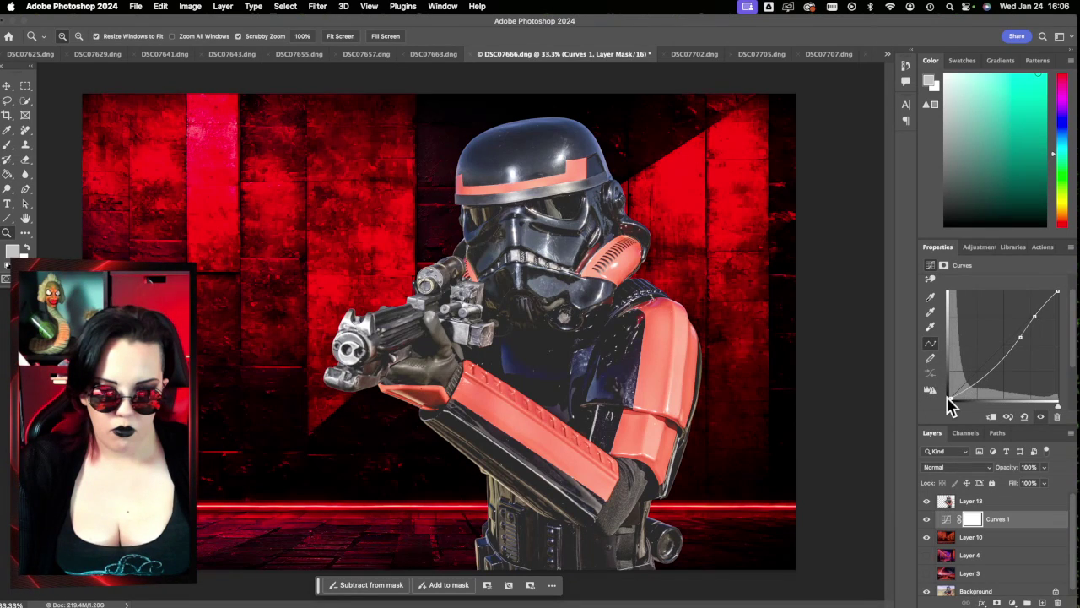
pyautogui.moveTo(996, 365)
pyautogui.mouseDown()
pyautogui.moveTo(979, 354)
pyautogui.moveTo(997, 376)
pyautogui.moveTo(965, 357)
pyautogui.moveTo(976, 369)
pyautogui.mouseUp()
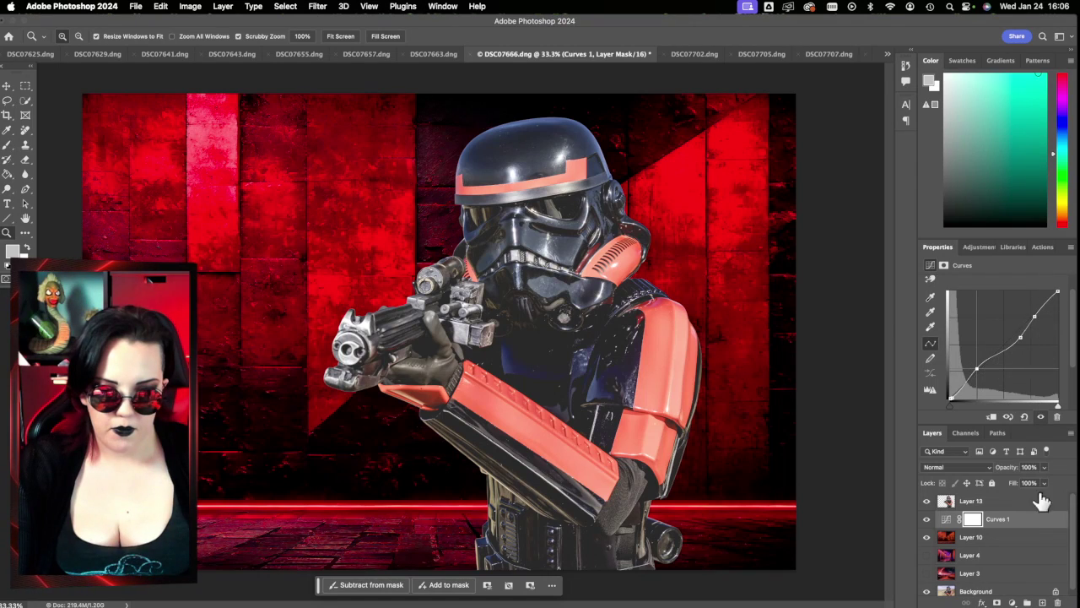
pyautogui.rightClick(1027, 520)
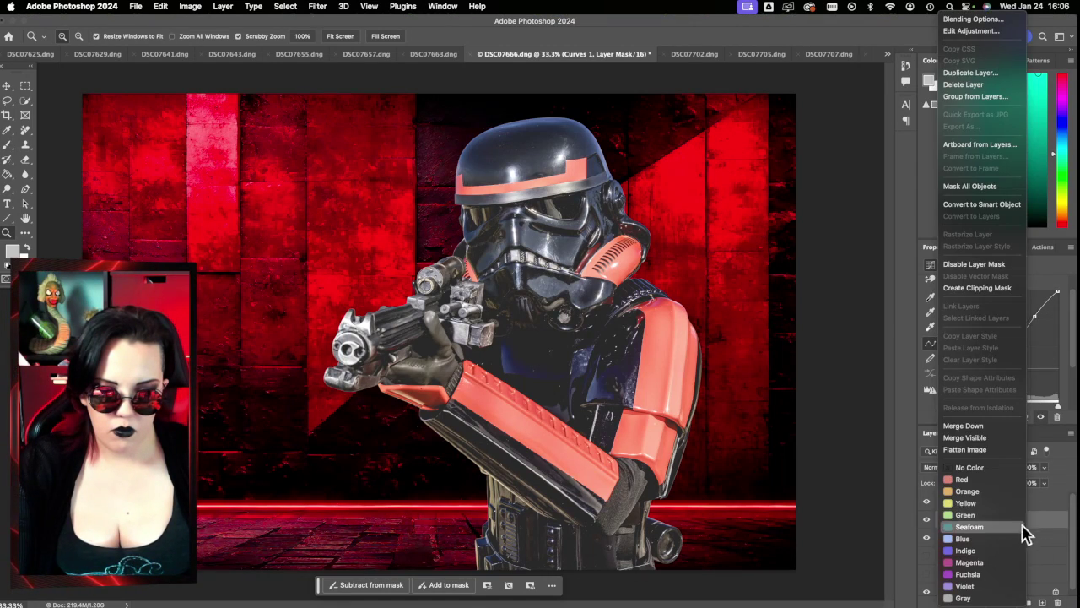
pyautogui.click(1002, 289)
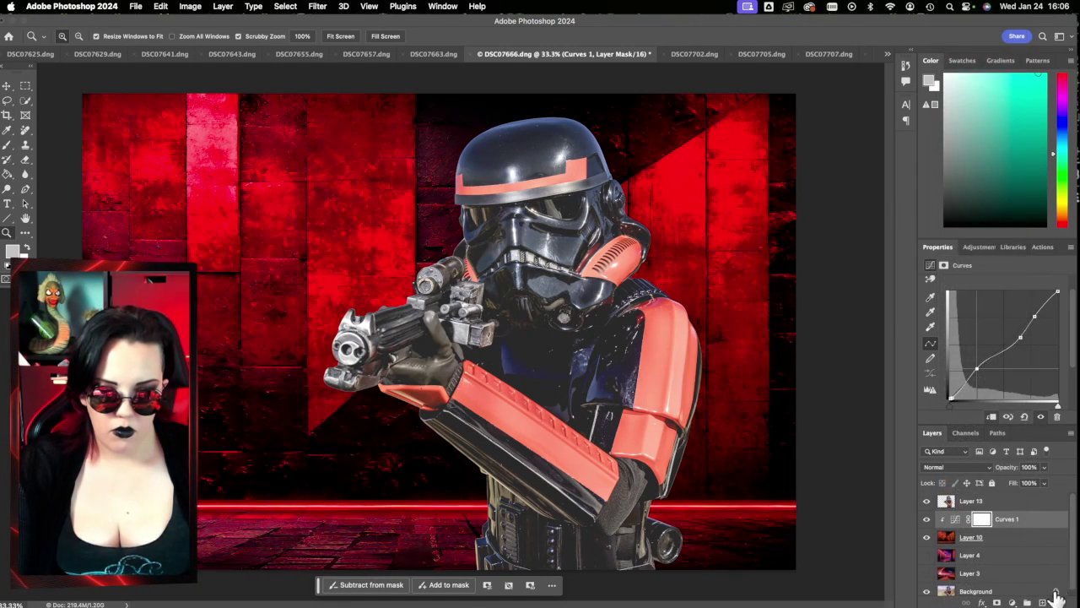
# Step: Try muting the backdrop with a Vibrance adjustment at vibrance -95 and saturation -73, and delete that adjustment
pyautogui.click(1021, 602)
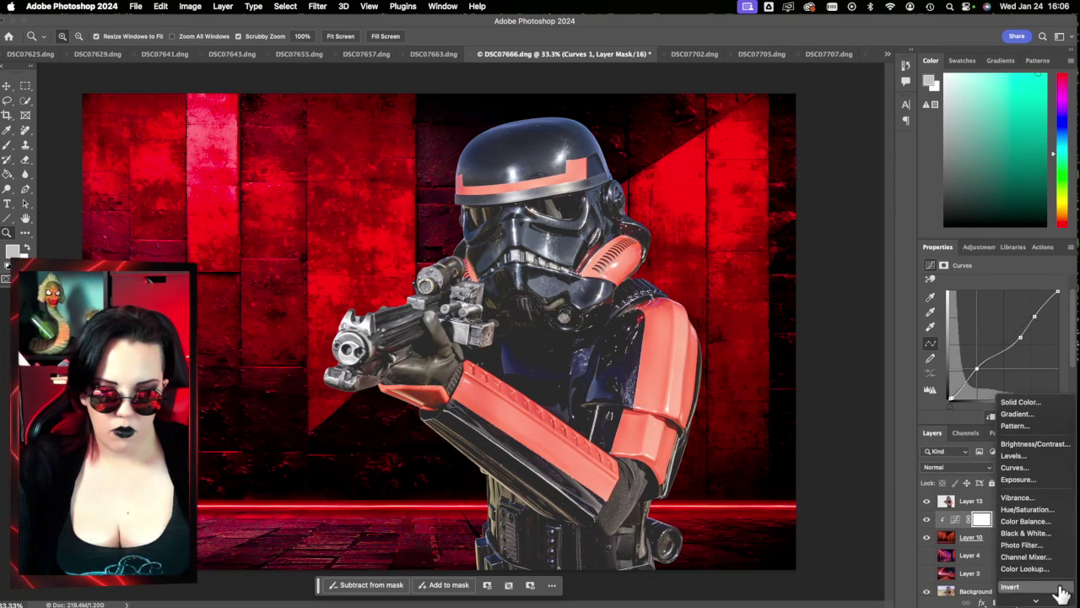
pyautogui.click(1054, 498)
pyautogui.moveTo(993, 303); pyautogui.dragTo(1070, 310)
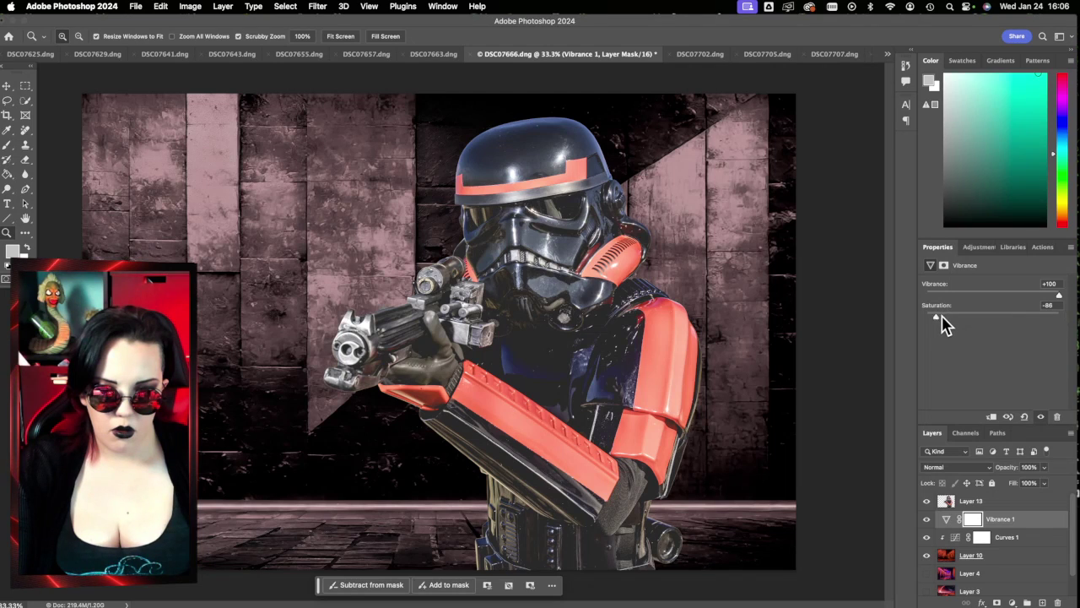
pyautogui.moveTo(961, 318); pyautogui.dragTo(962, 318)
pyautogui.moveTo(1066, 294); pyautogui.dragTo(929, 296)
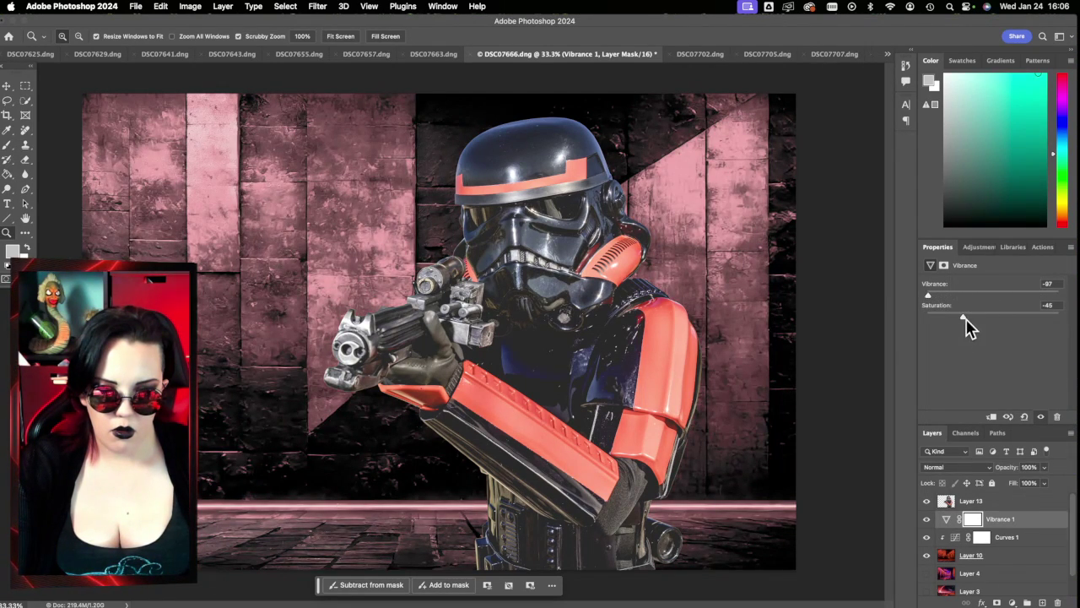
pyautogui.moveTo(992, 319); pyautogui.dragTo(931, 297)
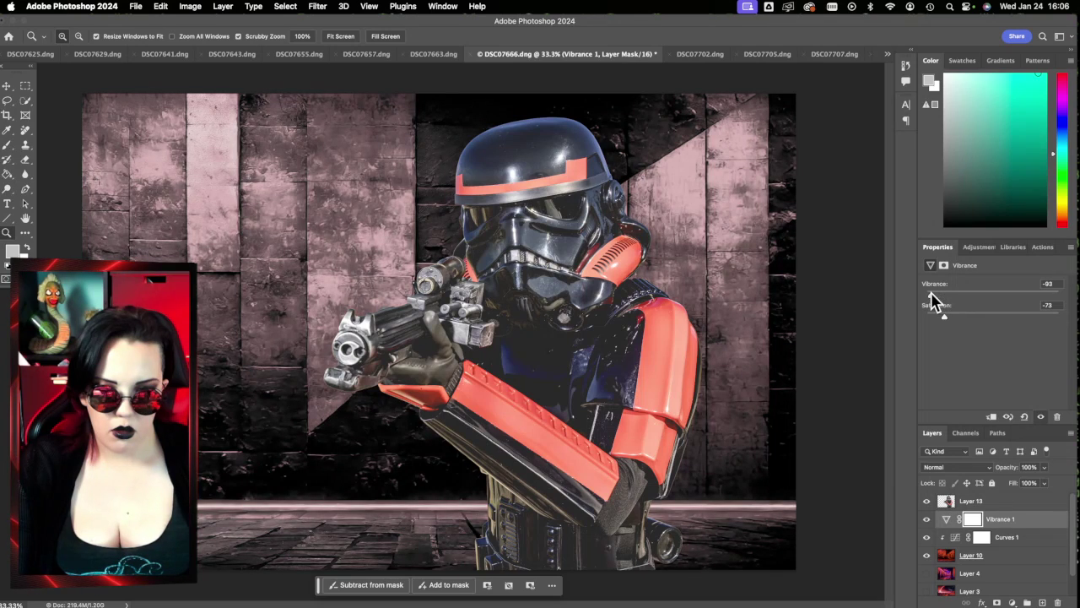
pyautogui.moveTo(1041, 522); pyautogui.dragTo(1057, 602)
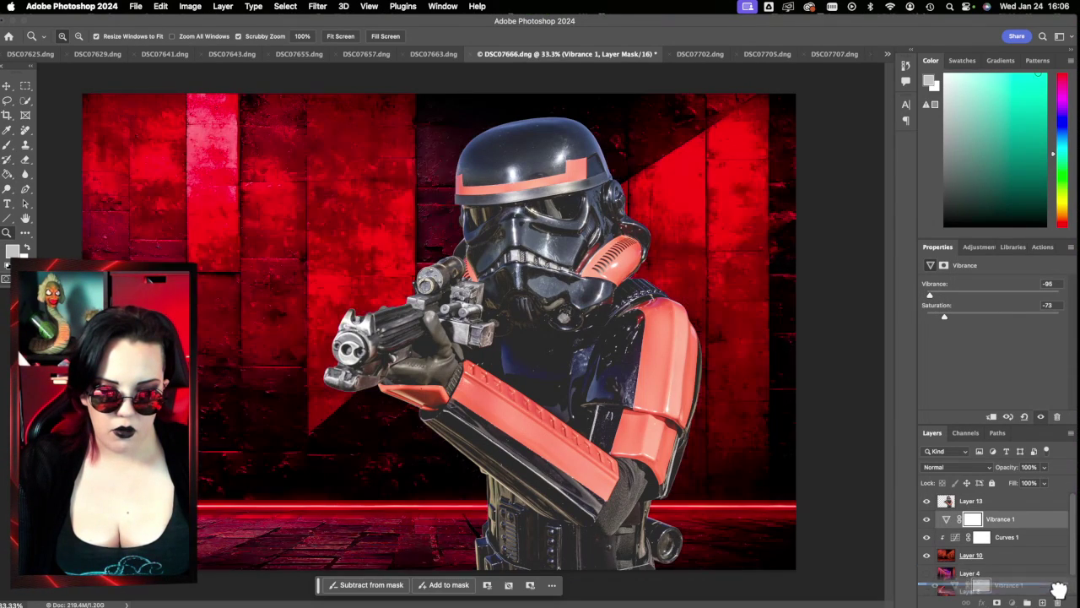
# Step: Add a Hue/Saturation adjustment above Curves 1 with hue +7 and saturation -29
pyautogui.click(1010, 602)
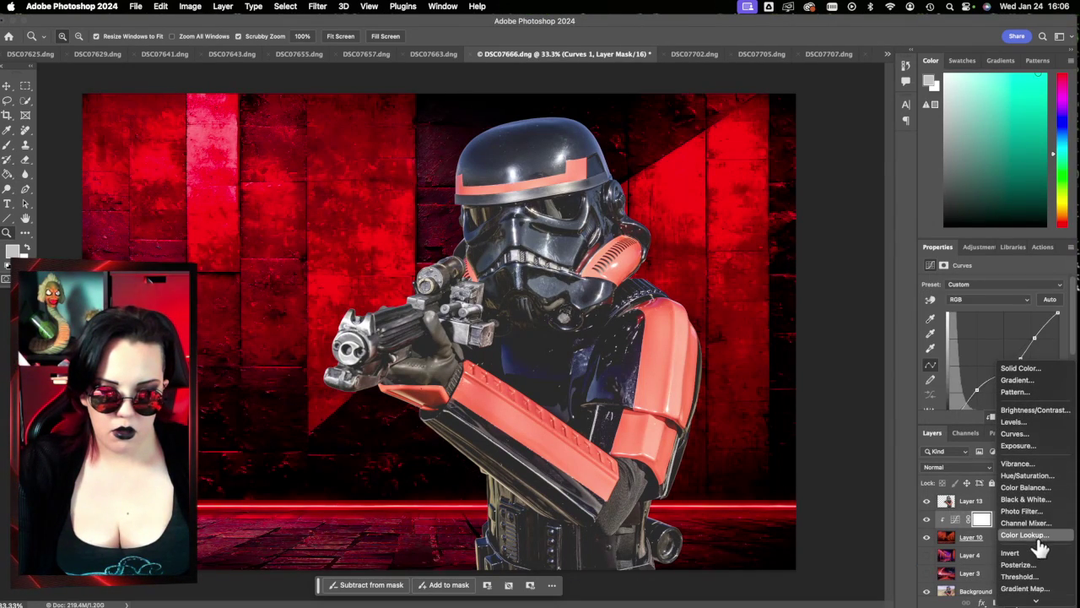
pyautogui.click(1023, 476)
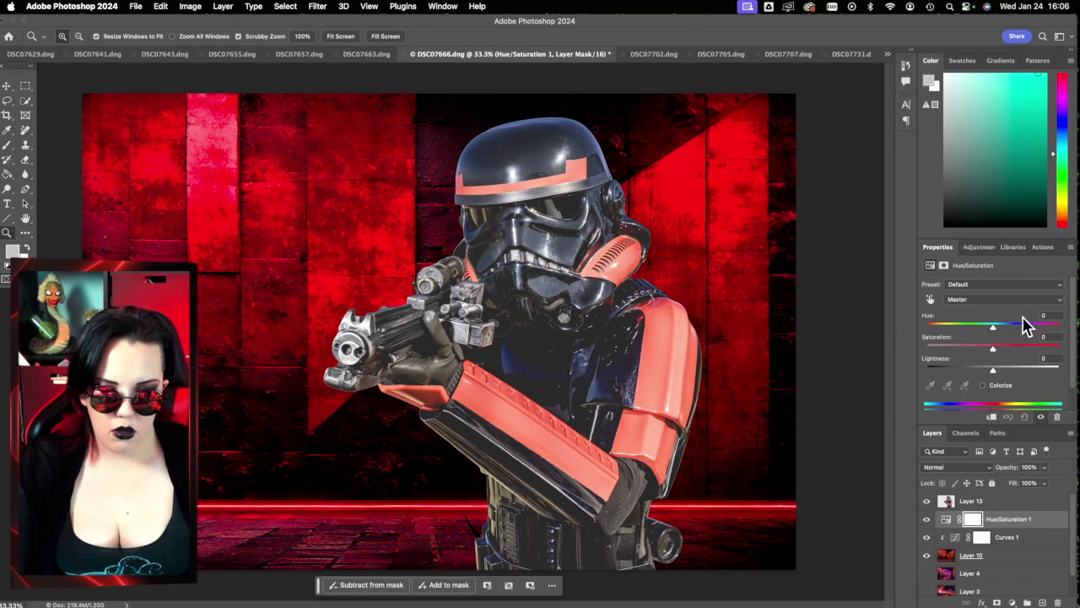
pyautogui.moveTo(994, 330); pyautogui.dragTo(1012, 336)
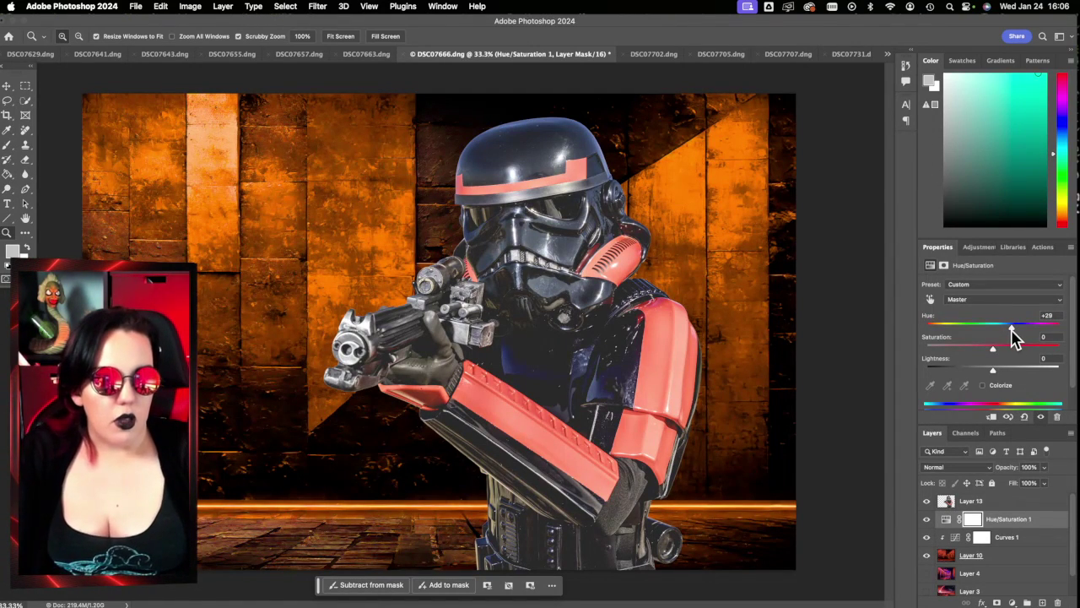
pyautogui.moveTo(1013, 336)
pyautogui.mouseDown()
pyautogui.moveTo(996, 357)
pyautogui.moveTo(962, 352)
pyautogui.moveTo(977, 357)
pyautogui.moveTo(966, 356)
pyautogui.moveTo(1022, 335)
pyautogui.moveTo(1003, 333)
pyautogui.moveTo(1065, 345)
pyautogui.moveTo(995, 333)
pyautogui.moveTo(945, 345)
pyautogui.moveTo(1032, 345)
pyautogui.moveTo(991, 340)
pyautogui.moveTo(1019, 344)
pyautogui.moveTo(1001, 340)
pyautogui.mouseUp()
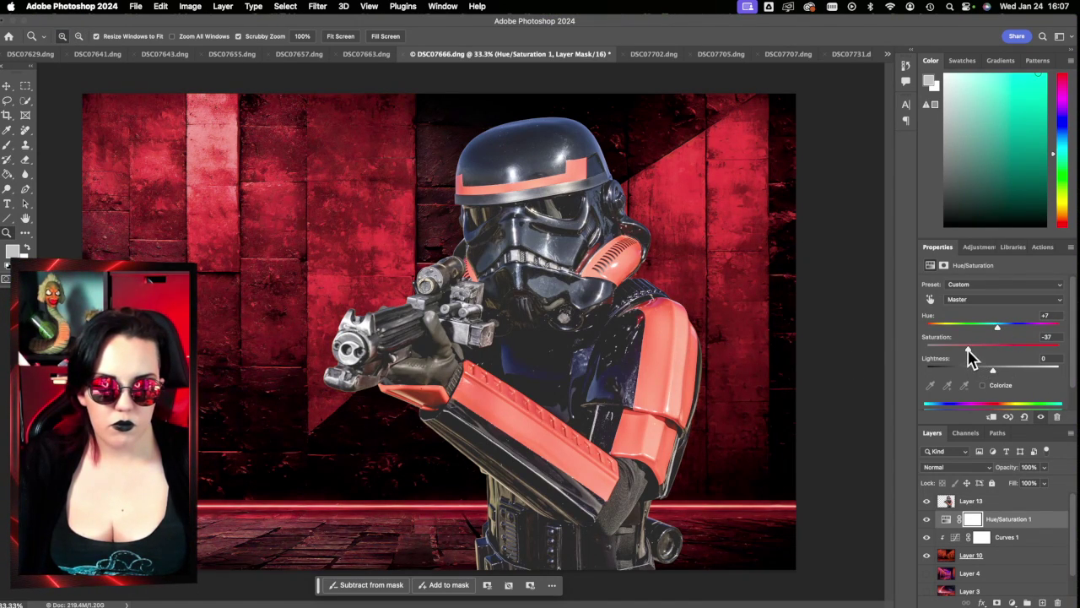
pyautogui.moveTo(963, 351); pyautogui.dragTo(996, 379)
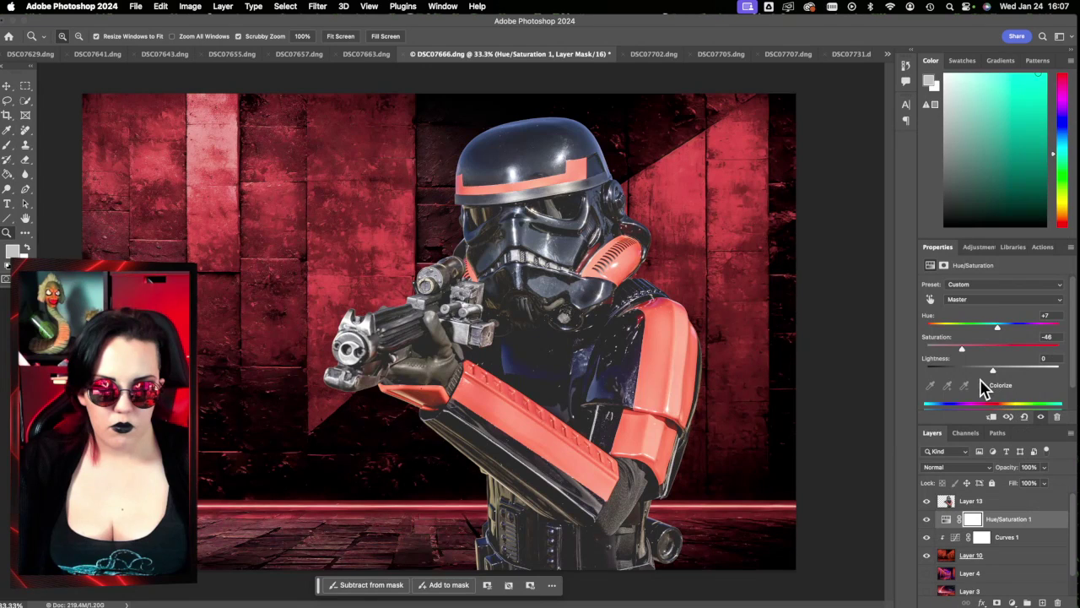
pyautogui.moveTo(954, 355); pyautogui.dragTo(979, 363)
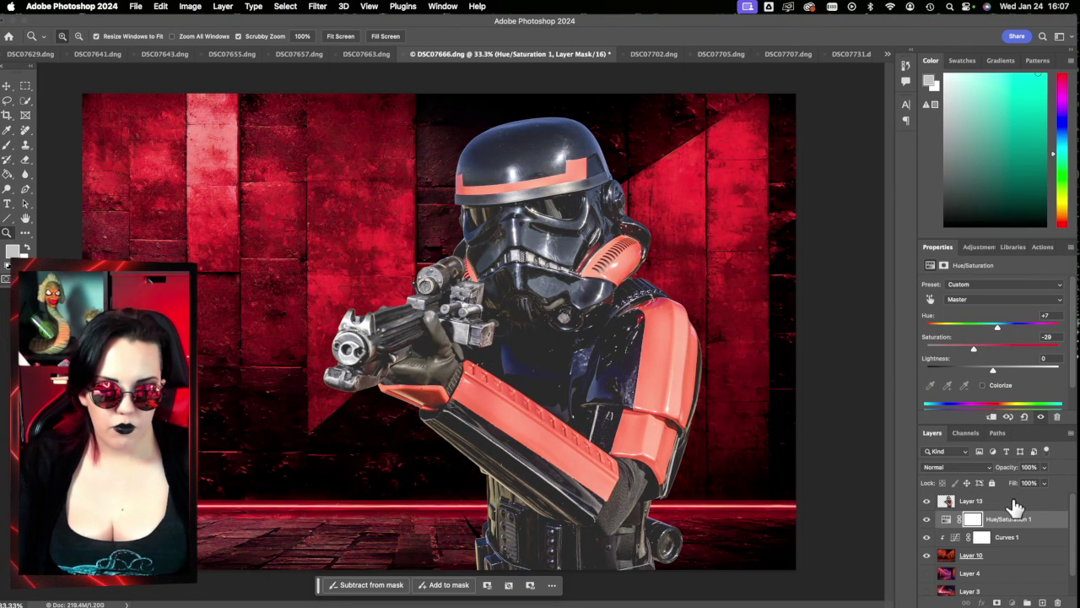
# Step: Add a Vibrance adjustment above Hue/Saturation 1 with vibrance -22 and saturation -24, and select Layer 13
pyautogui.click(1017, 504)
pyautogui.click(1017, 539)
pyautogui.click(1017, 520)
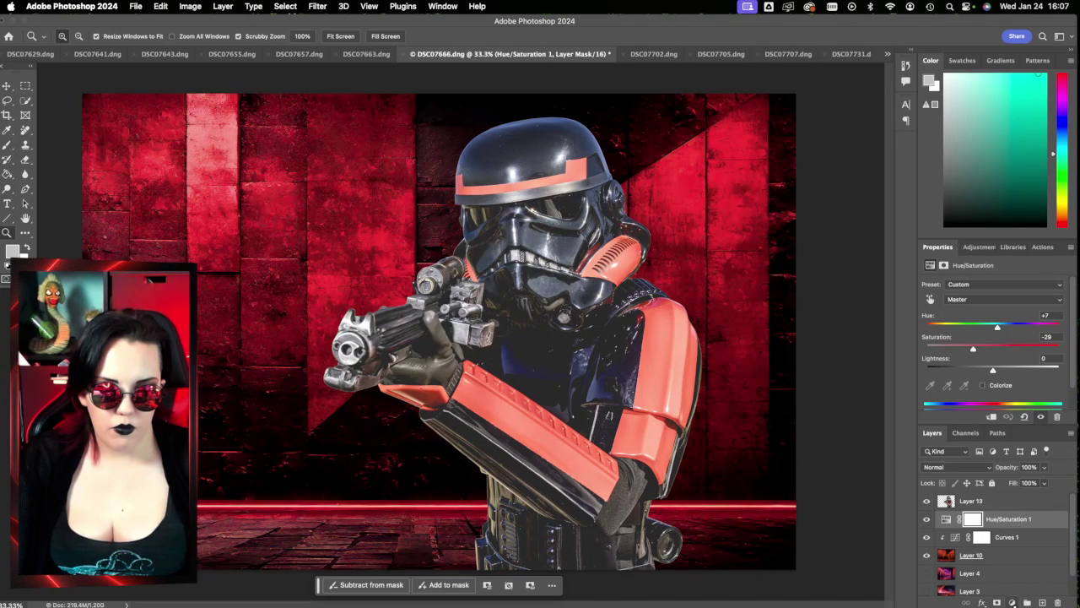
pyautogui.click(1012, 603)
pyautogui.click(1015, 463)
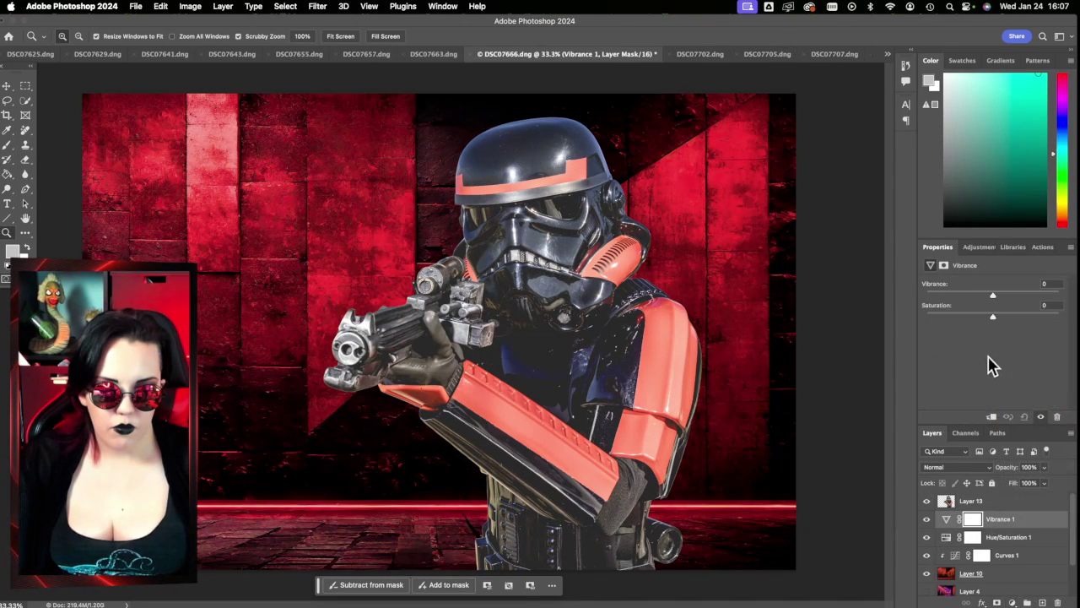
pyautogui.moveTo(992, 317)
pyautogui.mouseDown()
pyautogui.moveTo(963, 318)
pyautogui.moveTo(992, 334)
pyautogui.moveTo(976, 331)
pyautogui.moveTo(1001, 301)
pyautogui.moveTo(974, 301)
pyautogui.moveTo(1046, 310)
pyautogui.moveTo(972, 308)
pyautogui.moveTo(987, 312)
pyautogui.mouseUp()
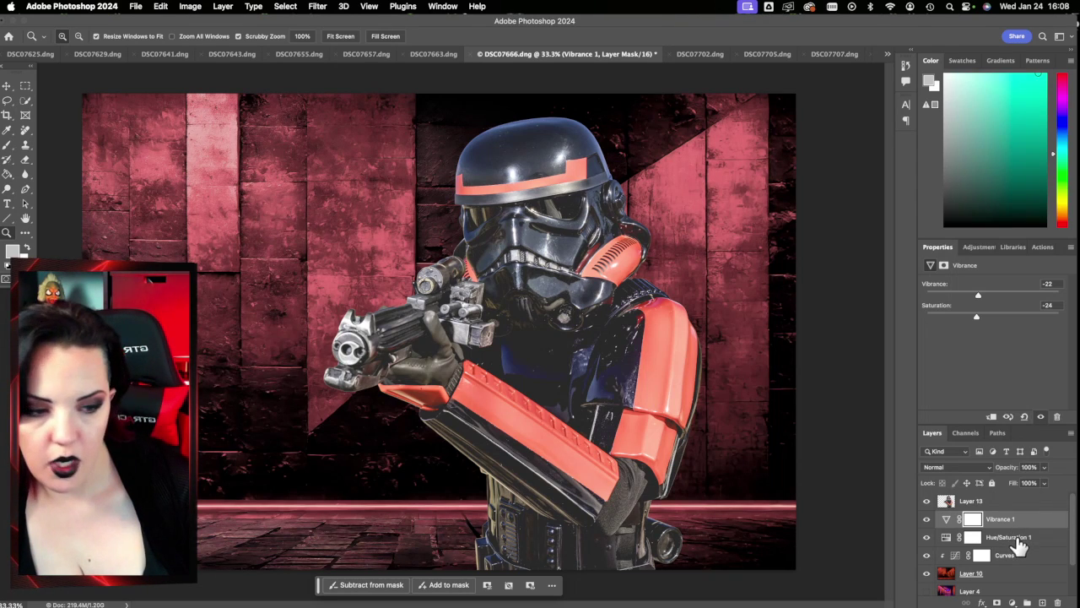
pyautogui.click(1017, 505)
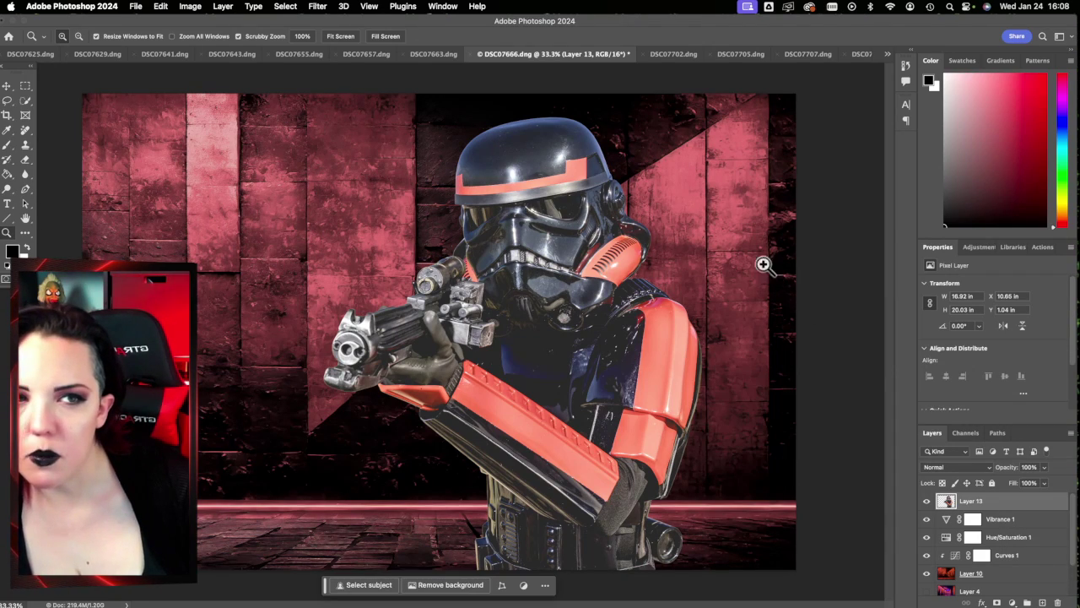
# Step: Switch to Finder, browse the RED&BLACK images for the grungy futuristic wall 48757.jpg, and view it in Preview to check its original colors
pyautogui.click(15, 24)
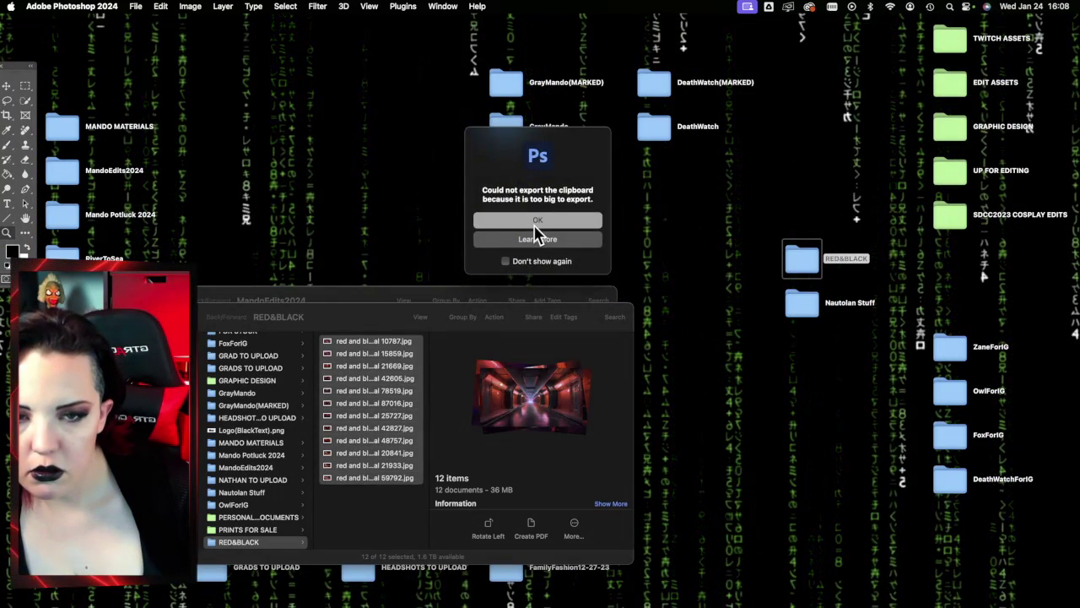
pyautogui.click(535, 220)
pyautogui.click(393, 477)
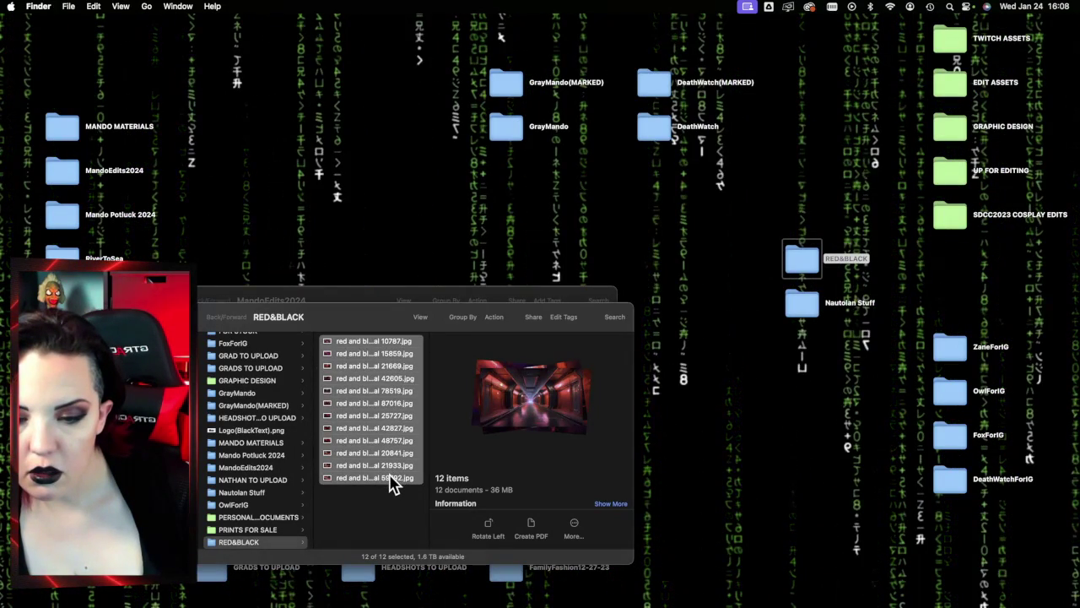
pyautogui.click(393, 478)
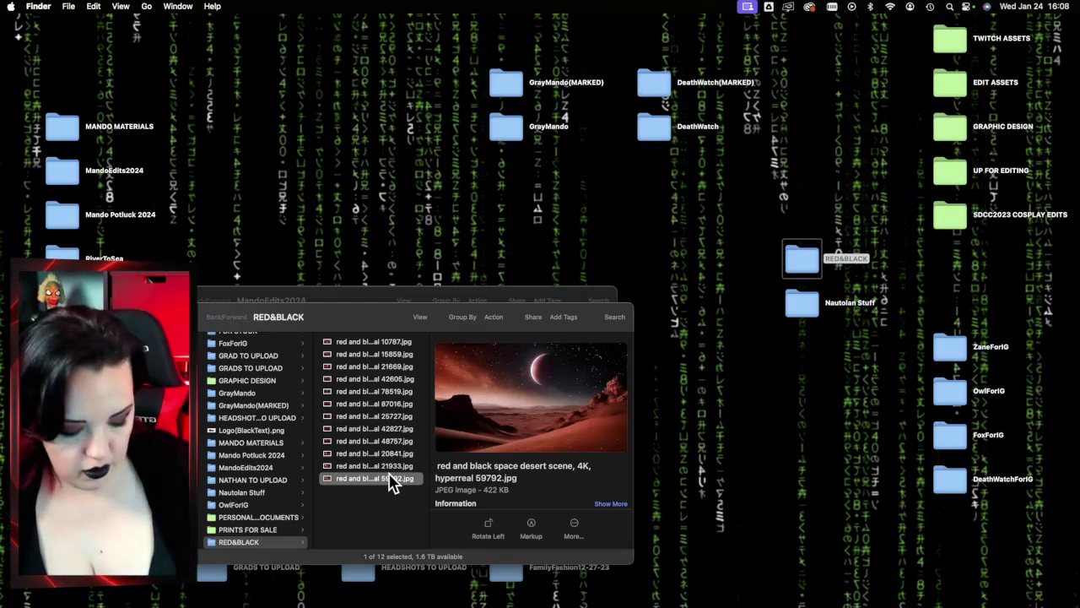
pyautogui.press('Up')
pyautogui.press('Up')
pyautogui.press('Up')
pyautogui.press('Up')
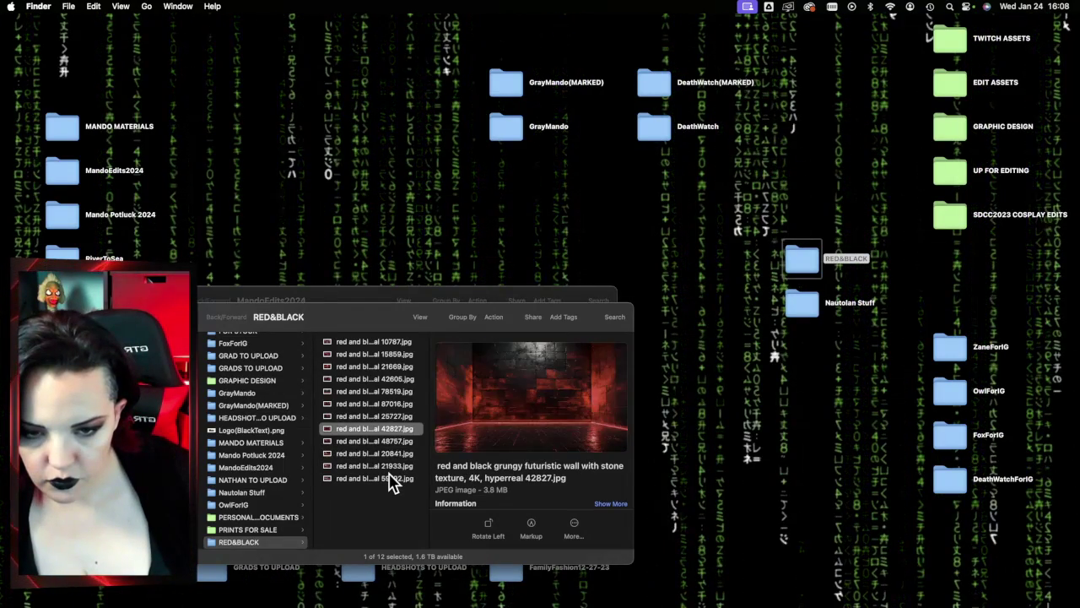
pyautogui.press('Down')
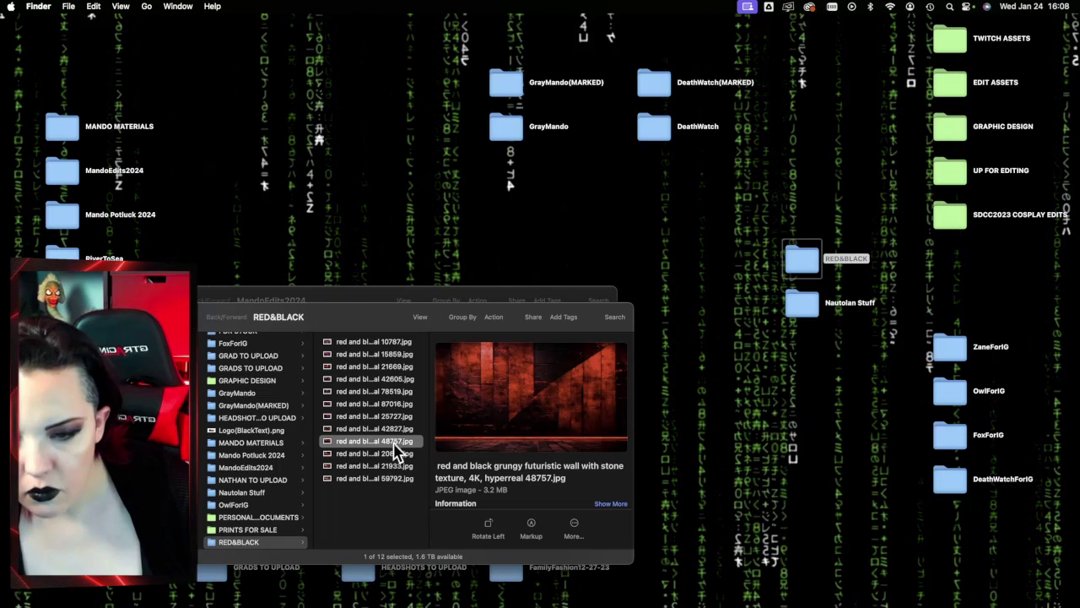
pyautogui.press('super+o')
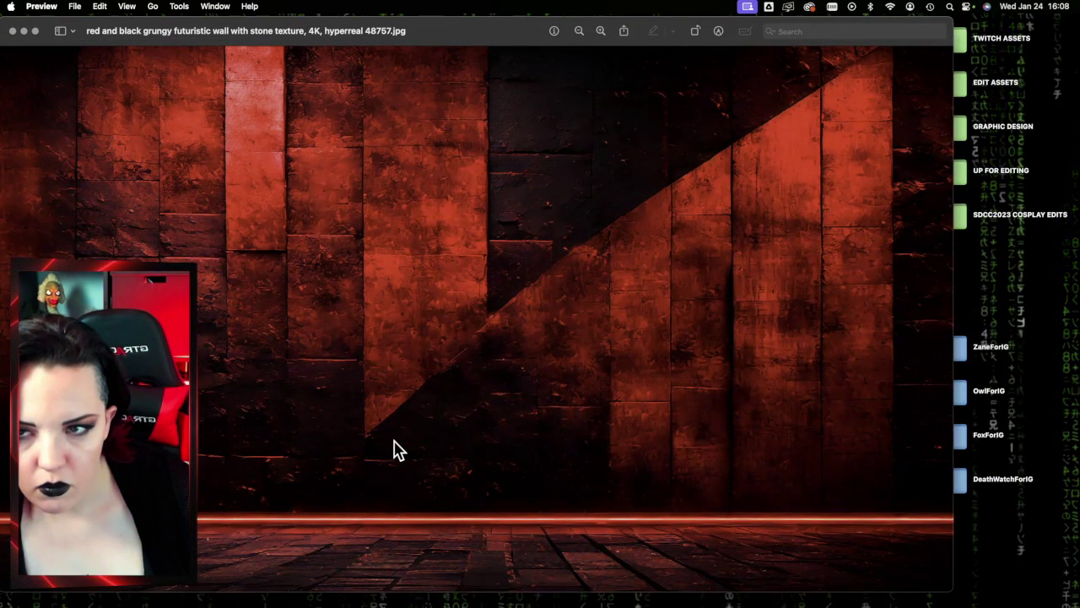
pyautogui.click(13, 31)
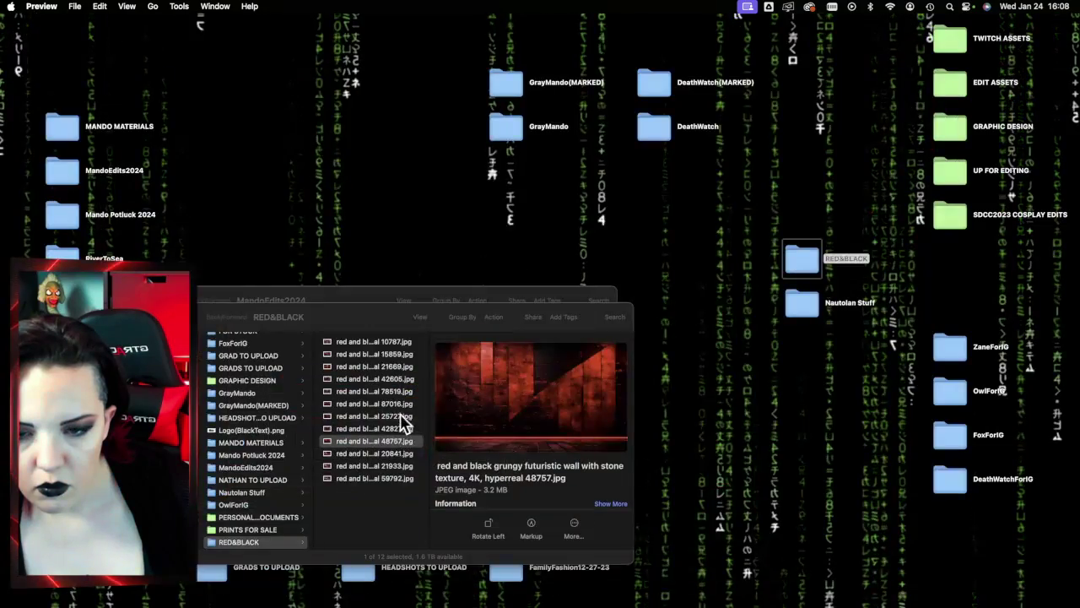
# Step: Open the grungy futuristic wall image 48757.jpg in Photoshop and copy its entire canvas
pyautogui.moveTo(1074, 359); pyautogui.dragTo(1055, 248)
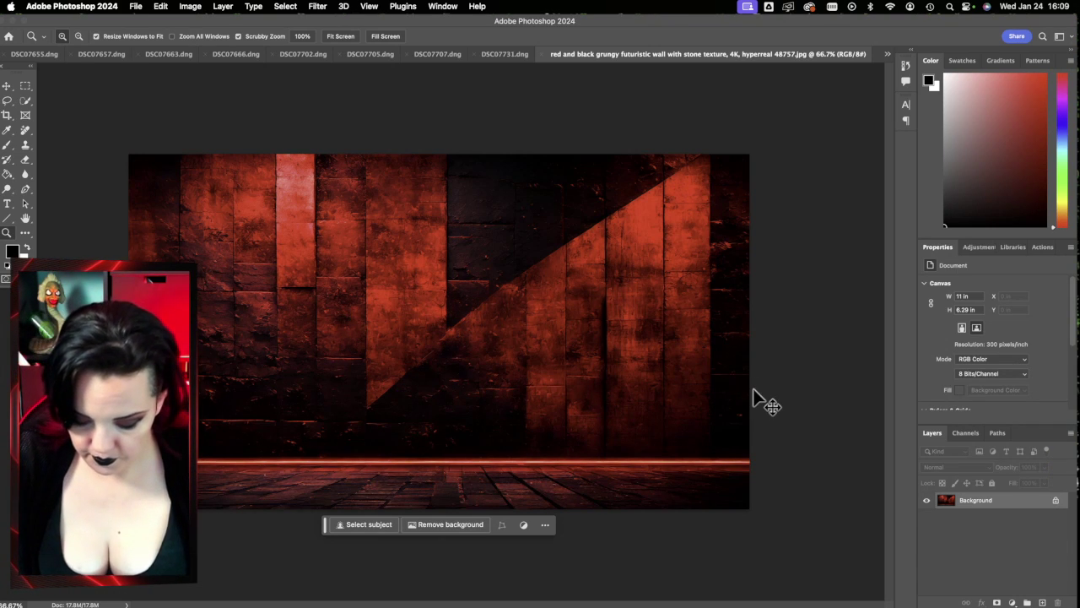
pyautogui.press('super+a')
pyautogui.press('super+c')
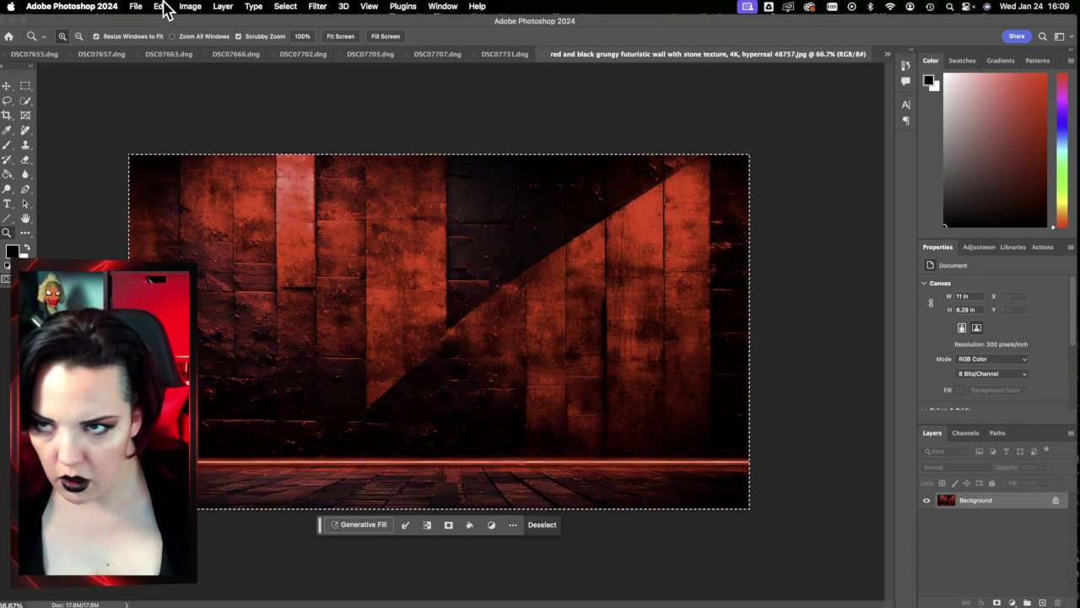
# Step: Convert the grungy wall image's color profile to ProPhoto RGB
pyautogui.click(137, 7)
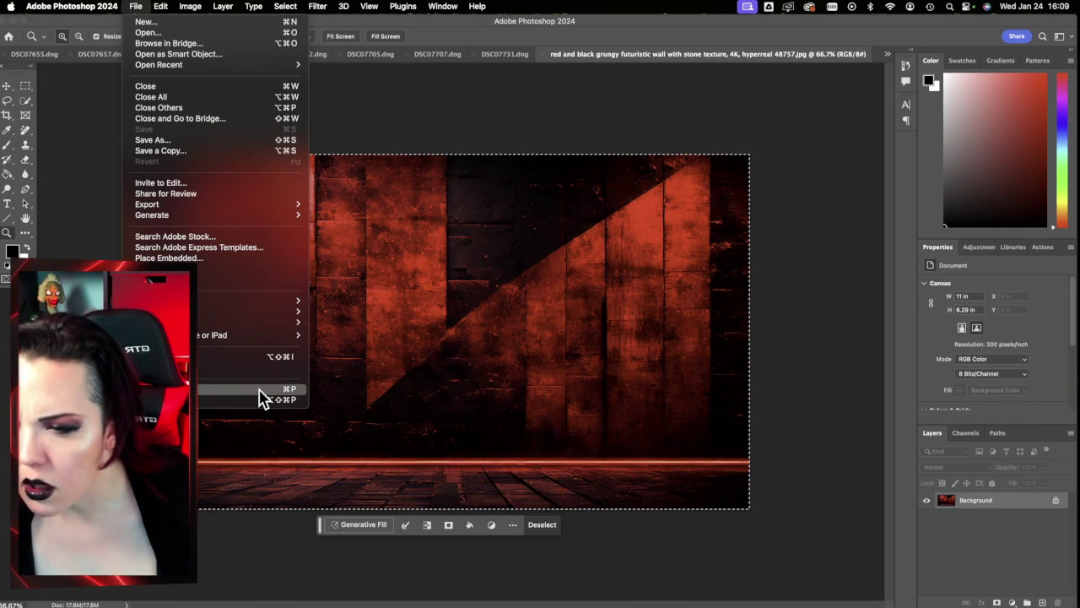
pyautogui.moveTo(173, 9)
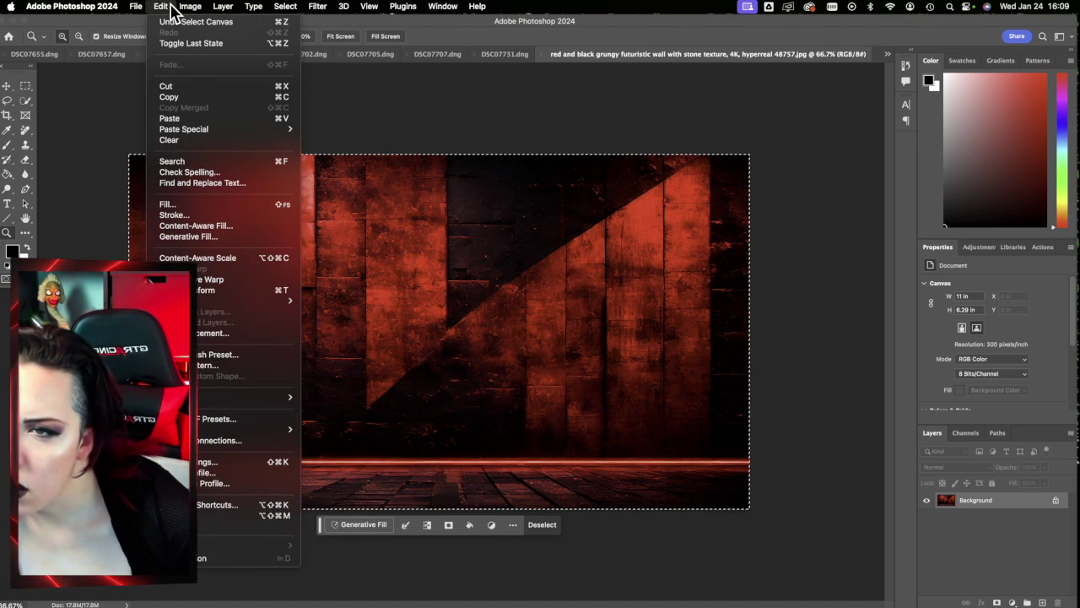
pyautogui.click(228, 485)
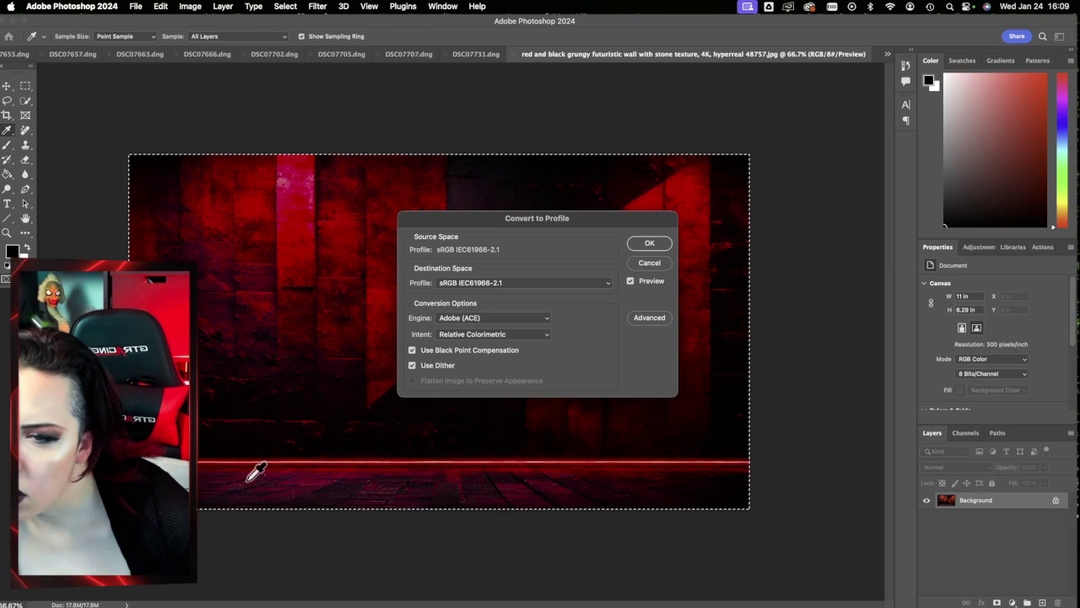
pyautogui.click(534, 287)
pyautogui.click(532, 270)
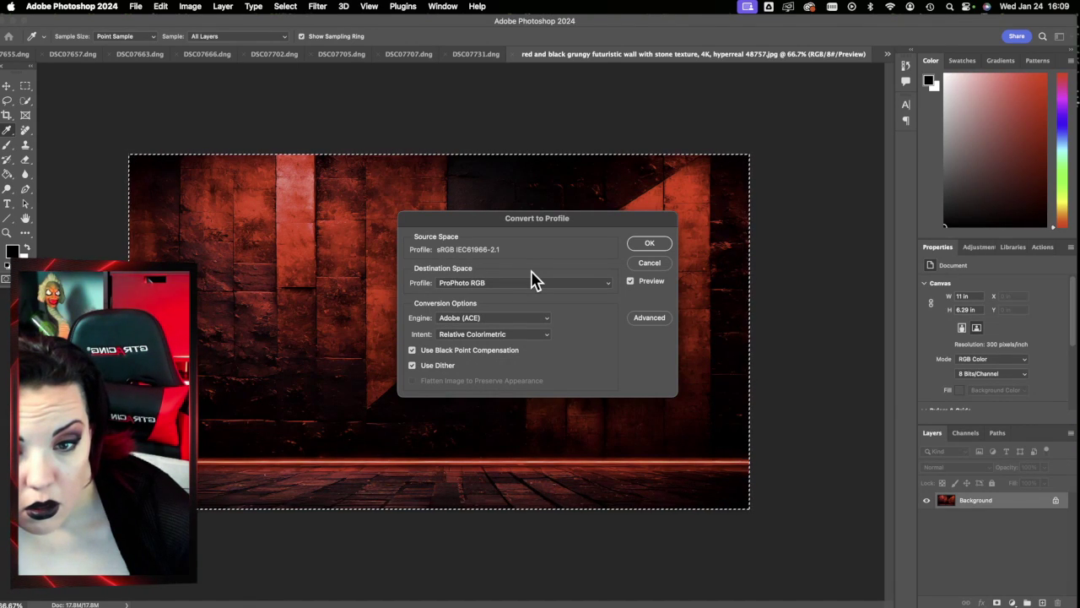
pyautogui.click(650, 243)
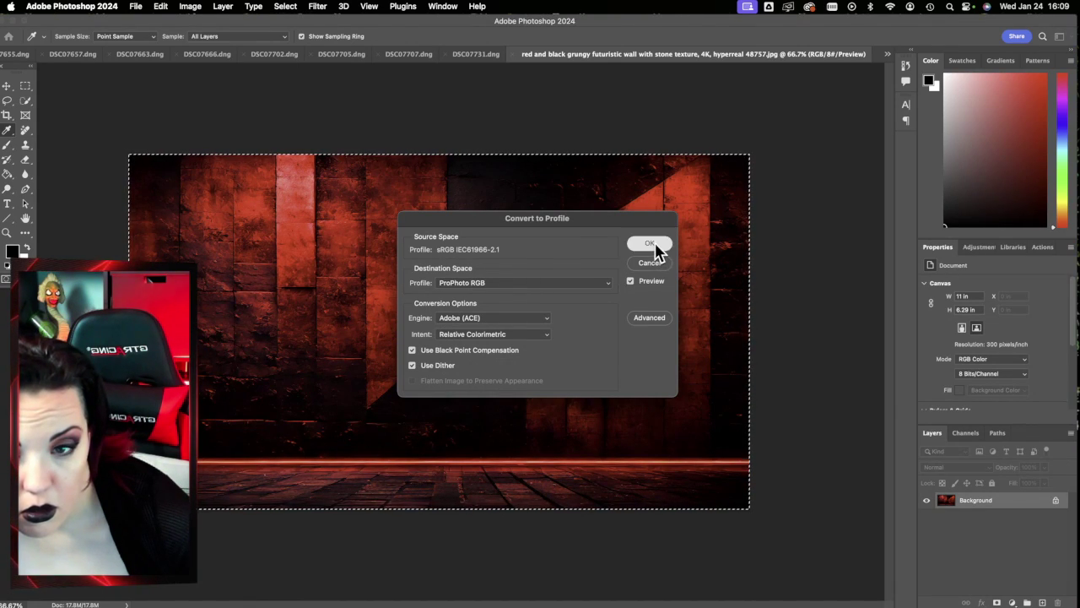
# Step: Copy the entire converted wall canvas and paste it into DSC07666.dng between Layer 13 and Vibrance 1
pyautogui.press('z')
pyautogui.press('v')
pyautogui.press('super+a')
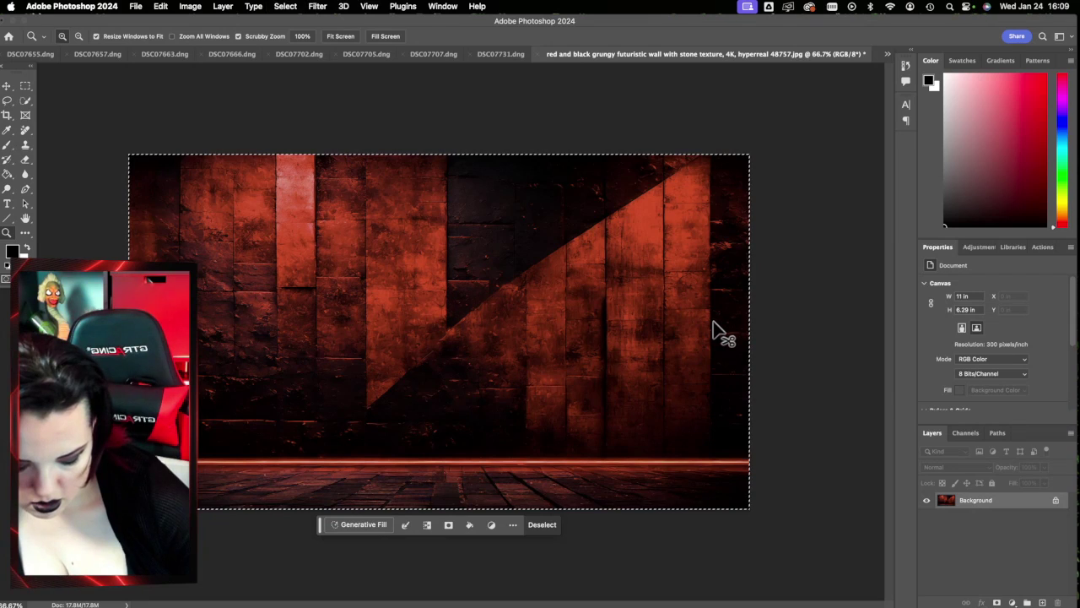
pyautogui.press('super+c')
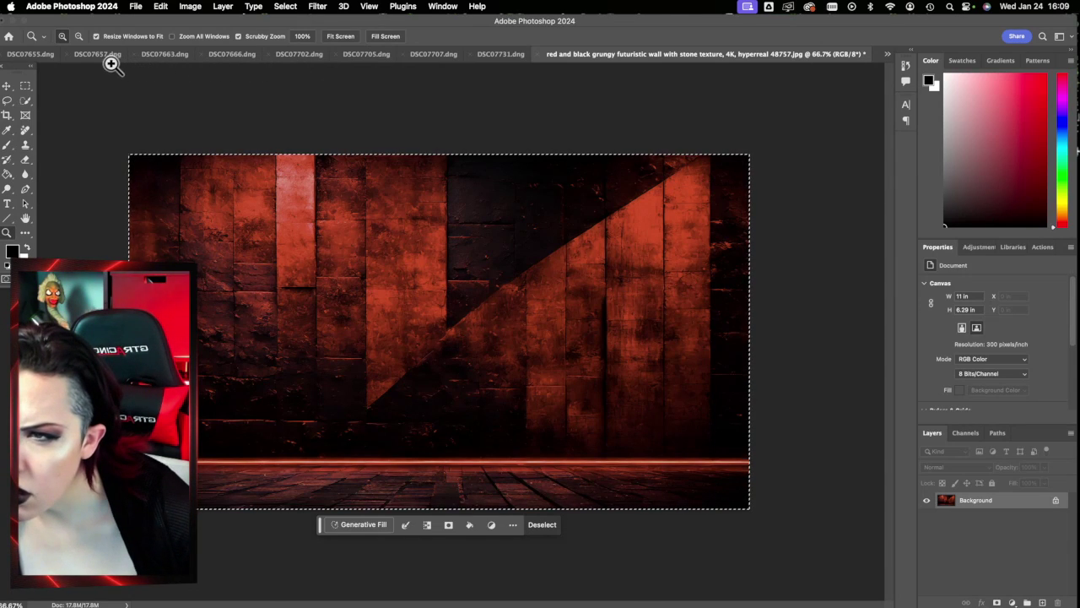
pyautogui.click(236, 58)
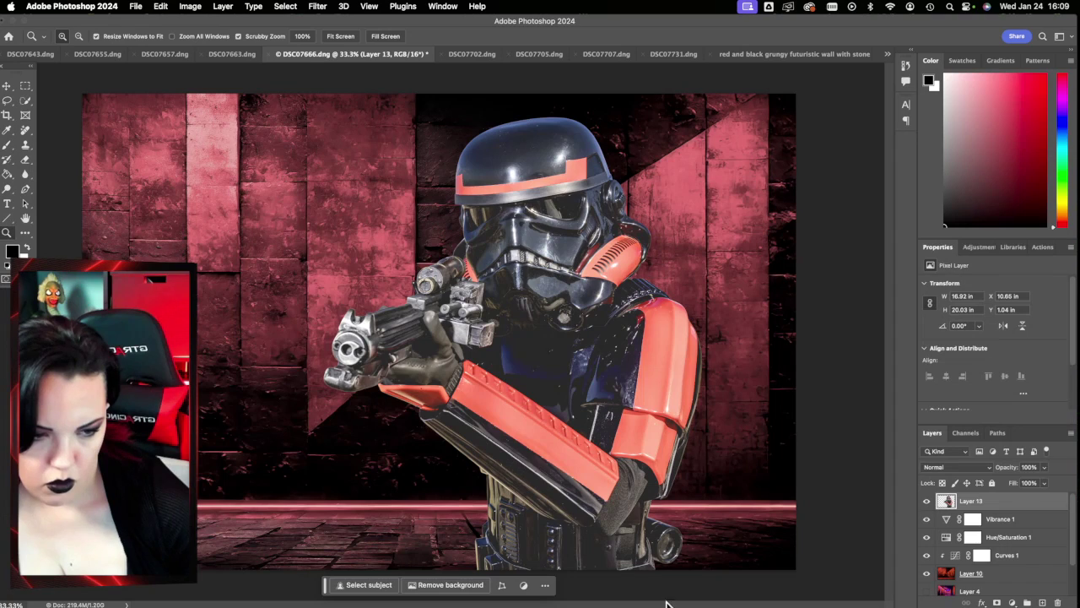
pyautogui.click(1006, 574)
pyautogui.press('super+v')
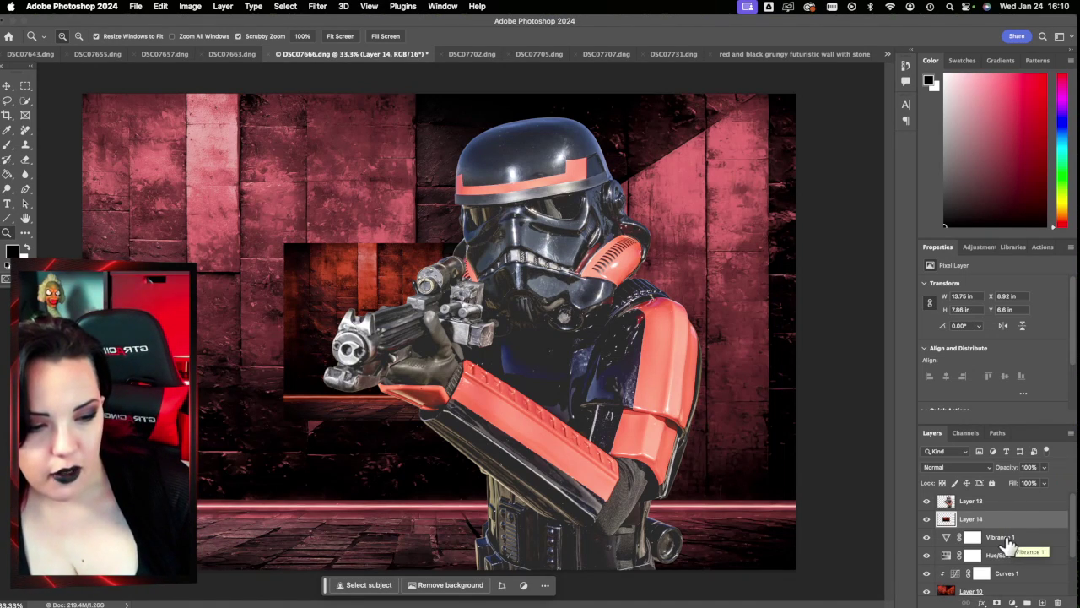
# Step: Examine the layer stack from the pasted wall layer down to the Background
pyautogui.scroll(-3, 1000, 549)
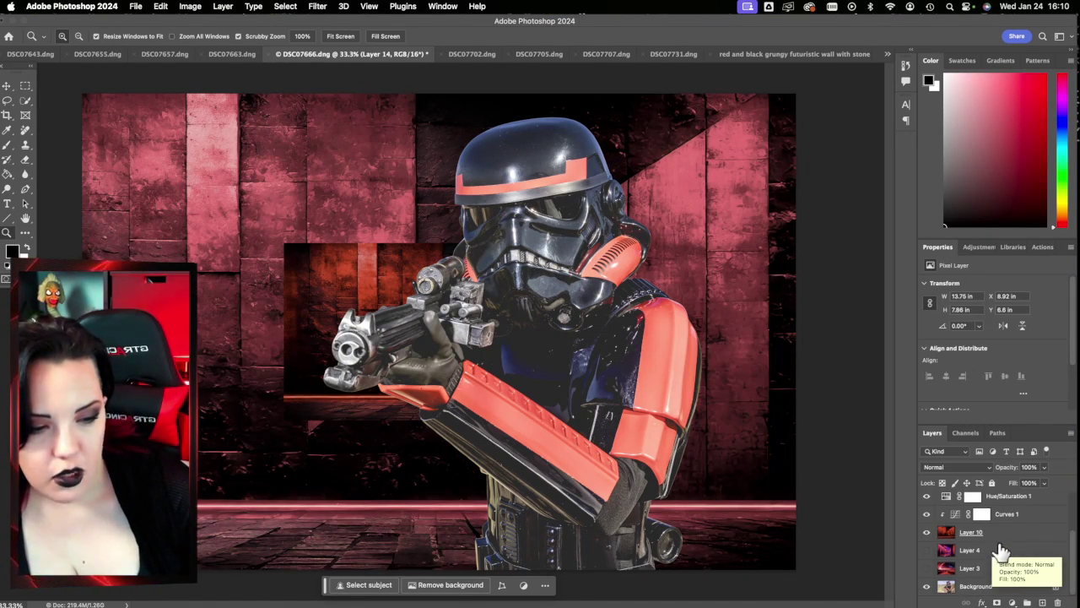
pyautogui.scroll(3, 1002, 550)
pyautogui.scroll(-3, 1002, 550)
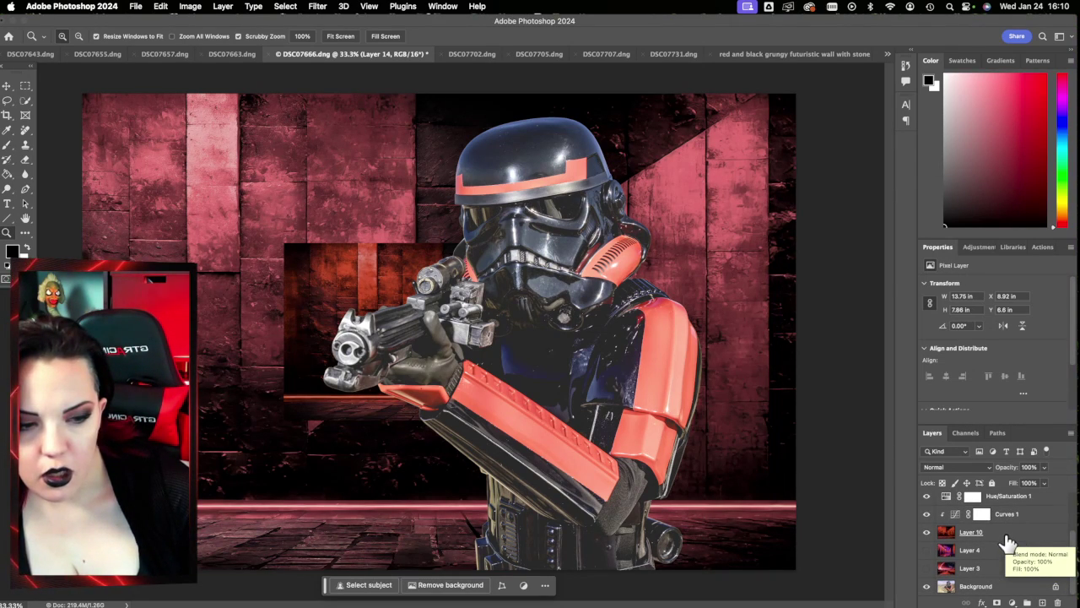
pyautogui.click(1006, 538)
pyautogui.scroll(1, 1008, 548)
pyautogui.scroll(-1, 1011, 557)
pyautogui.scroll(3, 1012, 560)
pyautogui.click(994, 522)
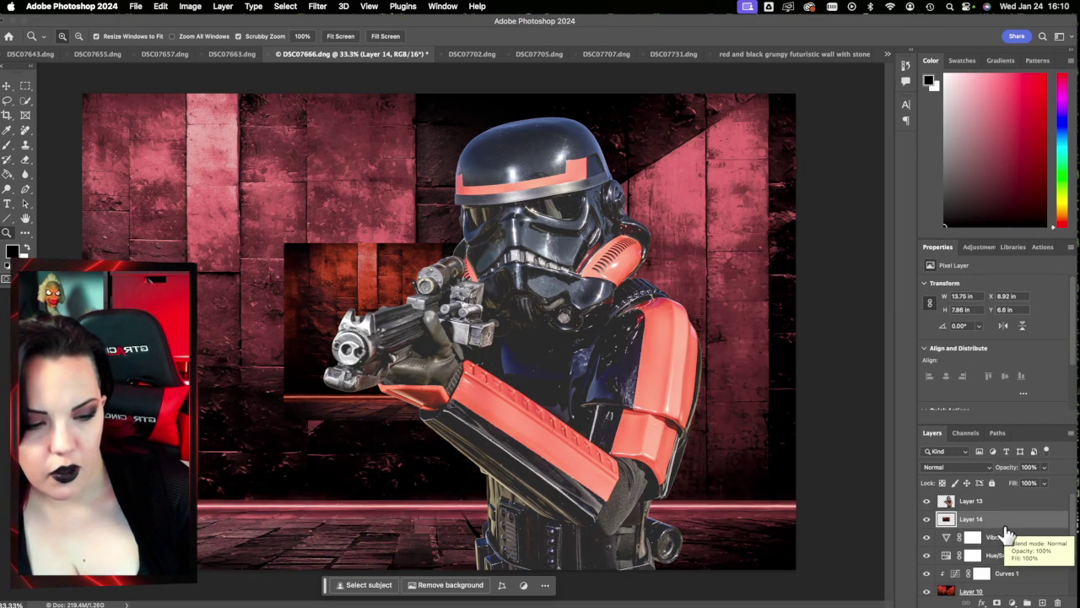
pyautogui.press('super+t')
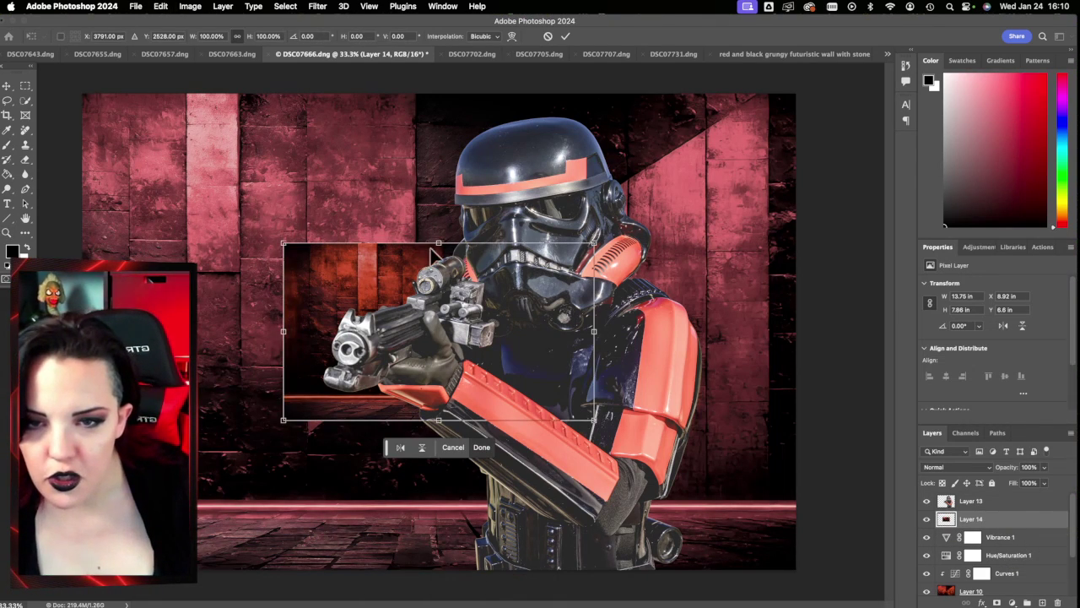
pyautogui.moveTo(440, 243); pyautogui.dragTo(439, 93)
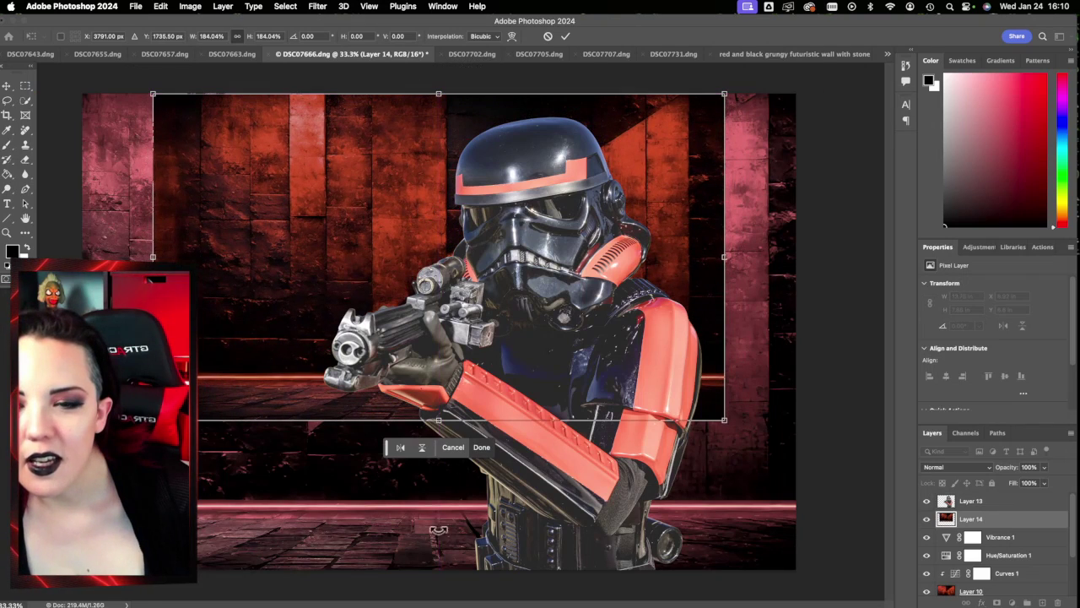
pyautogui.moveTo(439, 417); pyautogui.dragTo(440, 567)
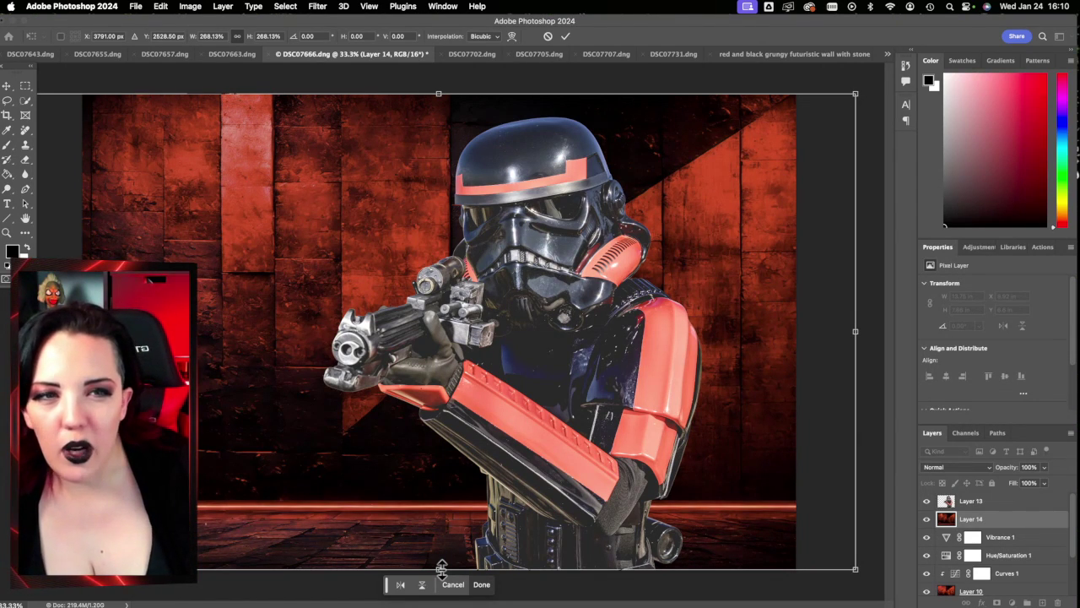
# Step: Check the grungy wall image's source and destination profiles in Convert to Profile, and close the image with its changes saved
pyautogui.click(813, 56)
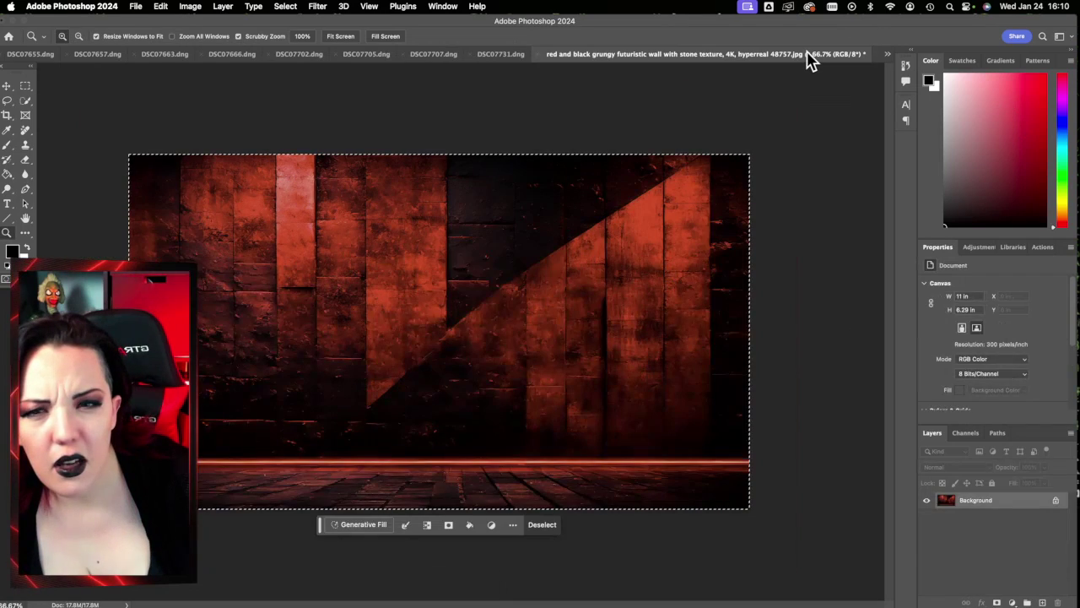
pyautogui.click(137, 7)
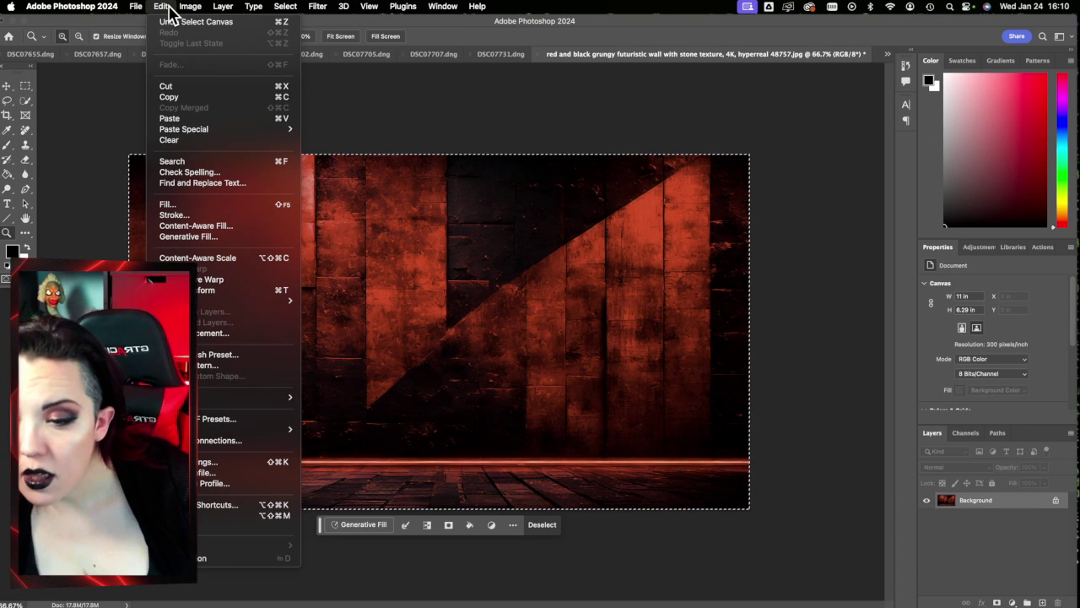
pyautogui.click(212, 483)
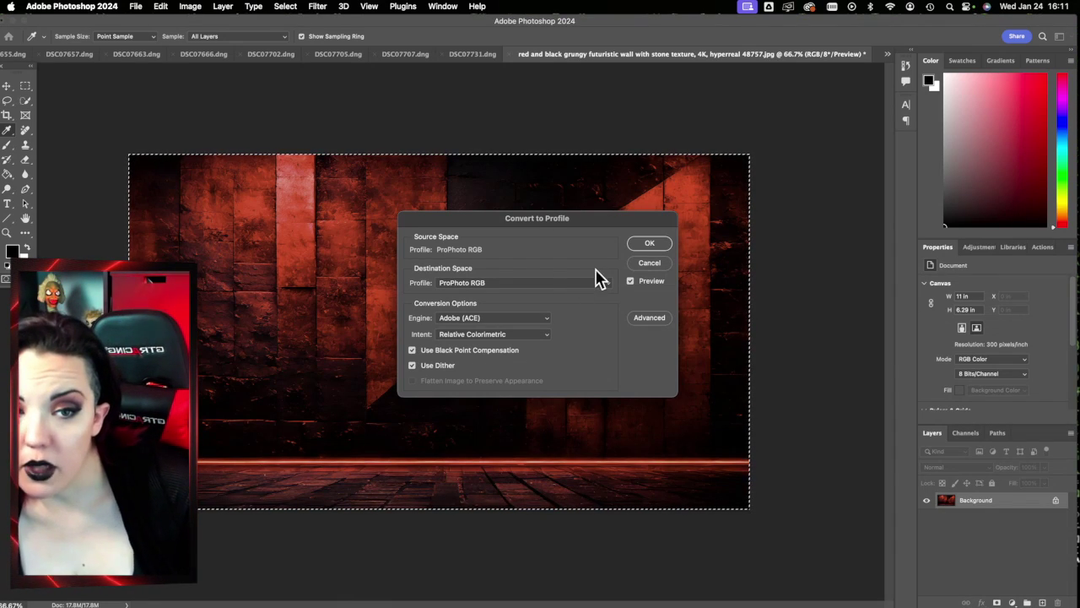
pyautogui.click(649, 244)
pyautogui.press('z')
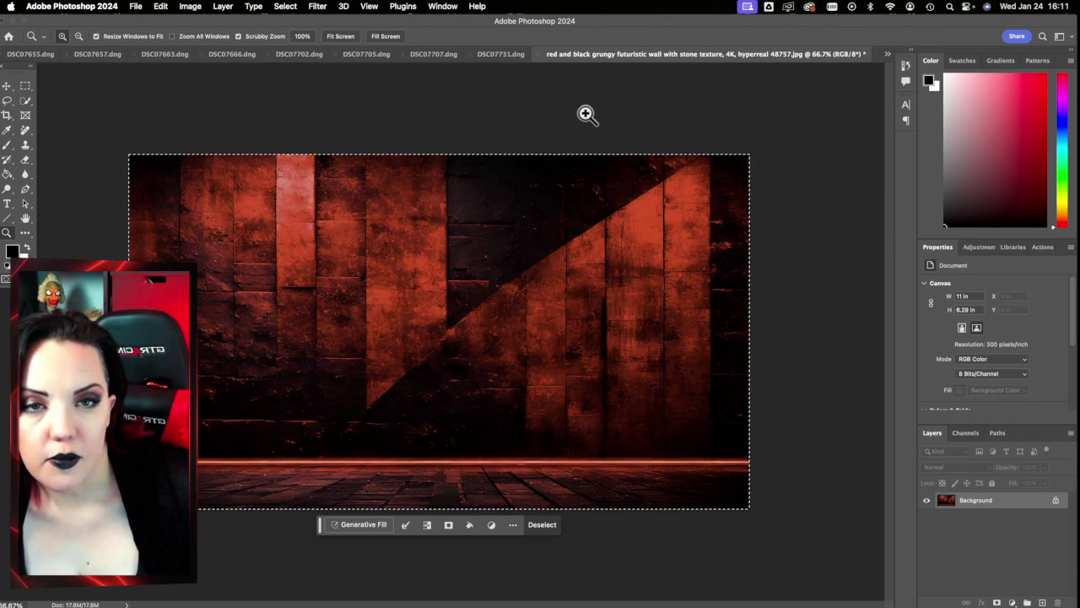
pyautogui.click(539, 55)
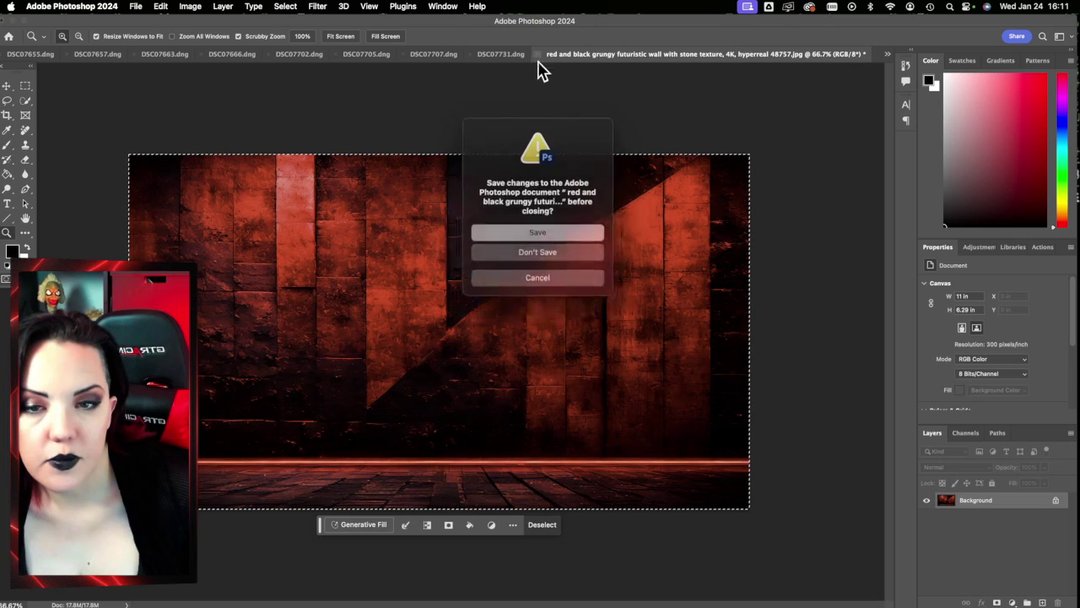
pyautogui.click(542, 236)
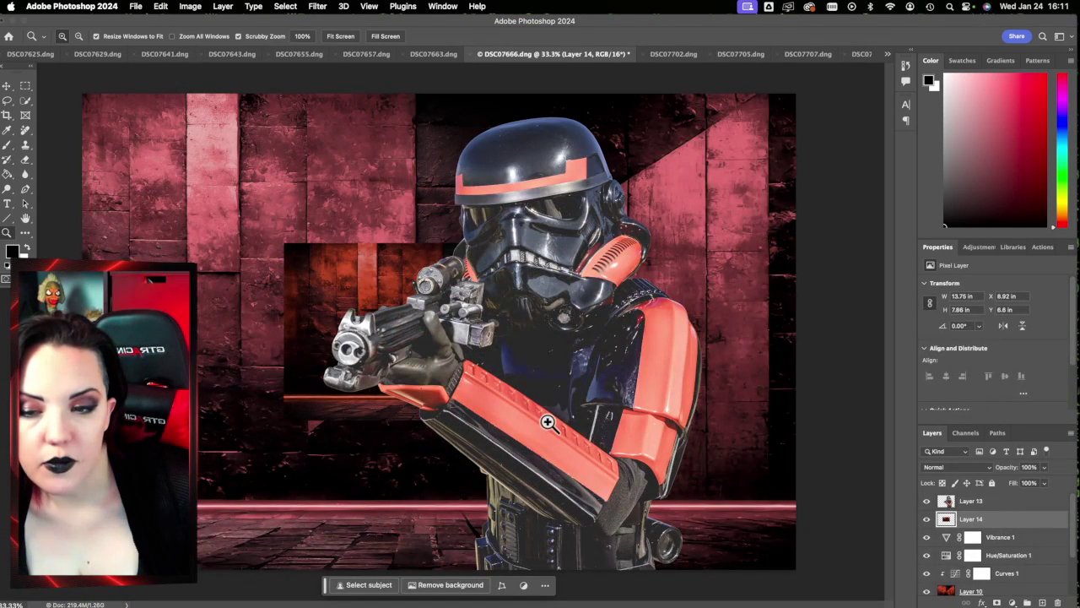
# Step: Scale the pasted wall in Layer 14 to about 268%, filling the canvas height behind the trooper
pyautogui.press('super+t')
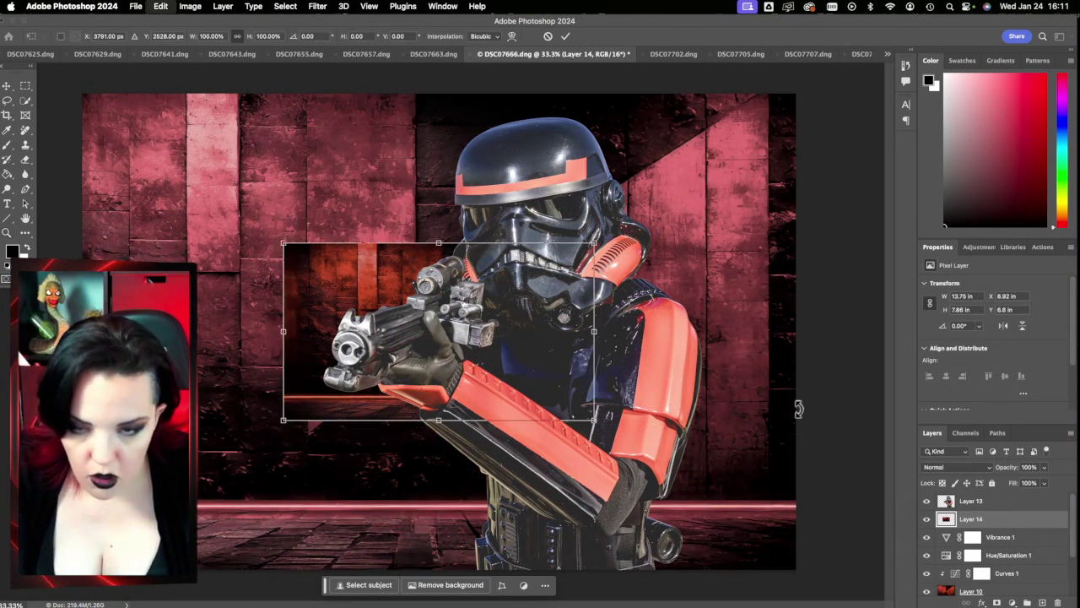
pyautogui.moveTo(439, 243); pyautogui.dragTo(438, 18)
pyautogui.moveTo(474, 229); pyautogui.dragTo(469, 338)
pyautogui.moveTo(441, 166); pyautogui.dragTo(441, 94)
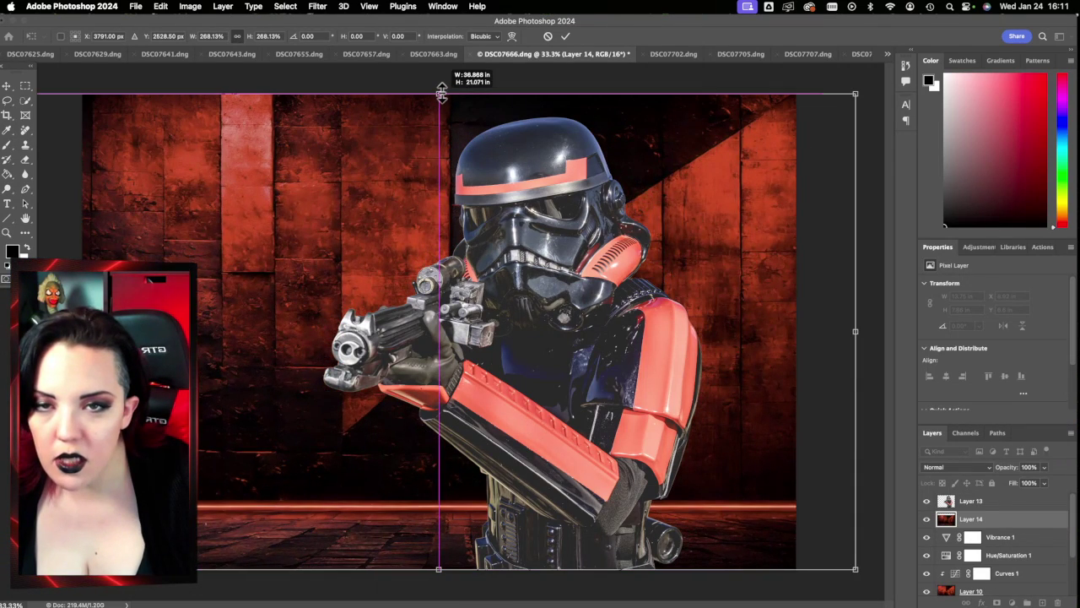
pyautogui.click(568, 37)
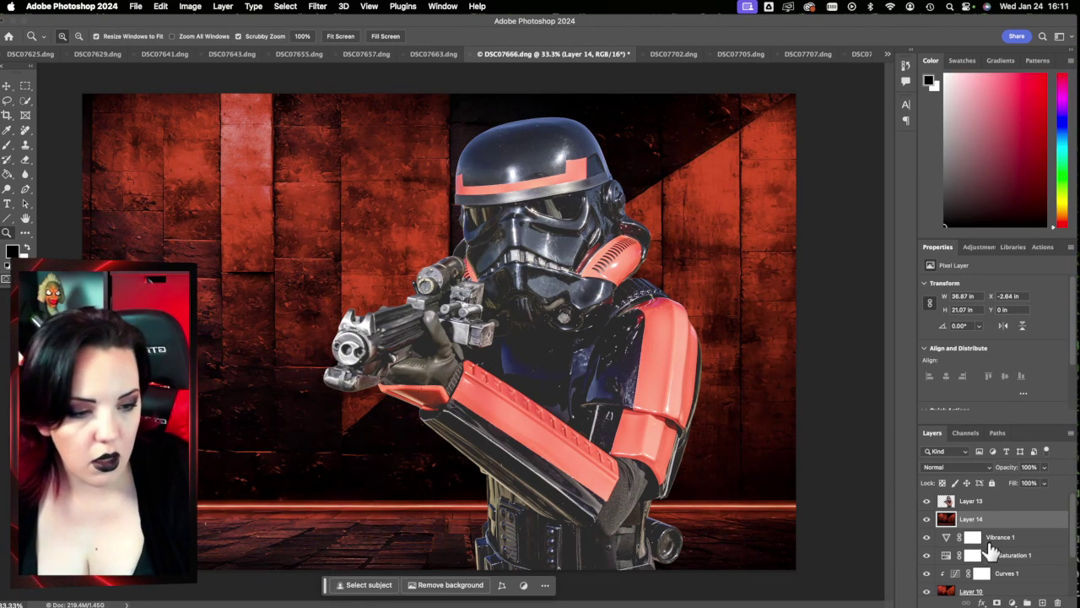
# Step: Delete the old wall in Layer 10 together with its Curves 1, Hue/Saturation 1 and Vibrance 1 adjustments
pyautogui.scroll(-3, 1001, 560)
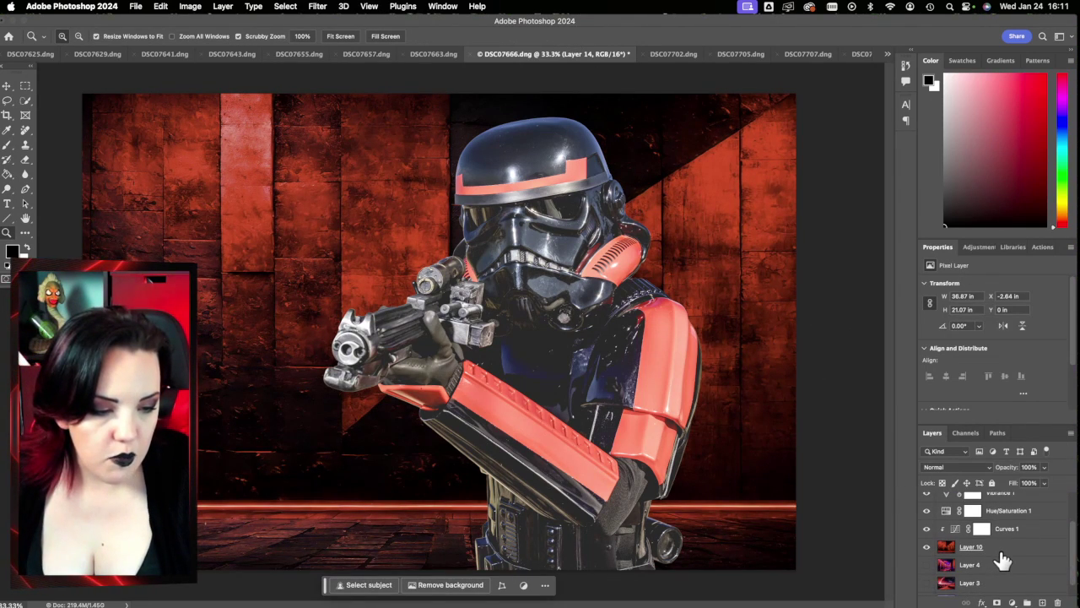
pyautogui.keyDown('shift'); pyautogui.click(1001, 560); pyautogui.keyUp('shift')
pyautogui.scroll(3, 1005, 540)
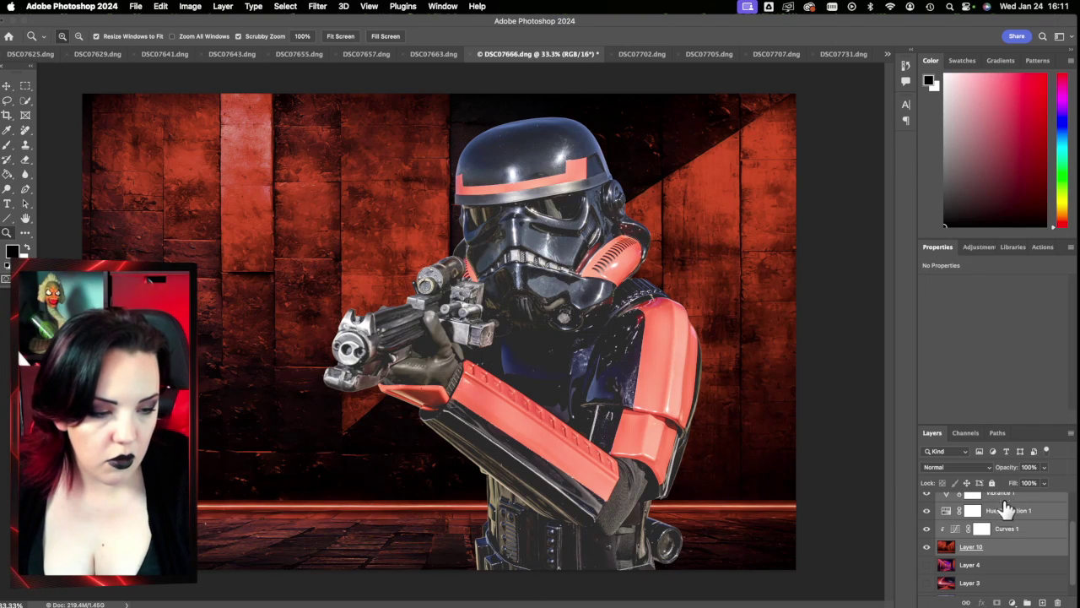
pyautogui.moveTo(1009, 547); pyautogui.dragTo(1050, 597)
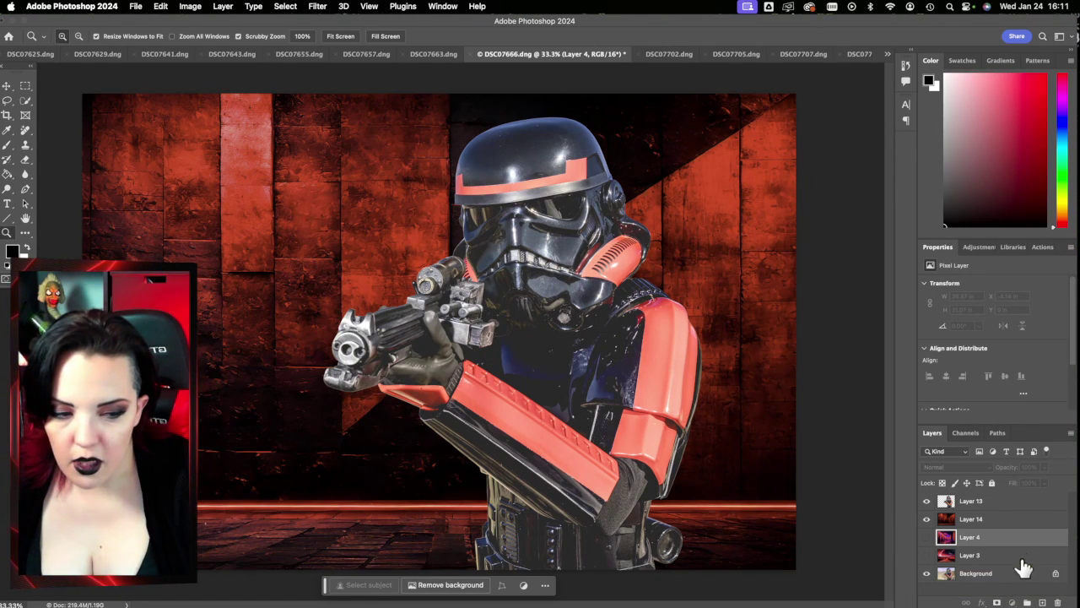
pyautogui.click(1012, 555)
# Step: Switch to Finder, compare the desert scenes in the RED&BLACK folder, and open the space desert scene 21933.jpg in Photoshop
pyautogui.moveTo(4, 17)
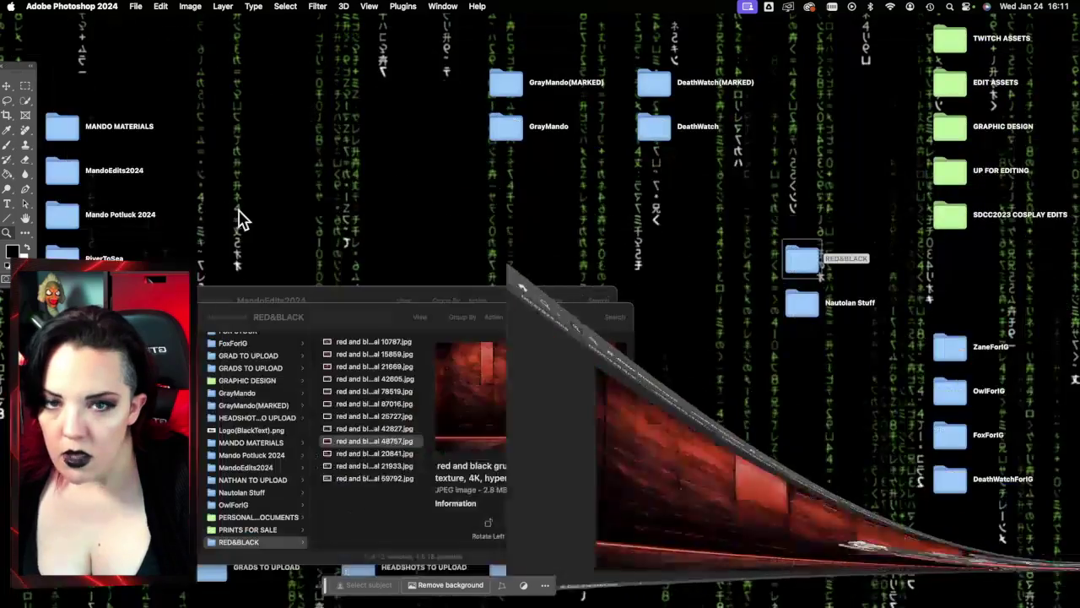
pyautogui.click(400, 478)
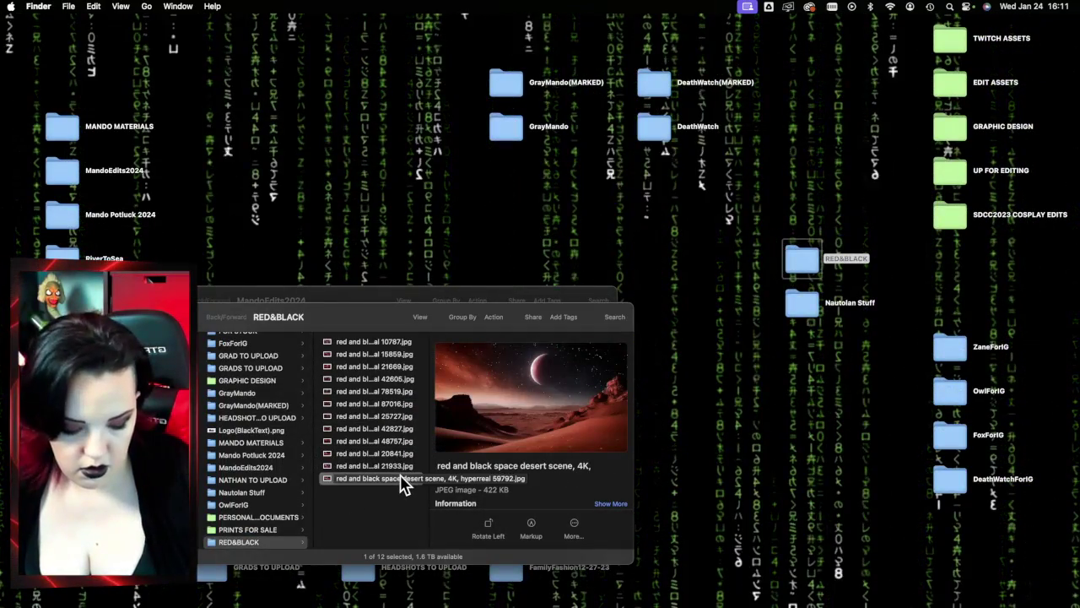
pyautogui.press('Up')
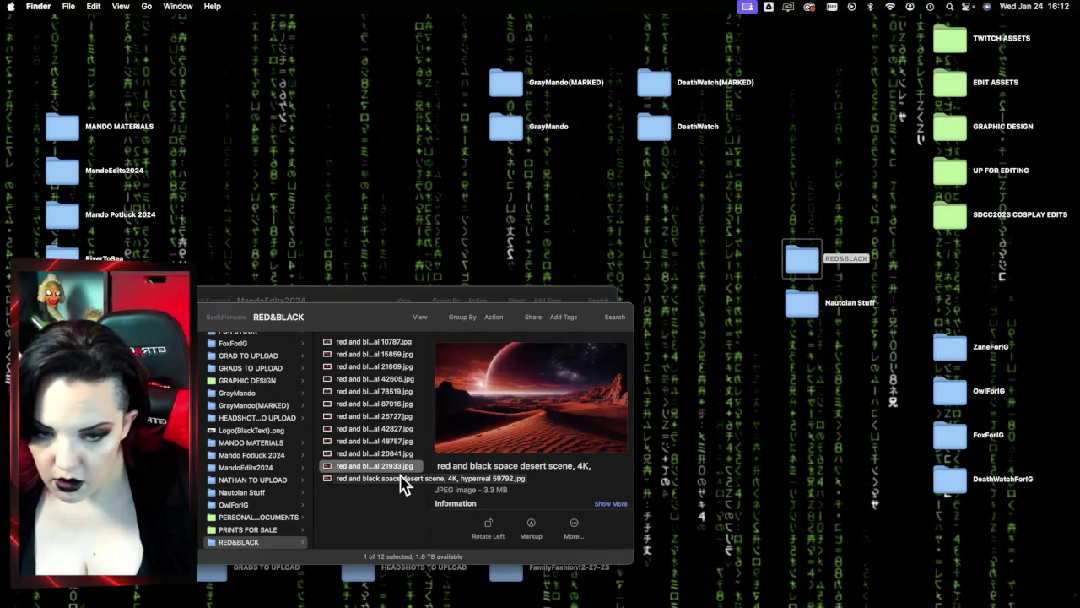
pyautogui.press('Down')
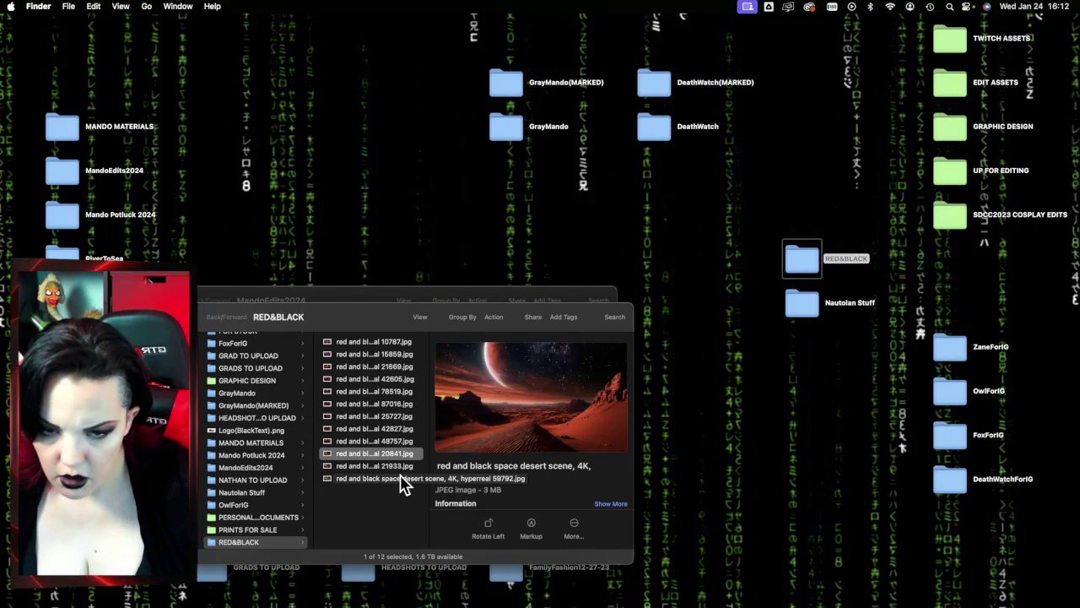
pyautogui.press('Up')
pyautogui.moveTo(390, 472); pyautogui.dragTo(1055, 302)
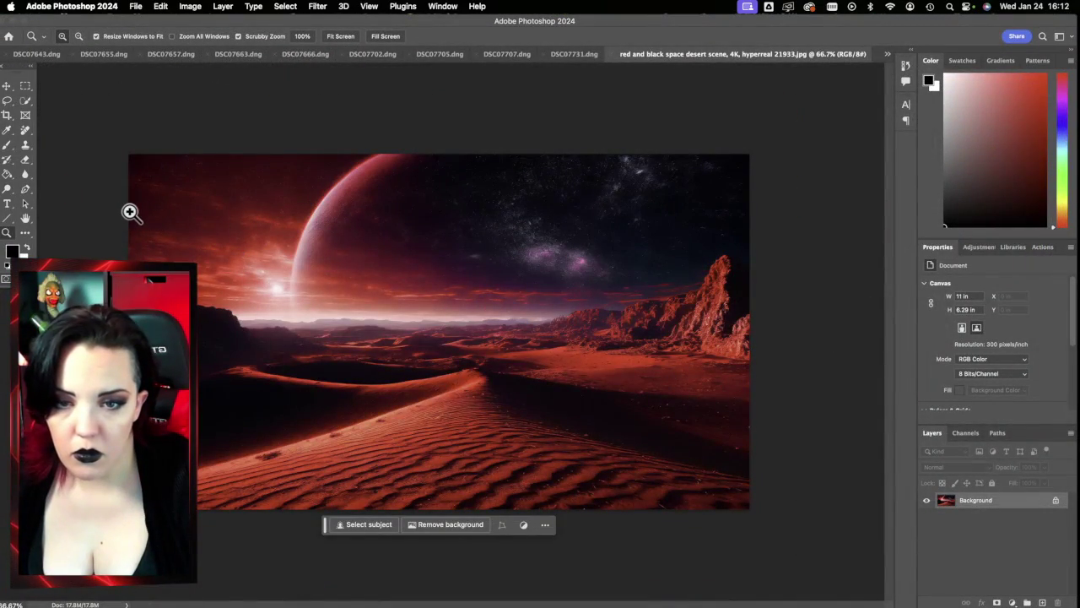
pyautogui.click(190, 5)
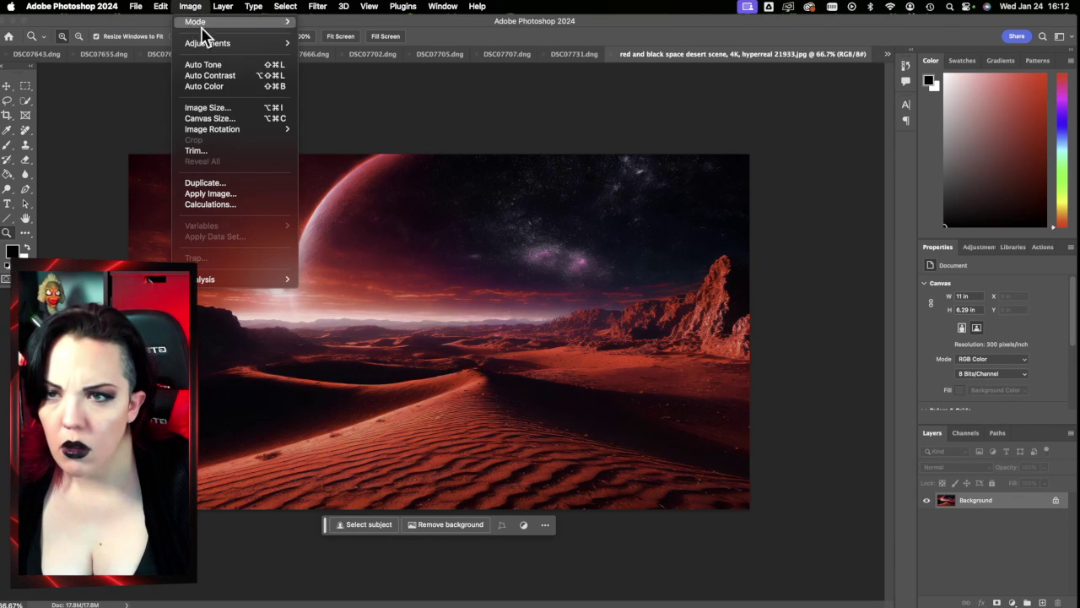
pyautogui.click(209, 108)
pyautogui.click(555, 290)
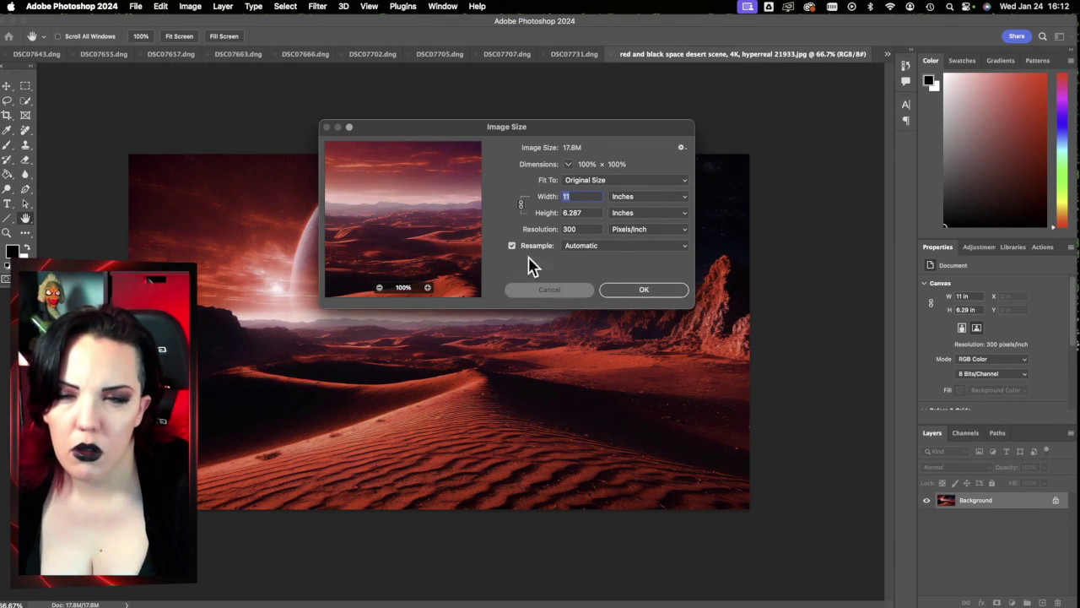
# Step: Convert the space desert image from its sRGB profile to ProPhoto RGB
pyautogui.click(160, 6)
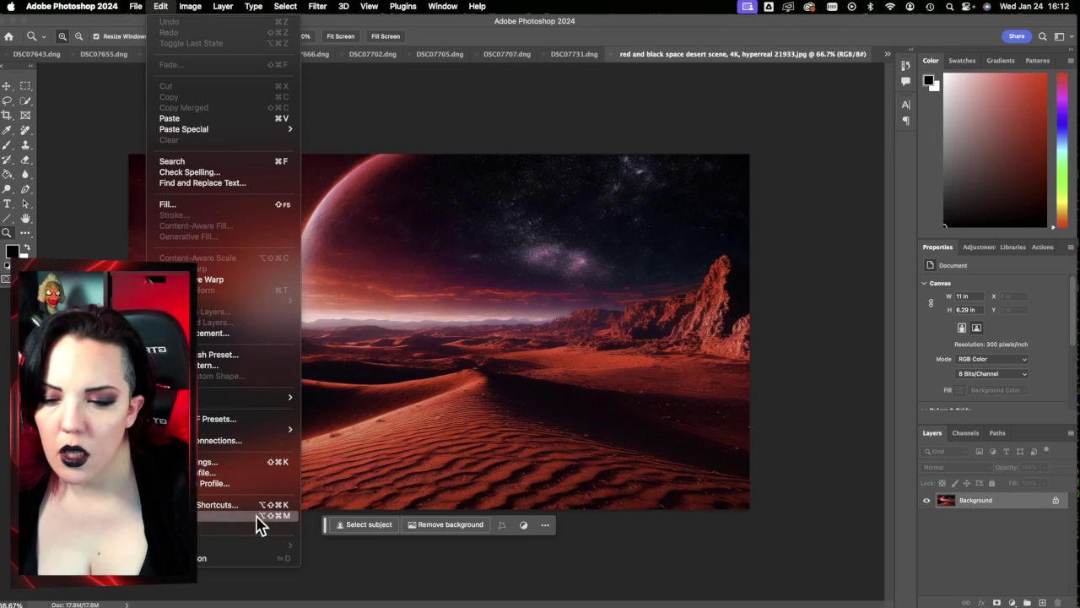
pyautogui.click(237, 484)
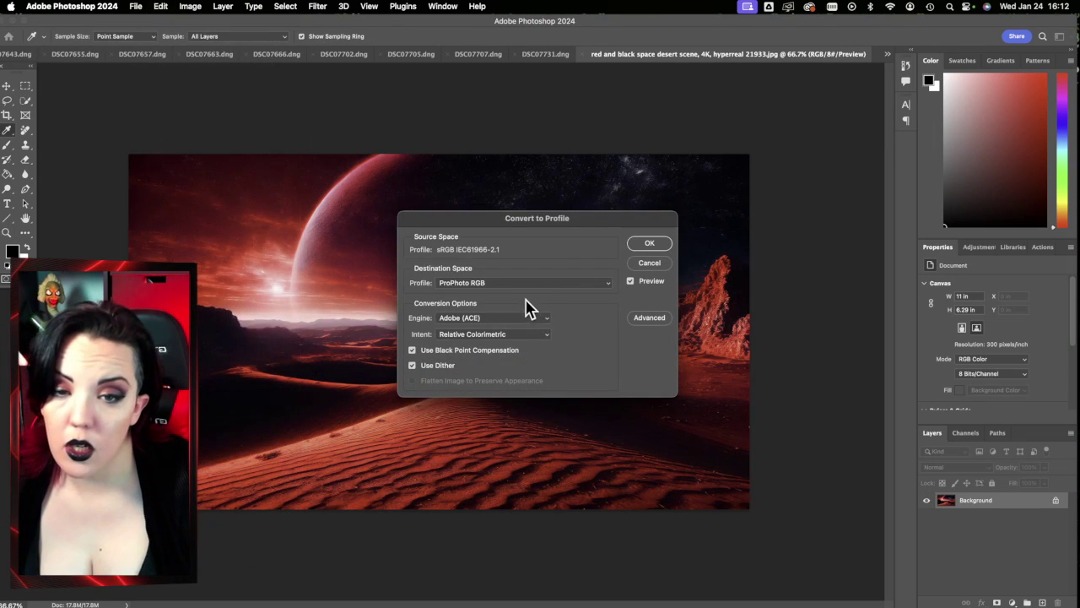
pyautogui.click(519, 286)
pyautogui.click(518, 284)
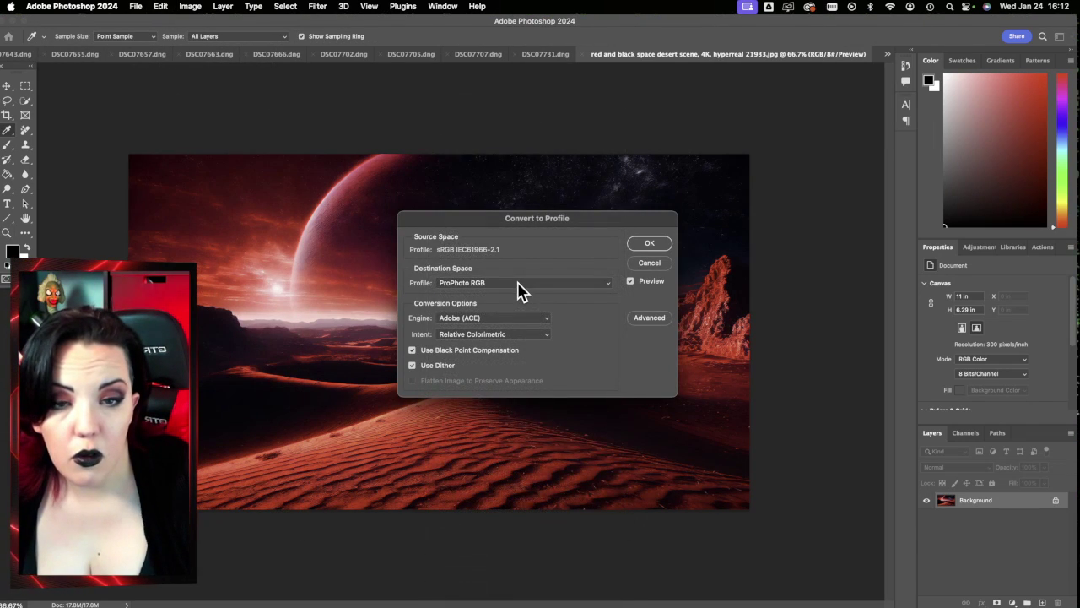
pyautogui.click(647, 244)
pyautogui.press('z')
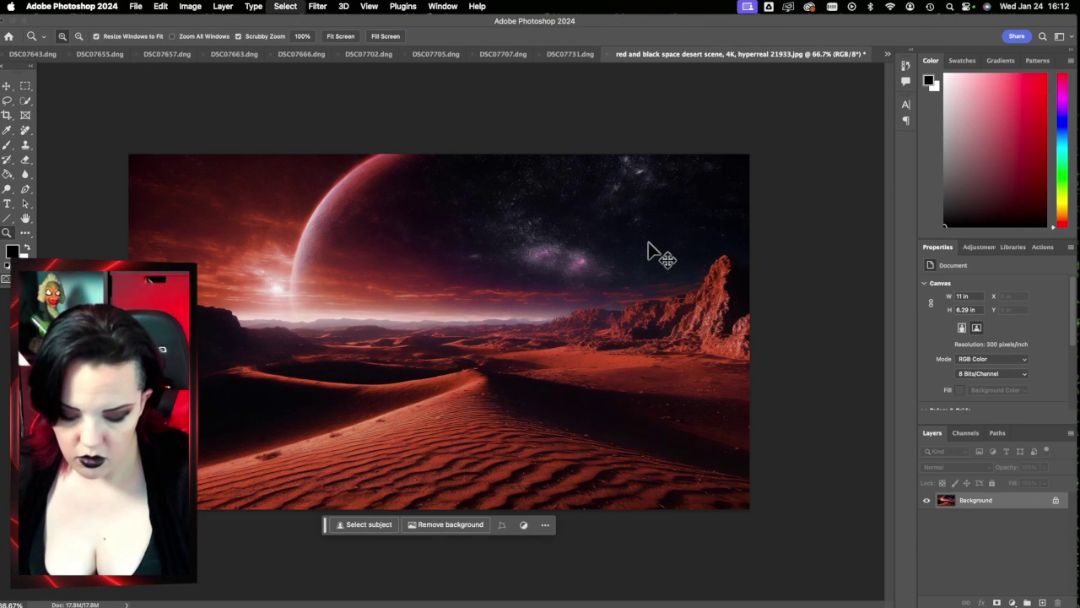
# Step: Copy the whole desert image and paste it into DSC07666.dng as a new layer directly above the Background
pyautogui.press('super+a')
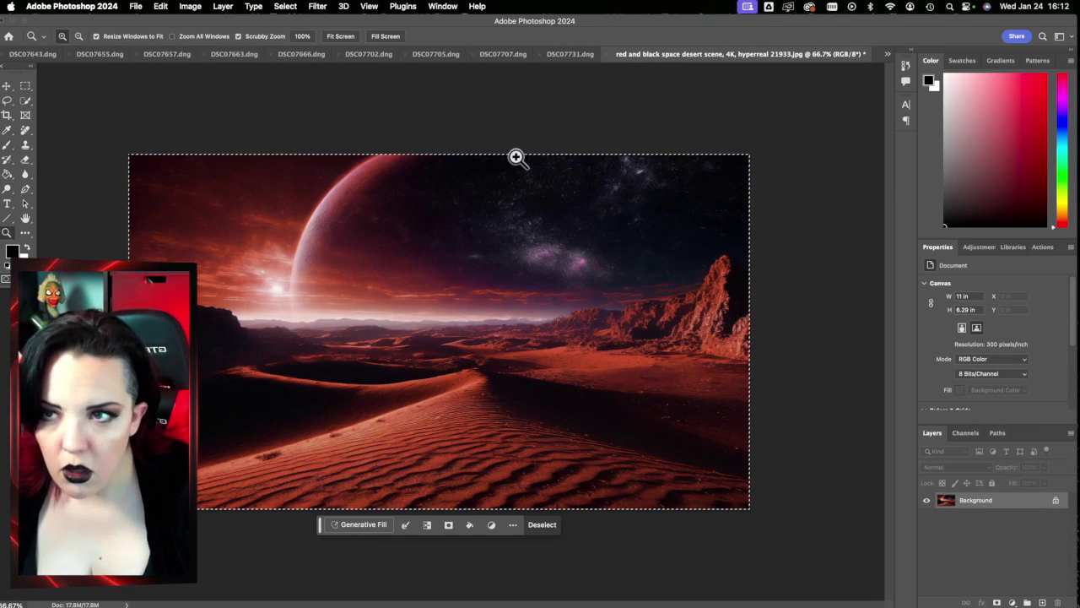
pyautogui.click(301, 54)
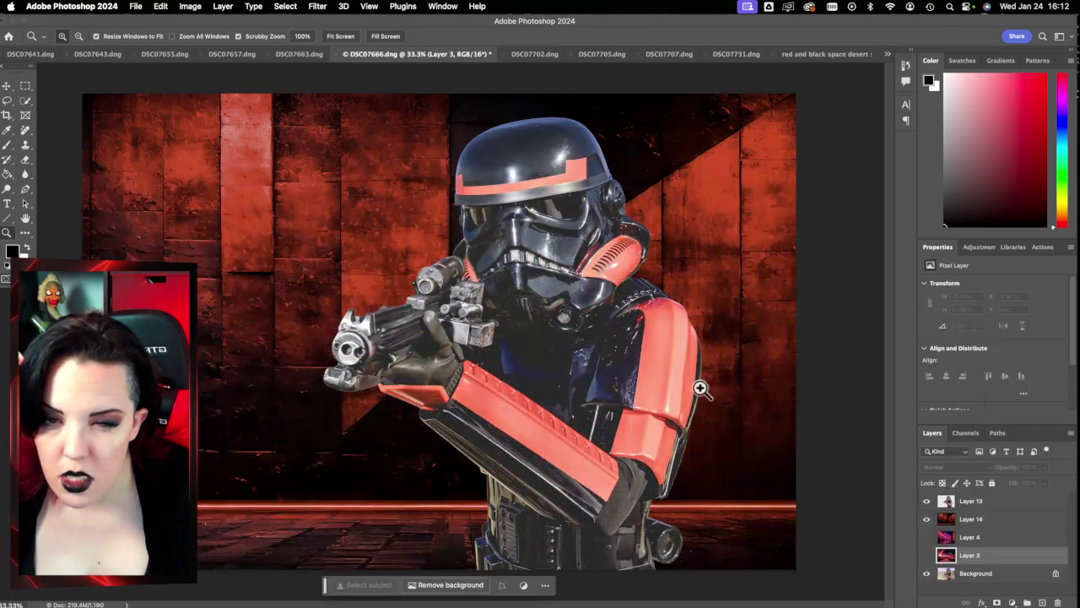
pyautogui.click(980, 573)
pyautogui.press('super+j')
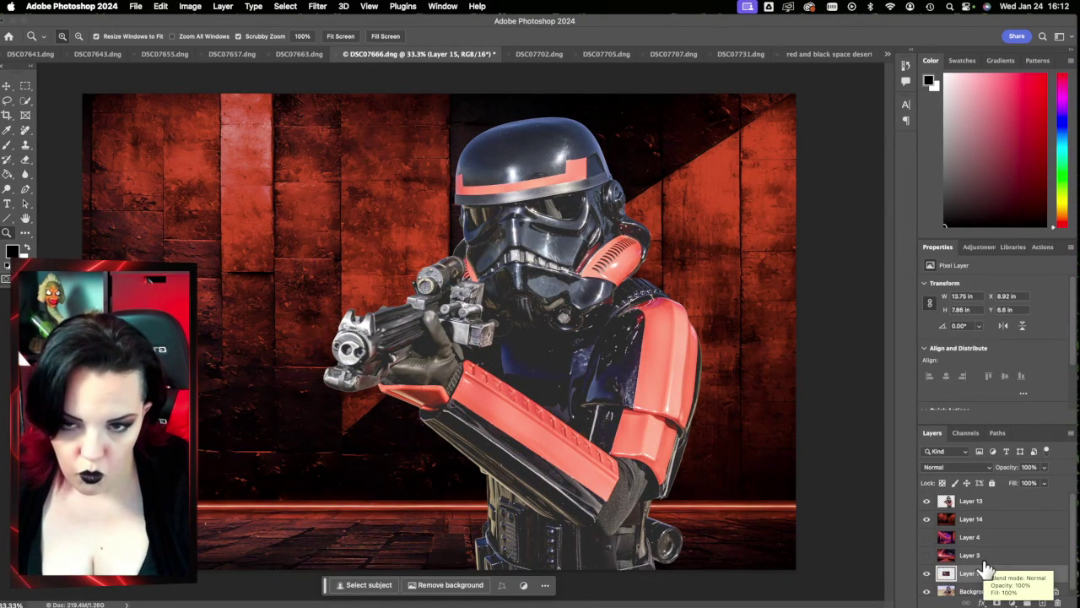
# Step: Hide the wall in Layer 14 and move the pasted desert Layer 15 above Layer 3
pyautogui.click(927, 518)
pyautogui.click(926, 555)
pyautogui.click(927, 555)
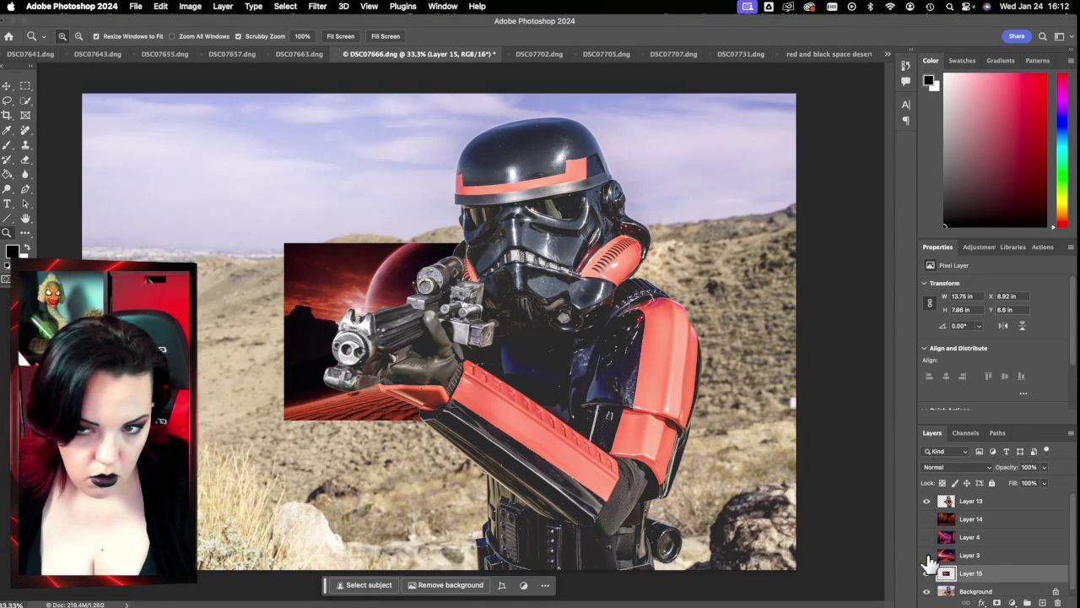
pyautogui.moveTo(970, 573); pyautogui.dragTo(965, 550)
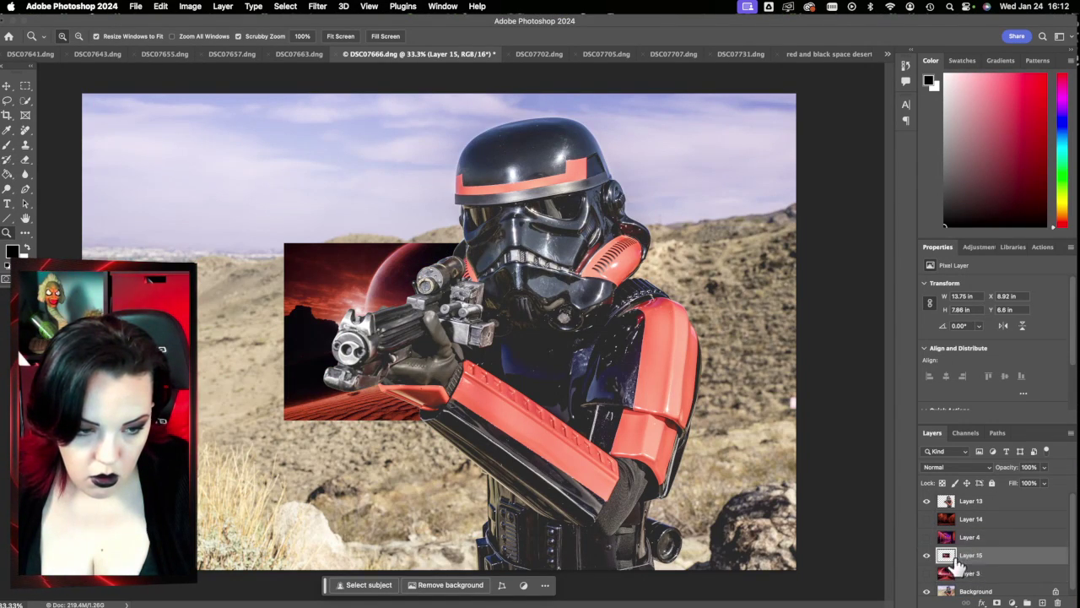
# Step: Scale the desert in Layer 15 to about 36.87 × 21.07 in, filling the canvas behind the trooper, and show Layer 3 beneath it
pyautogui.press('super+t')
pyautogui.moveTo(437, 245); pyautogui.dragTo(439, 410)
pyautogui.moveTo(433, 183); pyautogui.dragTo(429, 94)
pyautogui.click(565, 38)
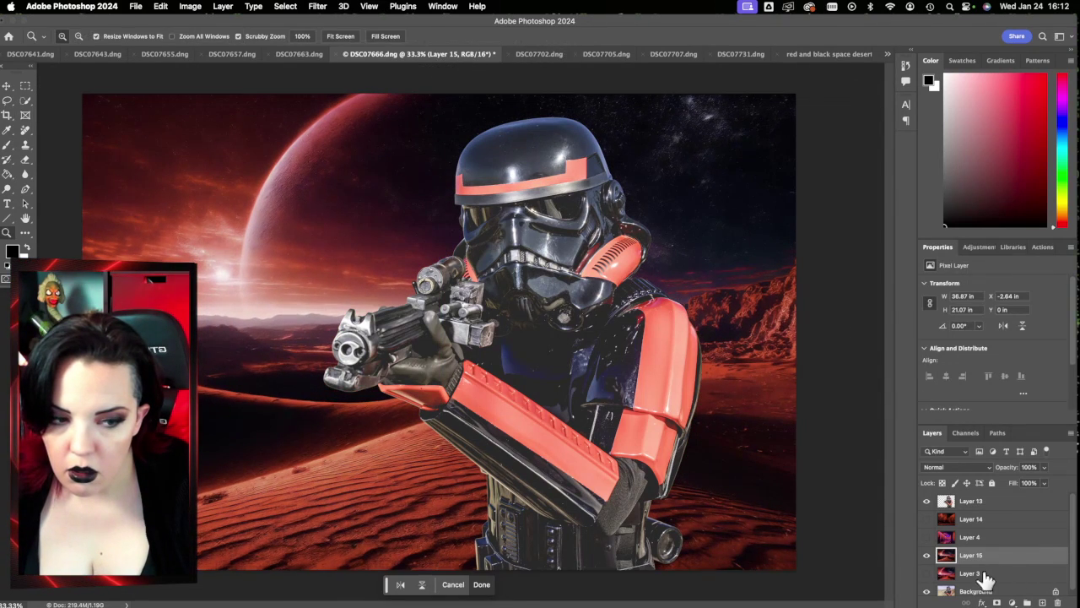
pyautogui.click(926, 572)
pyautogui.click(926, 572)
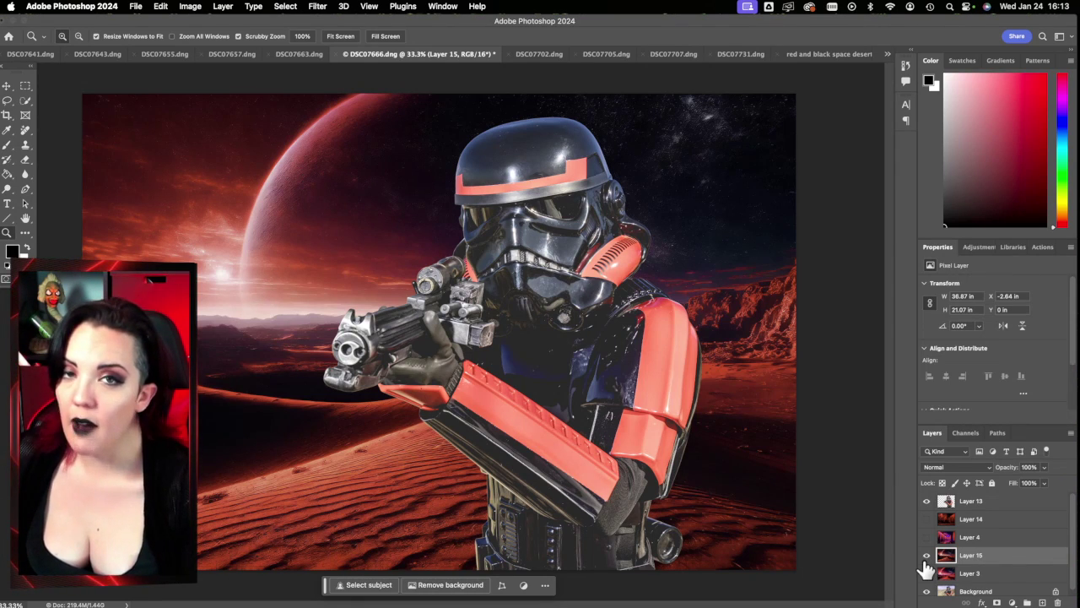
# Step: Switch to Chrome, look over the YouTube Studio content, Twitch Video Producer and bigclickphoto.com pages, and minimize the browser window
pyautogui.moveTo(1071, 355)
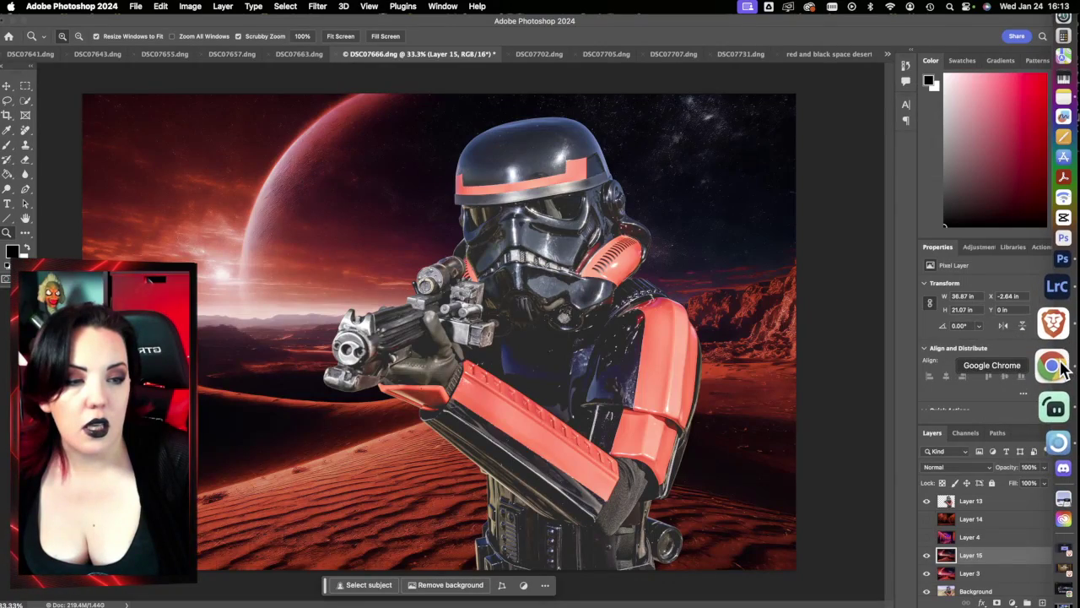
pyautogui.click(1070, 553)
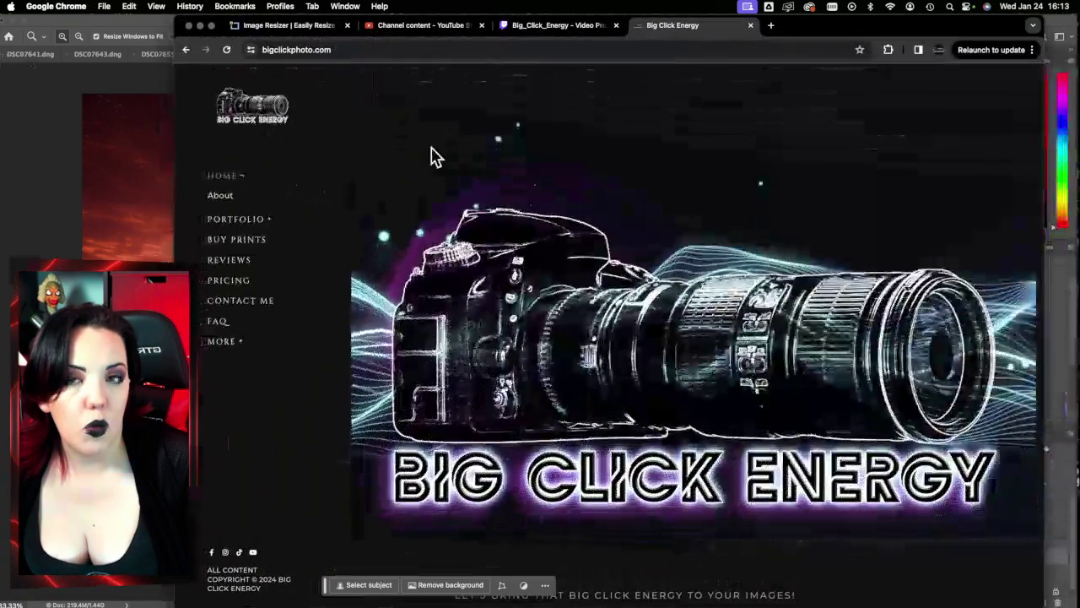
pyautogui.click(432, 27)
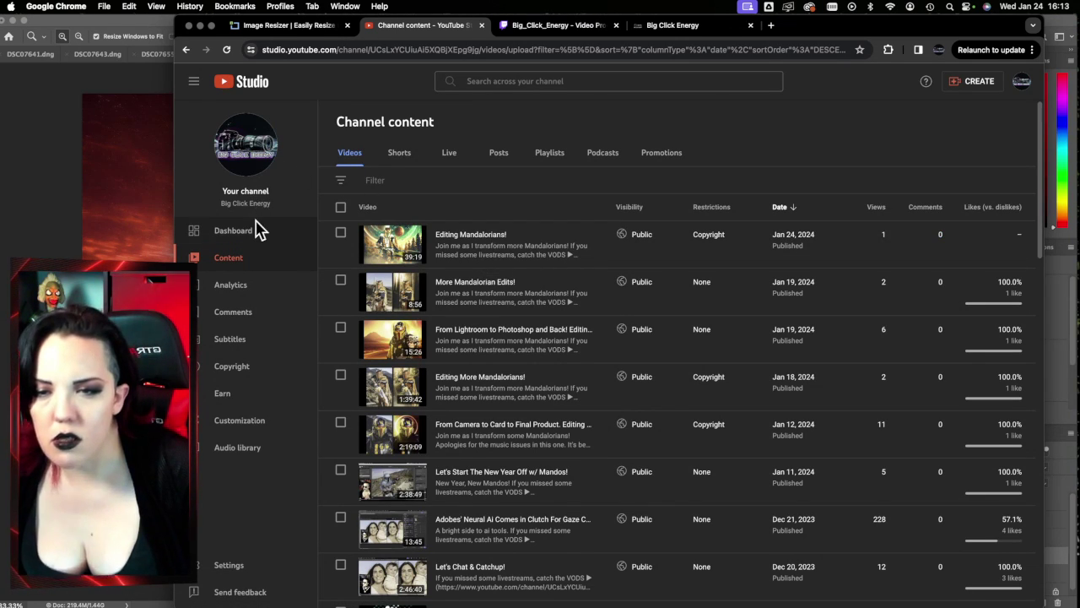
pyautogui.moveTo(354, 243)
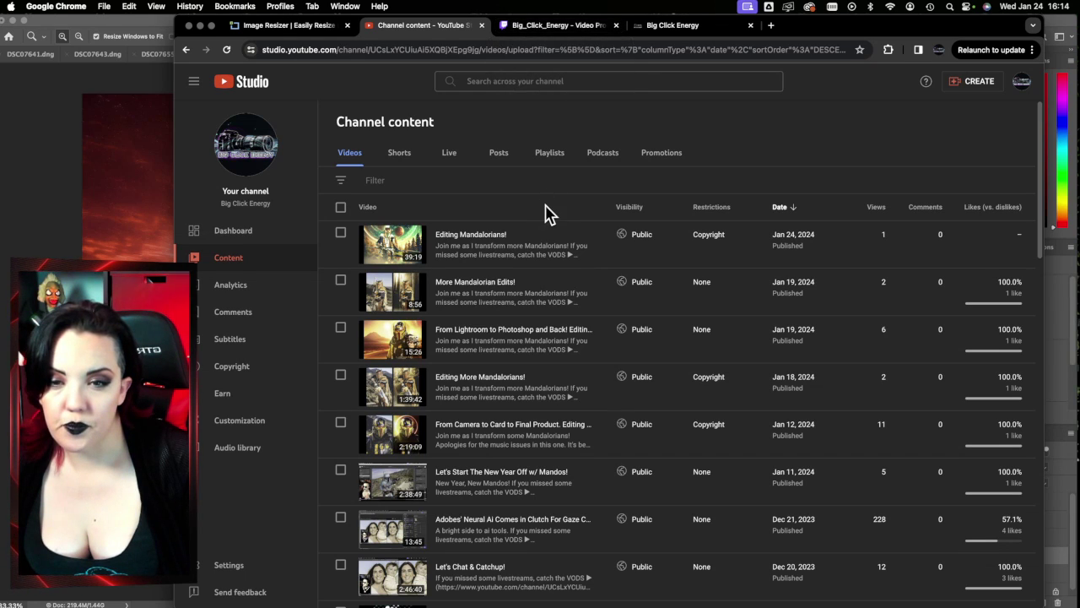
pyautogui.click(544, 27)
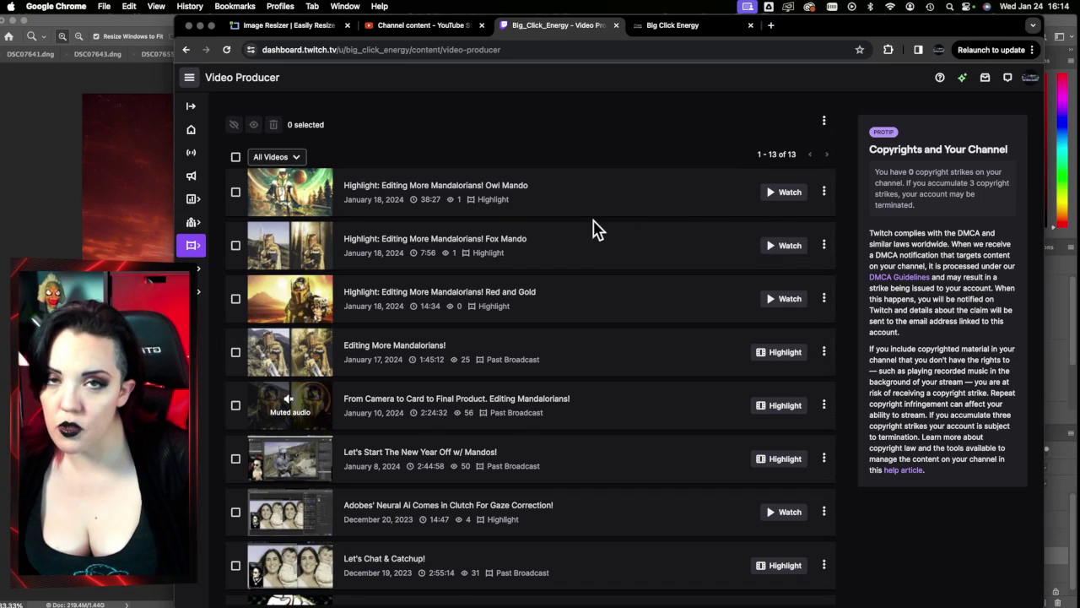
pyautogui.click(415, 27)
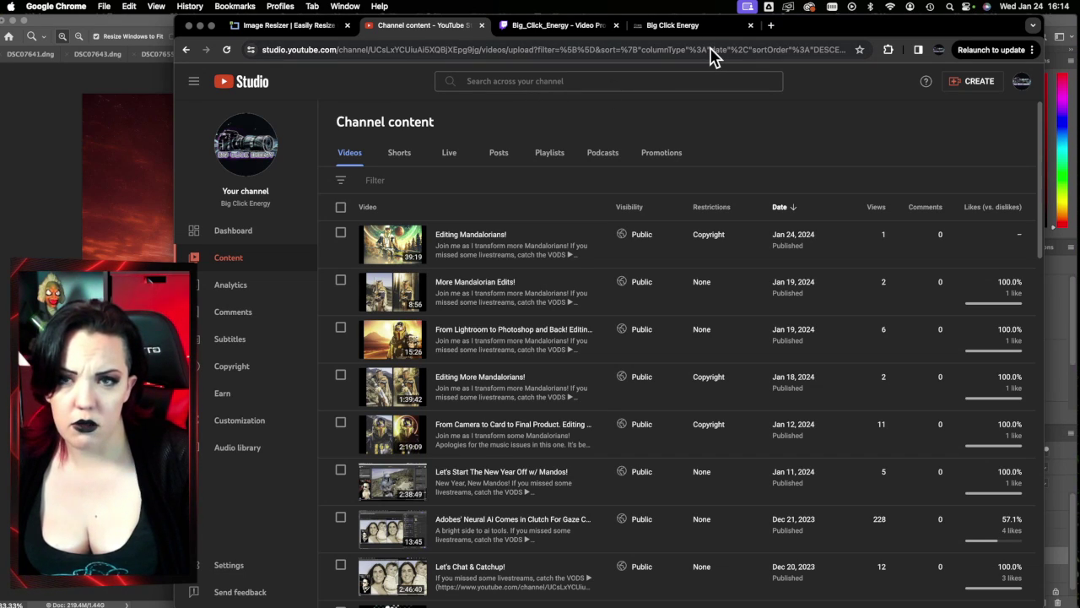
pyautogui.click(672, 29)
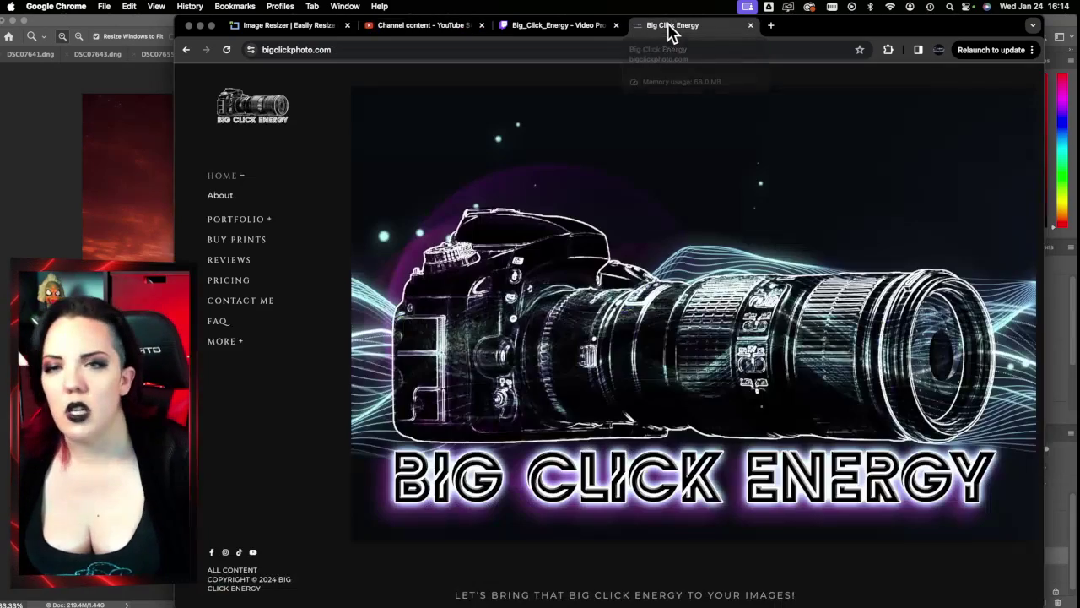
pyautogui.click(200, 27)
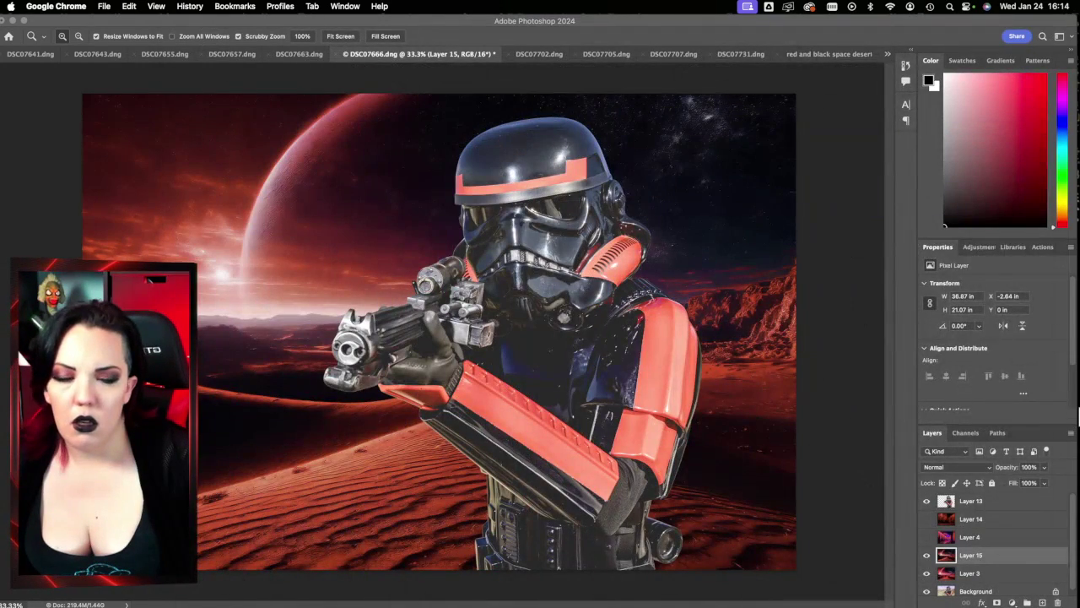
# Step: Restore the Chrome window and open the TikTok, YouTube, Instagram and Facebook links of bigclickphoto.com in new tabs
pyautogui.moveTo(1070, 473)
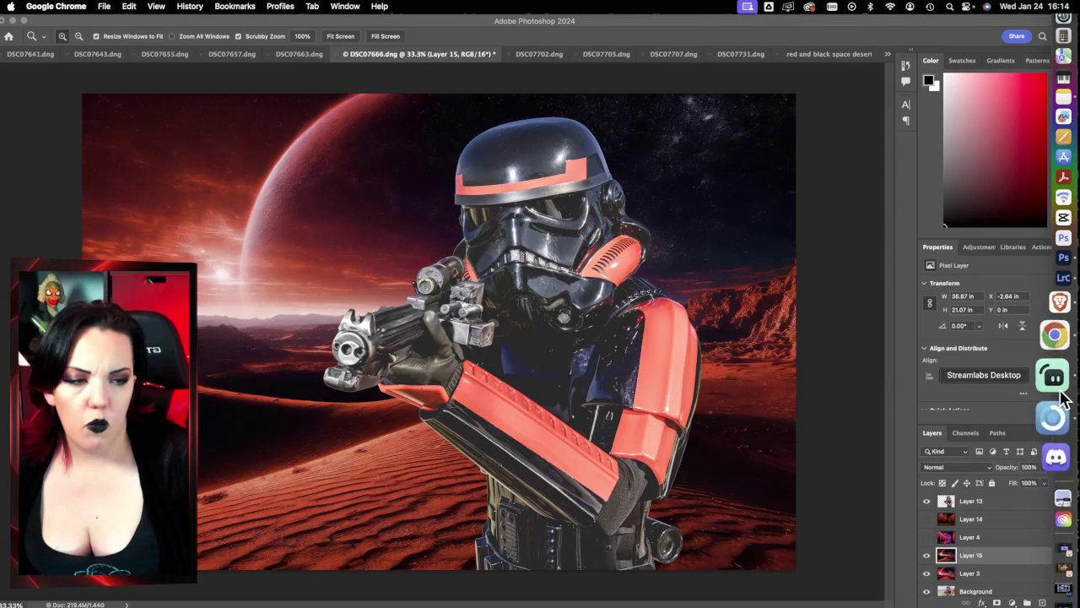
pyautogui.click(1055, 582)
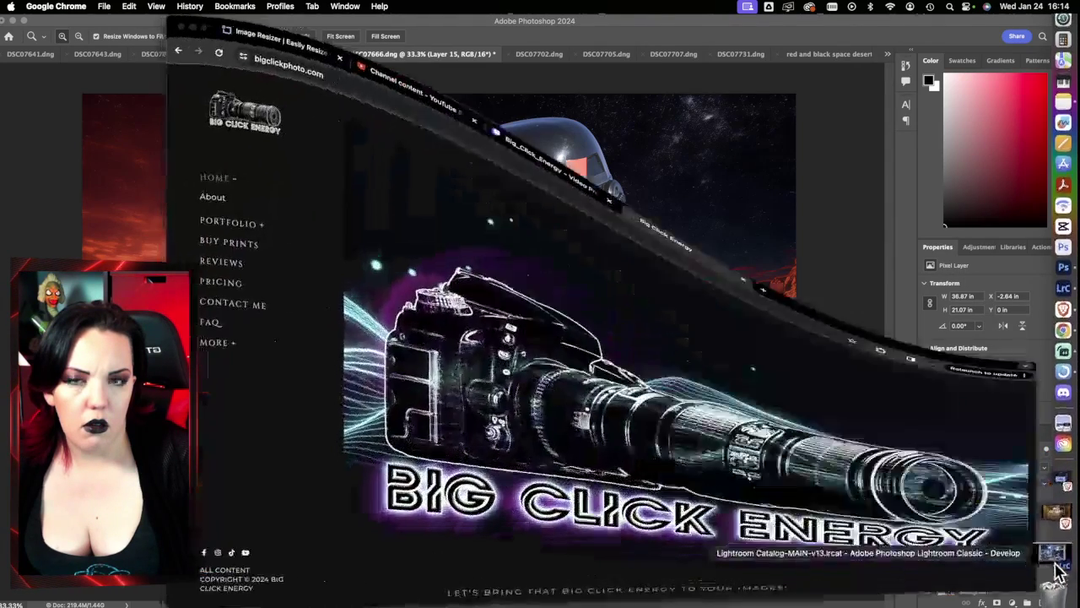
pyautogui.rightClick(241, 553)
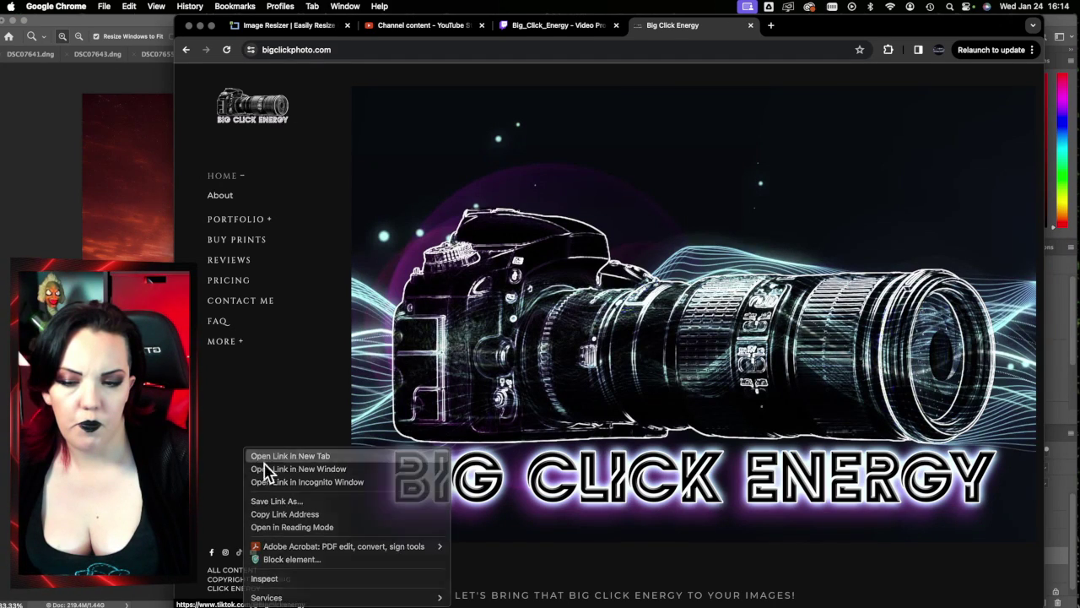
pyautogui.click(250, 454)
pyautogui.rightClick(256, 555)
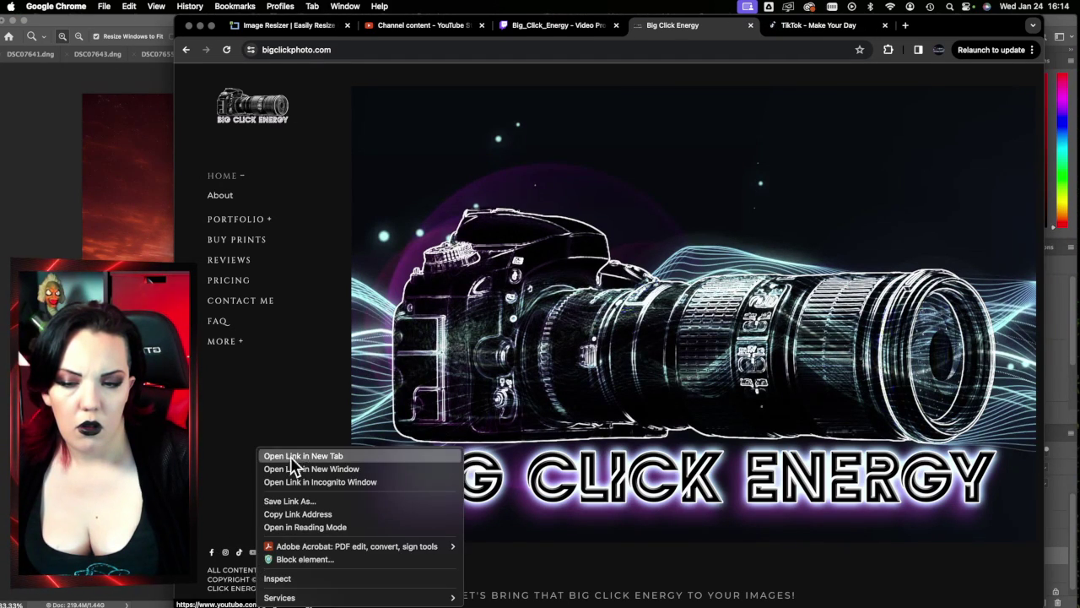
pyautogui.click(234, 564)
pyautogui.rightClick(224, 553)
pyautogui.click(262, 455)
pyautogui.rightClick(214, 557)
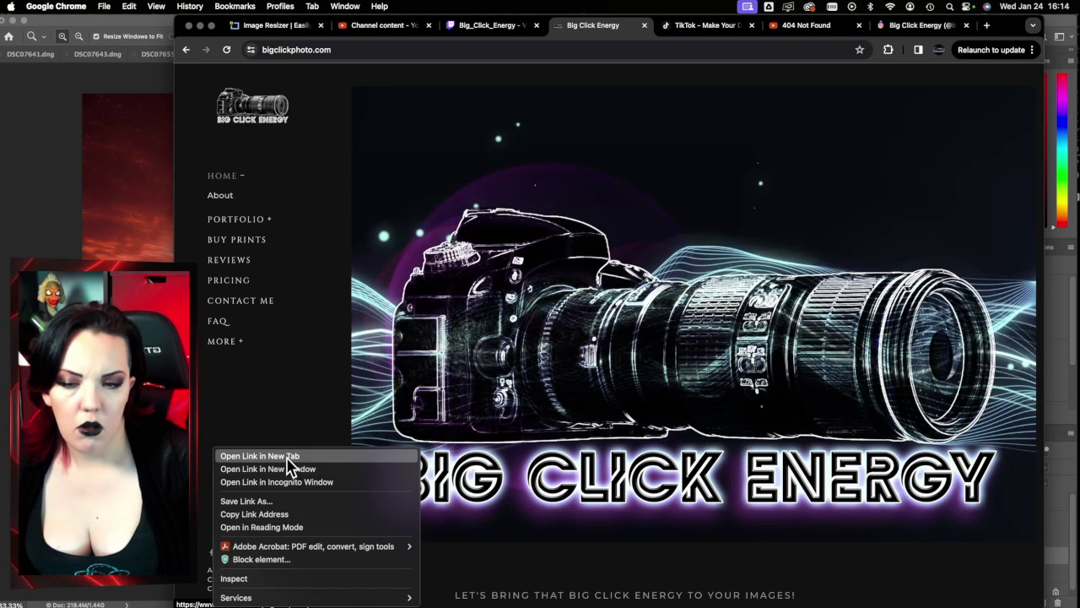
# Step: Open the site's Facebook link in a new tab, check the Facebook page, and close its tab
pyautogui.click(270, 454)
pyautogui.scroll(-5, 644, 548)
pyautogui.scroll(-5, 641, 546)
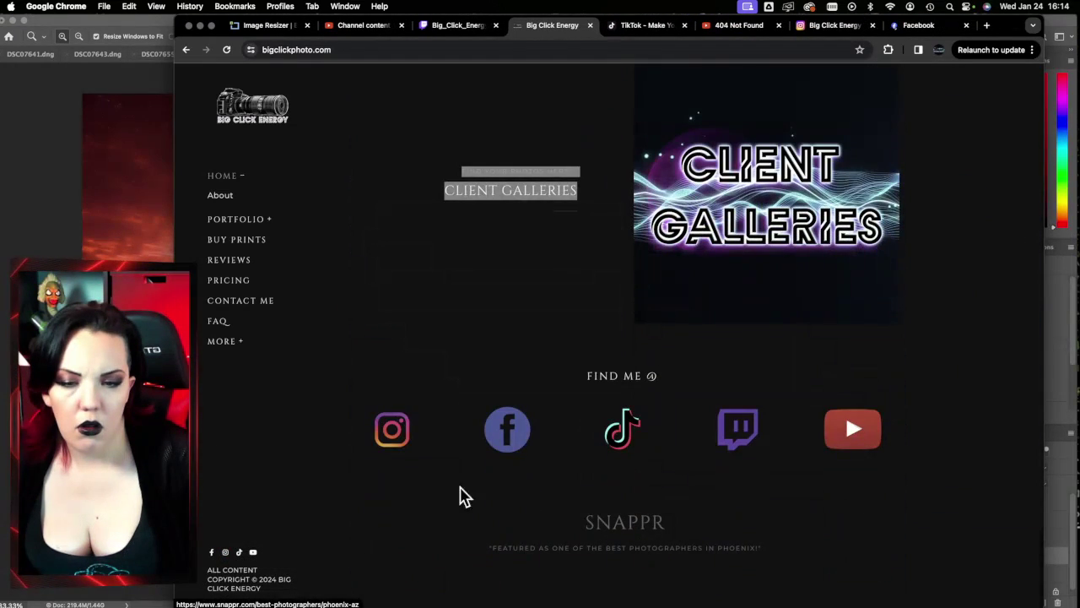
pyautogui.scroll(10, 615, 359)
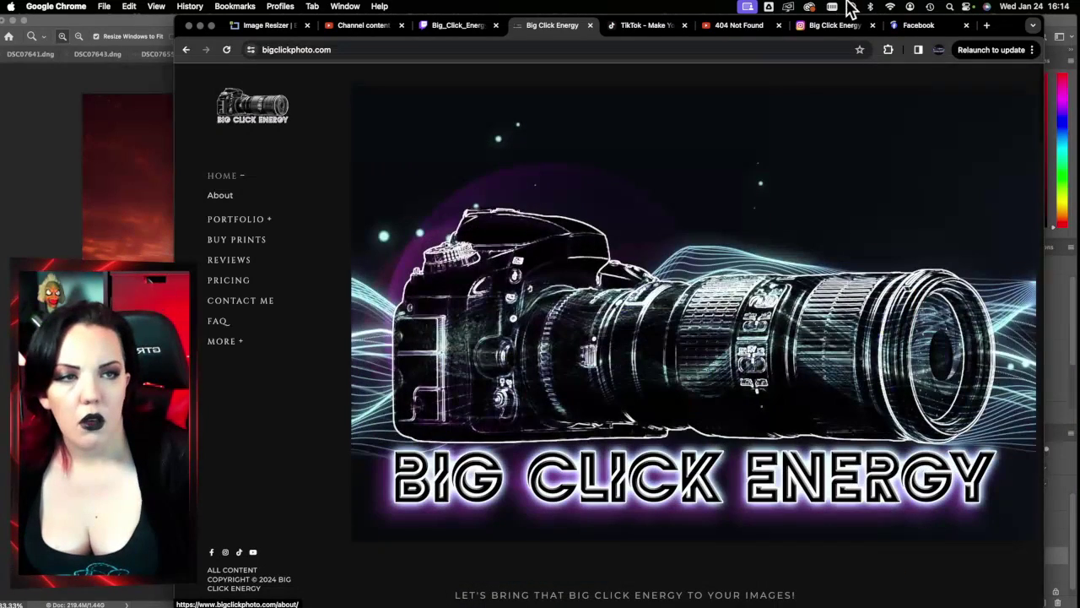
pyautogui.click(918, 26)
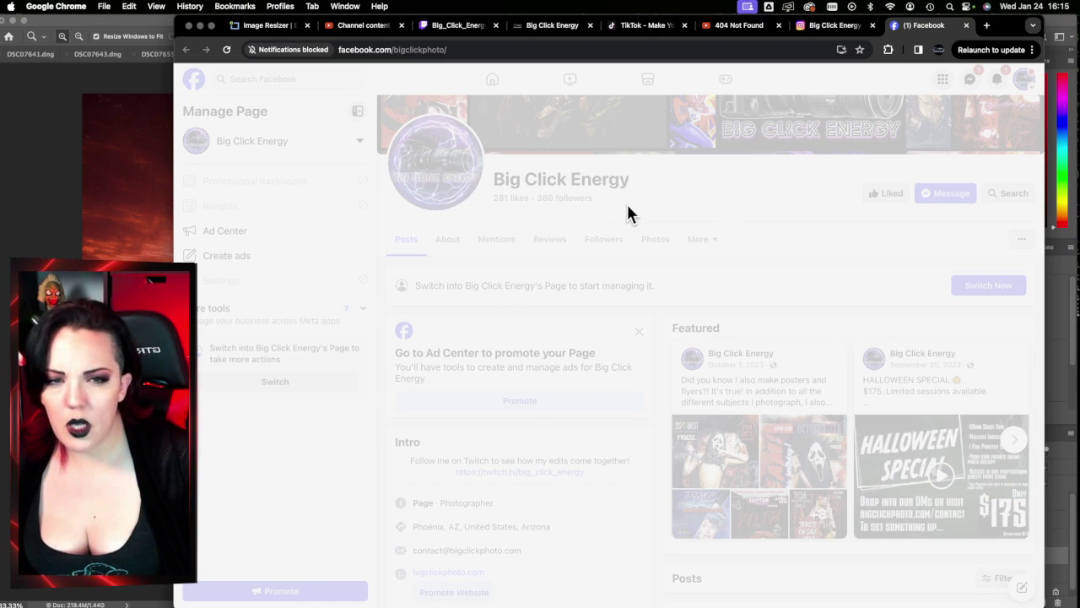
pyautogui.click(966, 25)
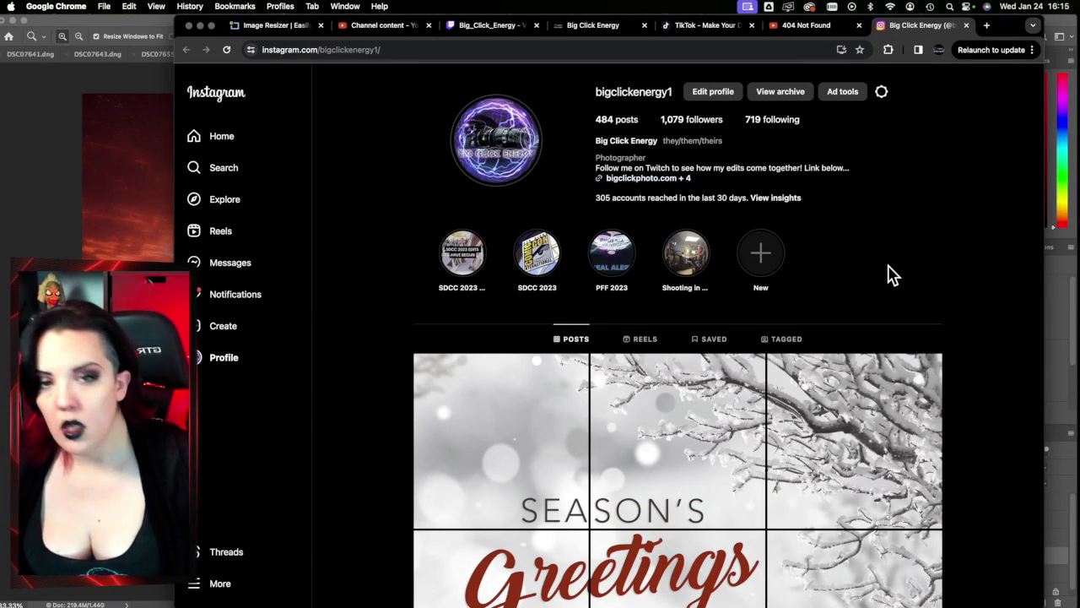
# Step: Look over the Instagram profile, then close its tab and the YouTube page tab beside it
pyautogui.scroll(-3, 894, 303)
pyautogui.scroll(3, 895, 306)
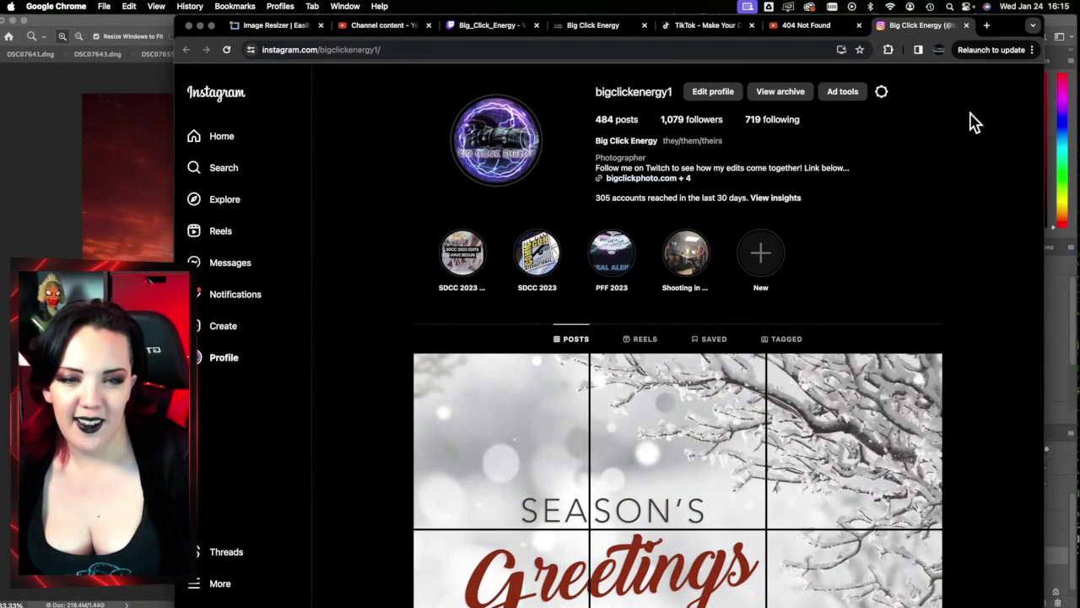
pyautogui.click(966, 27)
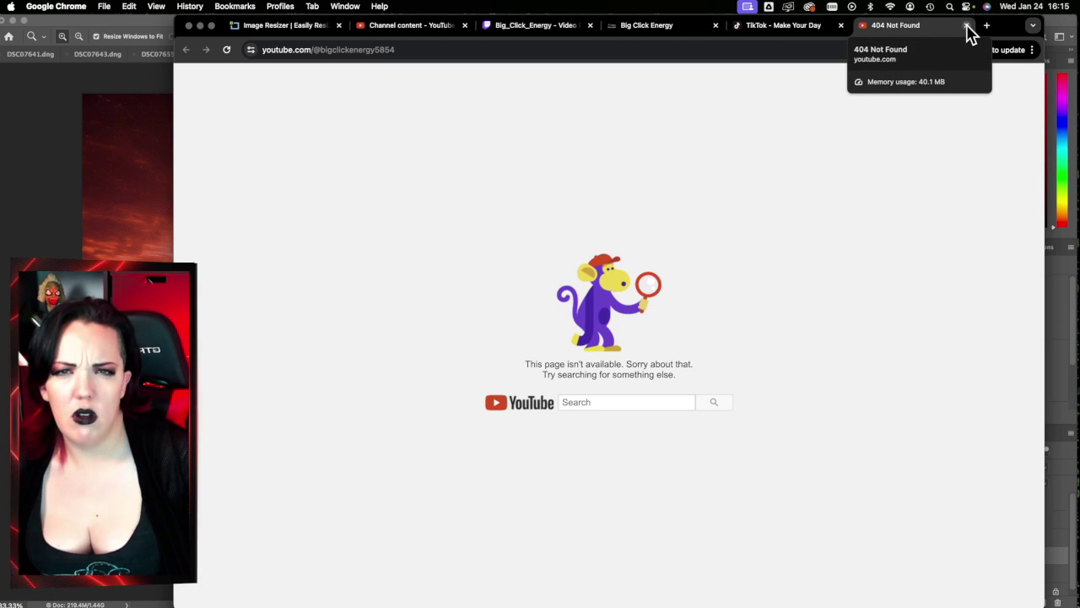
pyautogui.click(967, 26)
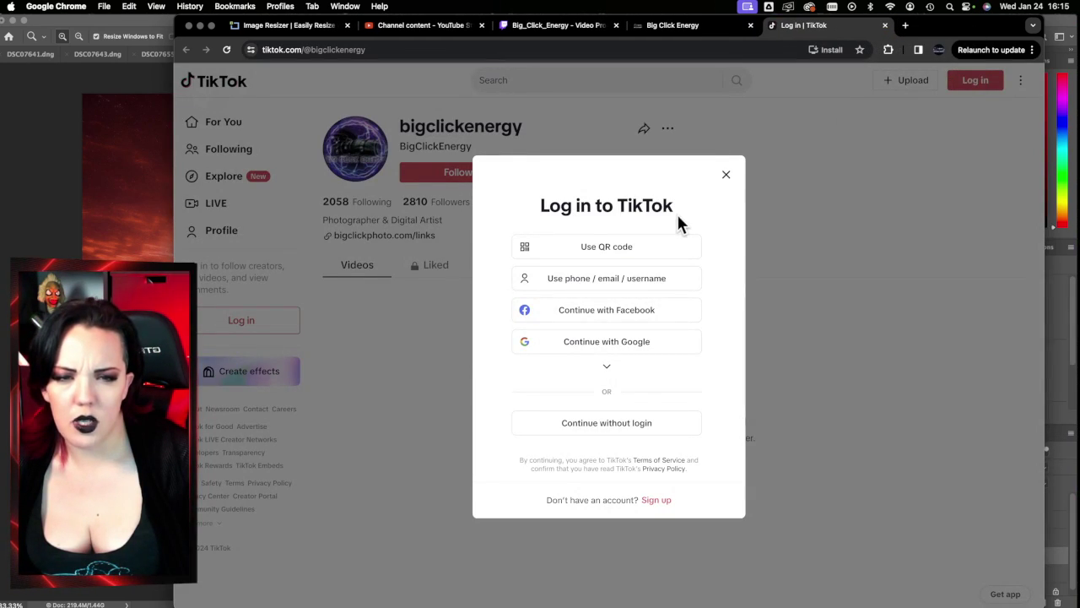
# Step: Dismiss the TikTok login prompt, close the TikTok tab, and put the browser window away to return to Photoshop
pyautogui.click(726, 175)
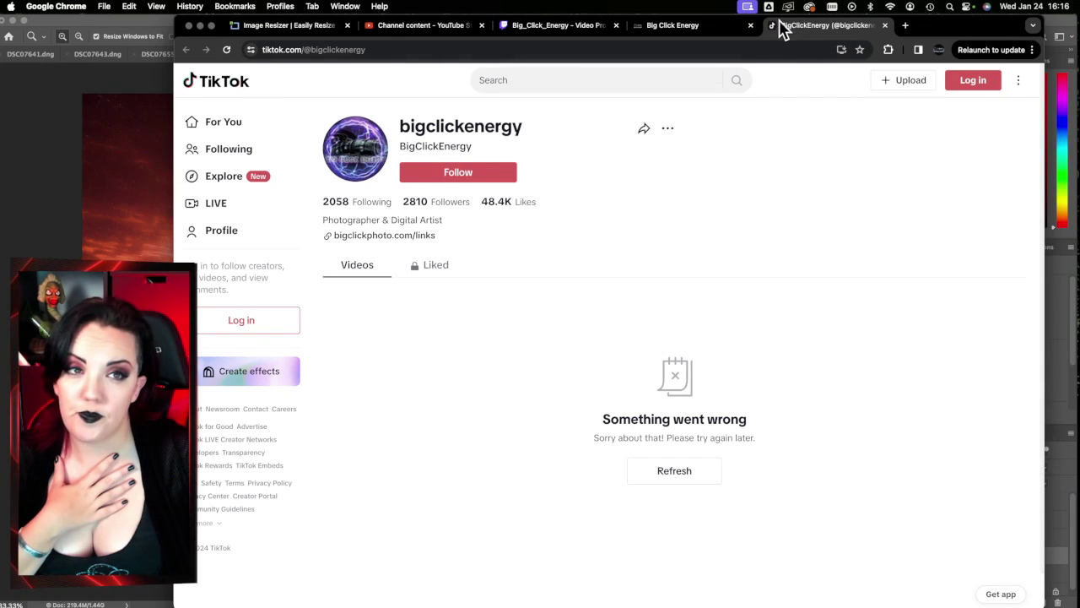
pyautogui.click(884, 25)
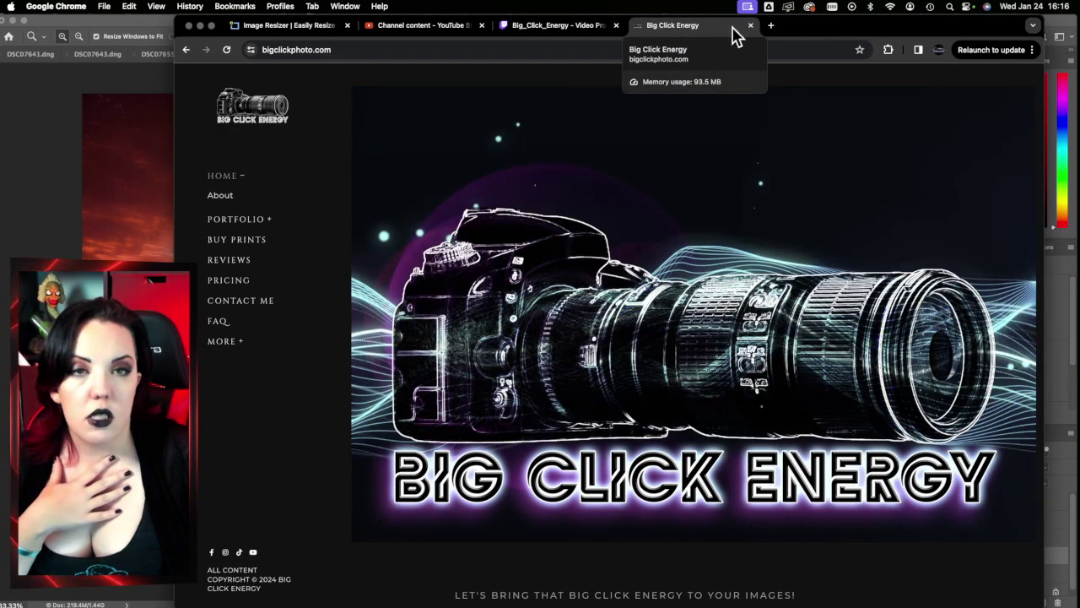
pyautogui.click(200, 26)
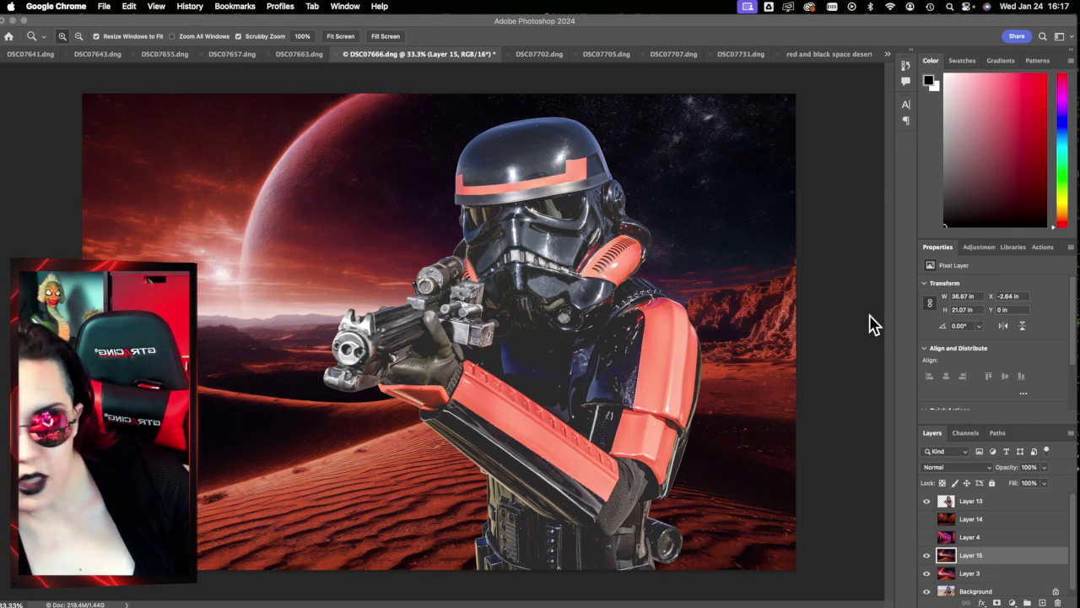
# Step: Compare the alternative backgrounds by showing and hiding Layer 4 and Layer 14 behind the trooper
pyautogui.scroll(-1, 999, 566)
pyautogui.scroll(1, 999, 565)
pyautogui.click(933, 543)
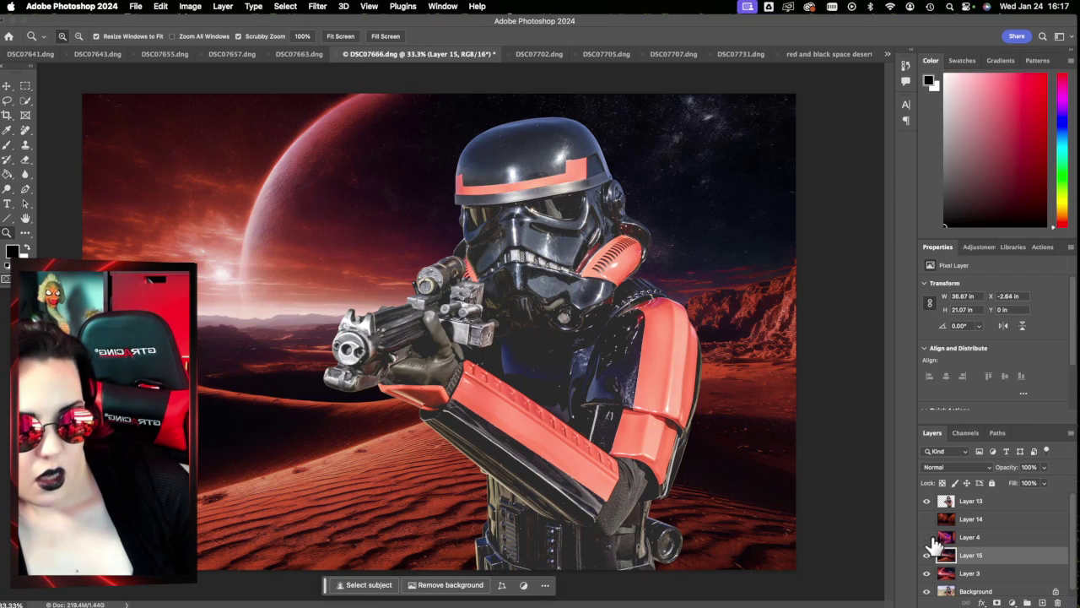
pyautogui.click(928, 537)
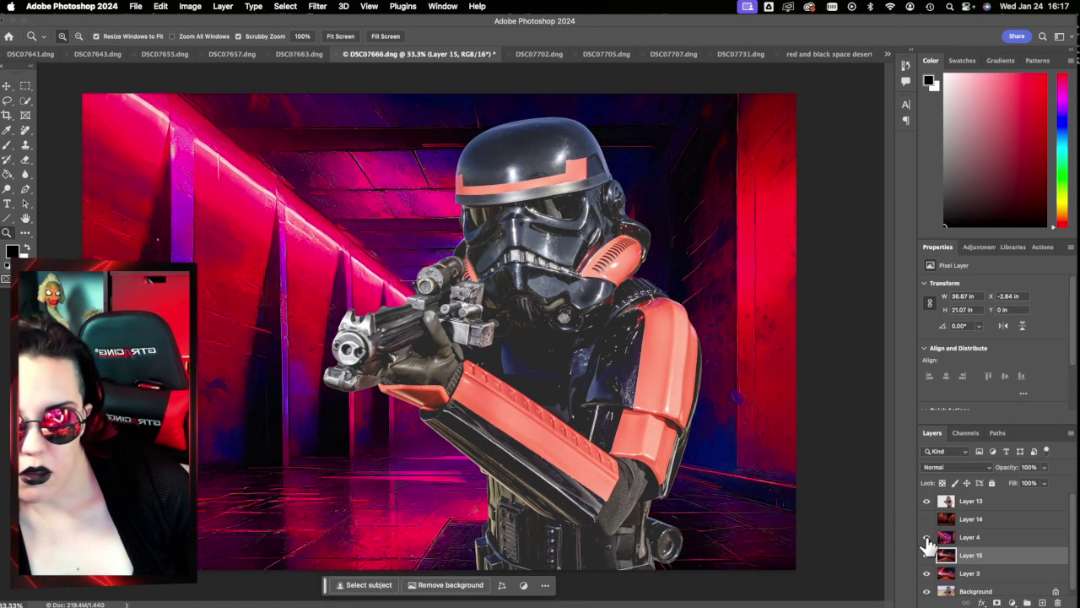
pyautogui.click(927, 538)
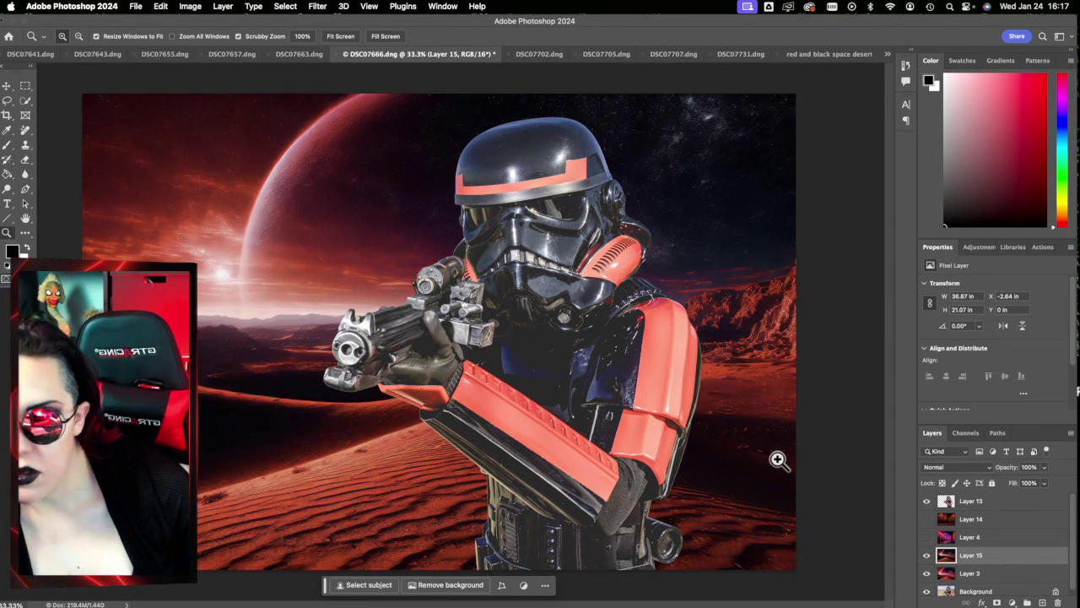
pyautogui.click(927, 519)
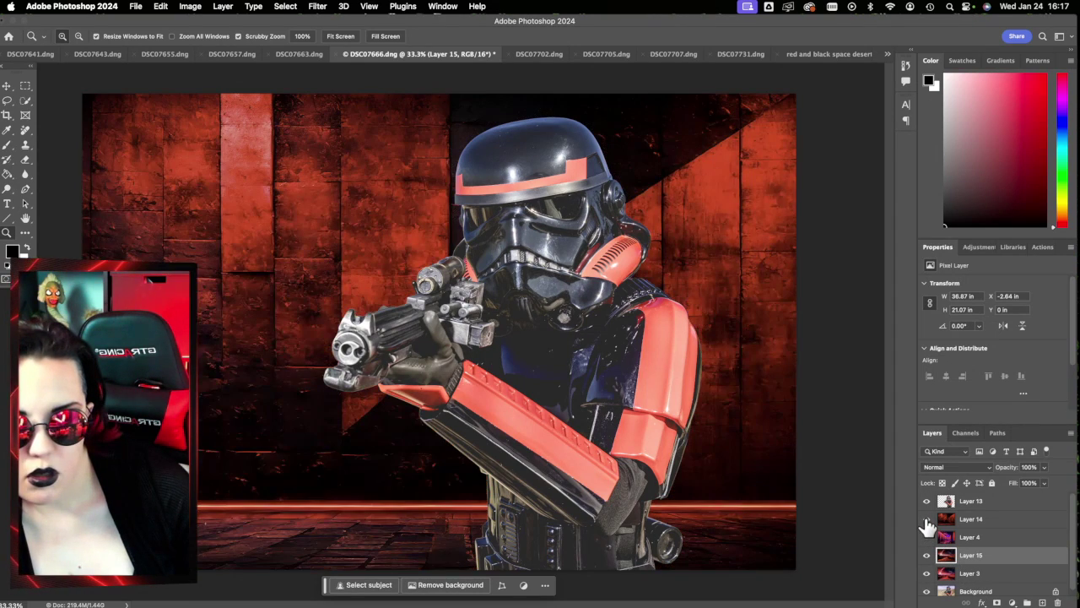
pyautogui.click(927, 519)
pyautogui.click(928, 539)
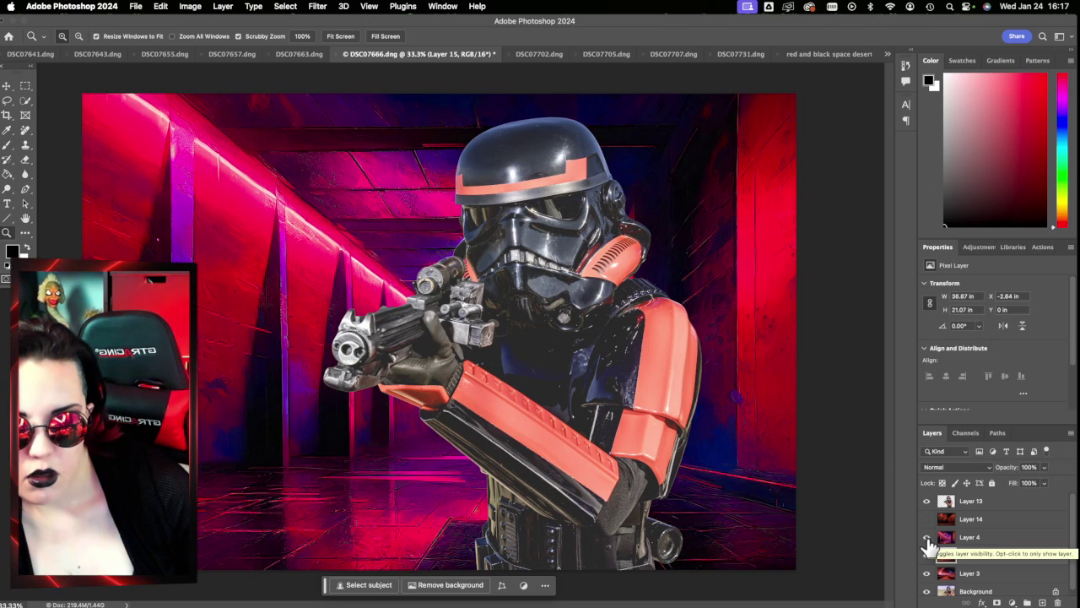
pyautogui.click(928, 539)
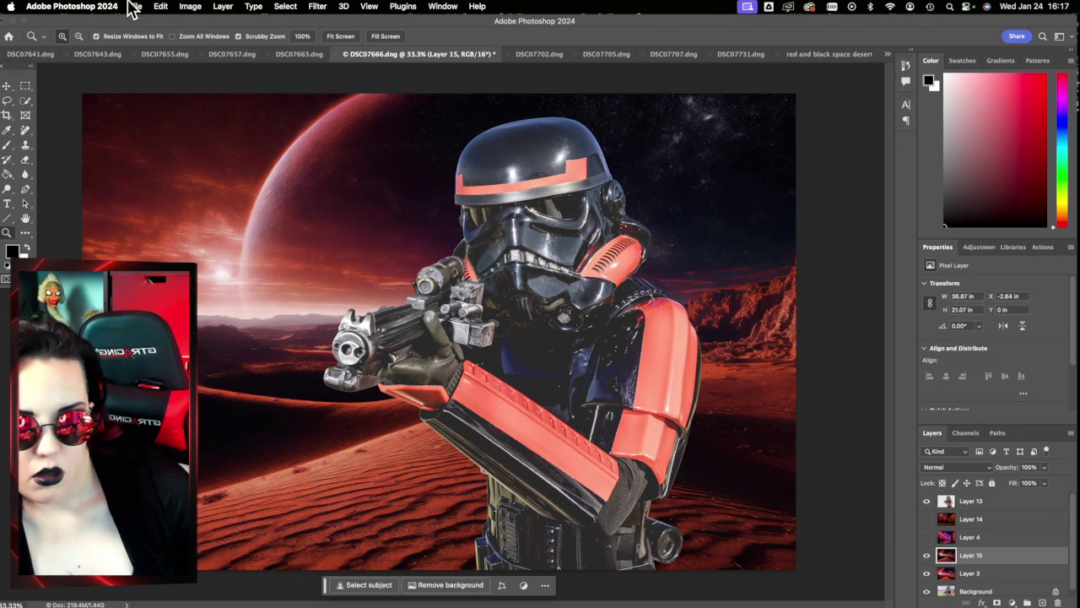
# Step: Browse the RED&BLACK folder and open "red and black deathstar style wall, 4K, hyperreal 15859.jpg" in Photoshop
pyautogui.click(27, 20)
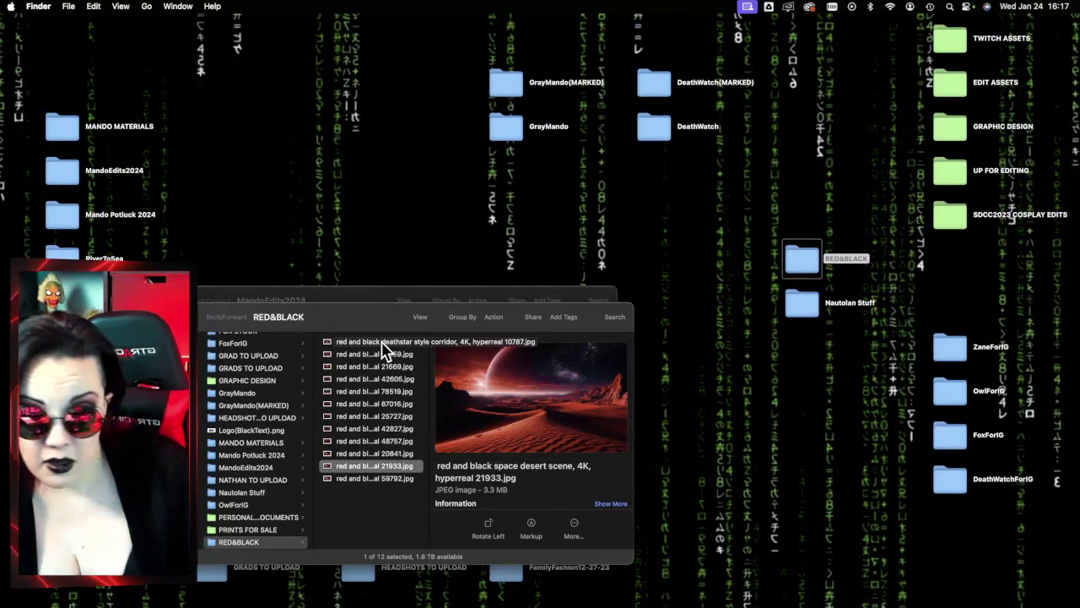
pyautogui.click(384, 342)
pyautogui.press('Down')
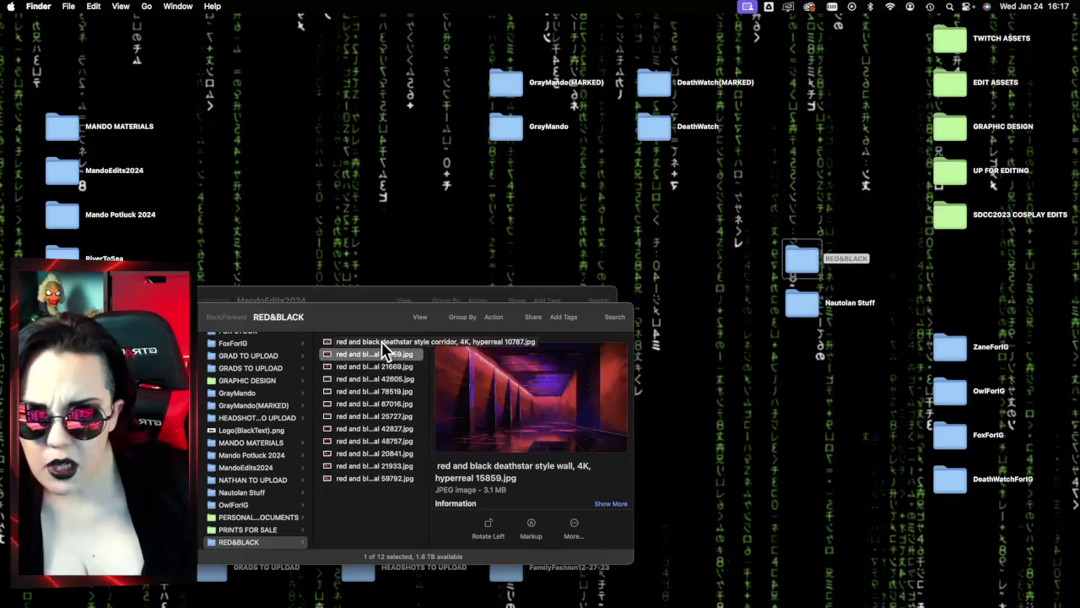
pyautogui.press('Down')
pyautogui.press('Up')
pyautogui.moveTo(382, 351); pyautogui.dragTo(1061, 302)
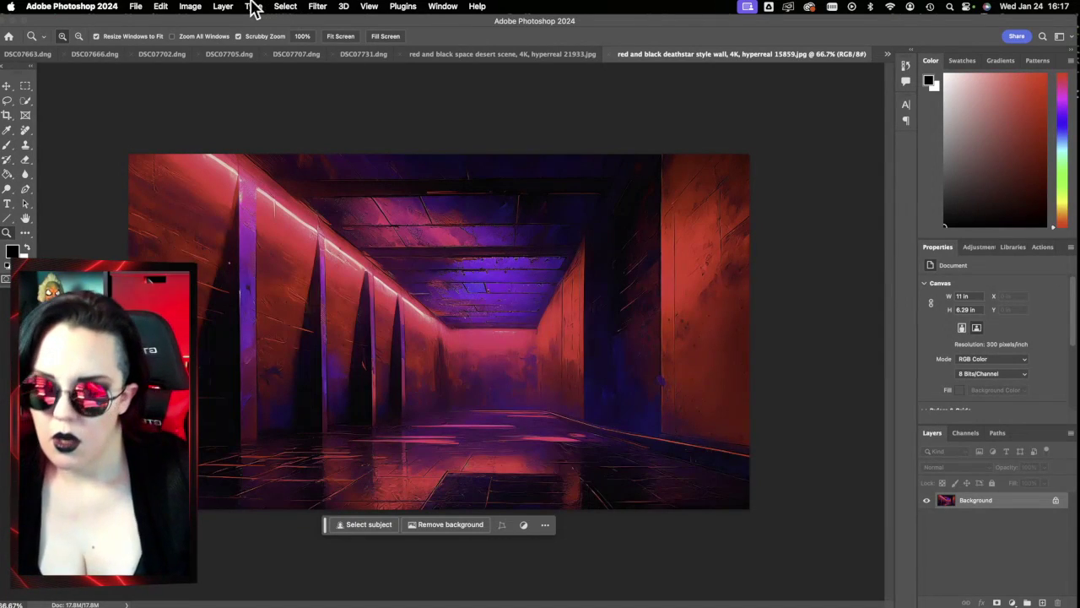
pyautogui.click(191, 6)
pyautogui.click(183, 108)
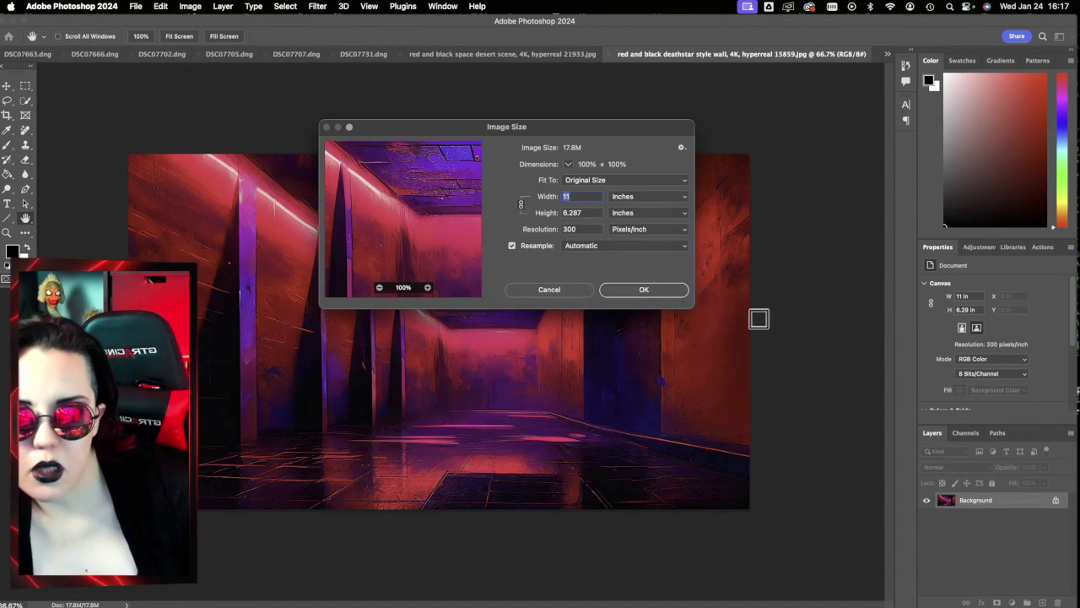
pyautogui.click(560, 293)
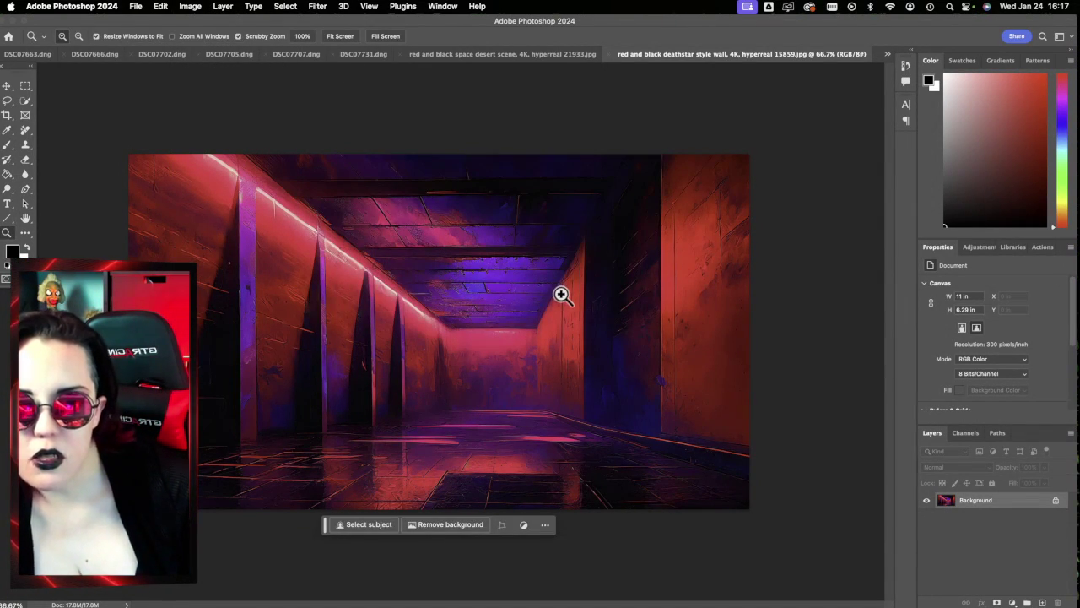
# Step: Convert the deathstar wall image to the ProPhoto RGB profile with Adobe (ACE) and Relative Colorimetric intent
pyautogui.click(160, 7)
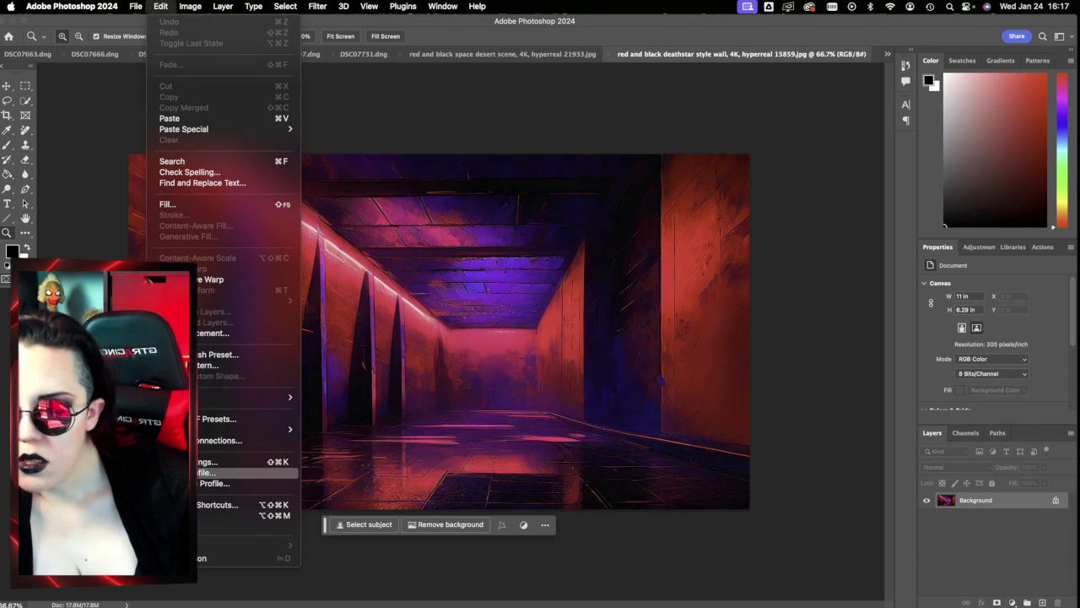
pyautogui.click(228, 483)
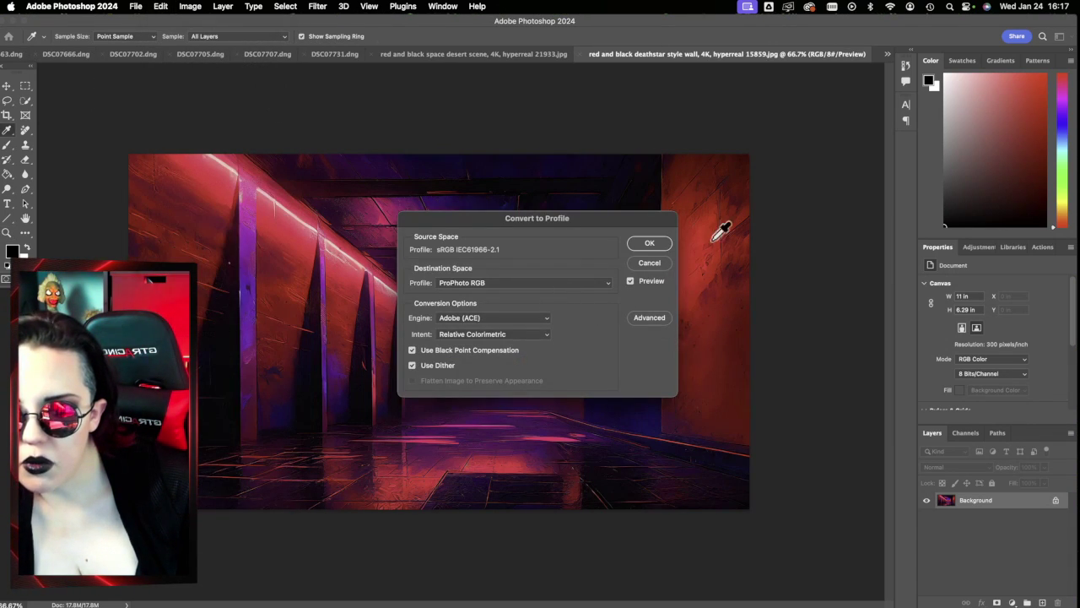
pyautogui.click(557, 293)
pyautogui.click(554, 292)
pyautogui.click(648, 244)
pyautogui.press('z')
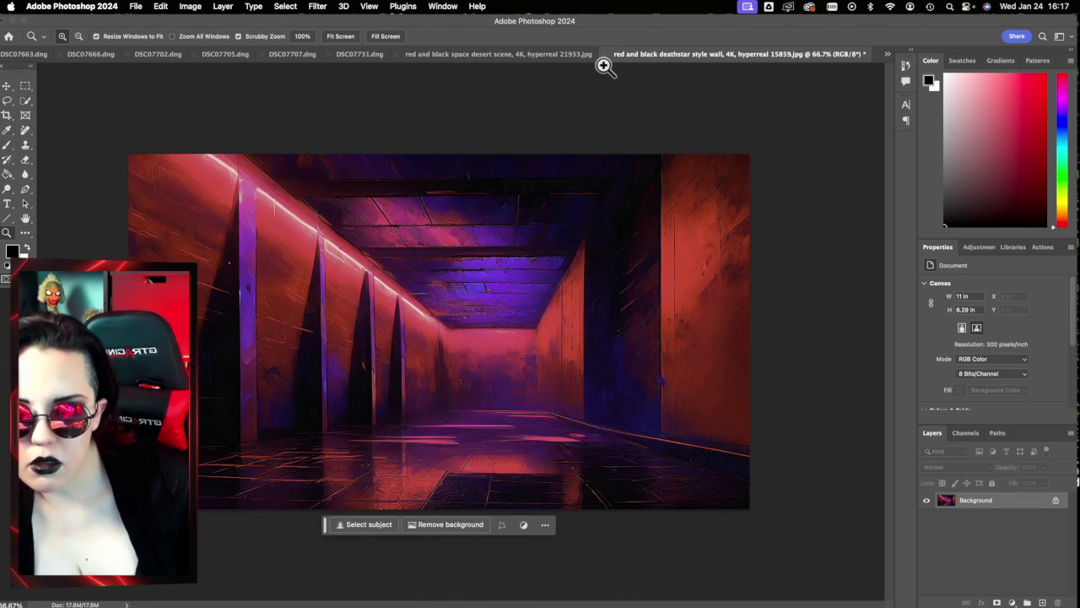
# Step: Copy the whole wall image into DSC07666.dng as a new layer directly above Layer 4, closing the source file
pyautogui.press('cmd+a')
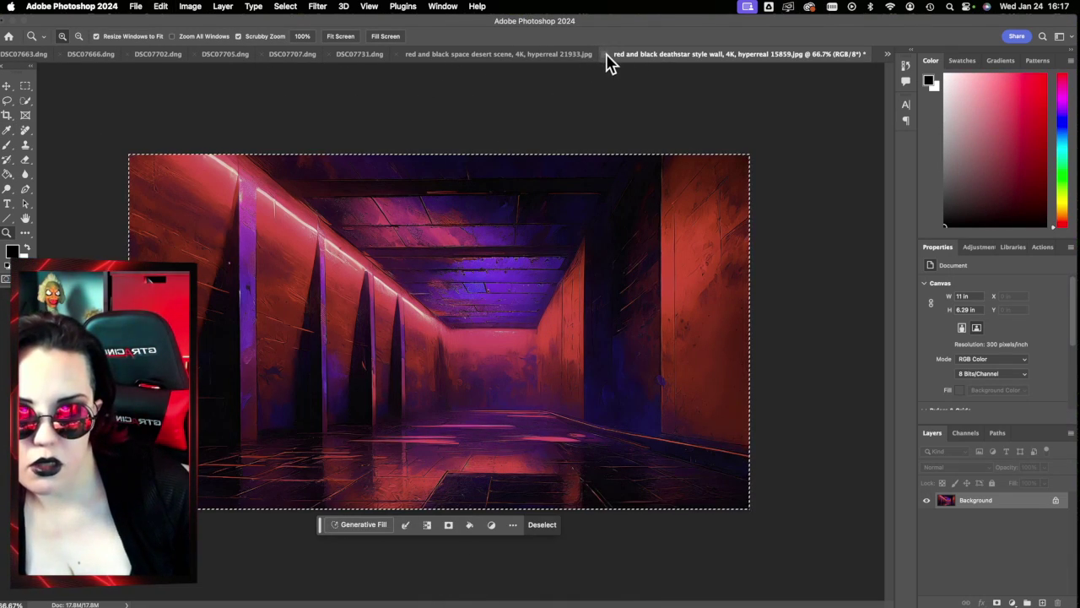
pyautogui.click(607, 54)
pyautogui.click(551, 238)
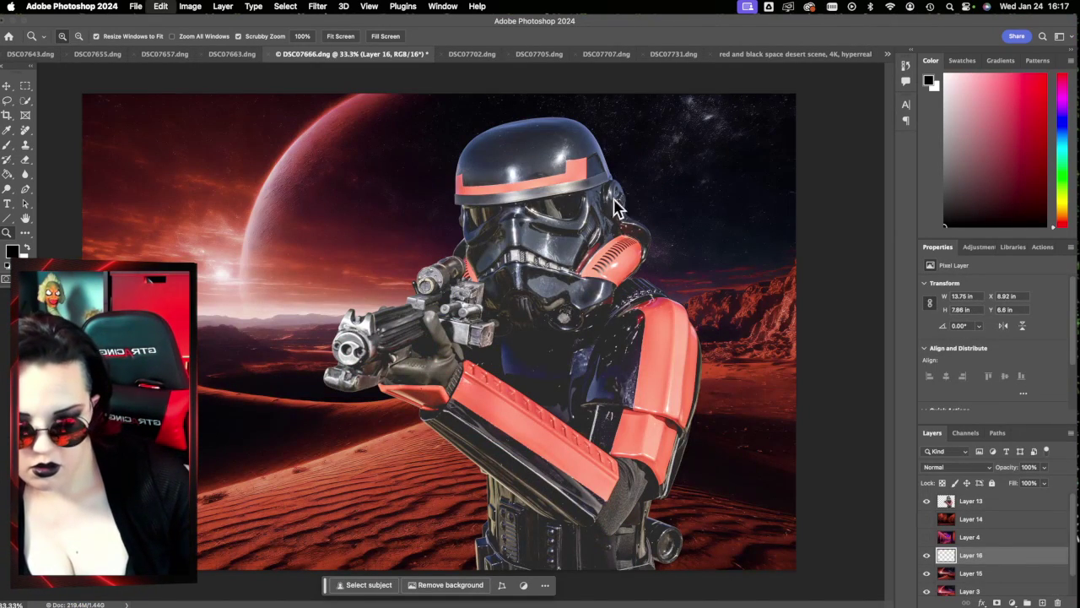
pyautogui.press('cmd+v')
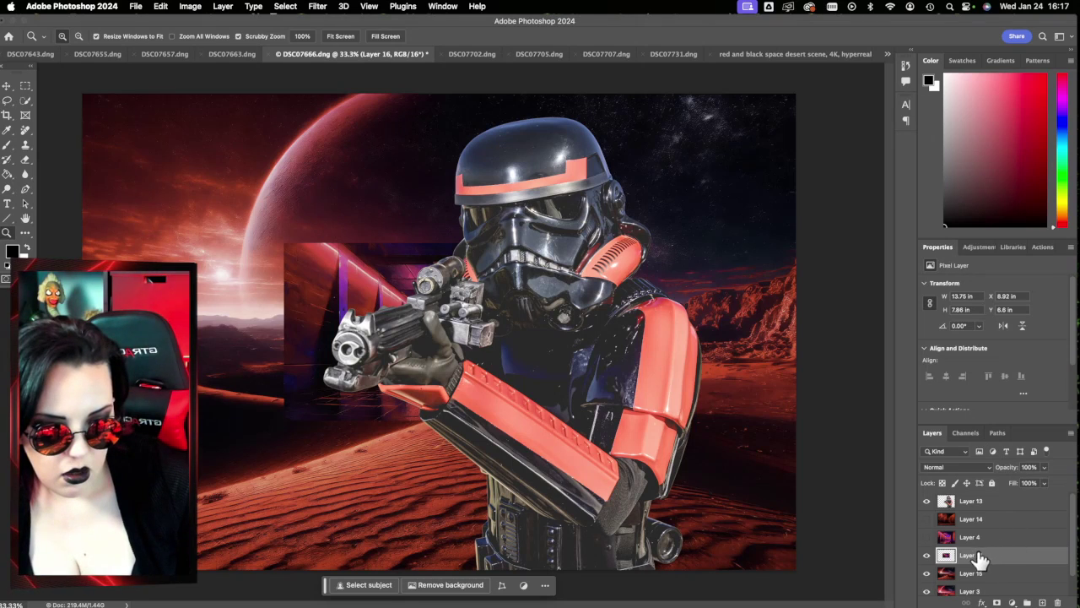
pyautogui.moveTo(975, 531); pyautogui.dragTo(960, 547)
# Step: Scale the pasted wall layer proportionally to about 36.87 by 21.07 in so that it fills the canvas behind the trooper
pyautogui.press('cmd+t')
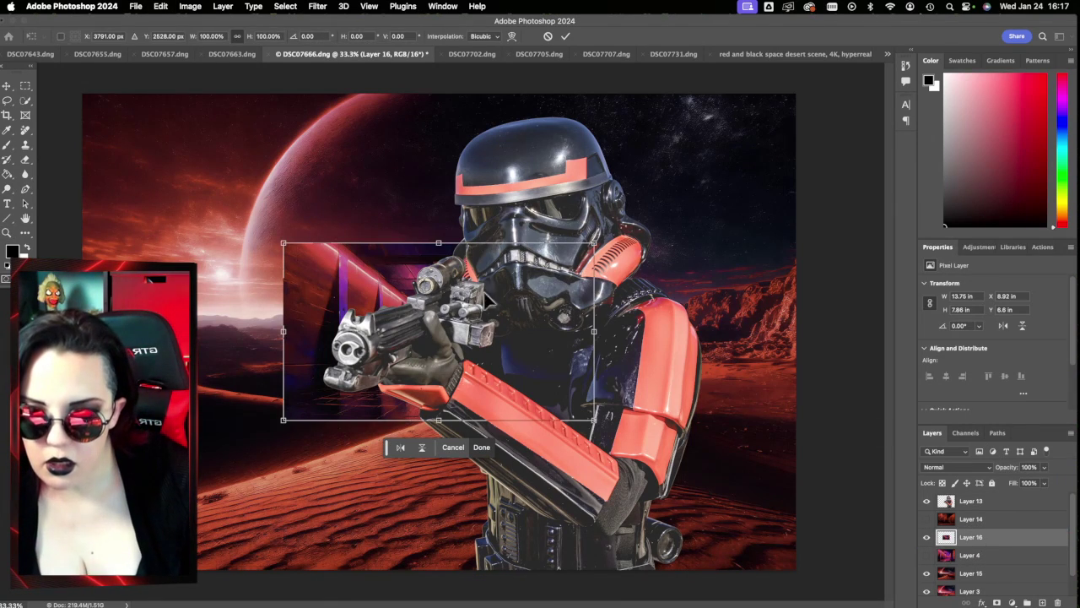
pyautogui.moveTo(440, 243); pyautogui.dragTo(441, 67)
pyautogui.moveTo(445, 212); pyautogui.dragTo(447, 362)
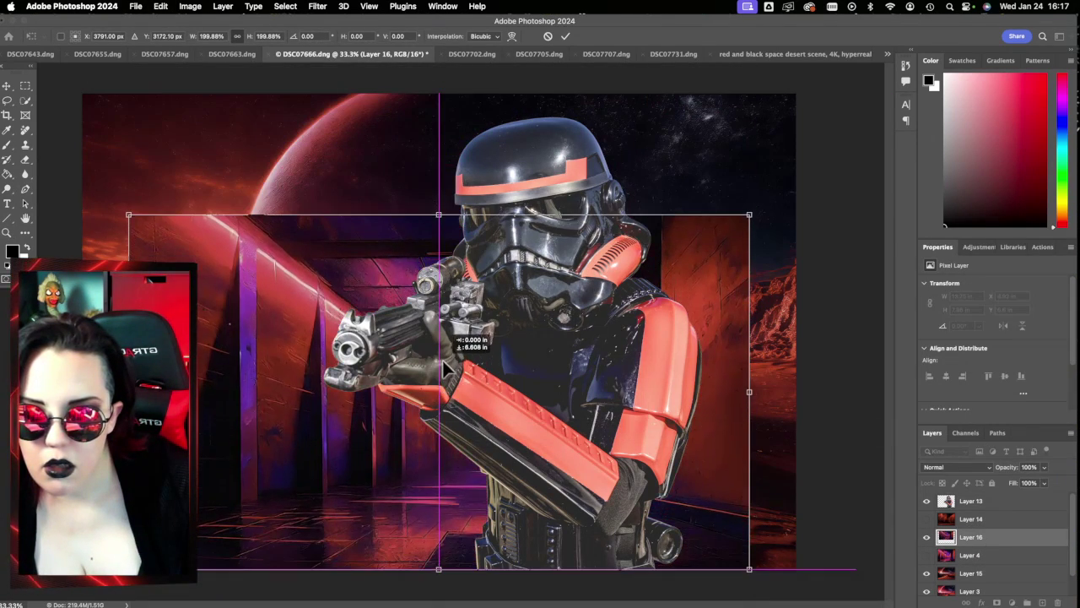
pyautogui.moveTo(432, 214); pyautogui.dragTo(439, 93)
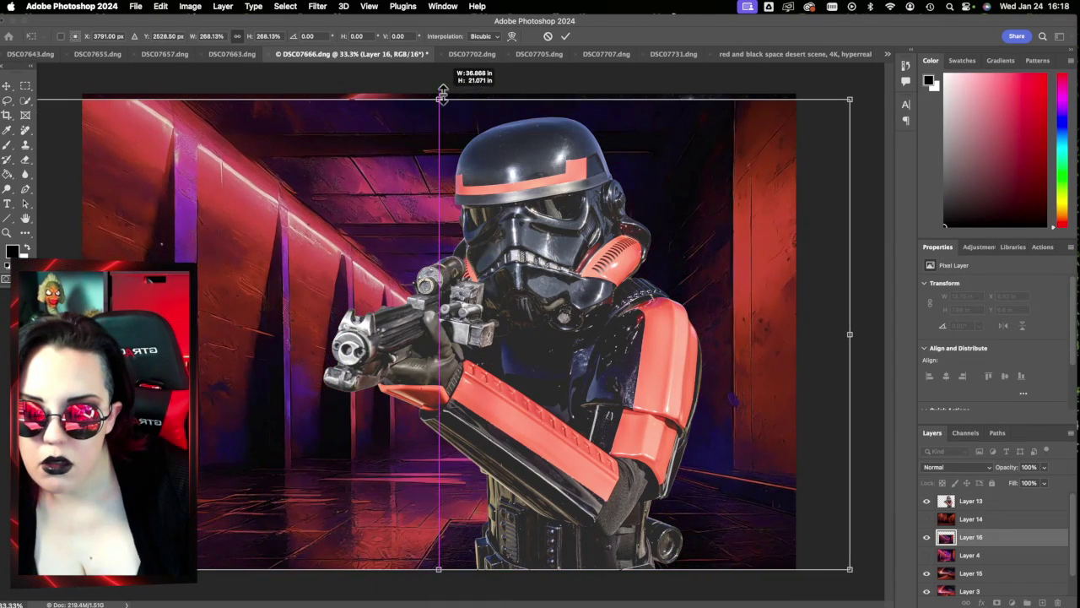
pyautogui.click(565, 36)
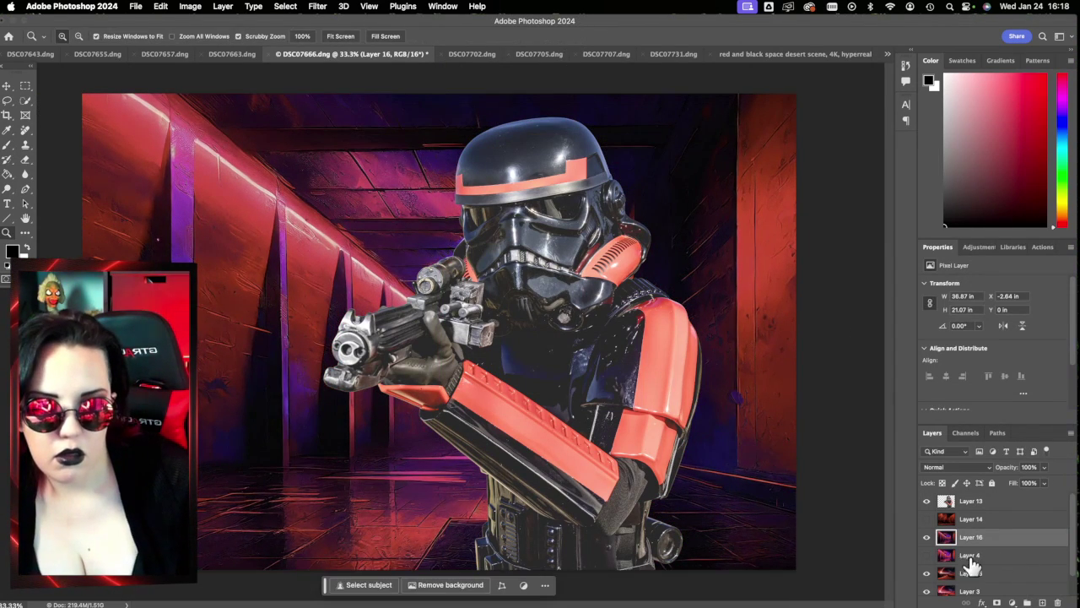
# Step: Show Layer 4 and toggle Layer 16's visibility to compare the two versions of the corridor background
pyautogui.click(927, 538)
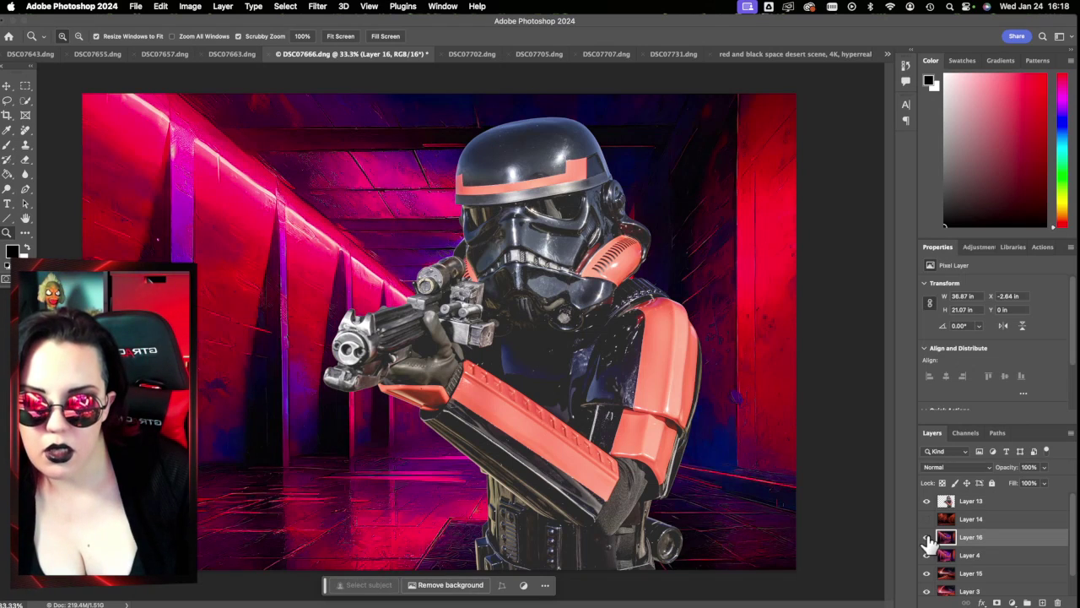
pyautogui.click(927, 538)
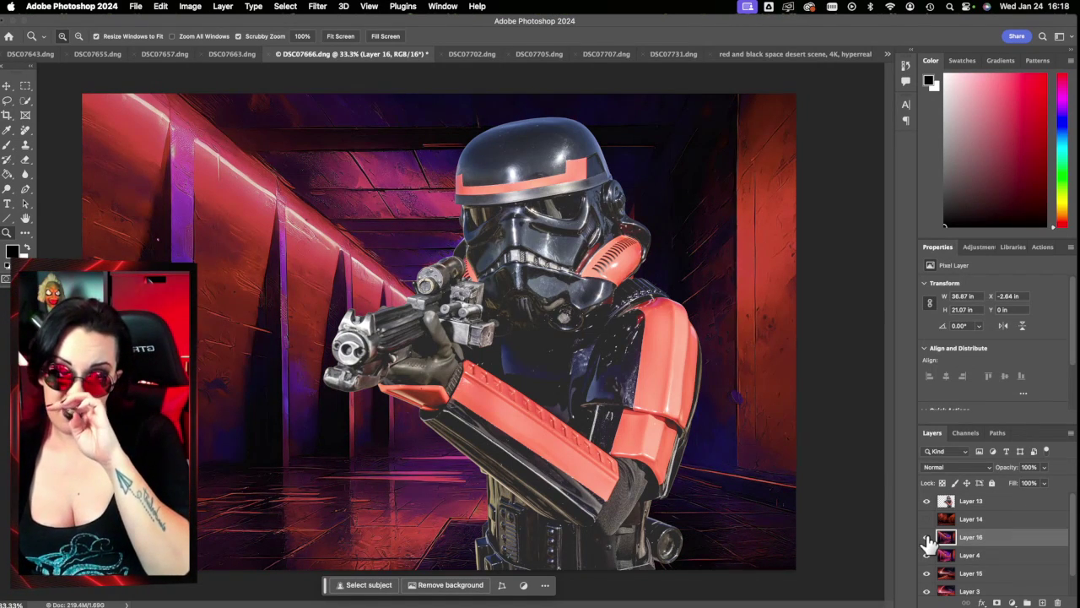
pyautogui.click(928, 539)
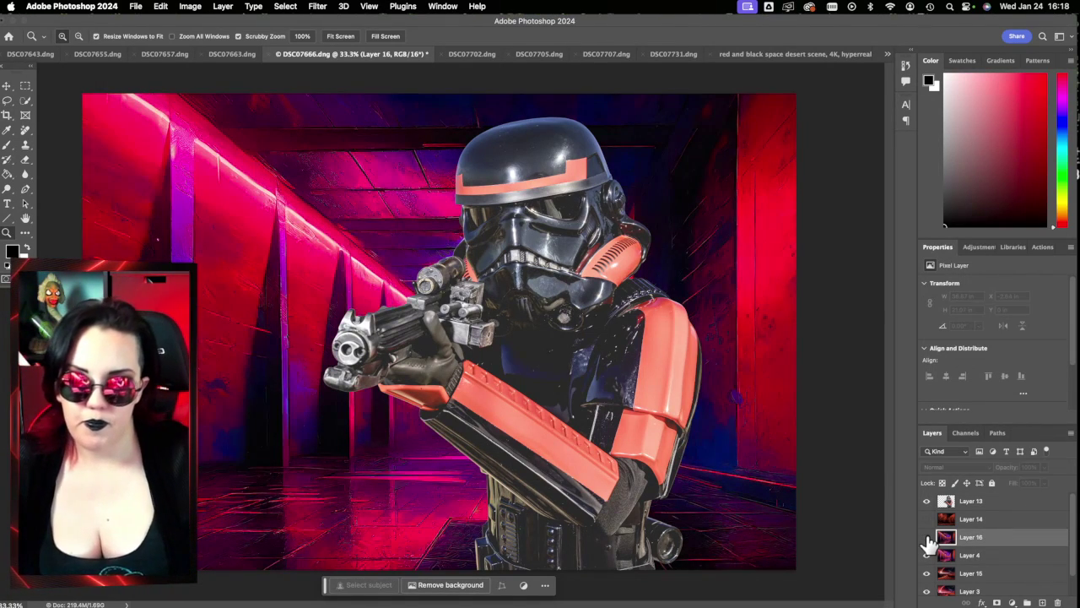
pyautogui.click(928, 539)
pyautogui.click(927, 539)
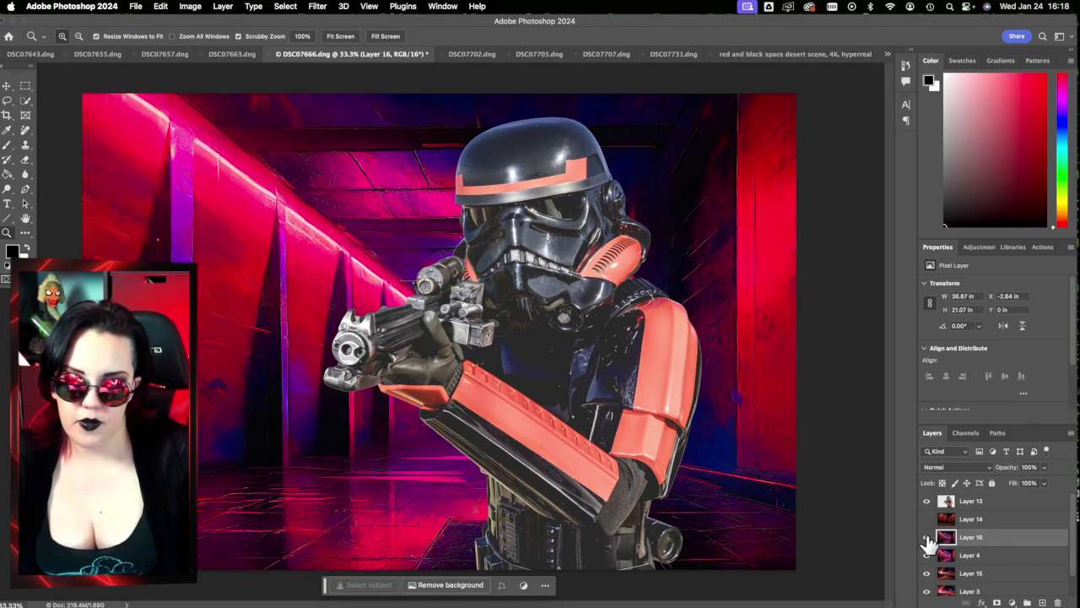
# Step: Compare the corridor backgrounds by toggling Layer 16's visibility and delete both Layer 16 and Layer 4
pyautogui.click(927, 538)
pyautogui.click(927, 538)
pyautogui.click(927, 538)
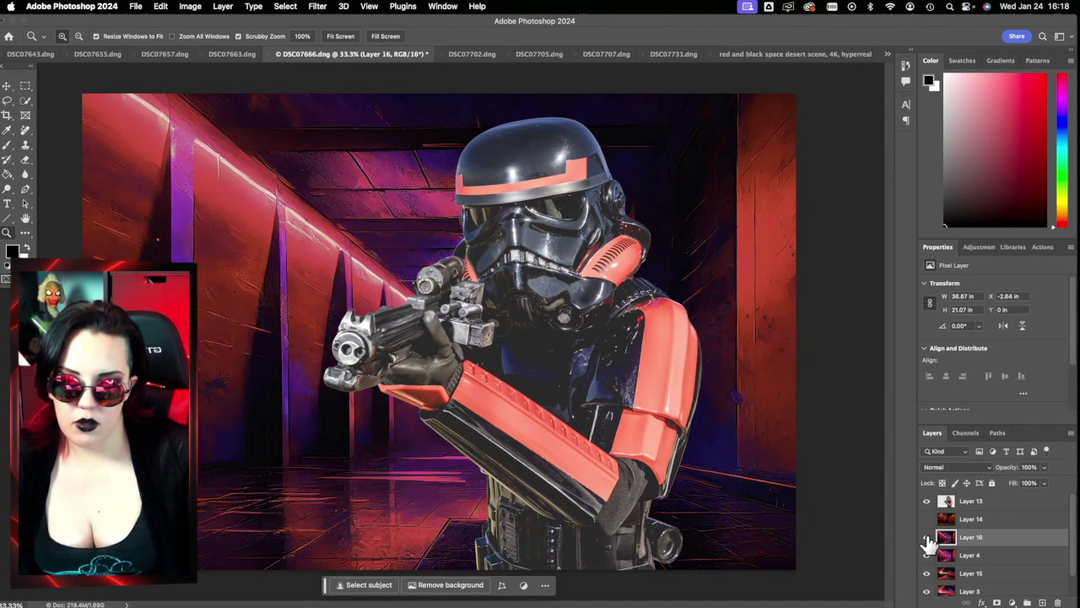
pyautogui.keyDown('shift'); pyautogui.click(976, 559); pyautogui.keyUp('shift')
pyautogui.moveTo(976, 559); pyautogui.dragTo(1058, 603)
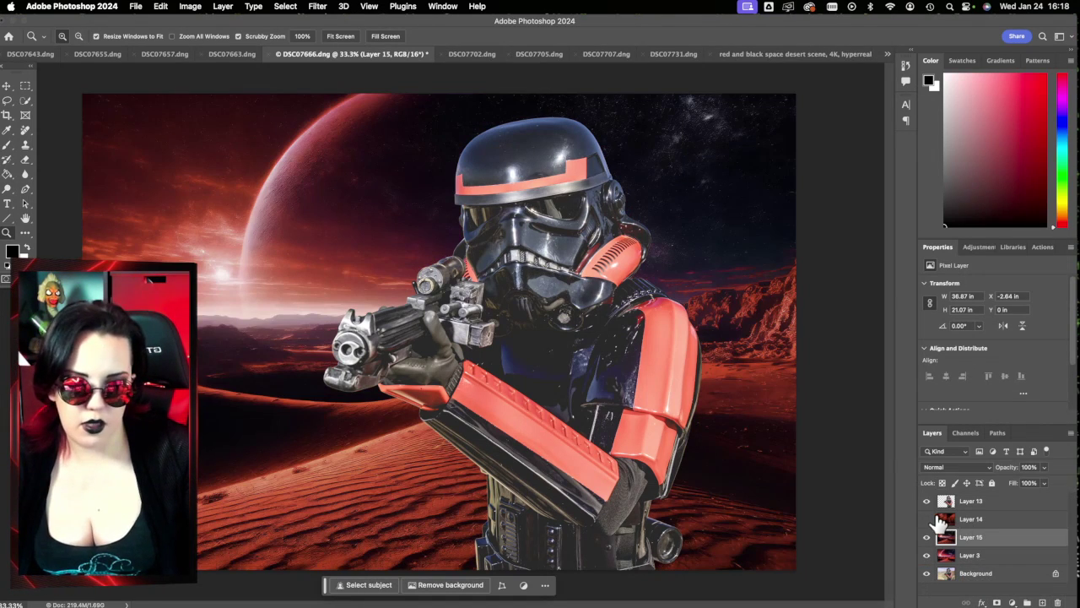
# Step: Toggle Layer 14 and Layer 15 to compare the remaining backgrounds, and delete Layer 3 from beneath the desert planet layer
pyautogui.click(928, 519)
pyautogui.click(927, 519)
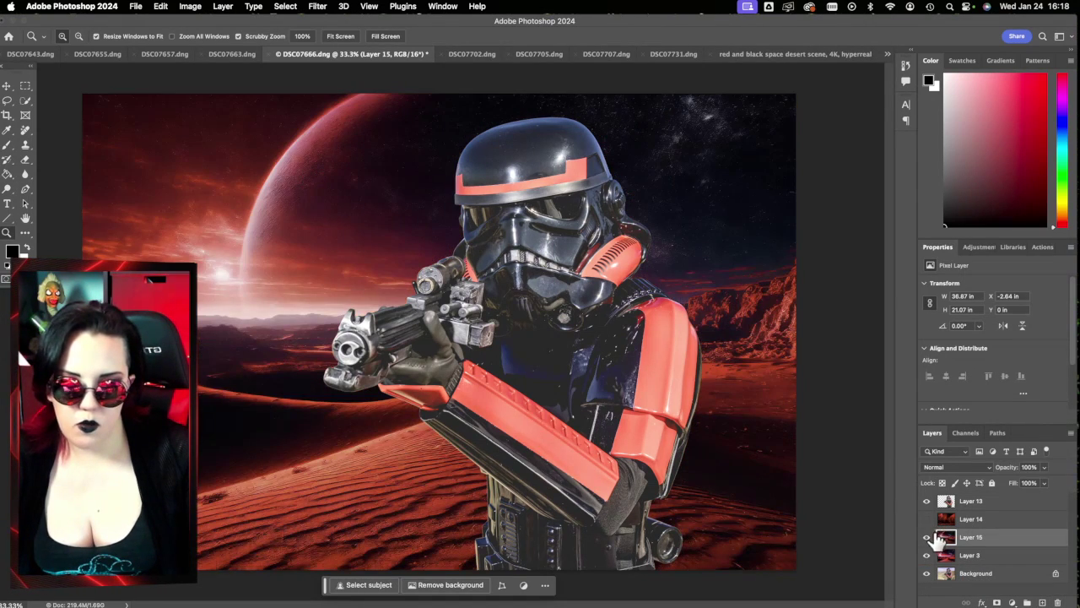
pyautogui.click(928, 537)
pyautogui.click(927, 536)
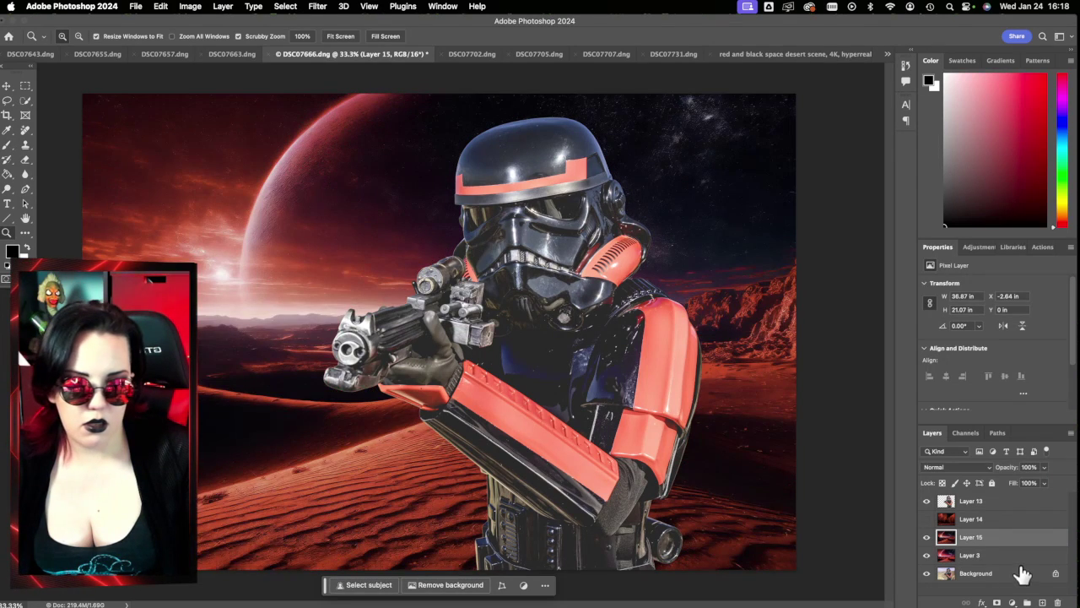
pyautogui.moveTo(1029, 573); pyautogui.dragTo(1057, 602)
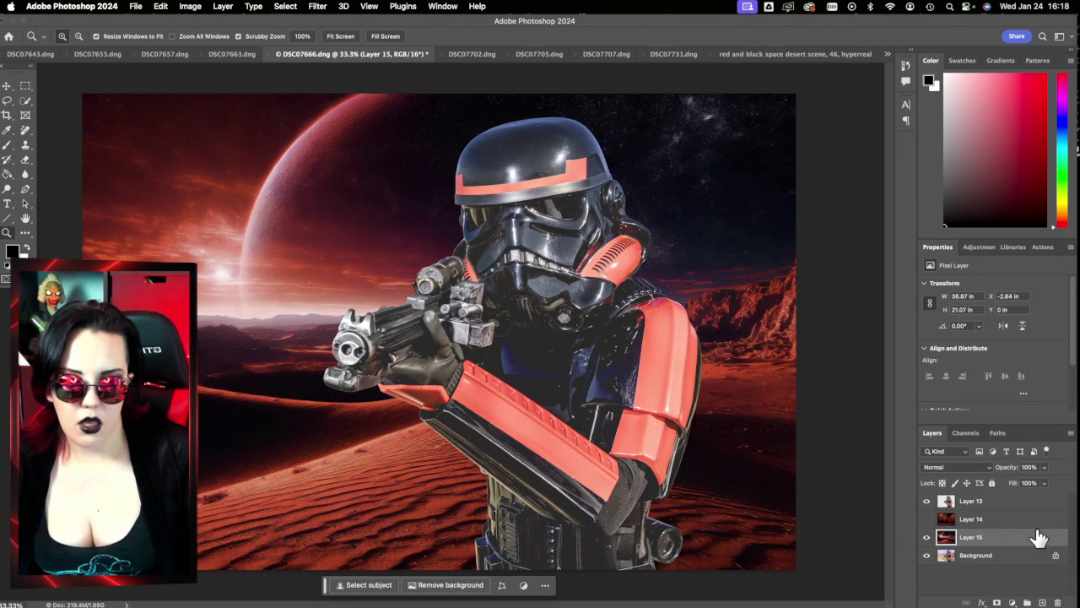
pyautogui.click(1007, 518)
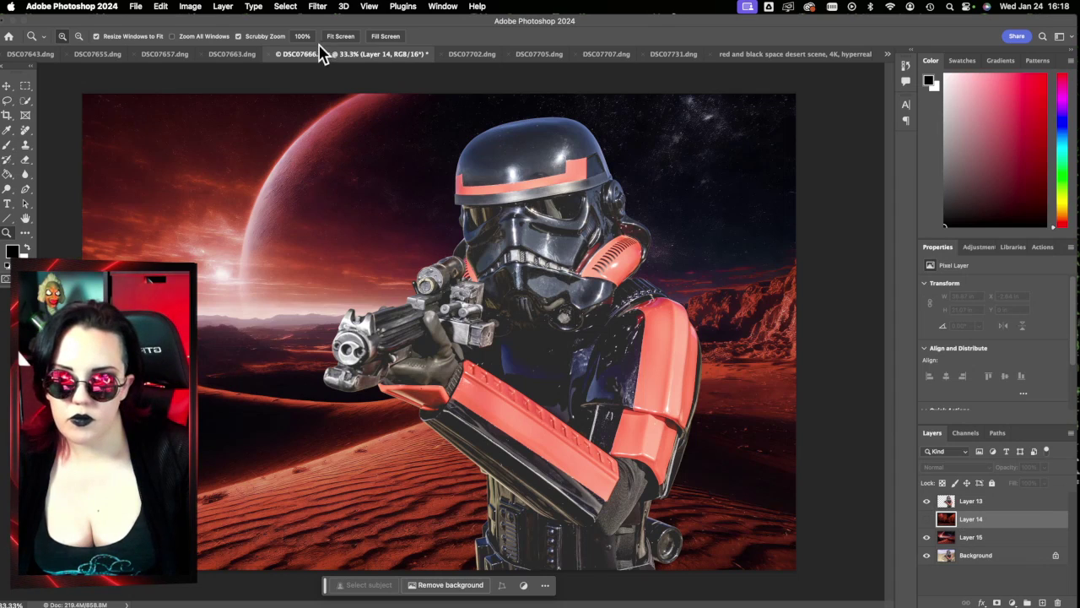
# Step: In DSC07663.dng, delete all the background image layers, keeping only the original Background photo
pyautogui.click(239, 55)
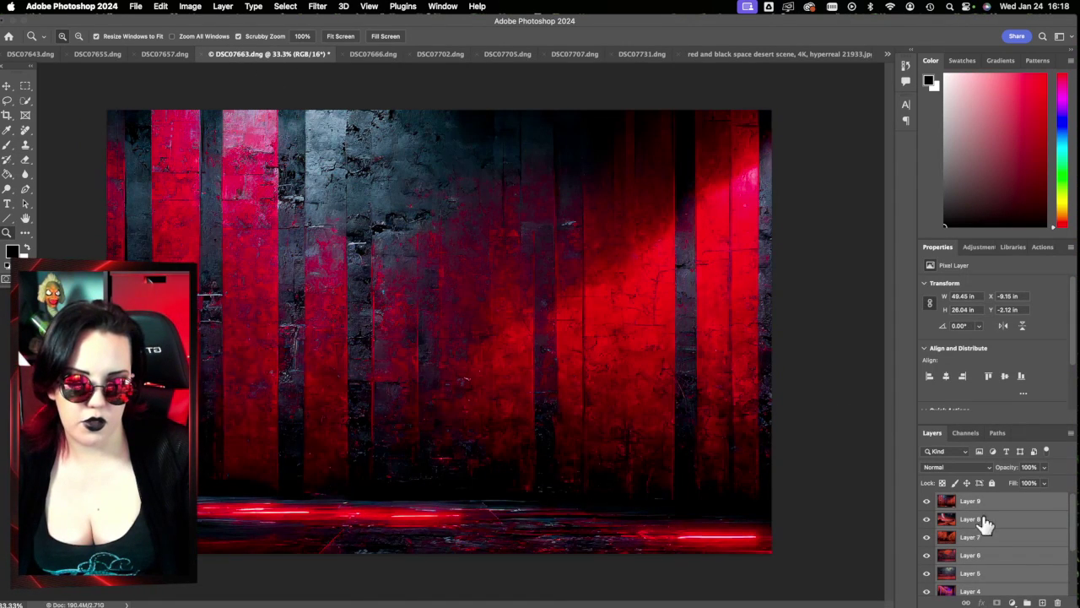
pyautogui.keyDown('shift'); pyautogui.click(1017, 568); pyautogui.keyUp('shift')
pyautogui.press('Delete')
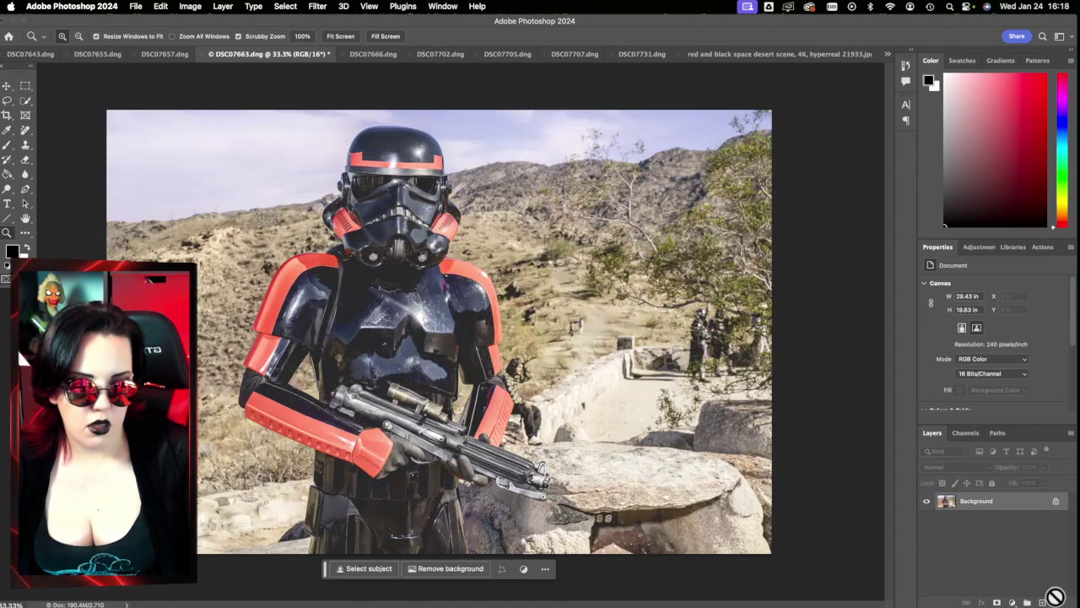
# Step: Look through the open photos from DSC07625.dng to DSC07666.dng and examine each costume and its scenery
pyautogui.click(97, 56)
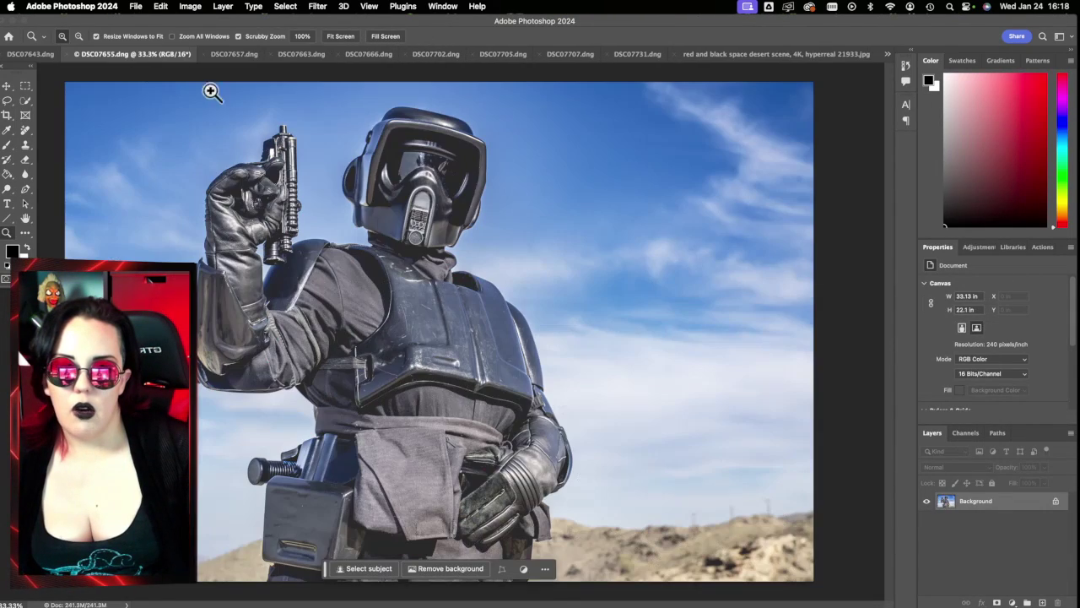
pyautogui.click(888, 55)
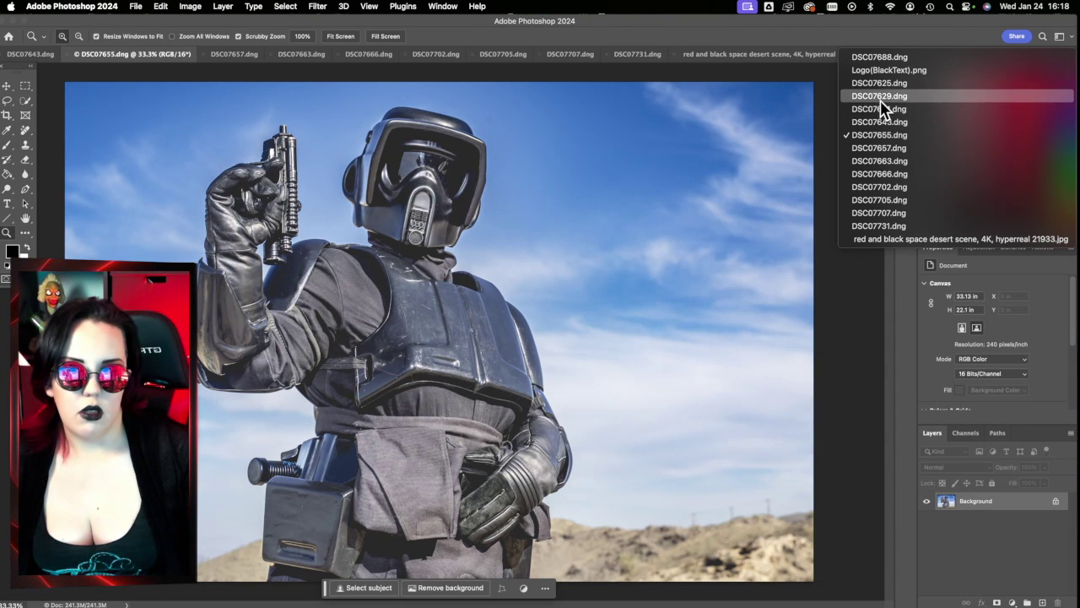
pyautogui.click(879, 85)
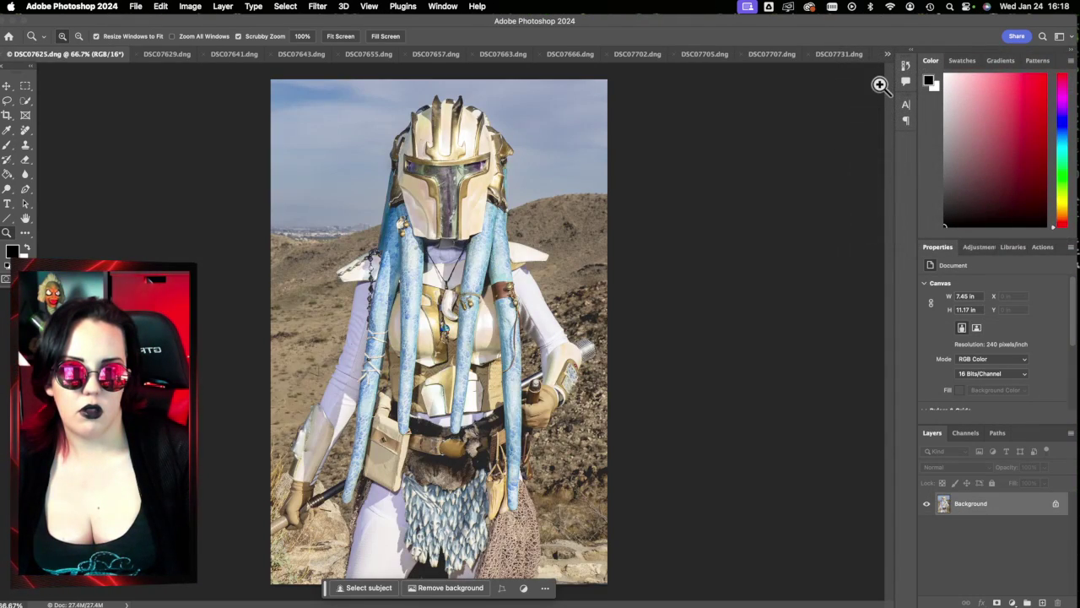
pyautogui.click(887, 54)
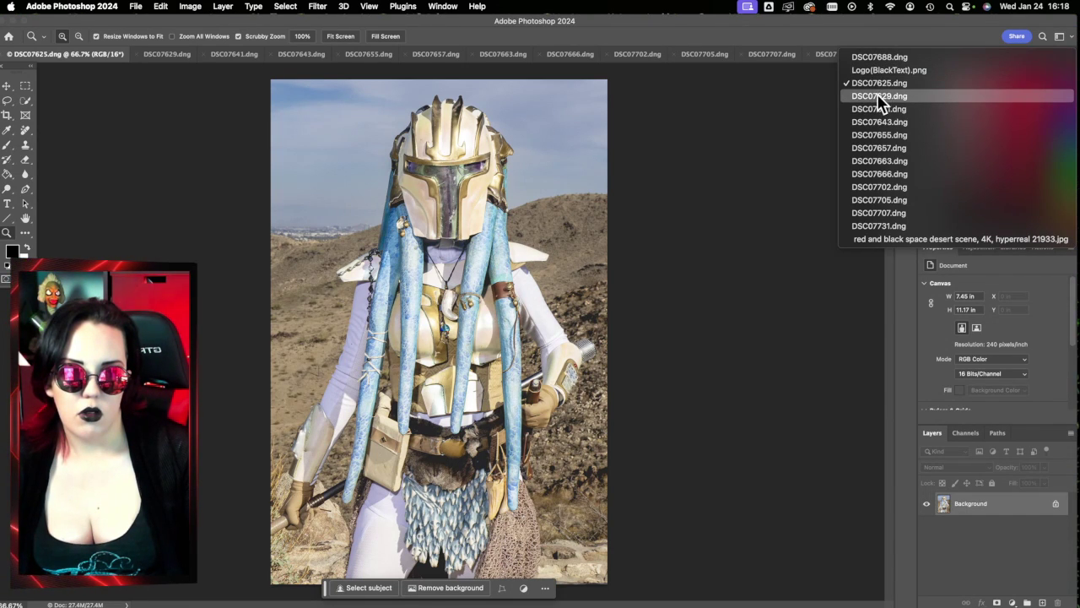
pyautogui.click(879, 97)
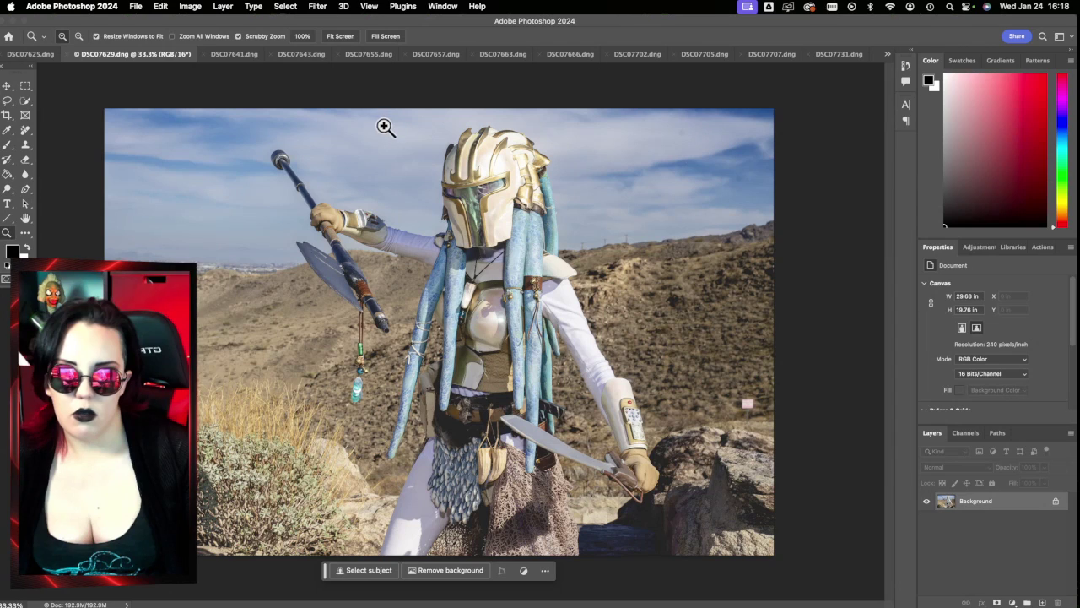
pyautogui.click(233, 57)
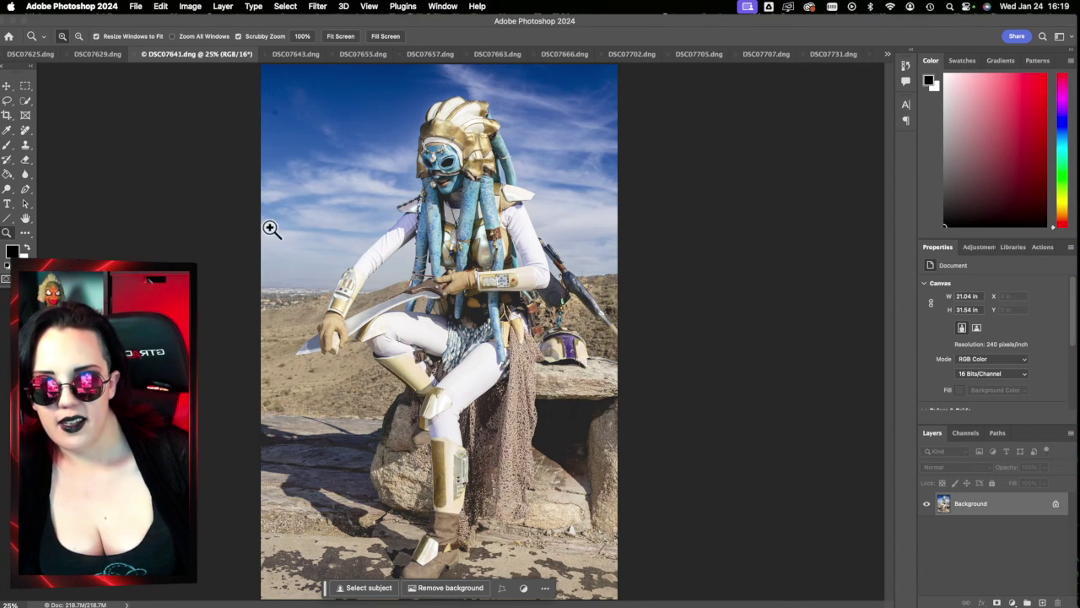
pyautogui.click(301, 55)
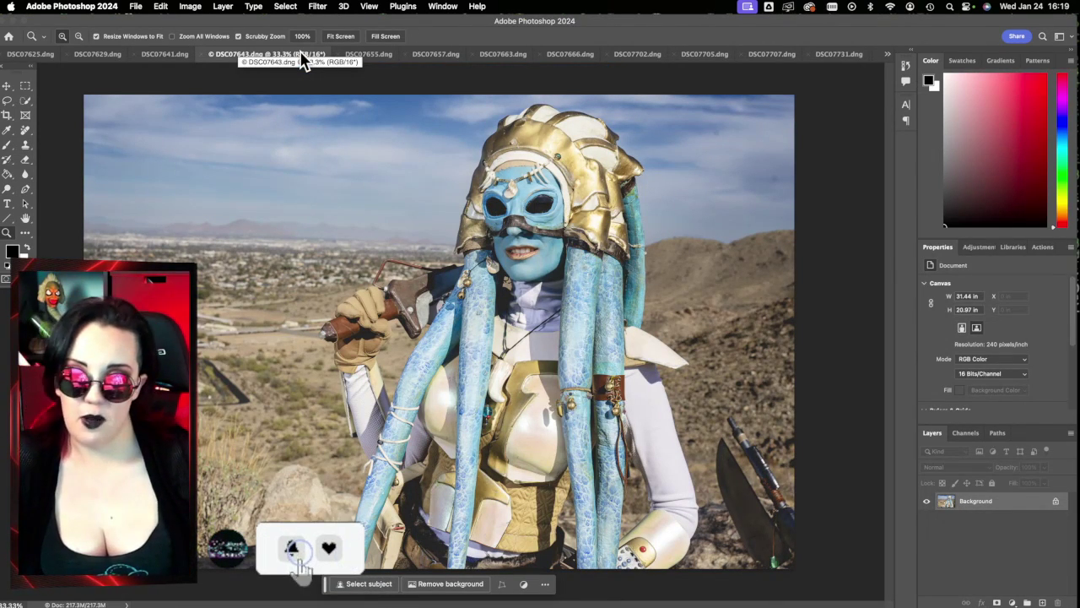
pyautogui.click(359, 56)
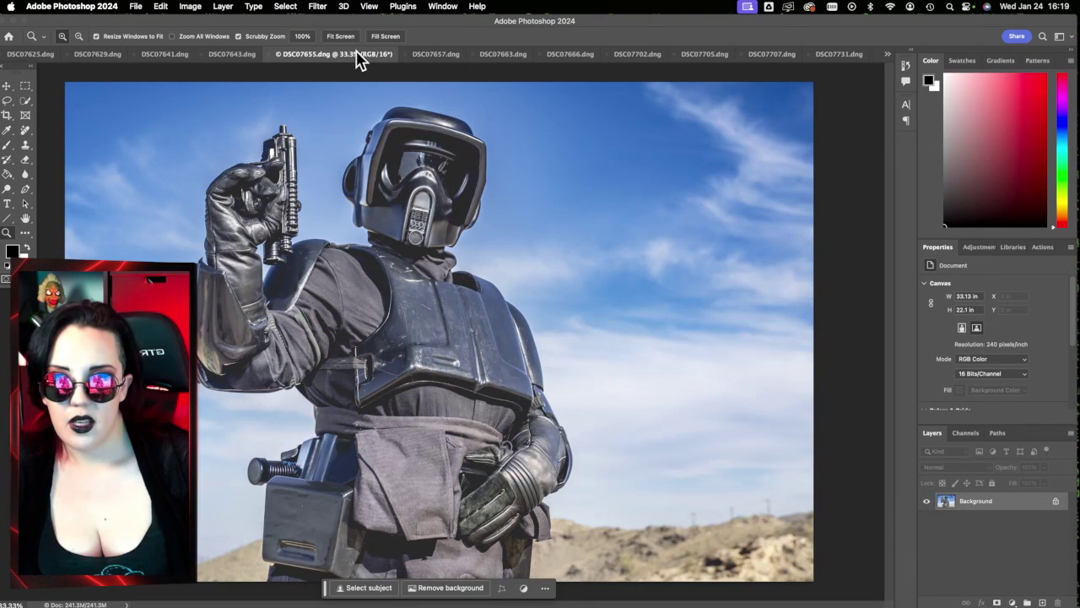
pyautogui.click(438, 54)
pyautogui.click(515, 56)
pyautogui.click(577, 56)
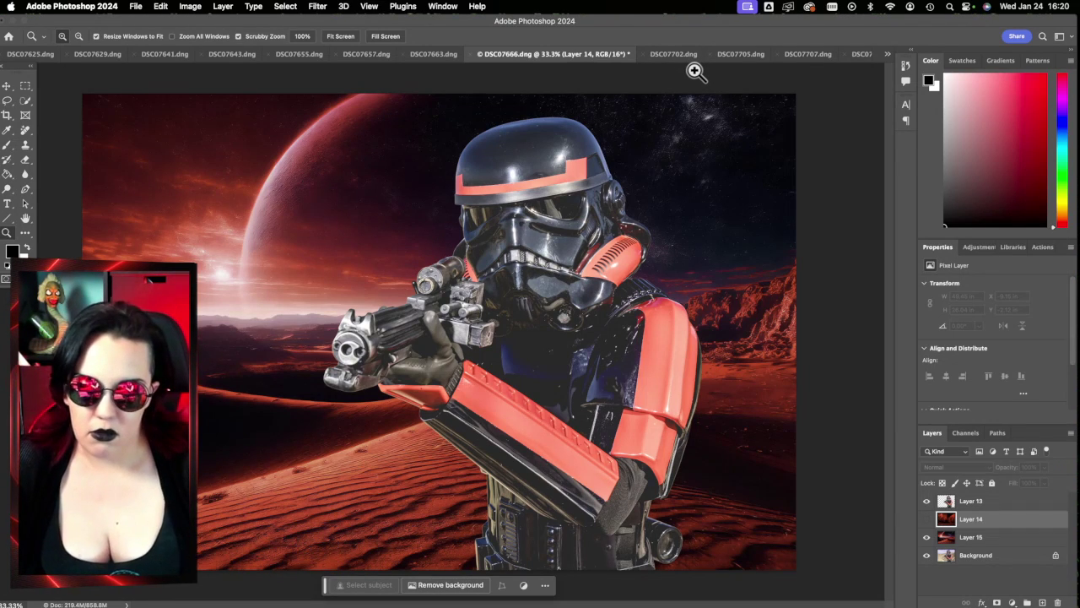
# Step: Review the photos DSC07657.dng, DSC07655.dng, DSC07731.dng and DSC07702.dng
pyautogui.click(366, 54)
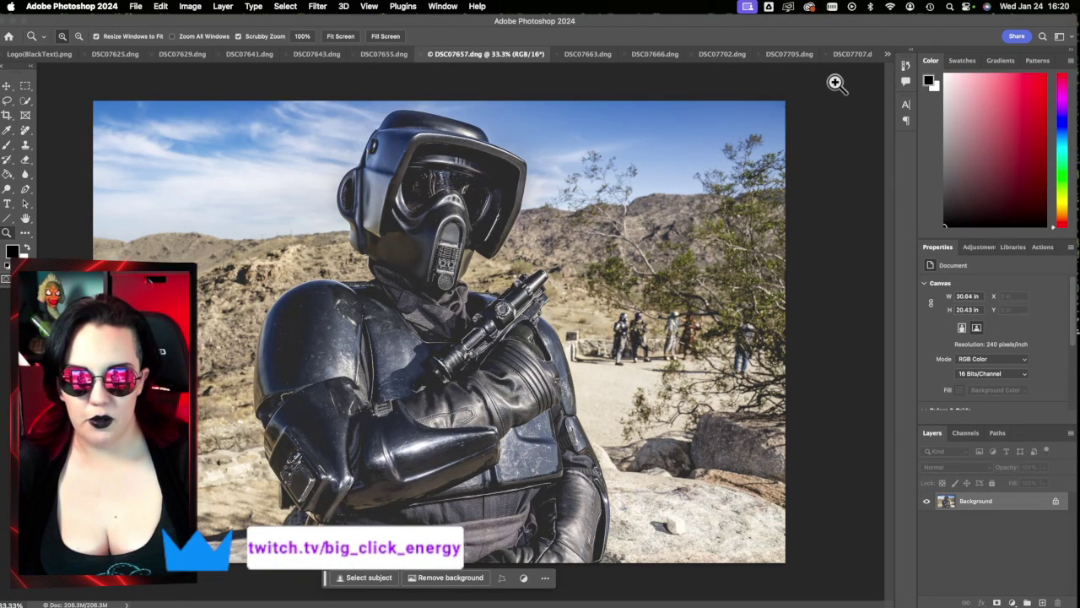
pyautogui.click(395, 54)
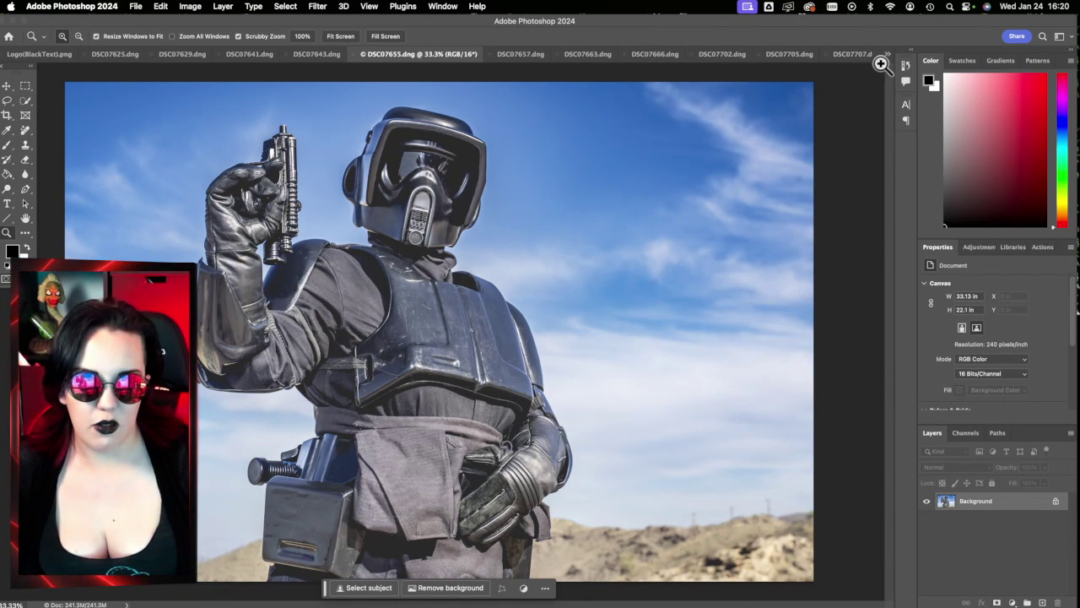
pyautogui.click(887, 56)
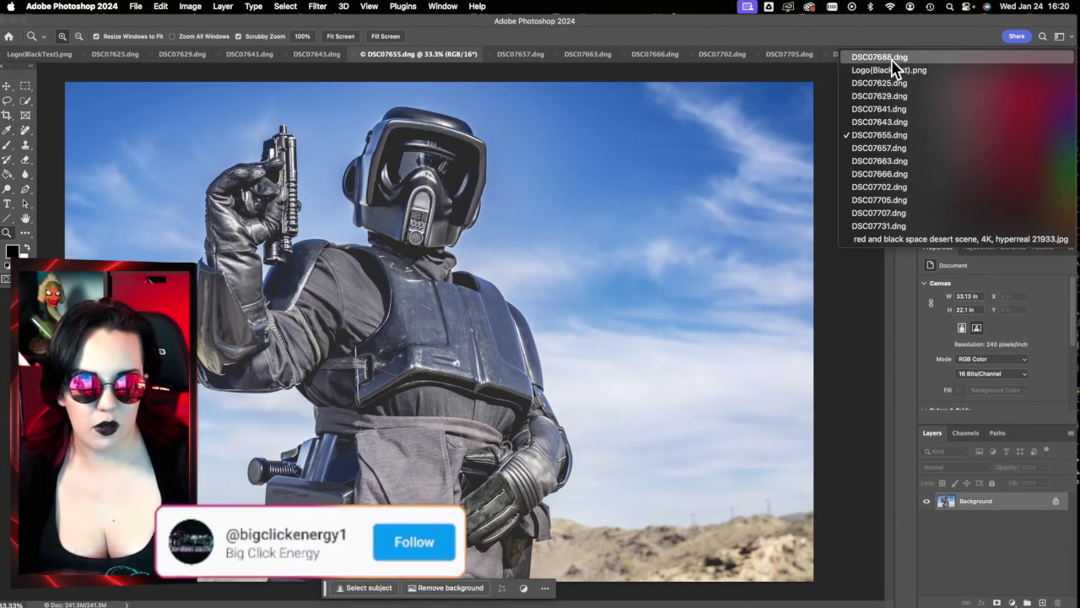
pyautogui.click(893, 226)
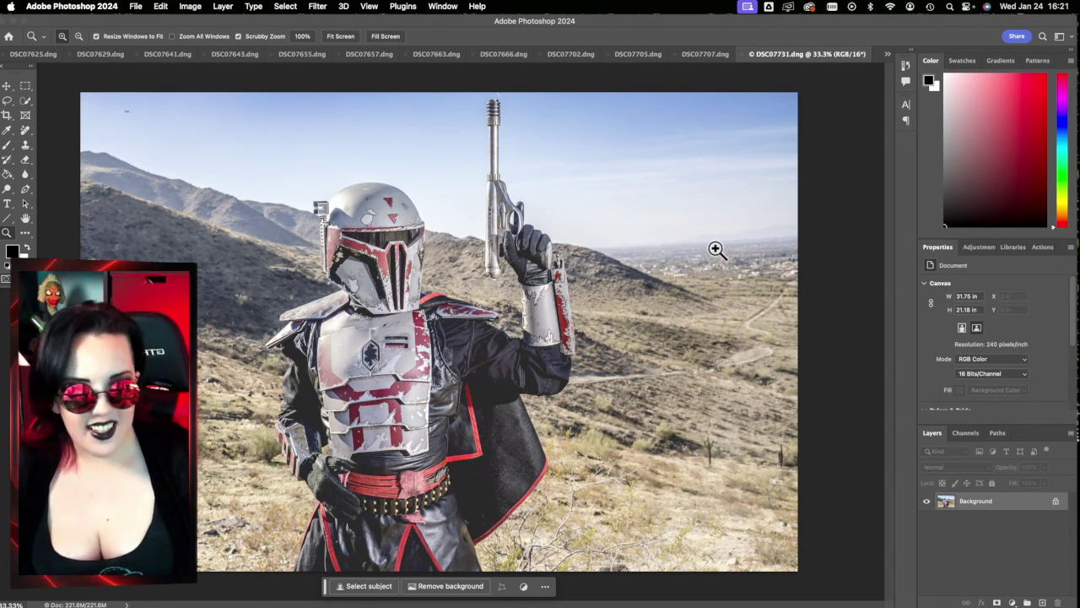
pyautogui.click(709, 65)
pyautogui.click(646, 65)
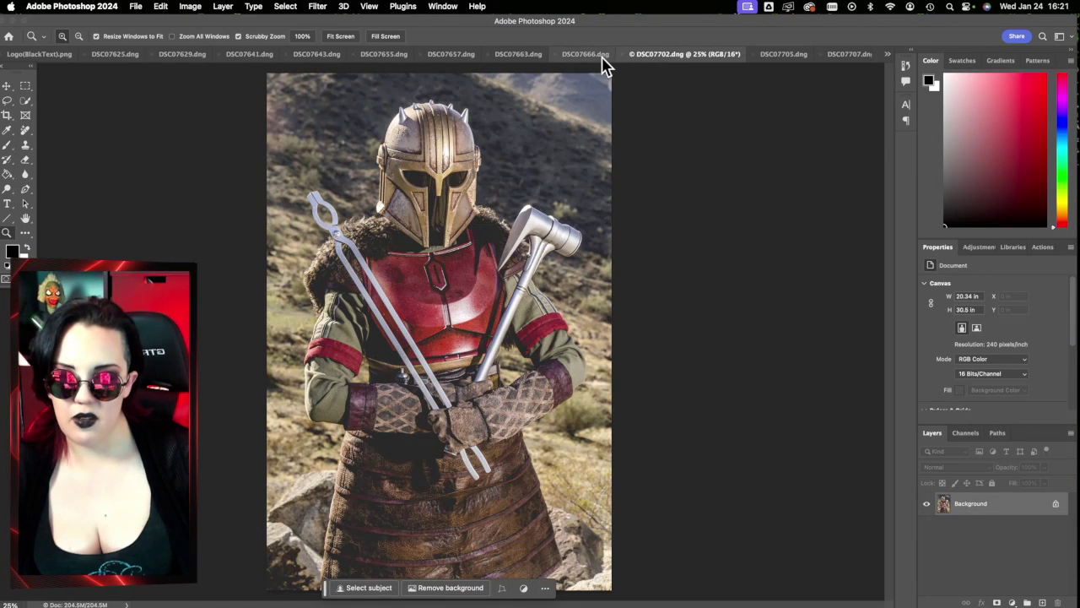
# Step: Return to DSC07666.dng and duplicate the cut-out trooper on Layer 13
pyautogui.click(591, 58)
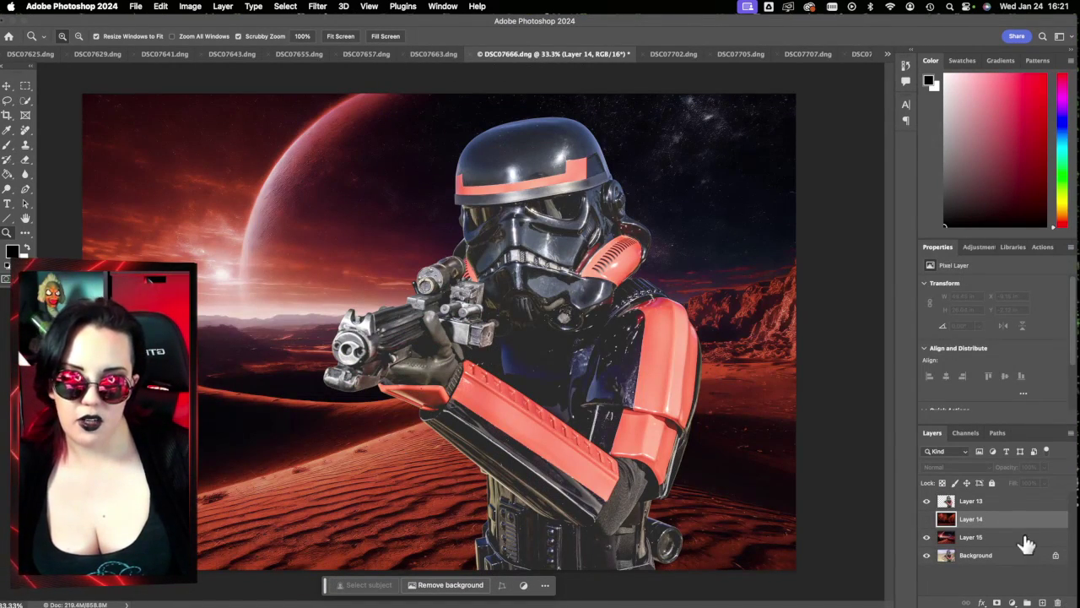
pyautogui.click(985, 503)
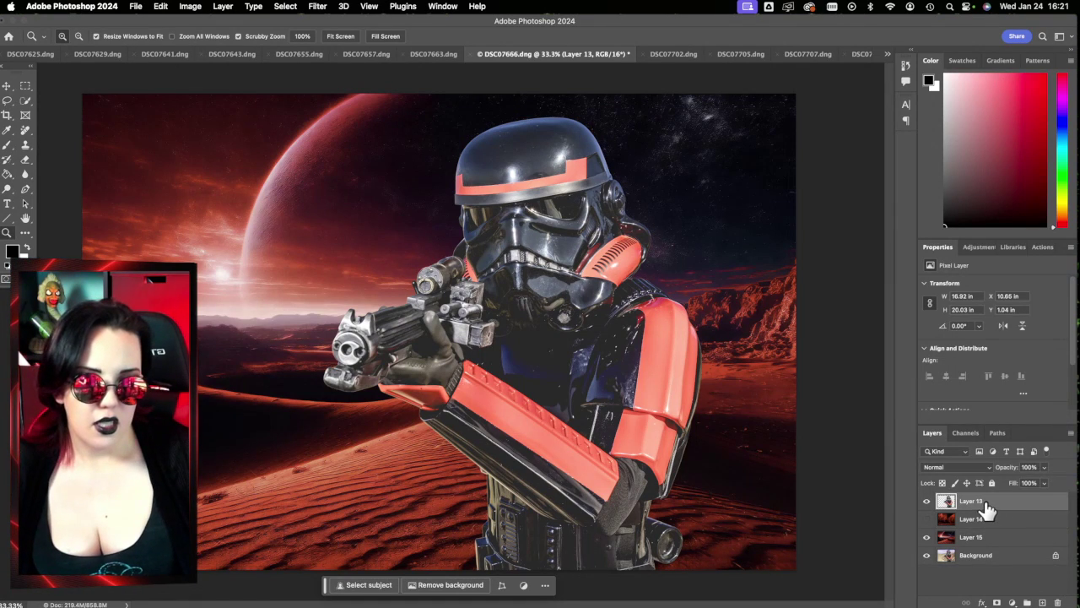
pyautogui.press('super+j')
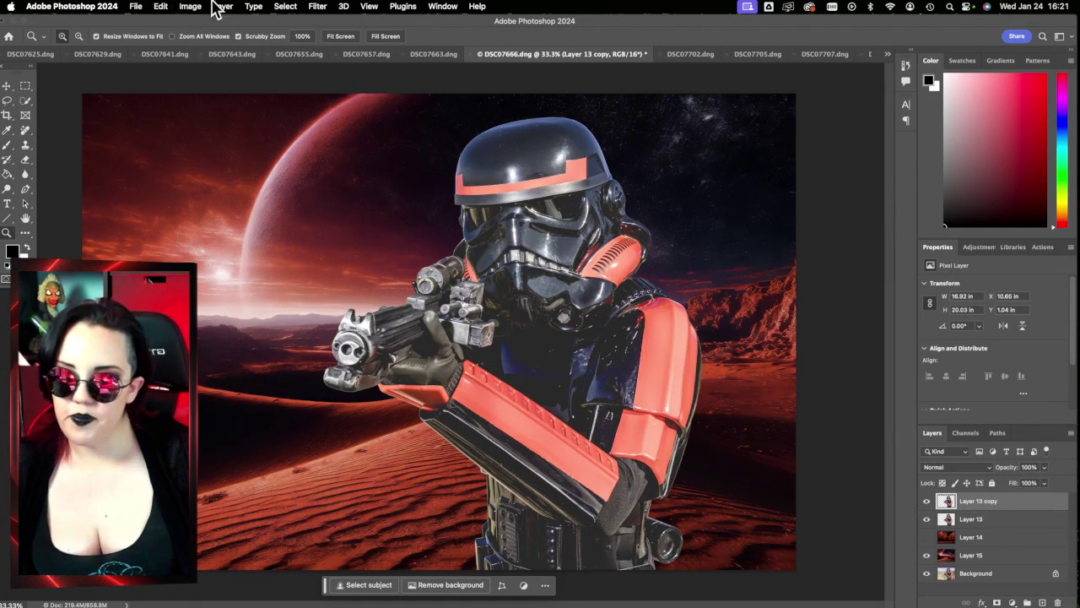
# Step: Turn on the Harmonization neural filter for the trooper copy, using the desert planet on Layer 15 as the reference image
pyautogui.click(282, 7)
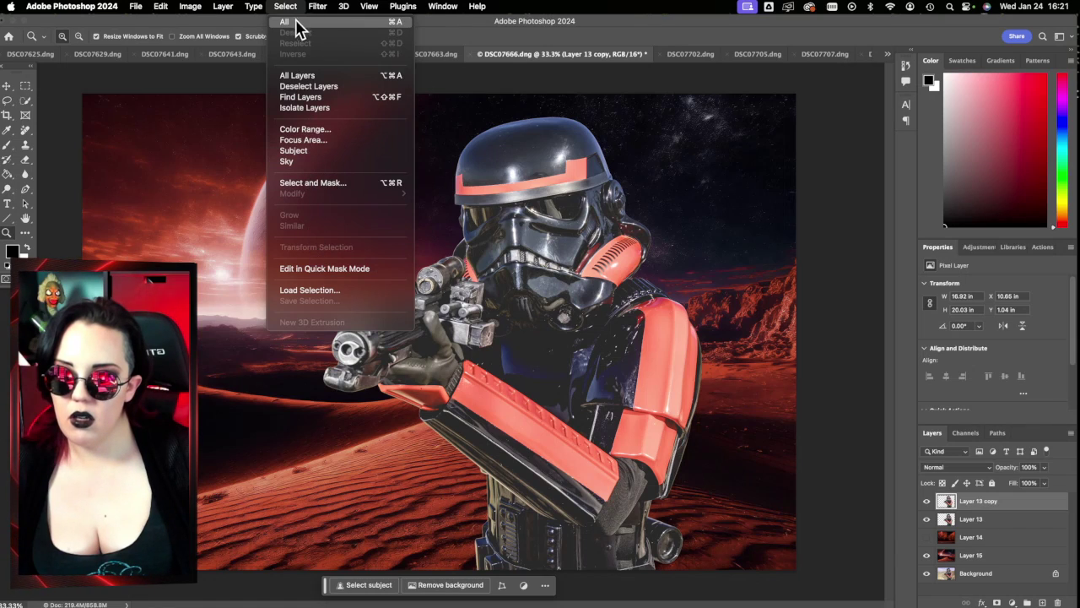
pyautogui.moveTo(318, 6)
pyautogui.click(351, 75)
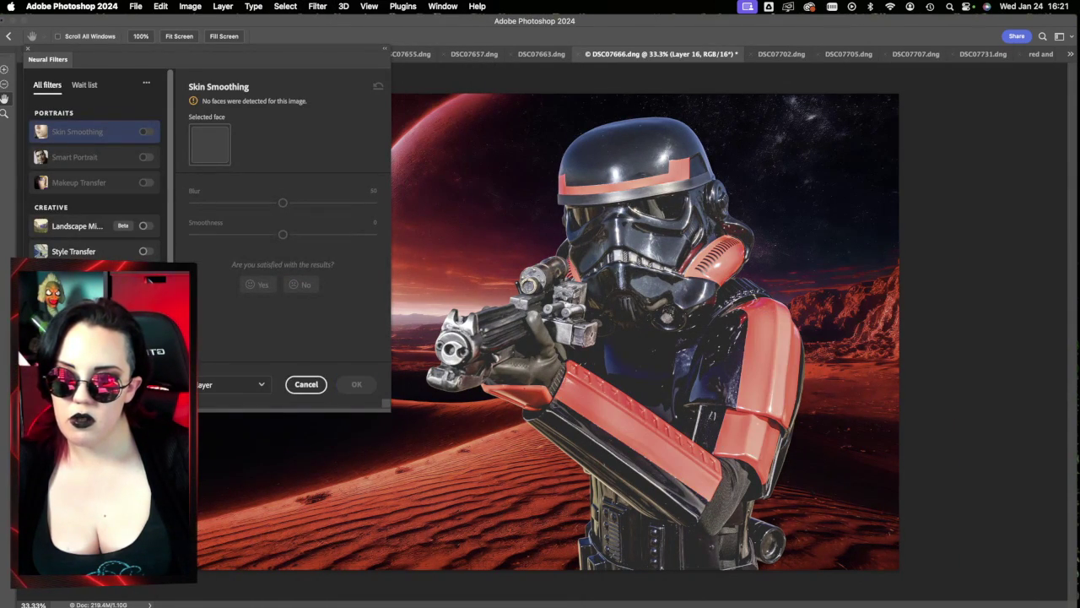
pyautogui.click(76, 277)
pyautogui.click(334, 187)
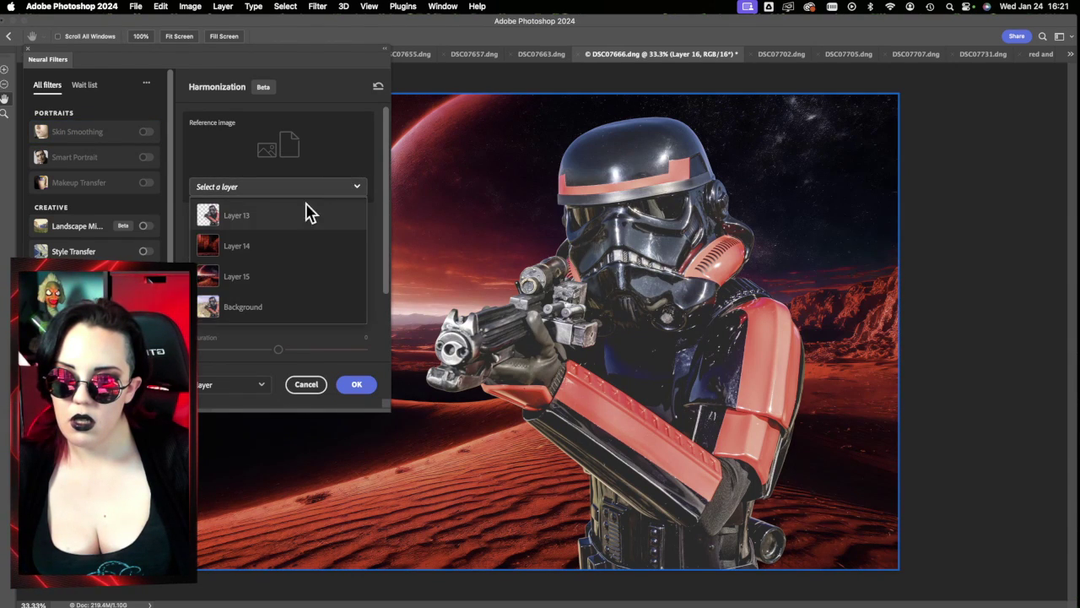
pyautogui.click(300, 278)
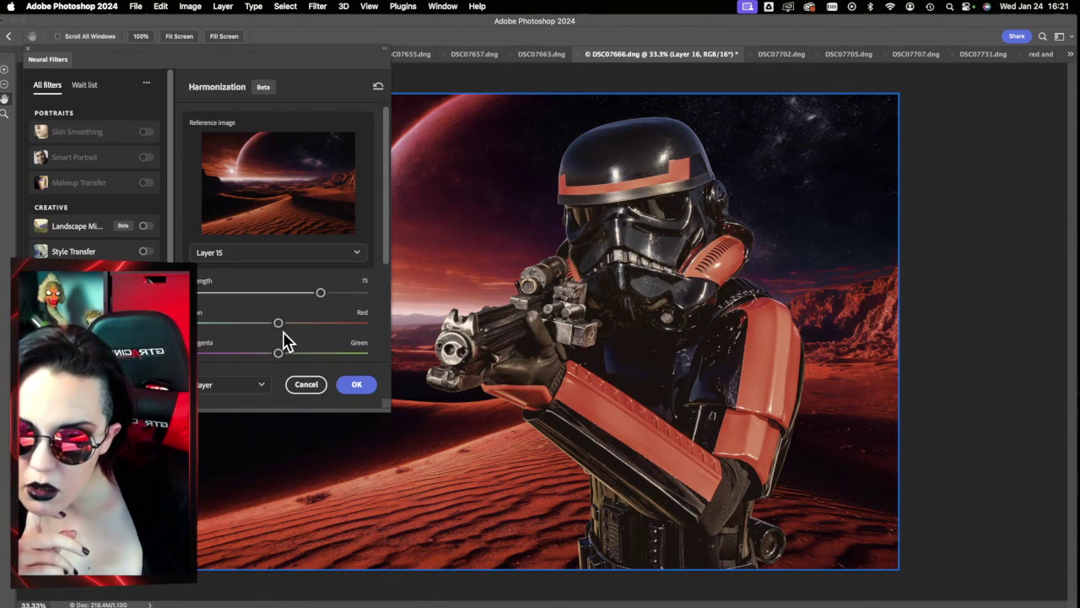
# Step: Set the harmonization's saturation to -8 and brightness to +18, and apply the filter to the trooper copy
pyautogui.scroll(-4, 283, 346)
pyautogui.moveTo(285, 292); pyautogui.dragTo(302, 296)
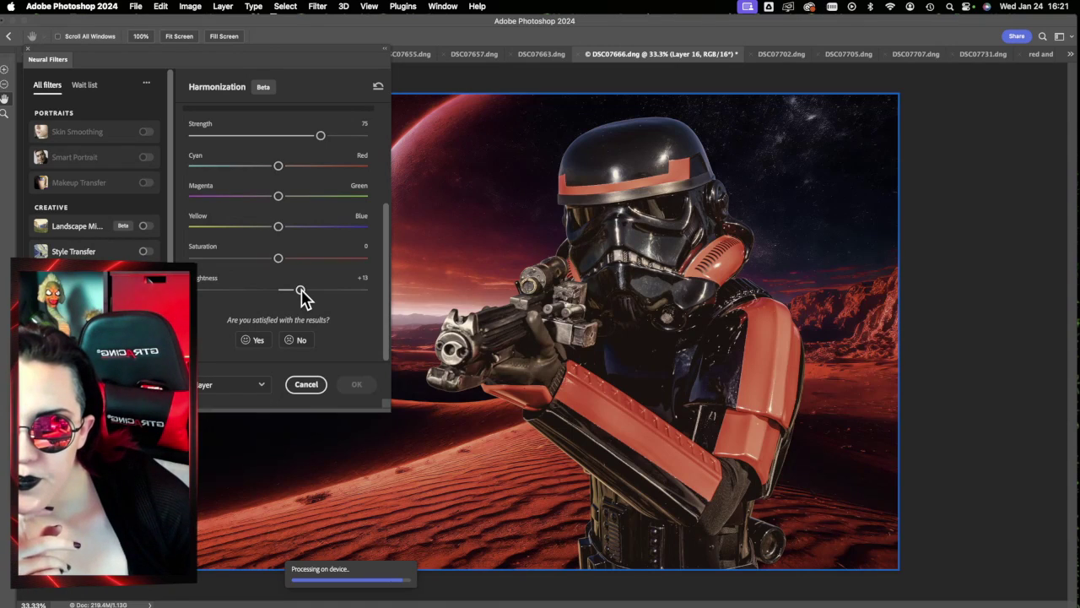
pyautogui.moveTo(282, 261); pyautogui.dragTo(287, 263)
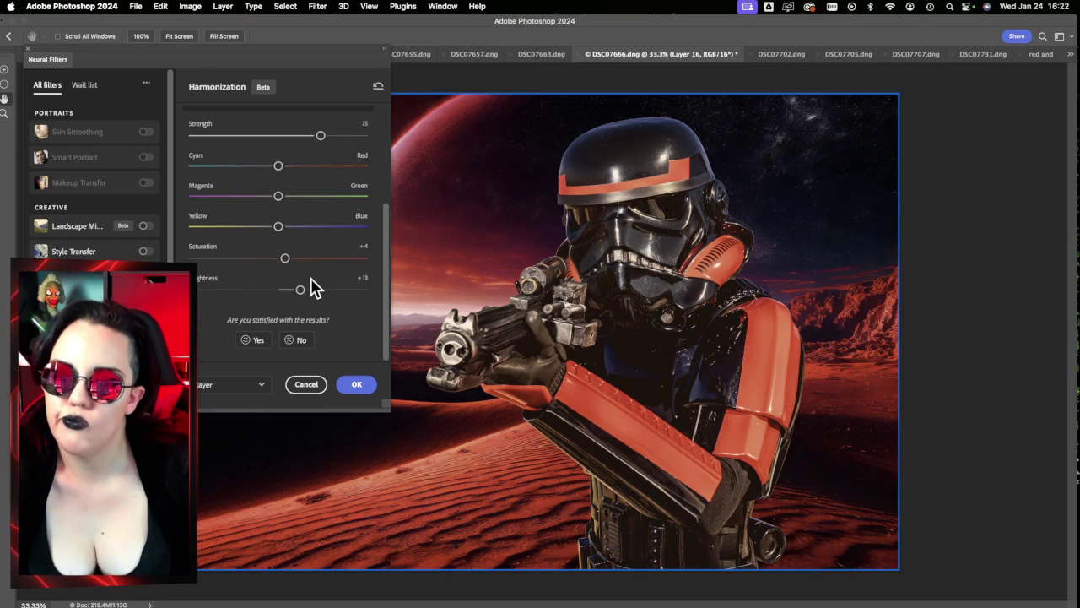
pyautogui.moveTo(284, 257)
pyautogui.mouseDown()
pyautogui.moveTo(298, 262)
pyautogui.moveTo(271, 267)
pyautogui.mouseUp()
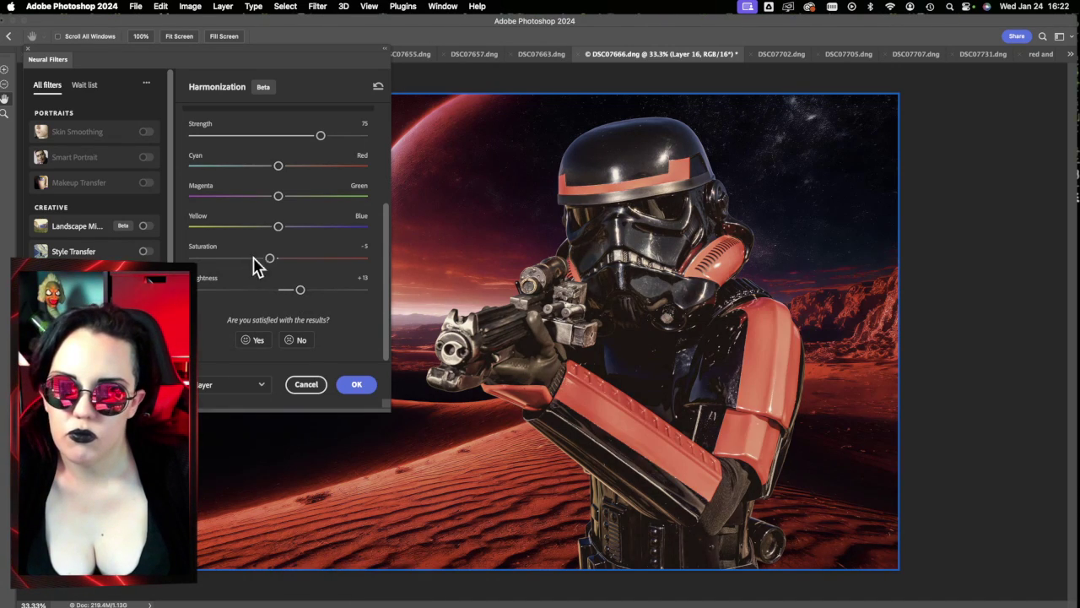
pyautogui.moveTo(300, 290); pyautogui.dragTo(308, 290)
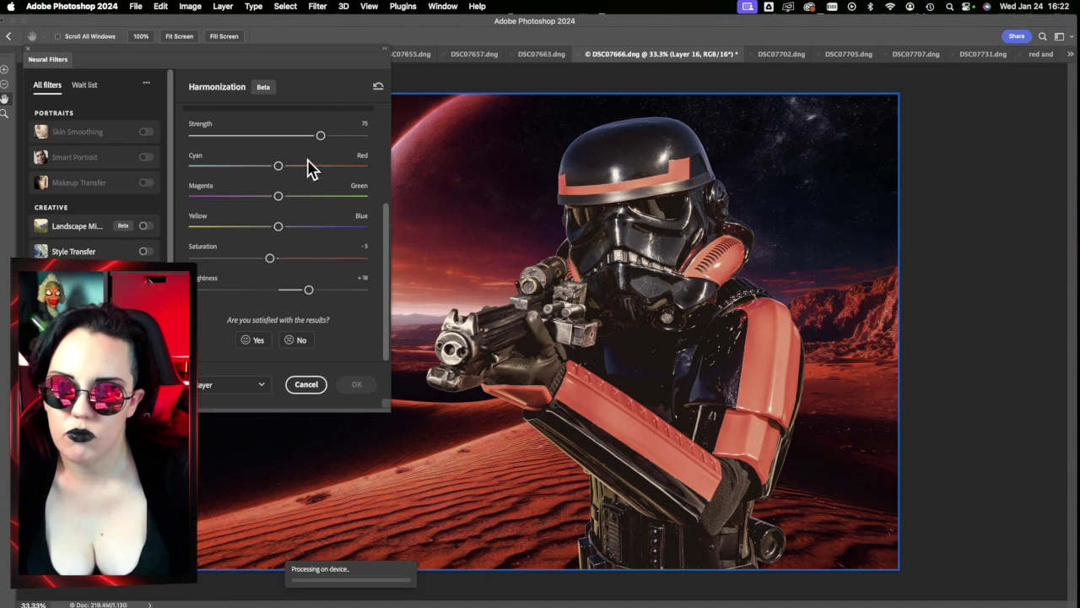
pyautogui.moveTo(271, 258); pyautogui.dragTo(264, 259)
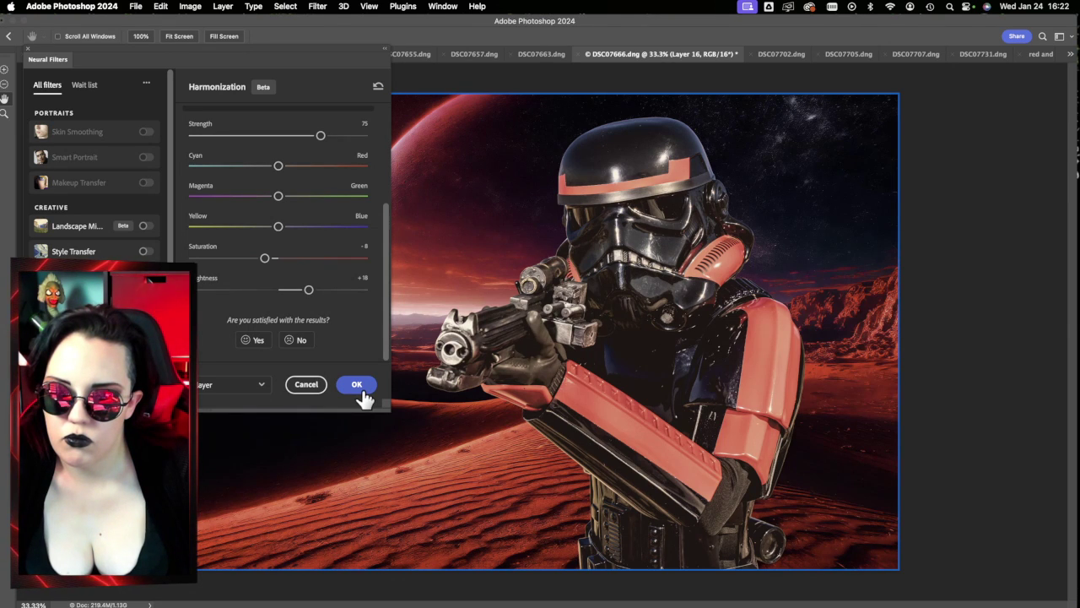
pyautogui.click(363, 392)
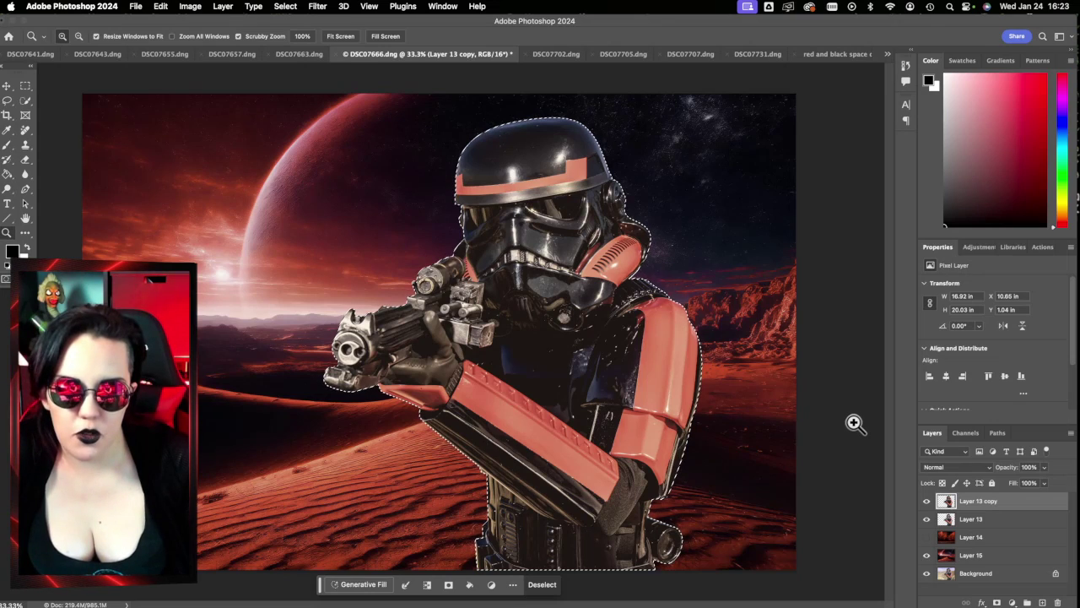
# Step: Clear the selection, compare the trooper with and without its harmonized copy, and duplicate the Layer 13 copy layer
pyautogui.press('super+d')
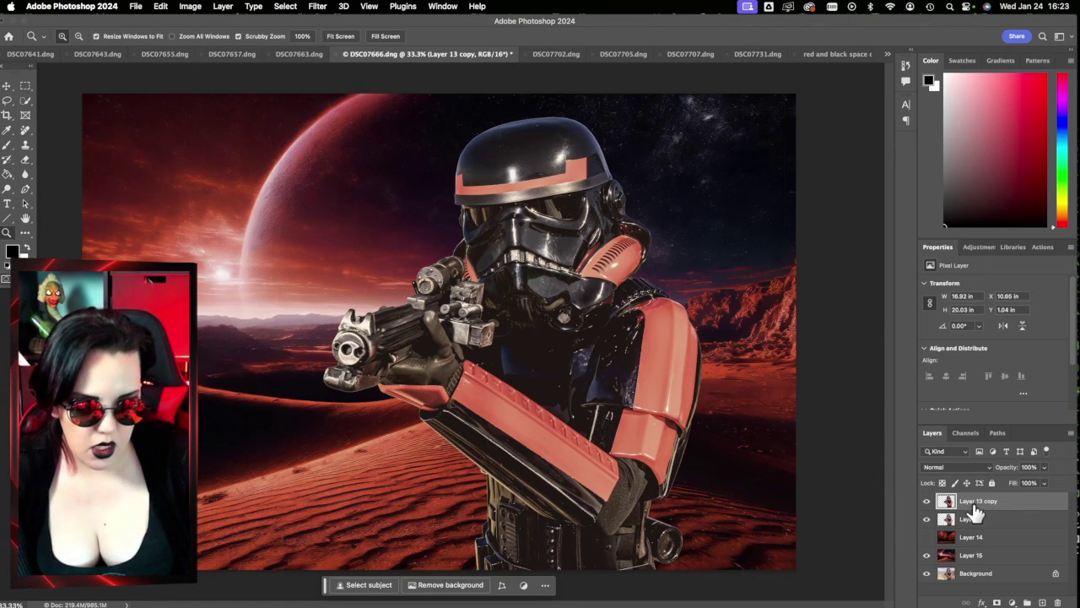
pyautogui.click(928, 503)
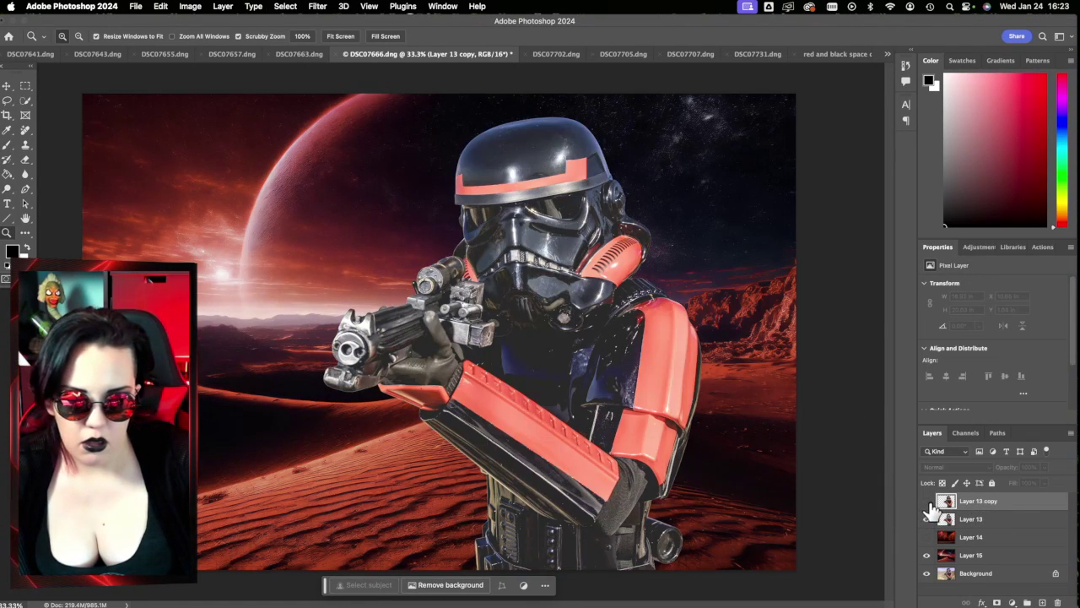
pyautogui.click(928, 502)
pyautogui.moveTo(1040, 509); pyautogui.dragTo(1036, 599)
# Step: Set Layer 13 copy 2 to the Soft Light blend mode with 78% opacity
pyautogui.click(956, 467)
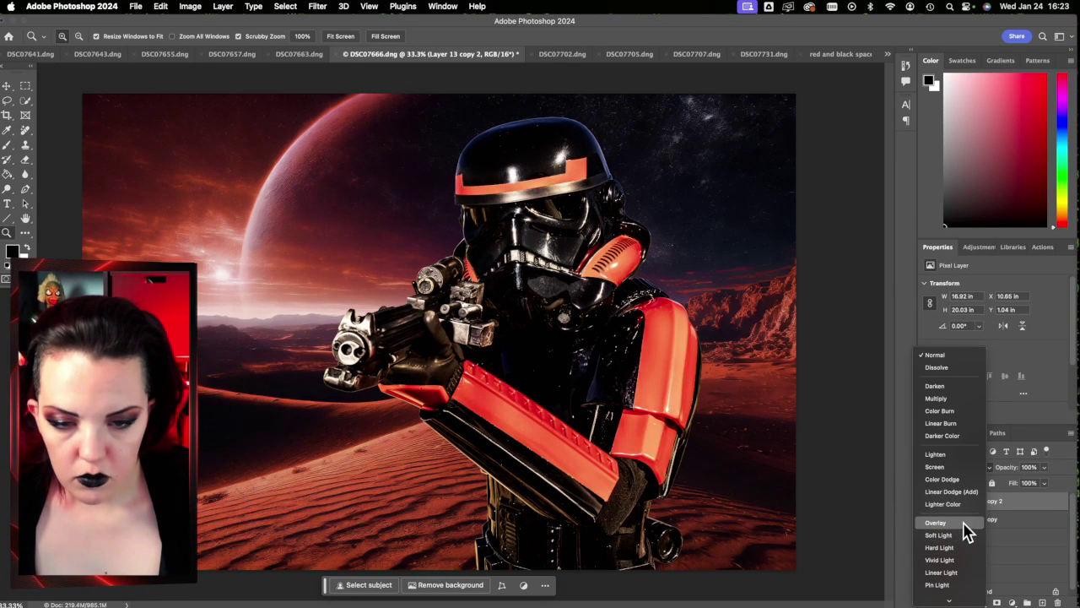
pyautogui.scroll(-1, 967, 559)
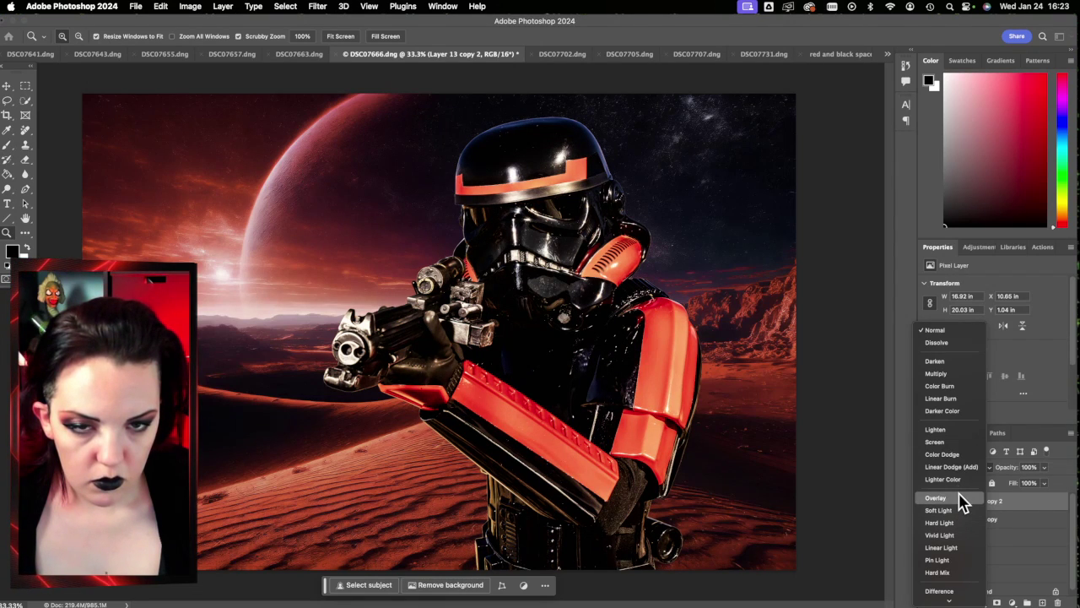
pyautogui.click(955, 511)
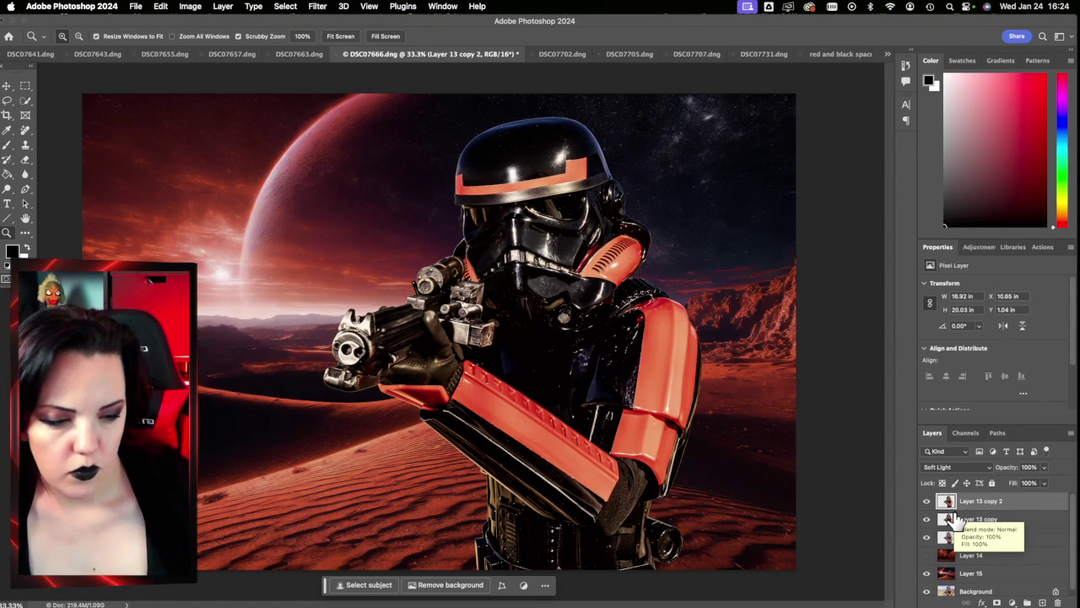
pyautogui.scroll(-1, 1044, 564)
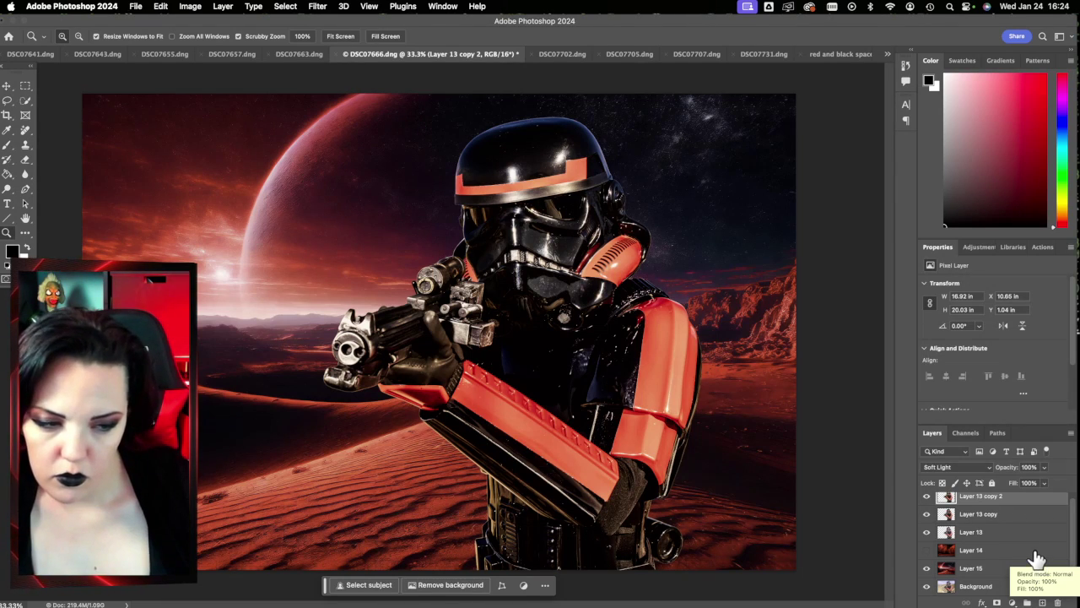
pyautogui.scroll(1, 1025, 553)
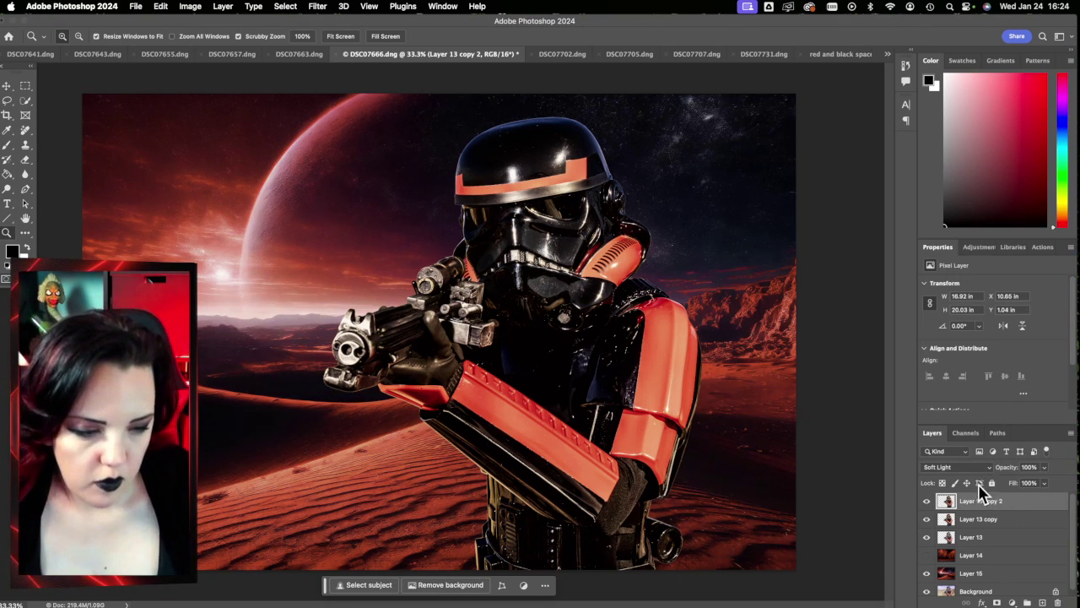
pyautogui.moveTo(1047, 469); pyautogui.dragTo(1051, 504)
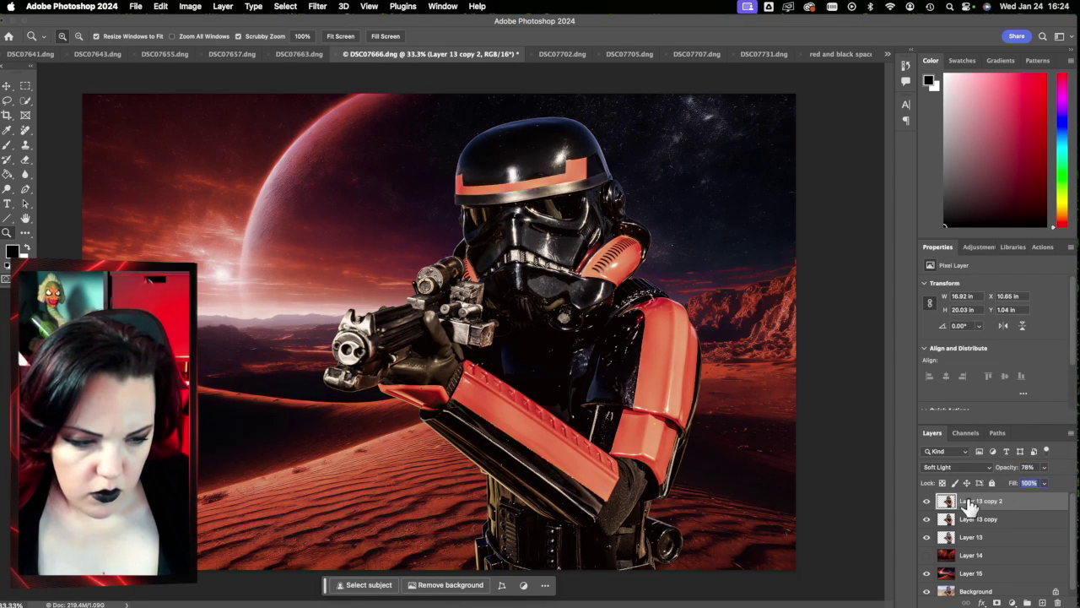
# Step: Compare the trooper's look with Layer 13 copy 2 hidden and shown
pyautogui.click(927, 502)
pyautogui.click(927, 502)
pyautogui.click(927, 502)
pyautogui.click(927, 502)
pyautogui.click(927, 502)
pyautogui.click(927, 502)
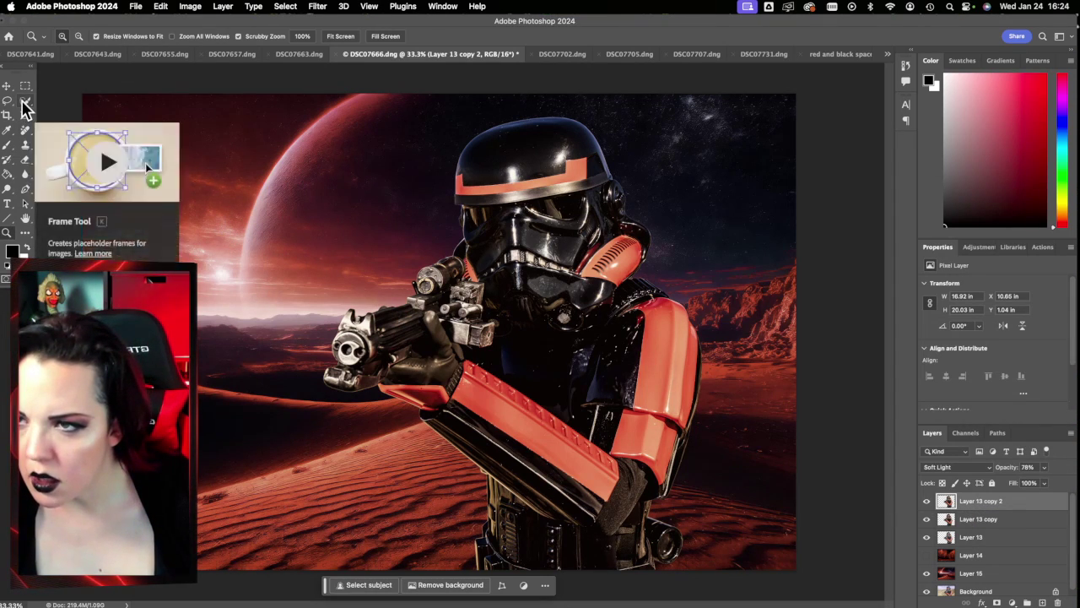
pyautogui.click(25, 100)
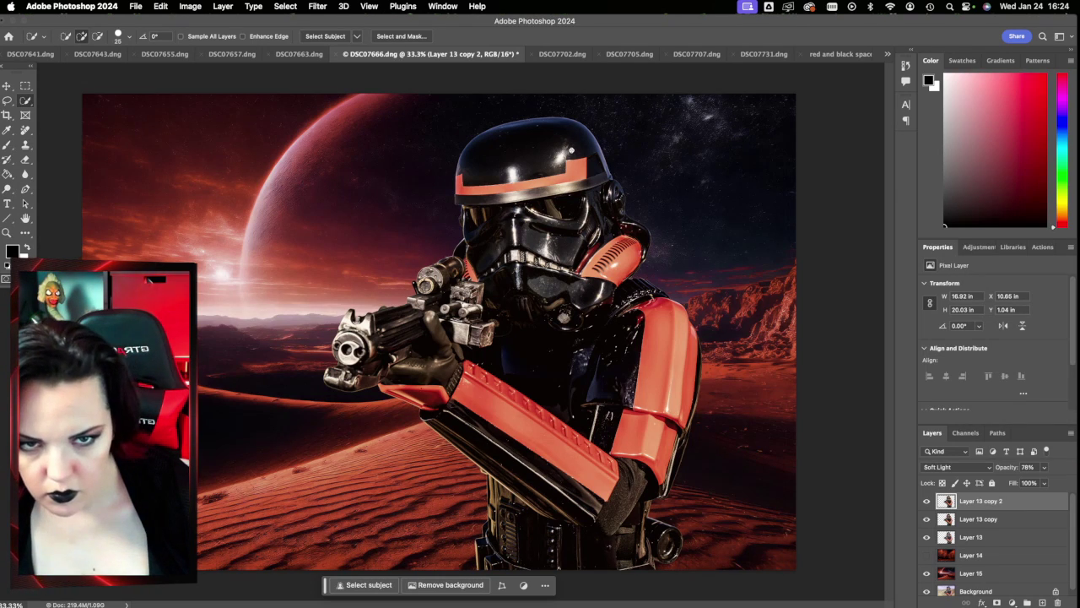
pyautogui.press(']')
pyautogui.press(']')
pyautogui.press(']')
pyautogui.press(']')
pyautogui.press(']')
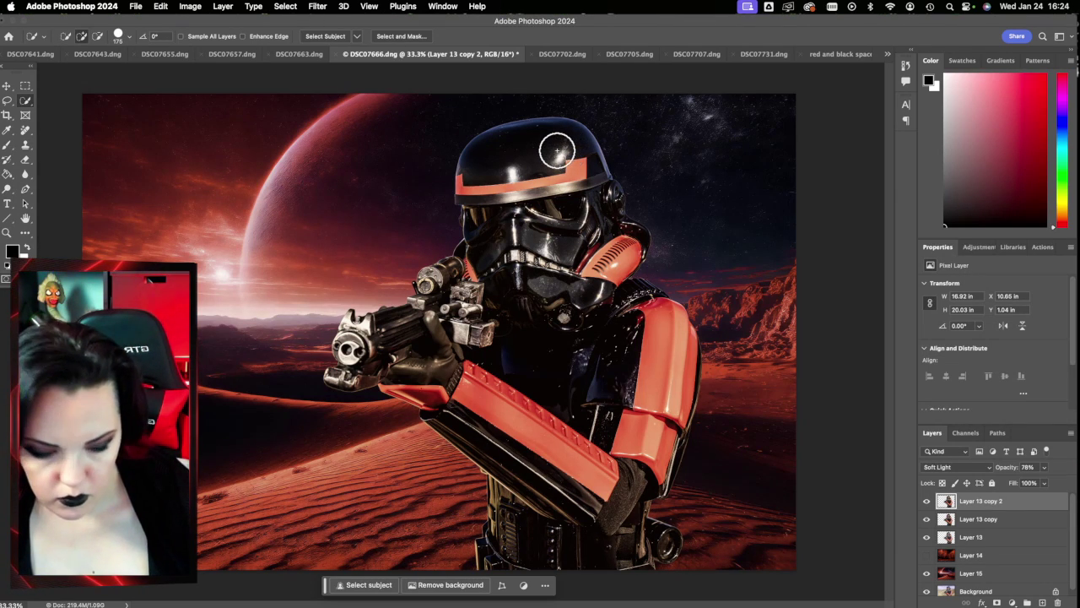
pyautogui.press('[')
pyautogui.press('[')
pyautogui.press('[')
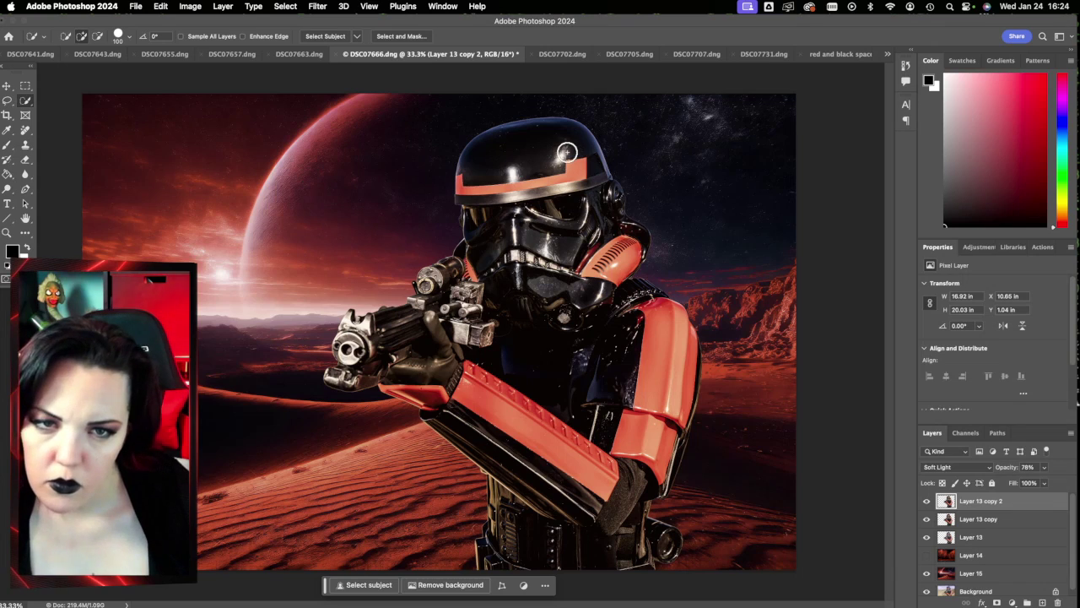
pyautogui.moveTo(569, 149); pyautogui.dragTo(561, 160)
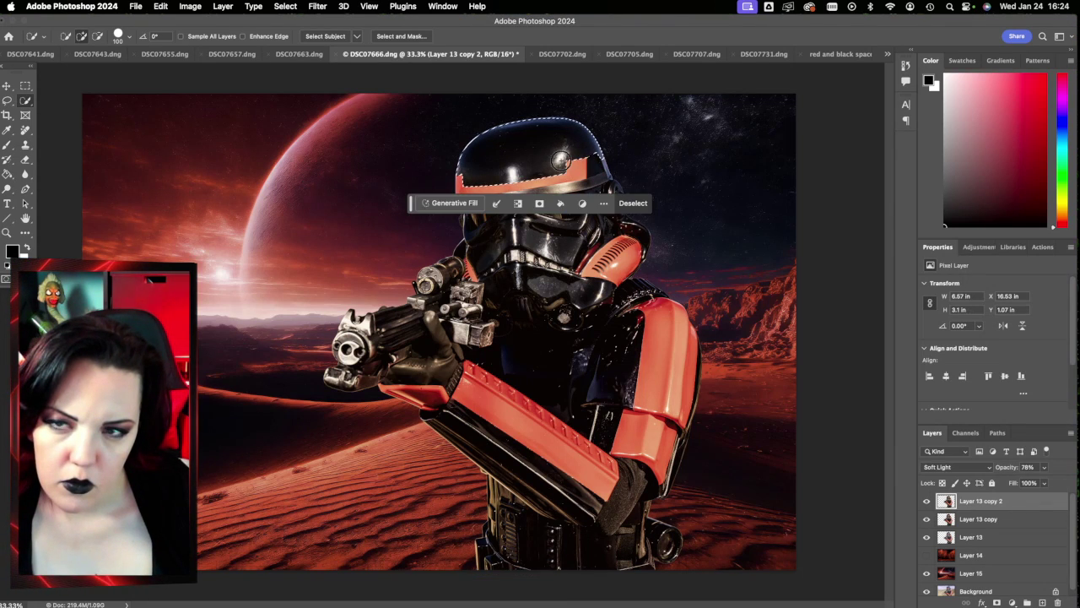
pyautogui.press('super+d')
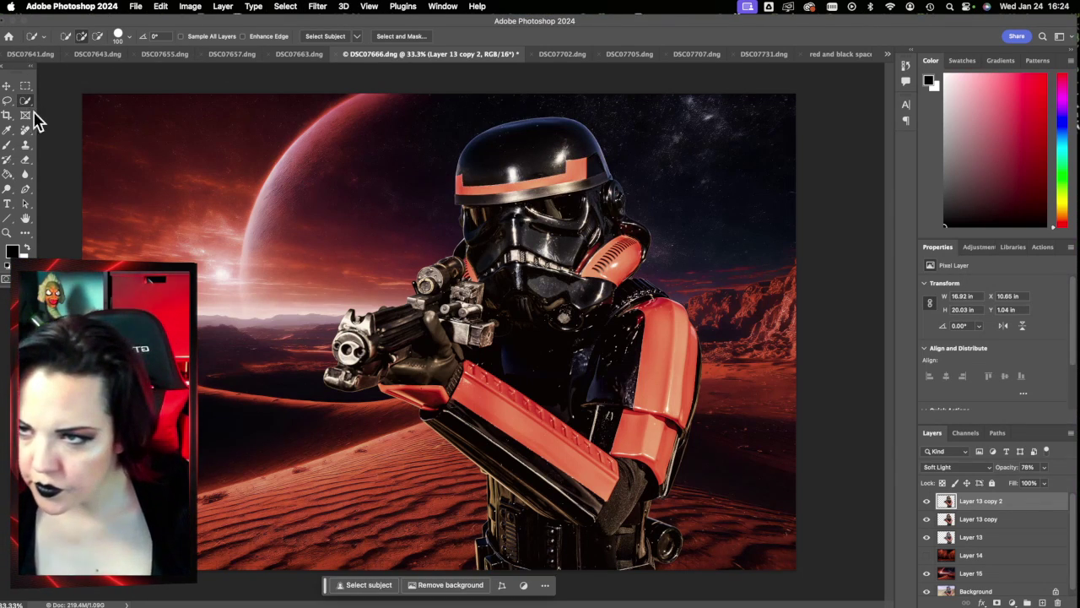
# Step: Paint over the bright reflection above the helmet's red stripe on Layer 13 copy 2 with the Remove tool
pyautogui.click(28, 132)
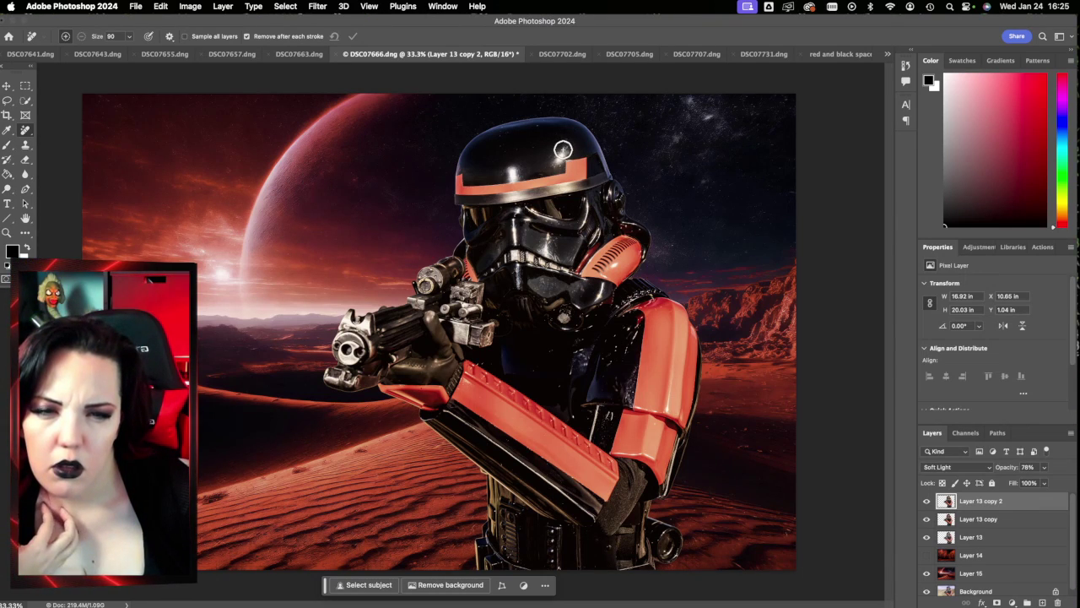
pyautogui.moveTo(566, 151)
pyautogui.mouseDown()
pyautogui.moveTo(555, 161)
pyautogui.moveTo(562, 148)
pyautogui.moveTo(583, 148)
pyautogui.mouseUp()
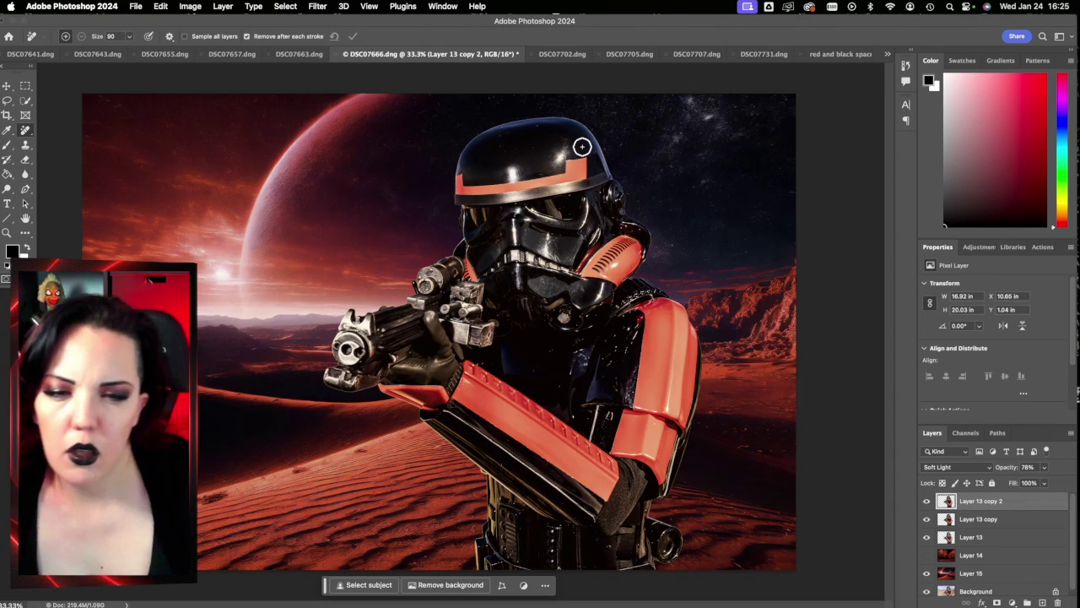
# Step: Change Layer 13 copy 2 to the Hard Light blend mode and lower its fill to 83%
pyautogui.click(989, 466)
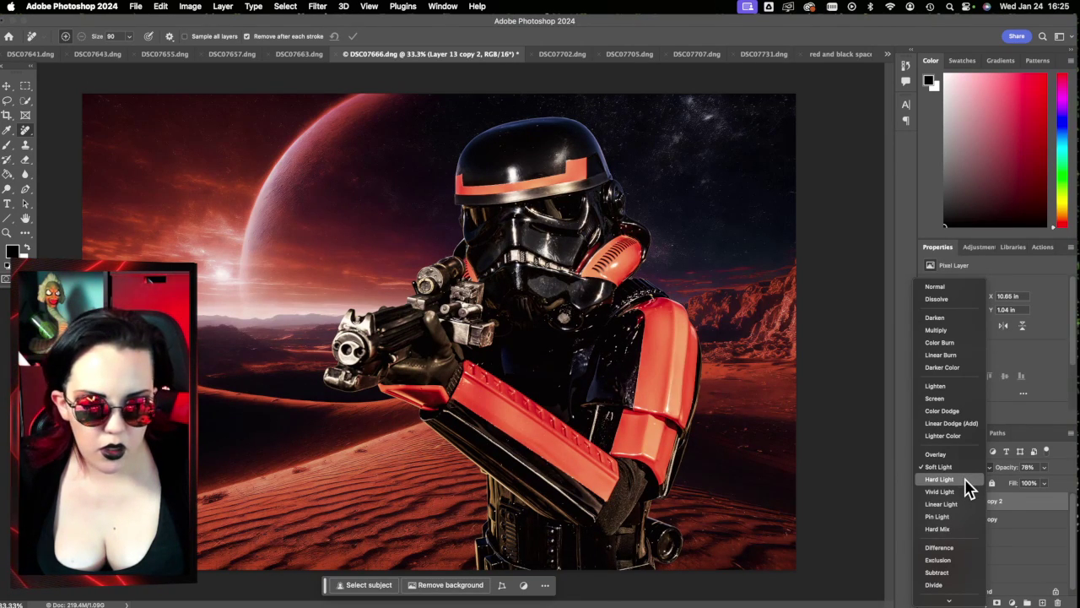
pyautogui.click(968, 479)
pyautogui.moveTo(1044, 482); pyautogui.dragTo(1039, 499)
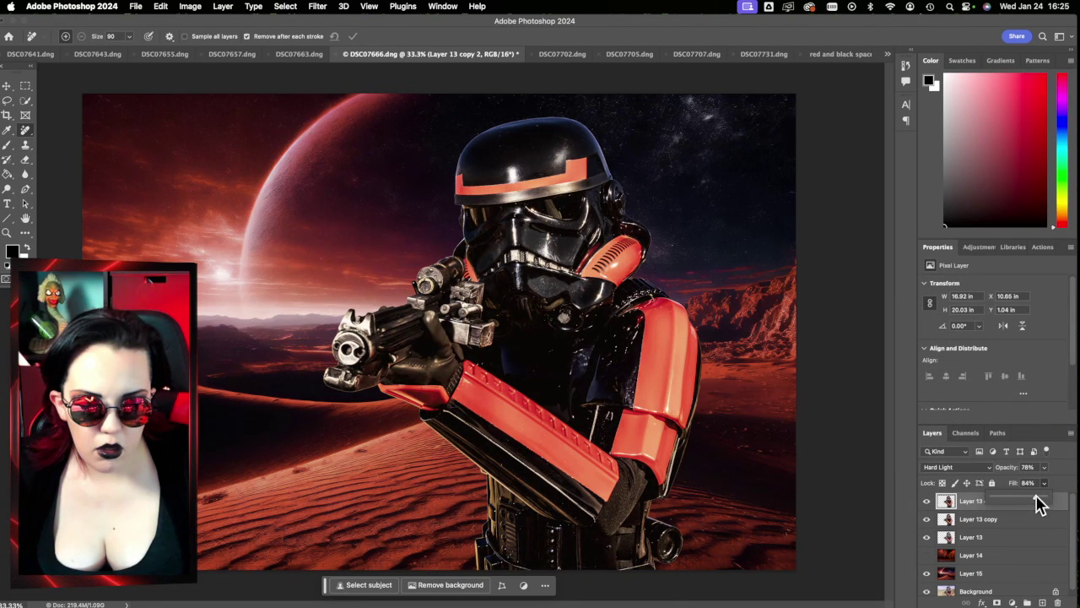
# Step: Check the composite with Layer 13 copy 2 hidden and shown, and with the alternative background on Layer 14 switched on and off
pyautogui.click(927, 502)
pyautogui.click(926, 502)
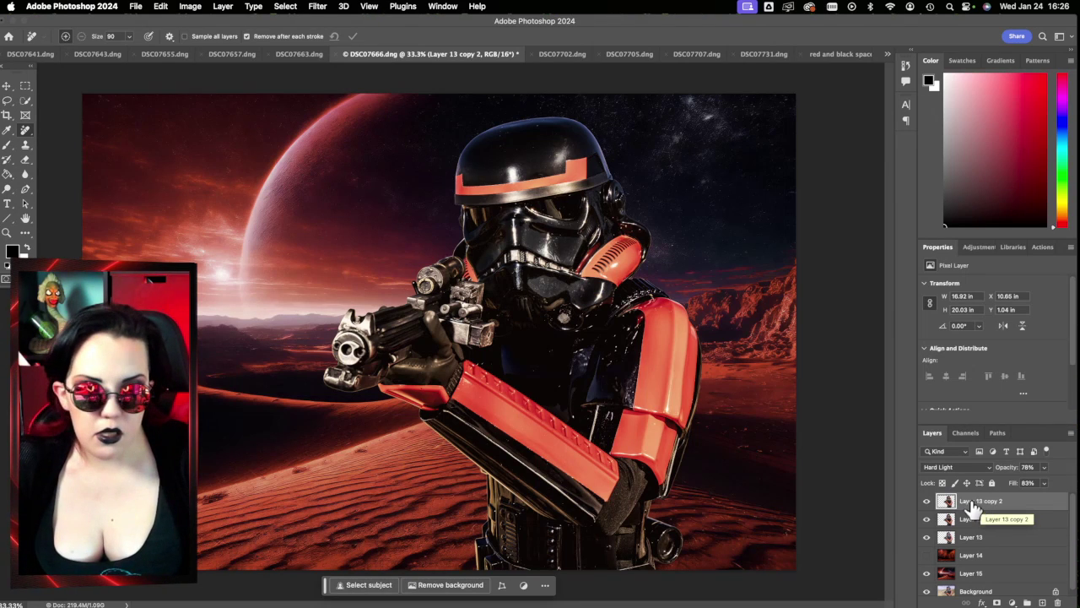
pyautogui.click(926, 501)
pyautogui.click(927, 502)
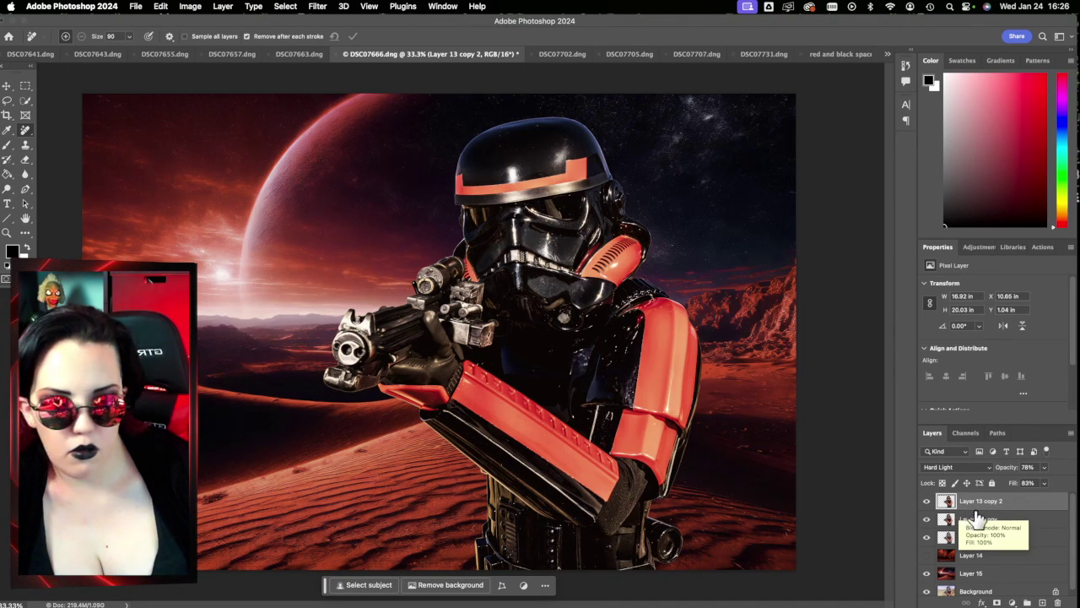
pyautogui.scroll(-1, 975, 523)
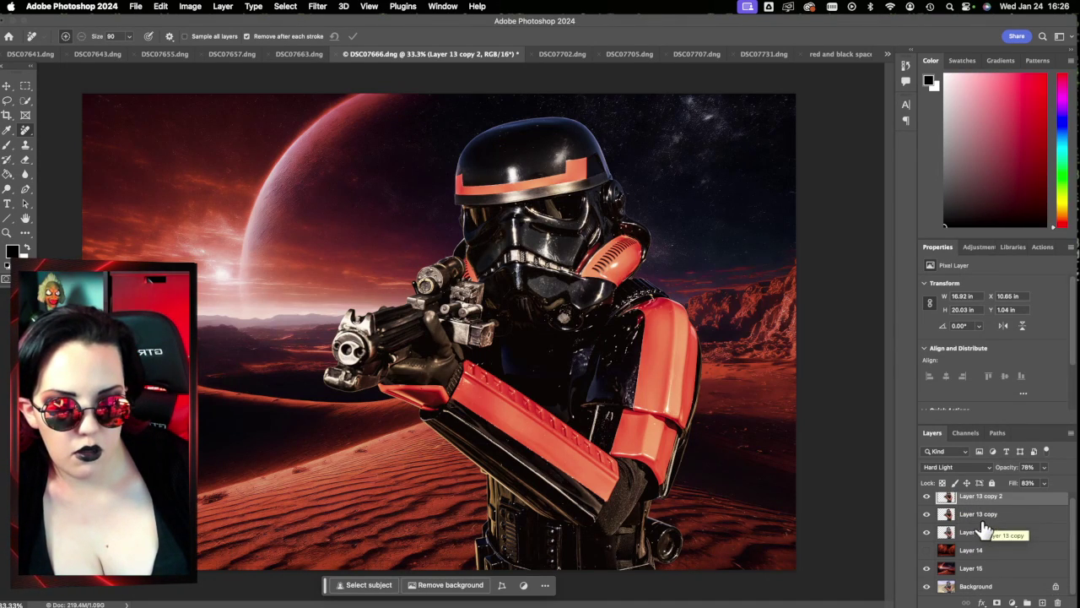
pyautogui.click(928, 551)
pyautogui.click(928, 552)
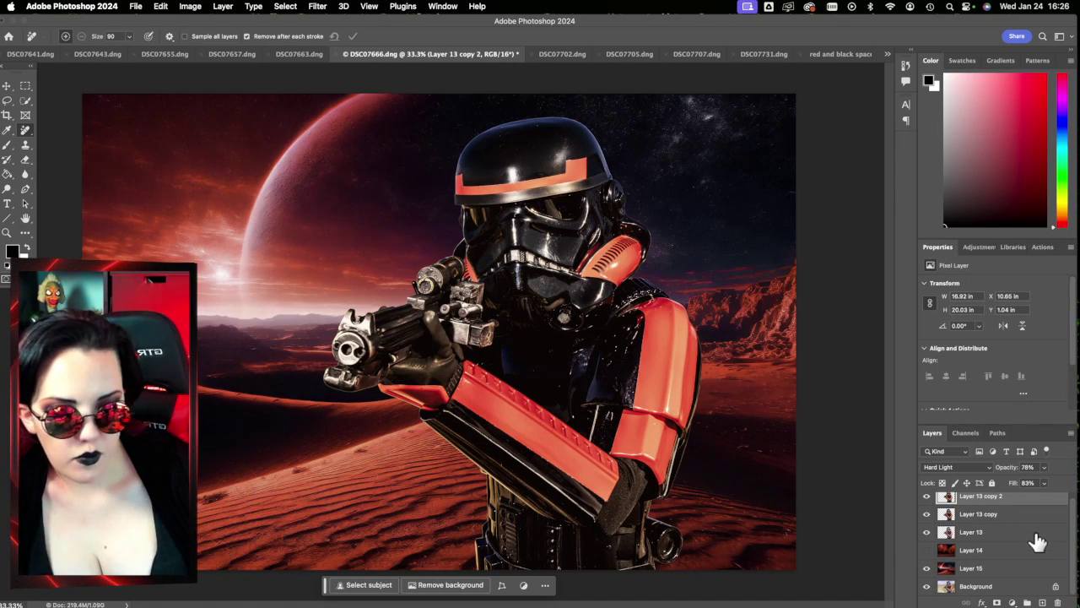
pyautogui.scroll(1, 1024, 524)
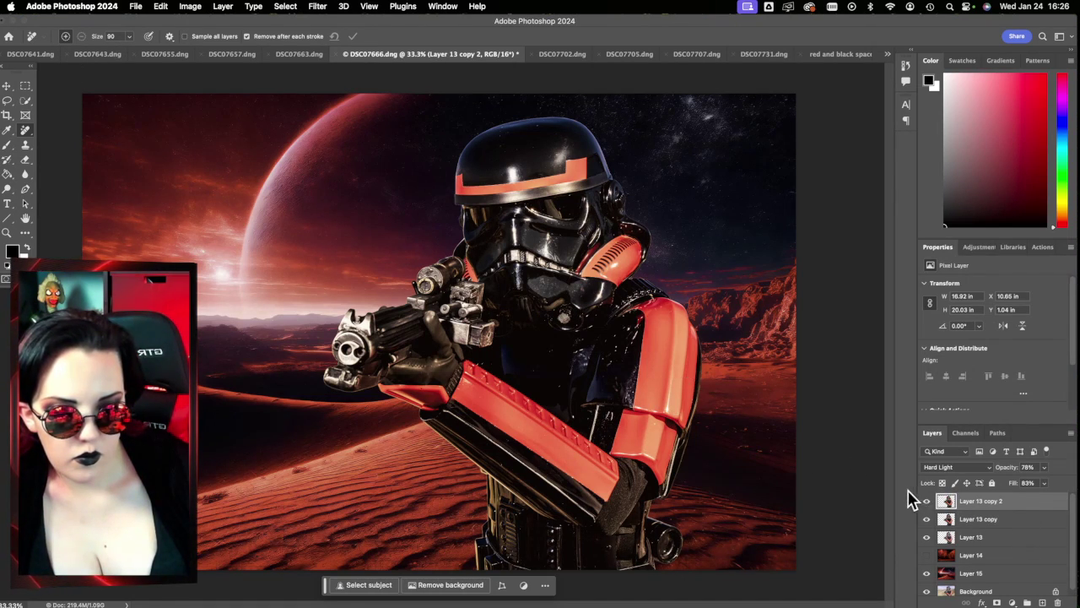
pyautogui.click(927, 501)
pyautogui.click(927, 500)
# Step: Remove the helmet's reflection above the red stripe on Layer 13 copy with the Remove tool, and reselect Layer 13 copy 2
pyautogui.click(992, 521)
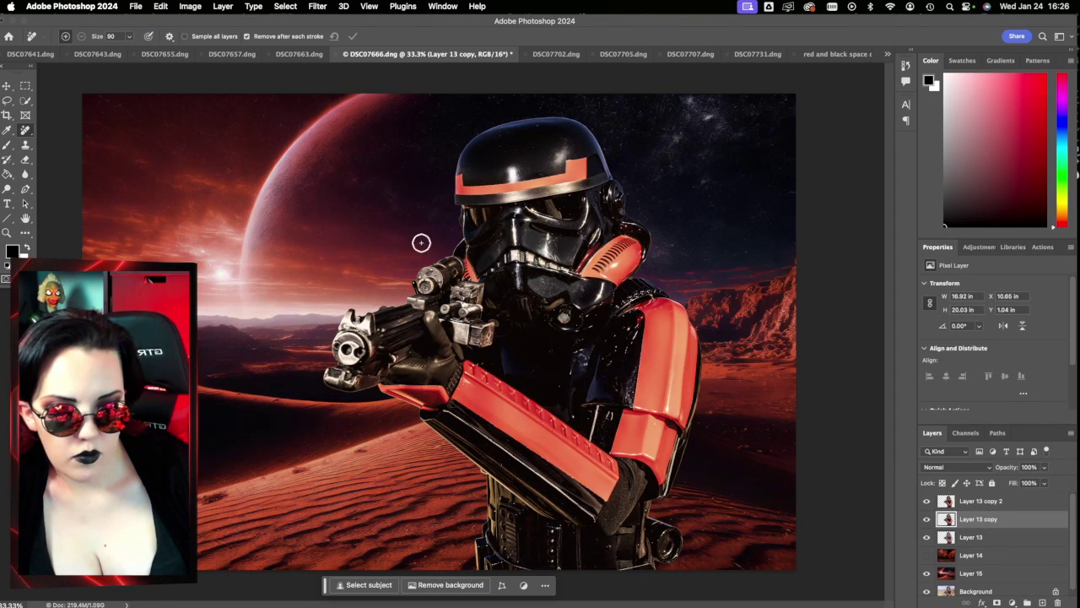
pyautogui.click(563, 148)
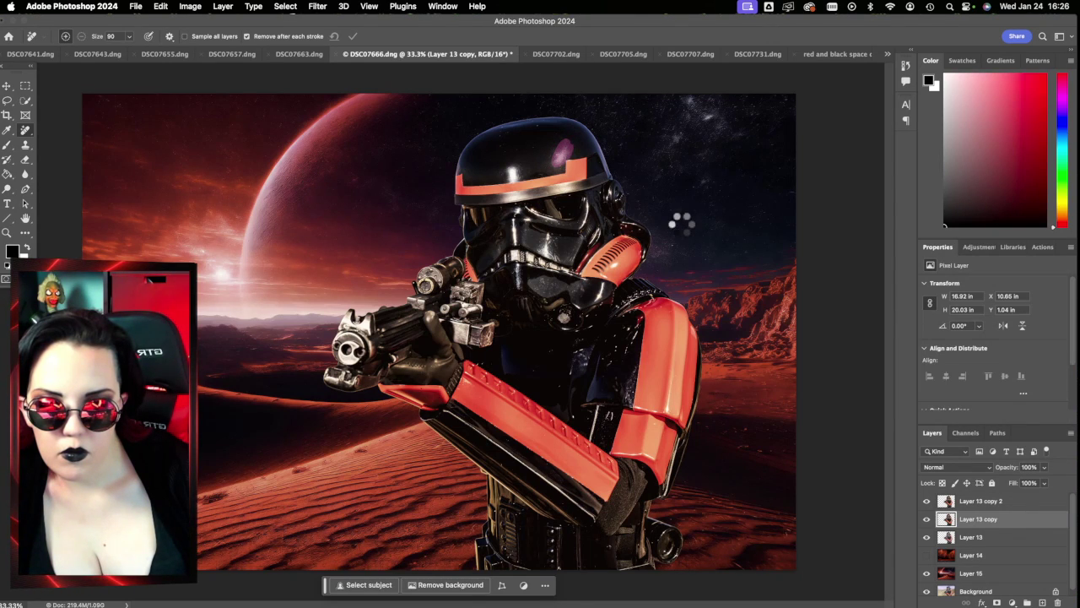
pyautogui.moveTo(627, 109); pyautogui.dragTo(523, 290)
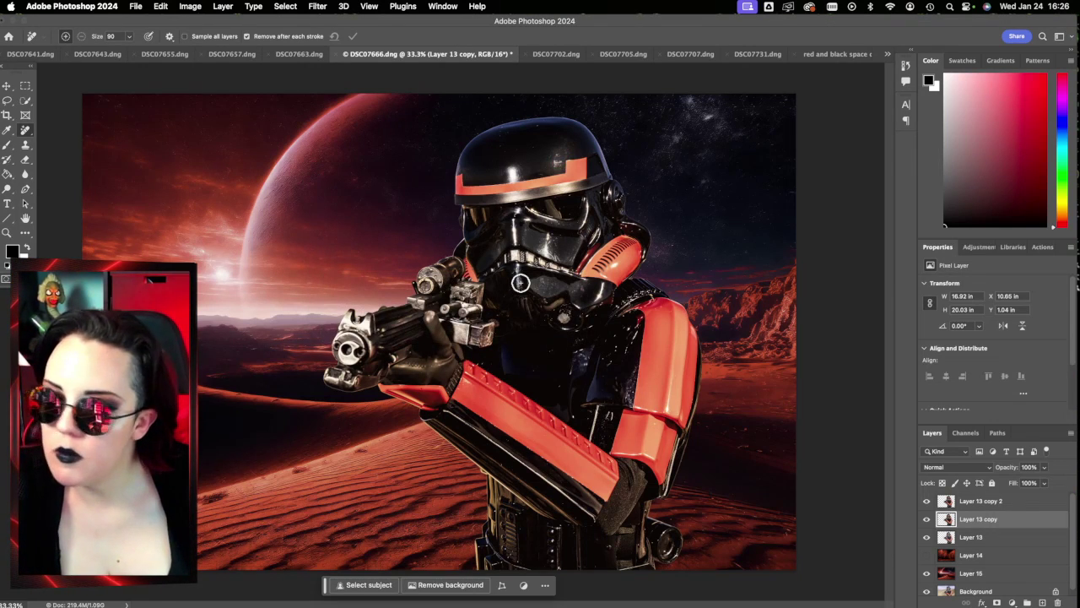
pyautogui.click(558, 161)
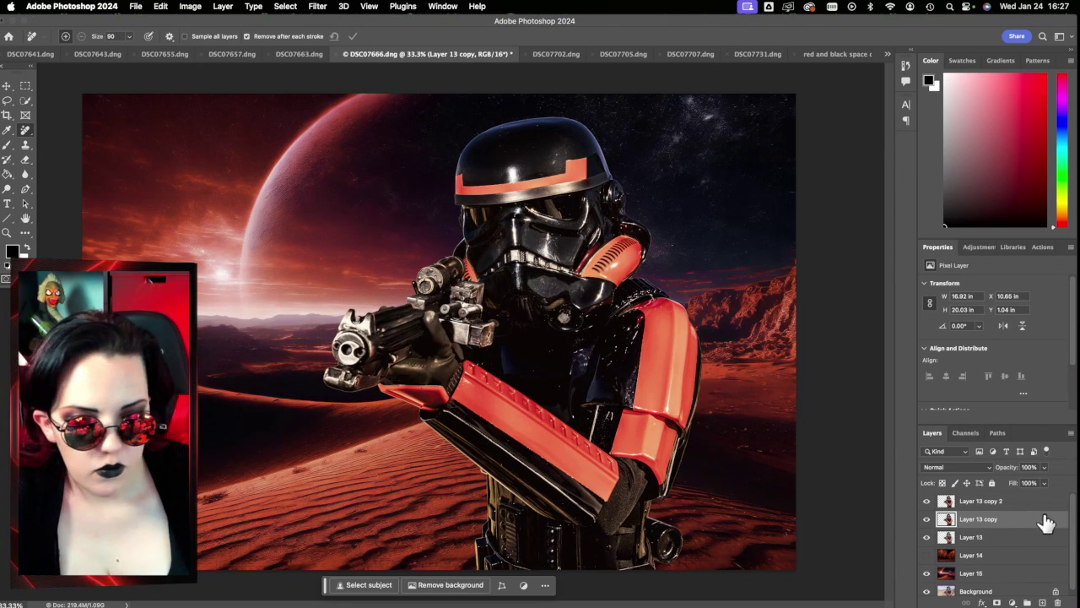
pyautogui.click(1025, 503)
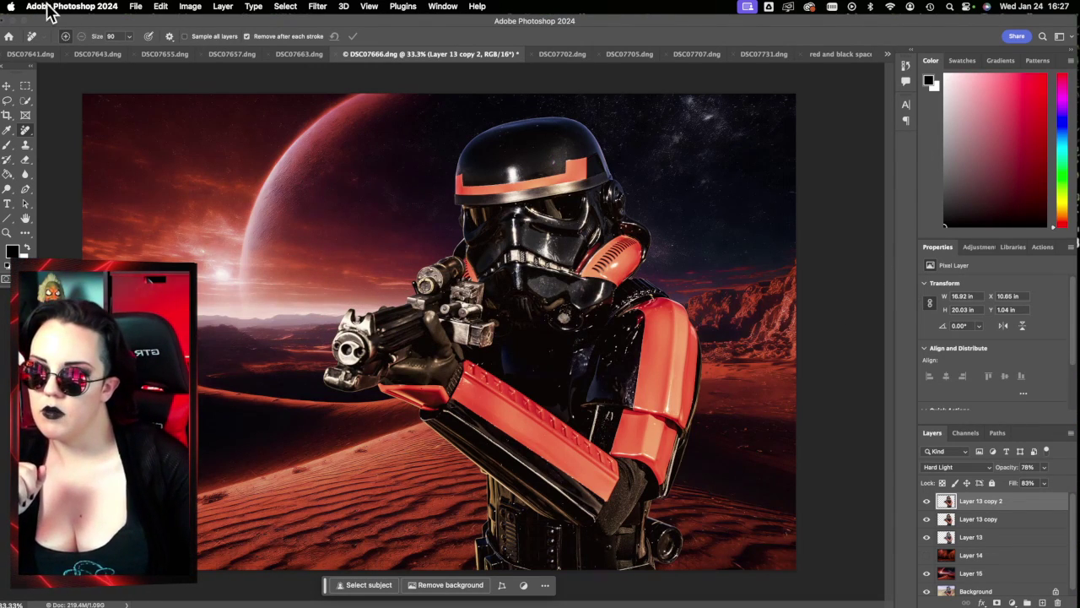
# Step: Minimize the Photoshop window and close the open Finder windows to clear the desktop
pyautogui.click(16, 26)
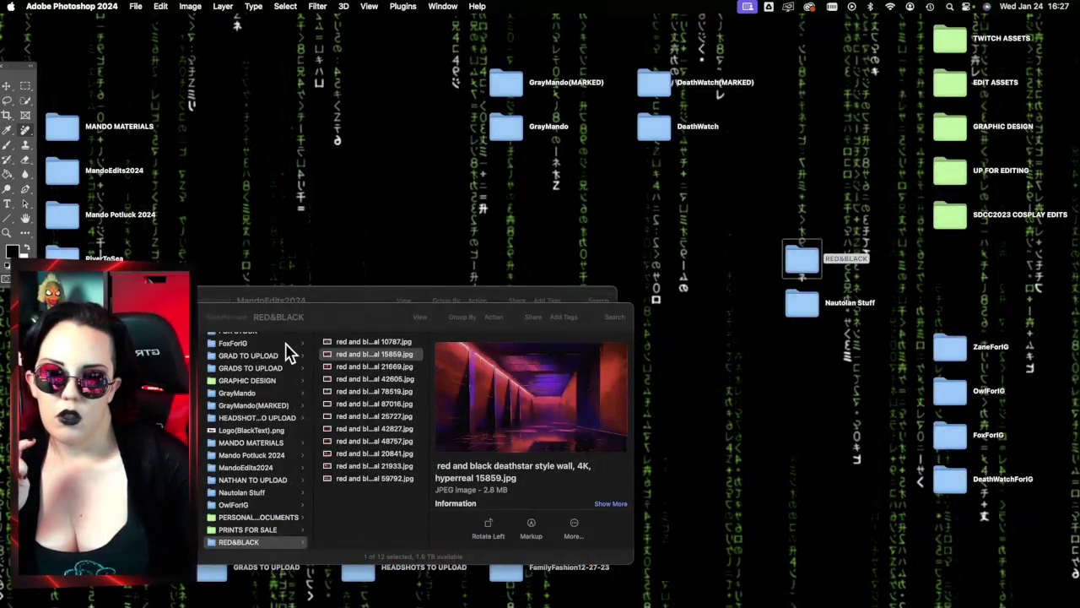
pyautogui.click(127, 317)
pyautogui.click(110, 300)
pyautogui.click(95, 292)
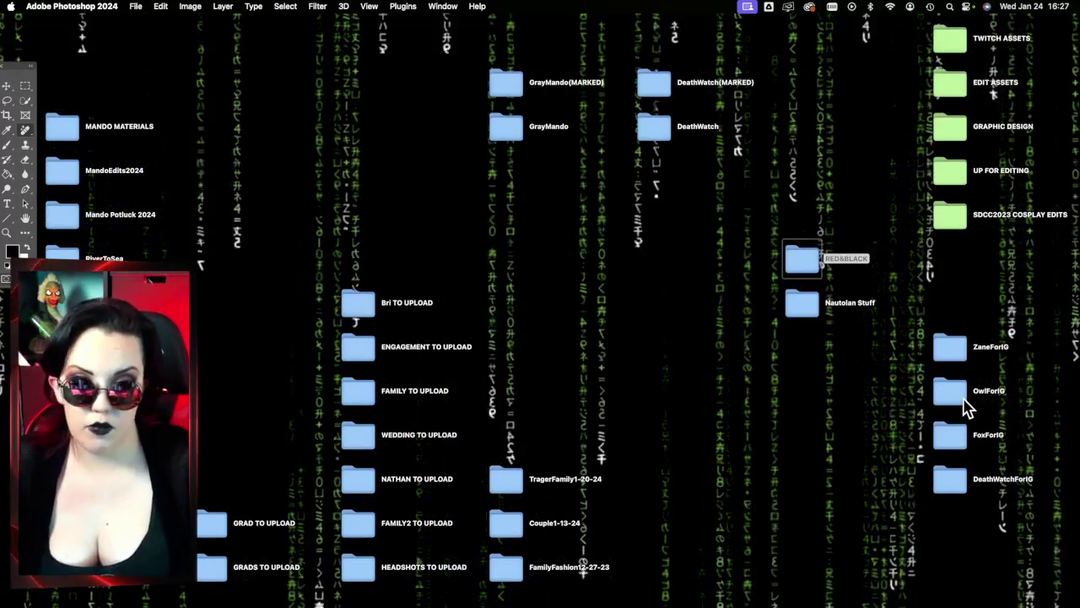
# Step: Open the DeathWatchForIG folder from the desktop and view its four images together in Preview
pyautogui.click(945, 485)
pyautogui.doubleClick(945, 487)
pyautogui.click(567, 139)
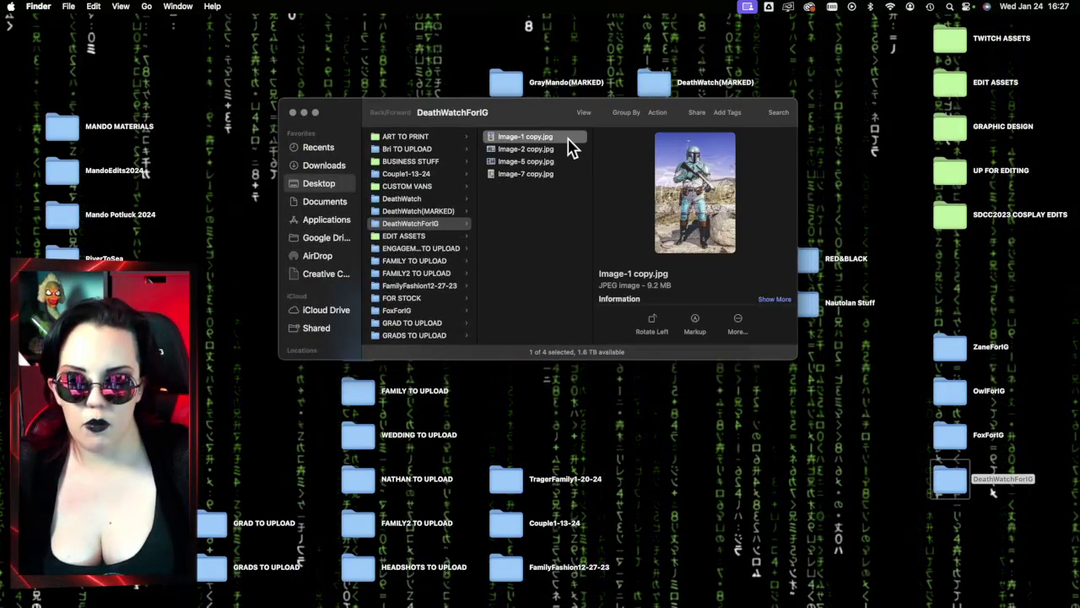
pyautogui.moveTo(540, 109); pyautogui.dragTo(300, 25)
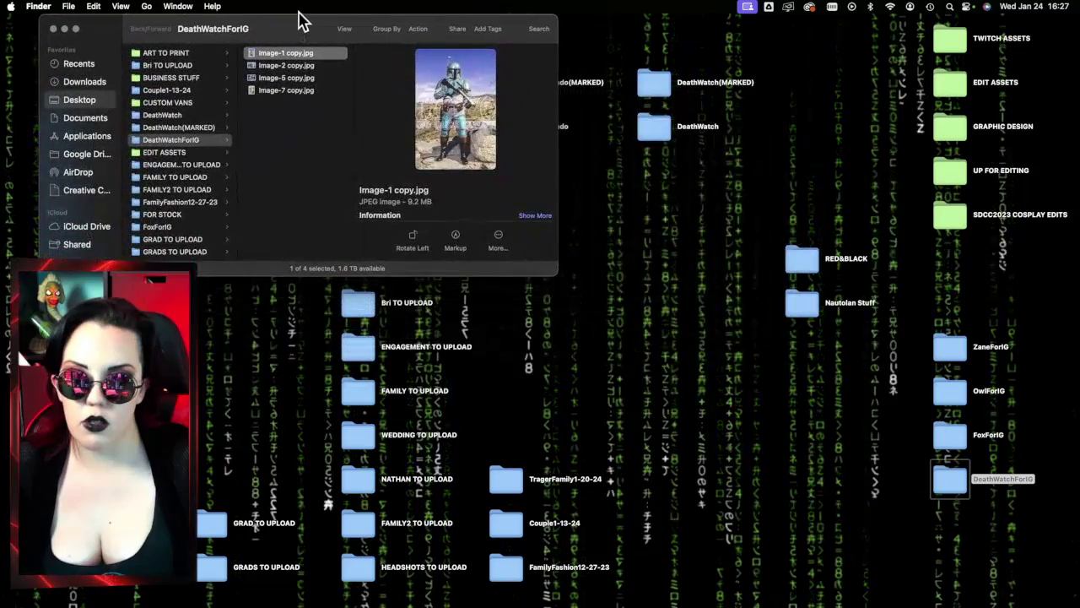
pyautogui.click(324, 66)
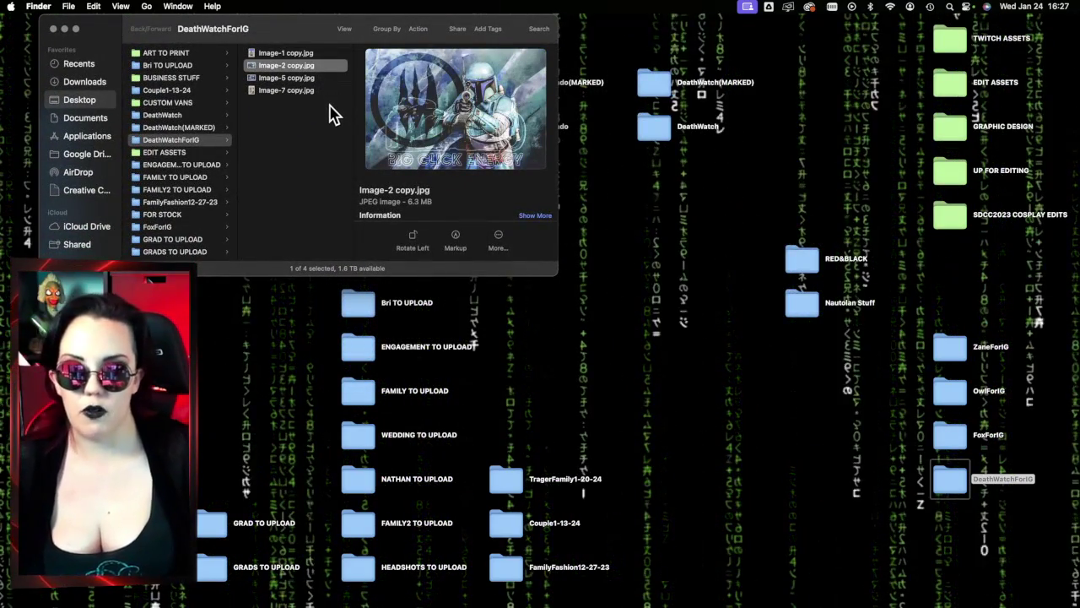
pyautogui.moveTo(330, 108); pyautogui.dragTo(331, 54)
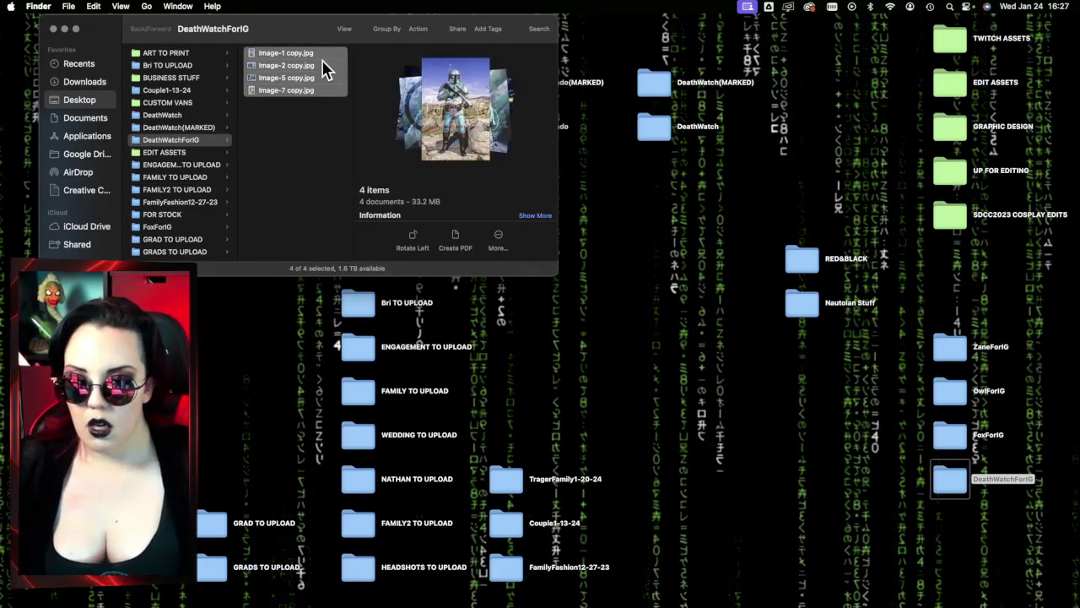
pyautogui.click(325, 66)
pyautogui.moveTo(324, 98); pyautogui.dragTo(319, 59)
pyautogui.doubleClick(319, 57)
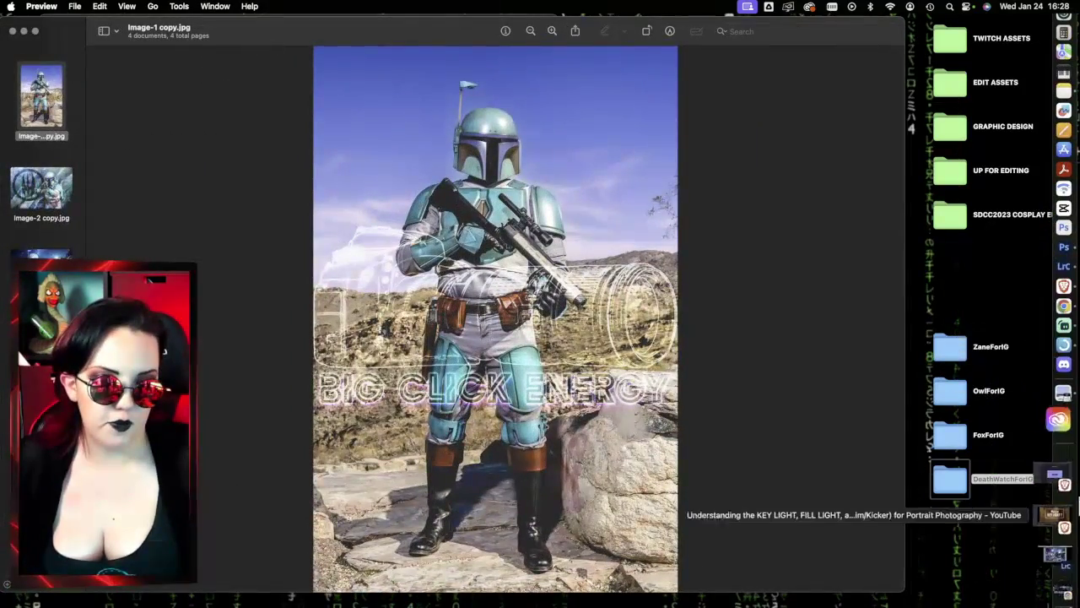
# Step: Restore the Chrome window and open the Instagram profile from the Big Click Energy website
pyautogui.click(1056, 554)
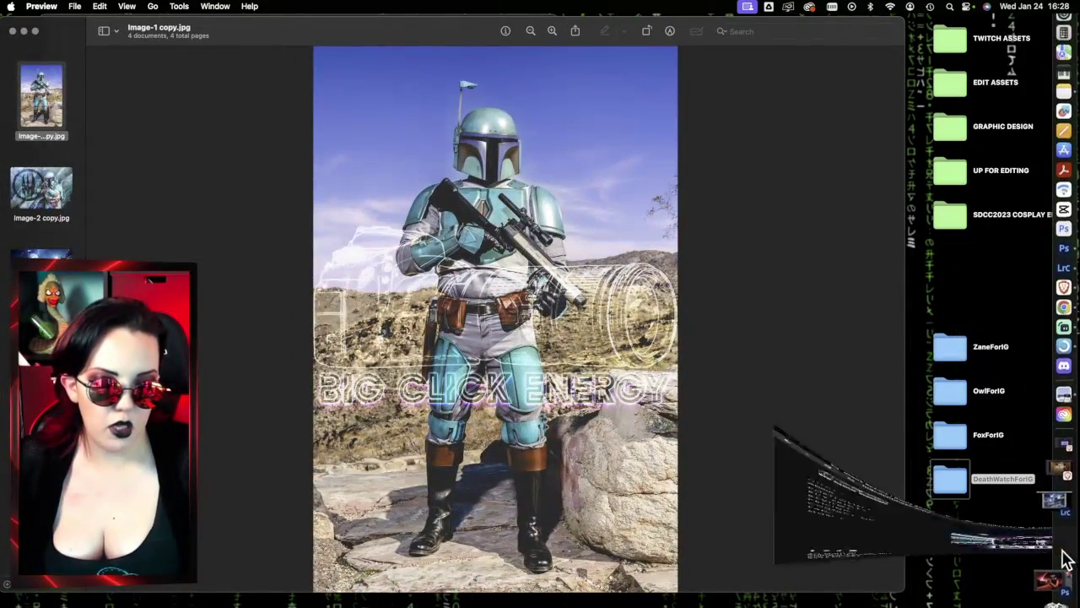
pyautogui.scroll(-15, 586, 526)
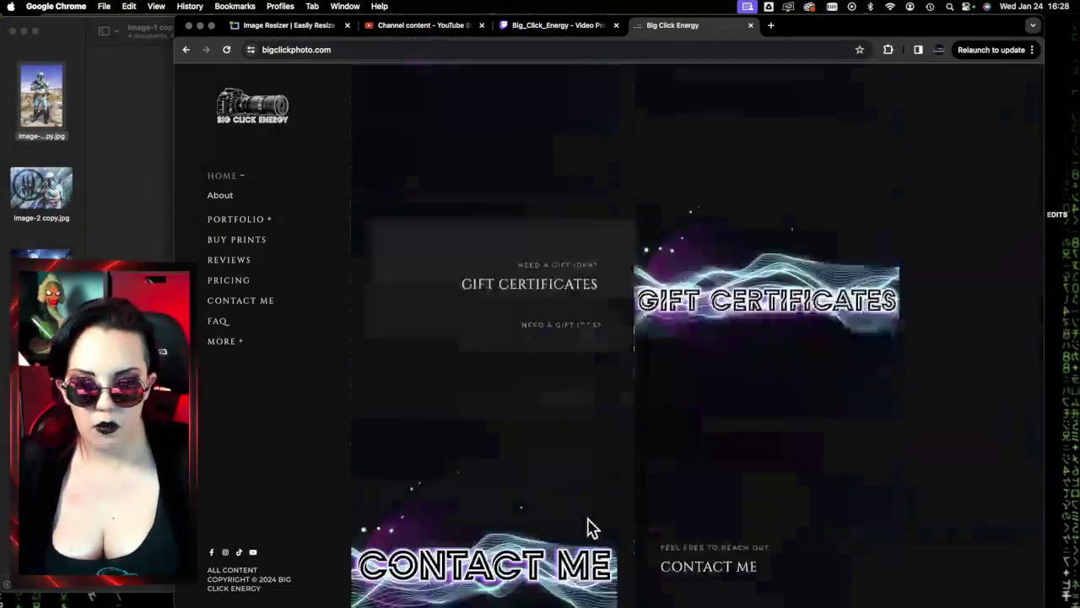
pyautogui.click(398, 436)
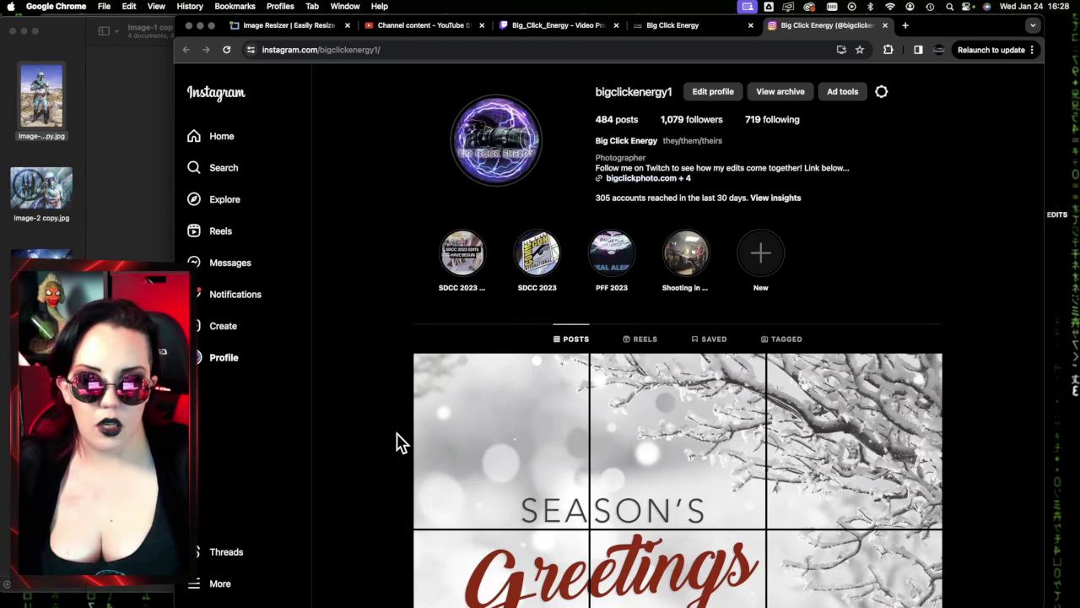
# Step: Browse the profile's Instagram posts to examine how large images split across the grid alternate with rows of smaller photos
pyautogui.scroll(-15, 830, 434)
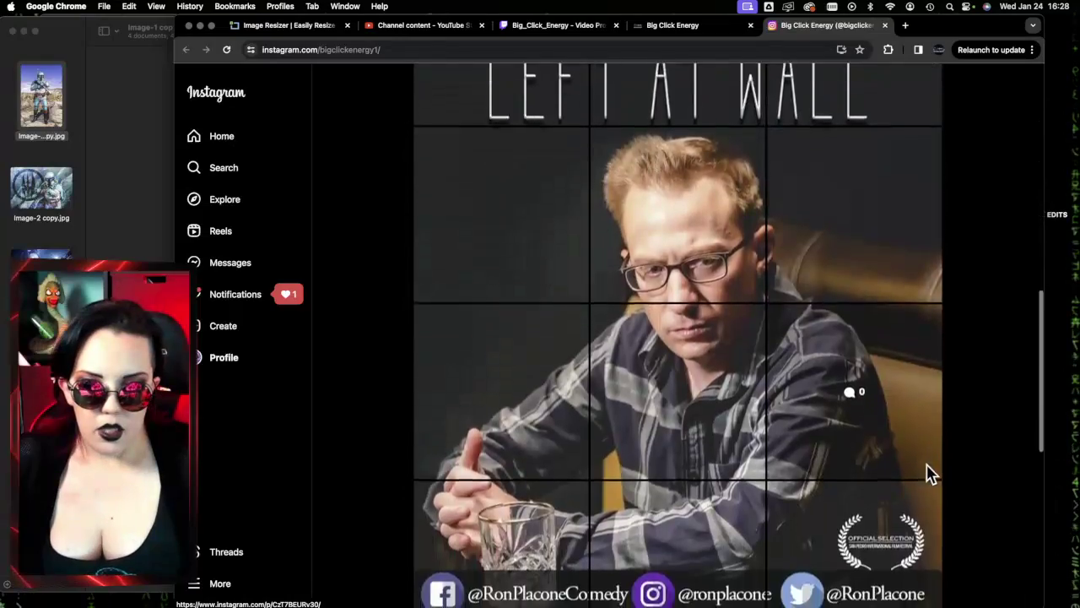
pyautogui.scroll(5, 931, 474)
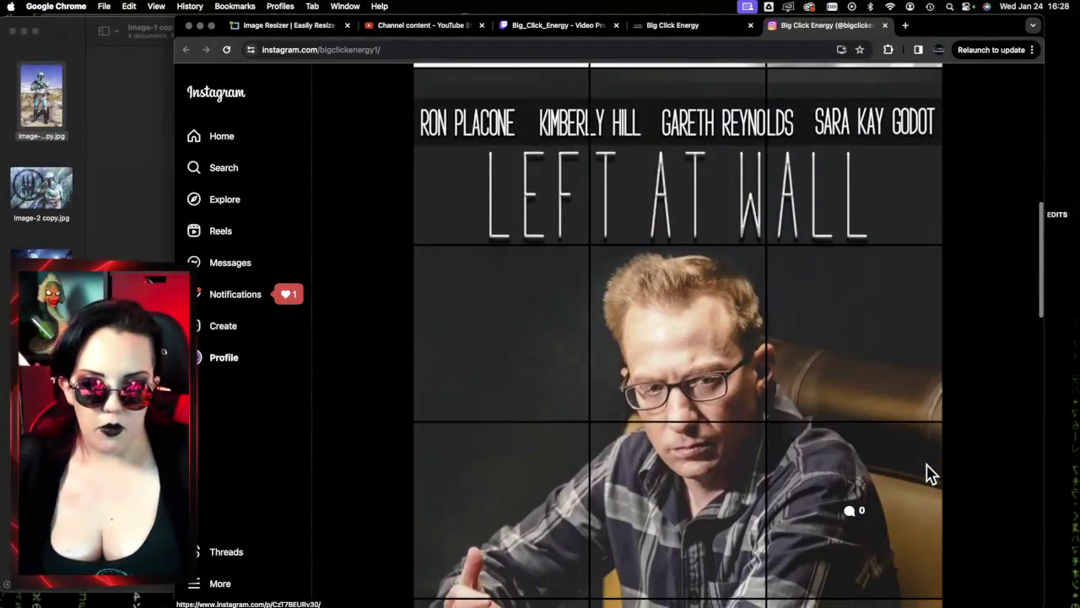
pyautogui.scroll(-10, 931, 475)
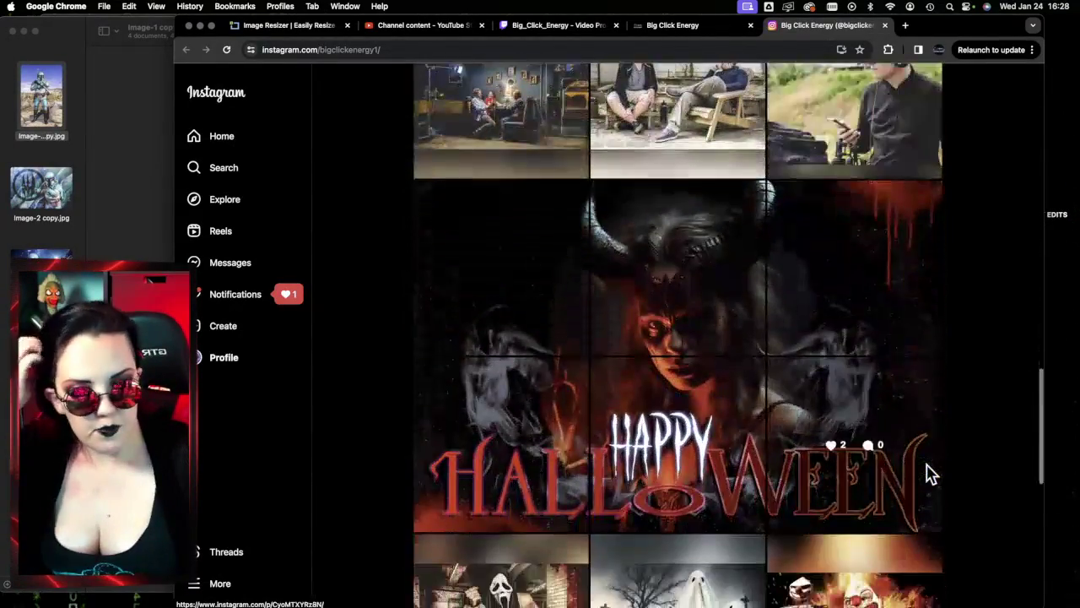
pyautogui.scroll(-15, 931, 474)
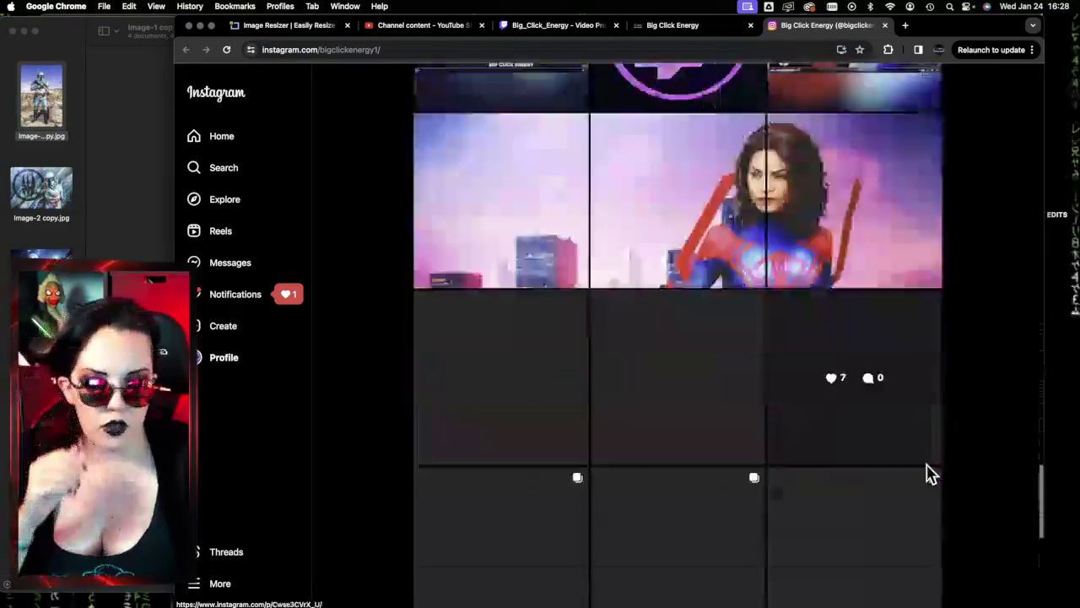
pyautogui.scroll(-15, 931, 475)
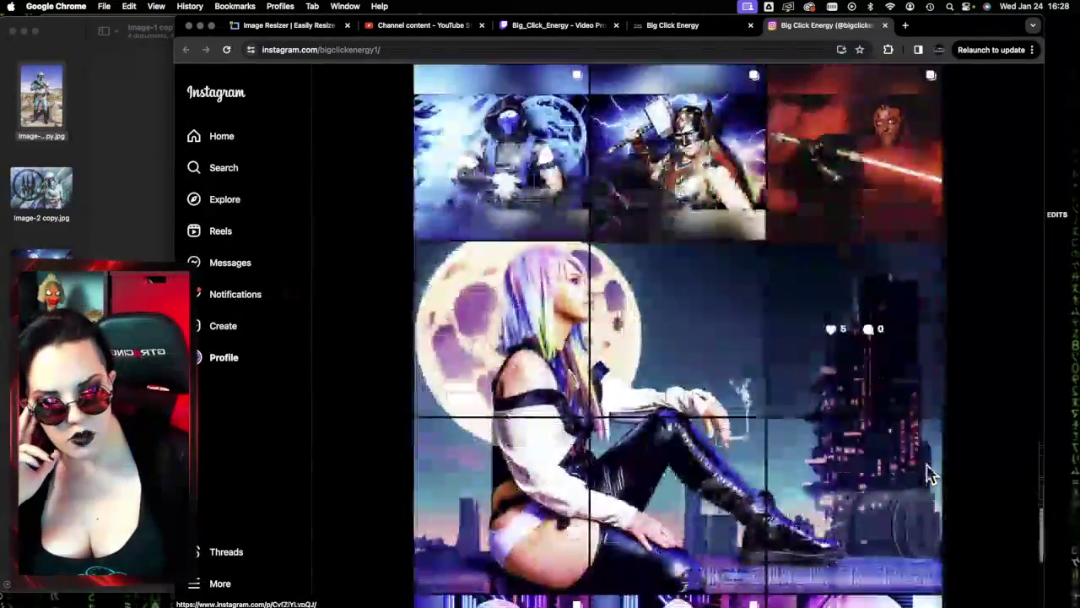
pyautogui.scroll(-15, 931, 474)
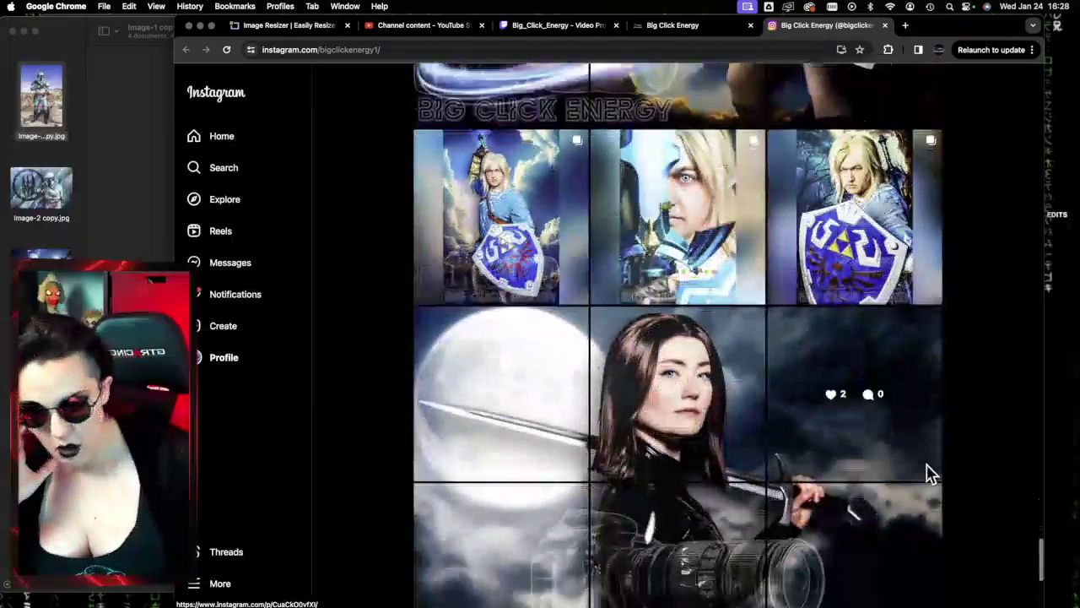
pyautogui.scroll(-15, 931, 474)
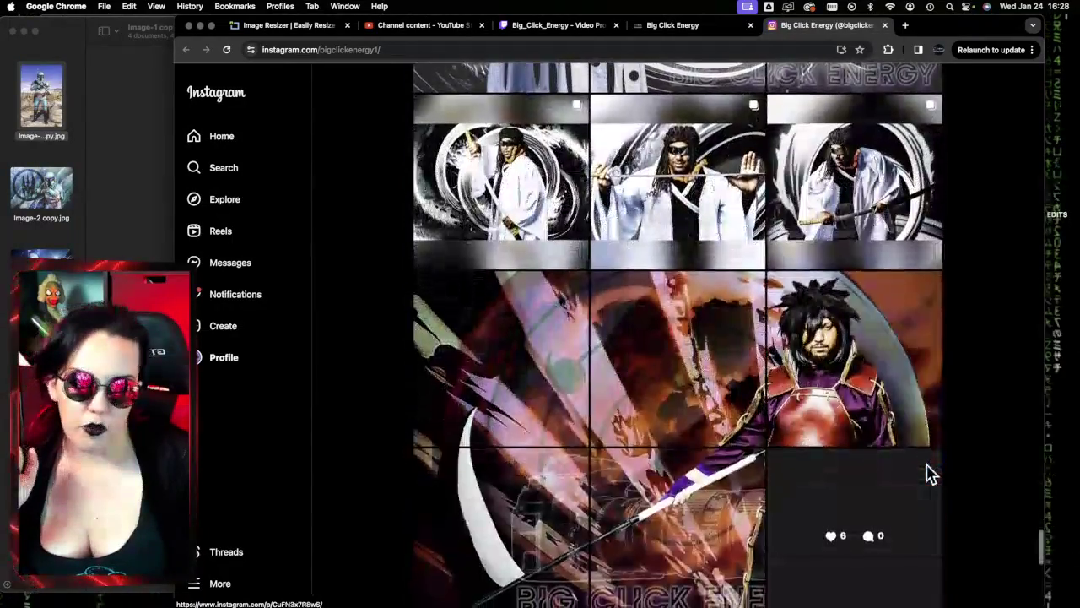
pyautogui.scroll(-10, 931, 475)
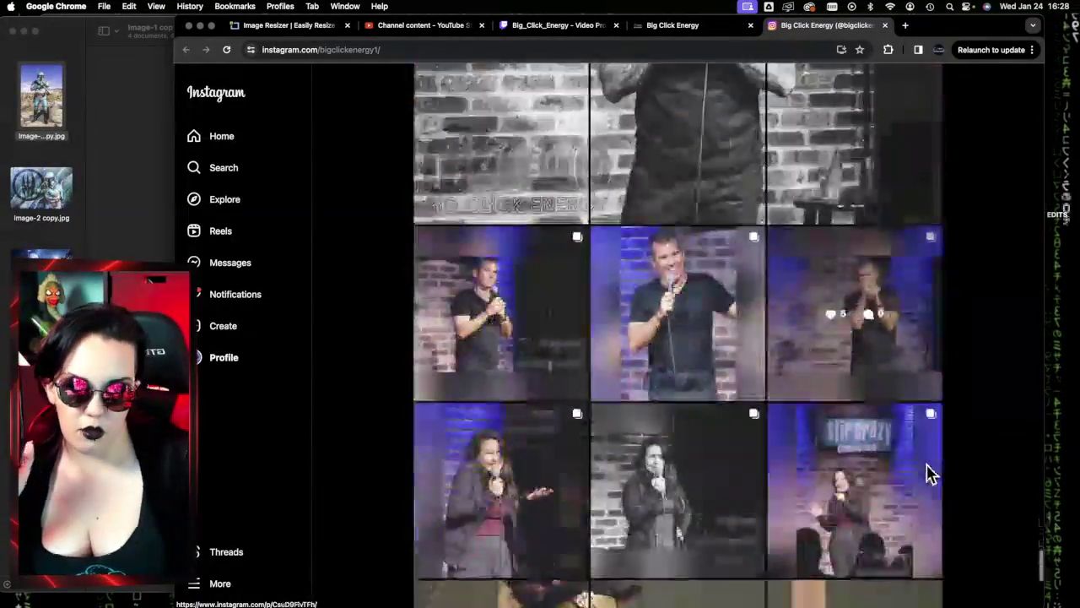
pyautogui.scroll(-5, 931, 474)
pyautogui.scroll(2, 931, 474)
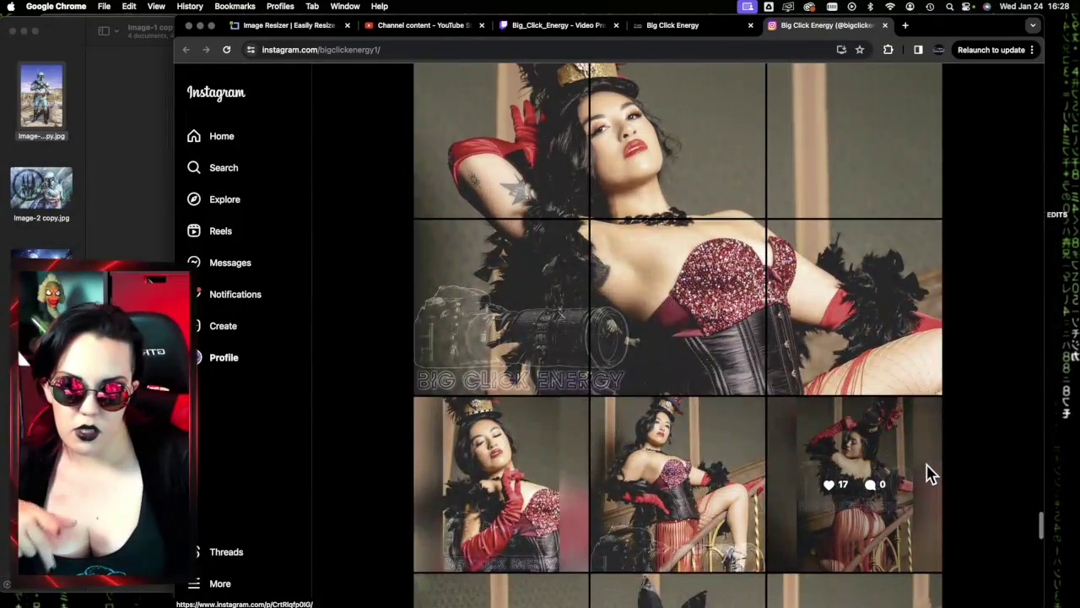
pyautogui.scroll(-6, 931, 474)
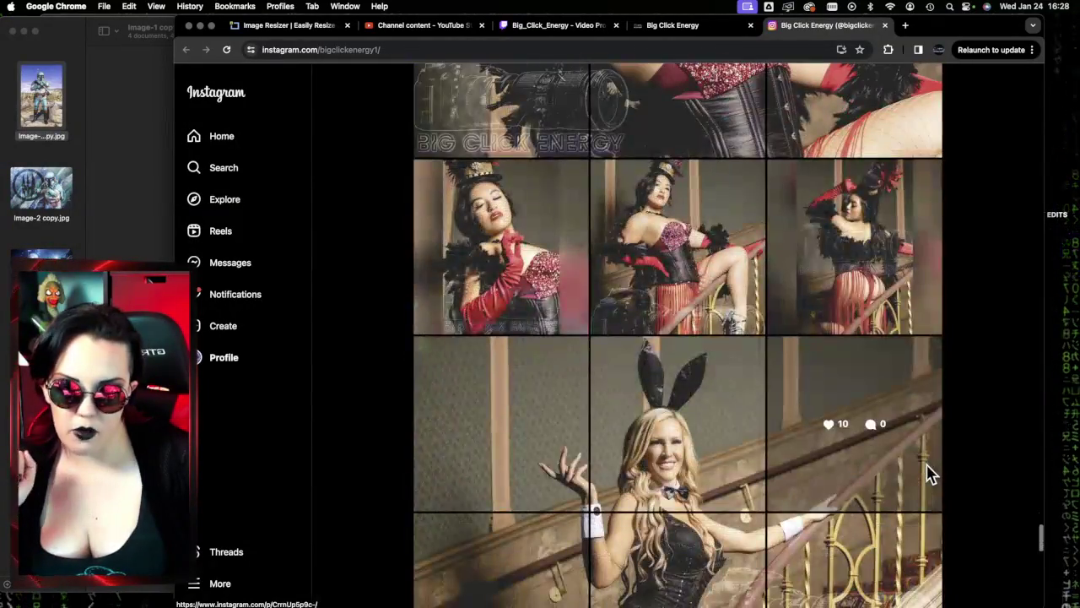
pyautogui.scroll(-10, 945, 474)
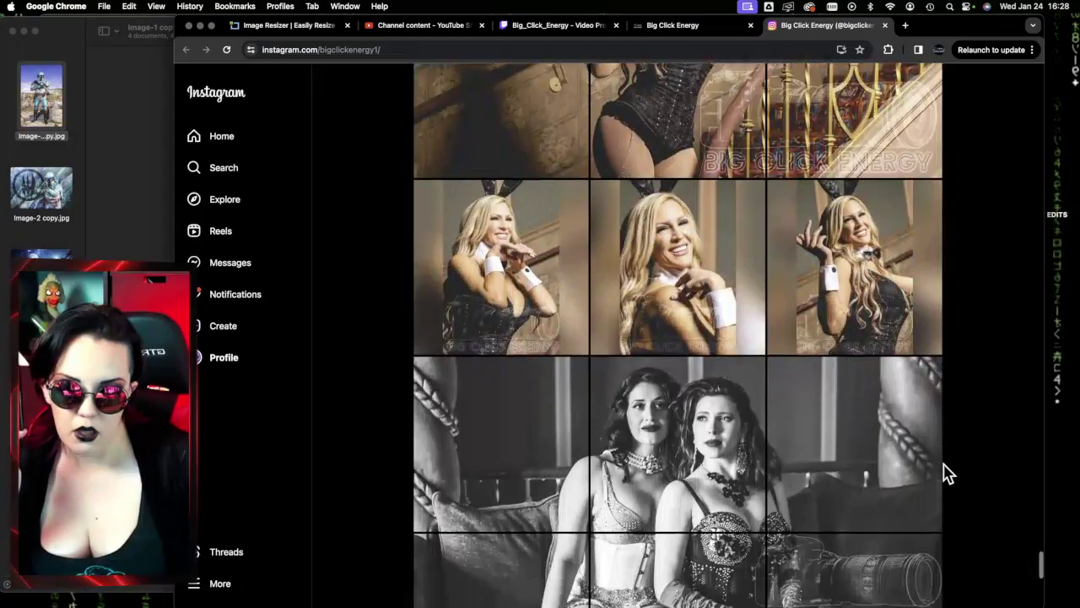
pyautogui.scroll(-10, 946, 474)
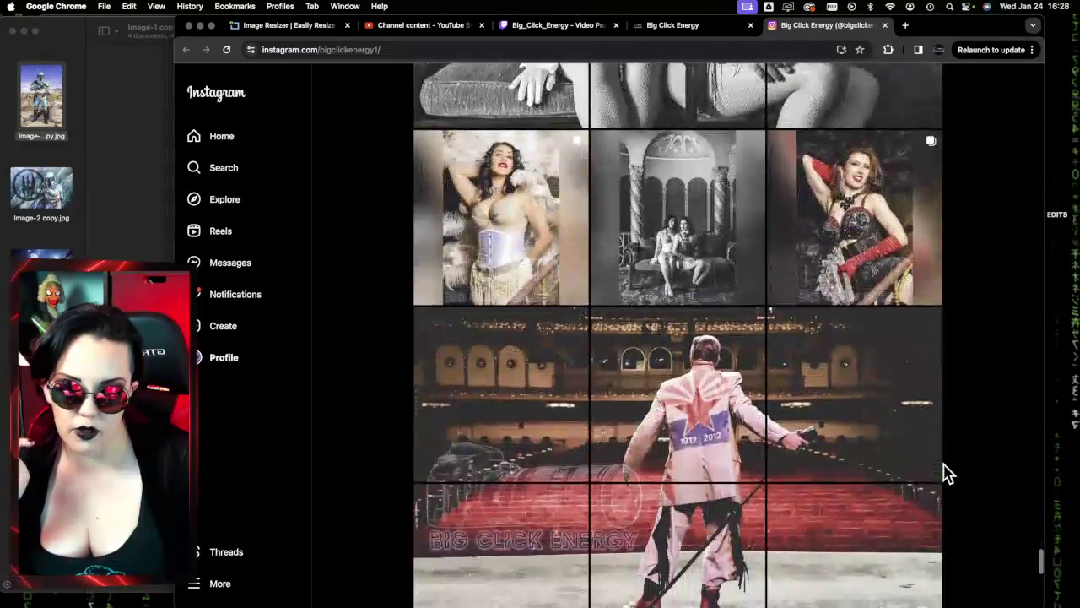
pyautogui.scroll(-2, 945, 474)
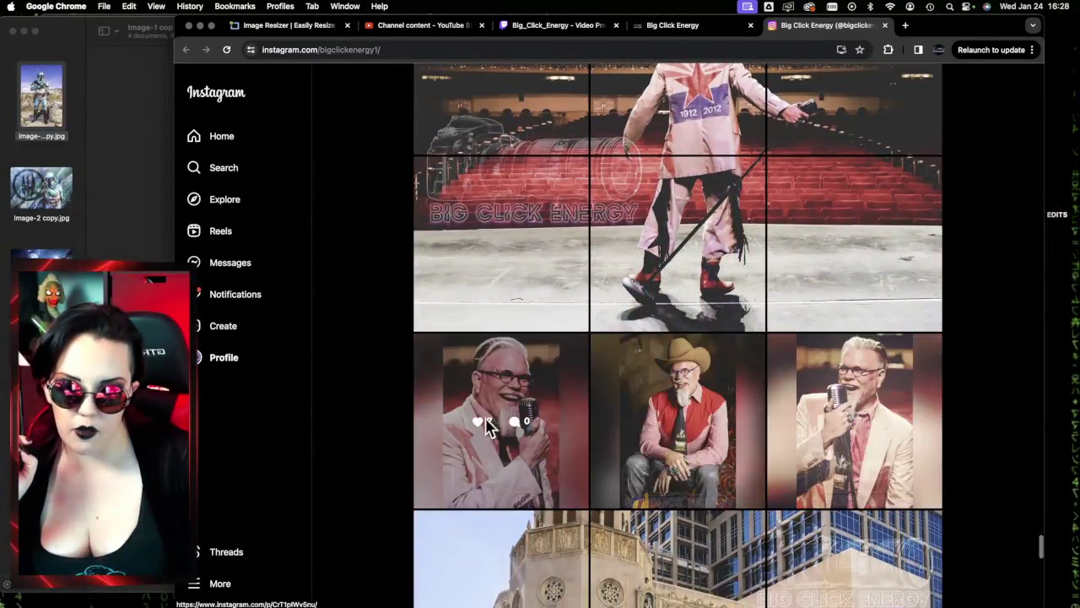
pyautogui.scroll(-5, 957, 456)
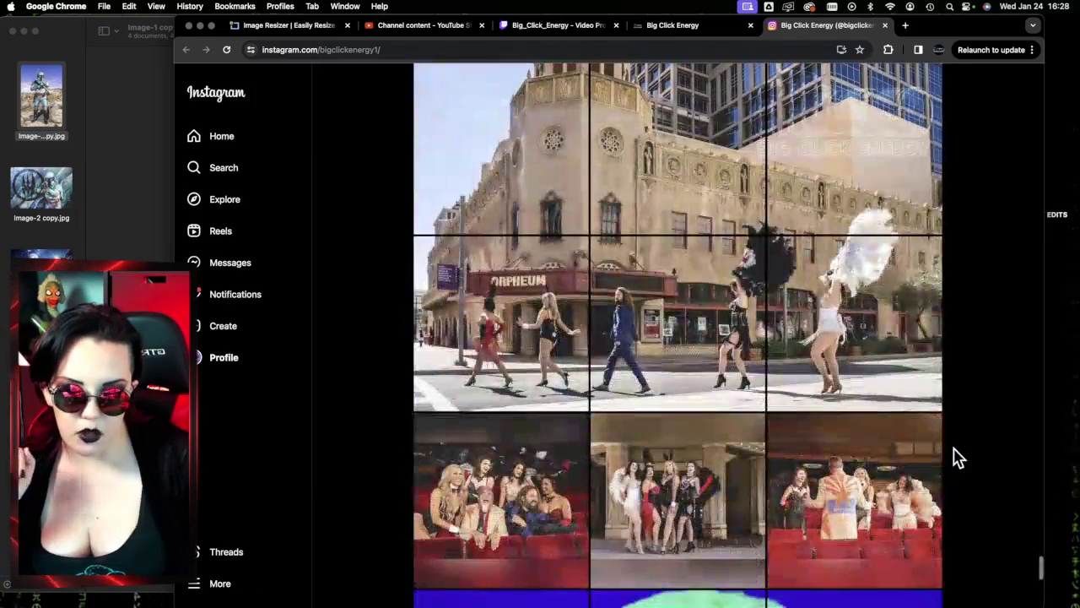
pyautogui.scroll(1, 957, 457)
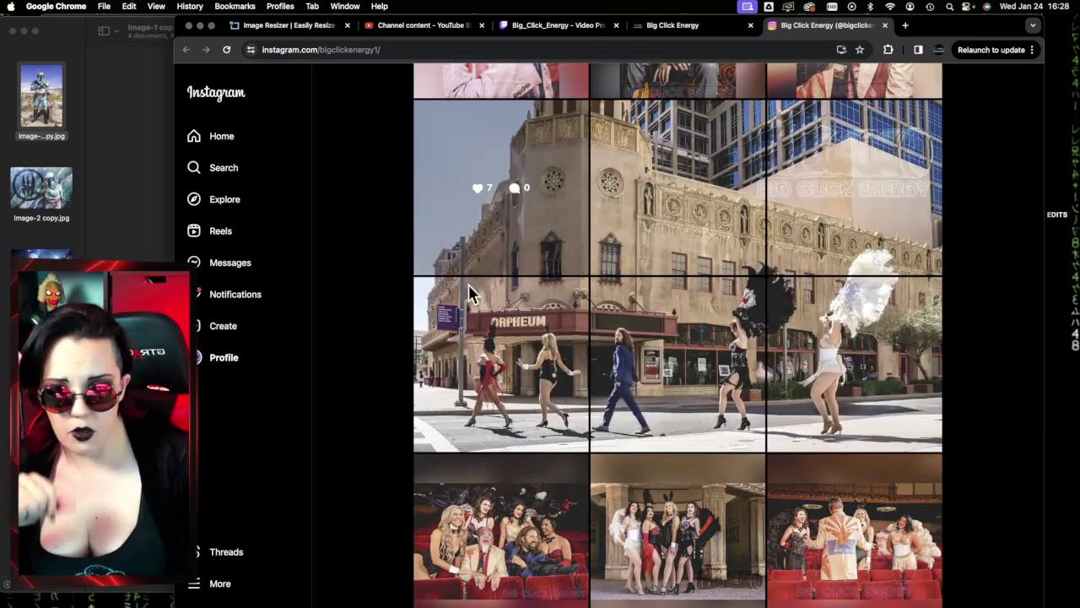
pyautogui.scroll(-3, 1030, 387)
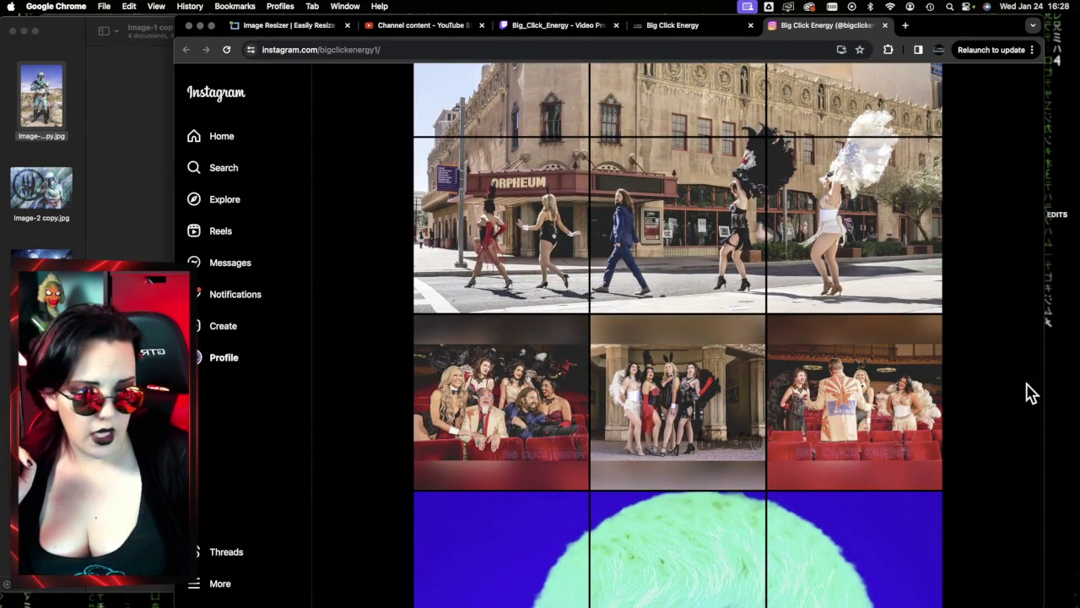
pyautogui.scroll(-5, 1030, 392)
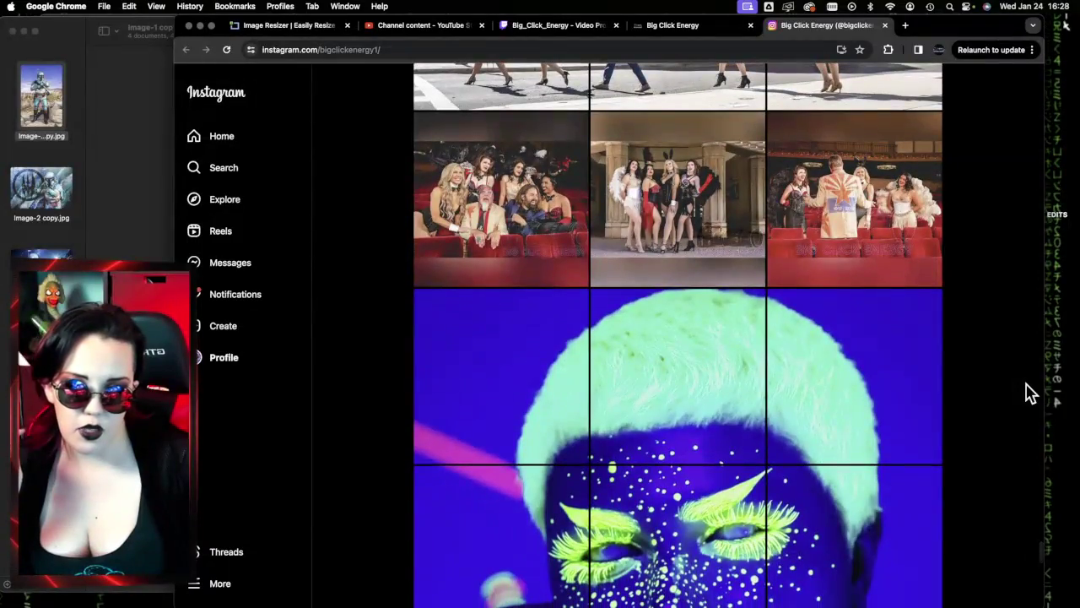
pyautogui.scroll(-10, 1030, 392)
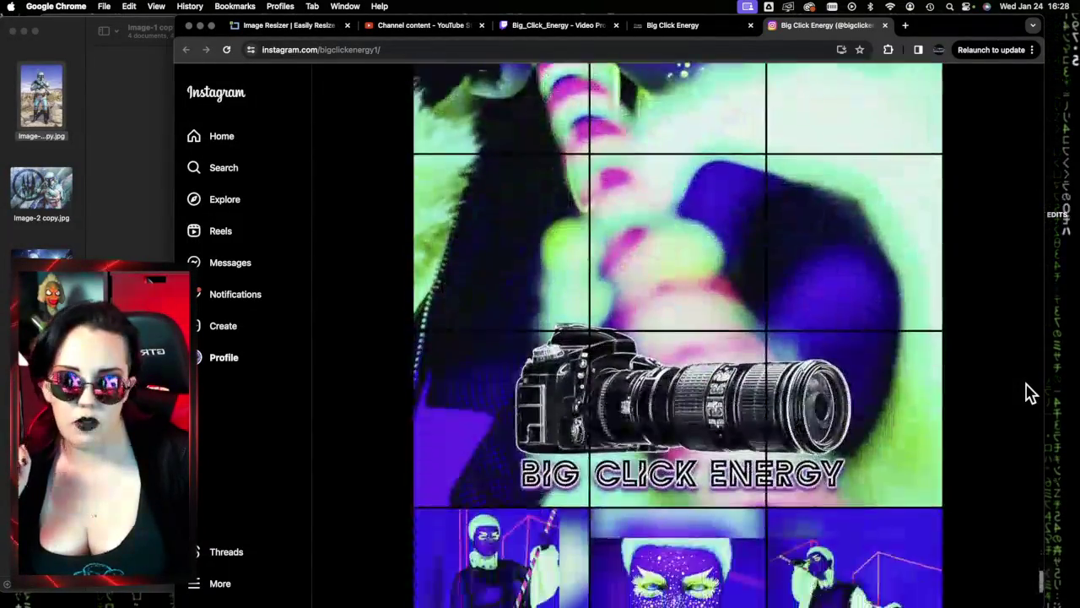
pyautogui.scroll(-20, 1029, 392)
pyautogui.scroll(-20, 1029, 393)
pyautogui.scroll(-6, 1030, 392)
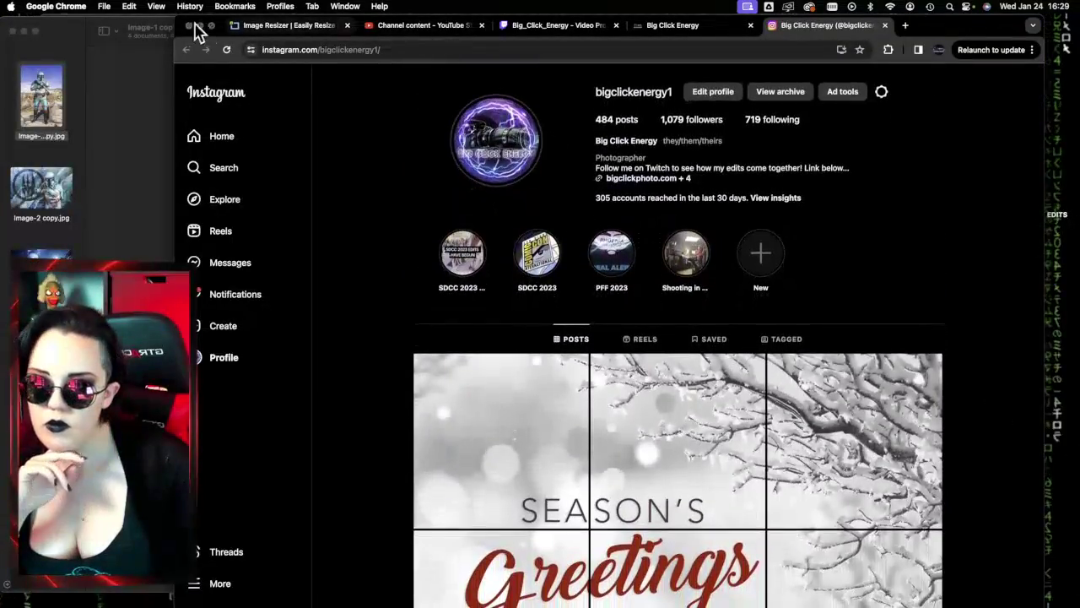
# Step: Minimize Chrome, close the four-image Preview window, and move the DeathWatchForIG Finder window to the desktop's upper right
pyautogui.click(201, 26)
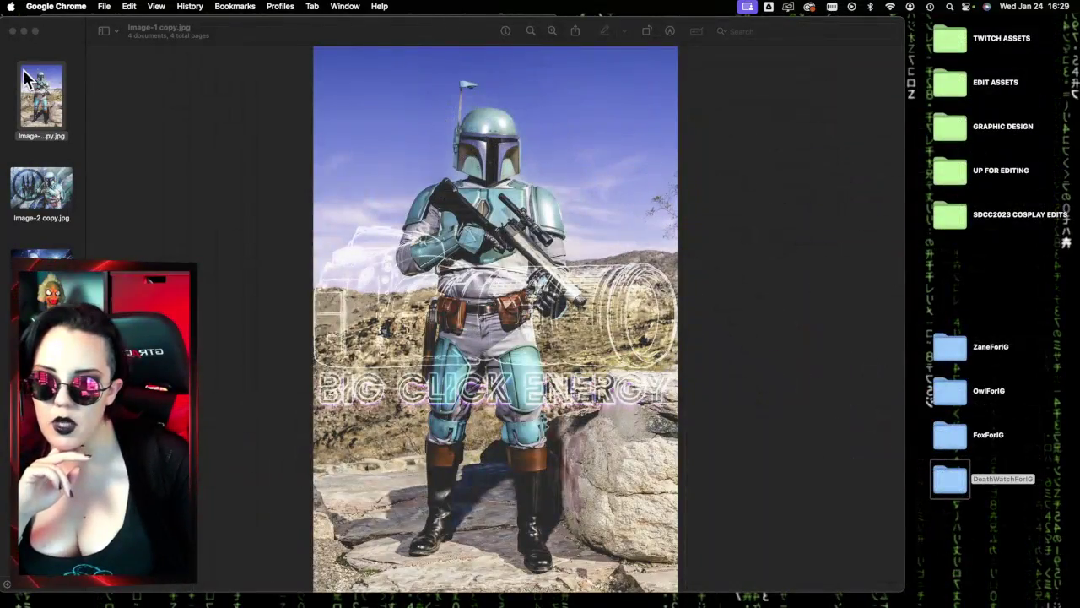
pyautogui.click(13, 31)
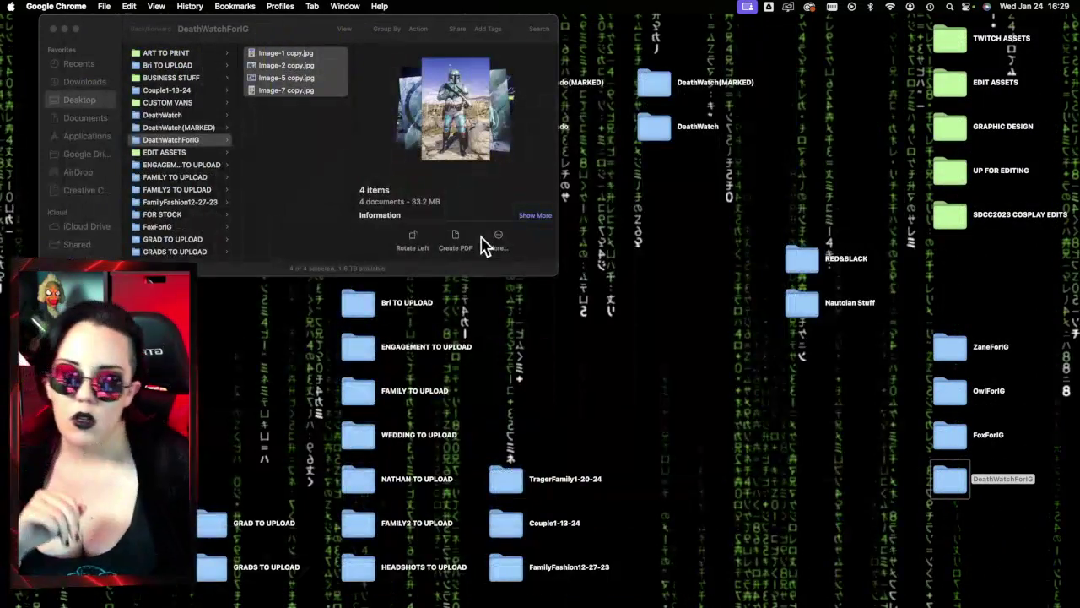
pyautogui.click(332, 109)
pyautogui.moveTo(330, 26); pyautogui.dragTo(822, 18)
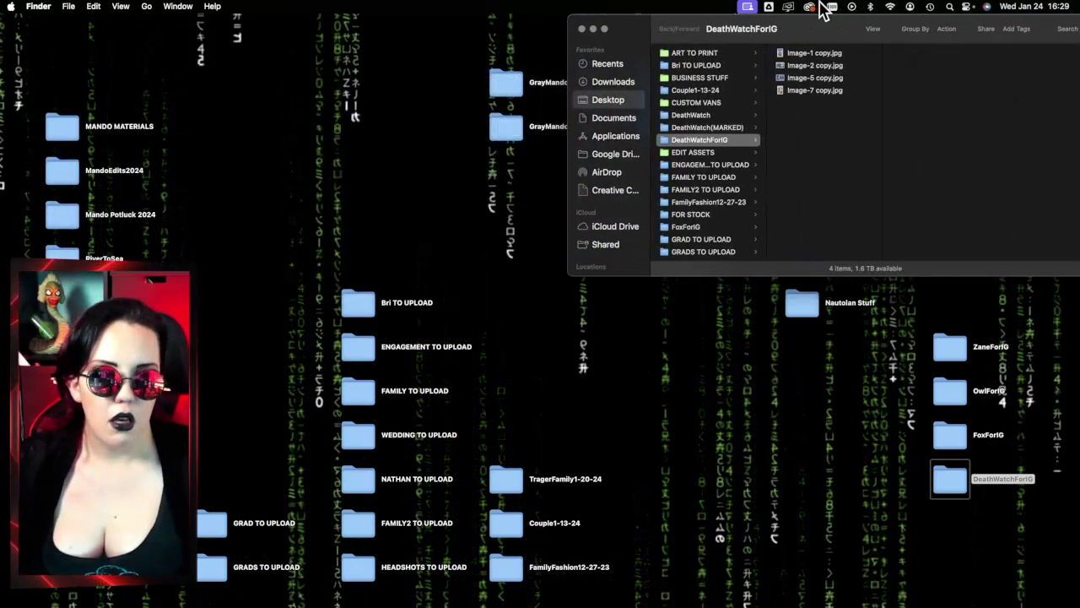
# Step: Open Image-7 copy.jpg in its own Preview window, shrink it, and place it below the Finder file list
pyautogui.click(816, 90)
pyautogui.doubleClick(831, 95)
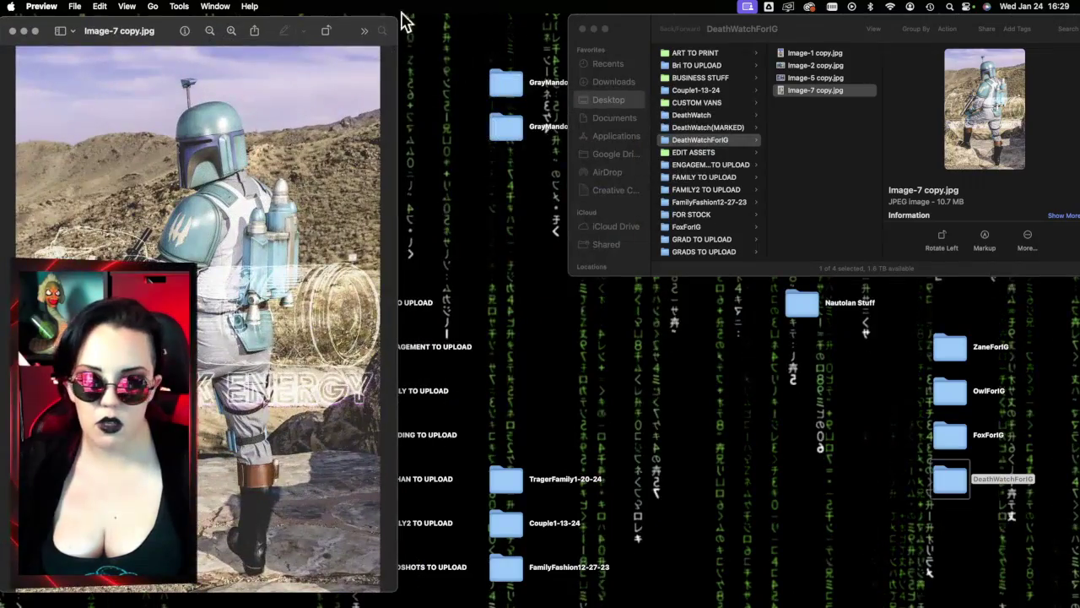
pyautogui.moveTo(253, 17); pyautogui.dragTo(236, 196)
pyautogui.moveTo(154, 212); pyautogui.dragTo(828, 234)
# Step: Open Image-5 copy.jpg separately, shrink its window, and place it at the top centre of the desktop
pyautogui.doubleClick(848, 80)
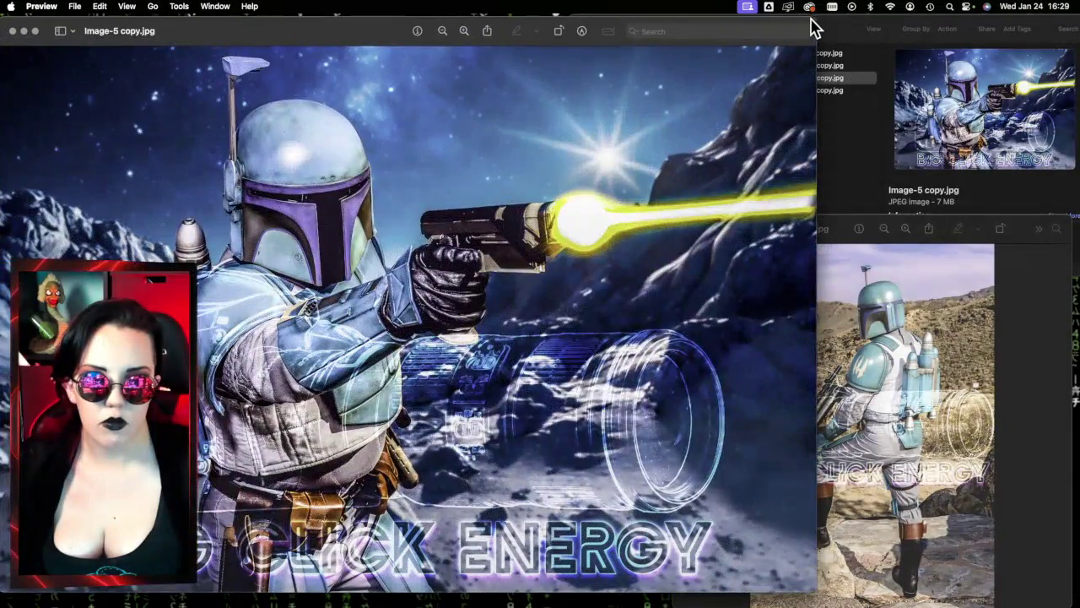
pyautogui.moveTo(813, 25); pyautogui.dragTo(410, 223)
pyautogui.moveTo(176, 248); pyautogui.dragTo(445, 35)
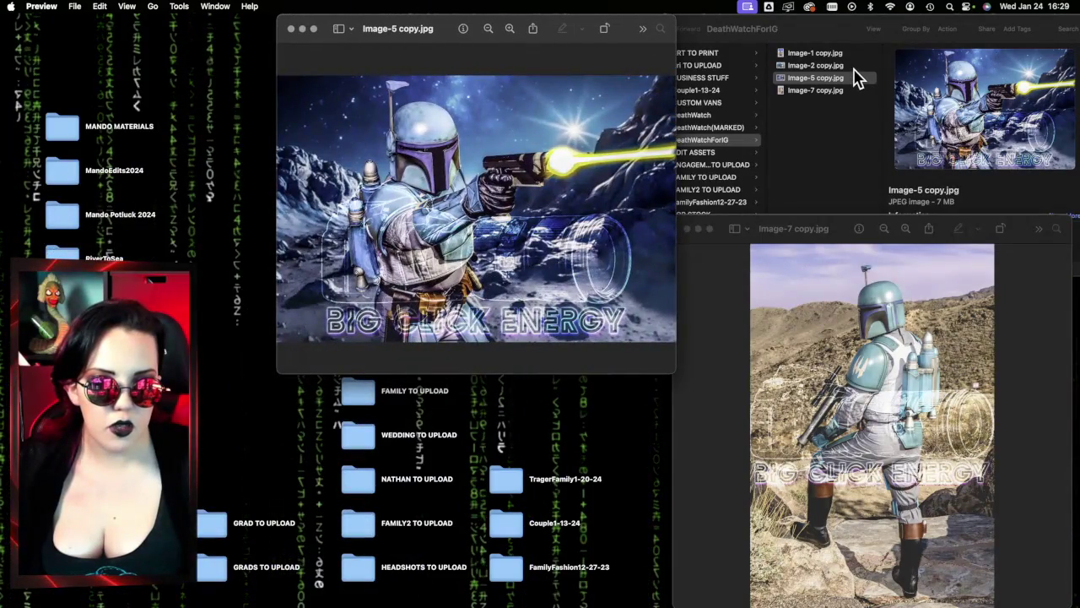
# Step: Open Image-2 copy.jpg separately, place its reduced window beneath Image-5, and shrink the Image-7 window to clear the Finder window
pyautogui.click(856, 76)
pyautogui.doubleClick(845, 67)
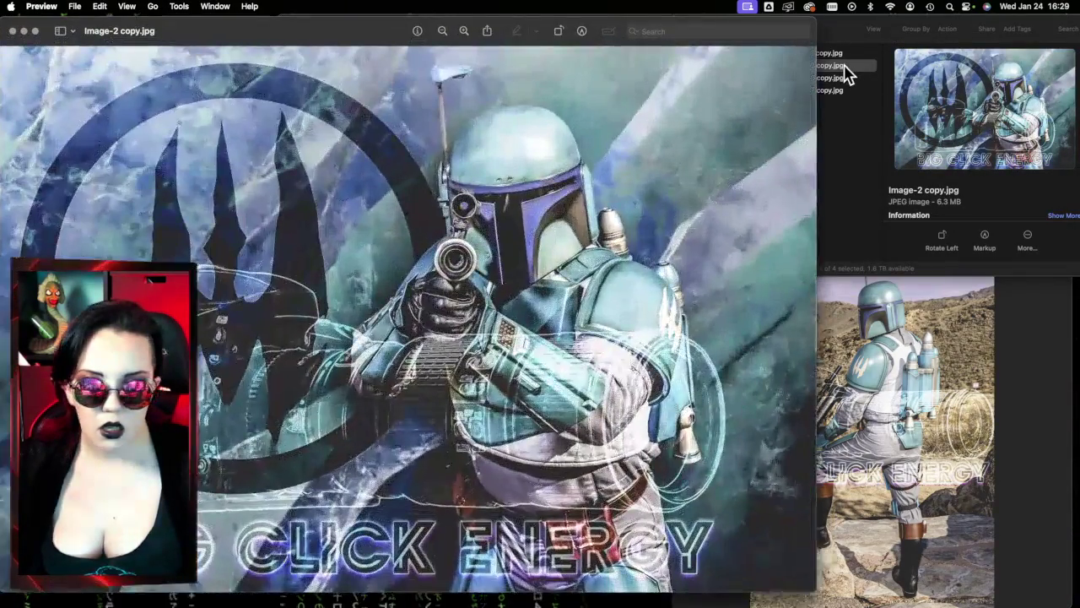
pyautogui.moveTo(814, 19); pyautogui.dragTo(341, 322)
pyautogui.moveTo(201, 334); pyautogui.dragTo(442, 342)
pyautogui.click(718, 338)
pyautogui.moveTo(682, 226); pyautogui.dragTo(734, 309)
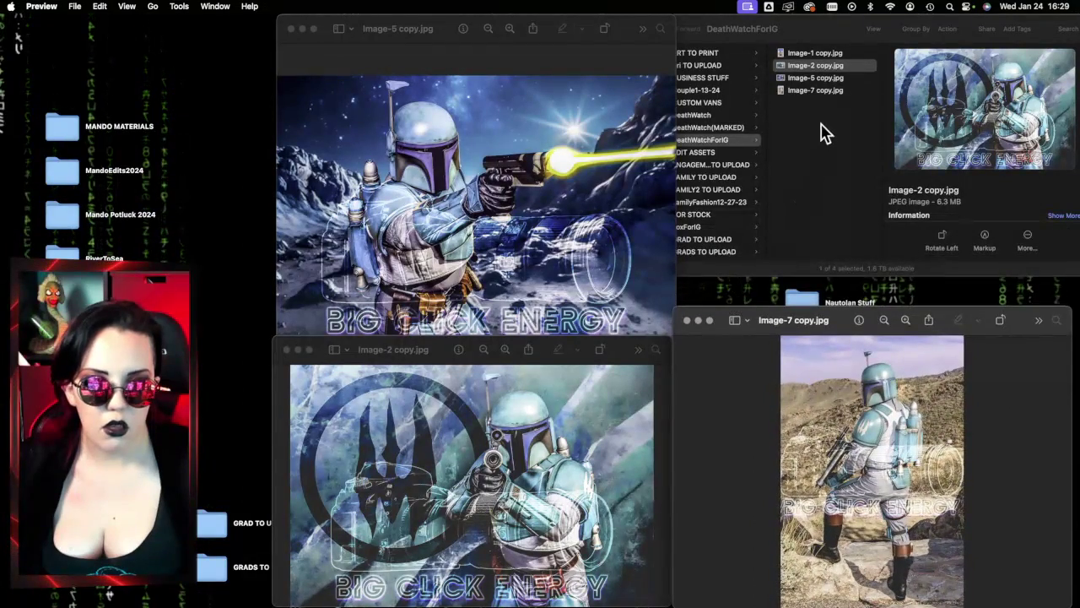
# Step: Open Image-1 copy.jpg separately, shrink its window, and place it on the lower left beside Image-2
pyautogui.click(828, 56)
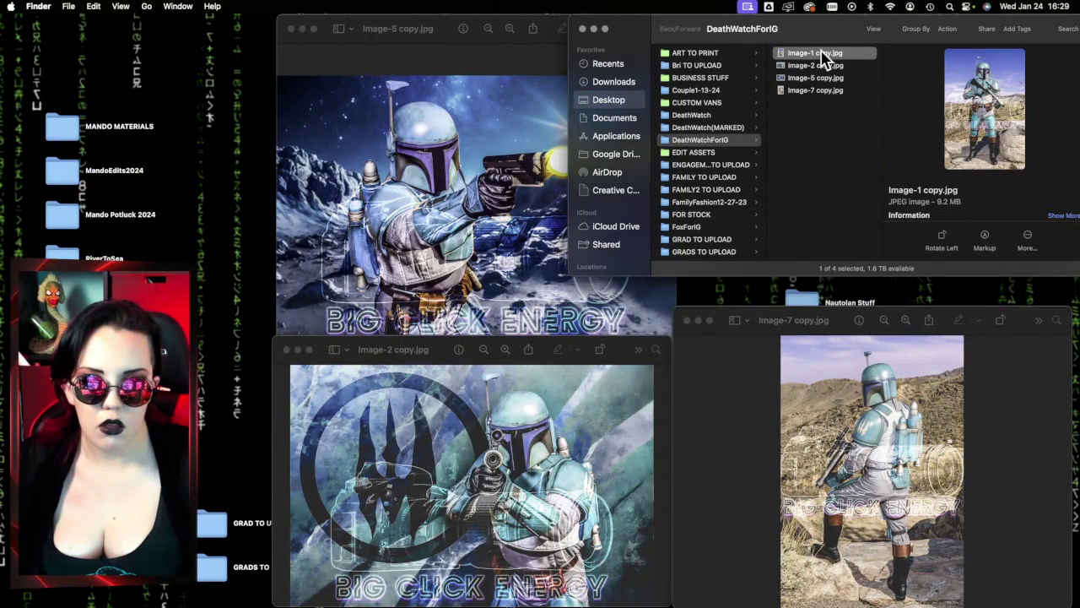
pyautogui.doubleClick(828, 56)
pyautogui.moveTo(4, 19); pyautogui.dragTo(201, 273)
pyautogui.moveTo(397, 272); pyautogui.dragTo(342, 316)
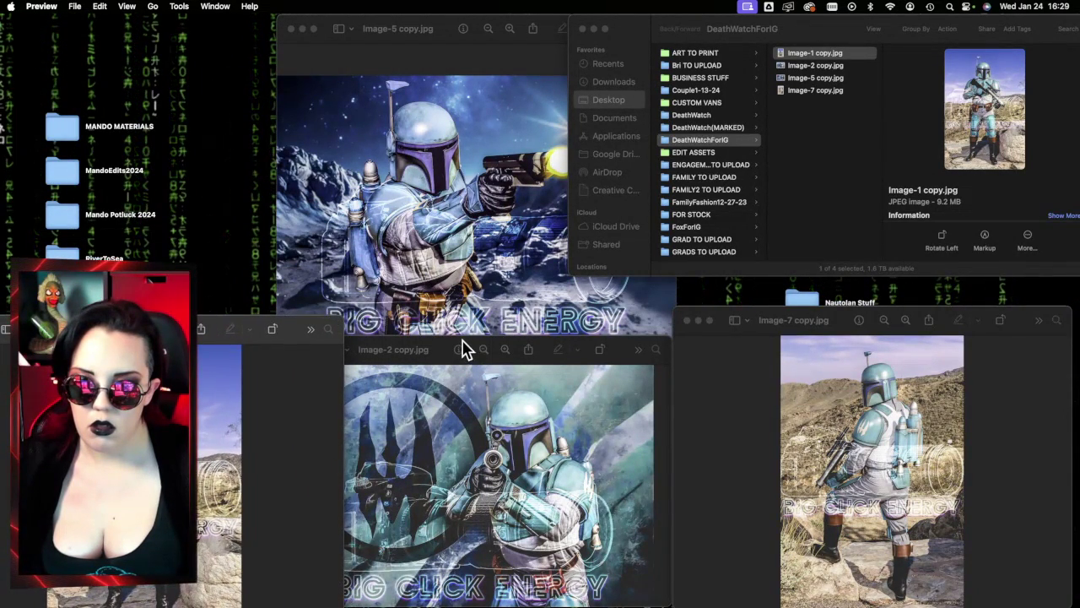
# Step: Rearrange the two central previews so Image-2 copy.jpg sits above Image-5 copy.jpg, between Image-1 and Image-7
pyautogui.doubleClick(464, 349)
pyautogui.moveTo(470, 346); pyautogui.dragTo(468, 348)
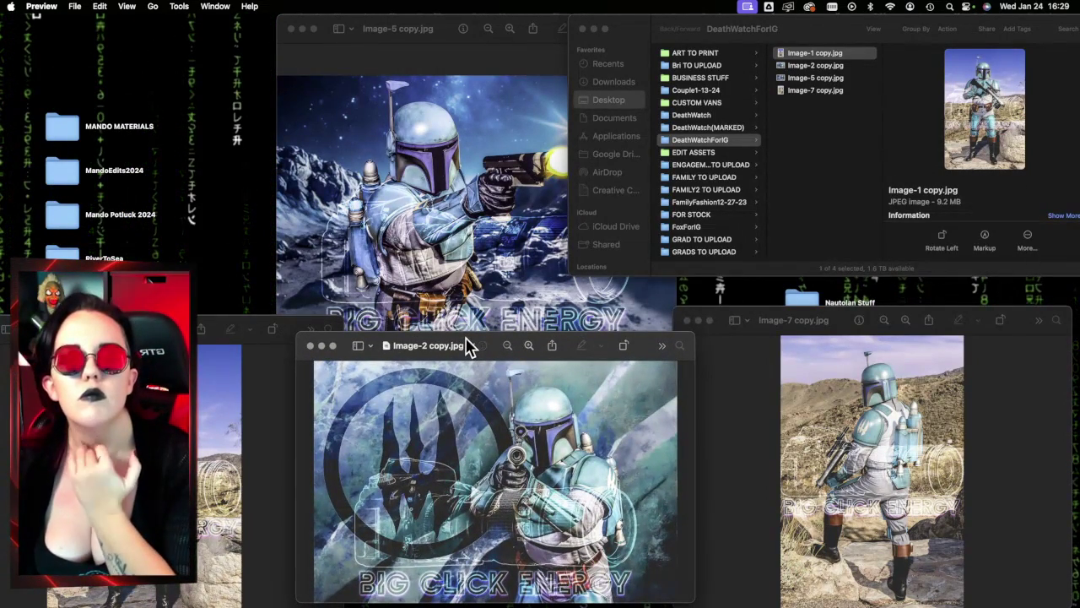
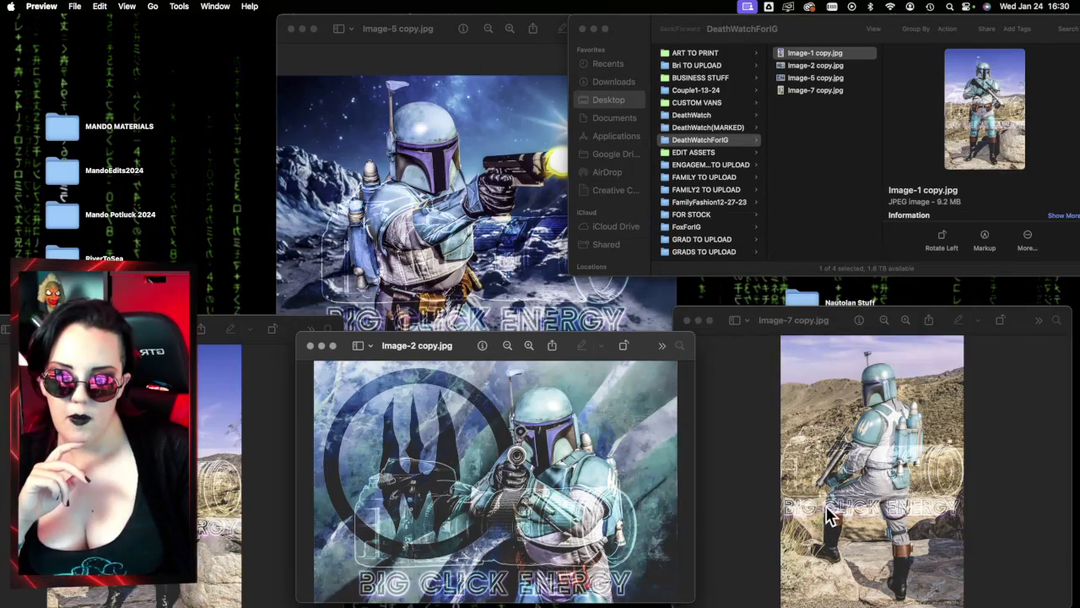
pyautogui.moveTo(449, 29)
pyautogui.mouseDown()
pyautogui.moveTo(459, 405)
pyautogui.moveTo(453, 63)
pyautogui.moveTo(433, 40)
pyautogui.mouseUp()
pyautogui.moveTo(457, 363); pyautogui.dragTo(459, 284)
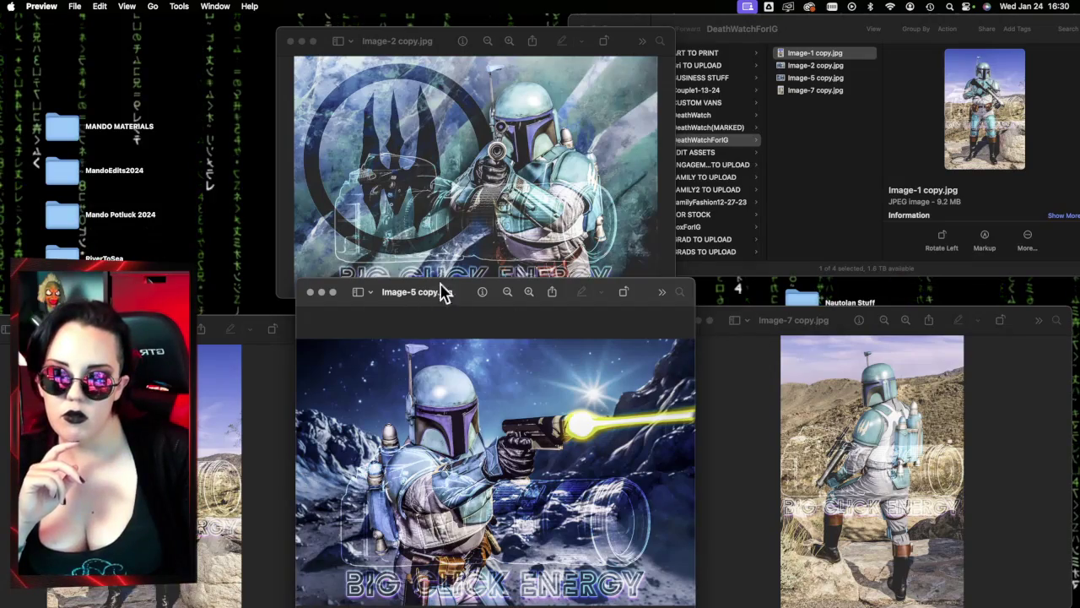
# Step: Swap the central previews so Image-5 copy.jpg sits above Image-2 copy.jpg, and review the order of all four images
pyautogui.moveTo(458, 293); pyautogui.dragTo(393, 359)
pyautogui.moveTo(449, 61); pyautogui.dragTo(456, 11)
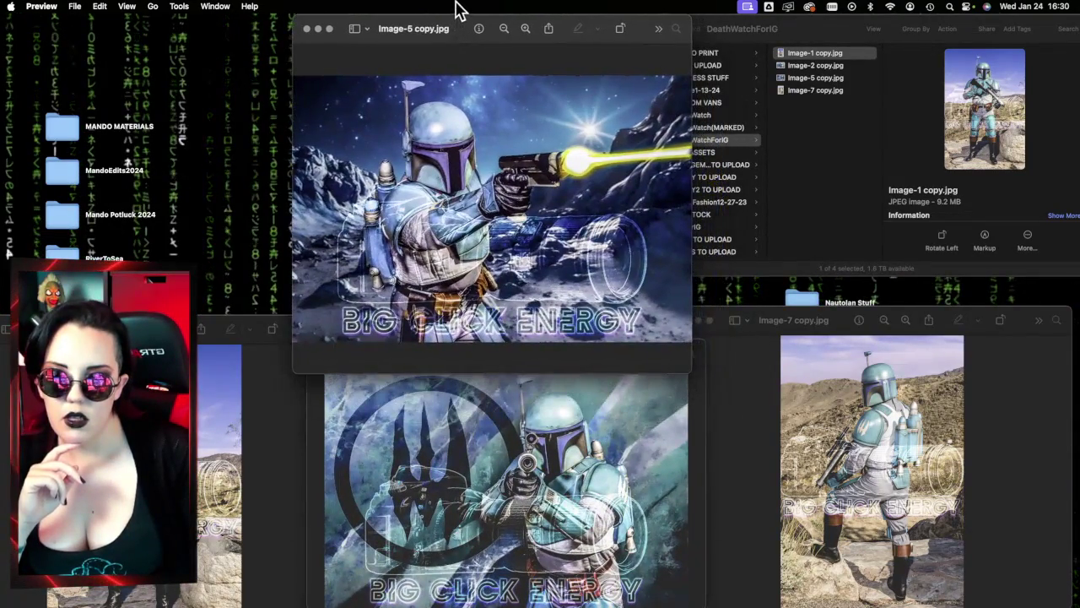
pyautogui.click(747, 428)
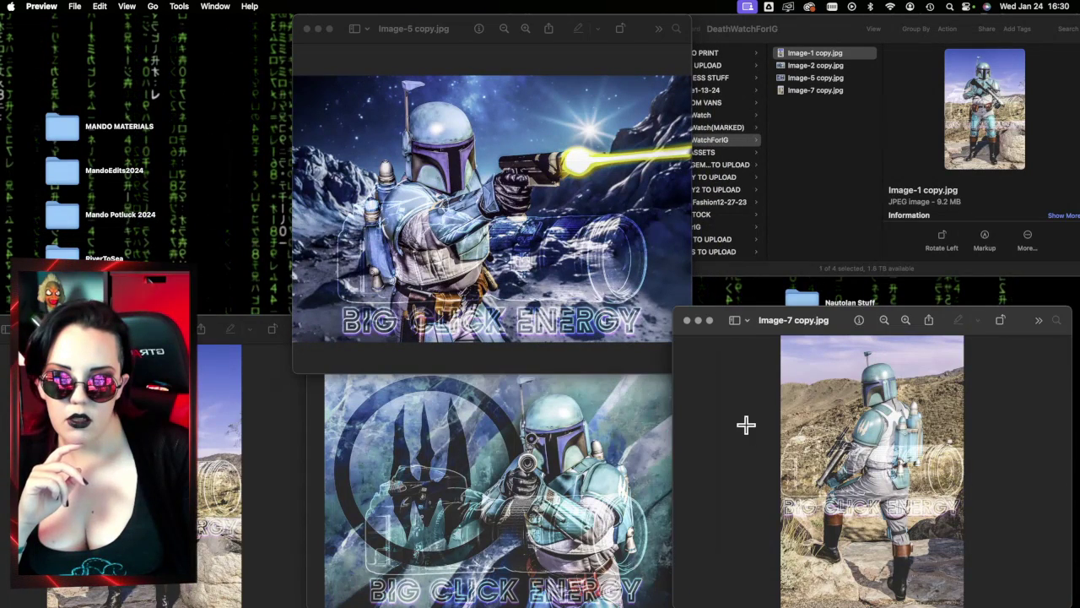
pyautogui.click(596, 428)
pyautogui.click(469, 234)
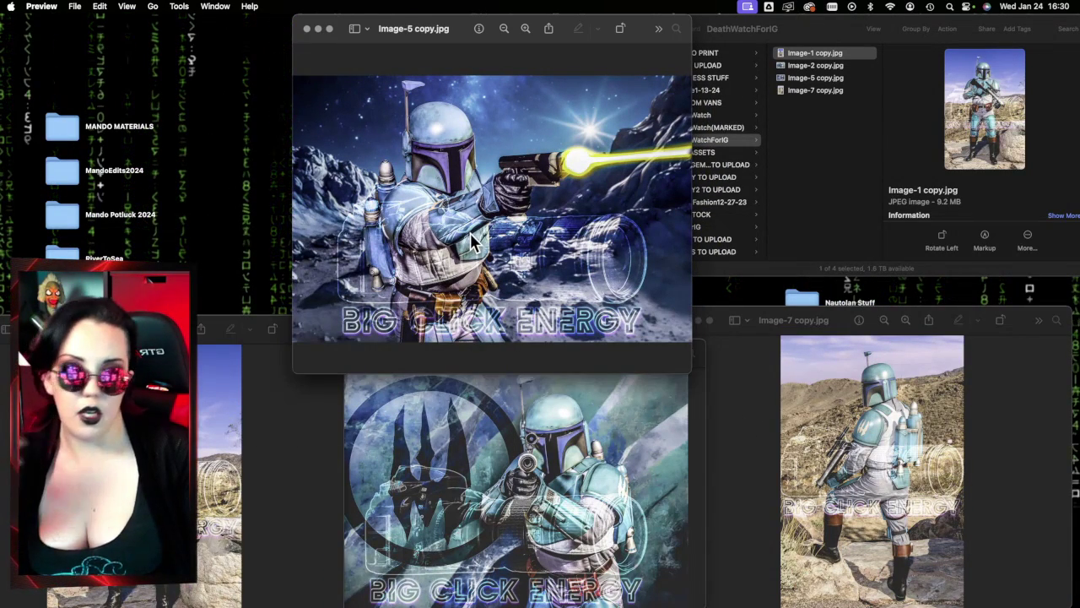
pyautogui.click(879, 489)
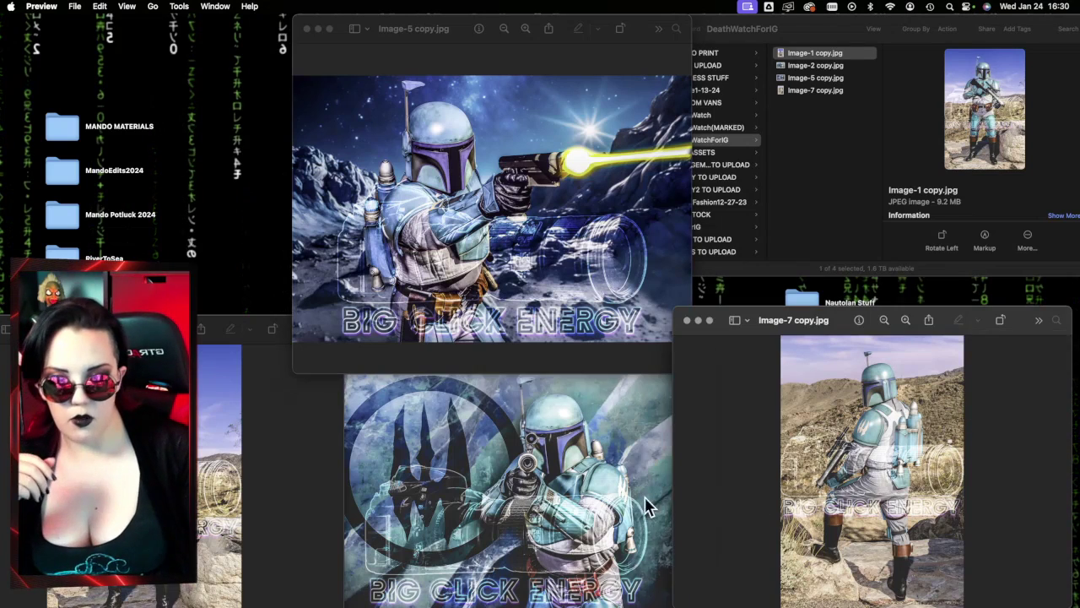
pyautogui.click(534, 489)
pyautogui.click(237, 471)
pyautogui.click(443, 283)
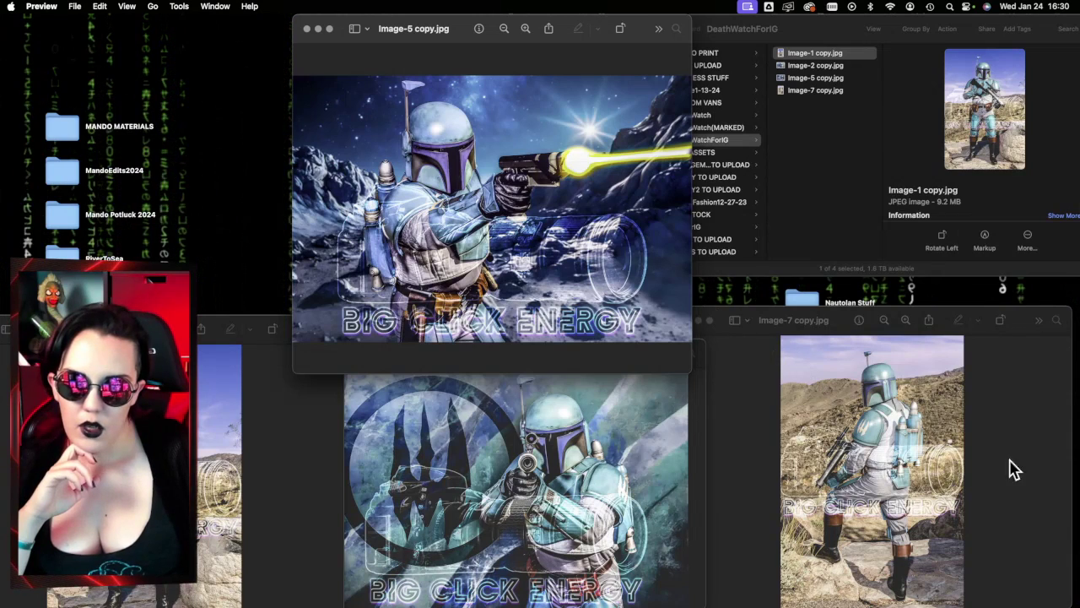
# Step: Create a folder named 1.RIGHT inside DeathWatchForIG
pyautogui.click(844, 193)
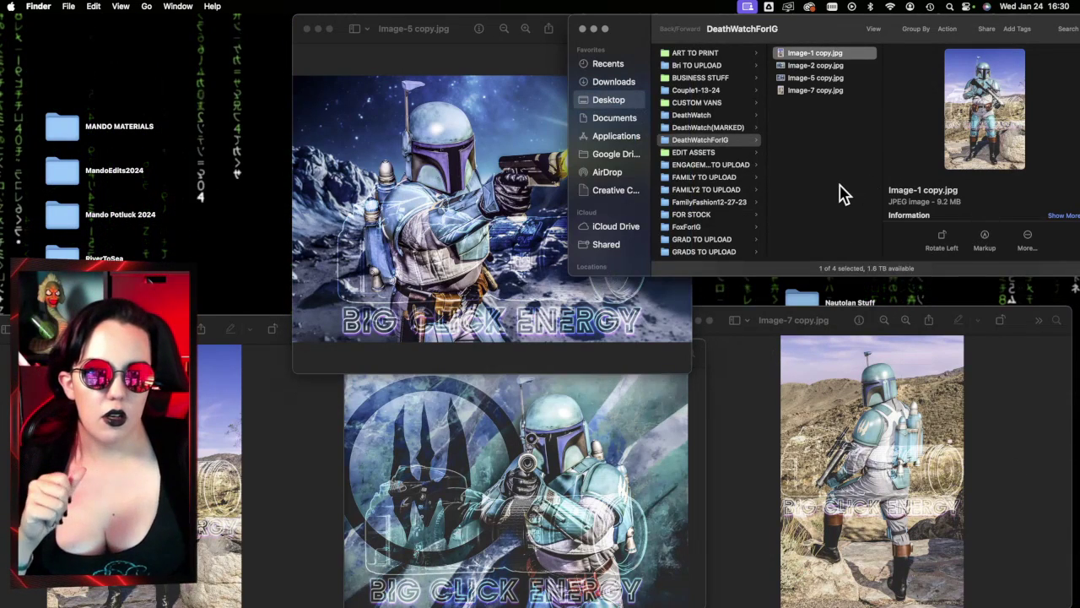
pyautogui.rightClick(842, 188)
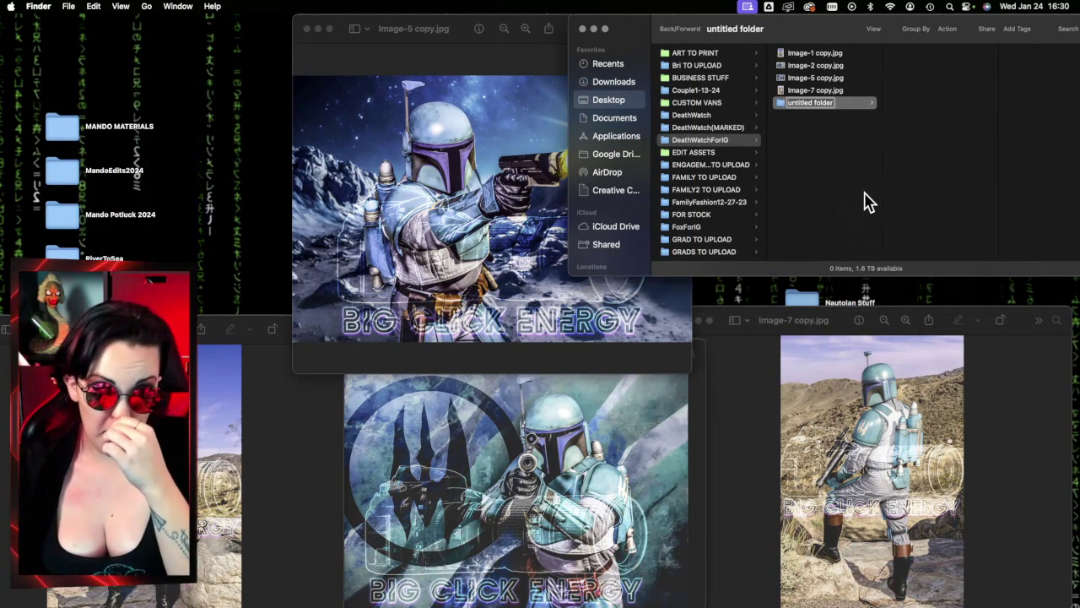
pyautogui.write('1.RIGHT')
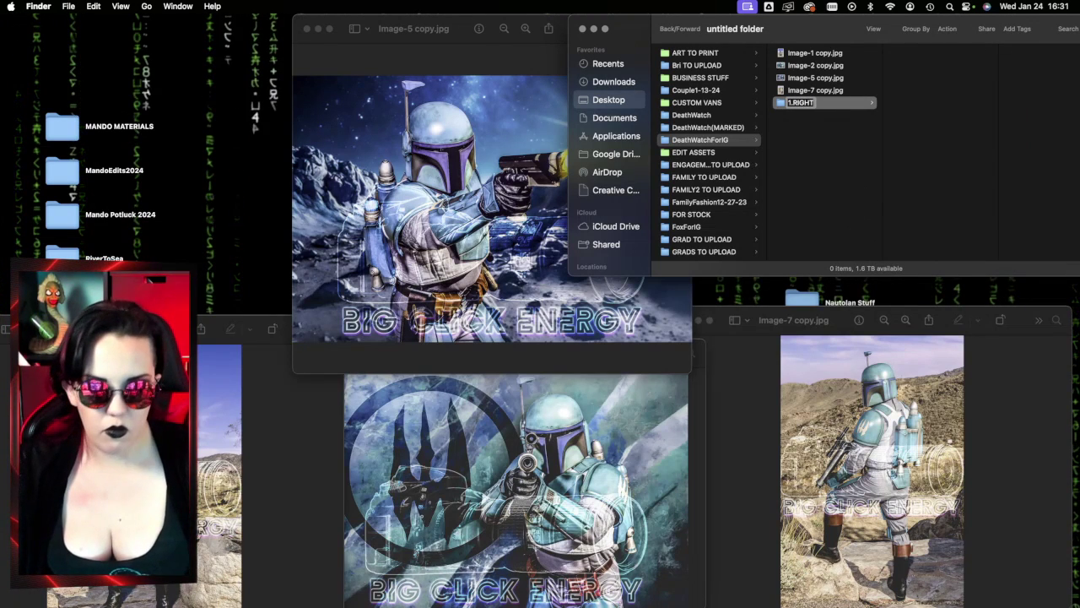
pyautogui.press('Return')
# Step: Add two more folders named 2.CENTER and 3.LEFT to DeathWatchForIG
pyautogui.rightClick(831, 191)
pyautogui.click(852, 198)
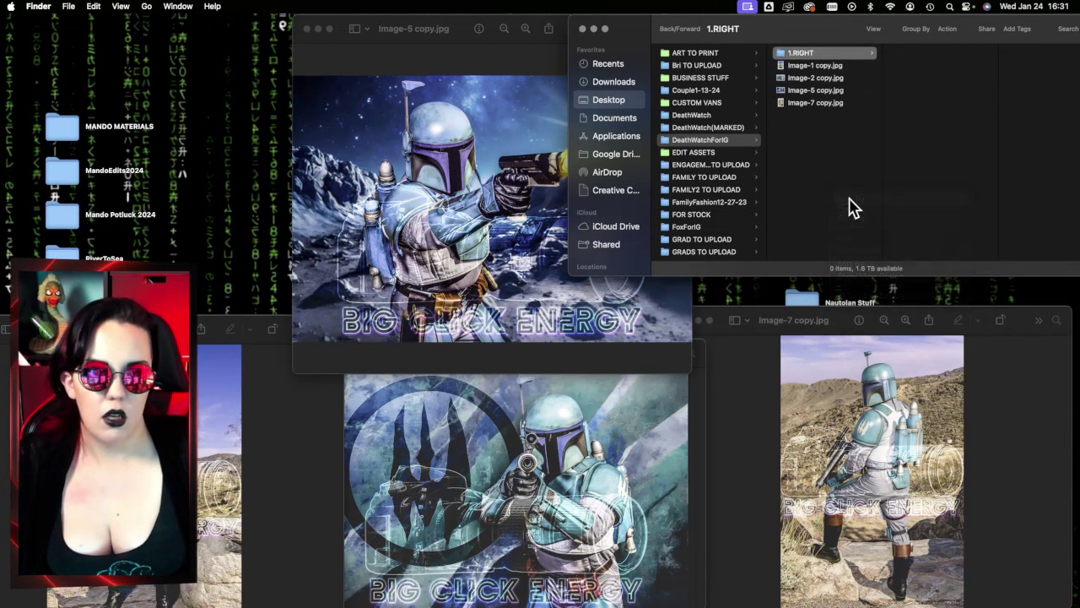
pyautogui.write('2.CENTER')
pyautogui.press('Return')
pyautogui.rightClick(849, 206)
pyautogui.click(874, 210)
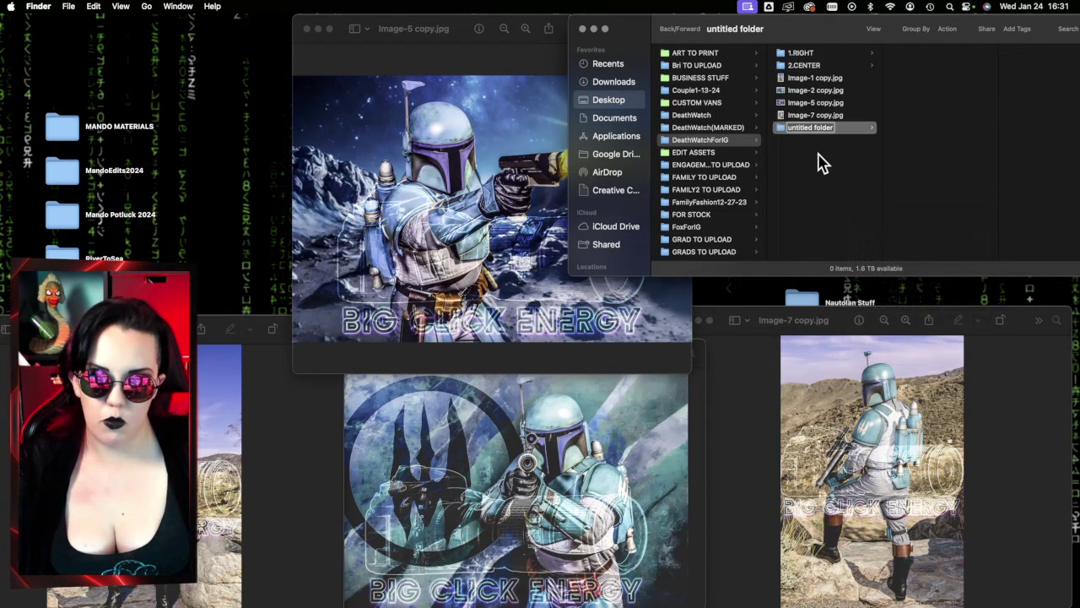
pyautogui.write('3.LEFT')
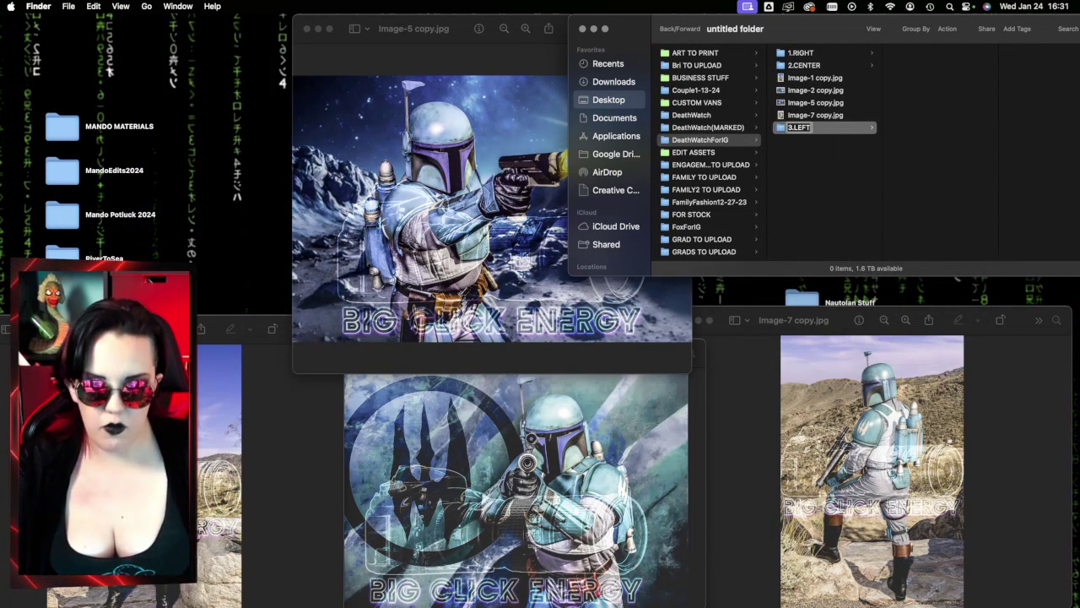
pyautogui.press('Return')
# Step: Sort the DeathWatch image copies into the 1.RIGHT, 2.CENTER and 3.LEFT folders according to the preview layout
pyautogui.click(857, 91)
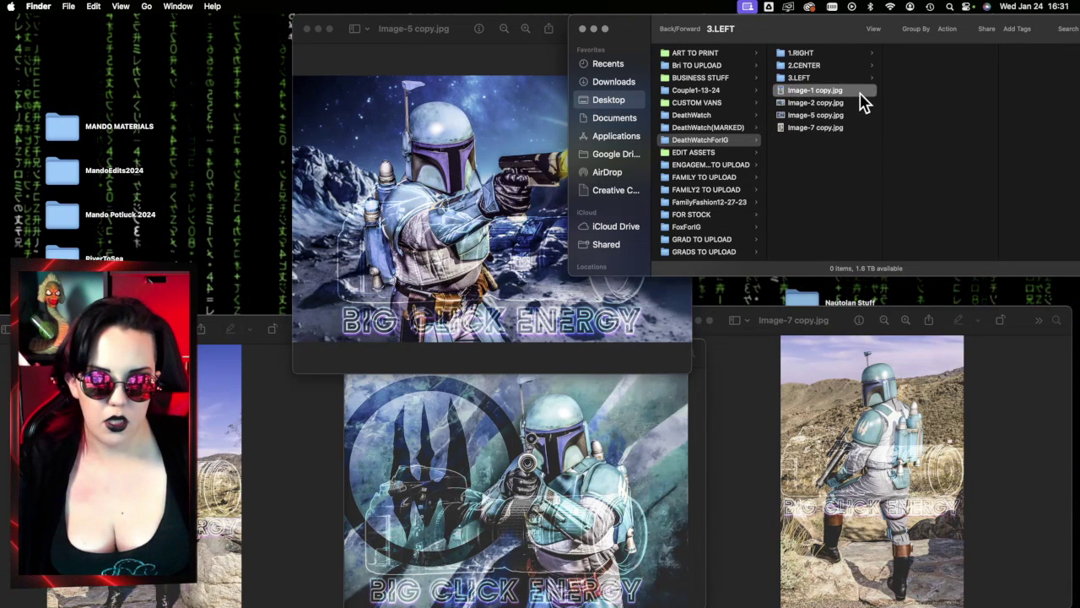
pyautogui.click(855, 102)
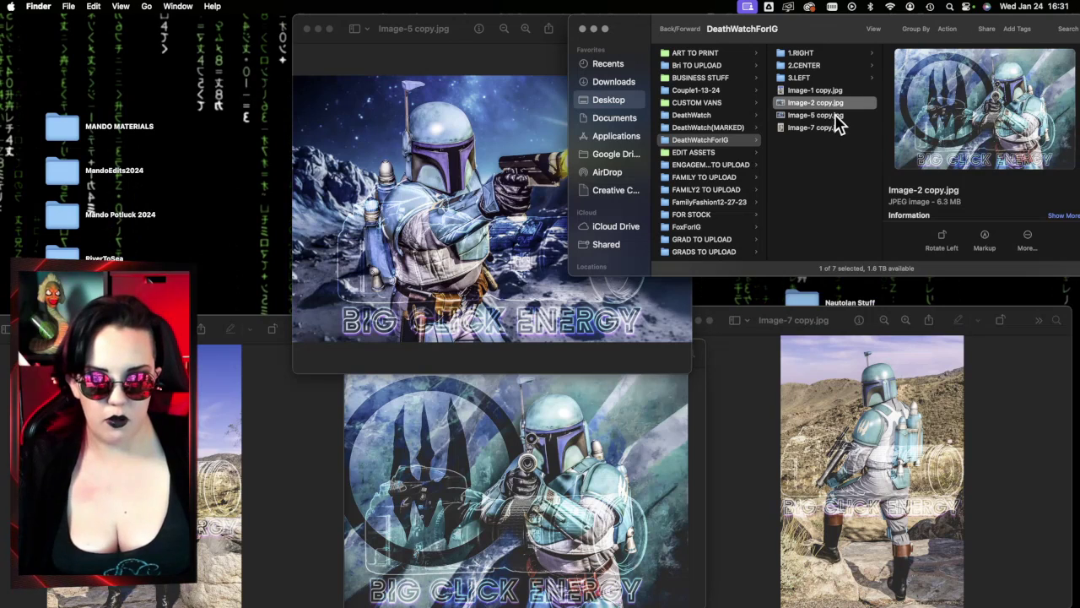
pyautogui.click(844, 129)
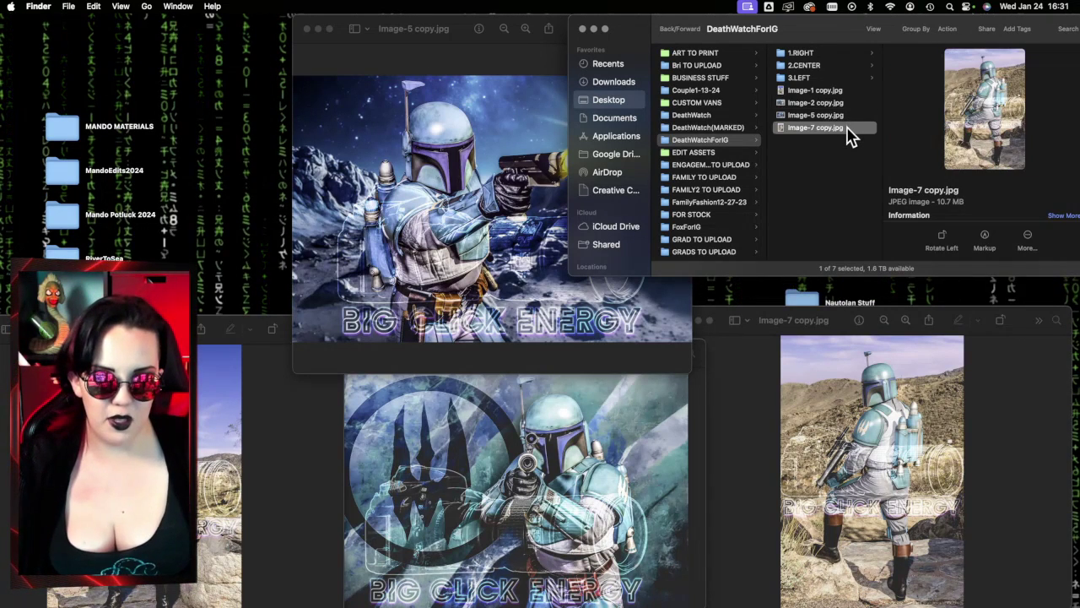
pyautogui.moveTo(833, 133); pyautogui.dragTo(810, 63)
pyautogui.moveTo(819, 135); pyautogui.dragTo(803, 65)
pyautogui.click(820, 117)
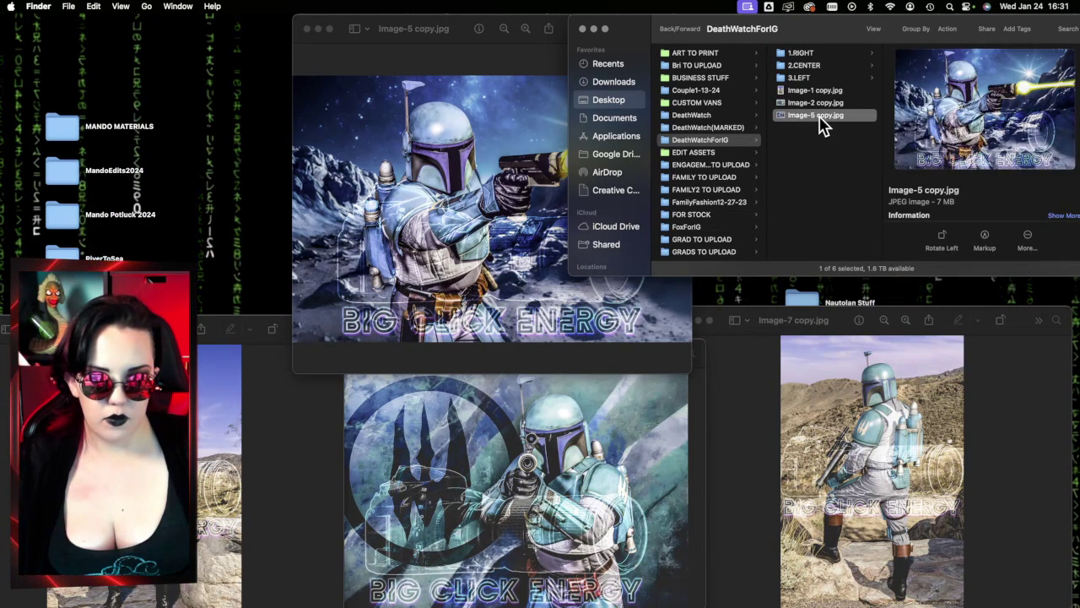
pyautogui.click(817, 103)
pyautogui.moveTo(817, 103); pyautogui.dragTo(826, 83)
pyautogui.click(817, 91)
# Step: Close the DeathWatchForIG folder window and all four image previews
pyautogui.click(583, 29)
pyautogui.click(306, 29)
pyautogui.moveTo(4, 342); pyautogui.dragTo(126, 316)
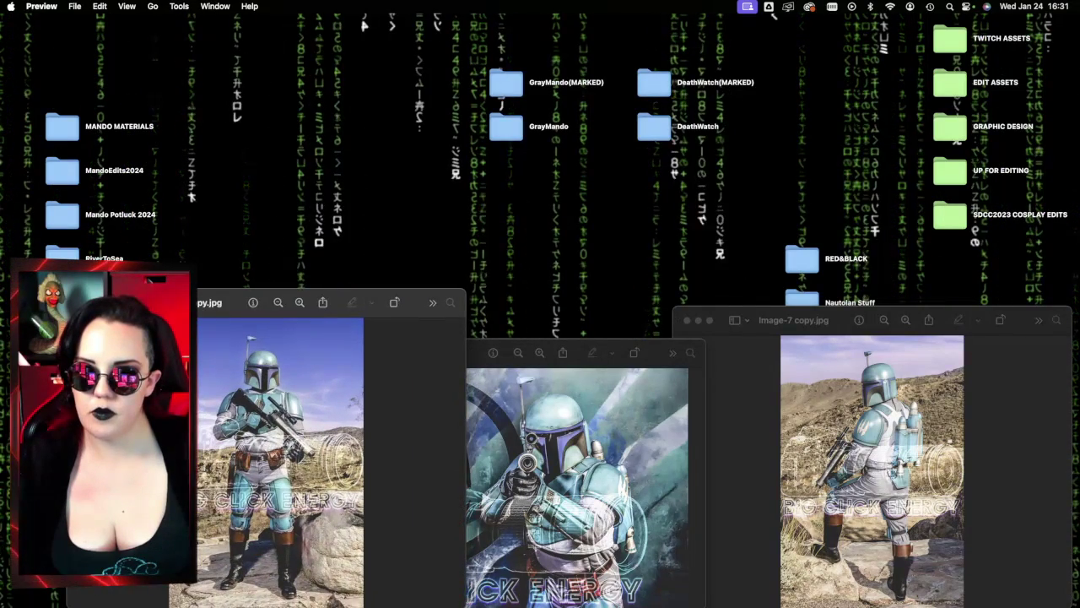
pyautogui.press('super+w')
pyautogui.click(322, 353)
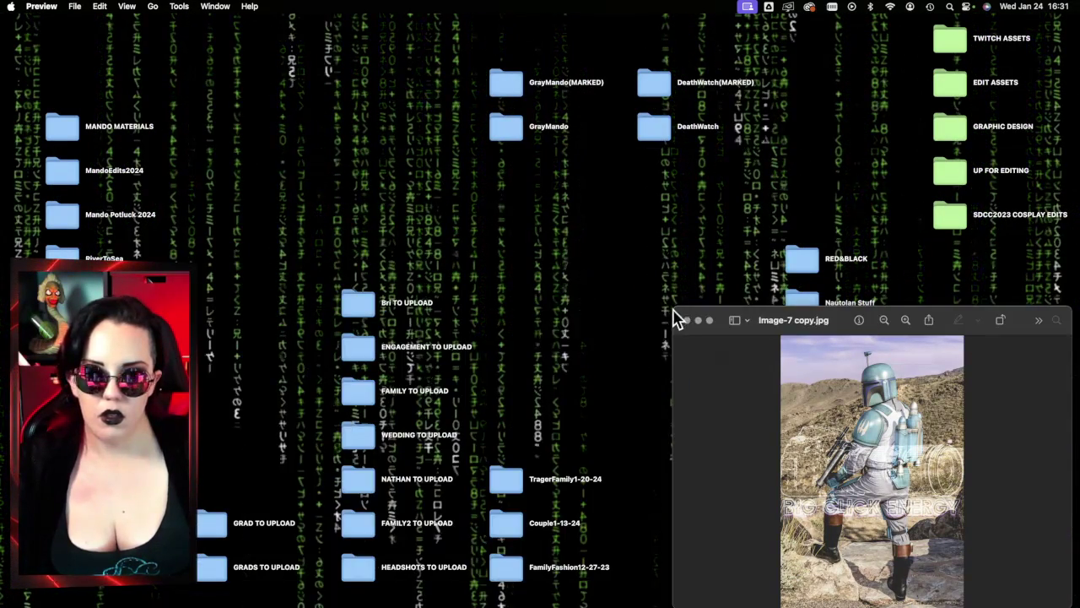
pyautogui.click(687, 320)
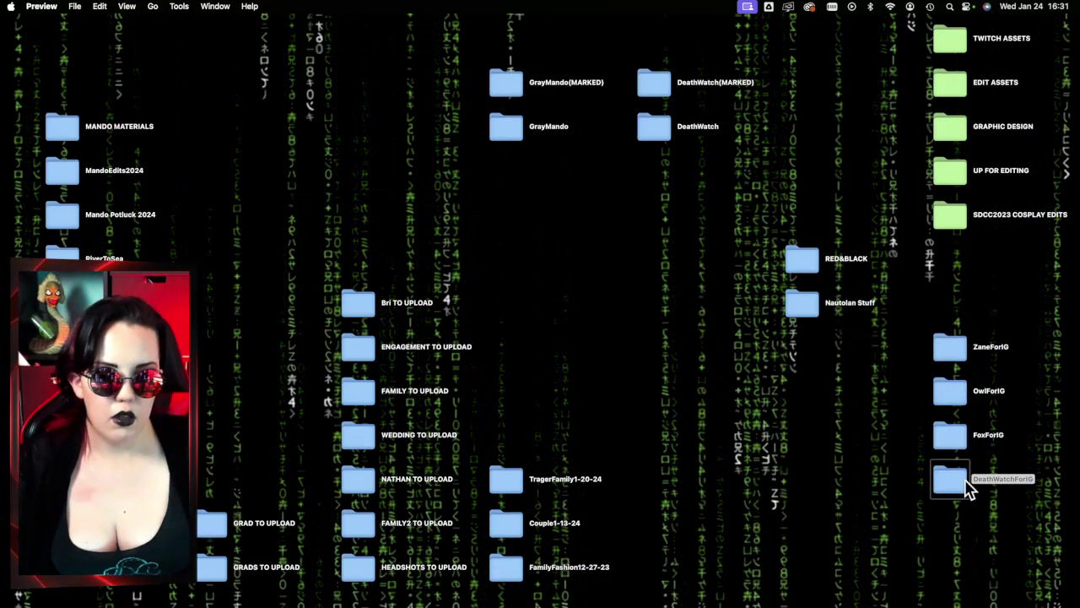
# Step: Move the DeathWatch and DeathWatch(MARKED) folders into MandoEdits2024, and place both GrayMando folders above RED&BLACK on the desktop
pyautogui.moveTo(688, 179); pyautogui.dragTo(75, 175)
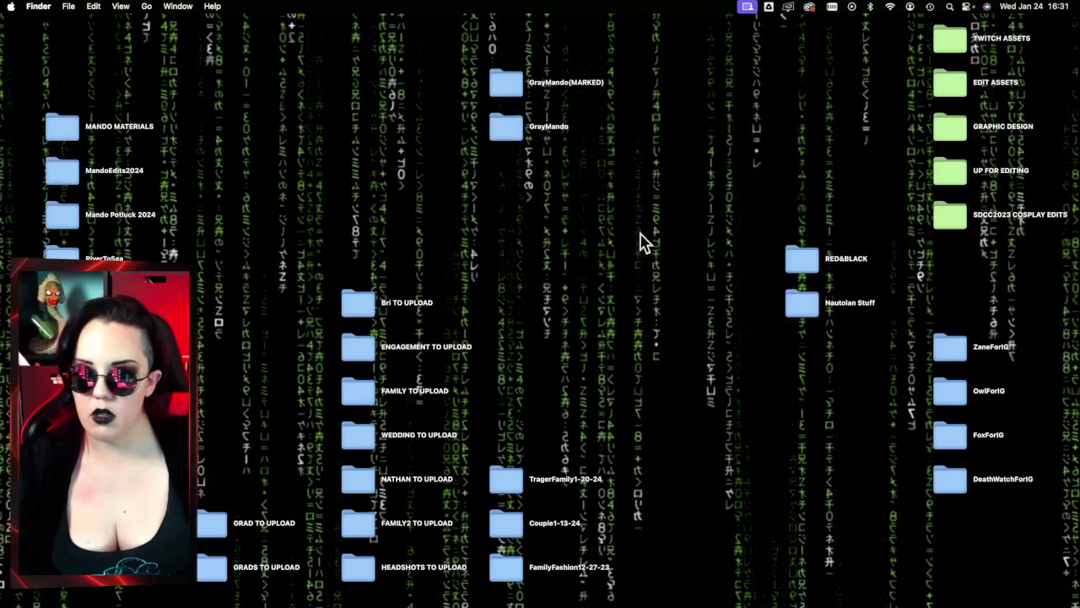
pyautogui.click(516, 143)
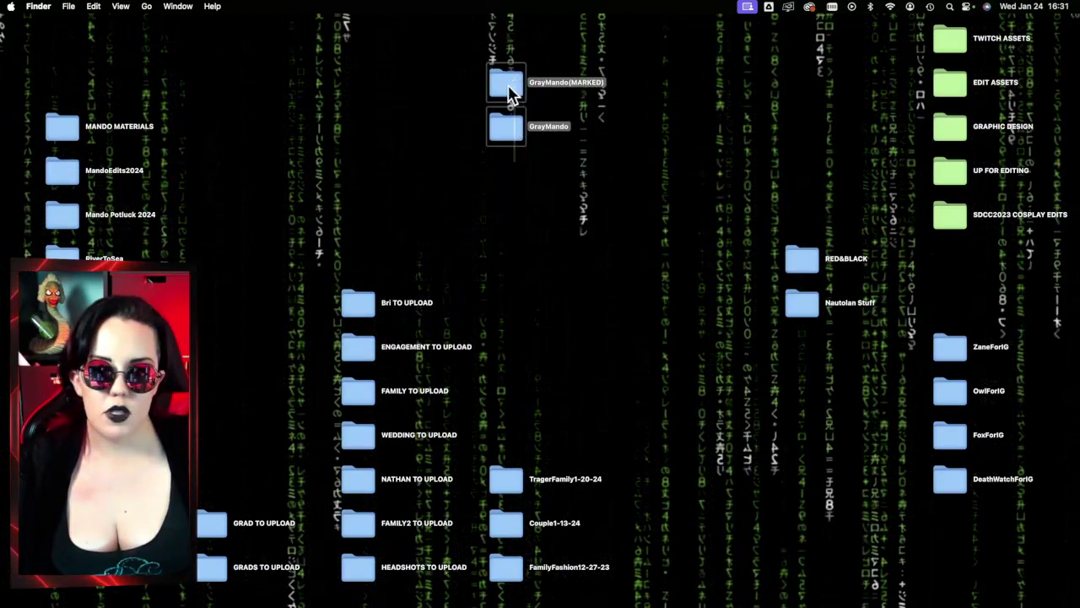
pyautogui.moveTo(637, 314); pyautogui.dragTo(793, 81)
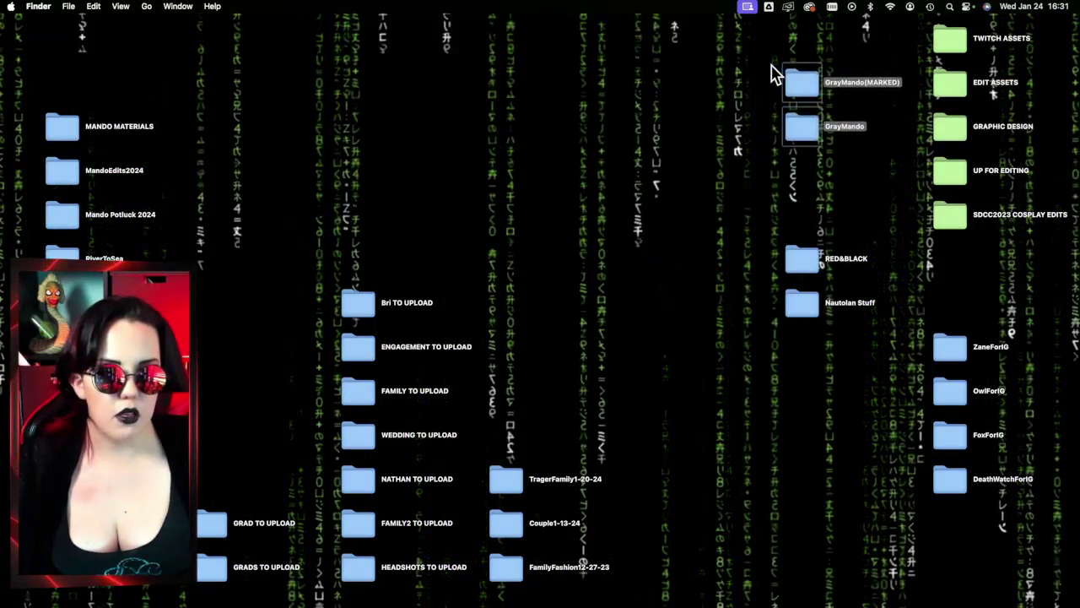
pyautogui.click(647, 136)
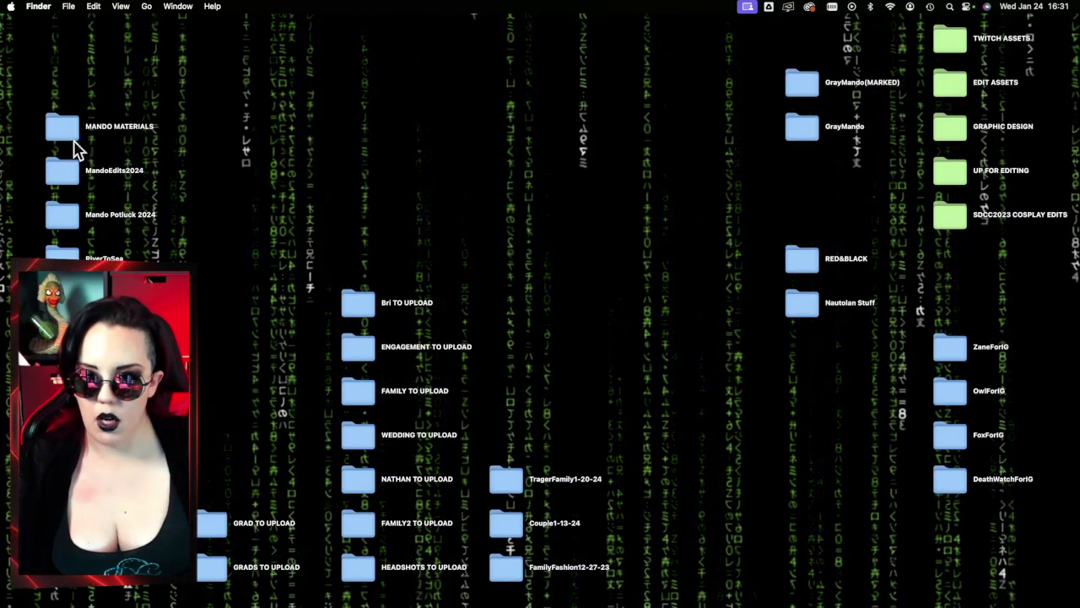
# Step: Open MandoEdits2024, move its window to the centre of the desktop, and display the OwlMando folder's images
pyautogui.click(68, 178)
pyautogui.doubleClick(67, 179)
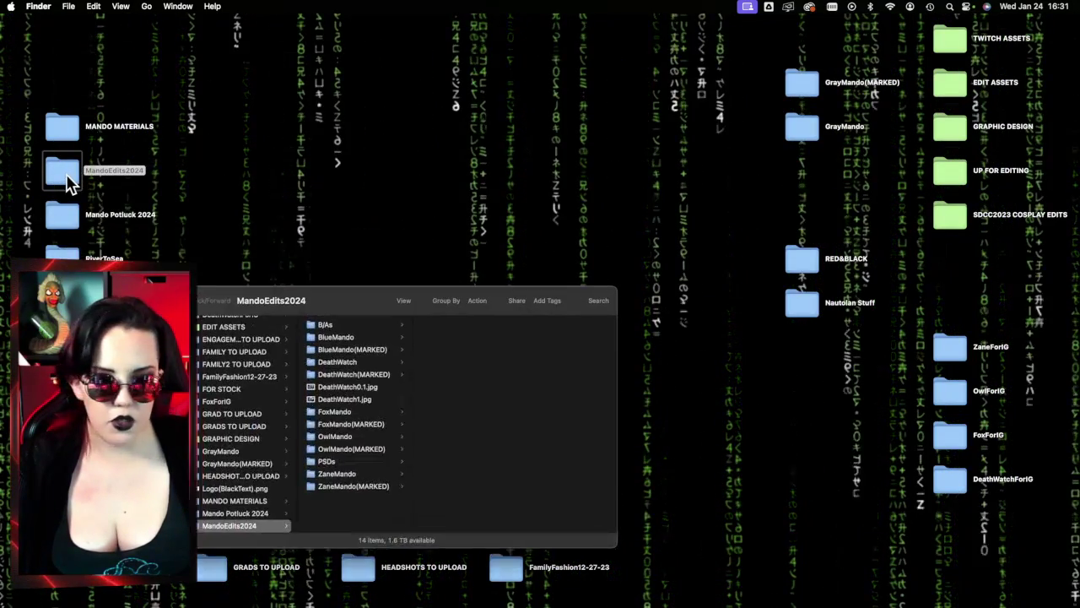
pyautogui.moveTo(362, 297); pyautogui.dragTo(528, 130)
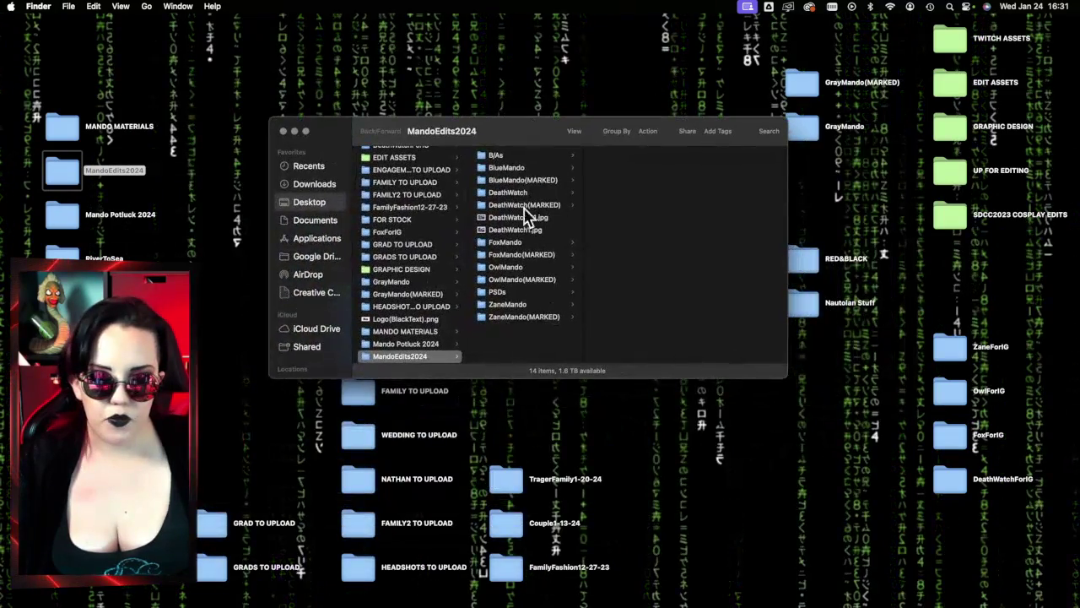
pyautogui.click(541, 305)
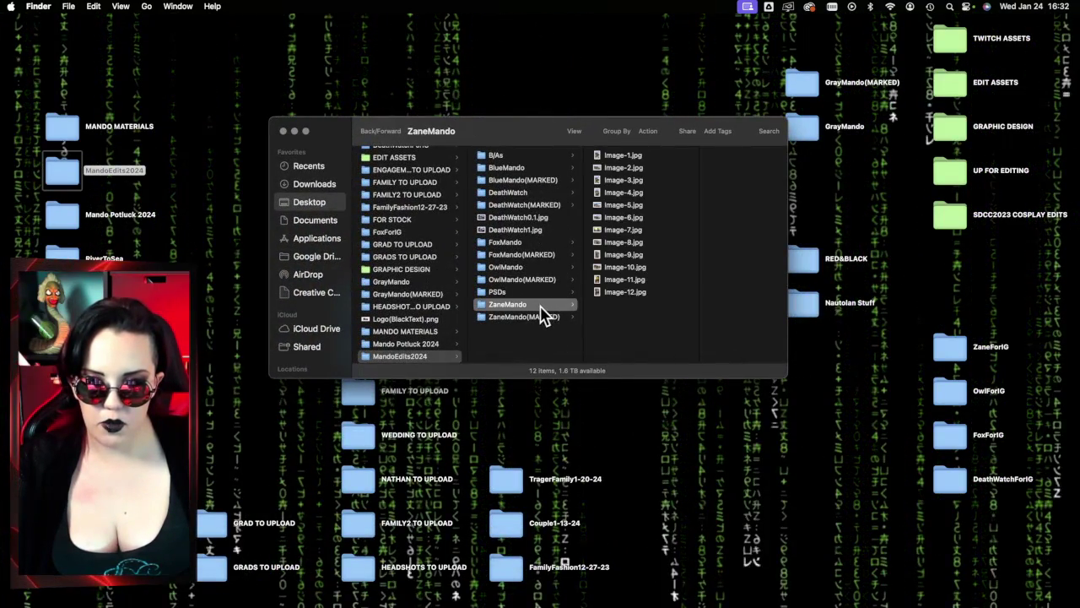
pyautogui.click(540, 268)
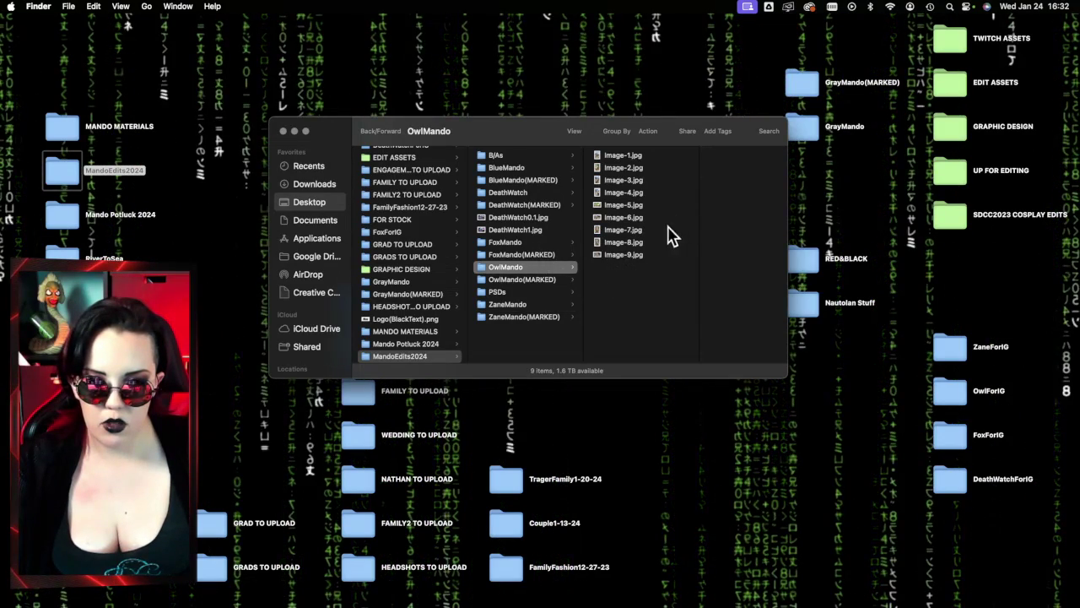
# Step: Preview the individual OwlMando images to judge which ones suit the Instagram grid
pyautogui.click(651, 277)
pyautogui.press('super+a')
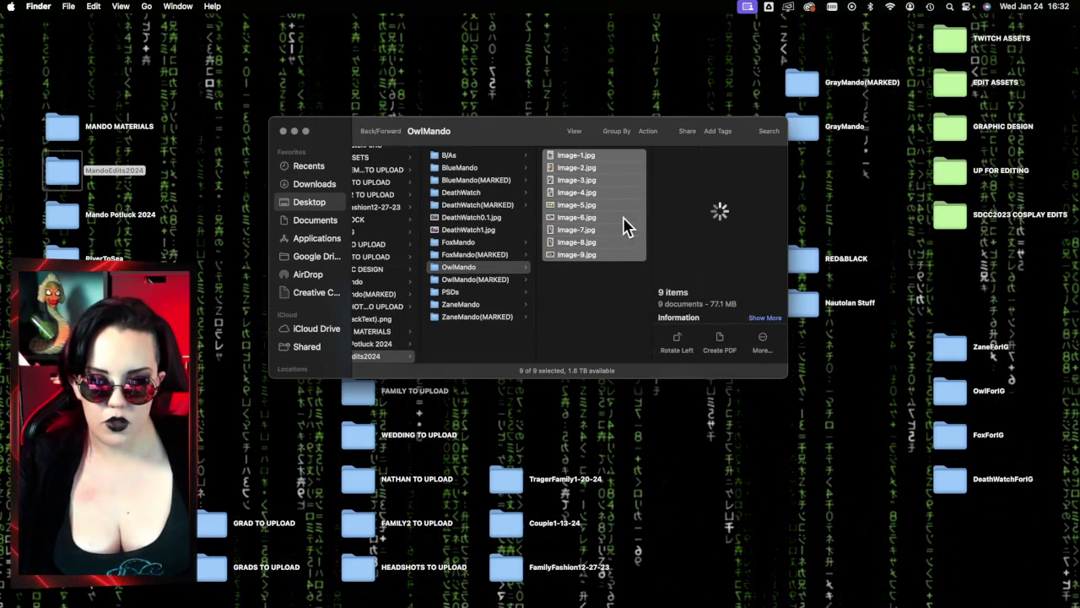
pyautogui.click(623, 218)
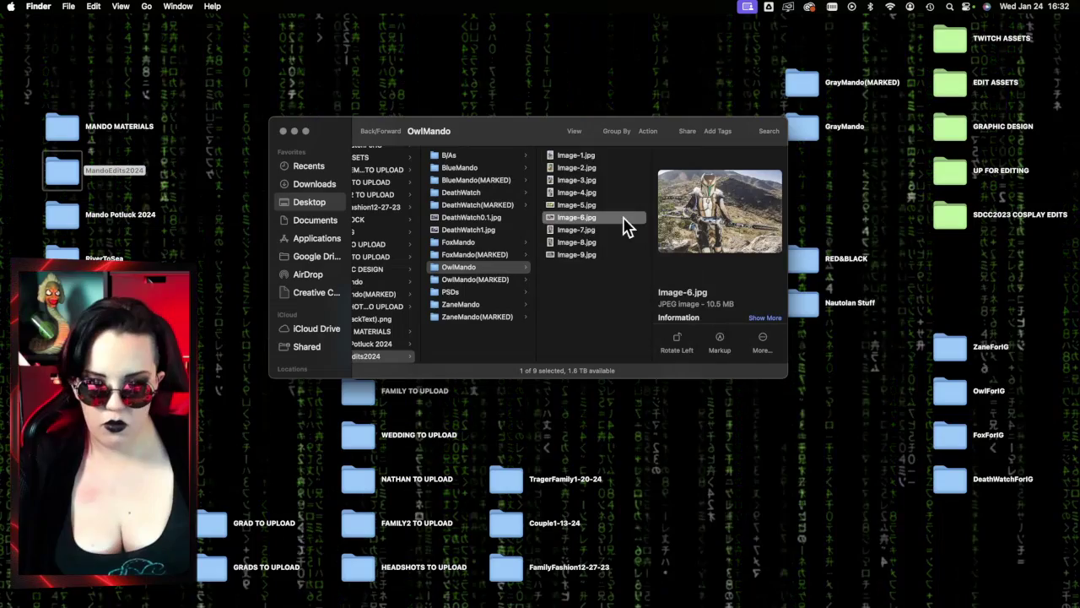
pyautogui.click(625, 155)
pyautogui.click(622, 168)
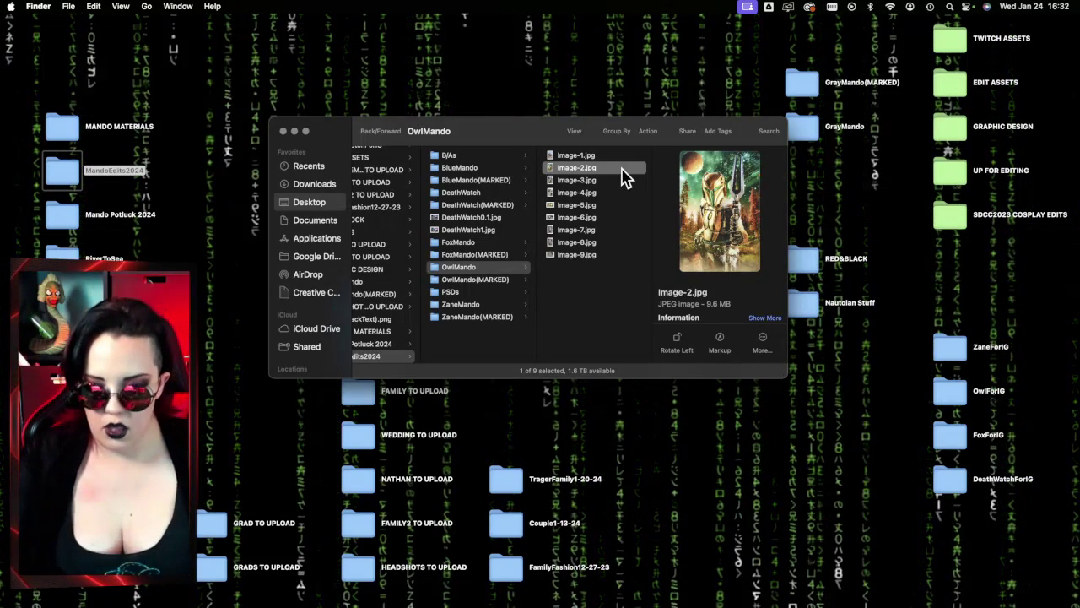
pyautogui.click(620, 181)
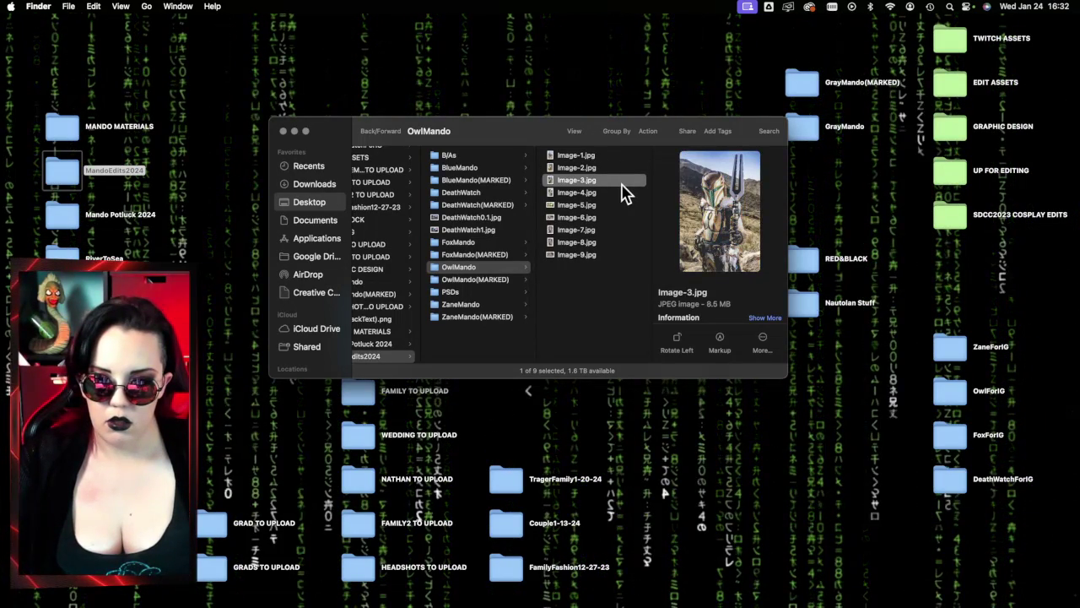
pyautogui.click(616, 193)
# Step: Select Image-2.jpg, Image-5.jpg and Image-8.jpg in the OwlMando folder and open them in Photoshop
pyautogui.click(618, 168)
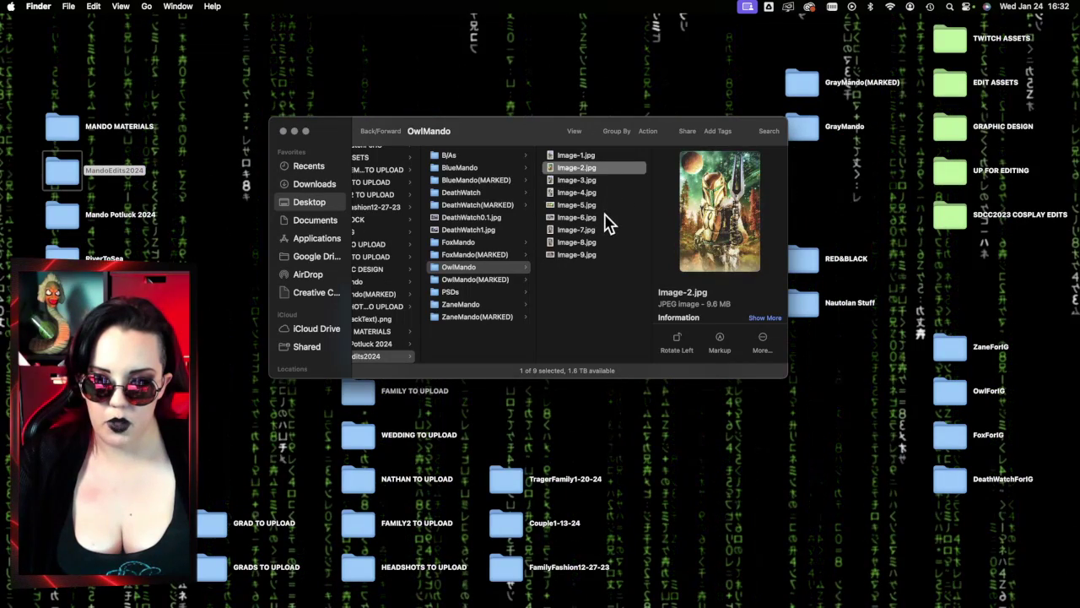
pyautogui.keyDown('super'); pyautogui.click(606, 204); pyautogui.keyUp('super')
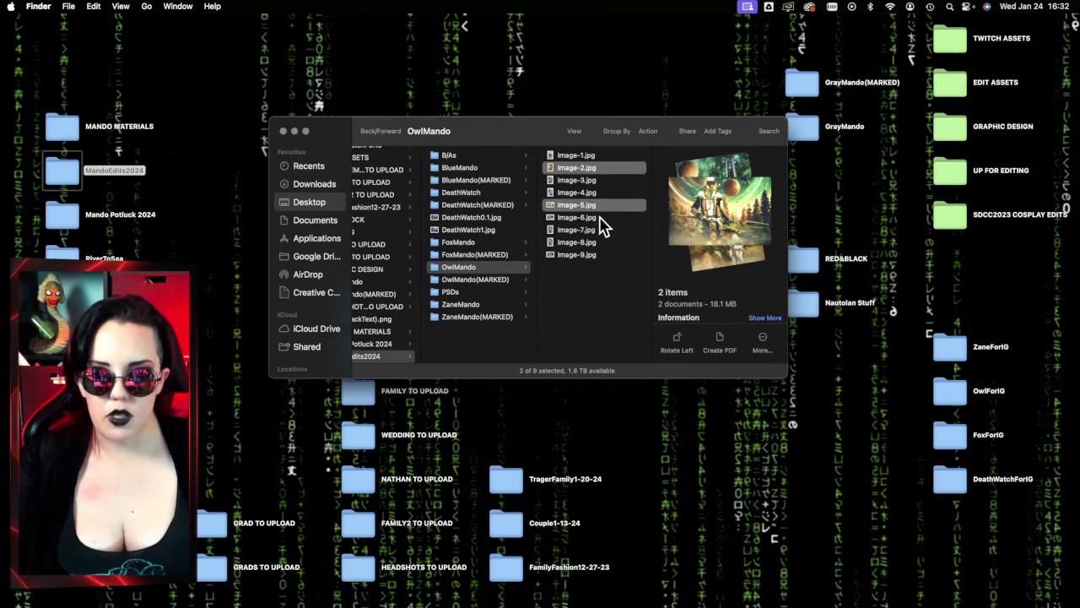
pyautogui.keyDown('super'); pyautogui.click(603, 219); pyautogui.keyUp('super')
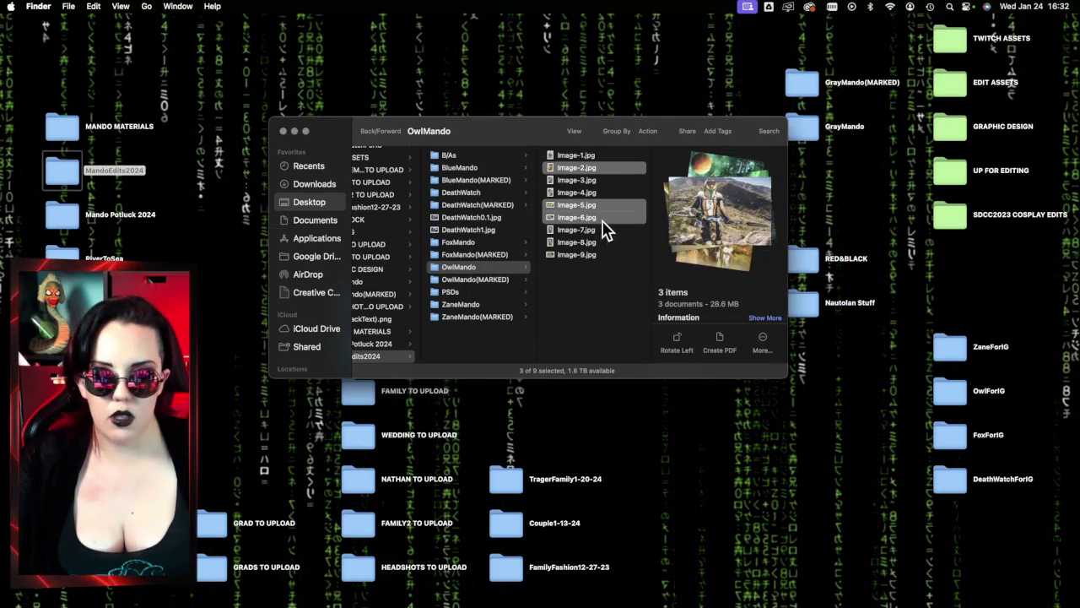
pyautogui.keyDown('super'); pyautogui.click(603, 224); pyautogui.keyUp('super')
pyautogui.keyDown('super'); pyautogui.click(603, 255); pyautogui.keyUp('super')
pyautogui.keyDown('super'); pyautogui.click(600, 253); pyautogui.keyUp('super')
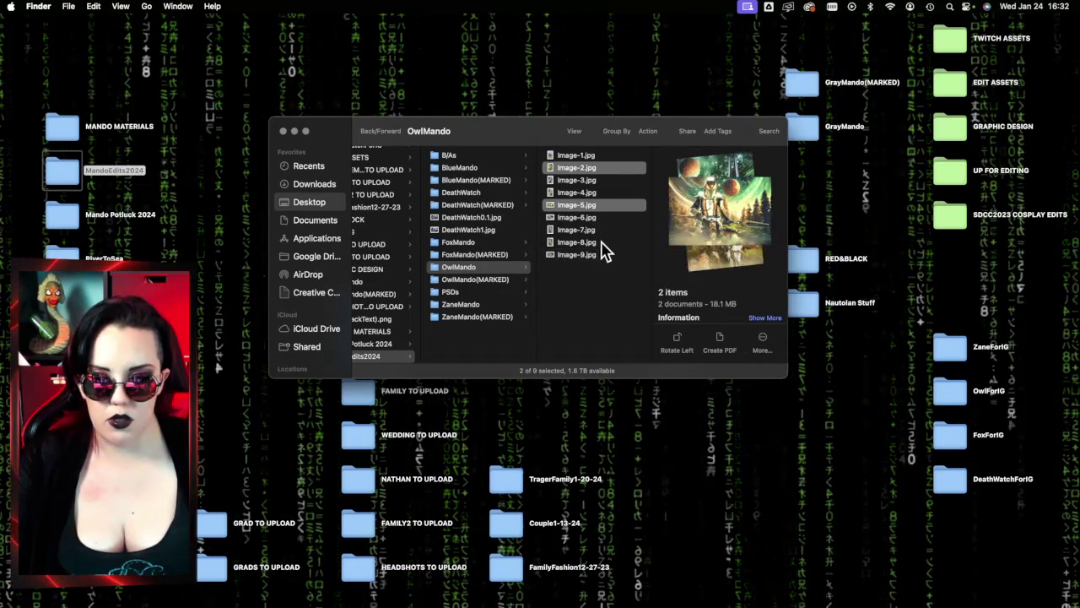
pyautogui.keyDown('super'); pyautogui.click(600, 231); pyautogui.keyUp('super')
pyautogui.keyDown('super'); pyautogui.click(601, 231); pyautogui.keyUp('super')
pyautogui.keyDown('super'); pyautogui.click(601, 243); pyautogui.keyUp('super')
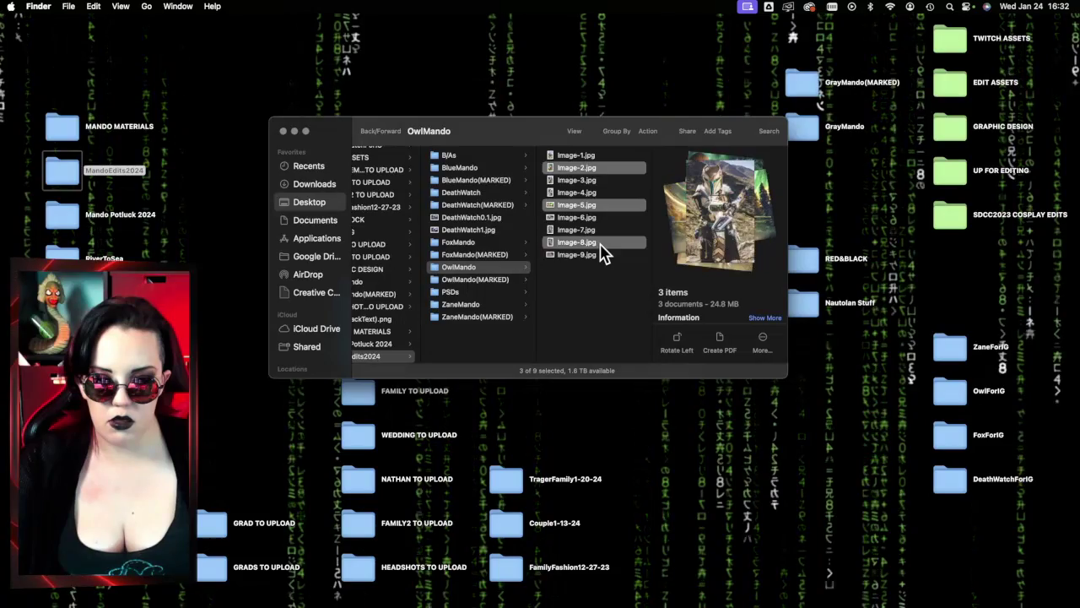
pyautogui.moveTo(622, 244); pyautogui.dragTo(1062, 297)
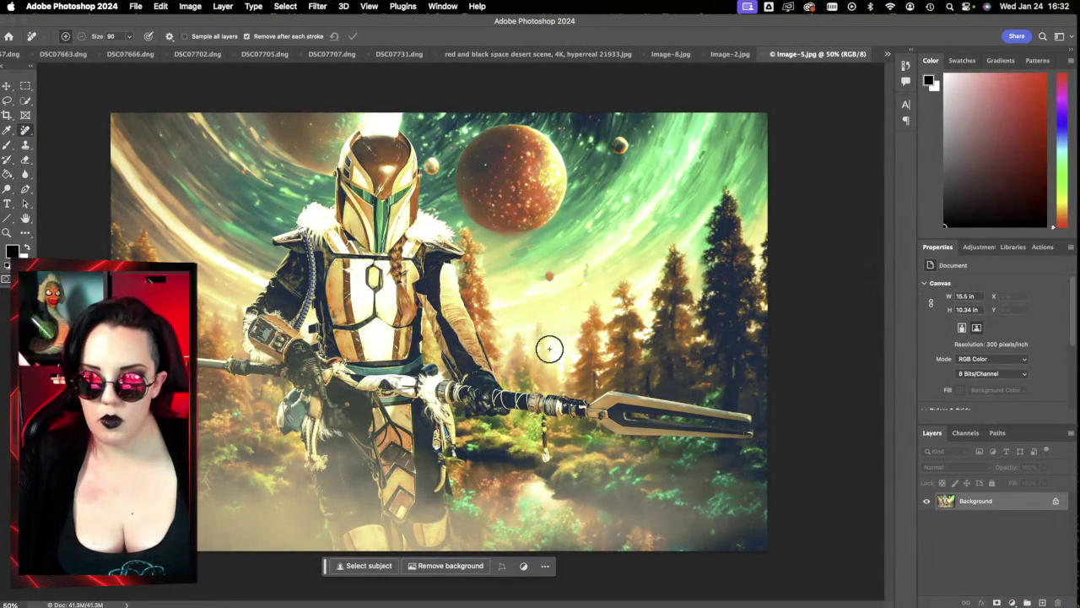
# Step: Copy the BIG CLICK ENERGY logo from Logo(BlackText).png and paste it into Image-5.jpg
pyautogui.click(891, 54)
pyautogui.click(882, 57)
pyautogui.click(889, 55)
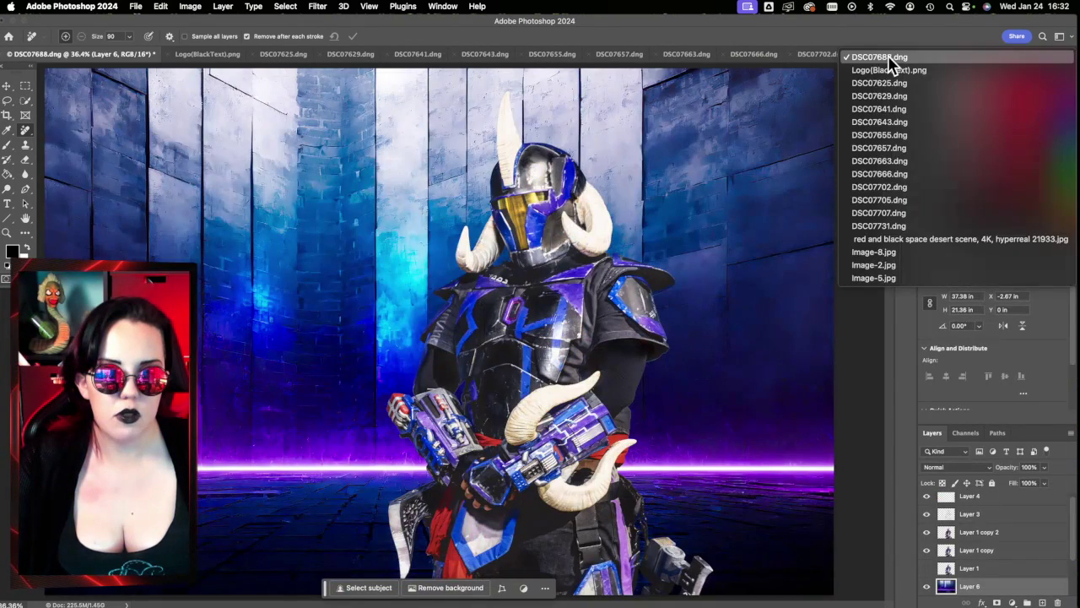
pyautogui.click(889, 70)
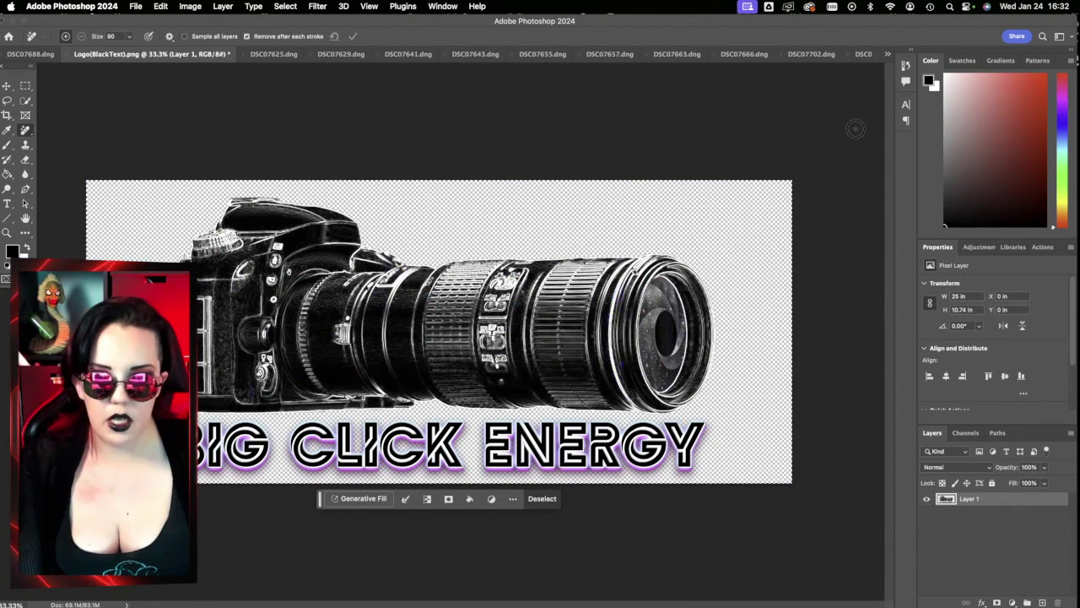
pyautogui.click(889, 54)
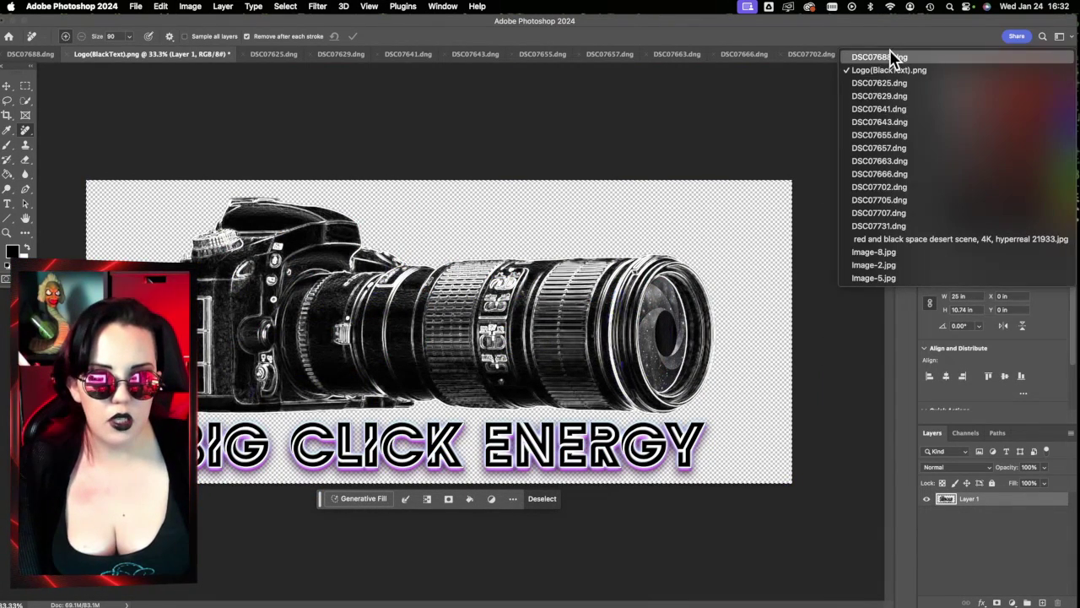
pyautogui.click(889, 279)
pyautogui.press('super+v')
# Step: Scale the pasted logo to about 62% and centre it horizontally along the lower edge of Image-5.jpg
pyautogui.press('super+t')
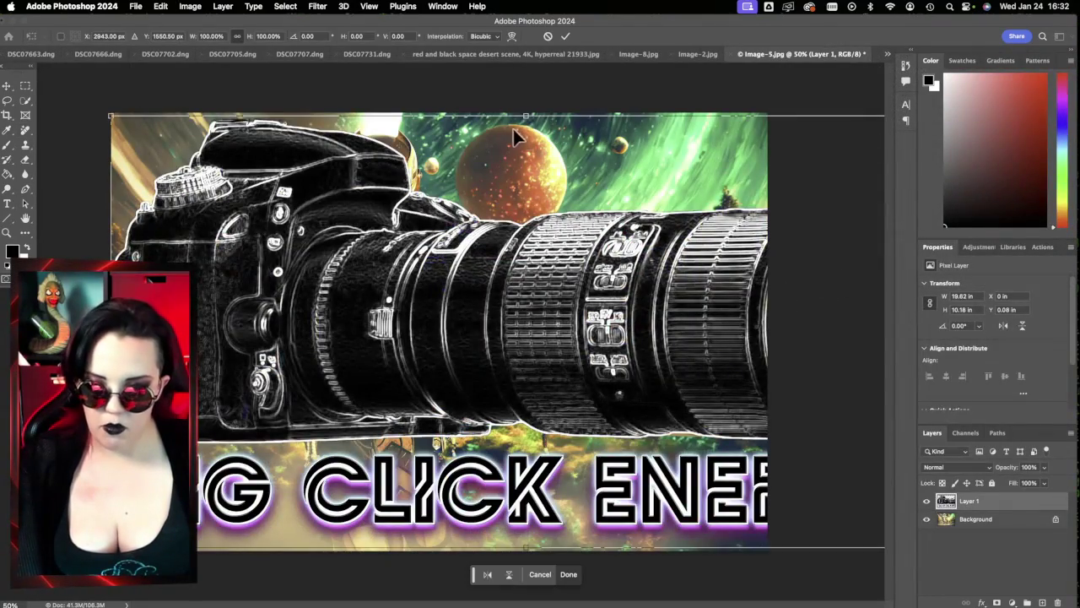
pyautogui.moveTo(607, 114); pyautogui.dragTo(427, 495)
pyautogui.moveTo(440, 363); pyautogui.dragTo(226, 485)
pyautogui.moveTo(284, 458); pyautogui.dragTo(369, 414)
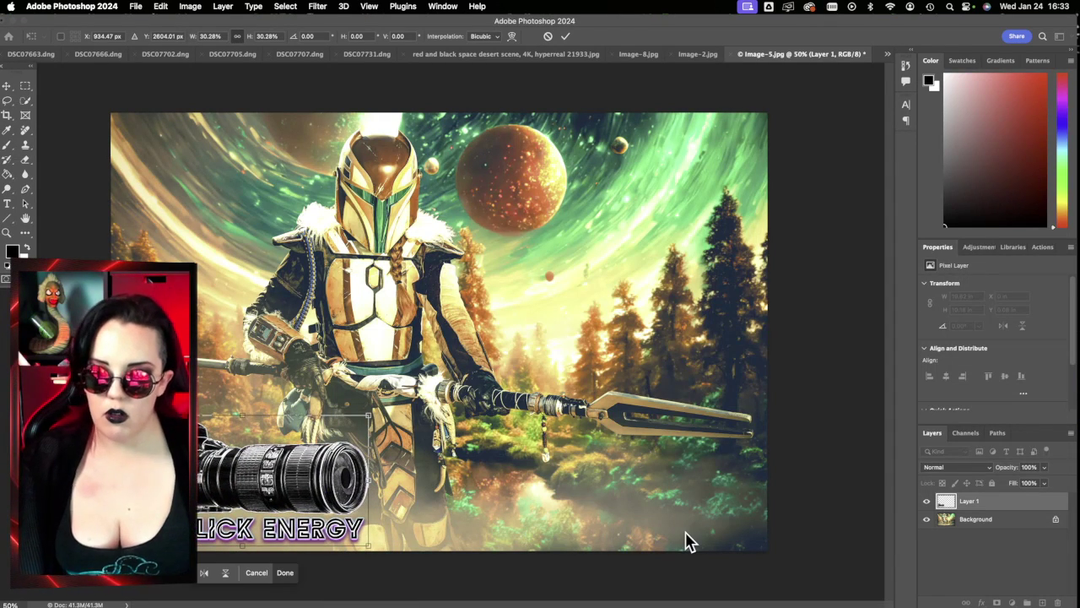
pyautogui.moveTo(412, 470); pyautogui.dragTo(688, 498)
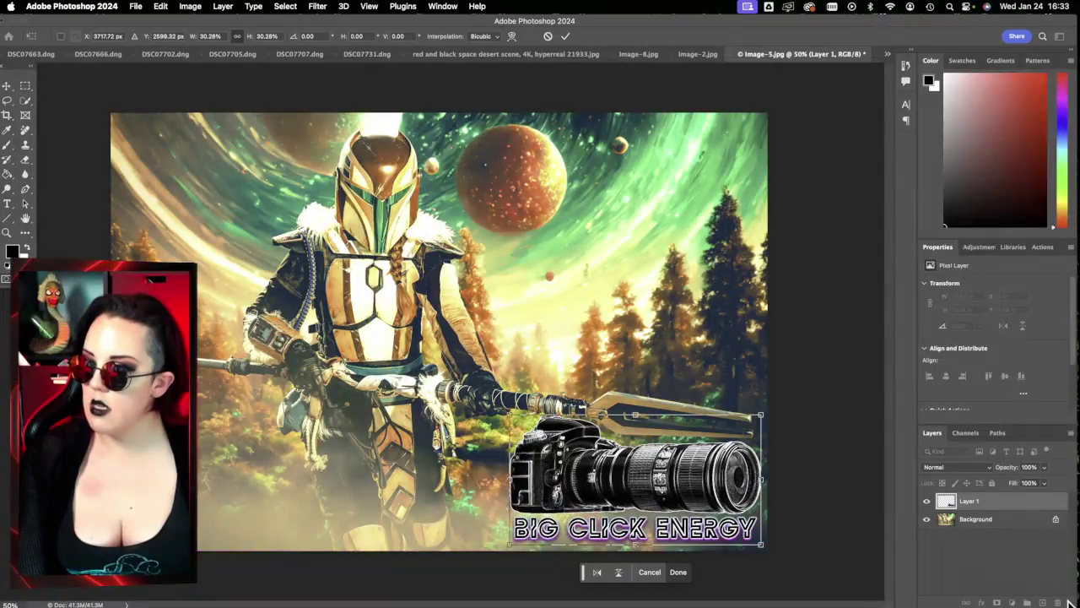
pyautogui.moveTo(635, 411); pyautogui.dragTo(441, 360)
pyautogui.moveTo(796, 375); pyautogui.dragTo(762, 372)
pyautogui.moveTo(440, 200); pyautogui.dragTo(440, 284)
pyautogui.moveTo(456, 342); pyautogui.dragTo(461, 348)
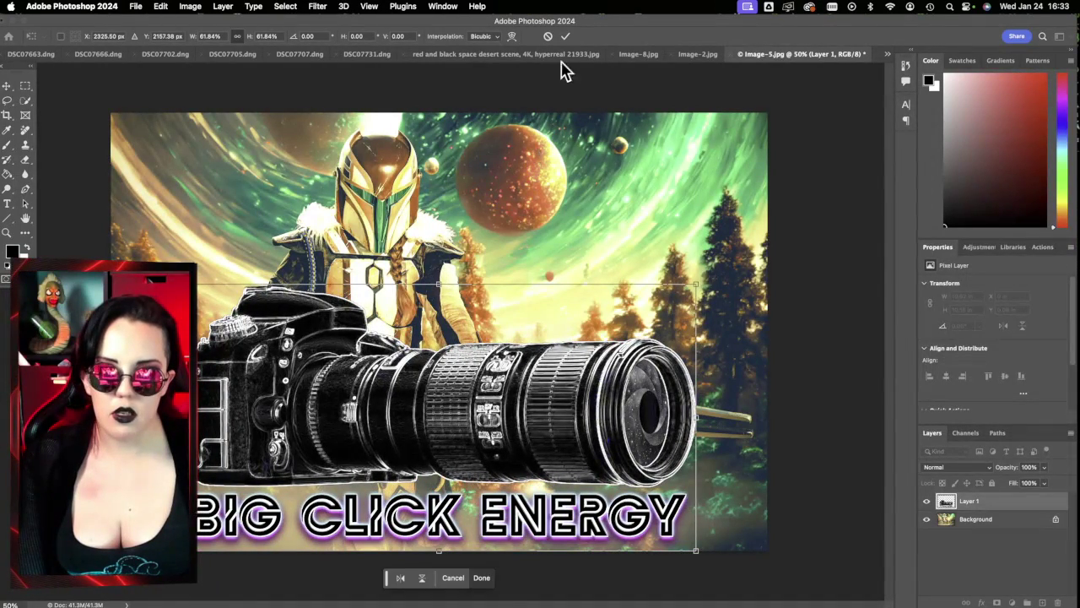
pyautogui.click(565, 36)
# Step: Set the logo layer's blend mode to Color Dodge, with opacity and fill both at 80%
pyautogui.click(935, 467)
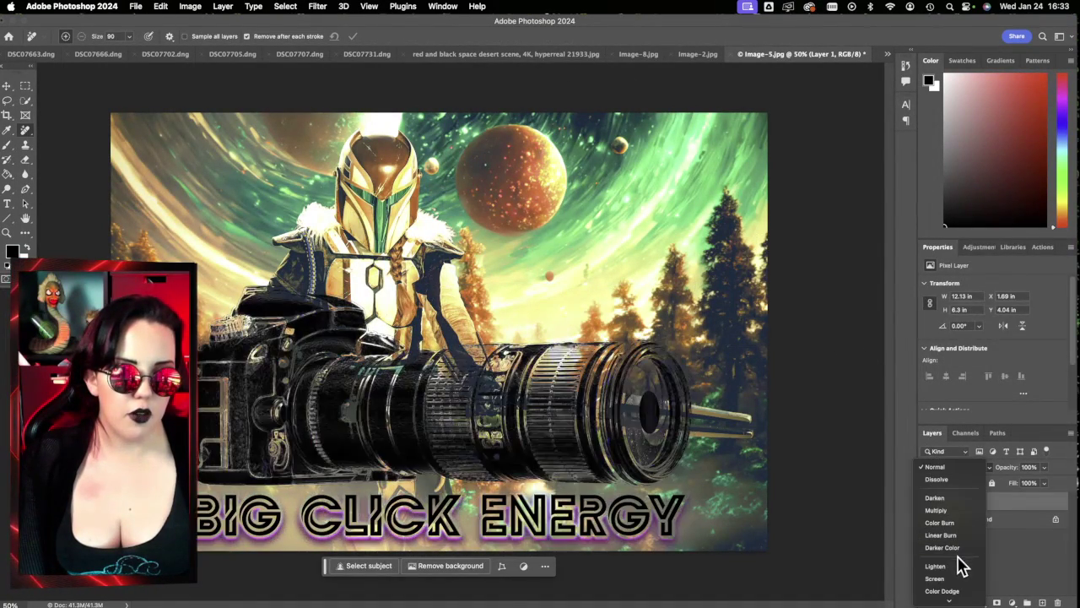
pyautogui.click(958, 552)
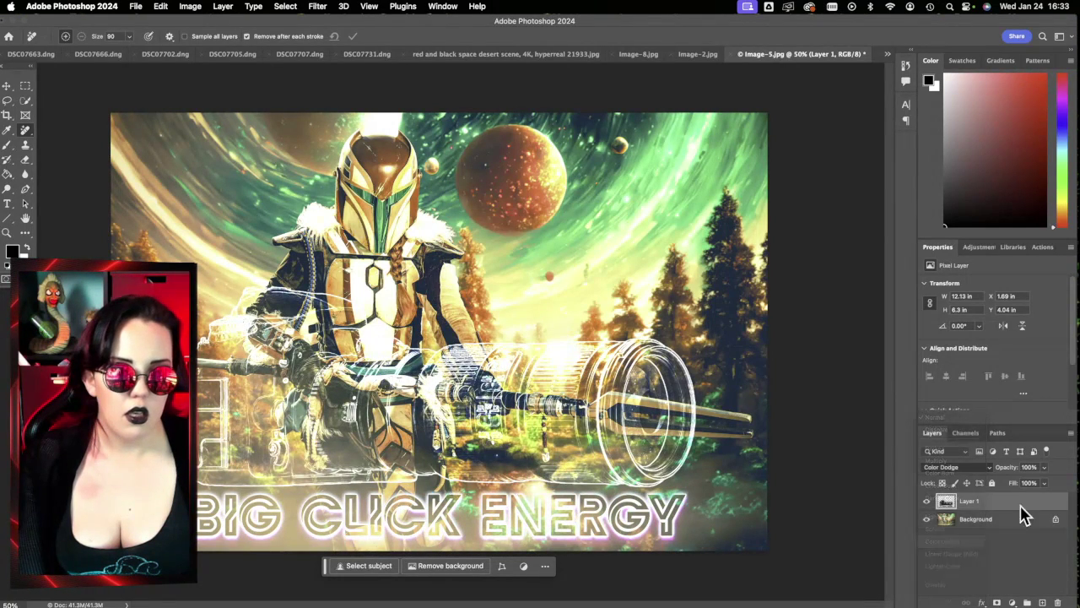
pyautogui.write('8')
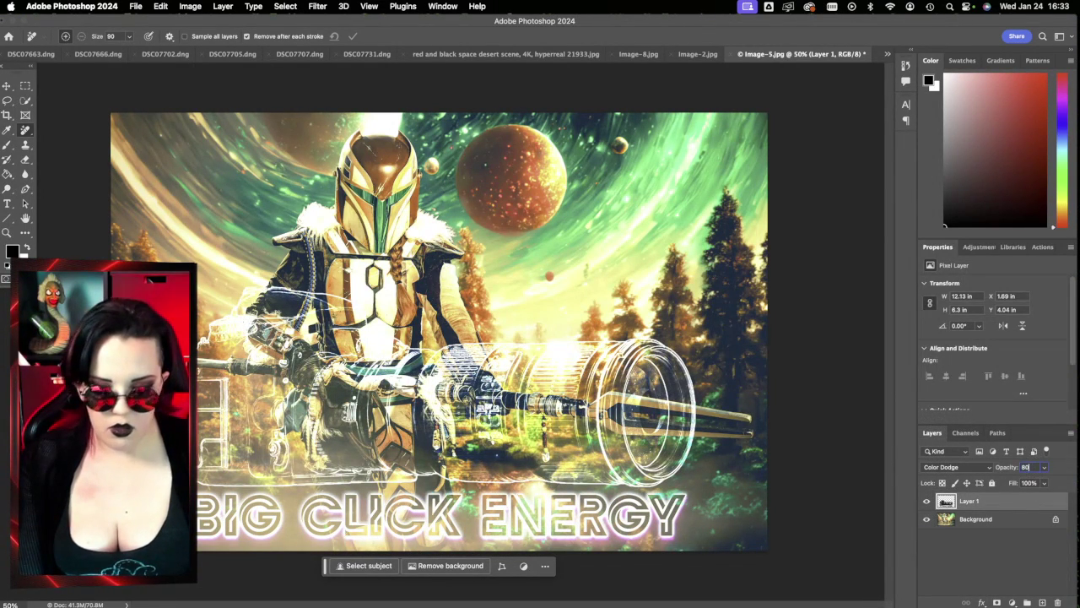
pyautogui.write('0')
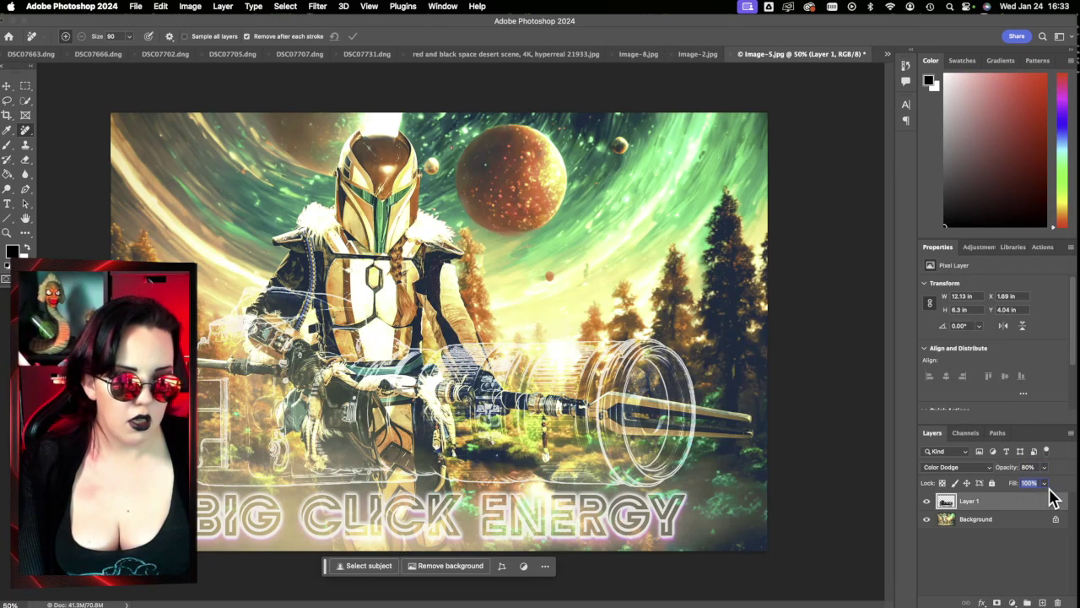
pyautogui.click(1016, 542)
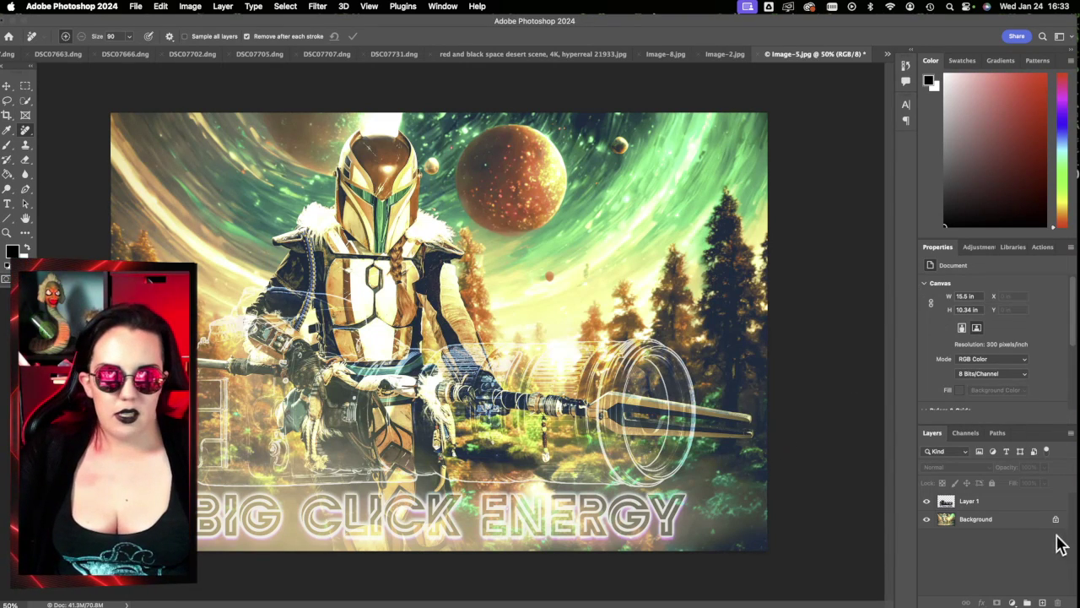
# Step: Copy the logo layer into Image-8.jpg, scale it to about 75% to span the image's width, and place it across the figure's waist
pyautogui.moveTo(985, 505); pyautogui.dragTo(540, 245)
pyautogui.moveTo(993, 512); pyautogui.dragTo(704, 259)
pyautogui.press('super+t')
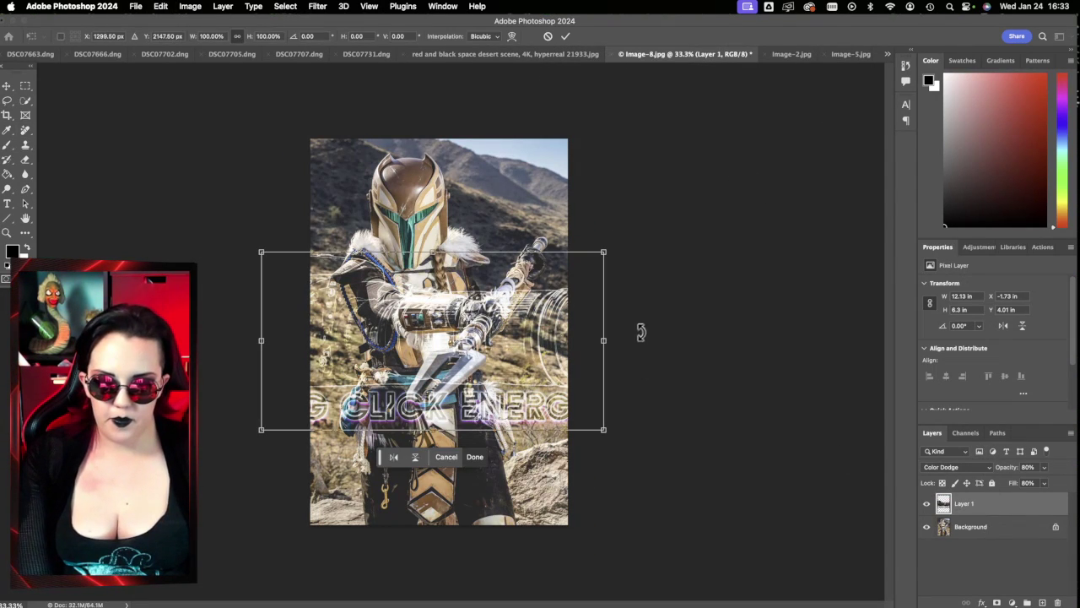
pyautogui.moveTo(604, 340); pyautogui.dragTo(569, 338)
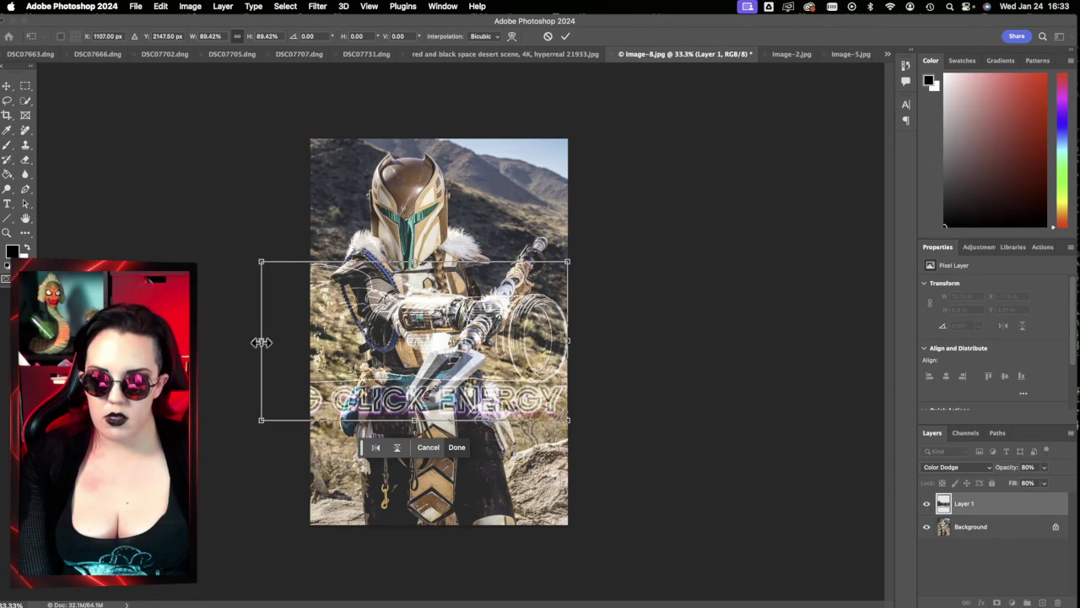
pyautogui.moveTo(261, 342); pyautogui.dragTo(308, 340)
pyautogui.moveTo(453, 325); pyautogui.dragTo(485, 385)
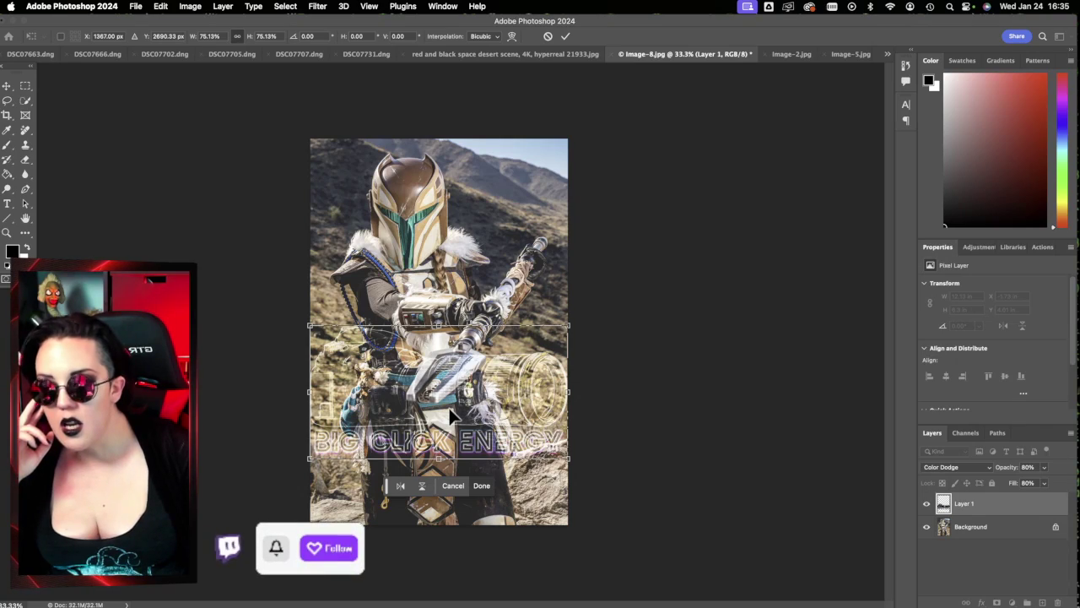
# Step: Minimise the Photoshop document window and close the OwlMando folder window in Finder
pyautogui.press('super+m')
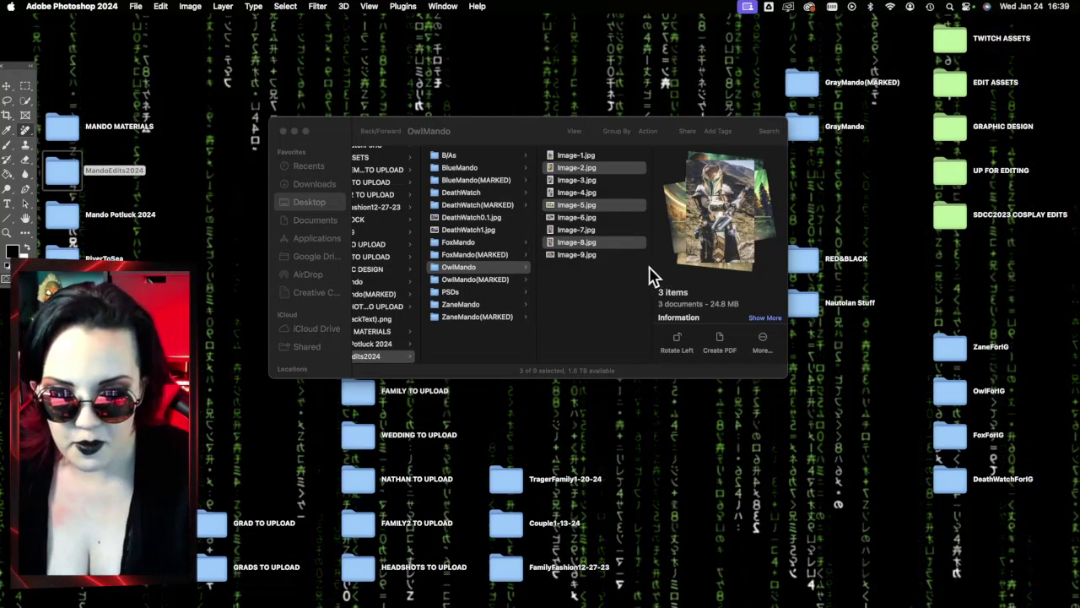
pyautogui.click(622, 243)
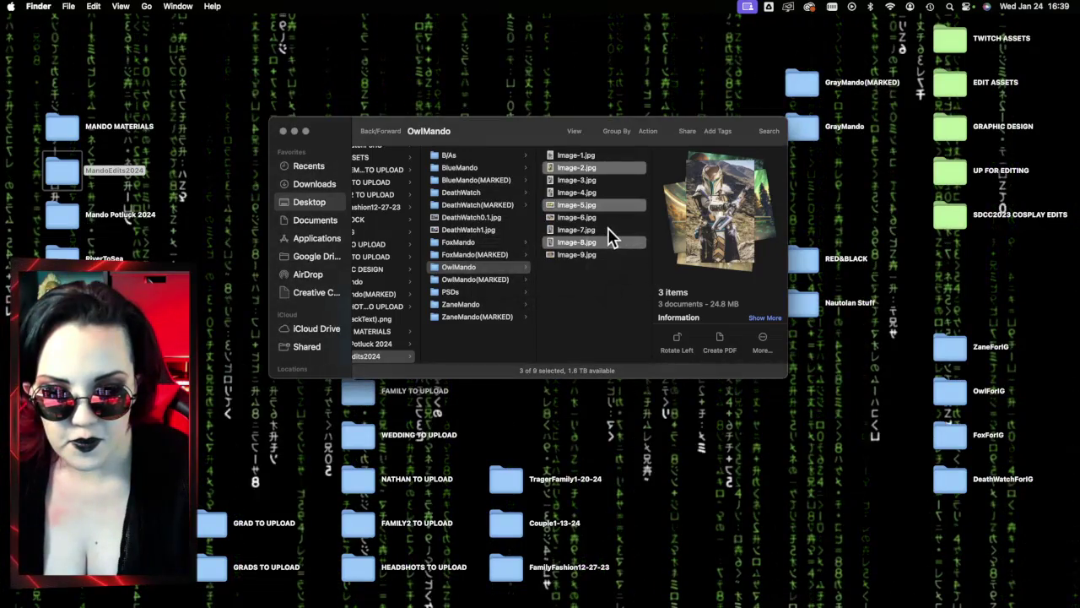
pyautogui.moveTo(481, 135); pyautogui.dragTo(359, 76)
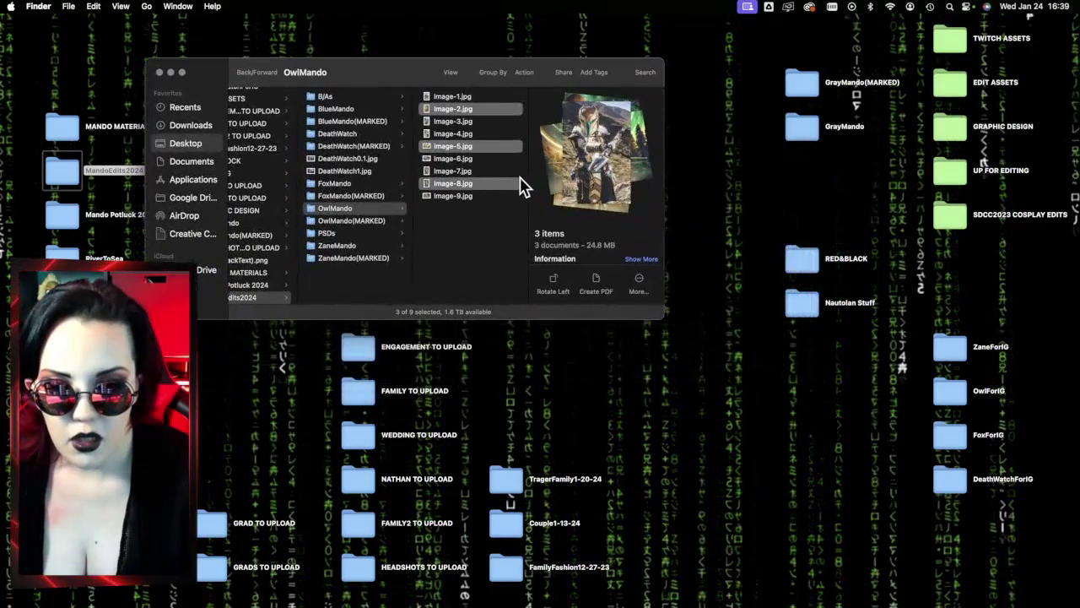
pyautogui.click(160, 73)
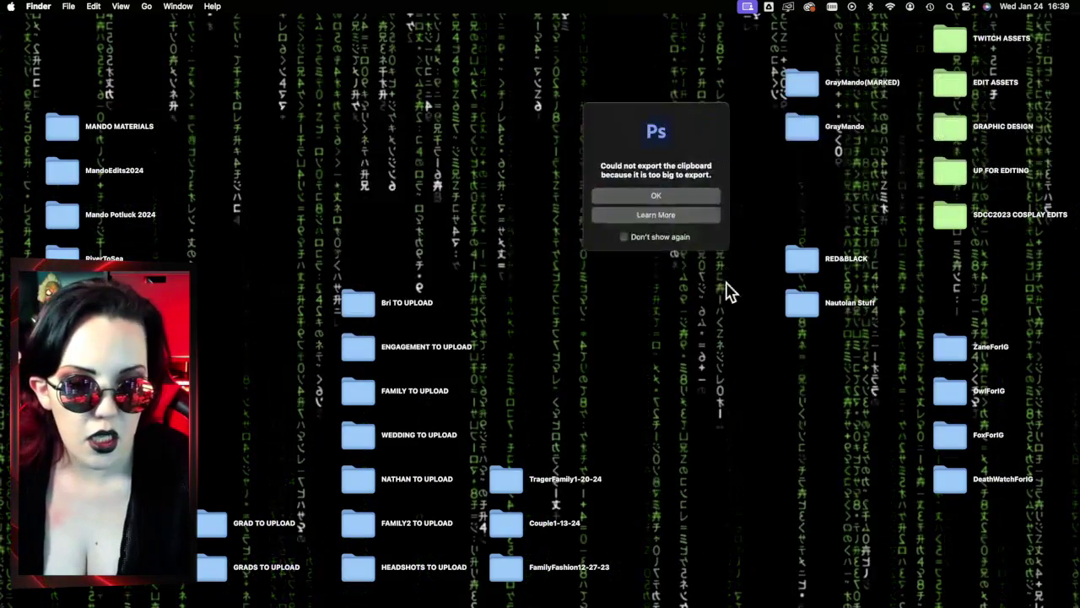
# Step: Stack FoxForIG, OwlForIG and ZaneForIG below Nautolan Stuff on the desktop, and align DeathWatchForIG beside ZaneForIG
pyautogui.click(513, 219)
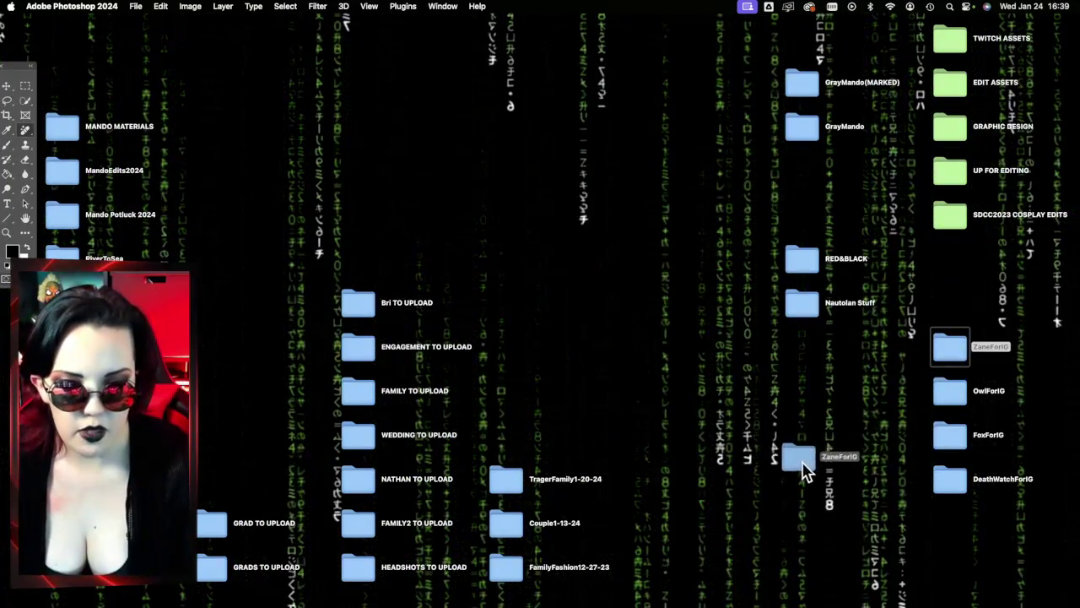
pyautogui.moveTo(806, 470); pyautogui.dragTo(797, 471)
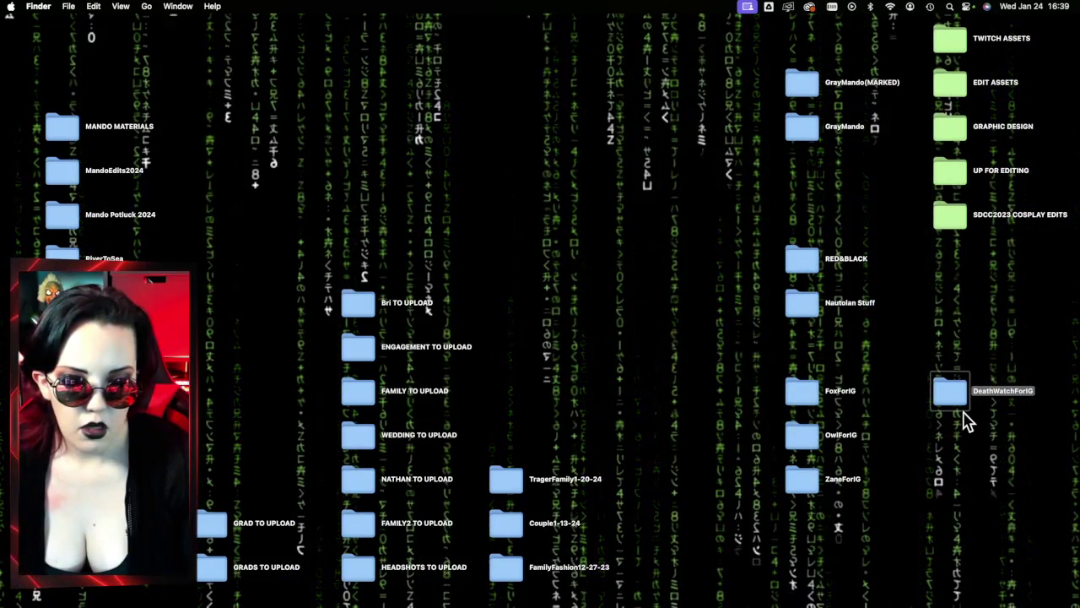
pyautogui.click(773, 167)
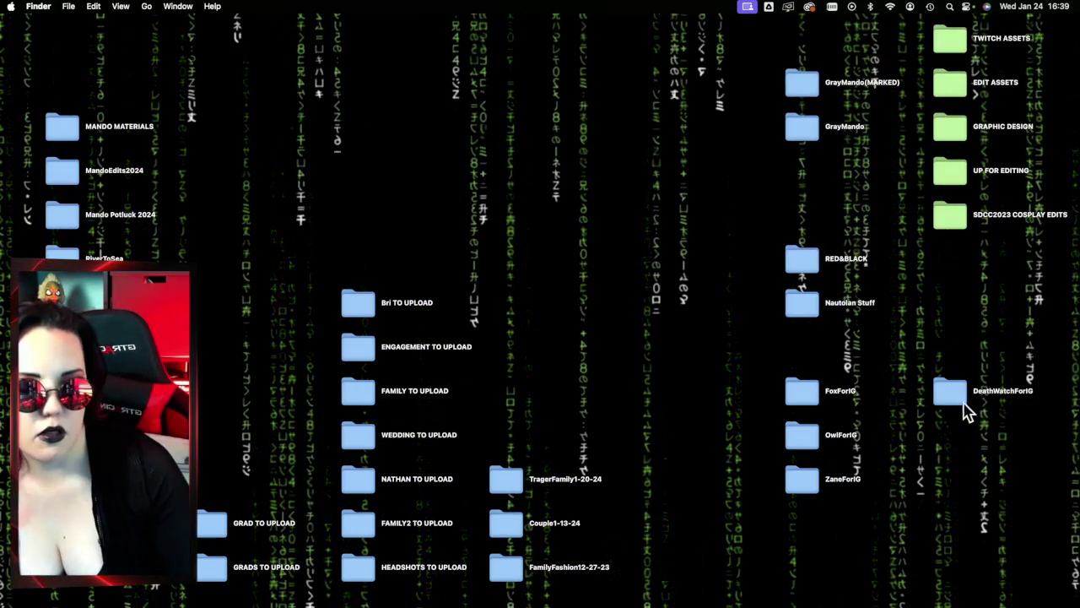
pyautogui.moveTo(952, 400); pyautogui.dragTo(935, 479)
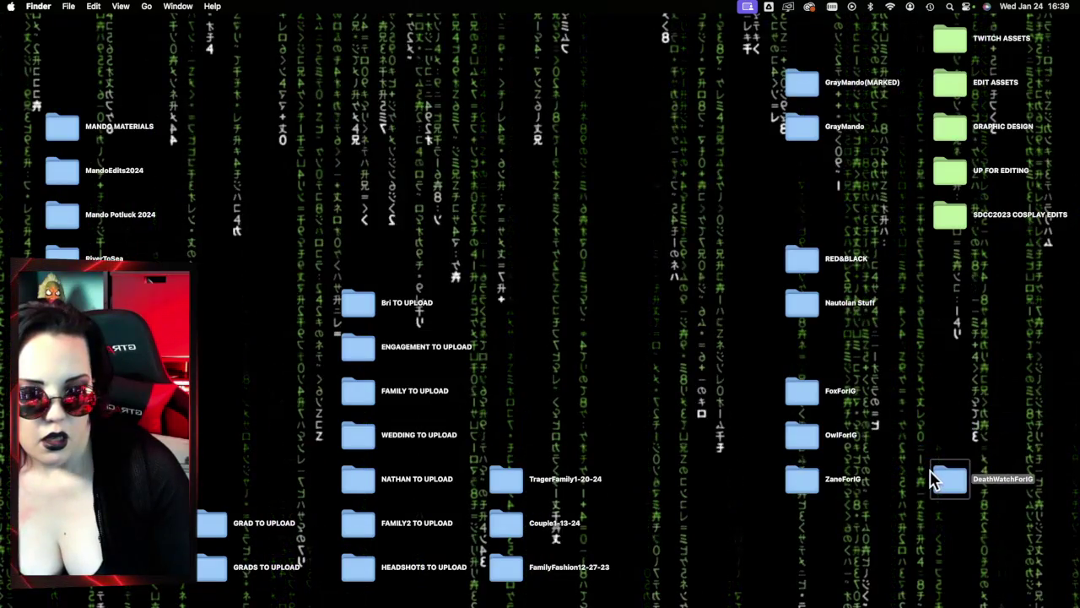
# Step: Open the OwlForIG folder and check the contents of its 1.RIGHT, 2.CENTER and 3.LEFT subfolders
pyautogui.doubleClick(804, 439)
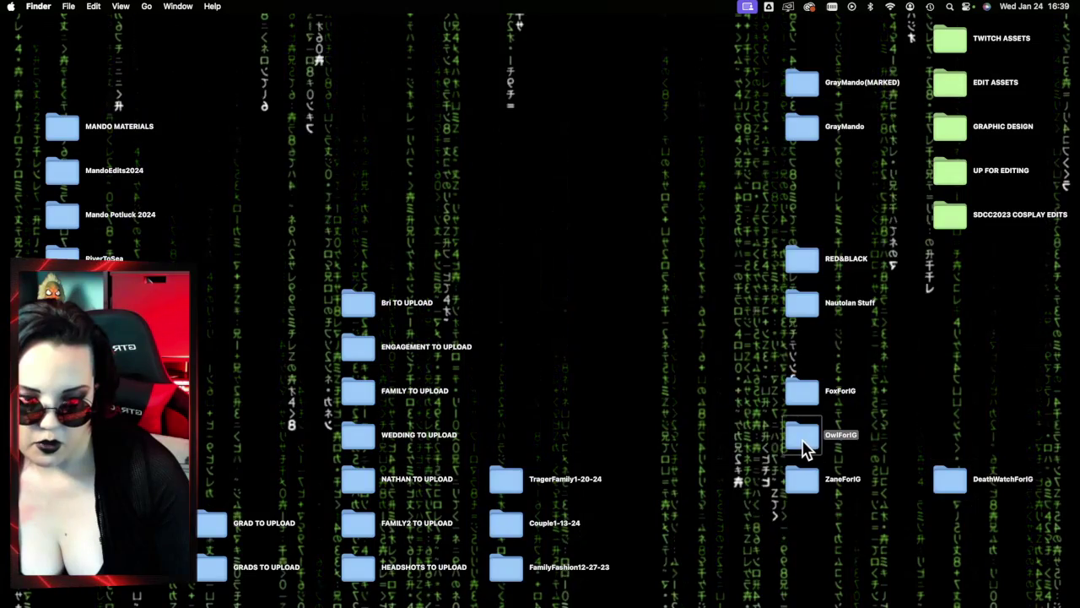
pyautogui.click(816, 170)
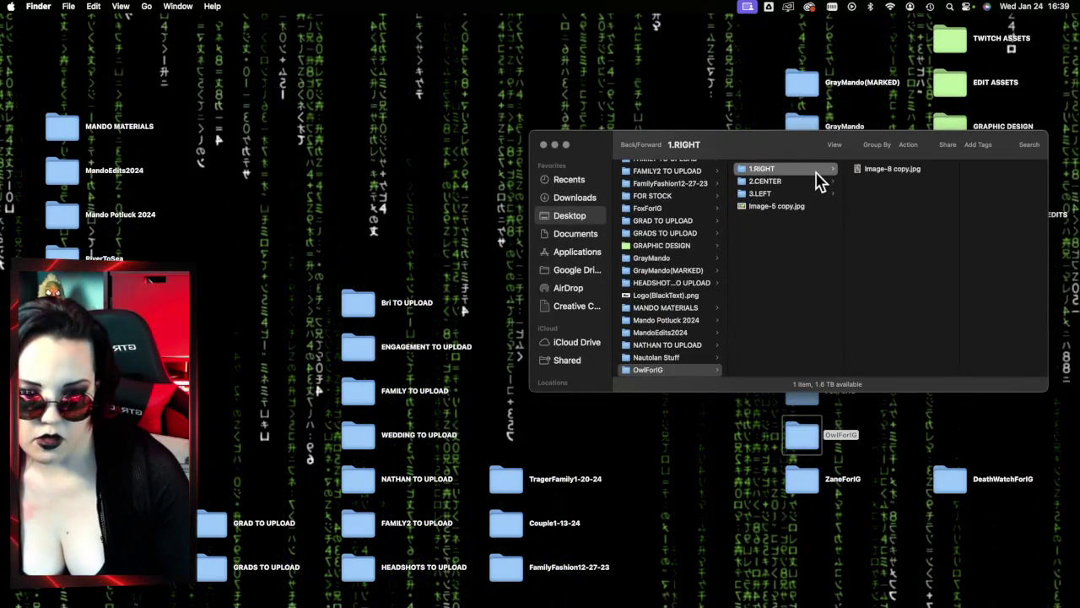
pyautogui.click(816, 181)
pyautogui.click(816, 194)
pyautogui.click(816, 218)
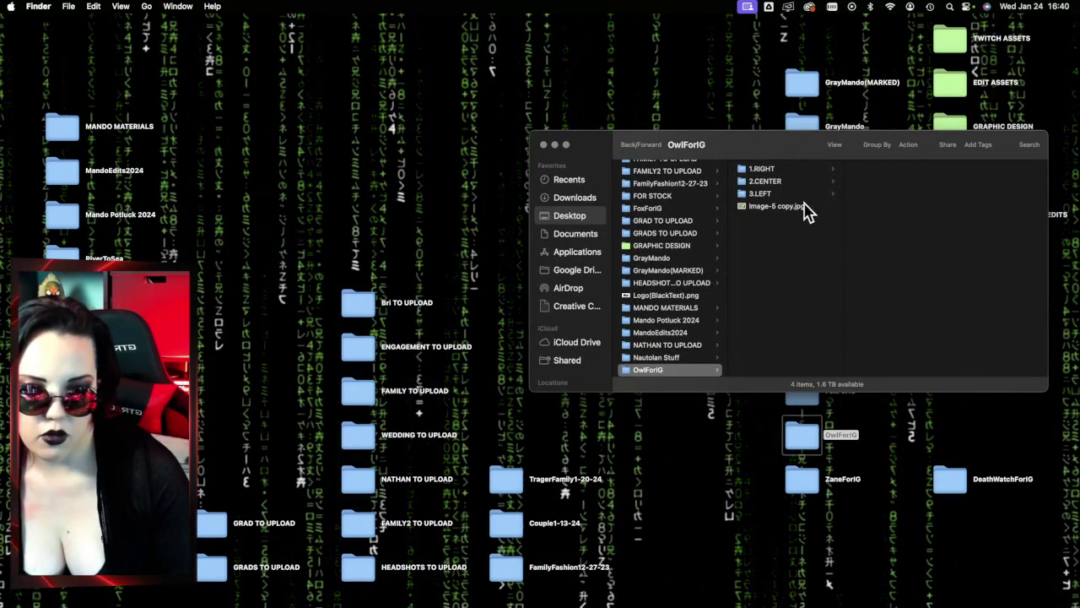
# Step: Check Image-5 copy.jpg in OwlForIG, open Image-8 copy.jpg from 1.RIGHT in Preview, and move its window over the folder window
pyautogui.click(808, 208)
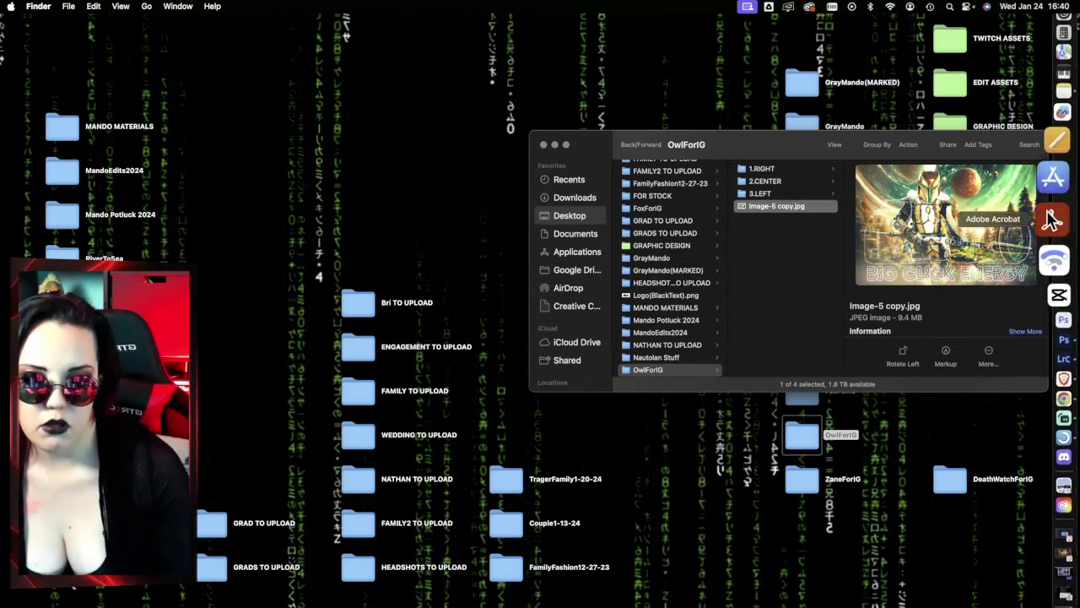
pyautogui.click(785, 171)
pyautogui.click(890, 174)
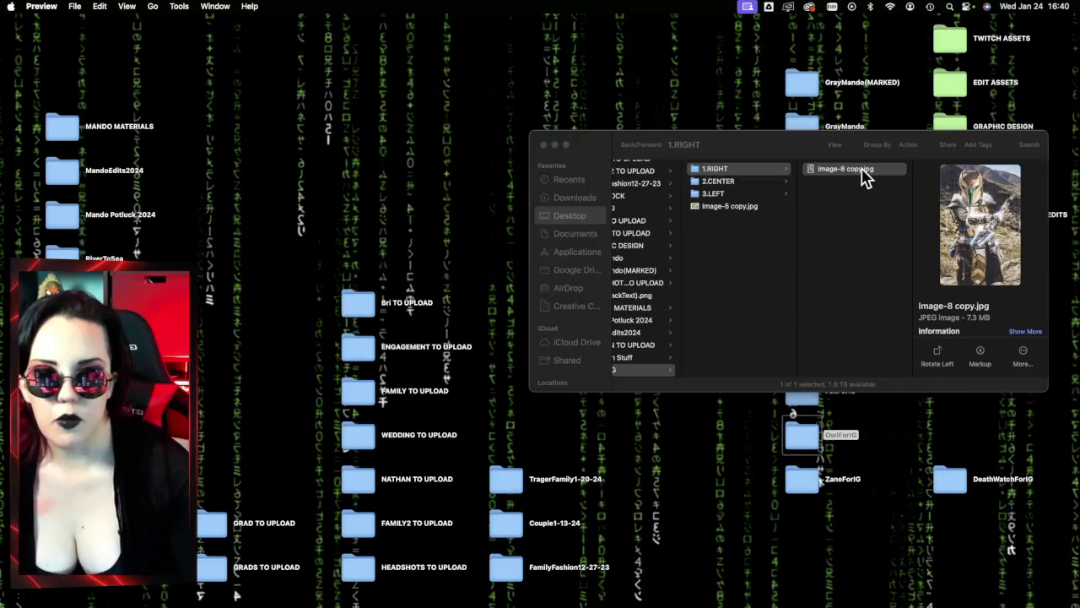
pyautogui.doubleClick(863, 171)
pyautogui.moveTo(186, 38); pyautogui.dragTo(793, 28)
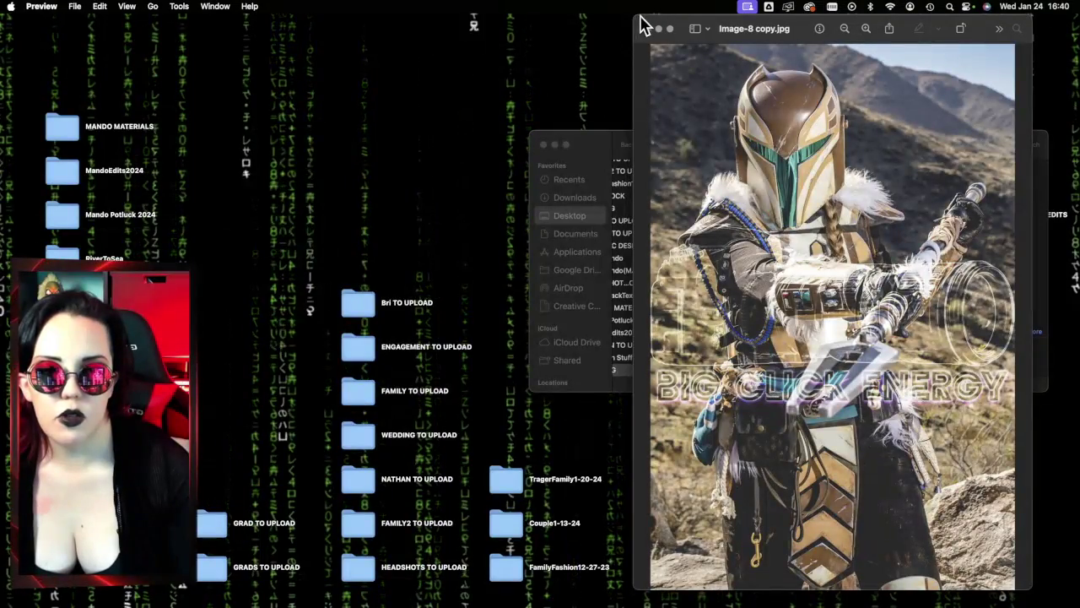
# Step: Shrink the Image-8 copy.jpg preview, open Image-2 copy.jpg from 2.CENTER, and place its resized window beside Image-8
pyautogui.moveTo(638, 26); pyautogui.dragTo(856, 297)
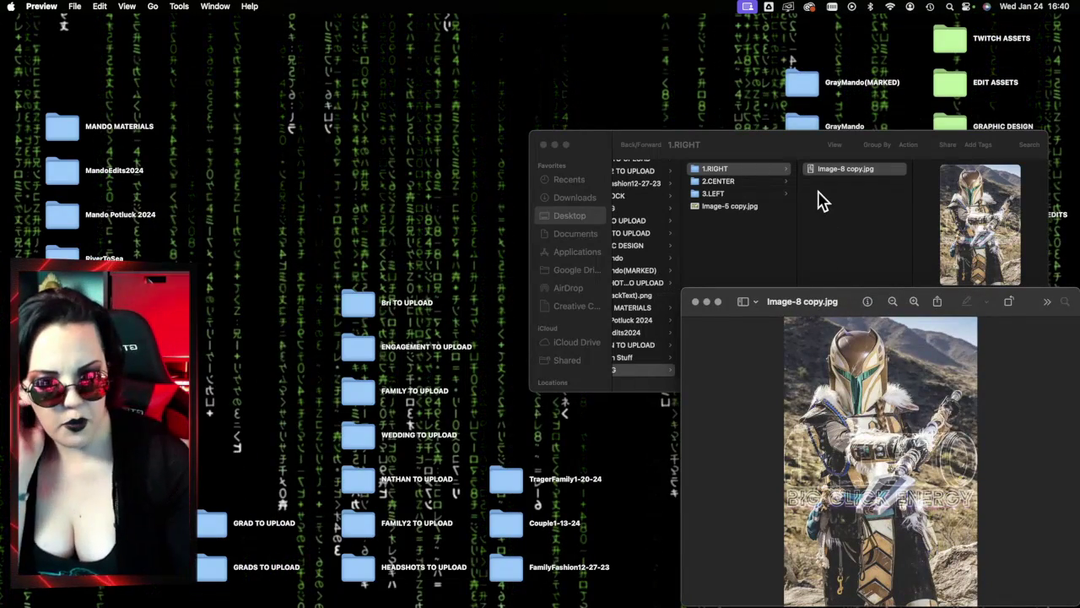
pyautogui.click(769, 186)
pyautogui.click(770, 187)
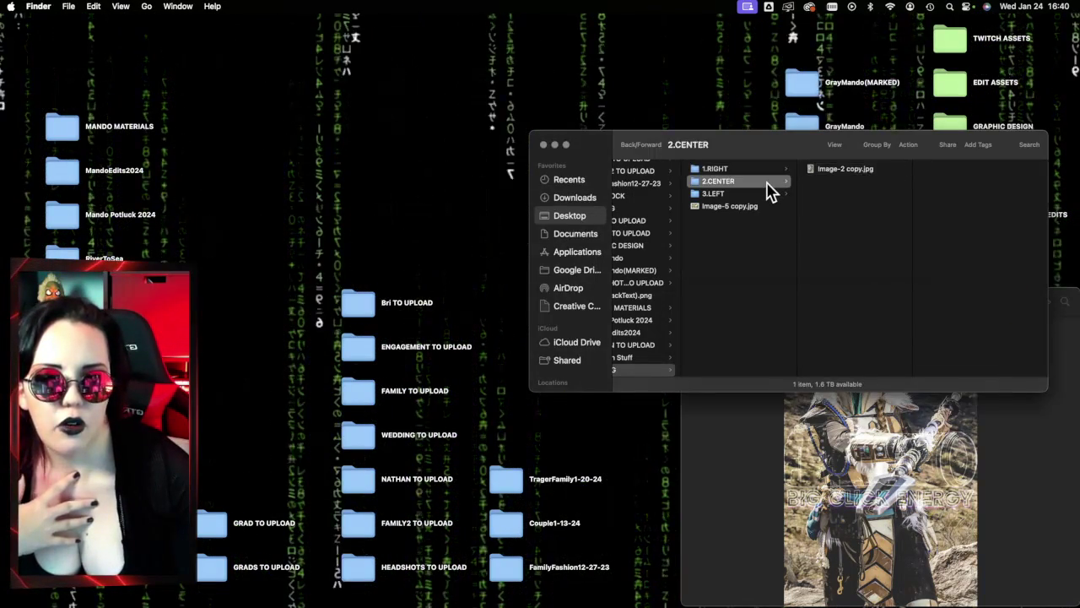
pyautogui.doubleClick(835, 173)
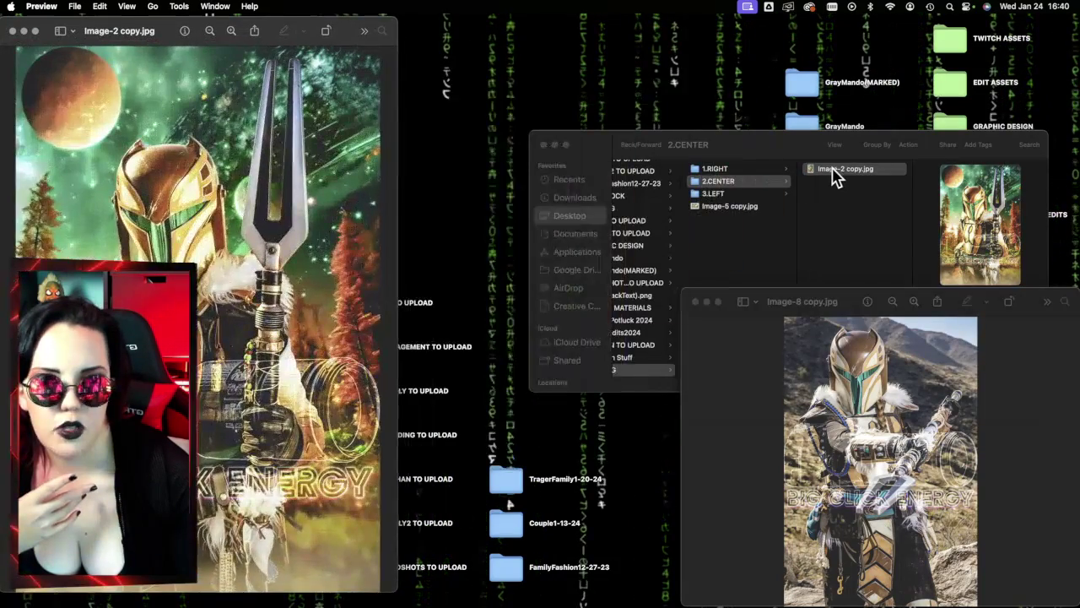
pyautogui.moveTo(397, 23); pyautogui.dragTo(494, 264)
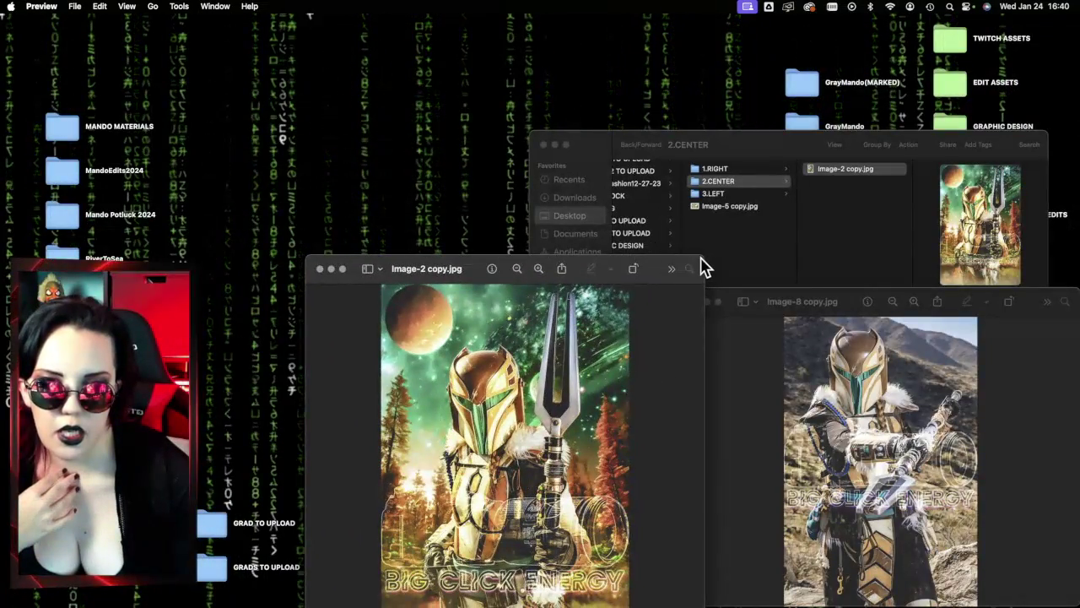
pyautogui.moveTo(704, 262); pyautogui.dragTo(634, 285)
pyautogui.moveTo(475, 305); pyautogui.dragTo(476, 255)
pyautogui.moveTo(710, 254); pyautogui.dragTo(666, 299)
pyautogui.moveTo(469, 320); pyautogui.dragTo(475, 307)
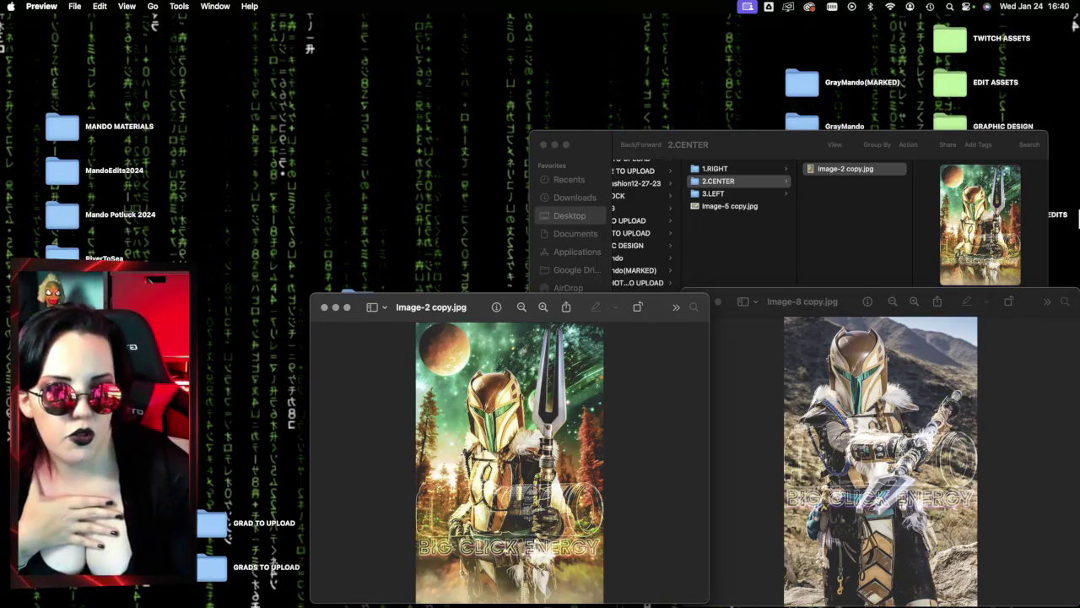
# Step: Switch to Chrome, examine how earlier character sets are laid out across the Instagram profile grid, and minimise the browser
pyautogui.click(1060, 358)
pyautogui.scroll(-10, 683, 502)
pyautogui.scroll(-8, 685, 506)
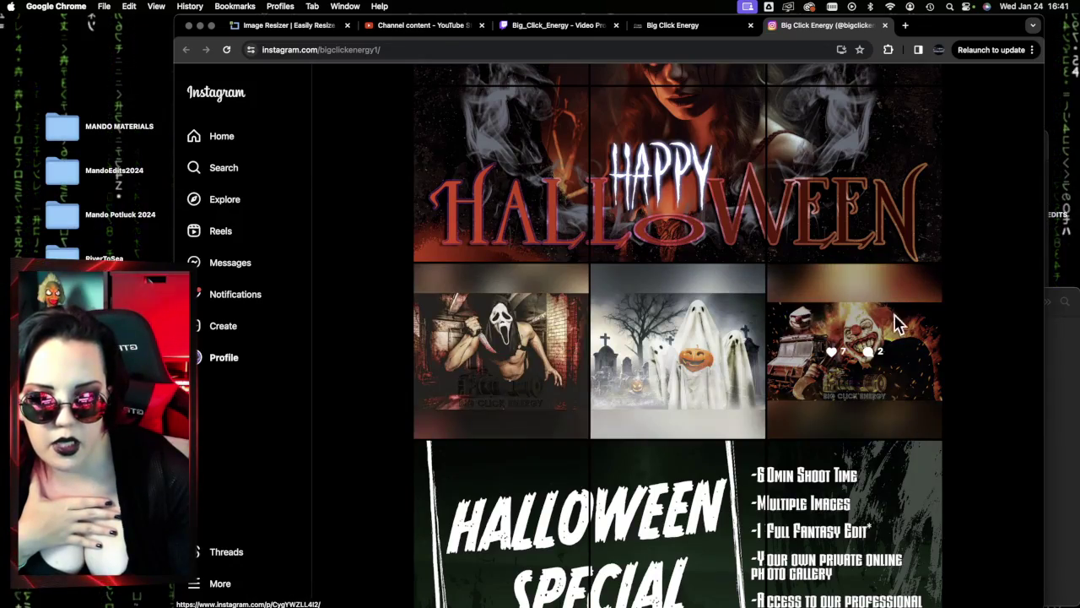
pyautogui.scroll(-10, 960, 450)
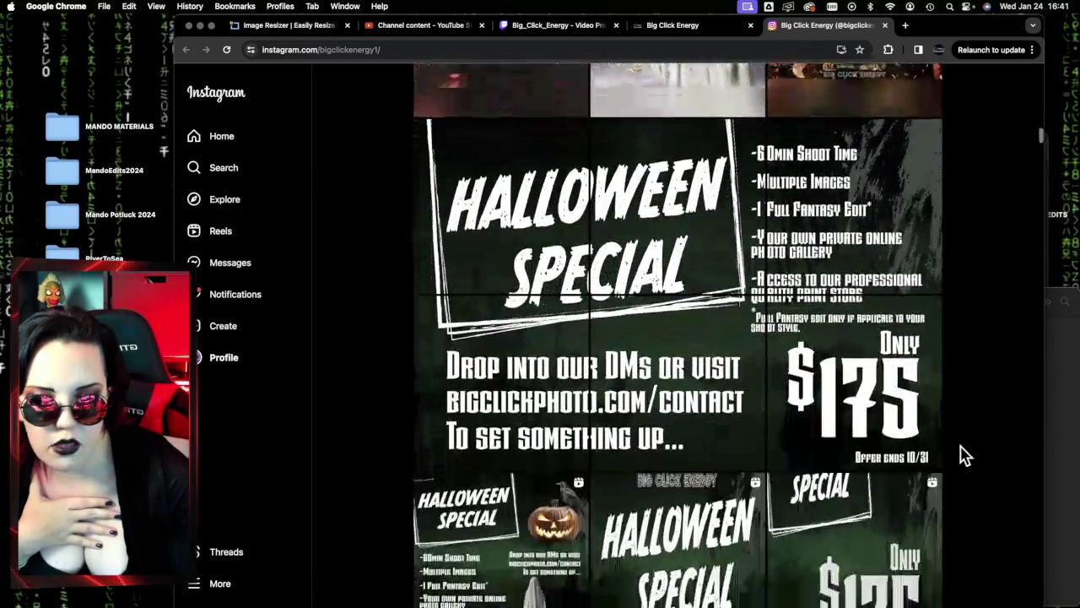
pyautogui.scroll(-3, 963, 453)
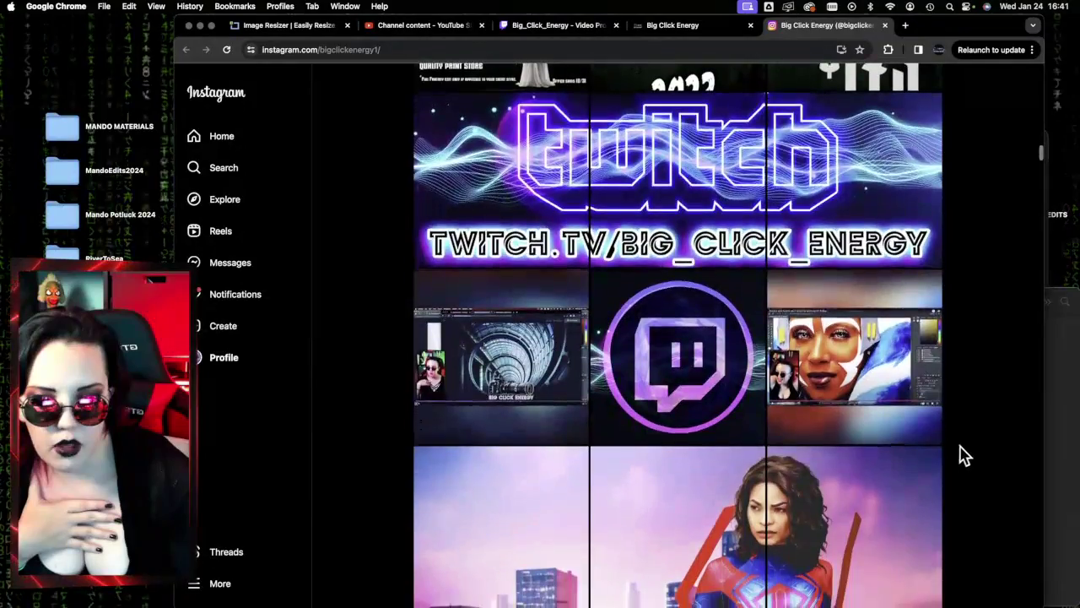
pyautogui.scroll(-6, 959, 444)
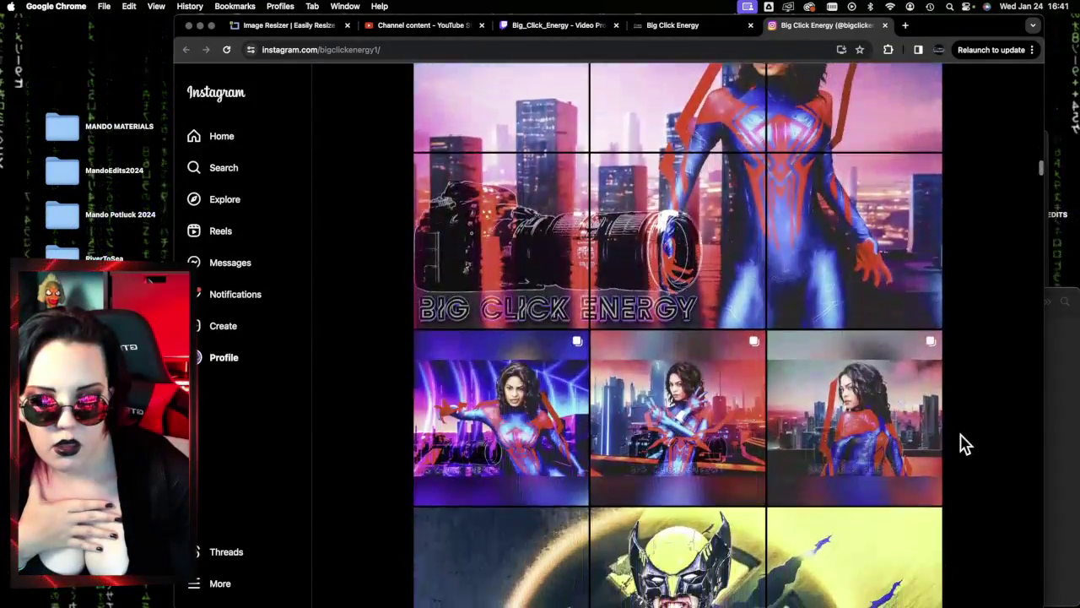
pyautogui.scroll(-6, 962, 445)
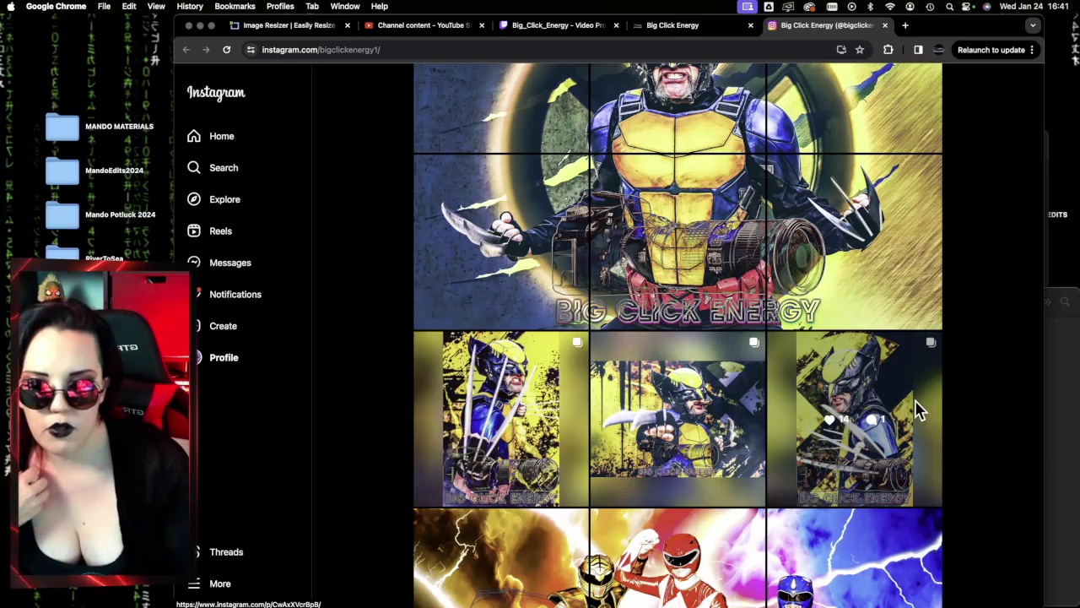
pyautogui.scroll(5, 957, 429)
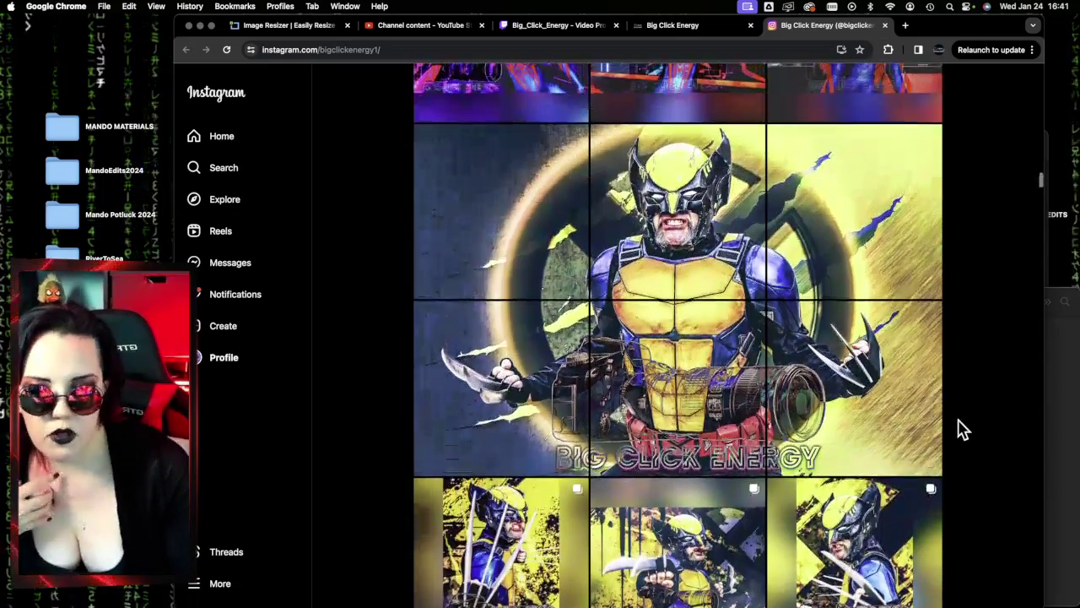
pyautogui.scroll(2, 959, 429)
pyautogui.scroll(-2, 935, 313)
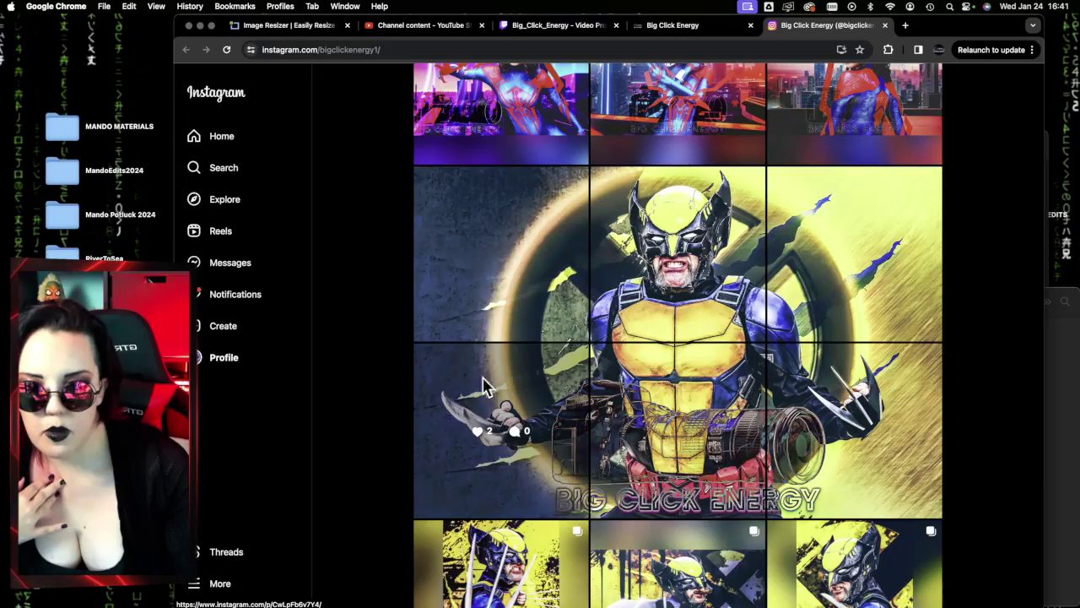
pyautogui.scroll(15, 823, 463)
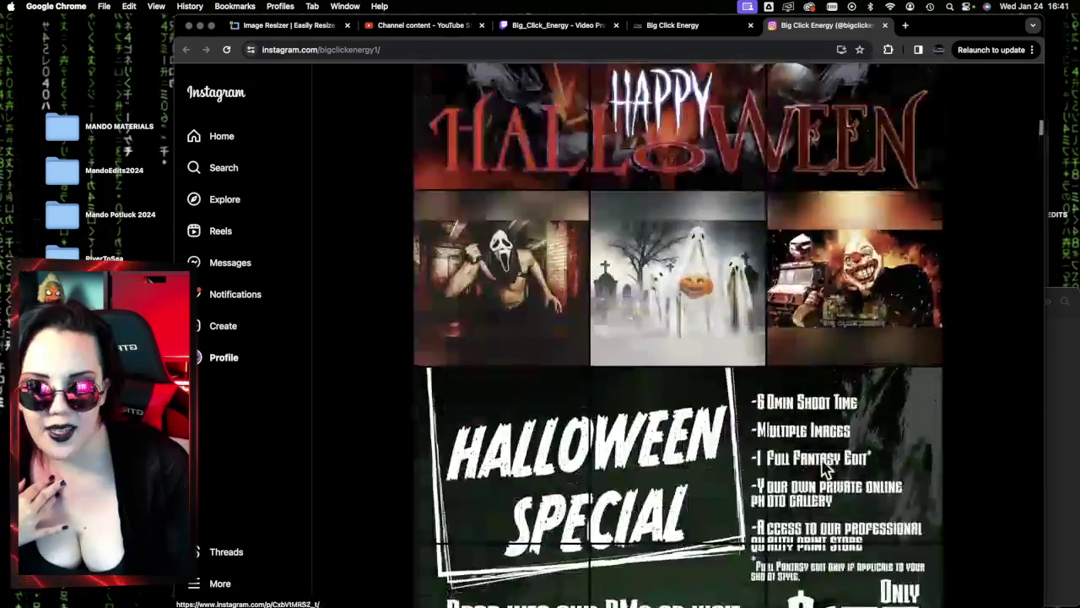
pyautogui.scroll(3, 832, 462)
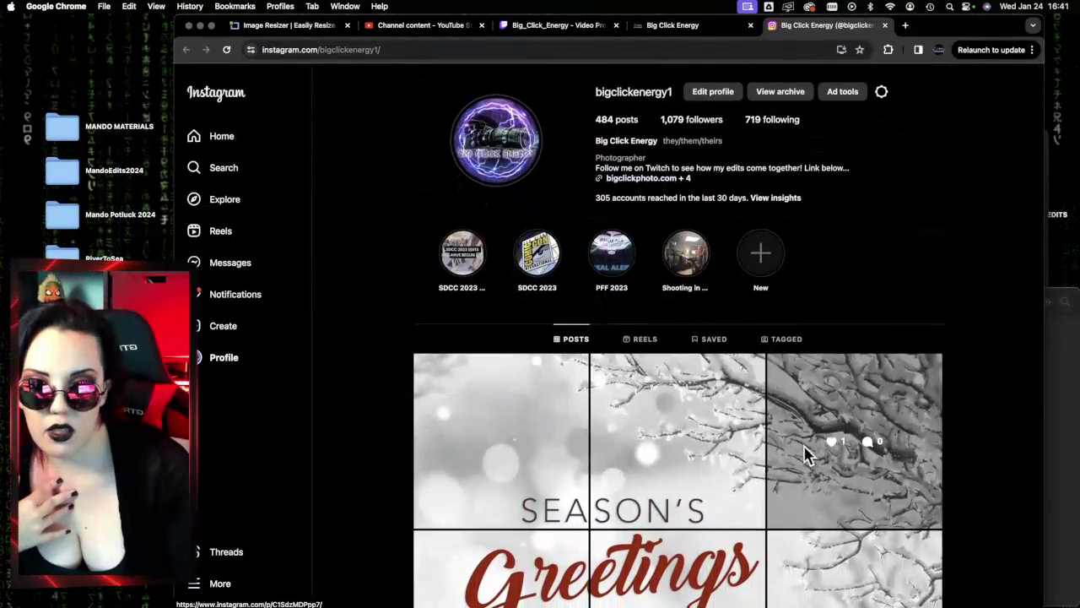
pyautogui.click(200, 26)
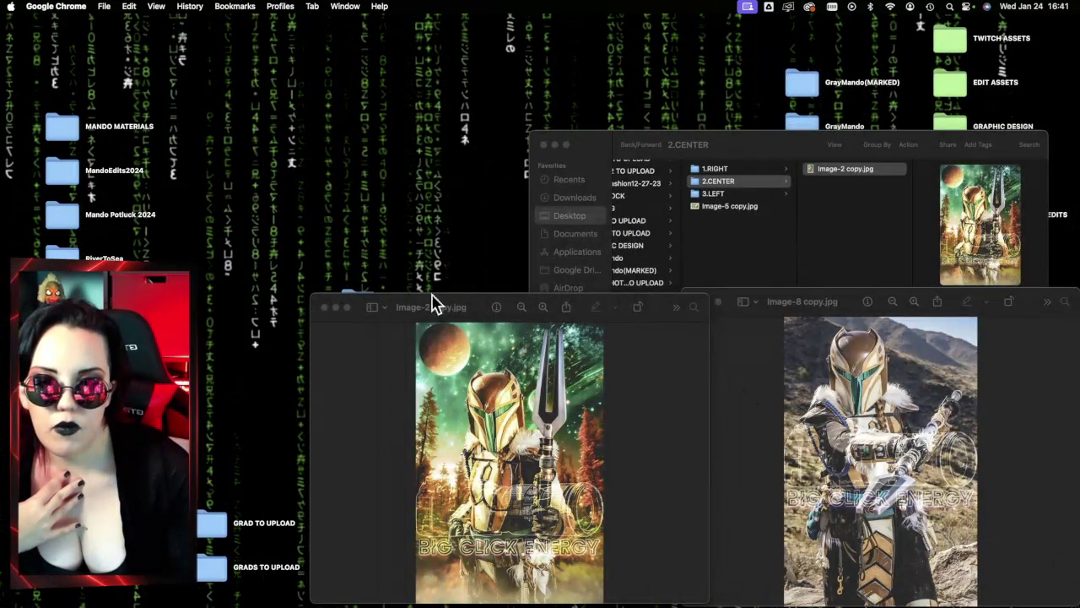
# Step: Open Image-1 copy.jpg from the 3.LEFT folder and shrink its preview window to sit beside Image-2
pyautogui.click(731, 181)
pyautogui.click(758, 193)
pyautogui.click(859, 173)
pyautogui.doubleClick(859, 173)
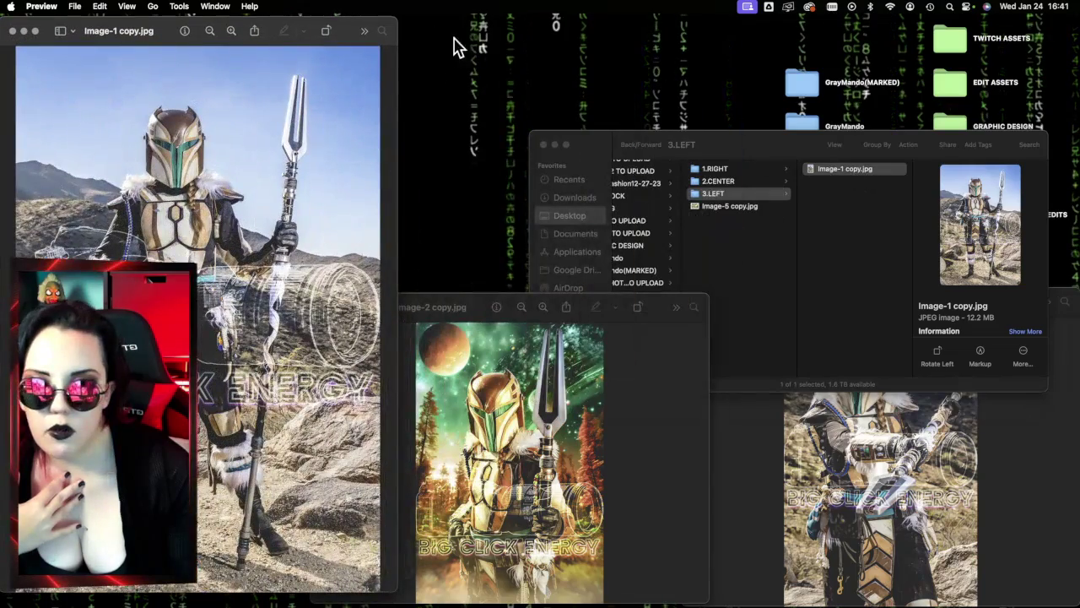
pyautogui.moveTo(398, 25); pyautogui.dragTo(217, 283)
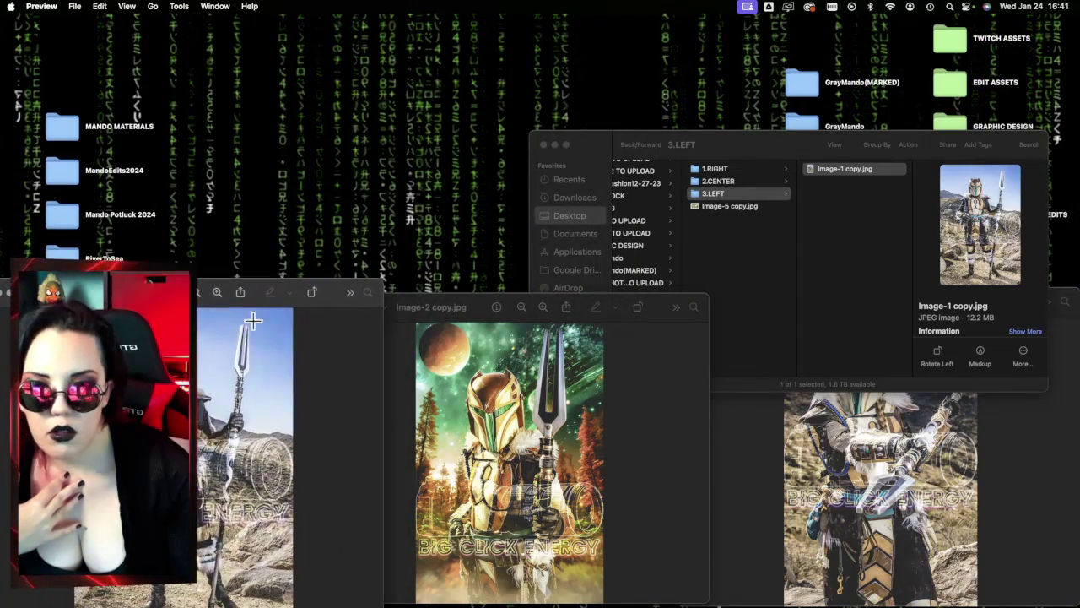
# Step: Open Image-5 copy.jpg from OwlForIG, shrink its preview window and place it above the row of three portrait images
pyautogui.click(783, 220)
pyautogui.click(775, 208)
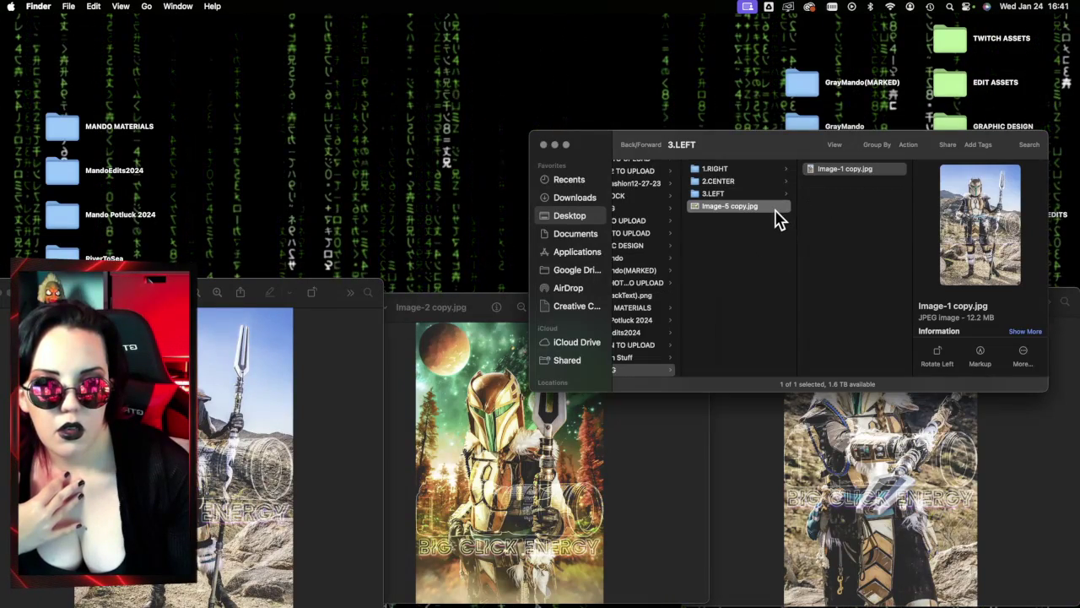
pyautogui.doubleClick(775, 207)
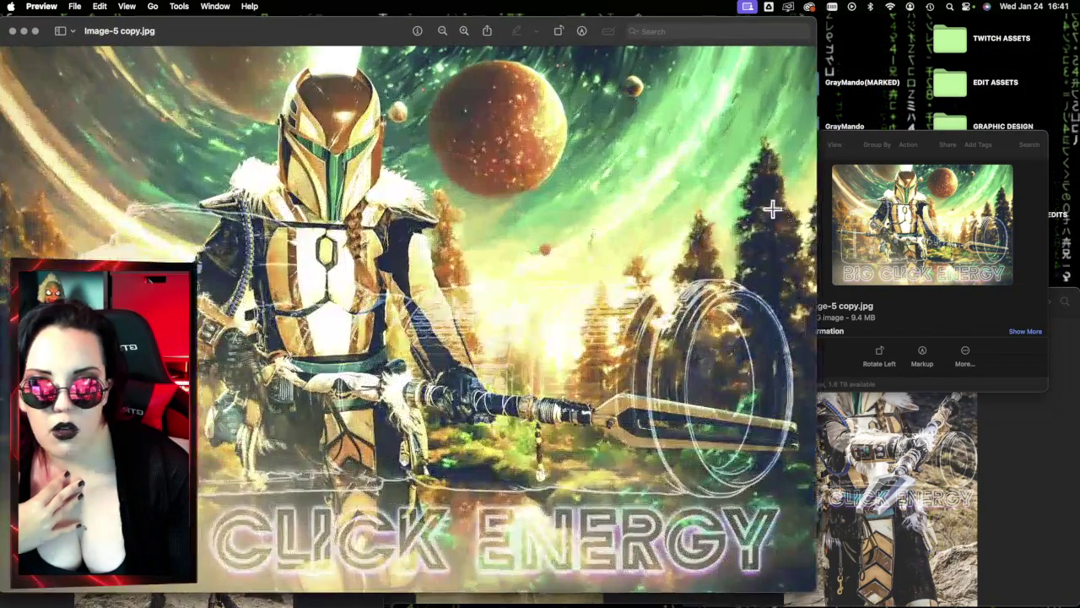
pyautogui.moveTo(814, 28); pyautogui.dragTo(545, 284)
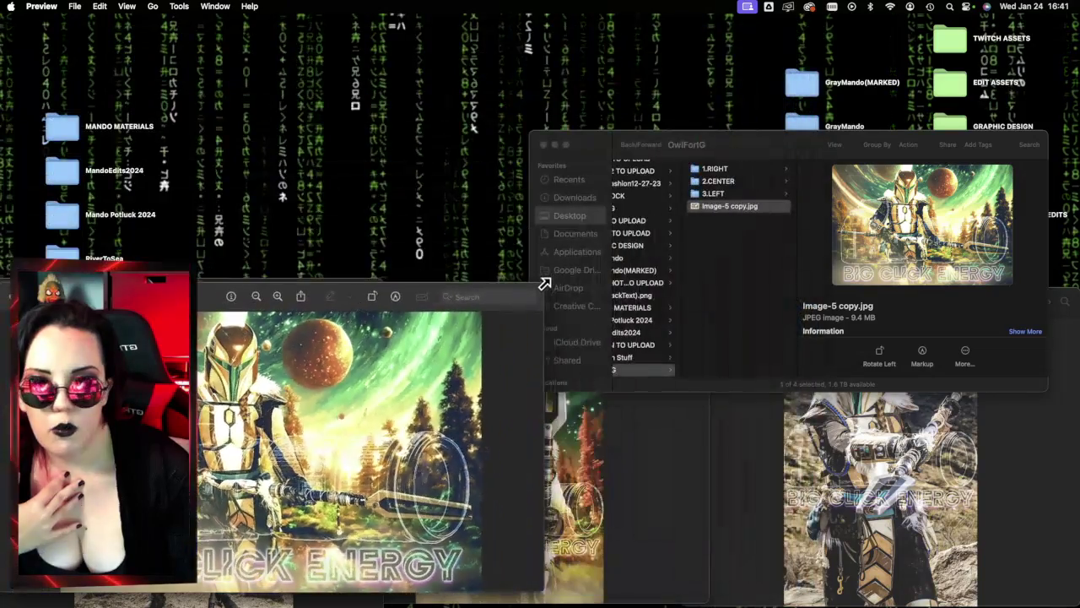
pyautogui.moveTo(201, 291); pyautogui.dragTo(458, 8)
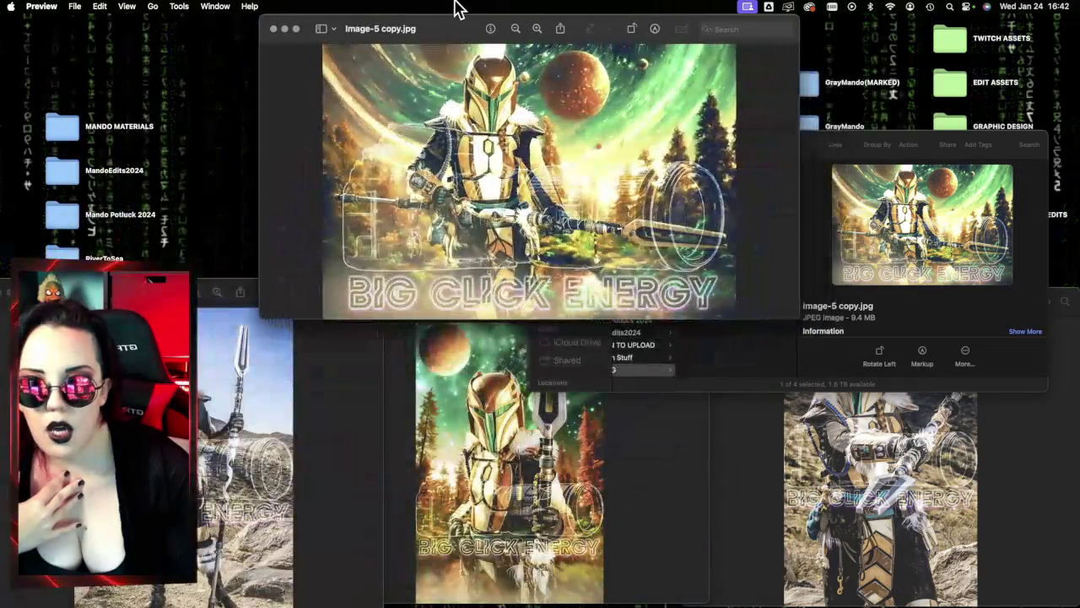
pyautogui.moveTo(793, 23); pyautogui.dragTo(777, 32)
pyautogui.moveTo(460, 42); pyautogui.dragTo(464, 14)
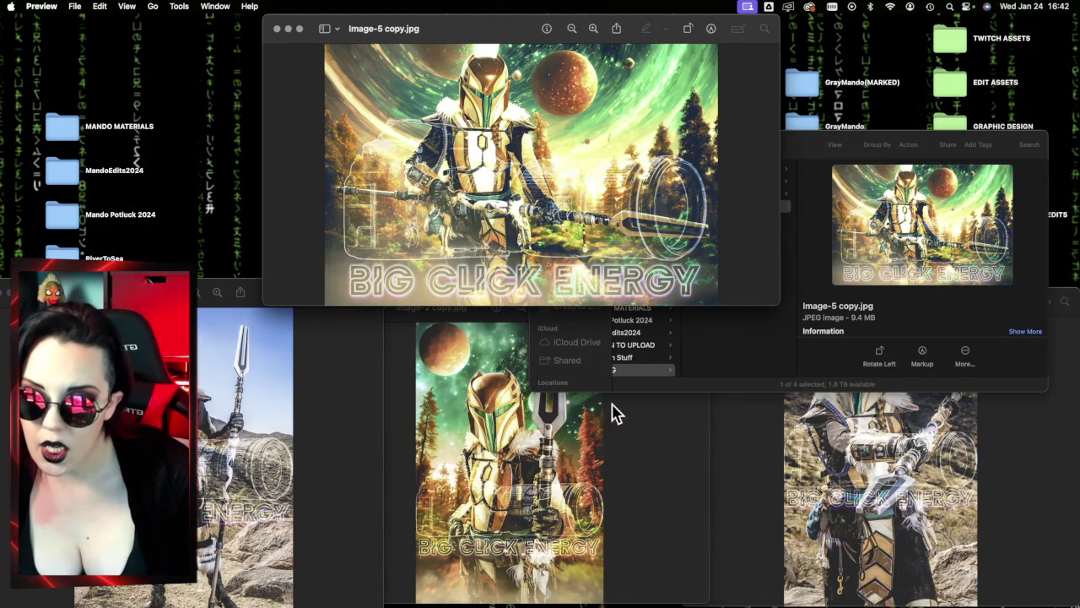
# Step: Close the OwlForIG folder window and shift the Image-1 and Image-2 previews to mock up the grid row under Image-5
pyautogui.moveTo(825, 142); pyautogui.dragTo(872, 44)
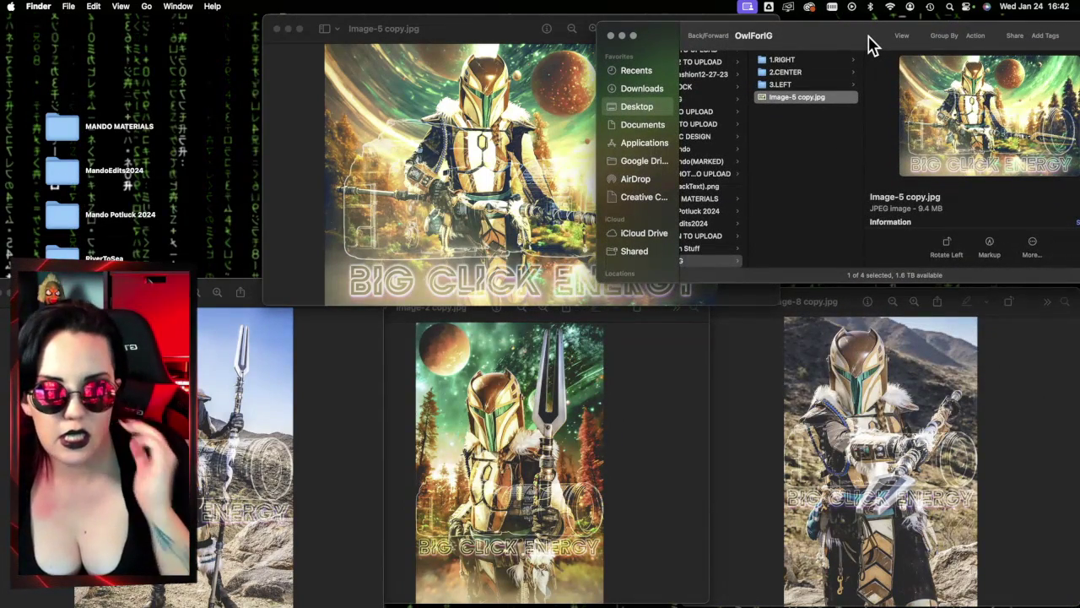
pyautogui.click(611, 36)
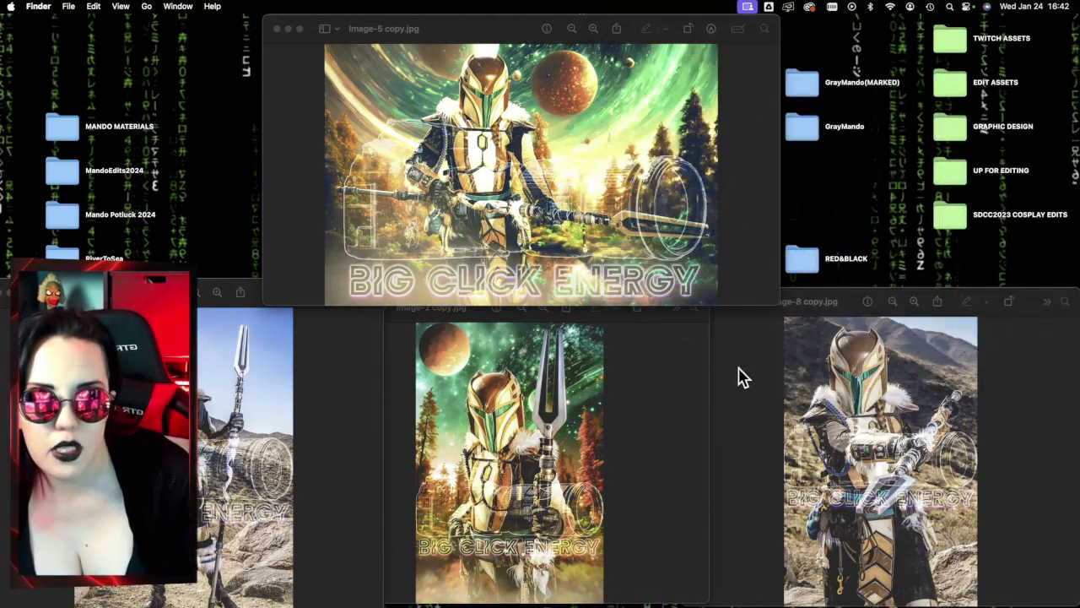
pyautogui.click(757, 481)
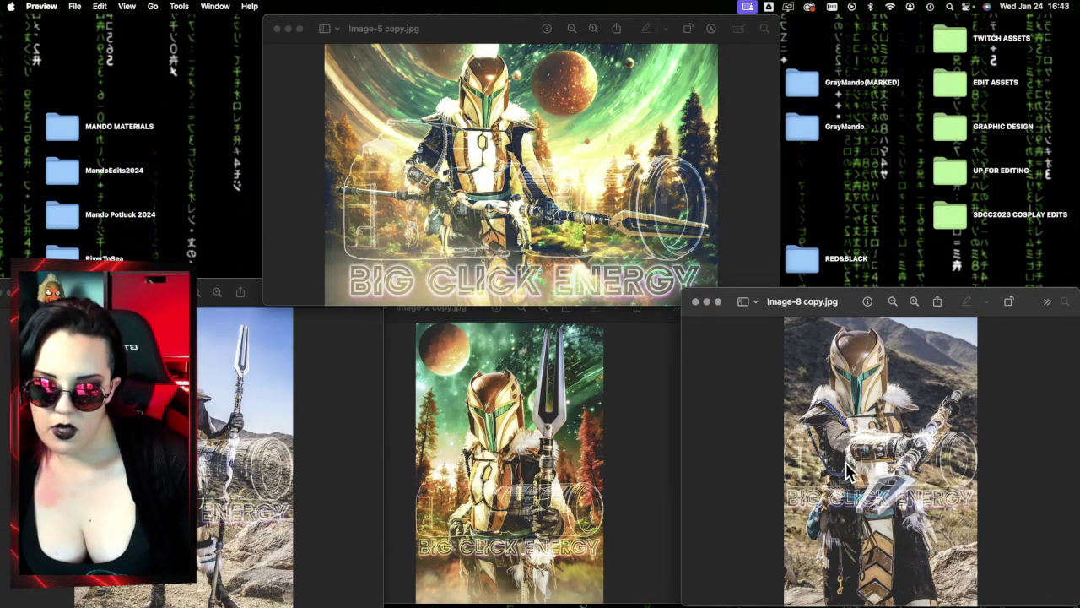
pyautogui.click(629, 405)
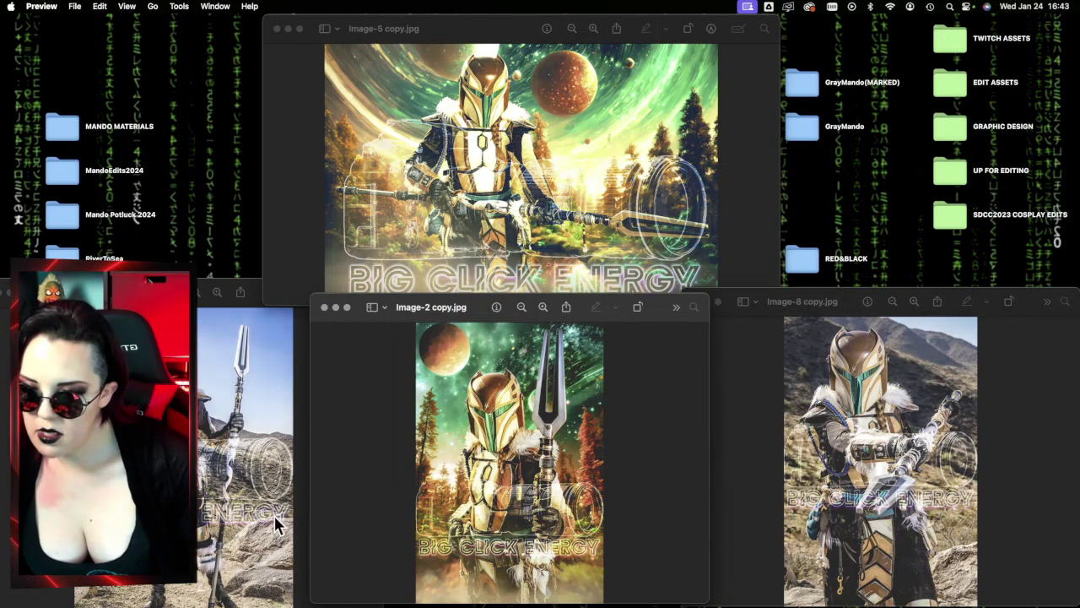
pyautogui.click(604, 169)
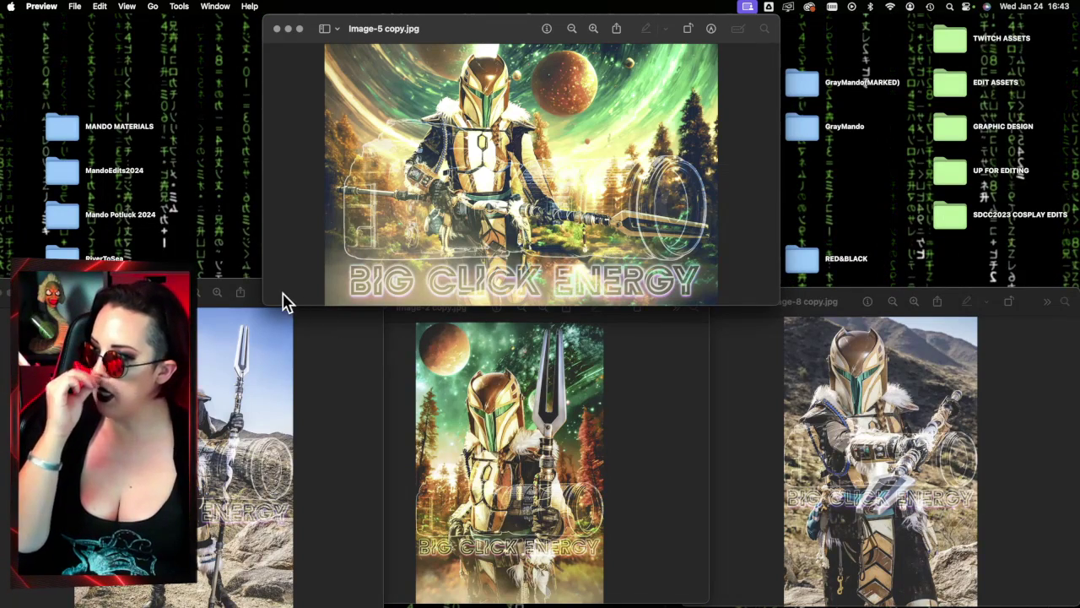
pyautogui.click(302, 390)
pyautogui.moveTo(278, 296); pyautogui.dragTo(388, 289)
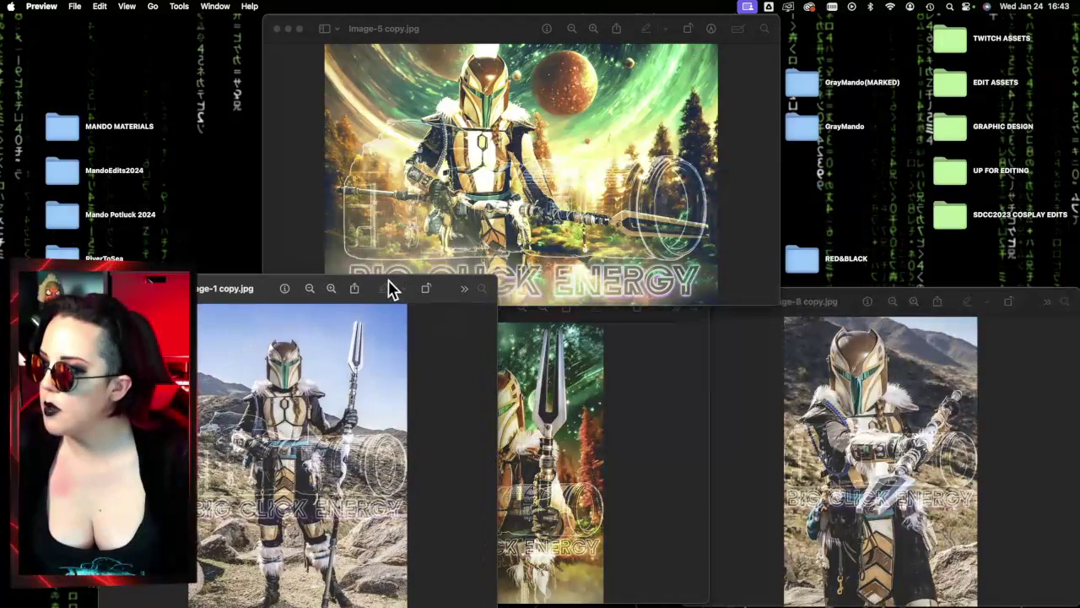
pyautogui.click(561, 389)
pyautogui.moveTo(477, 310); pyautogui.dragTo(550, 308)
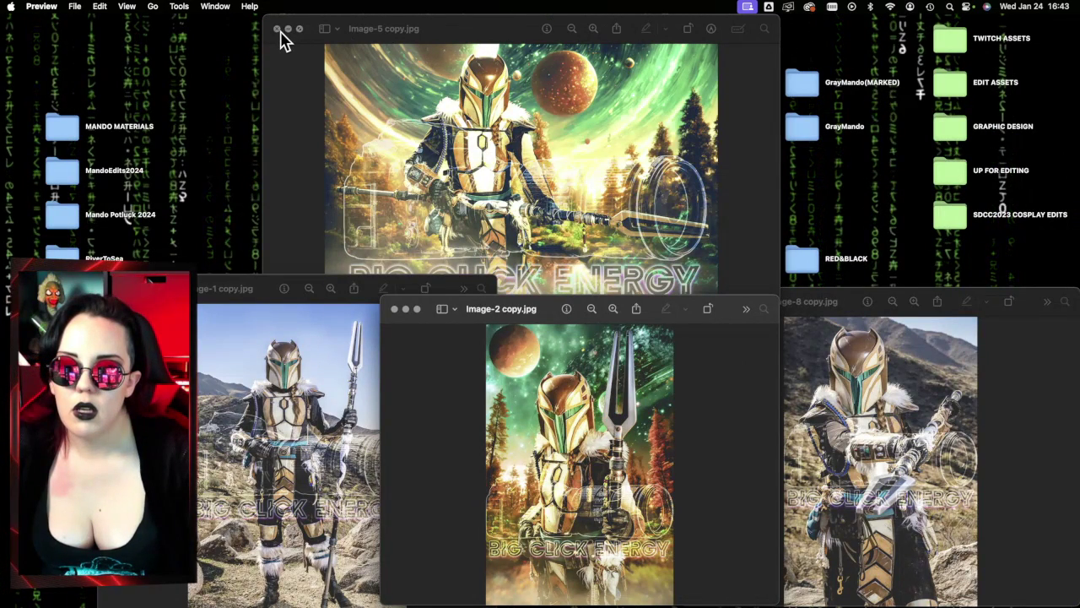
# Step: Close all four image previews, then reopen the OwlForIG folder for a brief check and close it
pyautogui.click(279, 28)
pyautogui.click(112, 287)
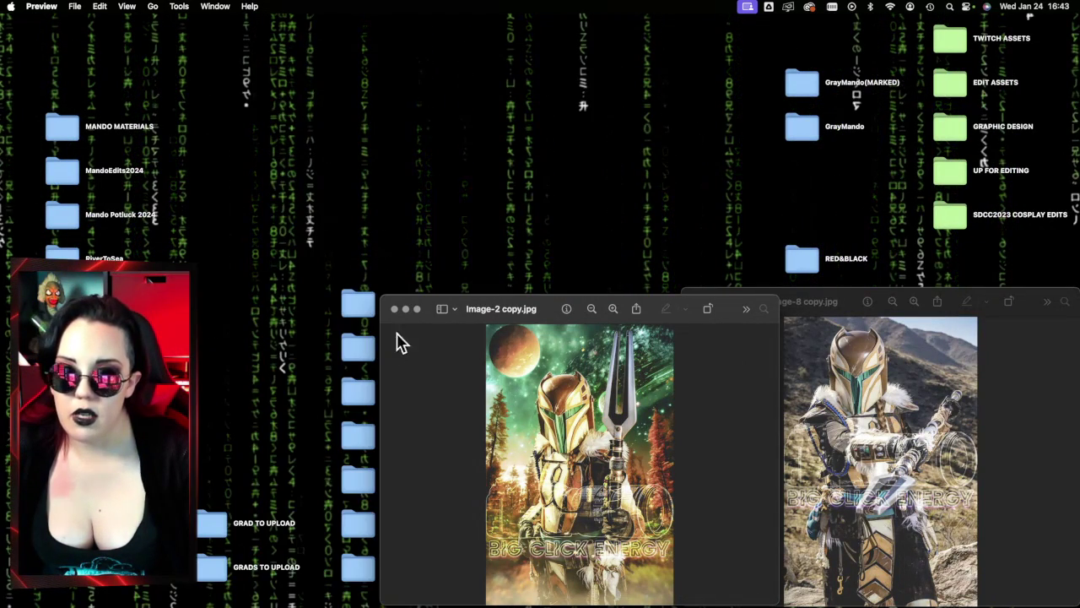
pyautogui.click(394, 309)
pyautogui.click(695, 302)
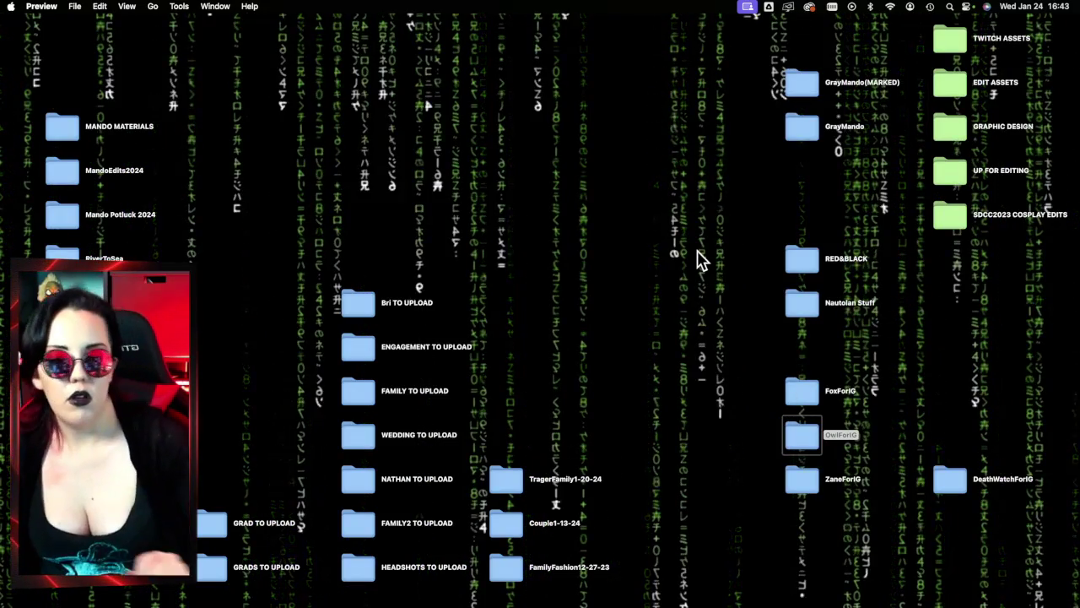
pyautogui.doubleClick(810, 444)
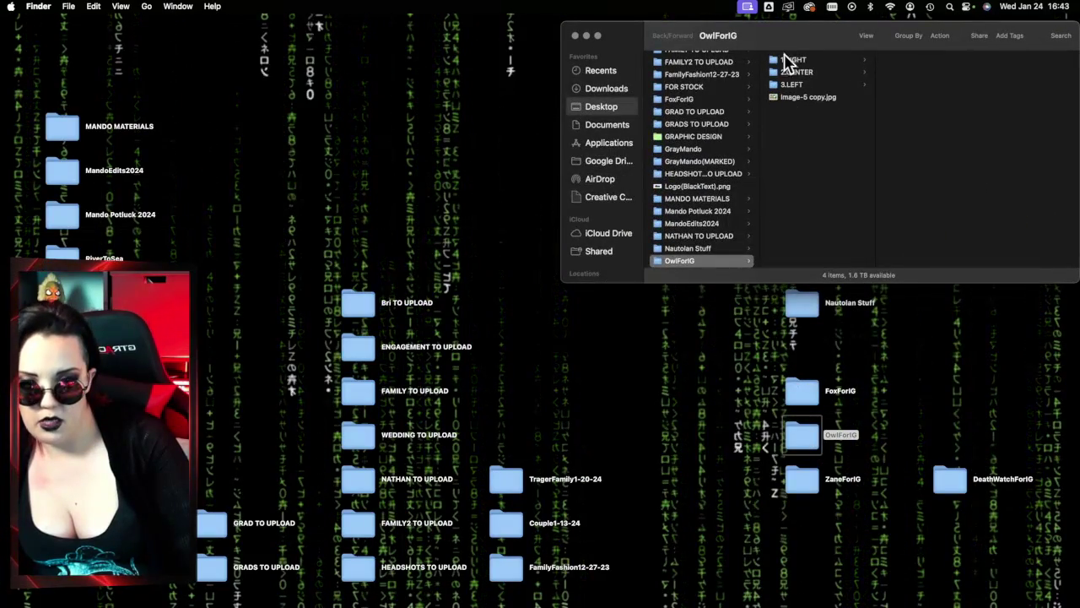
pyautogui.click(576, 37)
# Step: Switch to Lightroom Classic with the DeathWatch edits
pyautogui.moveTo(1055, 346)
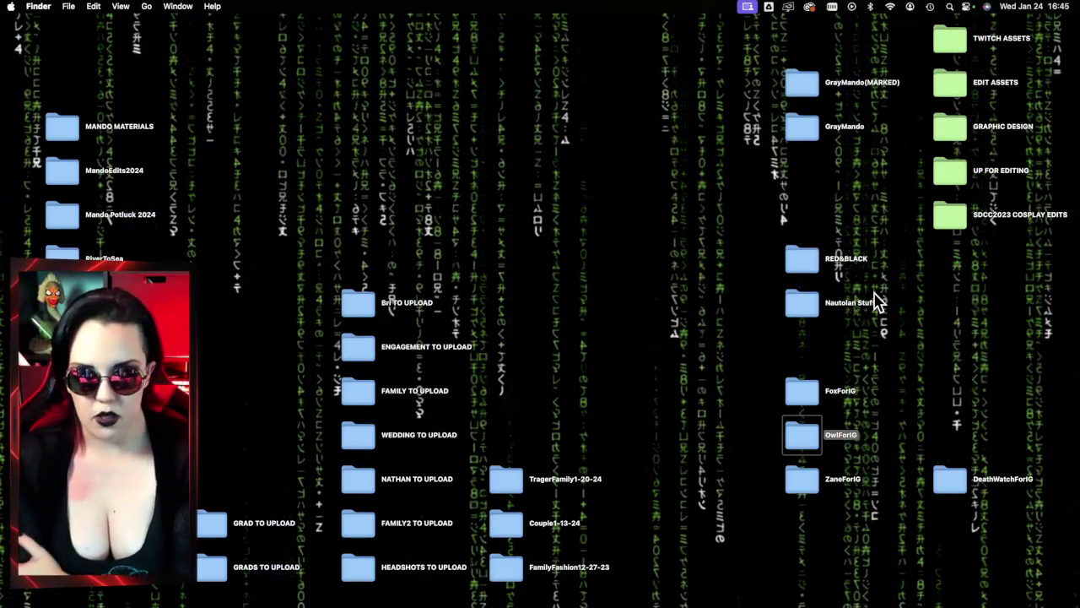
pyautogui.moveTo(1077, 470)
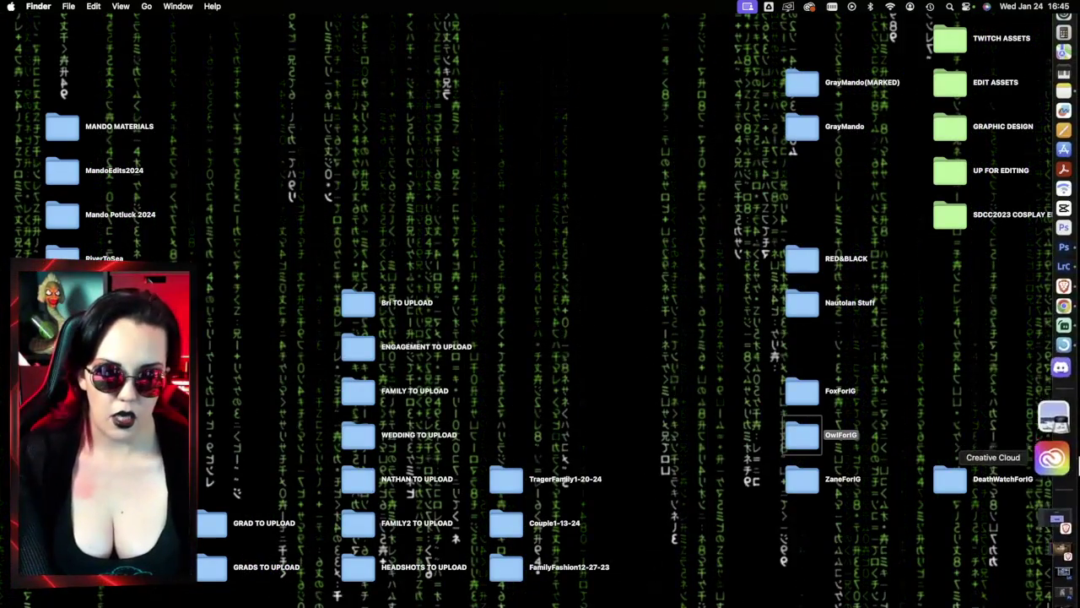
pyautogui.click(1056, 314)
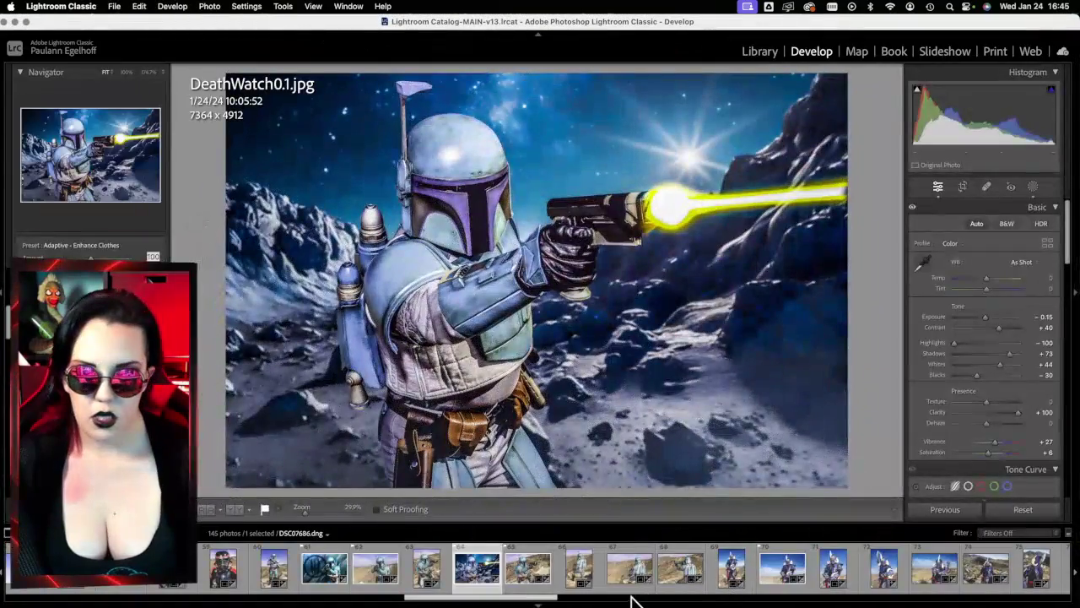
# Step: Select all flagged photos in the filmstrip of 145 photos
pyautogui.hscroll(15, 588, 591)
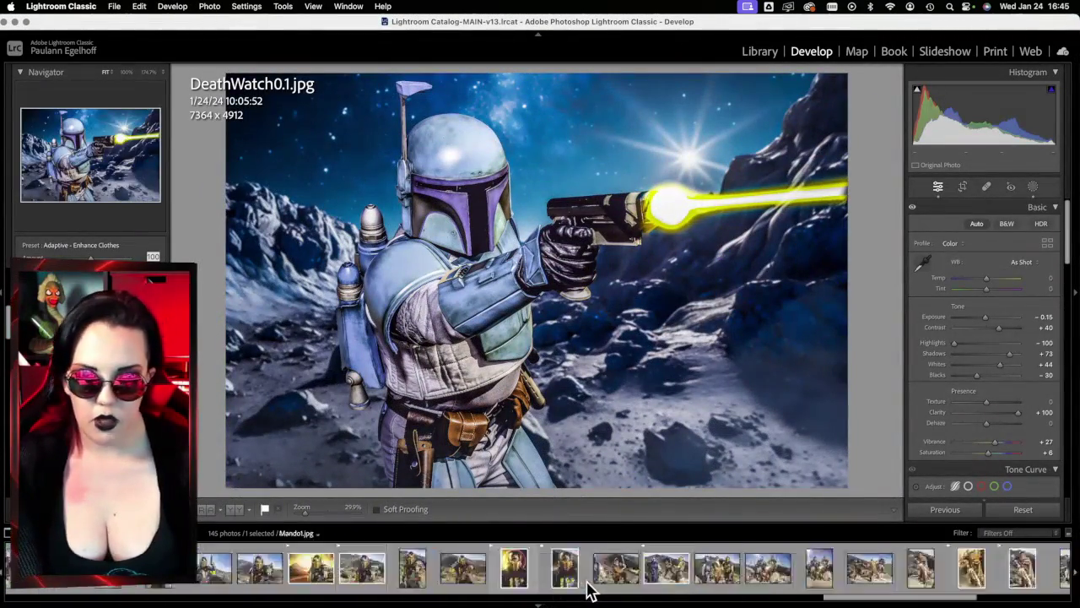
pyautogui.hscroll(10, 588, 590)
pyautogui.click(588, 586)
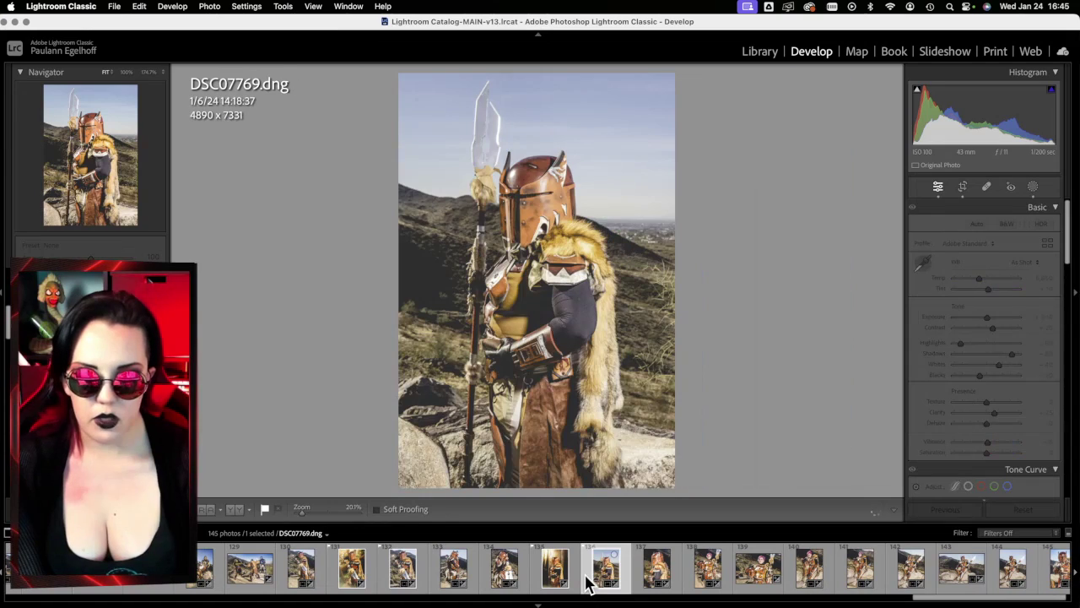
pyautogui.click(139, 6)
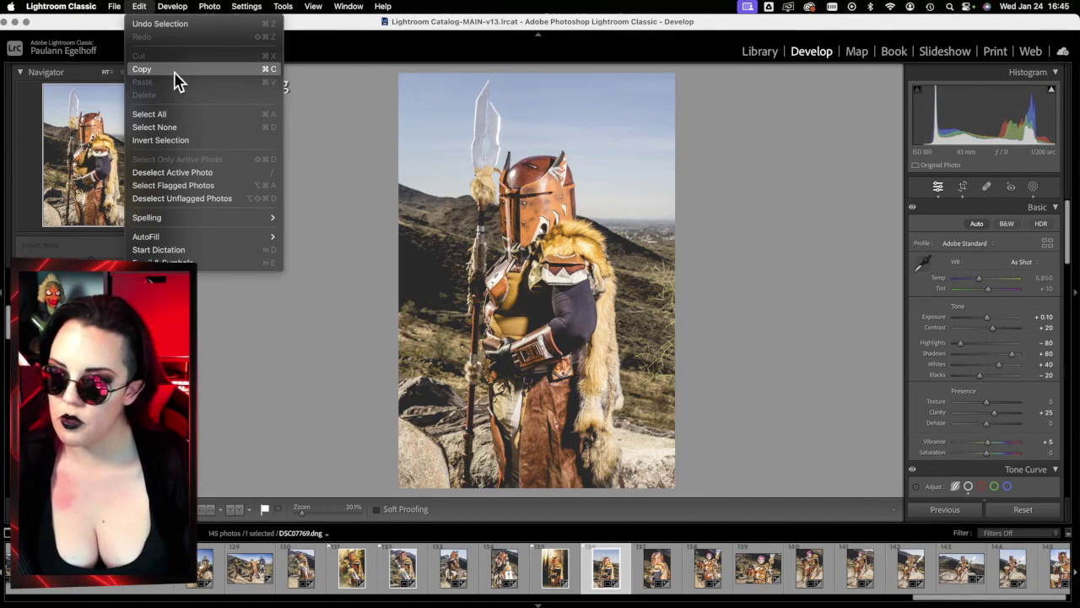
pyautogui.moveTo(179, 10)
pyautogui.moveTo(131, 8)
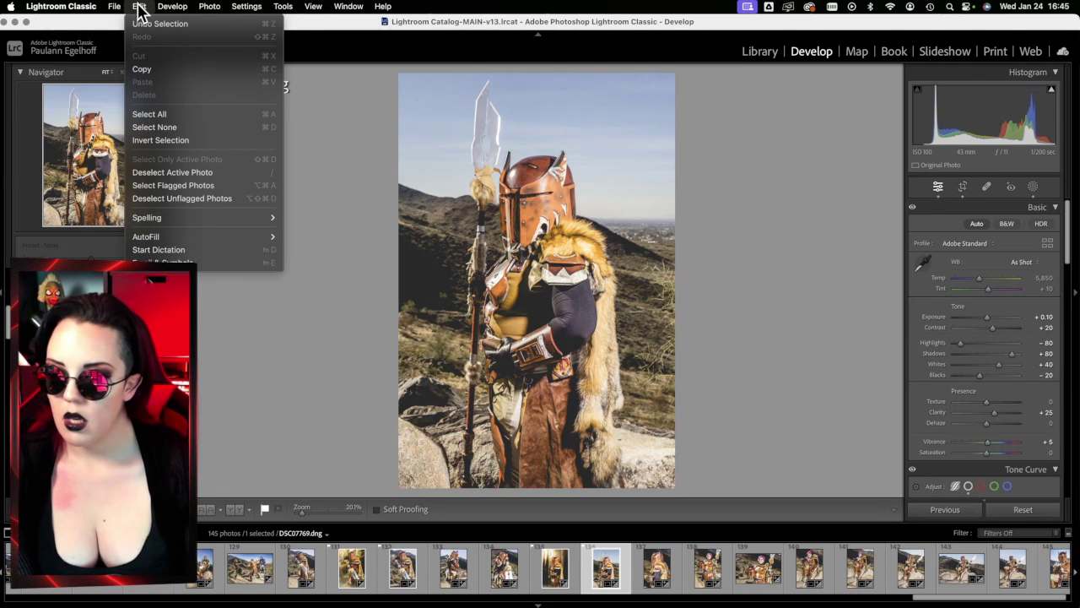
pyautogui.click(143, 185)
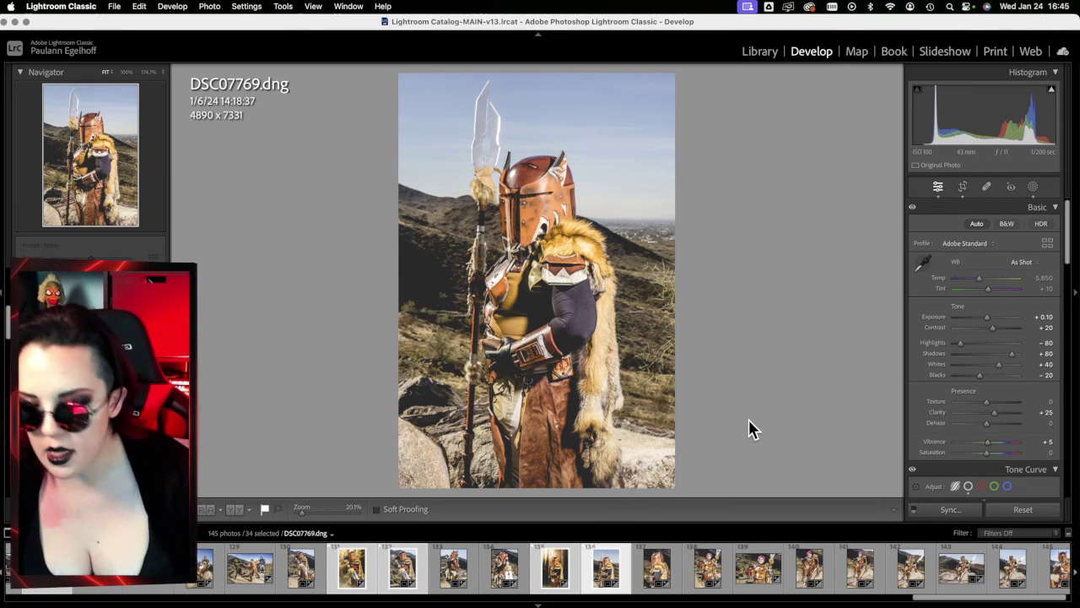
# Step: Review the flagged FoxMando, FoxMandoTwo, Mando1, Mando2 and AnotherMando edits alongside their original DNG photos
pyautogui.press('Right')
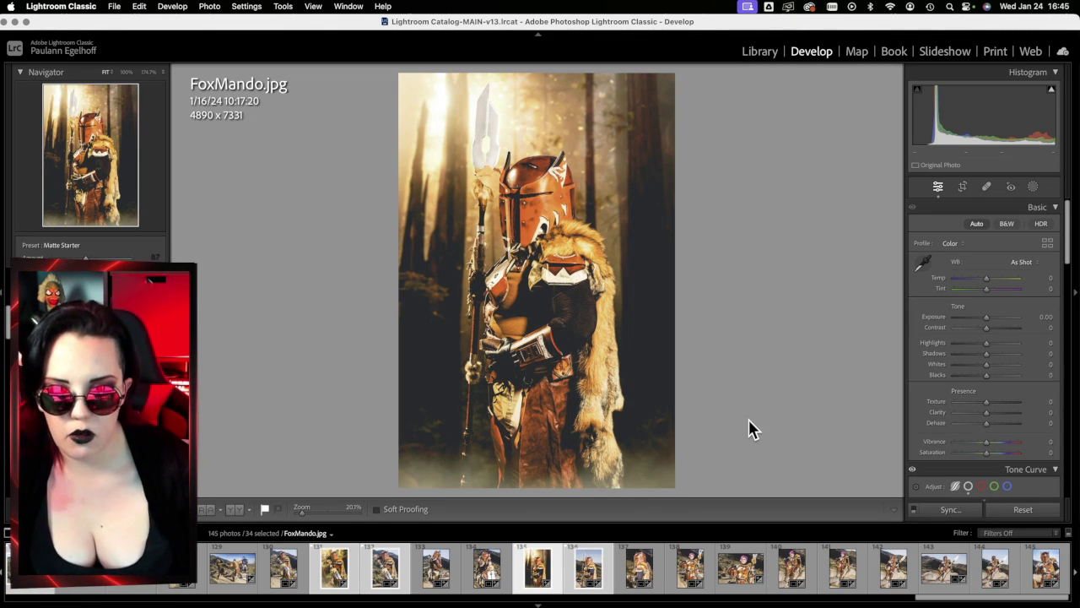
pyautogui.press('Left')
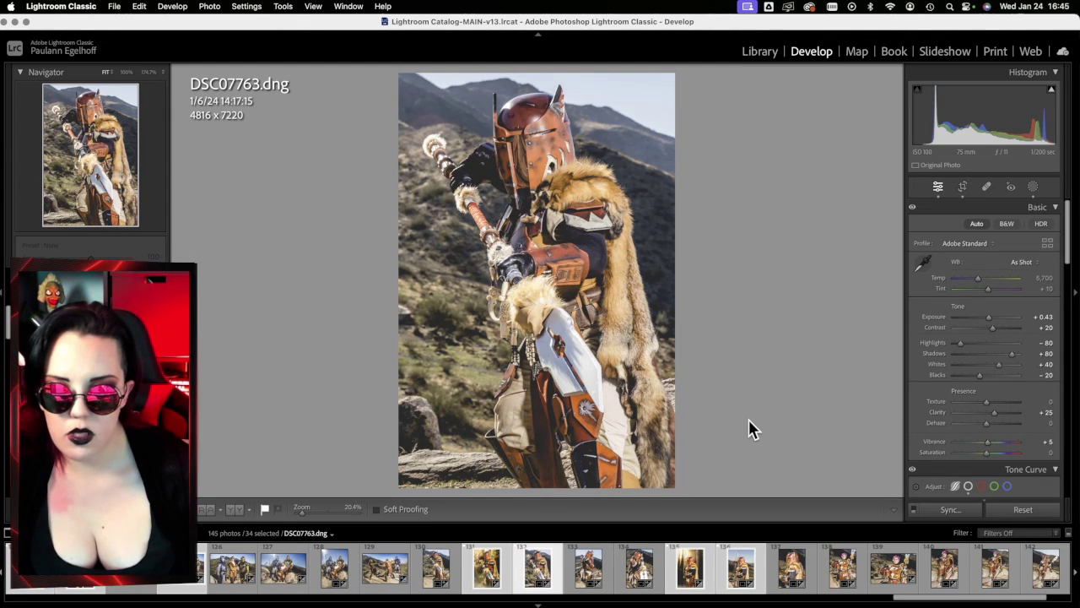
pyautogui.press('Left')
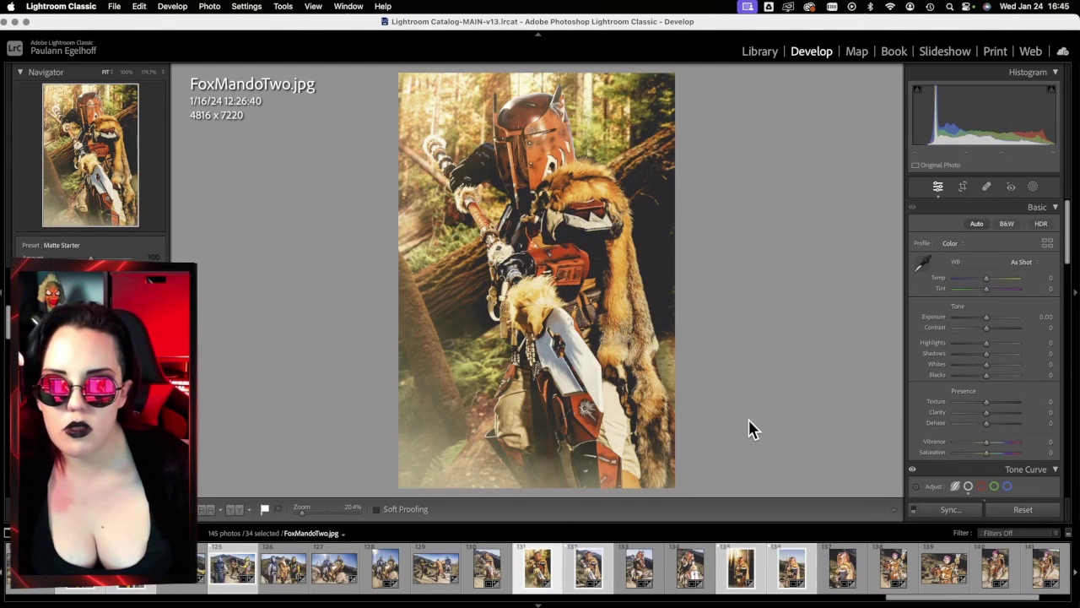
pyautogui.press('Left')
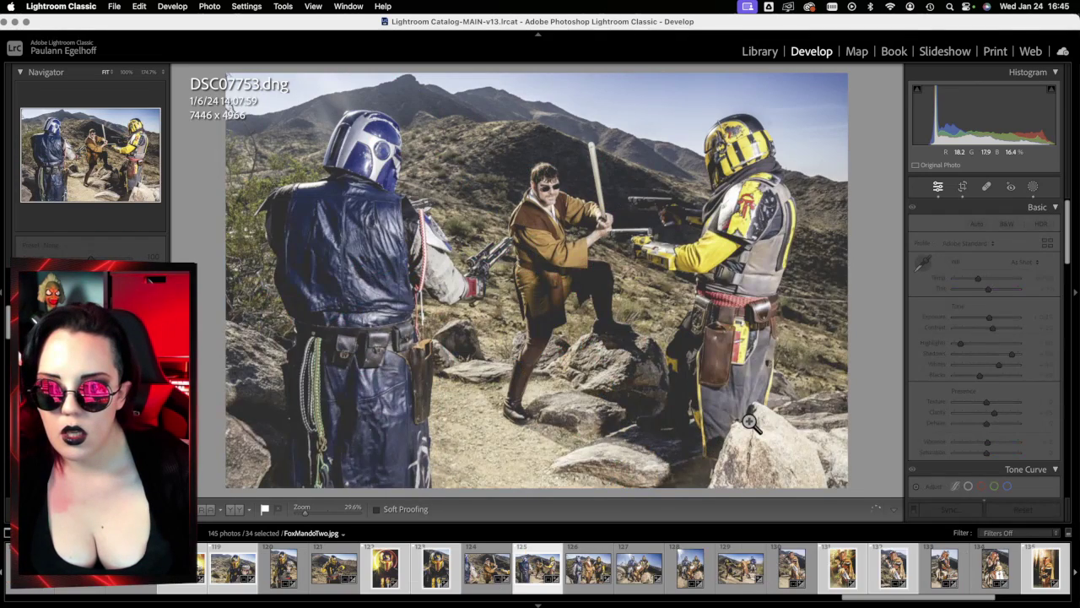
pyautogui.press('Left')
pyautogui.press('Left')
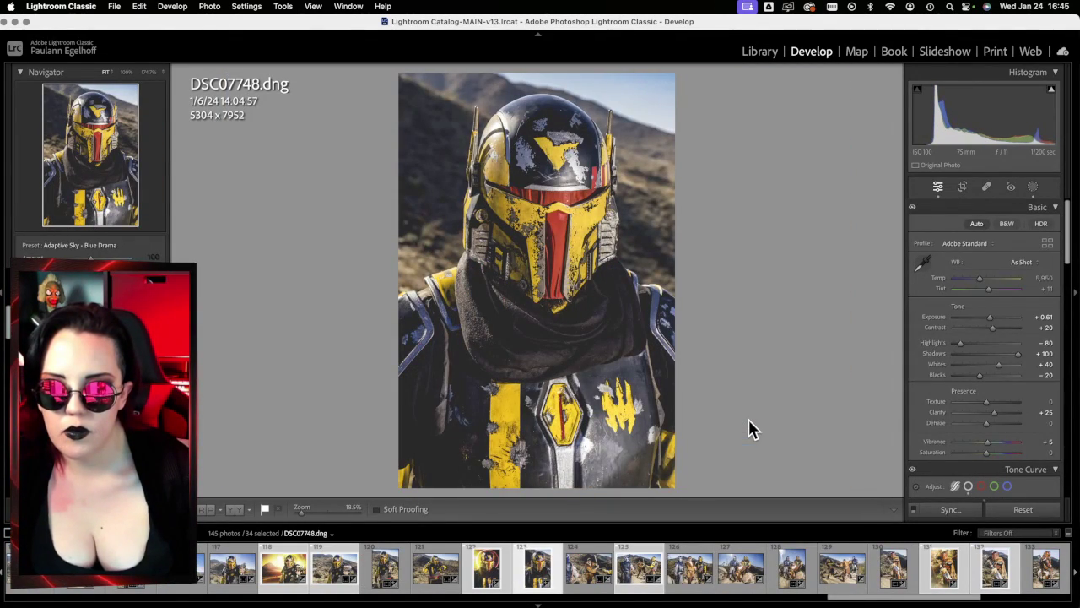
pyautogui.press('Left')
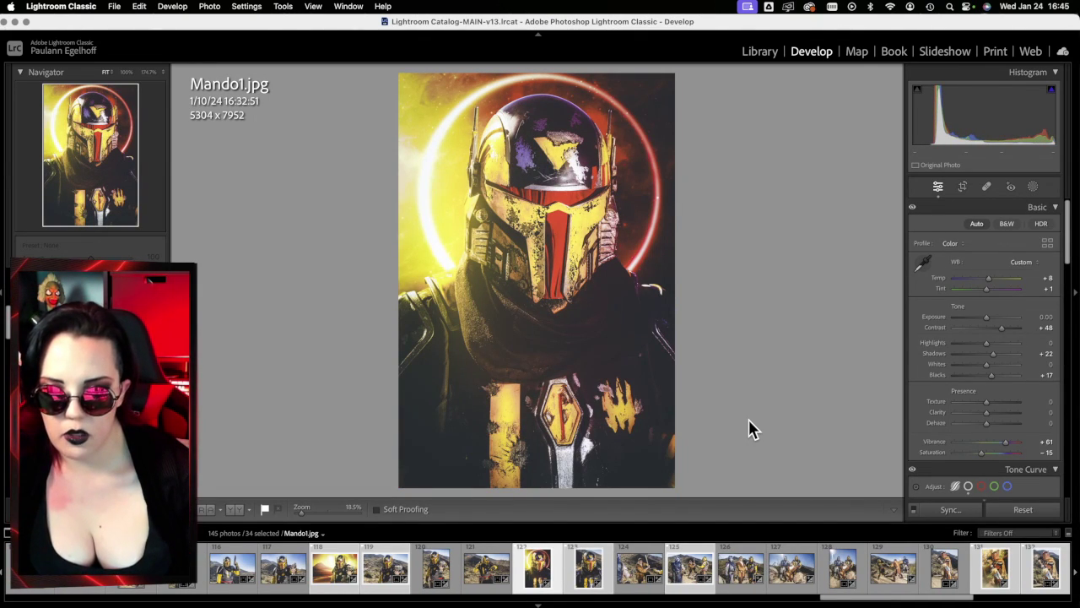
pyautogui.press('Left')
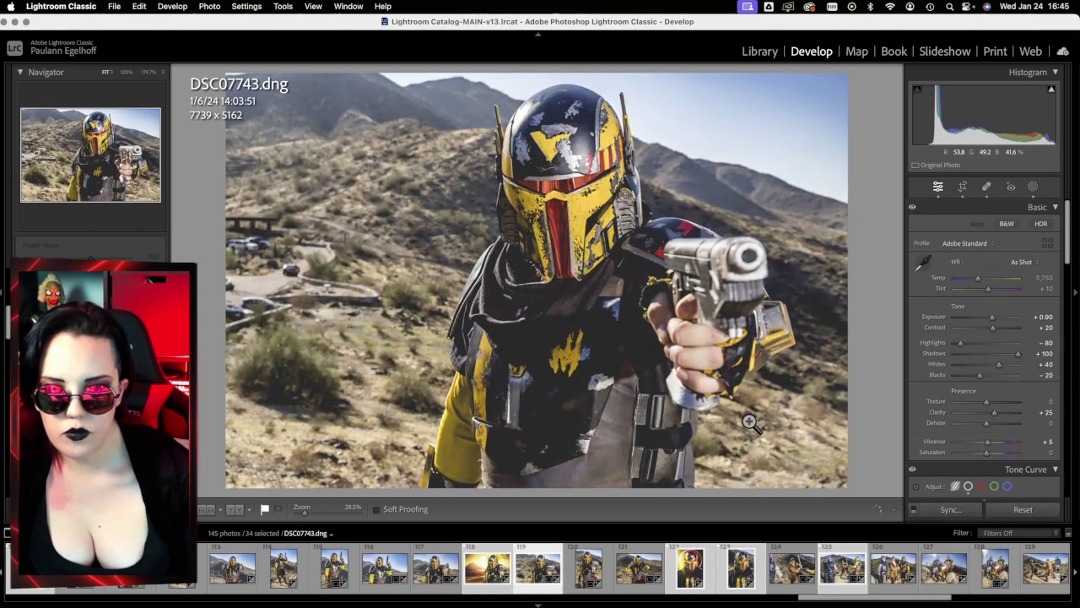
pyautogui.press('Left')
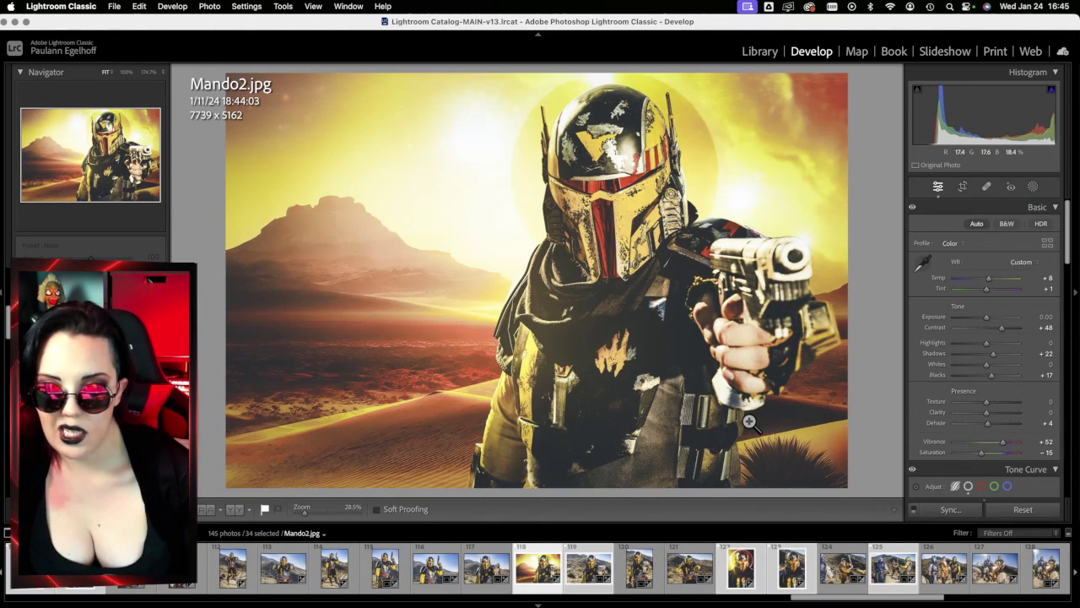
pyautogui.press('Left')
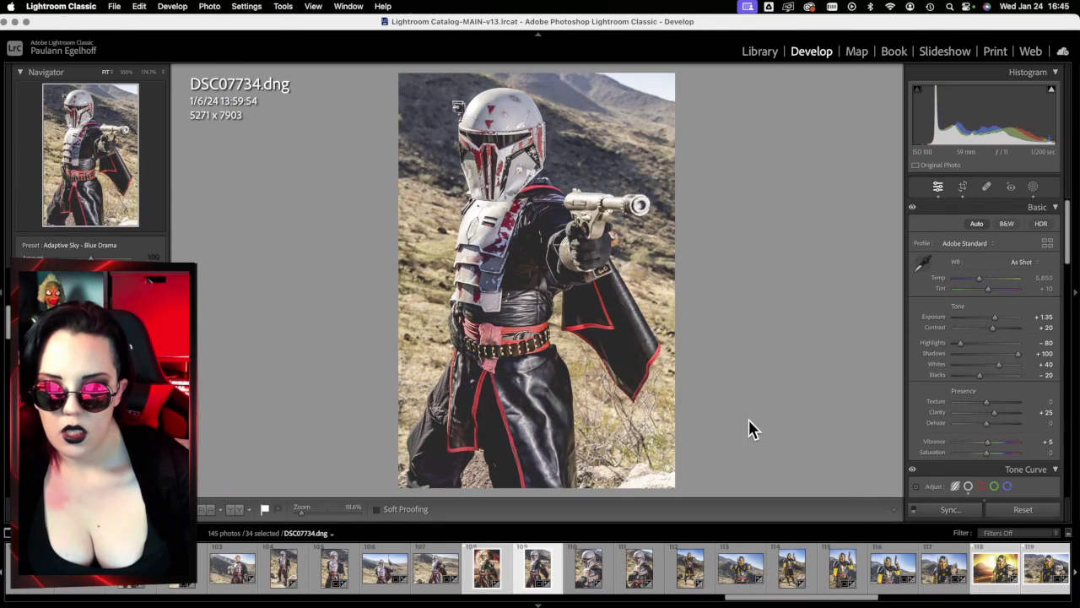
pyautogui.press('Left')
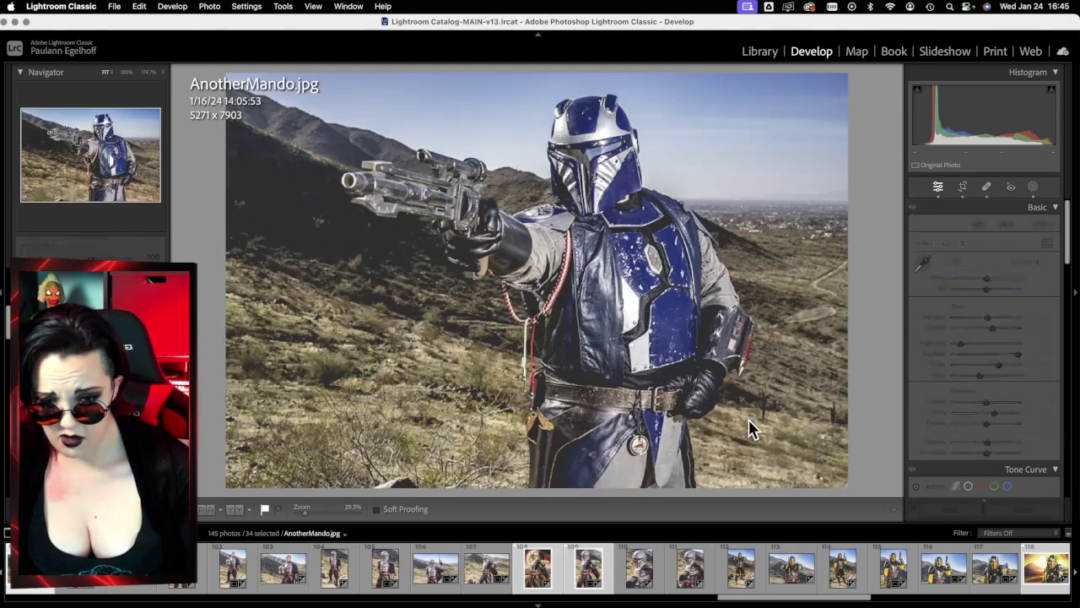
# Step: Compare the OwlMando1 and OwlMando2 edits with their originals, continuing back through the flagged photos to DSC07702.dng
pyautogui.press('Left')
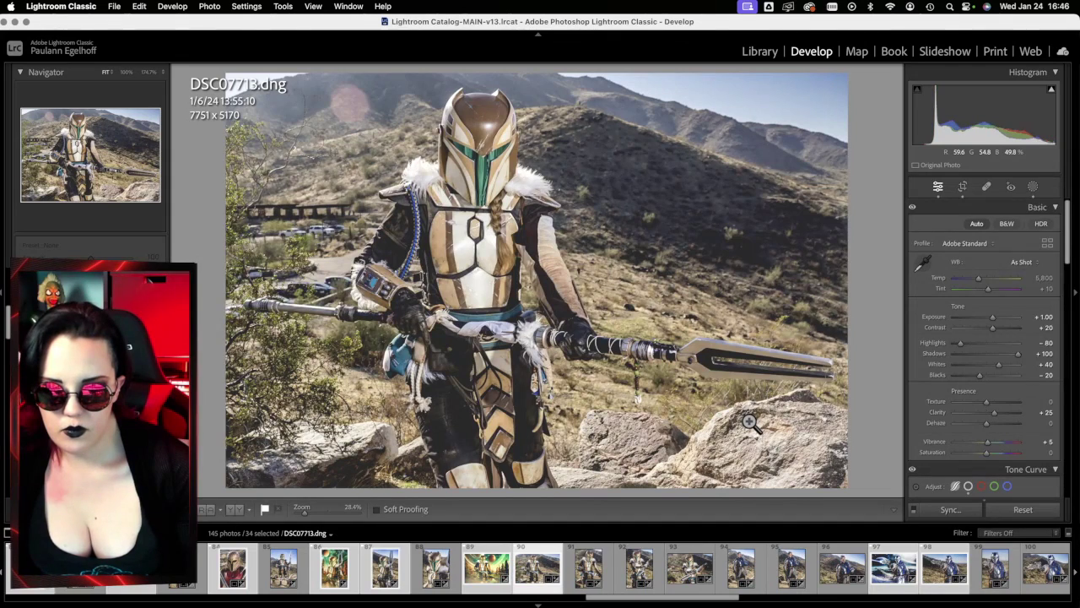
pyautogui.press('Left')
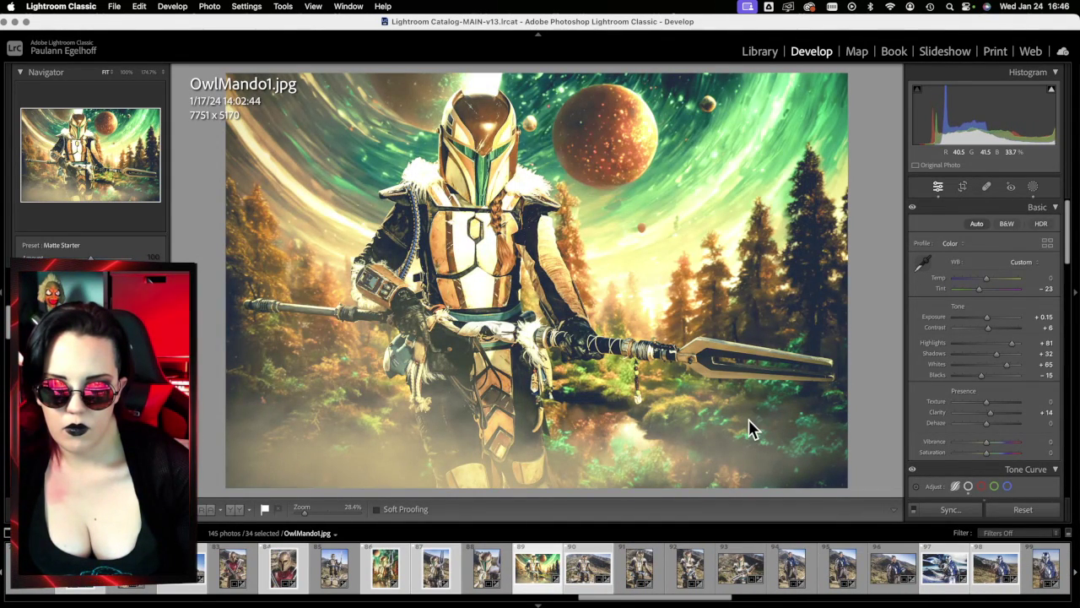
pyautogui.press('Left')
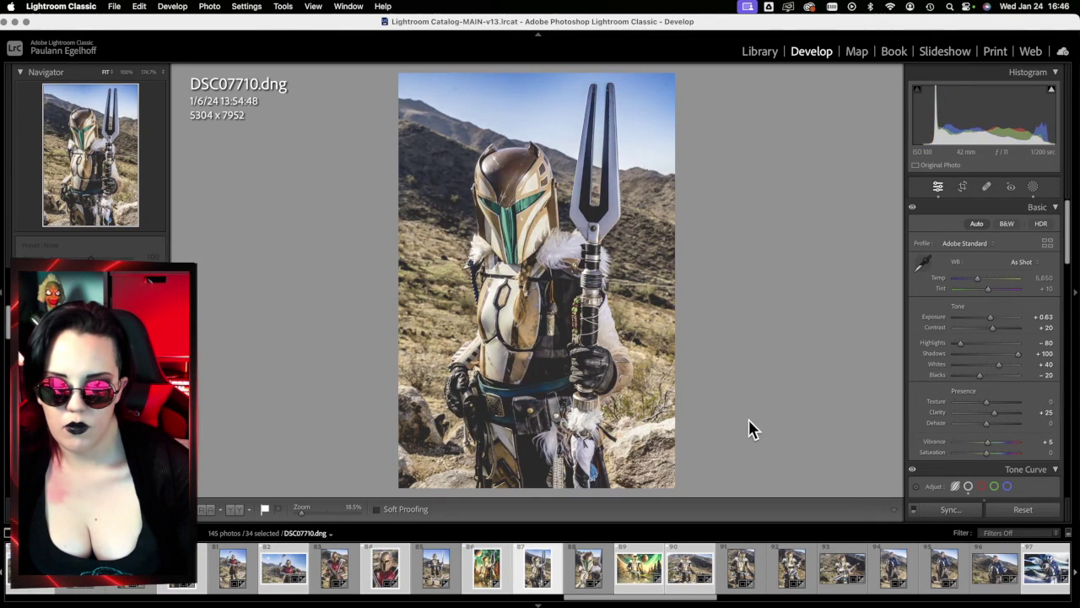
pyautogui.press('Left')
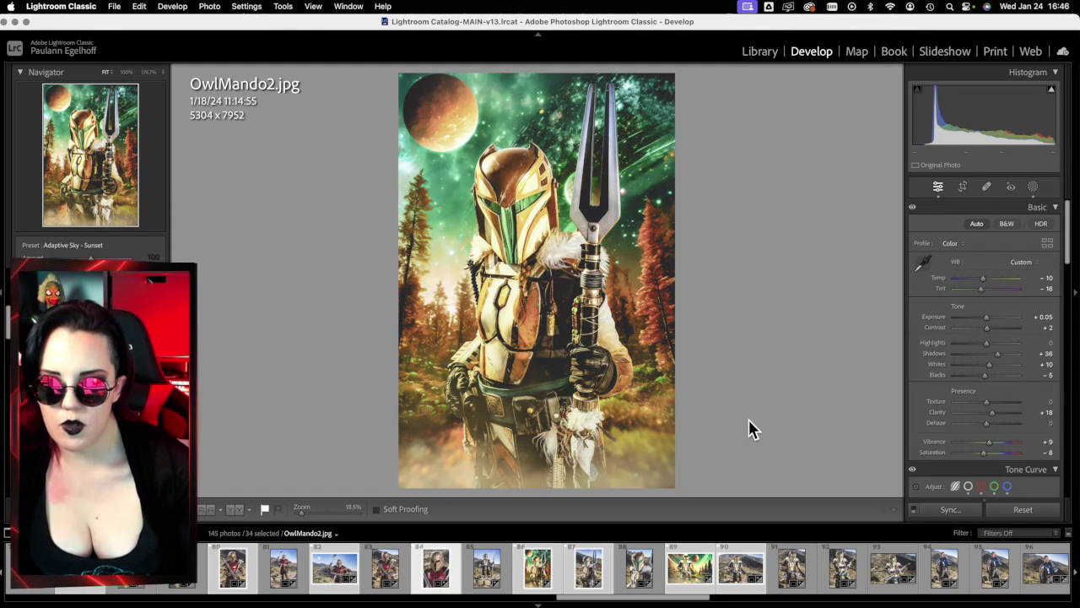
pyautogui.press('Left')
pyautogui.press('Left')
pyautogui.press('Left')
pyautogui.press('Left')
pyautogui.press('Left')
pyautogui.press('Left')
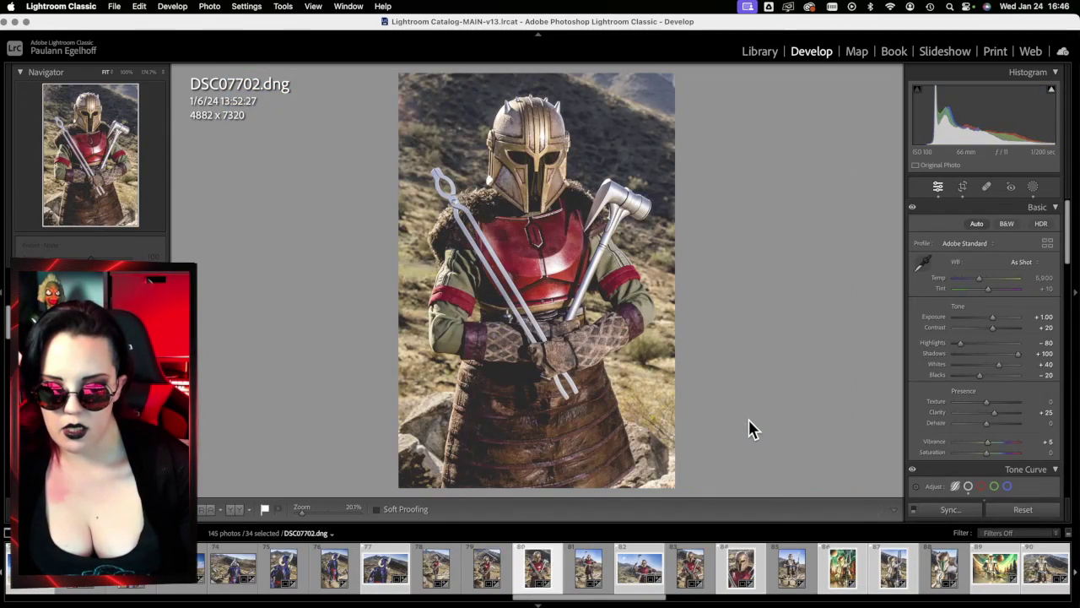
# Step: Continue back through the flagged photos and compare the DeathWatch0.1 and DeathWatch2 edits with their original DNG photos
pyautogui.press('Left')
pyautogui.press('Left')
pyautogui.press('Left')
pyautogui.press('Left')
pyautogui.press('Left')
pyautogui.press('Left')
pyautogui.press('Left')
pyautogui.press('Left')
pyautogui.press('Left')
pyautogui.press('Left')
pyautogui.press('Left')
pyautogui.press('Left')
pyautogui.press('Left')
pyautogui.press('Left')
pyautogui.press('Left')
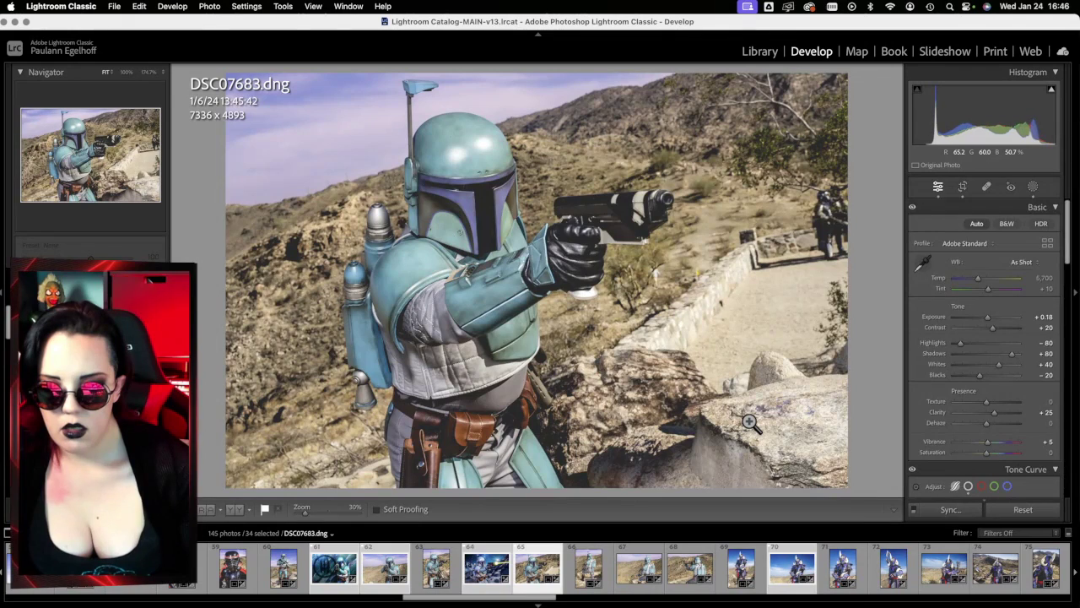
pyautogui.press('Left')
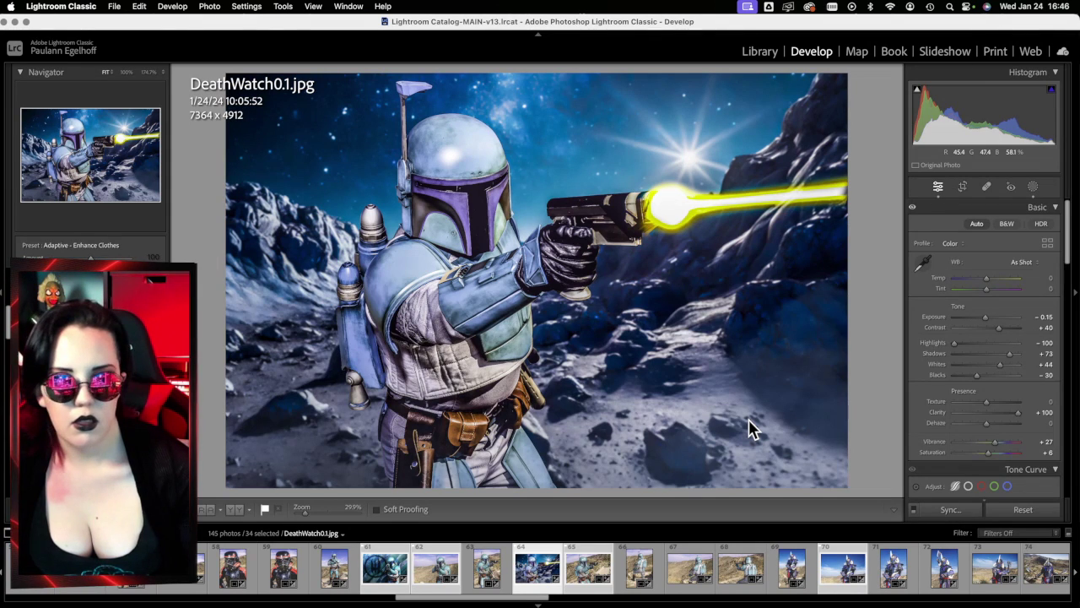
pyautogui.click(841, 198)
pyautogui.click(879, 236)
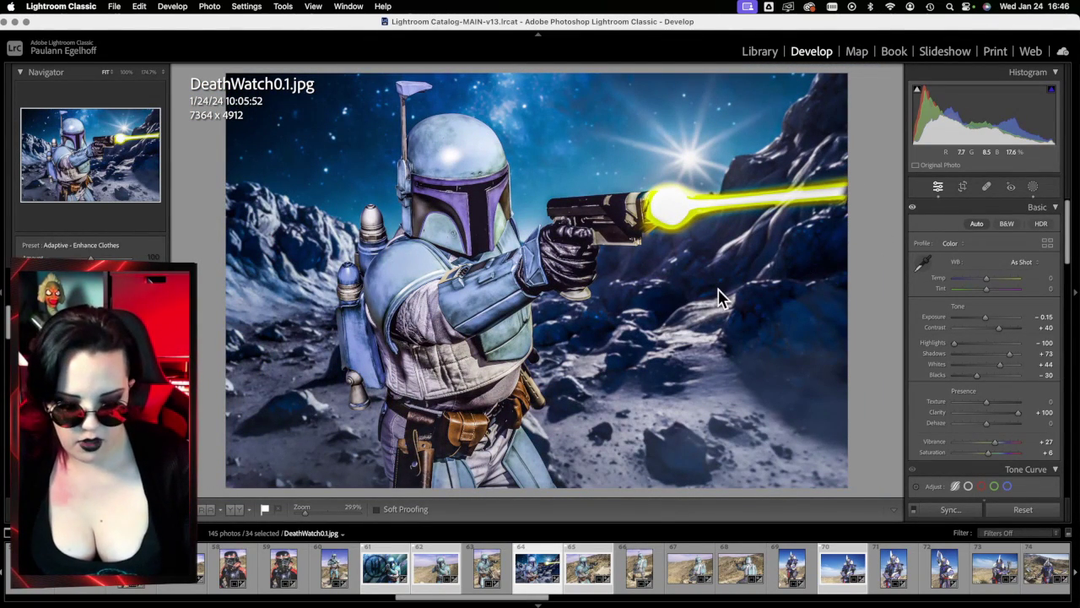
pyautogui.press('Left')
pyautogui.press('Left')
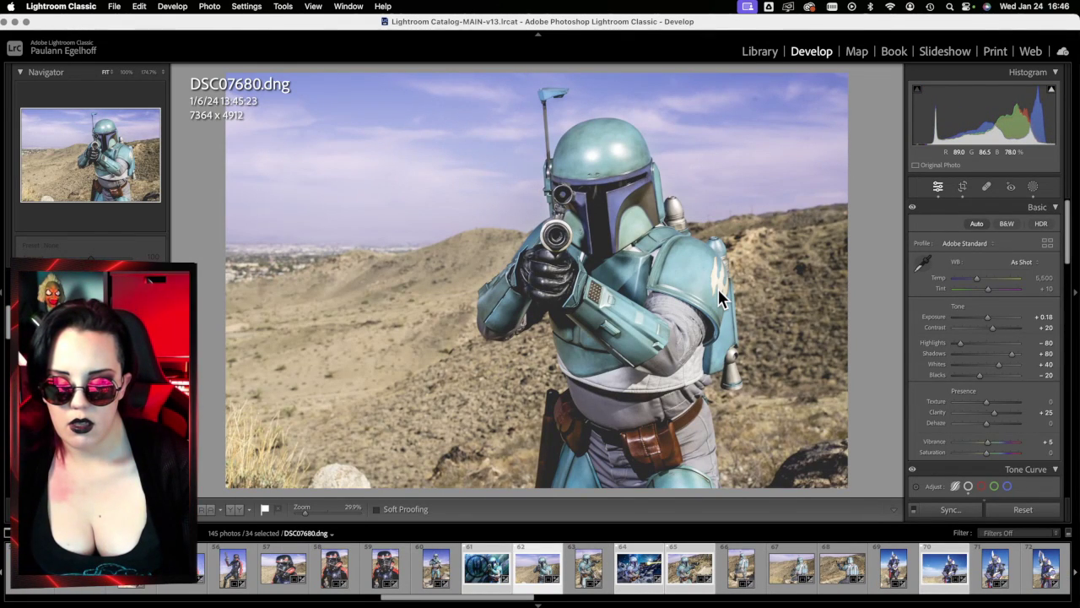
pyautogui.press('Left')
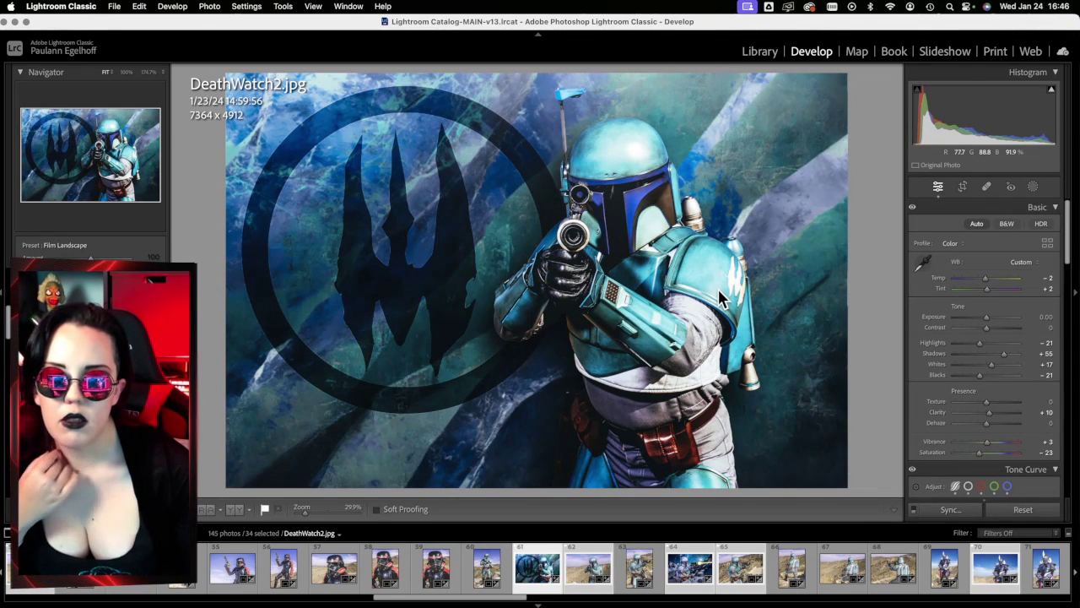
# Step: View the flagged red-and-black trooper photo DSC07666.dng and look over the remaining flagged photos in the filmstrip
pyautogui.press('Left')
pyautogui.press('Left')
pyautogui.press('Left')
pyautogui.press('Left')
pyautogui.press('Left')
pyautogui.press('Left')
pyautogui.press('Left')
pyautogui.press('Left')
pyautogui.press('Left')
pyautogui.press('Left')
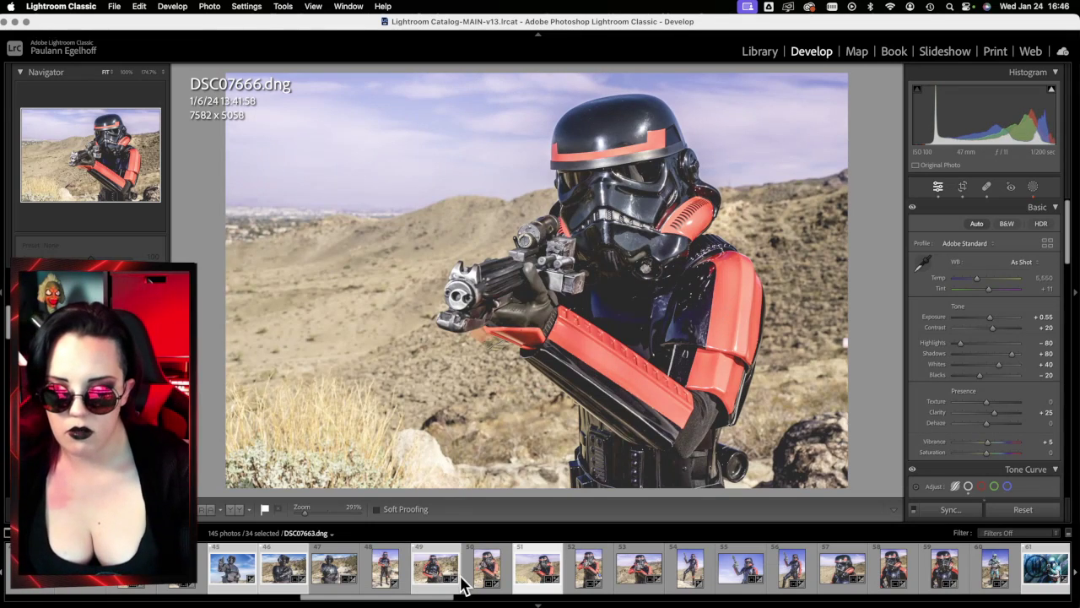
pyautogui.hscroll(-5, 458, 568)
pyautogui.hscroll(-5, 458, 568)
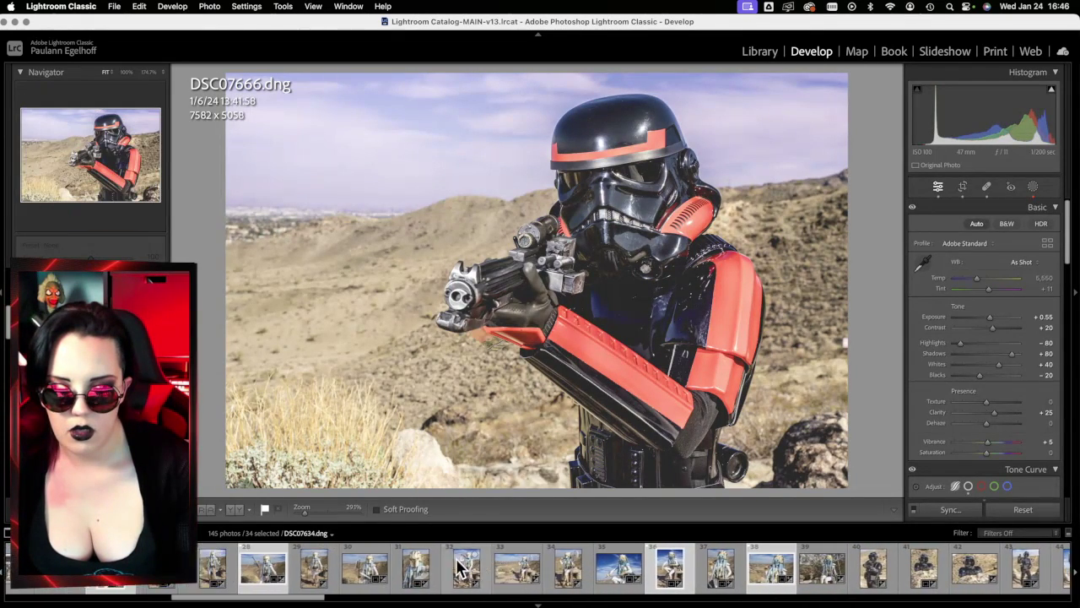
pyautogui.hscroll(10, 458, 568)
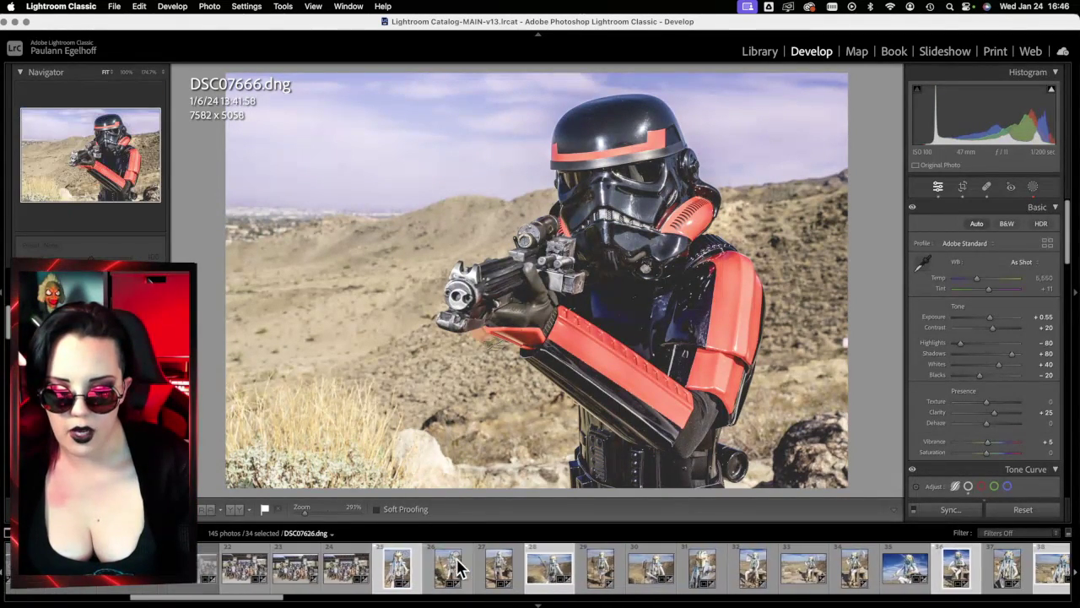
pyautogui.hscroll(20, 458, 568)
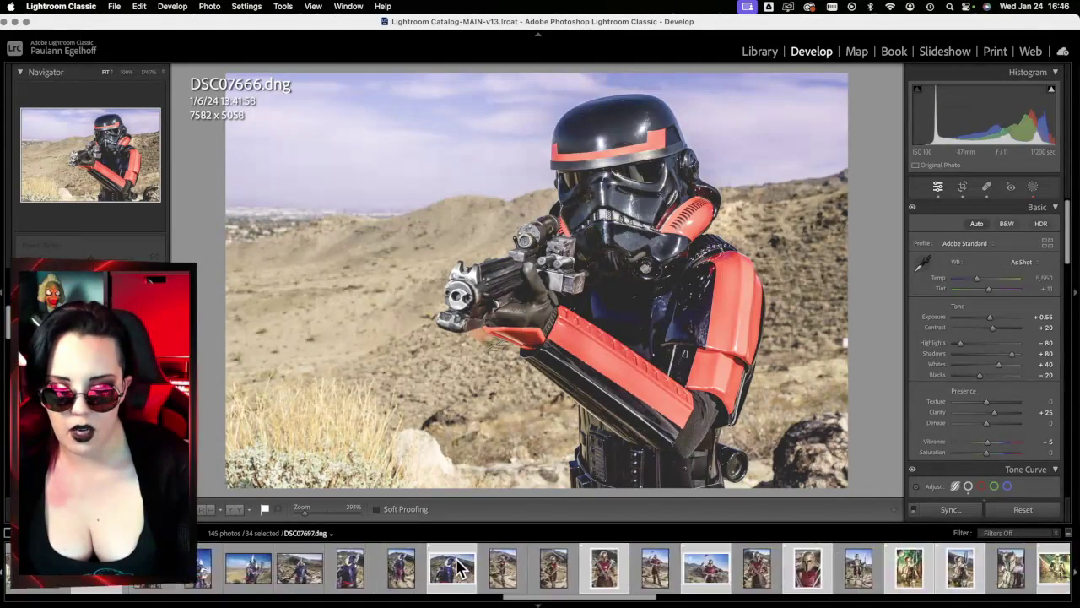
pyautogui.hscroll(-20, 458, 568)
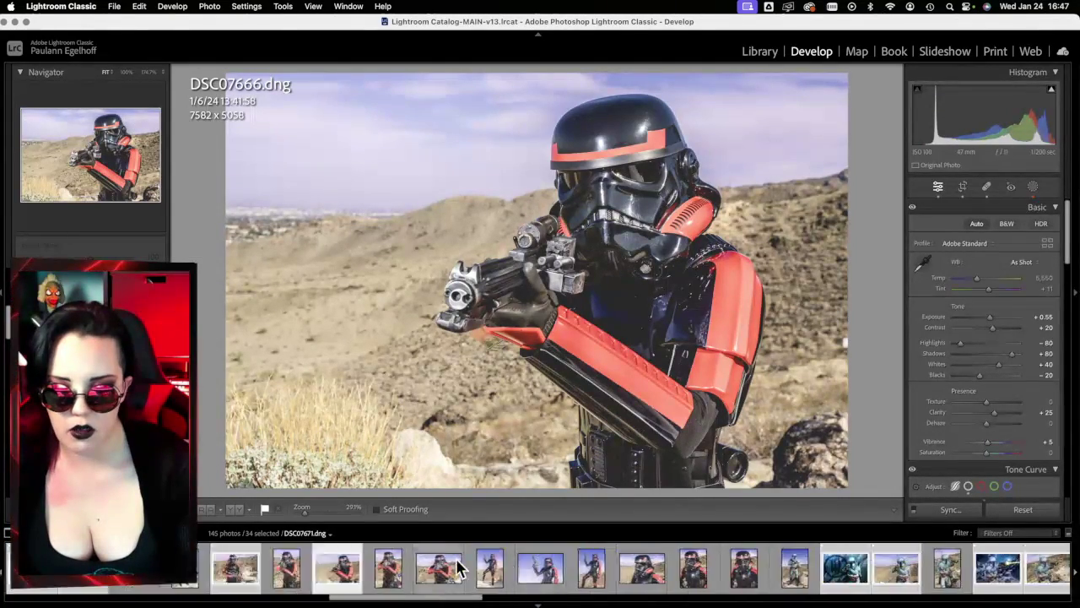
pyautogui.hscroll(-5, 458, 568)
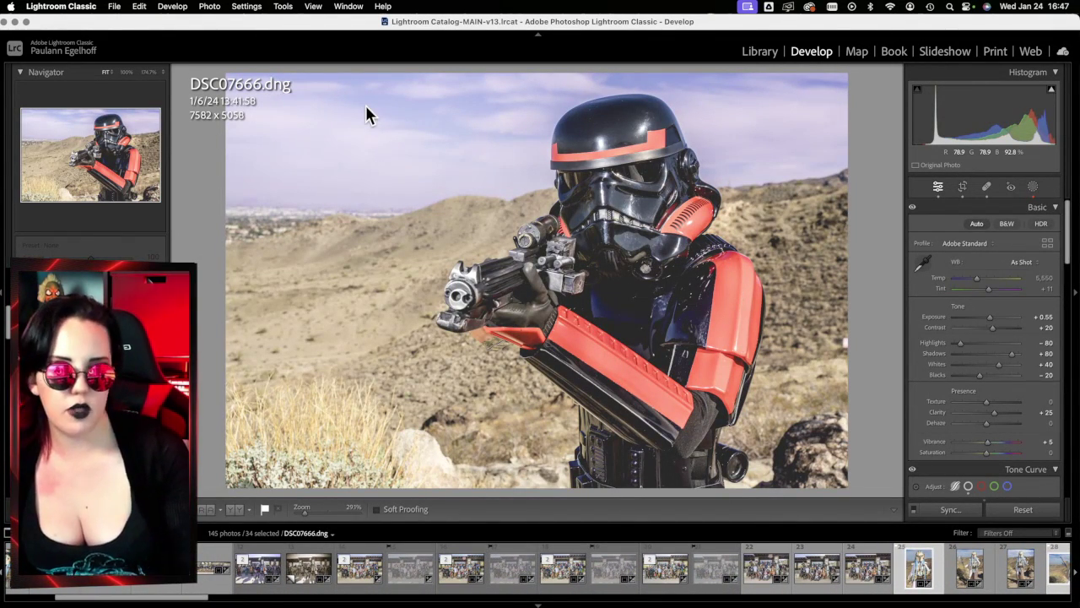
# Step: Minimise the Lightroom Classic window, switch to Photoshop 2024 and close the Image-8.jpg document
pyautogui.click(15, 23)
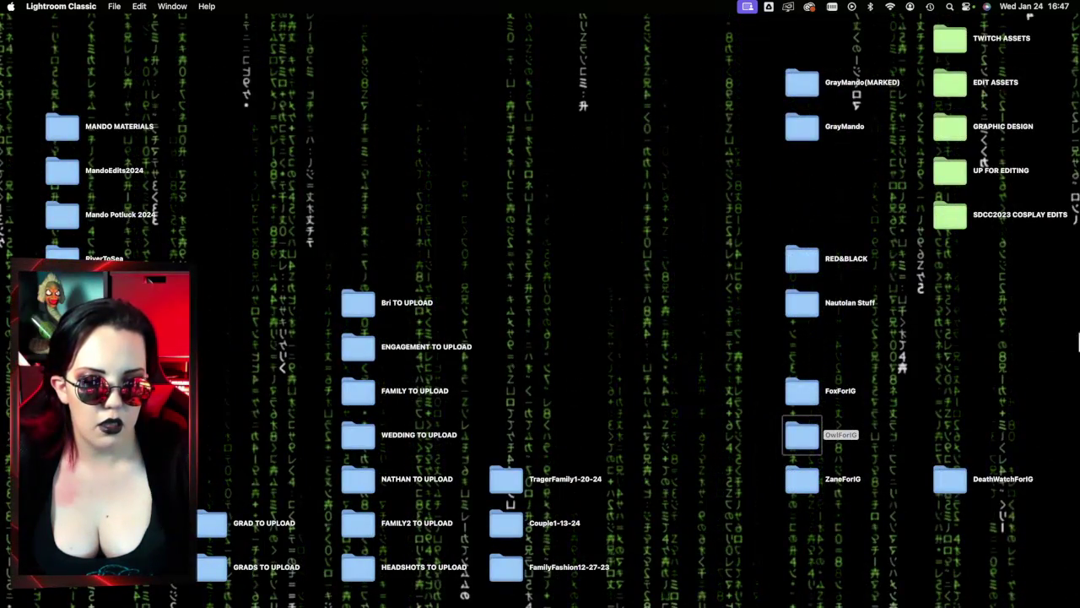
pyautogui.moveTo(1077, 372)
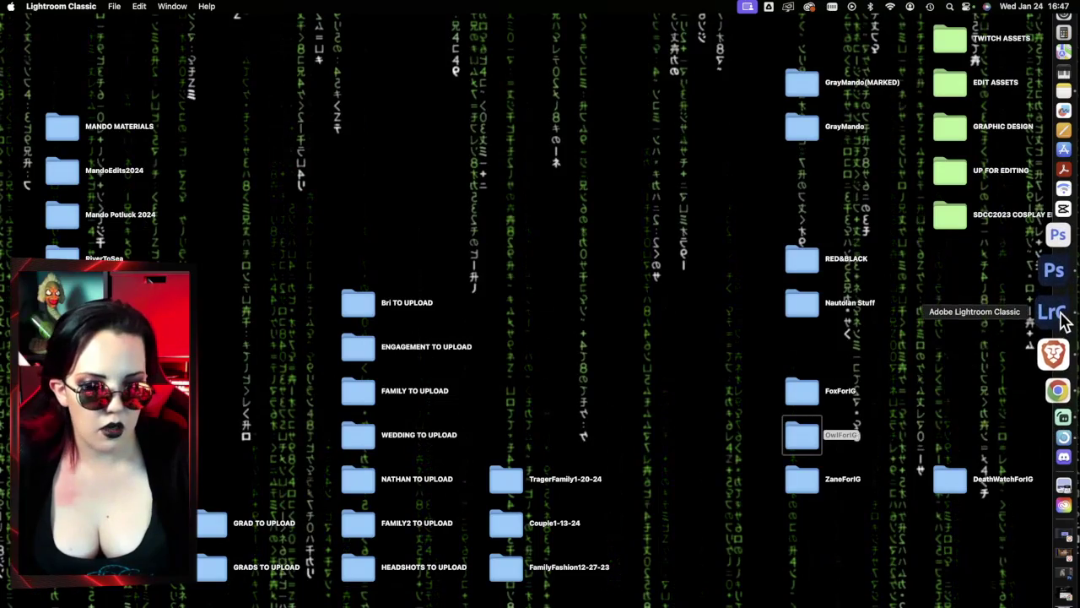
pyautogui.click(1062, 299)
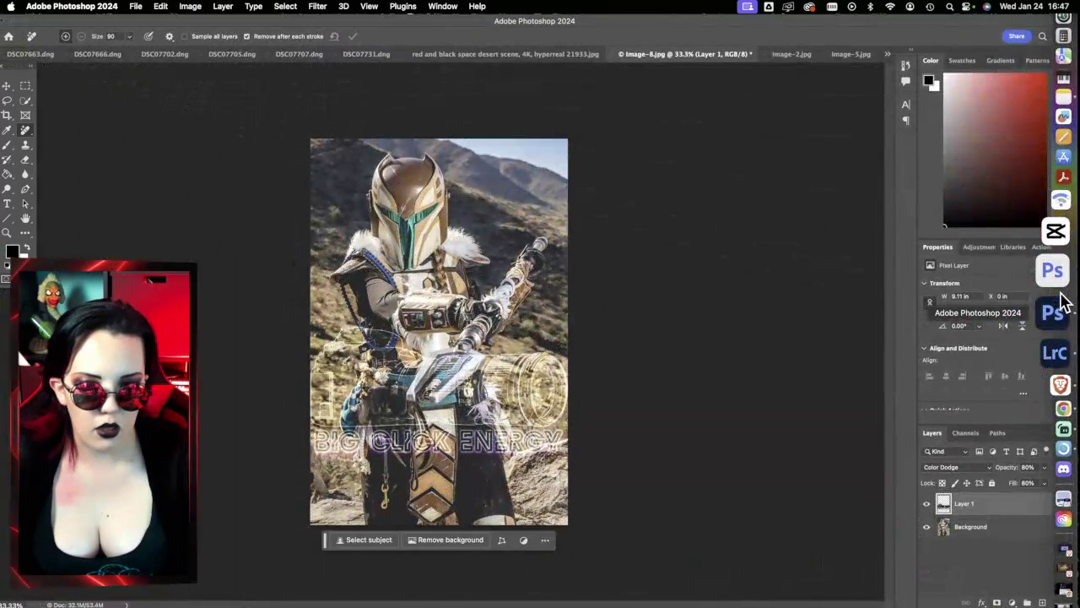
pyautogui.click(615, 56)
pyautogui.click(581, 245)
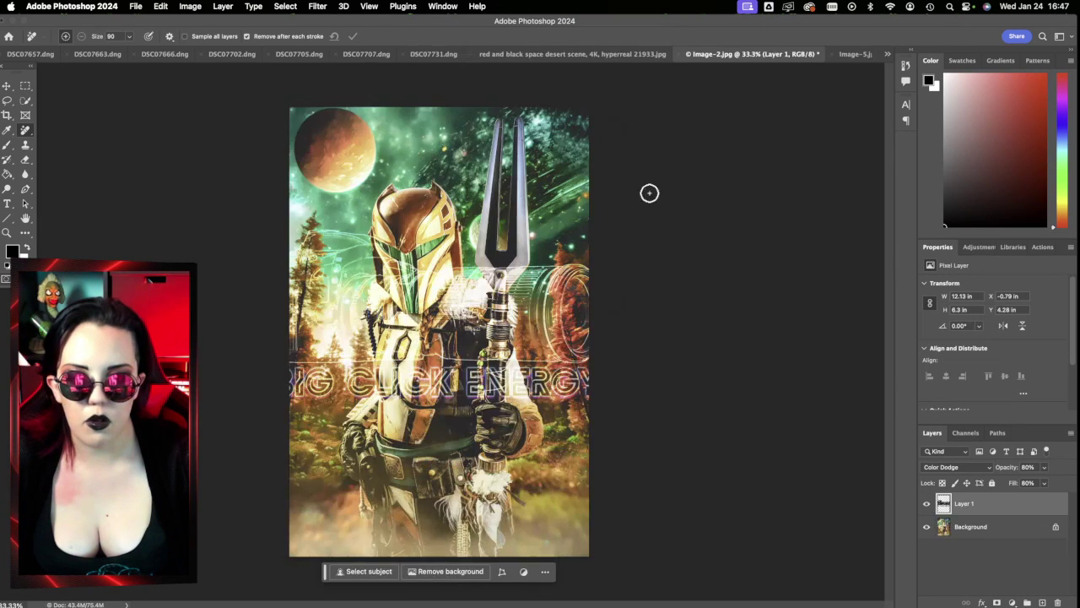
# Step: Close the Image-2.jpg and Image-5.jpg documents without saving their changes
pyautogui.click(682, 55)
pyautogui.click(574, 246)
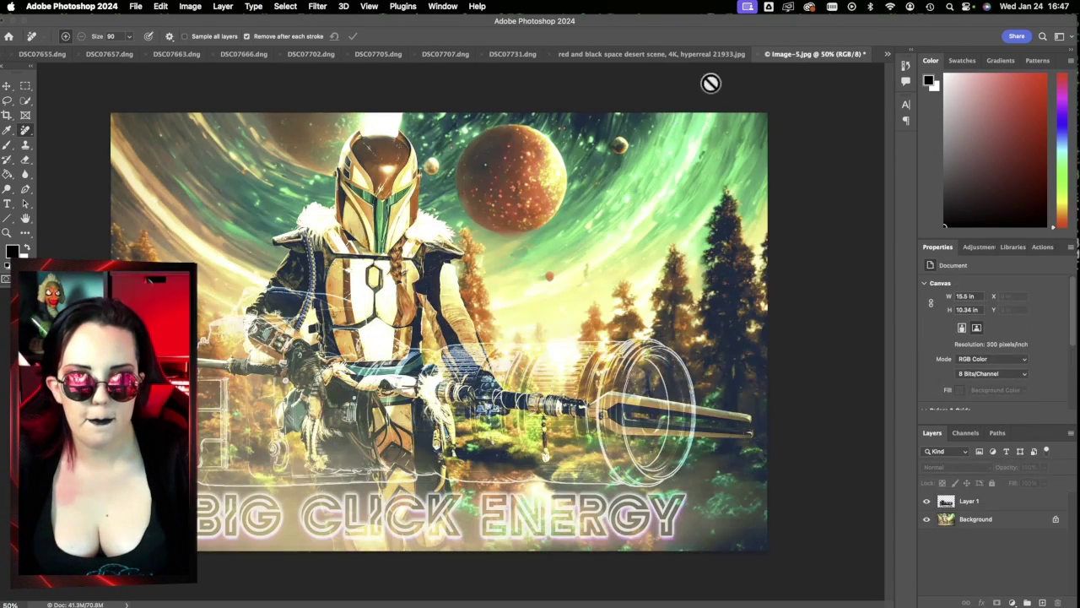
pyautogui.click(766, 55)
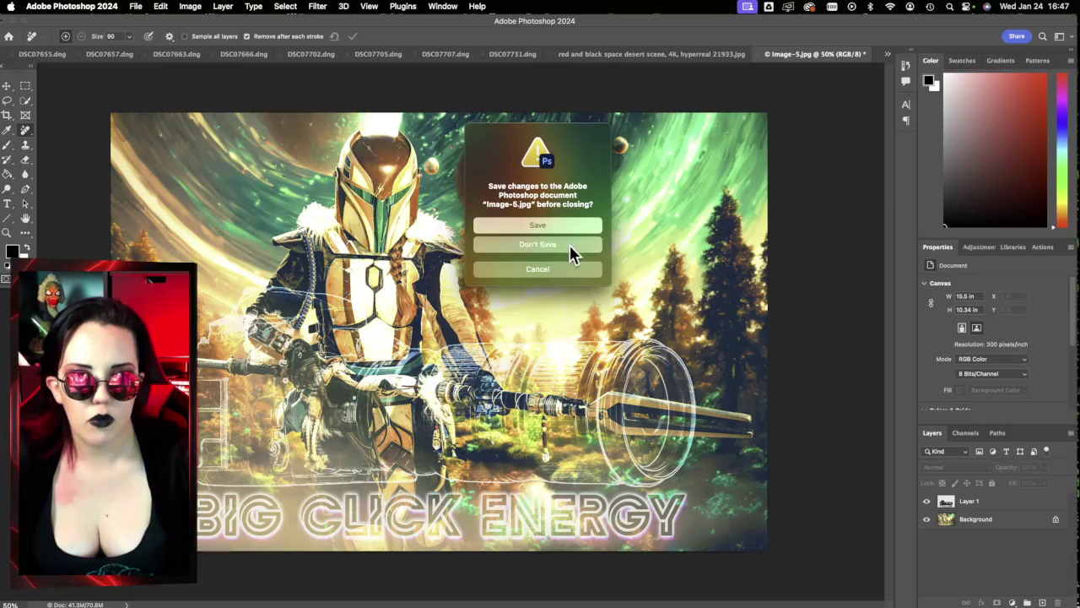
pyautogui.click(571, 246)
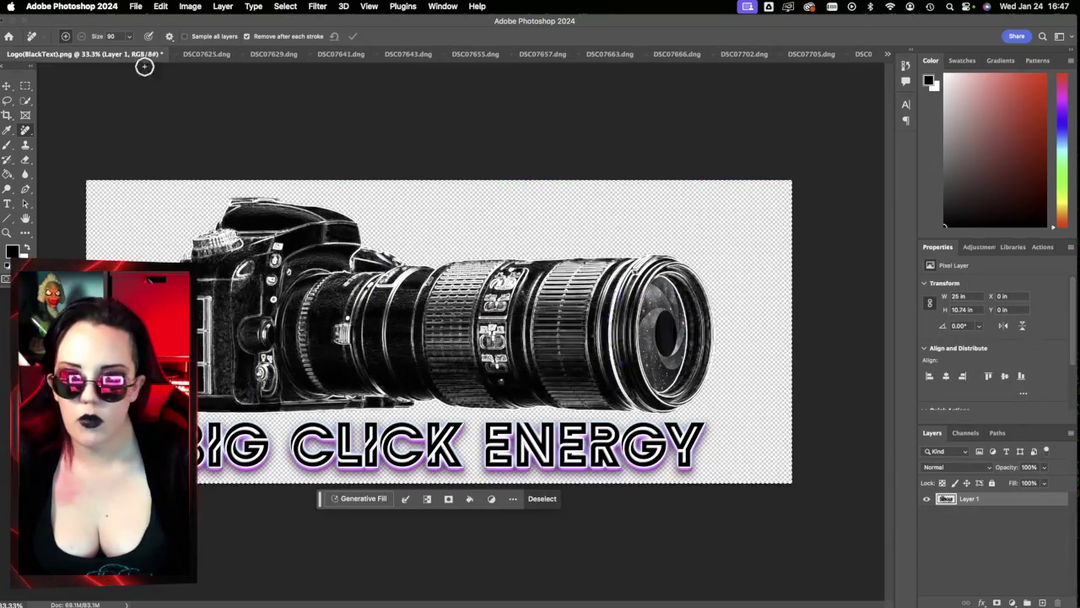
# Step: Minimise the Photoshop window, switch to Google Chrome and close the Instagram profile page
pyautogui.click(18, 21)
pyautogui.click(1055, 384)
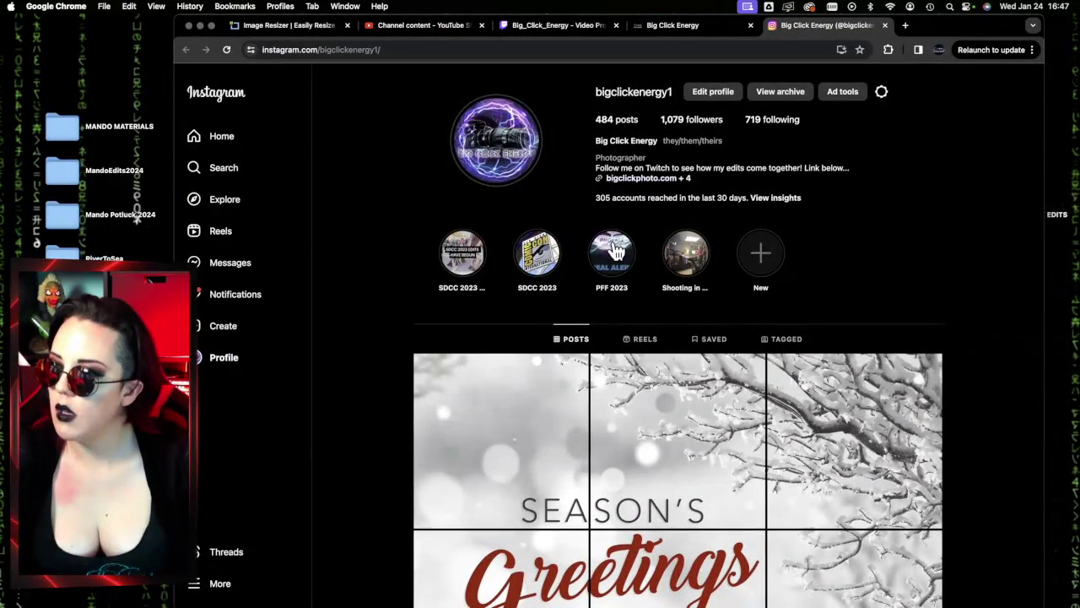
pyautogui.click(886, 25)
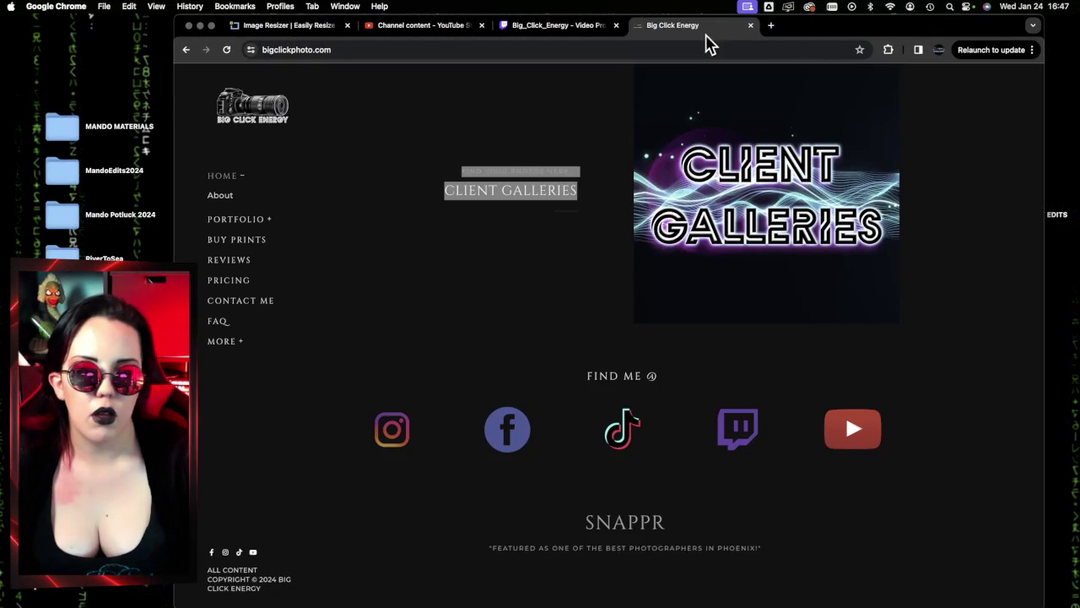
# Step: Look over the Big Click Energy website's home page from its banner down to the social links, returning to the banner
pyautogui.scroll(15, 711, 200)
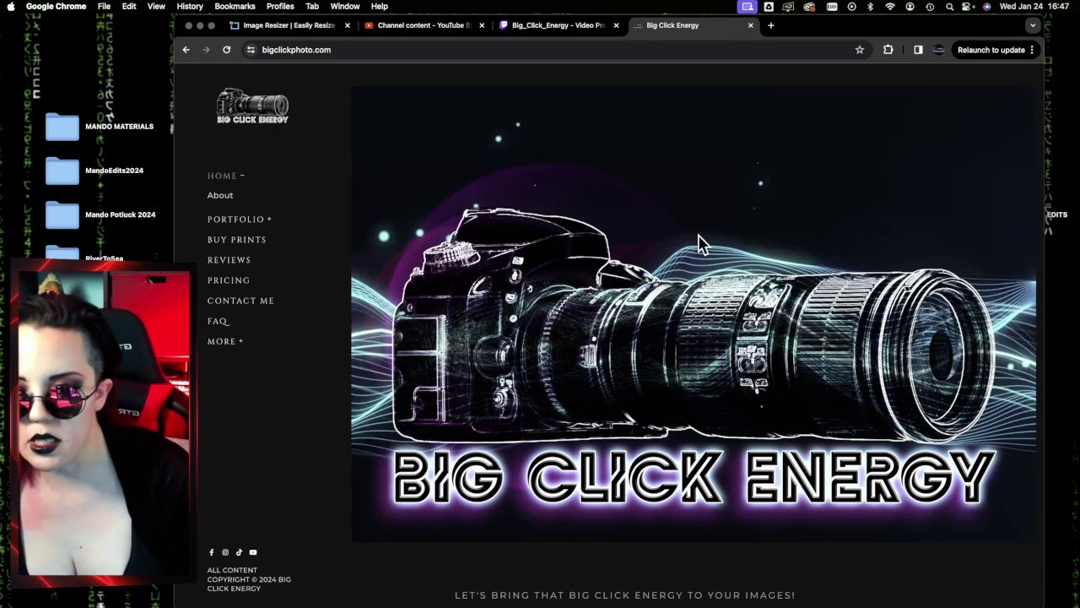
pyautogui.scroll(-5, 783, 349)
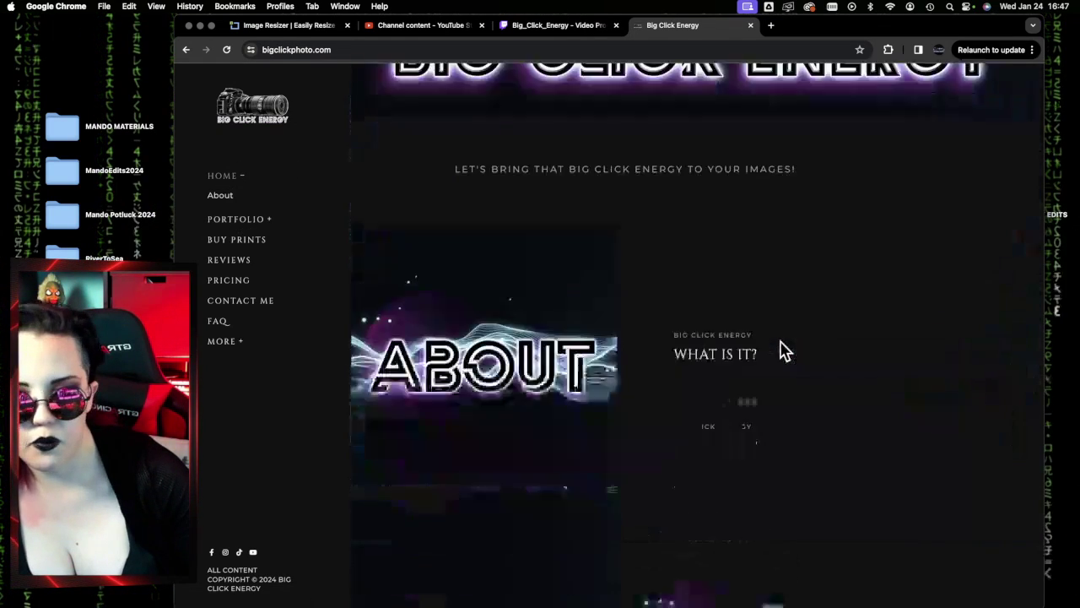
pyautogui.scroll(-5, 781, 350)
pyautogui.scroll(-4, 810, 292)
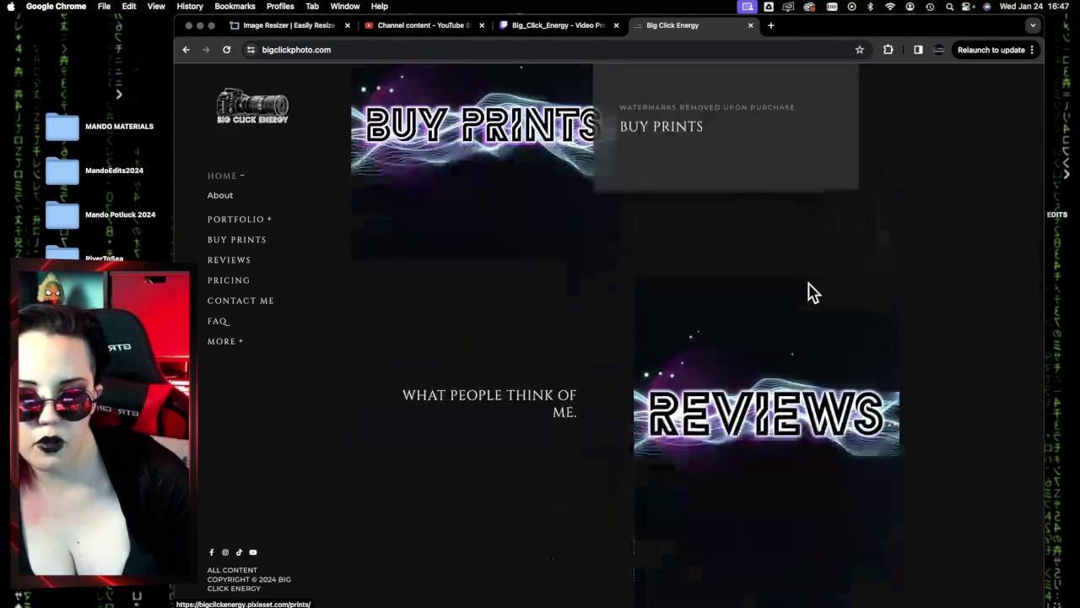
pyautogui.scroll(-2, 801, 338)
pyautogui.scroll(-6, 679, 204)
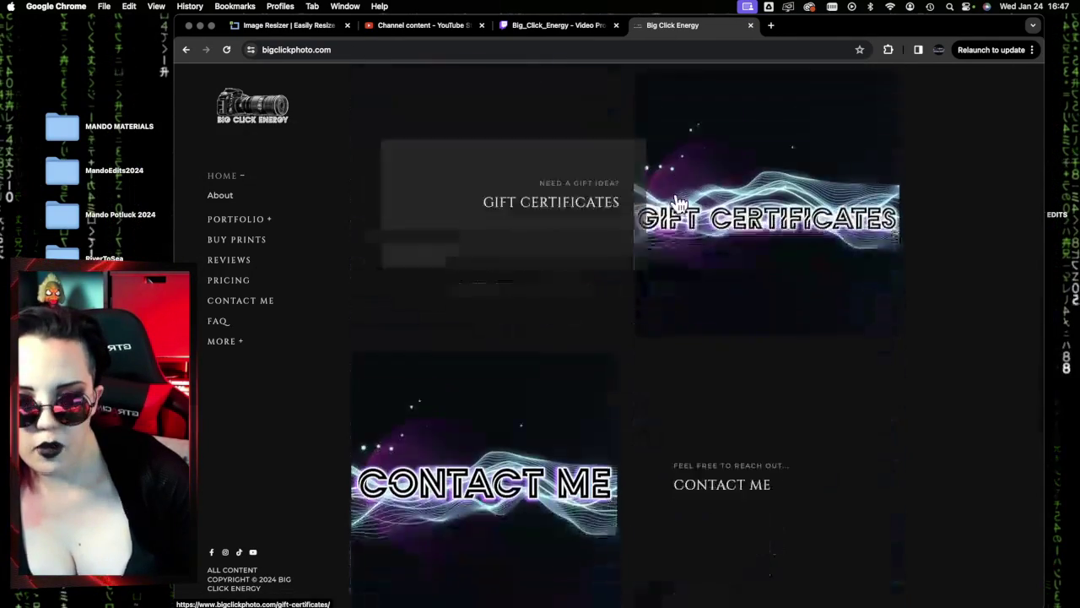
pyautogui.scroll(-10, 861, 234)
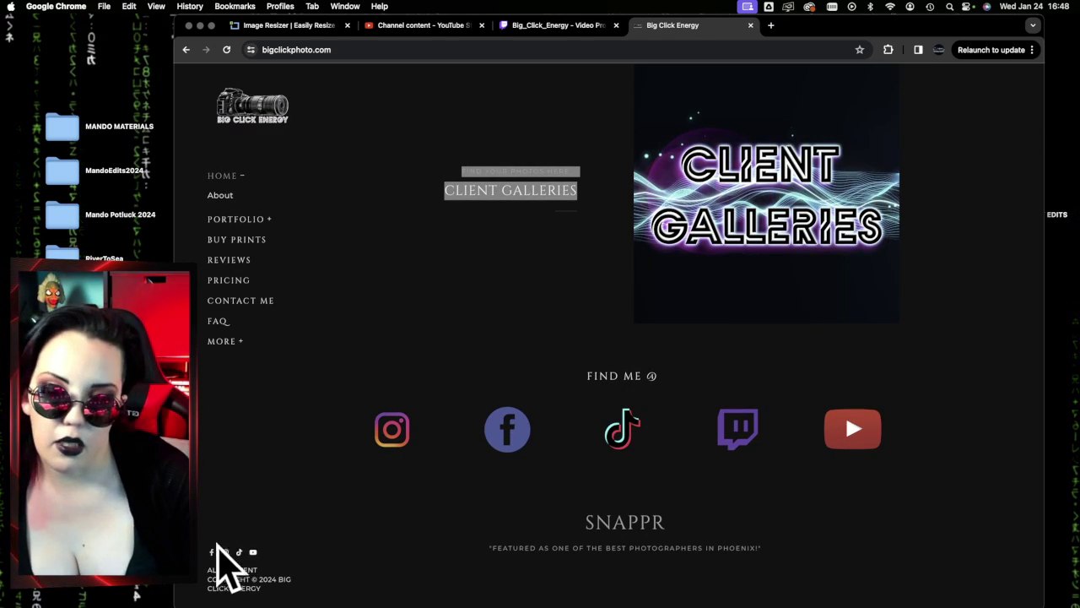
pyautogui.scroll(15, 829, 328)
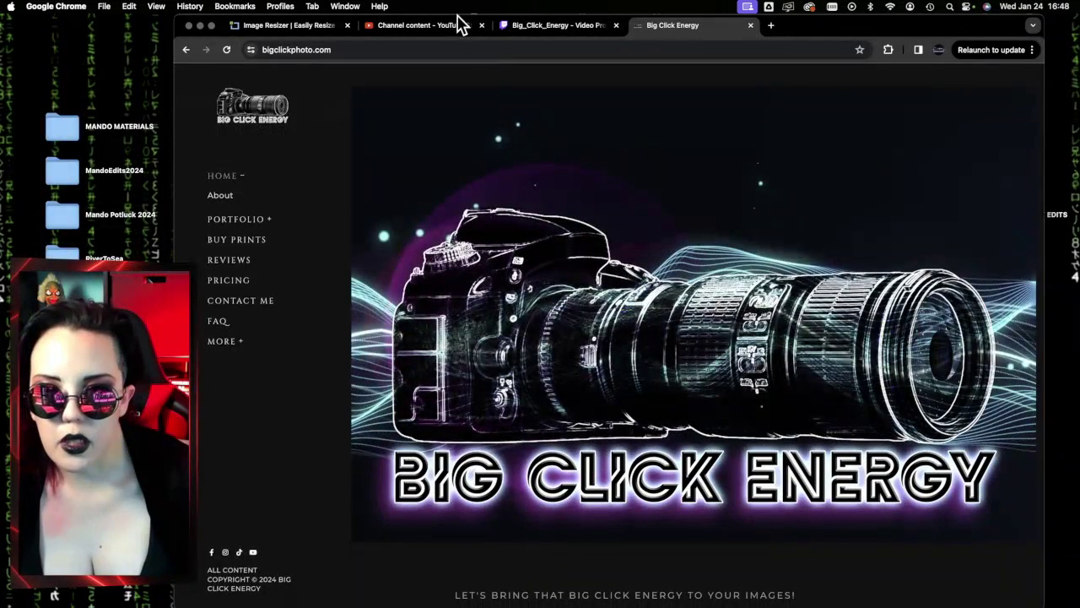
# Step: Look through the list of highlights and past broadcasts in the Twitch Video Producer
pyautogui.click(561, 30)
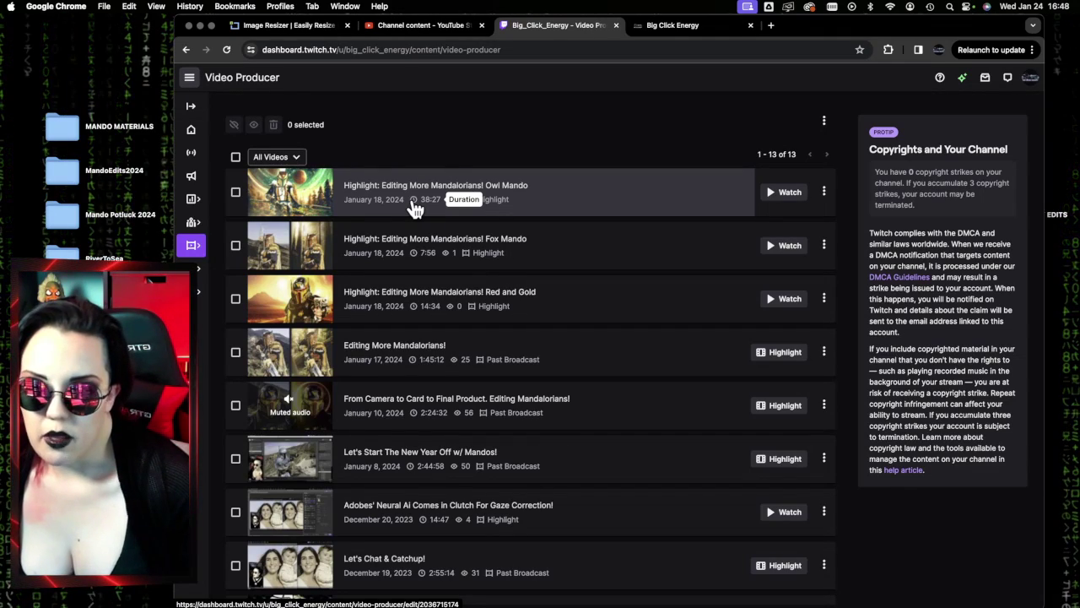
pyautogui.scroll(-3, 438, 224)
pyautogui.scroll(-3, 456, 254)
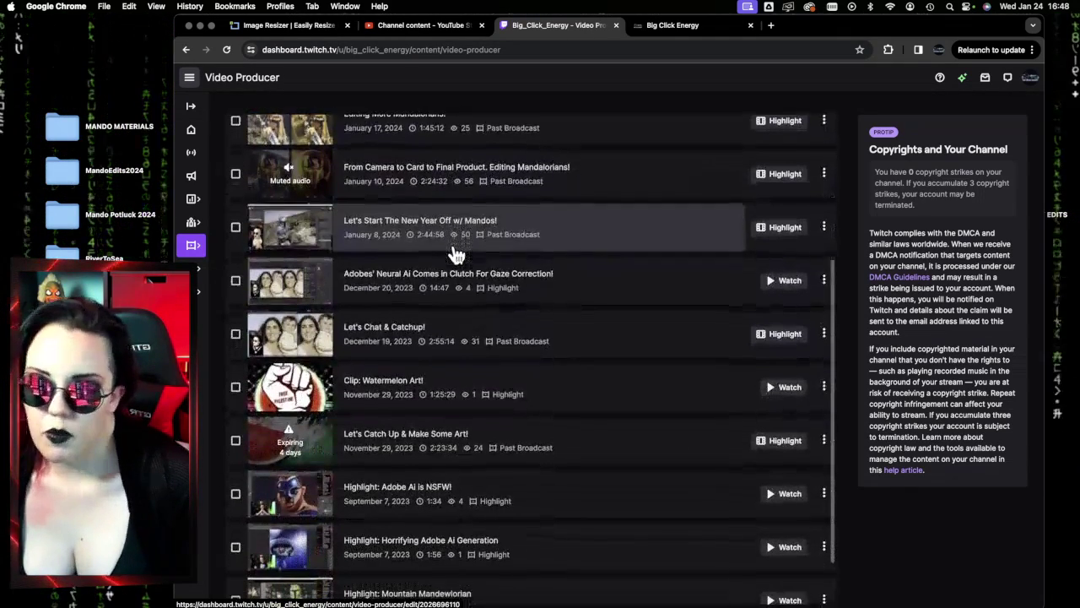
pyautogui.scroll(6, 456, 253)
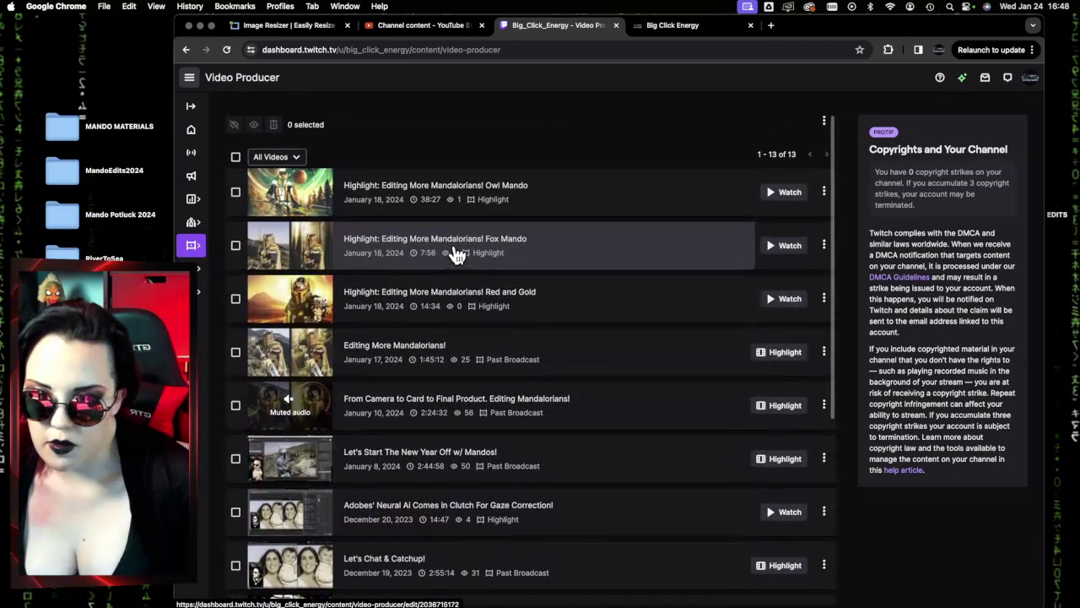
# Step: Return to the Big Click Energy website and shift the browser window slightly to the left
pyautogui.click(664, 28)
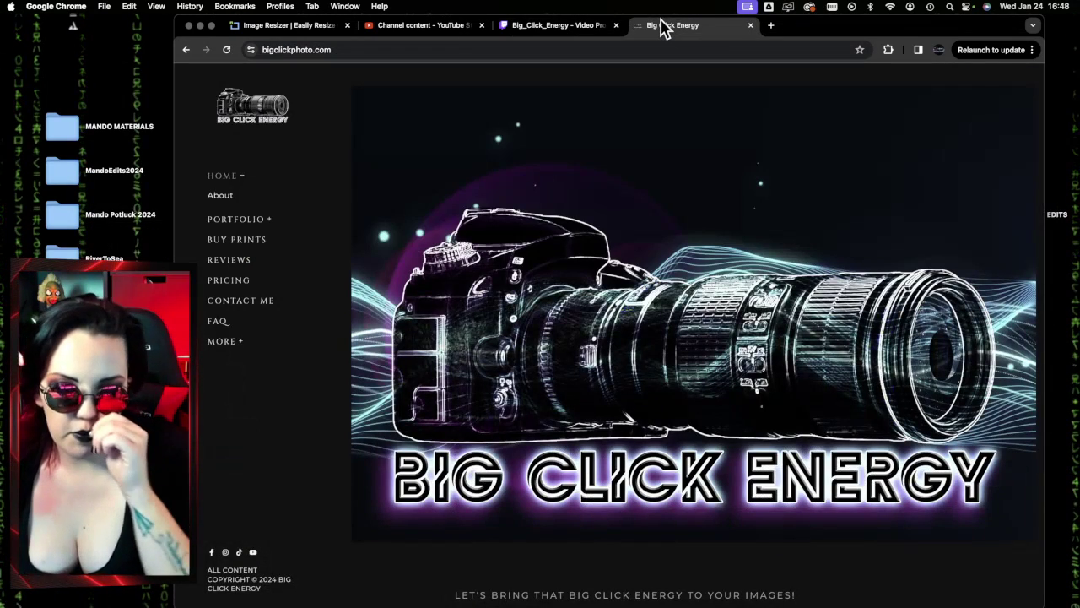
pyautogui.moveTo(868, 32); pyautogui.dragTo(821, 27)
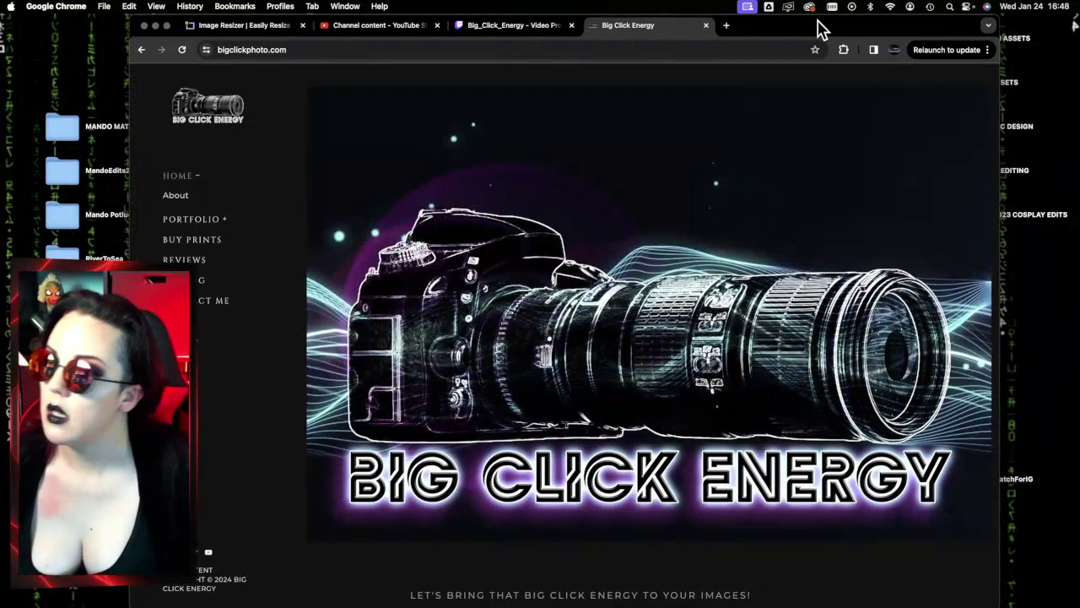